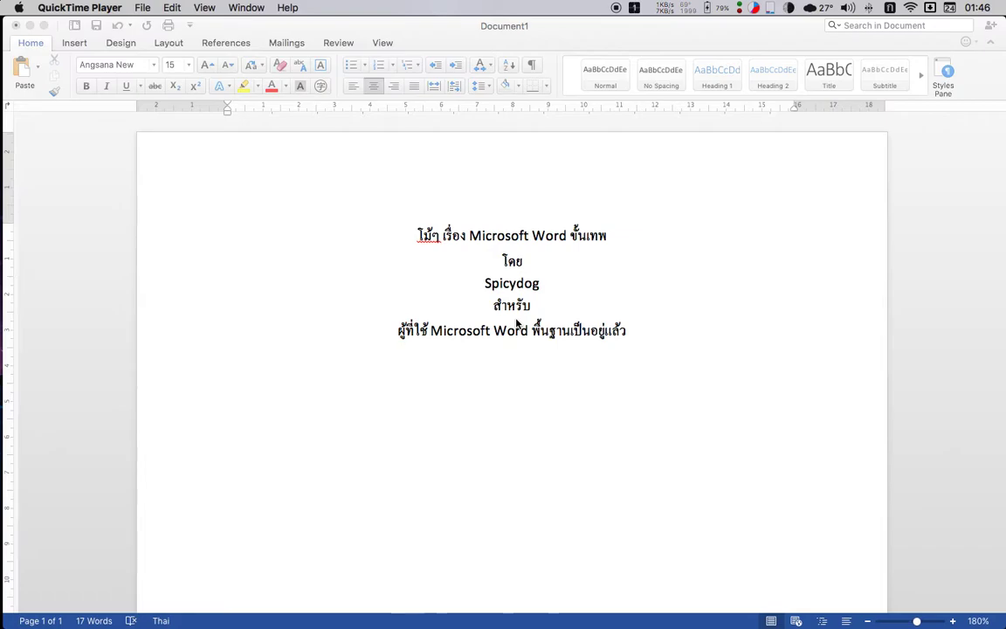
# Step: Start a new left-aligned empty line after the last centred title line
pyautogui.click(566, 311)
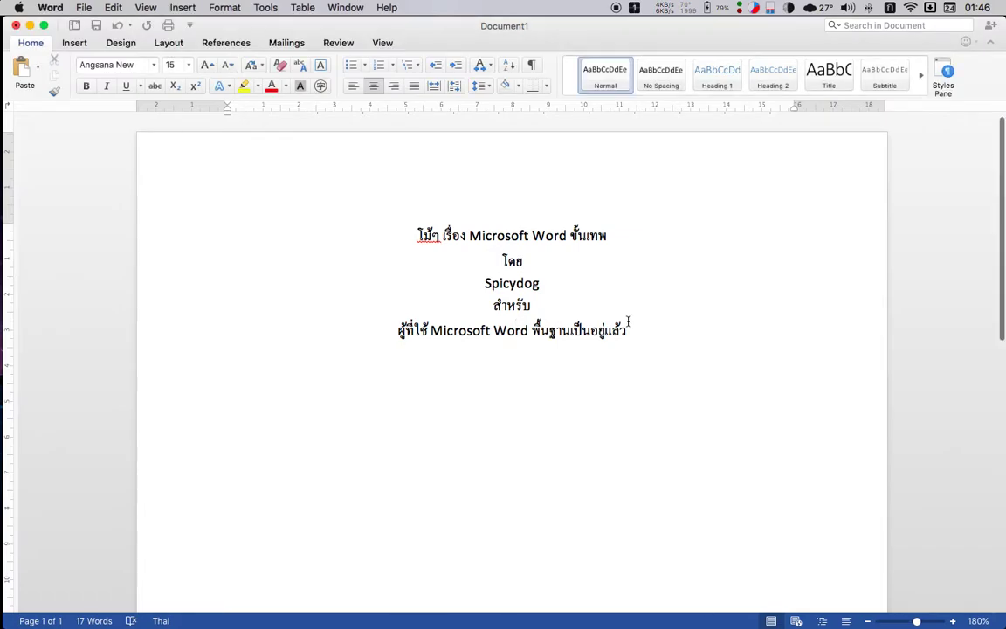
pyautogui.click(654, 329)
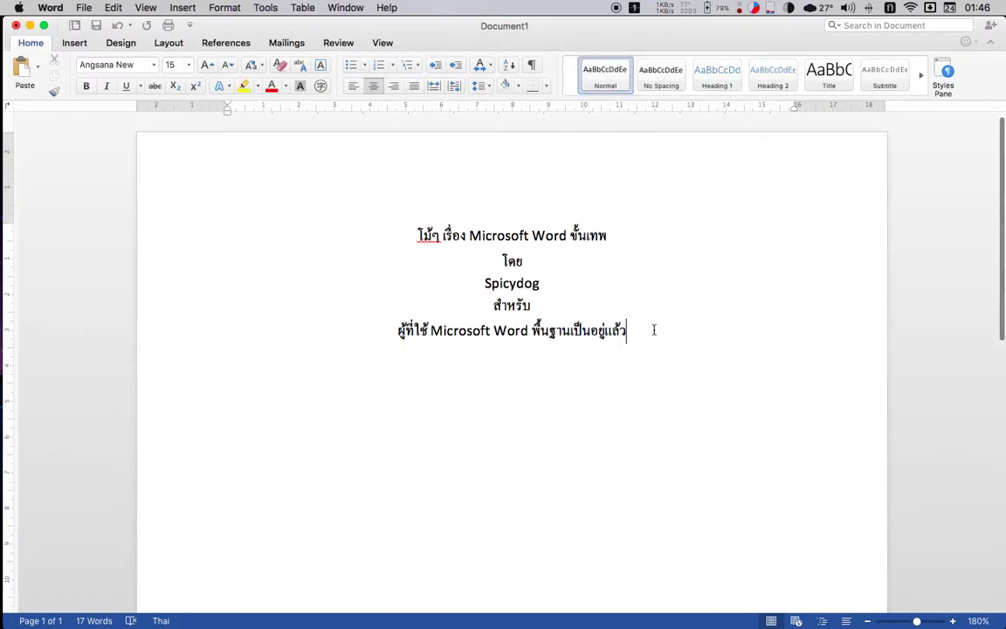
pyautogui.press('Return')
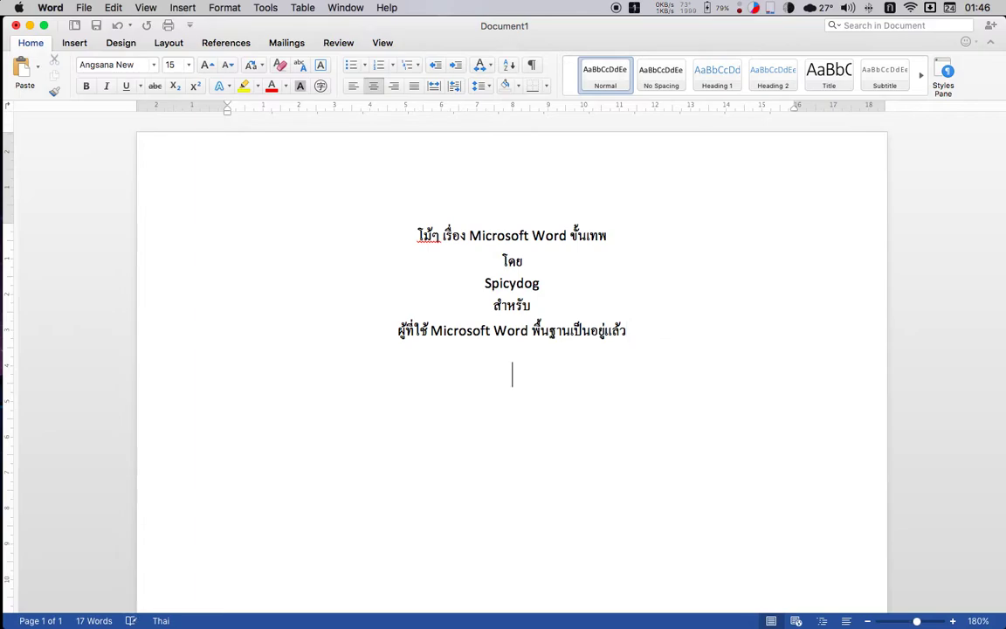
pyautogui.click(354, 86)
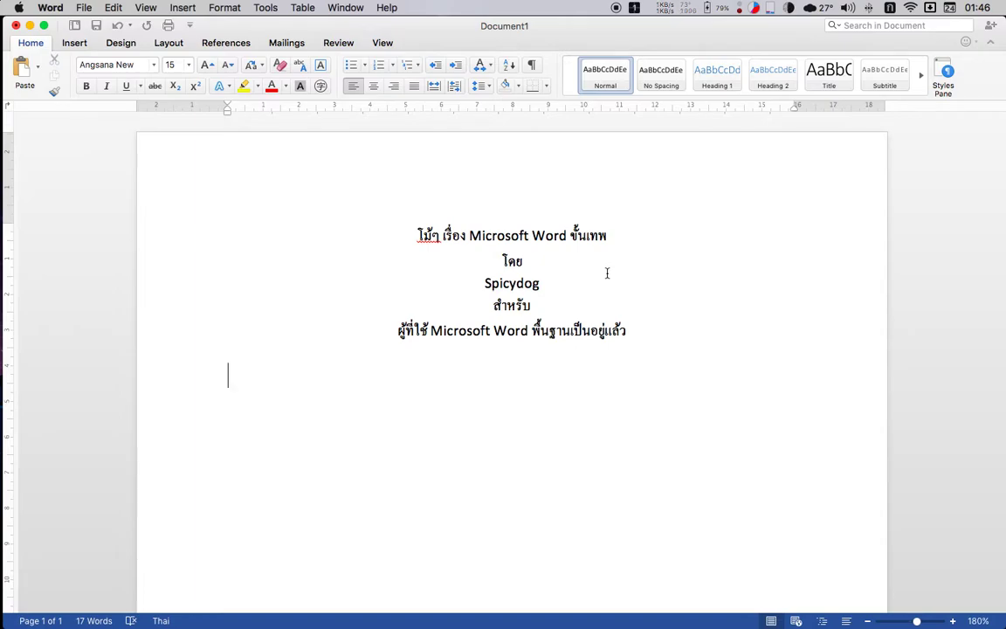
# Step: Type the lines Topic 1, Topic 1-1, Topic 1-2, Topic 2, Topic 2-1, Topic 2-2, fixing typos
pyautogui.write('T')
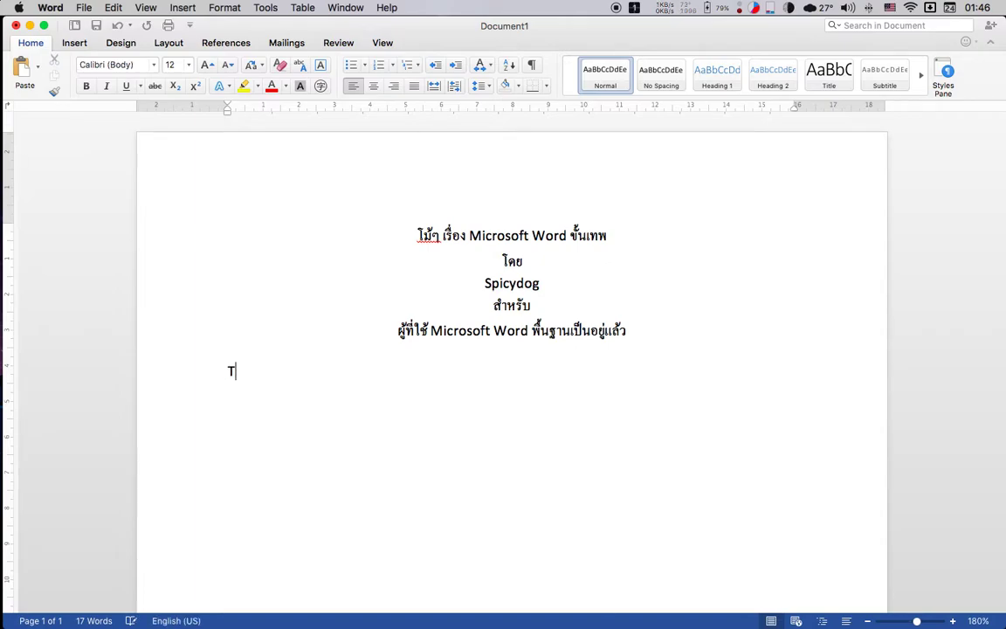
pyautogui.write('opic 1 ')
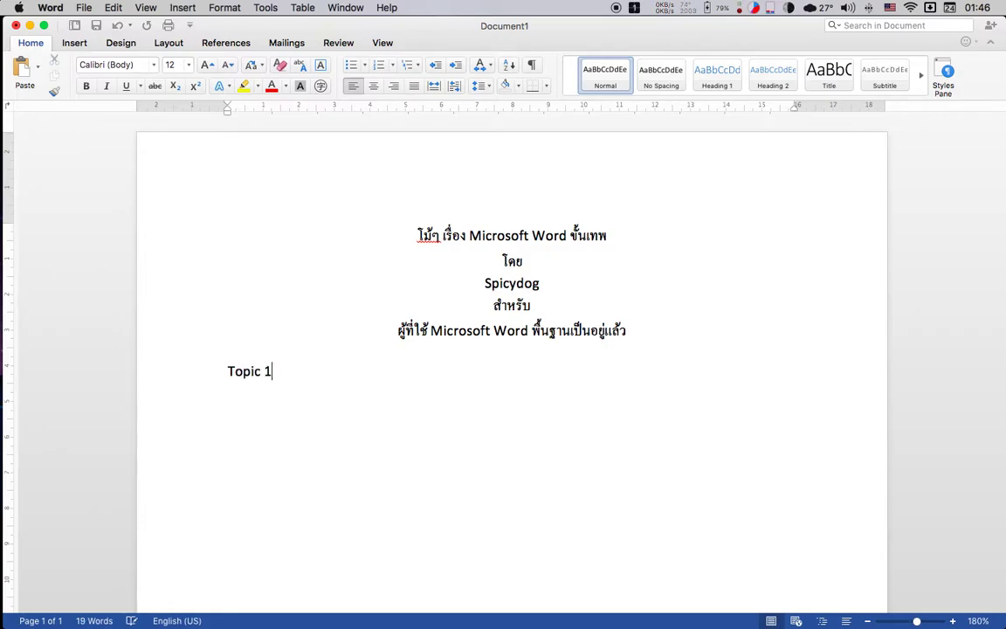
pyautogui.write('Topic')
pyautogui.write(' 1-1')
pyautogui.press('Return')
pyautogui.write('Topic')
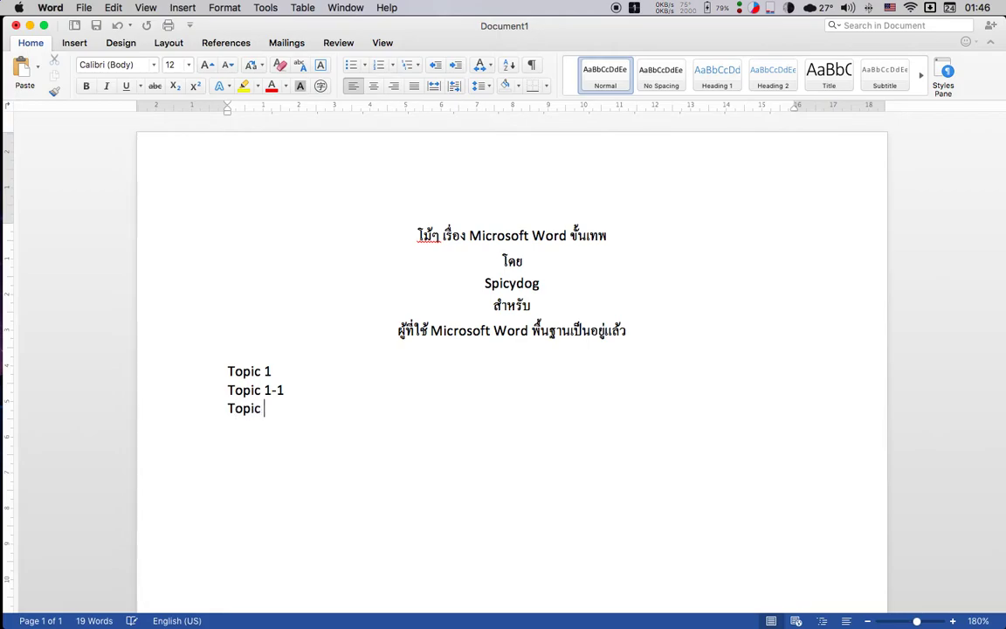
pyautogui.write(' 1.')
pyautogui.press('BackSpace')
pyautogui.write('-2 ')
pyautogui.write('Topic 2')
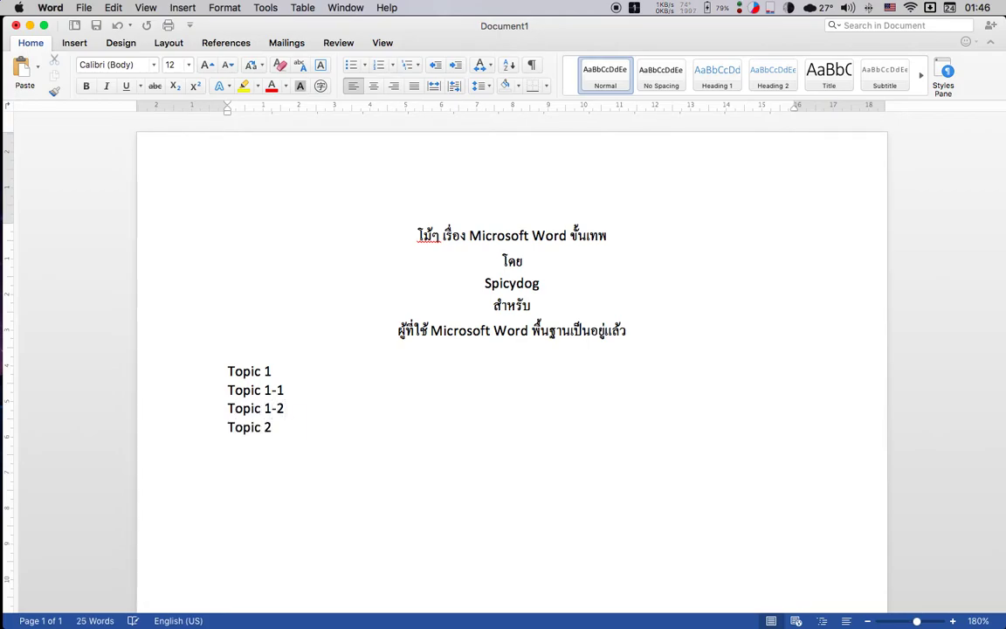
pyautogui.write(' Topic 2.1')
pyautogui.press('Return')
pyautogui.write('T')
pyautogui.write('opic')
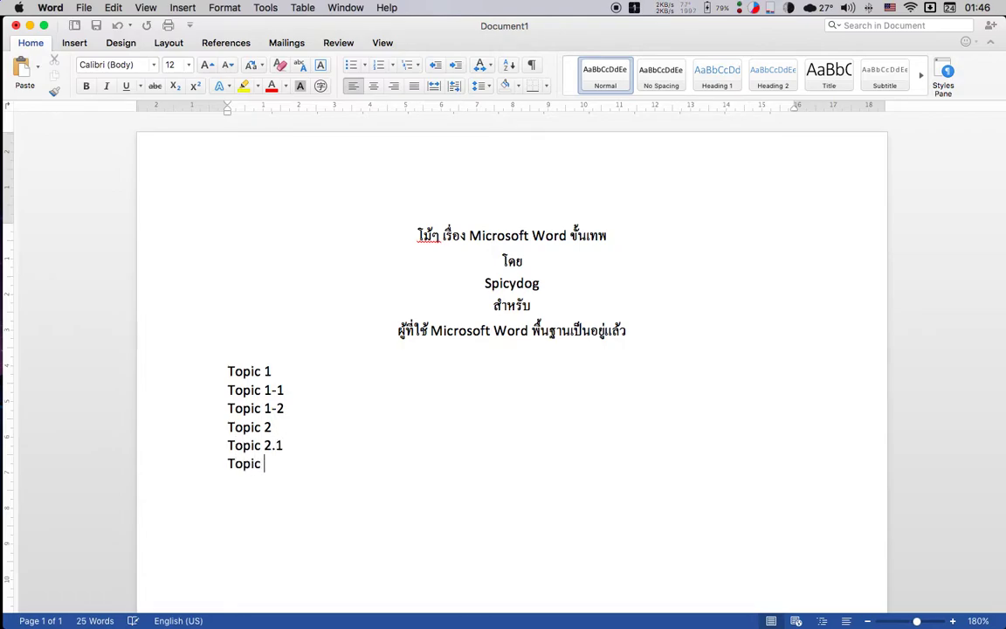
pyautogui.write('2.')
pyautogui.write('-2')
pyautogui.click(274, 445)
pyautogui.press('BackSpace')
pyautogui.write('-')
pyautogui.press('Up')
pyautogui.press('Up')
pyautogui.press('Up')
pyautogui.press('Up')
pyautogui.hotkey('shift', 'Home')
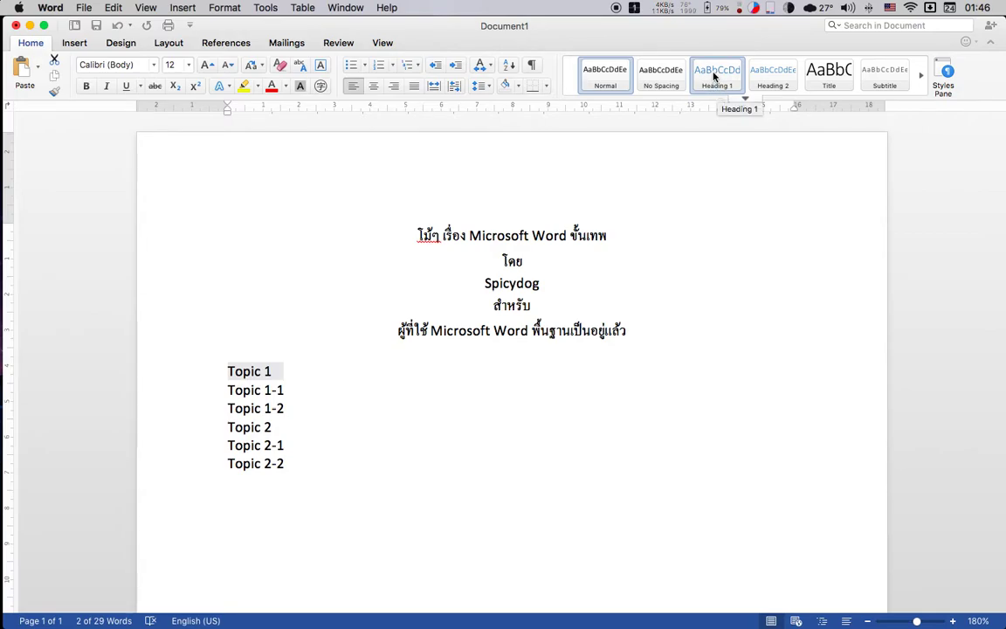
# Step: Make Topic 1 a Heading 1, and Topic 1-1 and Topic 1-2 Heading 2
pyautogui.click(710, 77)
pyautogui.click(201, 412)
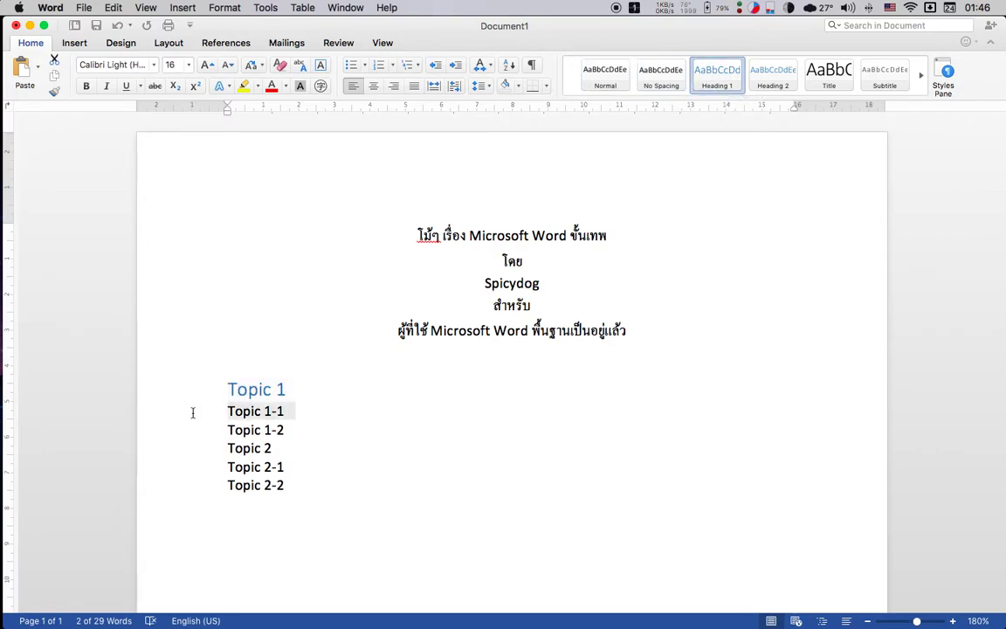
pyautogui.click(772, 81)
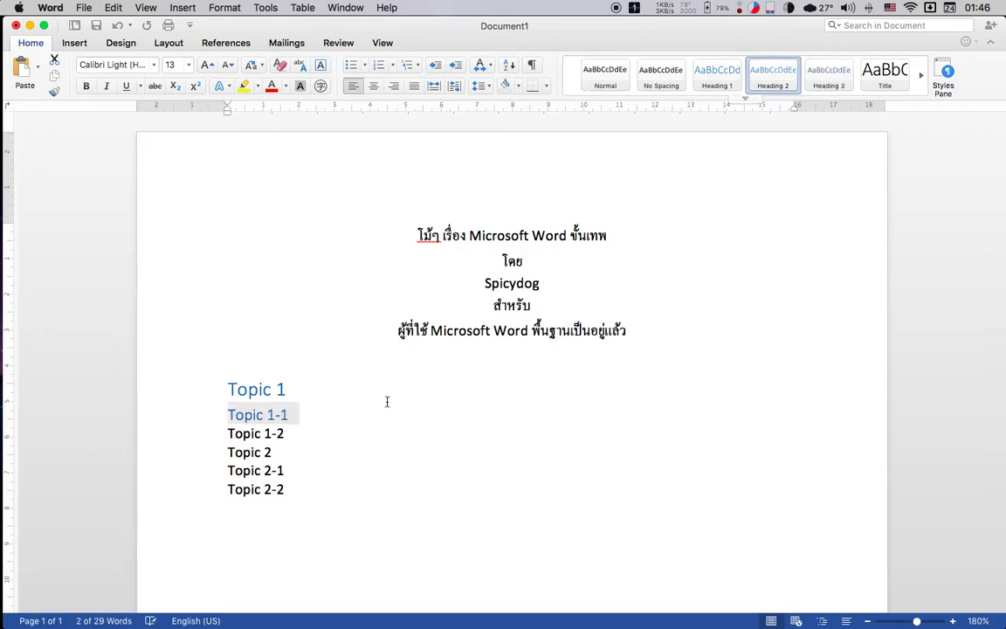
pyautogui.moveTo(228, 433); pyautogui.dragTo(355, 433)
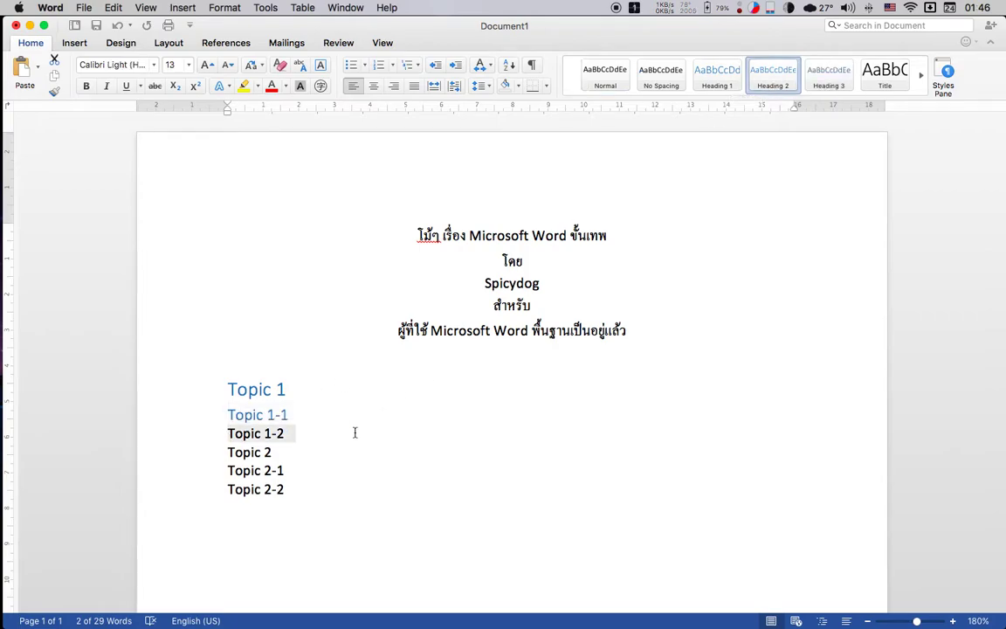
pyautogui.click(773, 77)
# Step: Make Topic 2 a Heading 1, and Topic 2-1 and Topic 2-2 Heading 2
pyautogui.click(207, 461)
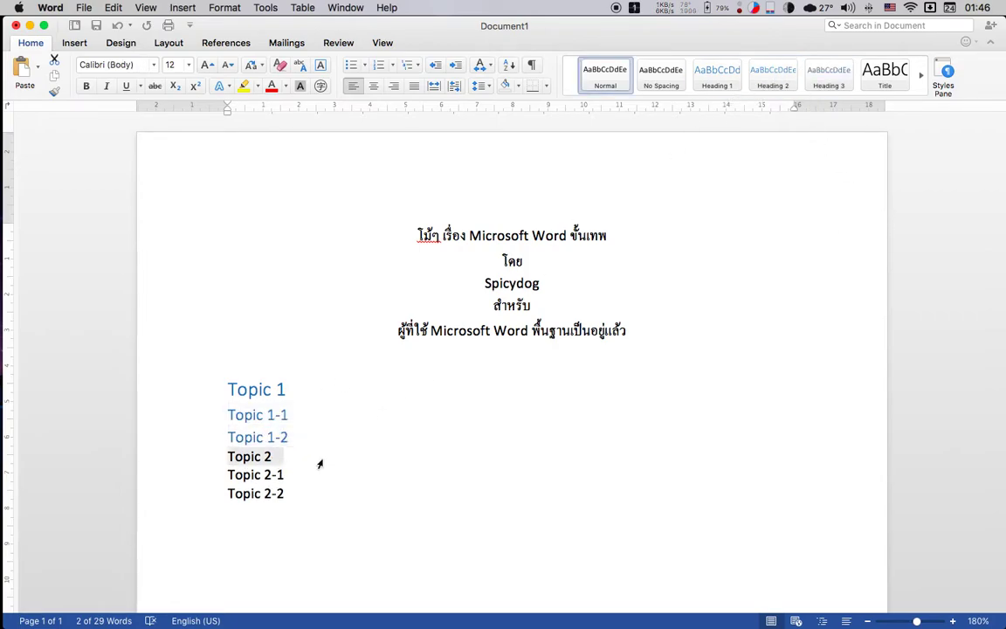
pyautogui.click(717, 79)
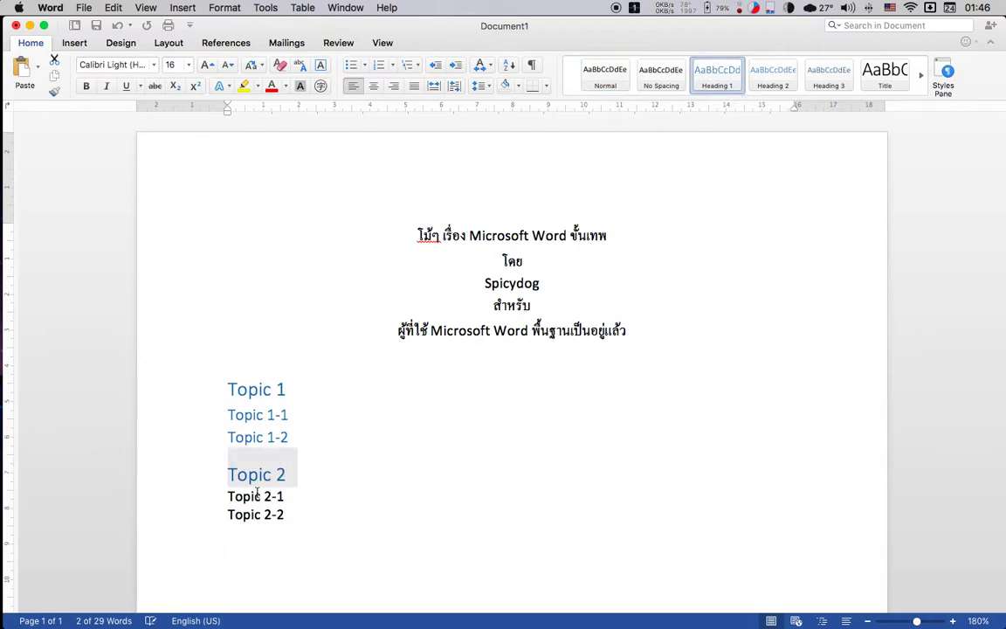
pyautogui.moveTo(227, 496)
pyautogui.mouseDown()
pyautogui.moveTo(287, 499)
pyautogui.moveTo(295, 515)
pyautogui.mouseUp()
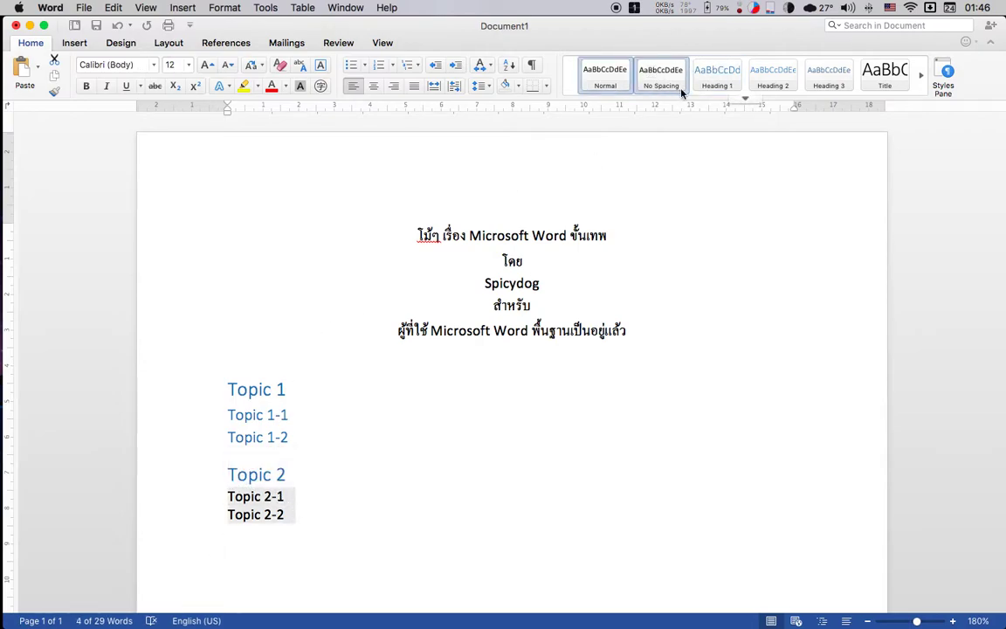
pyautogui.click(773, 77)
pyautogui.scroll(-1, 407, 345)
pyautogui.click(408, 345)
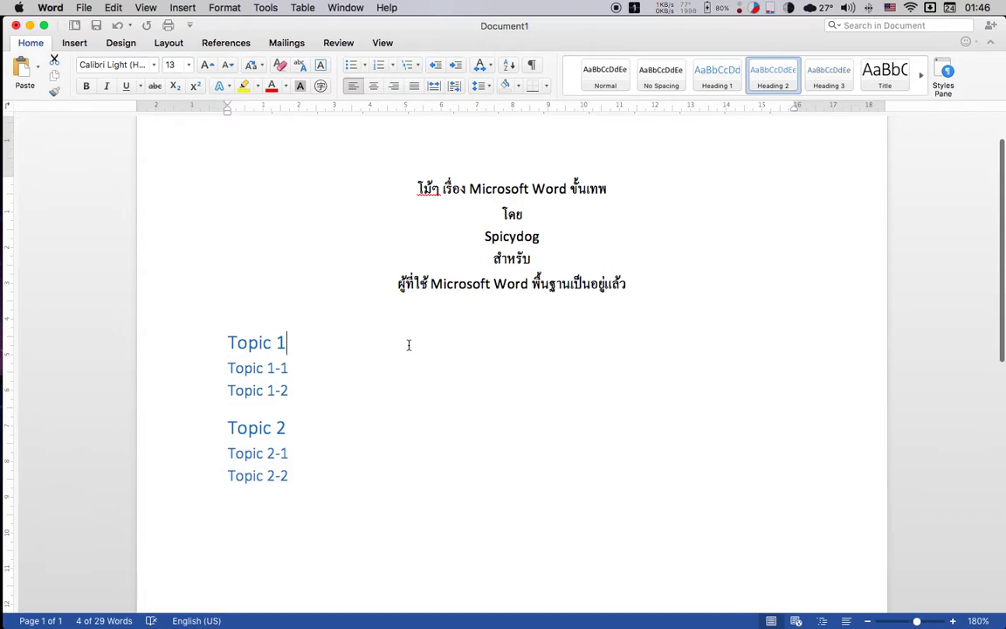
pyautogui.click(399, 375)
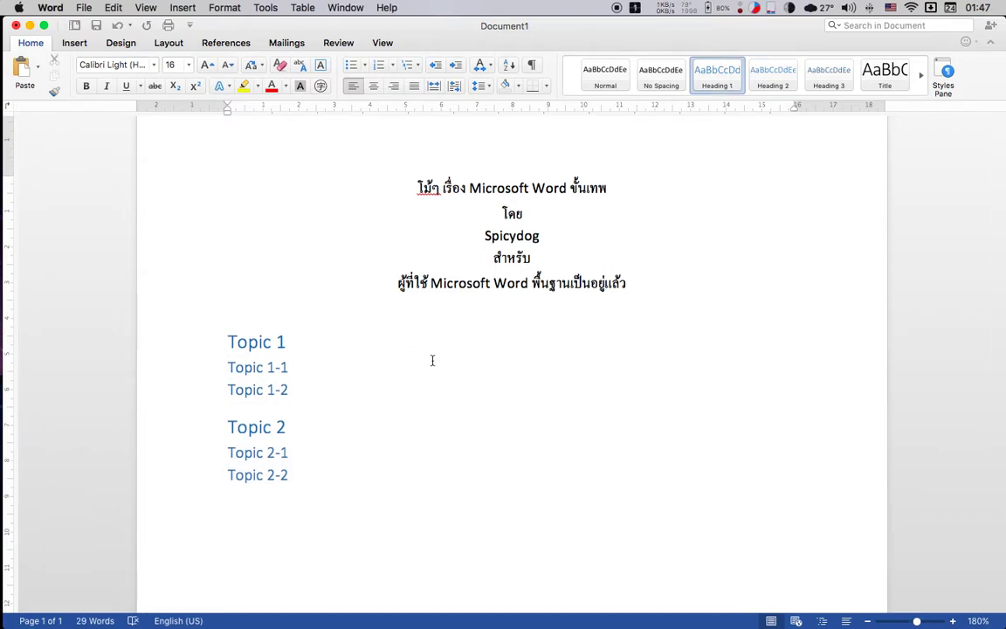
# Step: Add three placeholder body lines under the Topic 1 heading
pyautogui.press('Return')
pyautogui.write('asdaksldj')
pyautogui.press('Return')
pyautogui.write('asdjas')
pyautogui.press('Return')
pyautogui.write('d jasd')
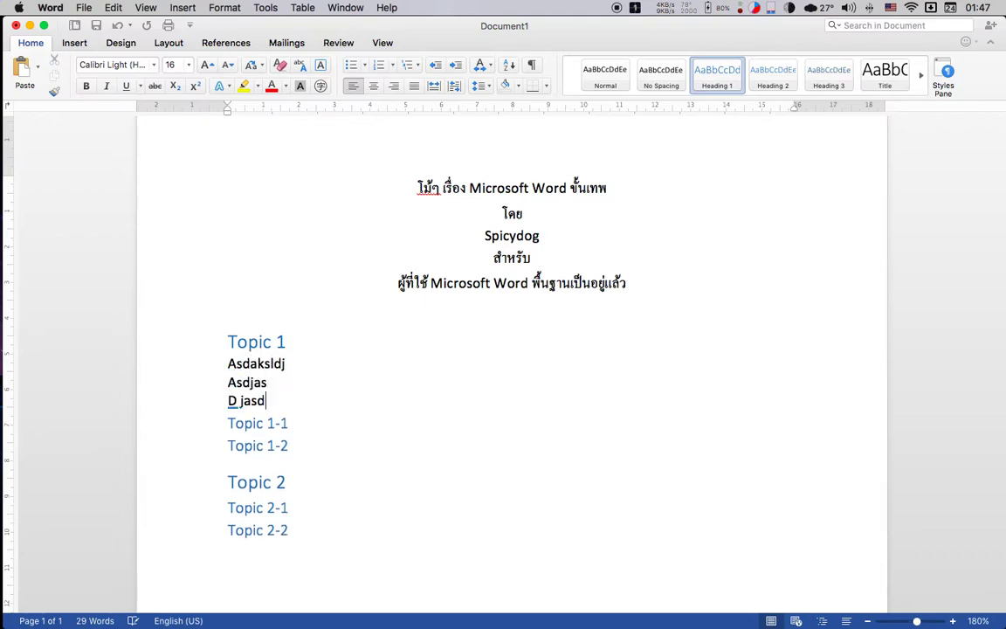
pyautogui.write('laksdjaksldj')
# Step: Add a placeholder body line under Topic 1-1 and another under Topic 1-2
pyautogui.click(288, 422)
pyautogui.press('Return')
pyautogui.write('asdklasdkas')
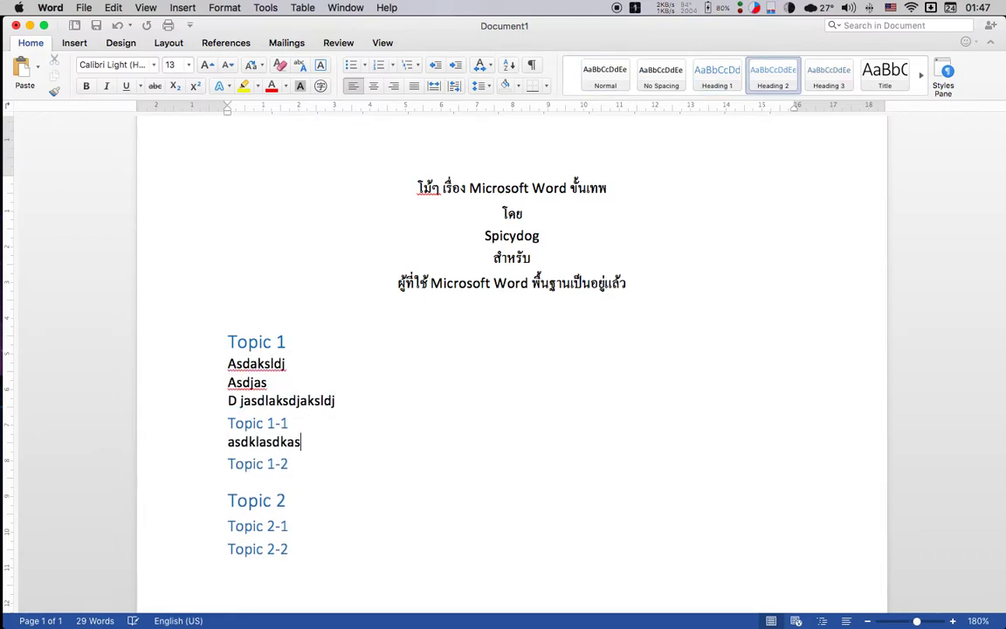
pyautogui.write(';dkasd')
pyautogui.click(288, 463)
pyautogui.press('Return')
pyautogui.write('asdmkalsdajsdkl')
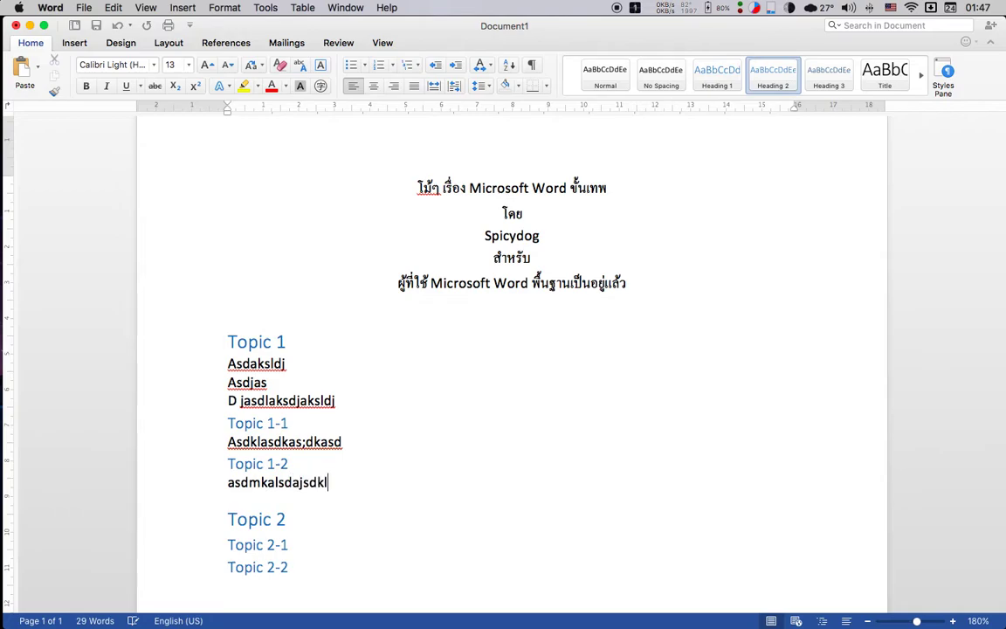
# Step: Remove the stray space in the third Topic 1 body line and start a fourth line
pyautogui.click(229, 520)
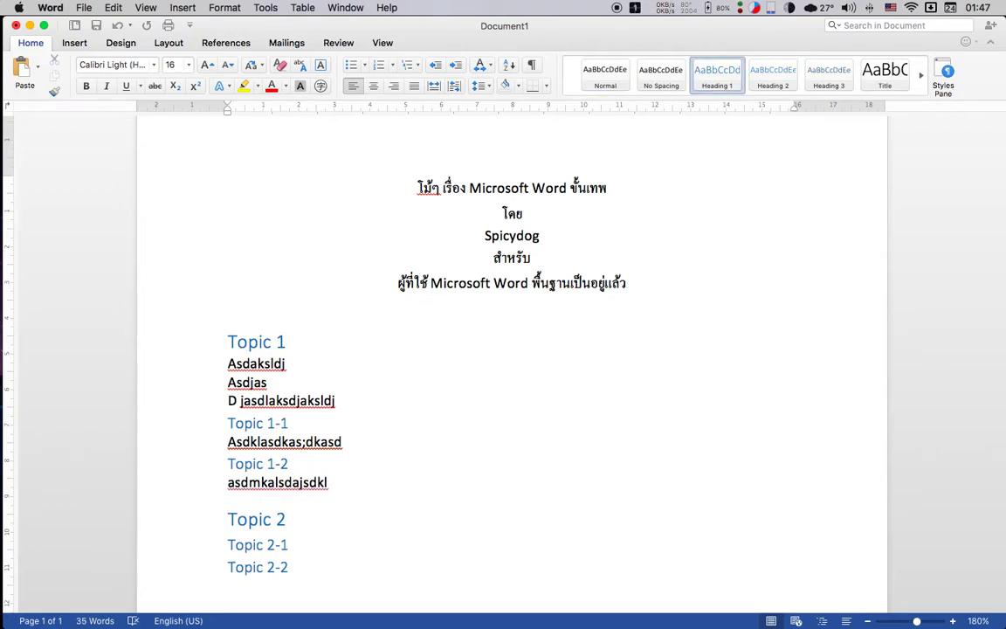
pyautogui.scroll(-3, 447, 386)
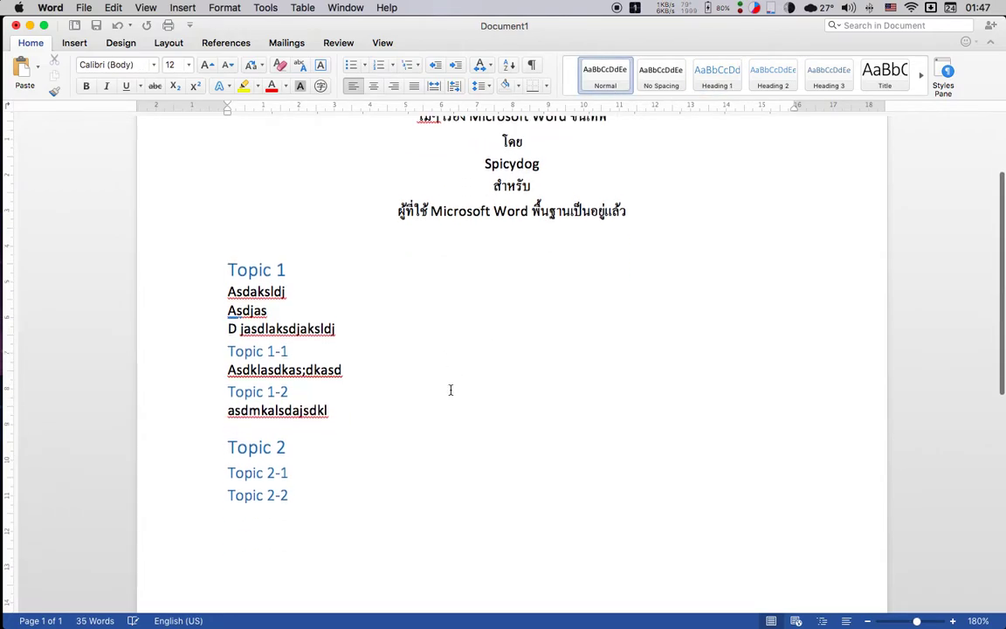
pyautogui.press('Up')
pyautogui.press('Up')
pyautogui.press('Up')
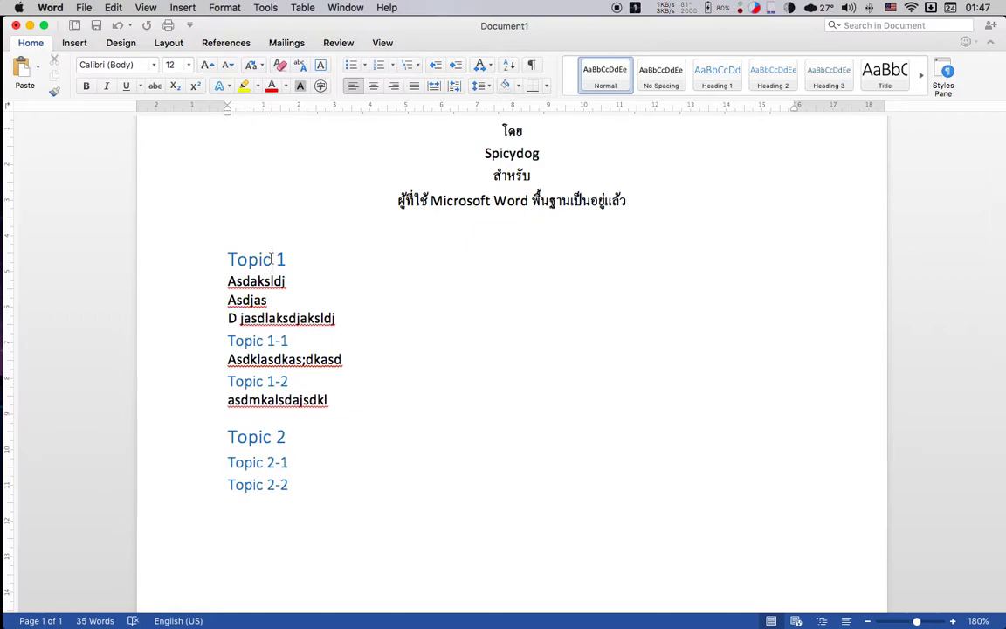
pyautogui.click(354, 330)
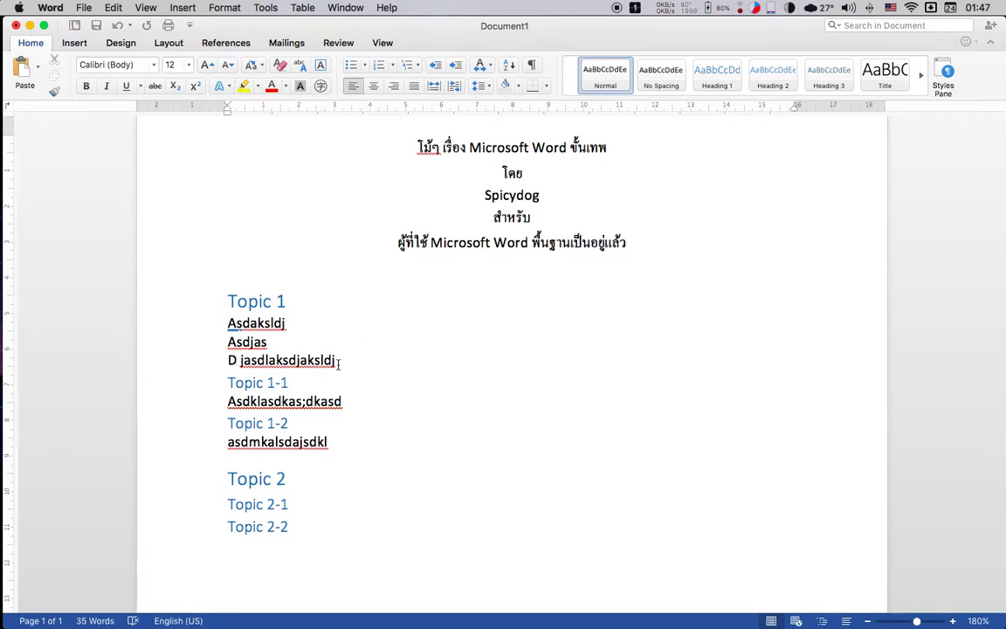
pyautogui.moveTo(339, 359); pyautogui.dragTo(236, 331)
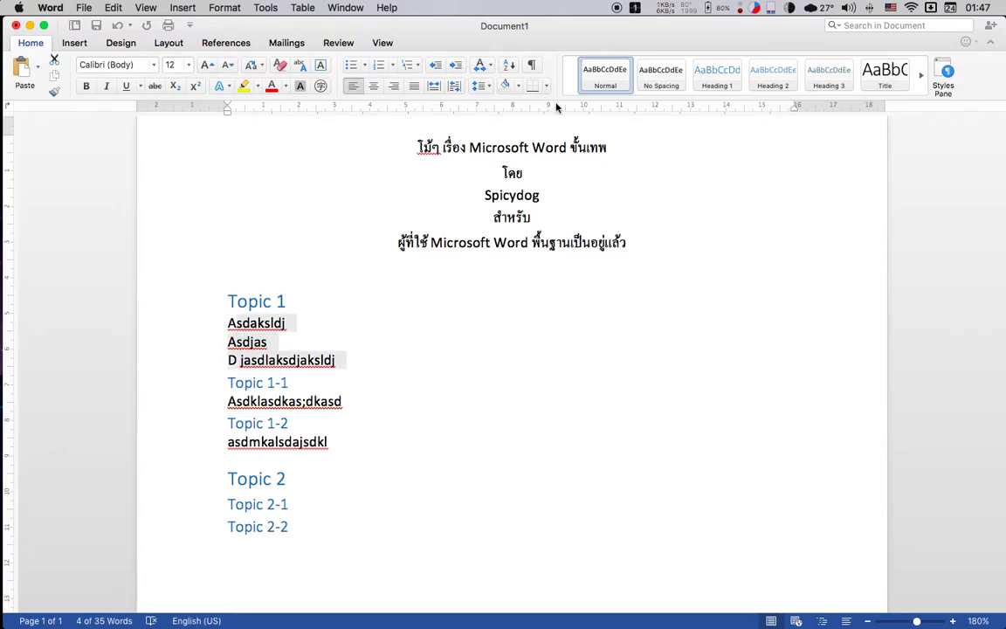
pyautogui.click(240, 360)
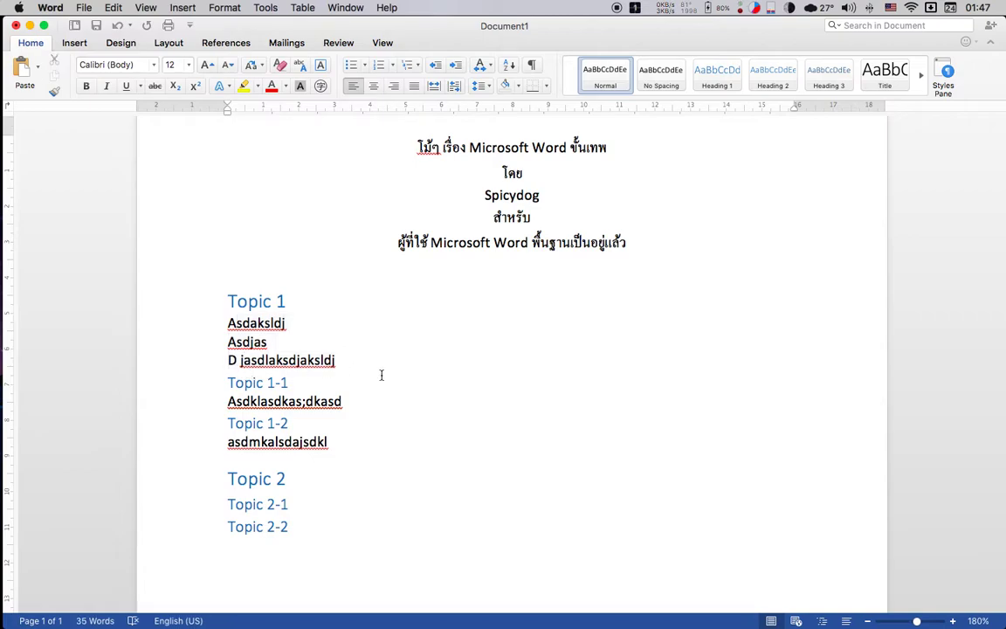
pyautogui.press('BackSpace')
pyautogui.press('End')
pyautogui.press('Return')
# Step: Finish the fourth Topic 1 body line, then open the Normal style's Modify Style font list
pyautogui.write('askd')
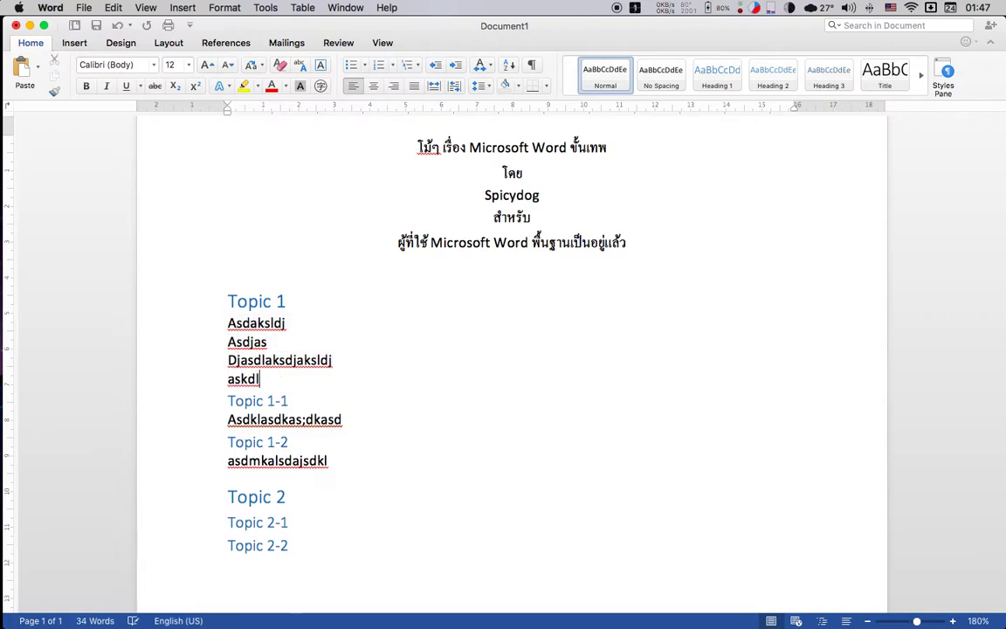
pyautogui.write('l;asdk')
pyautogui.rightClick(616, 78)
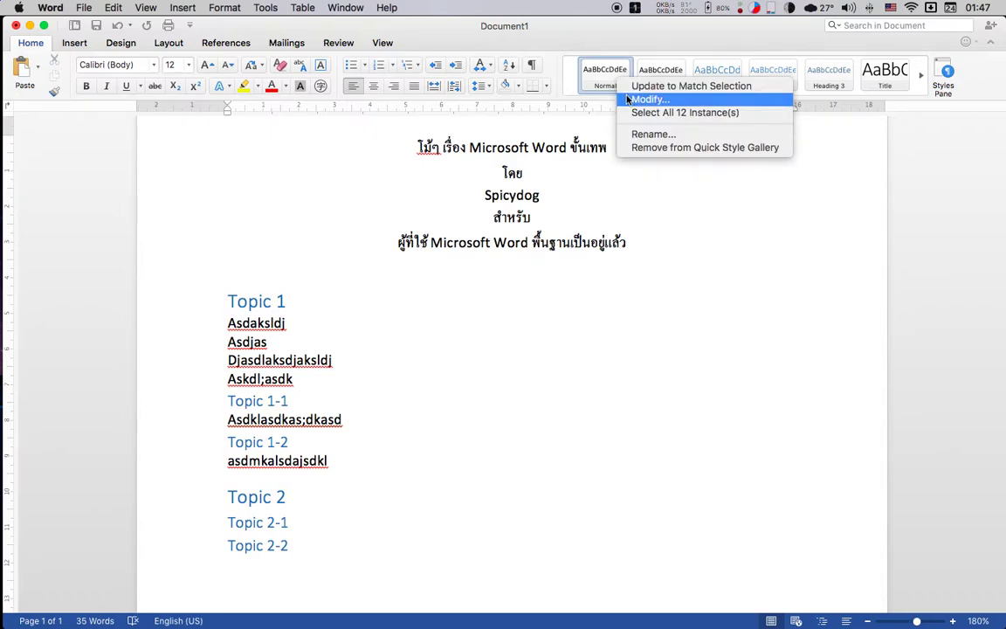
pyautogui.click(671, 100)
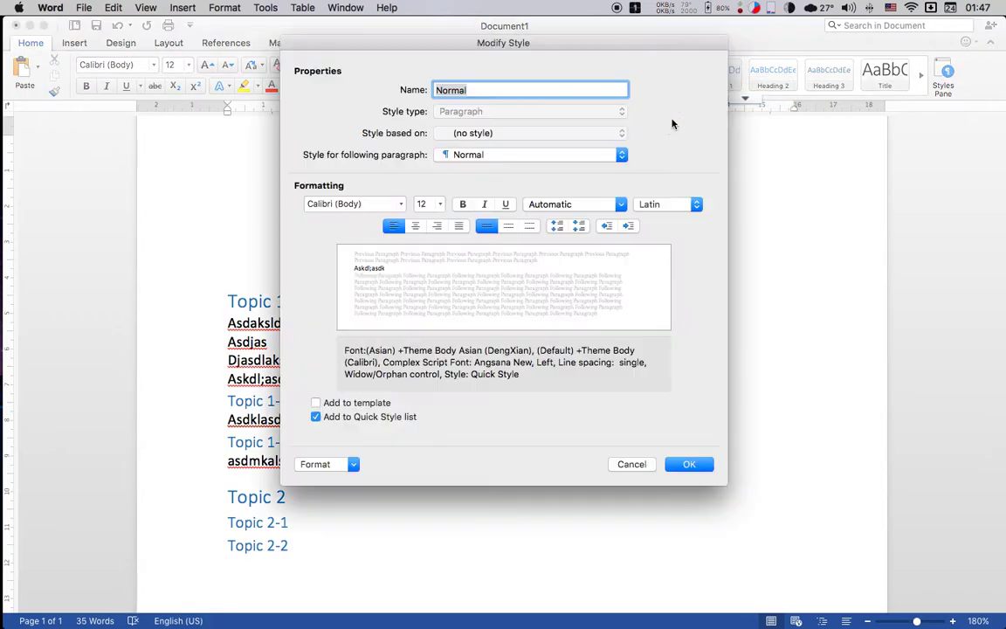
pyautogui.moveTo(502, 35); pyautogui.dragTo(631, 42)
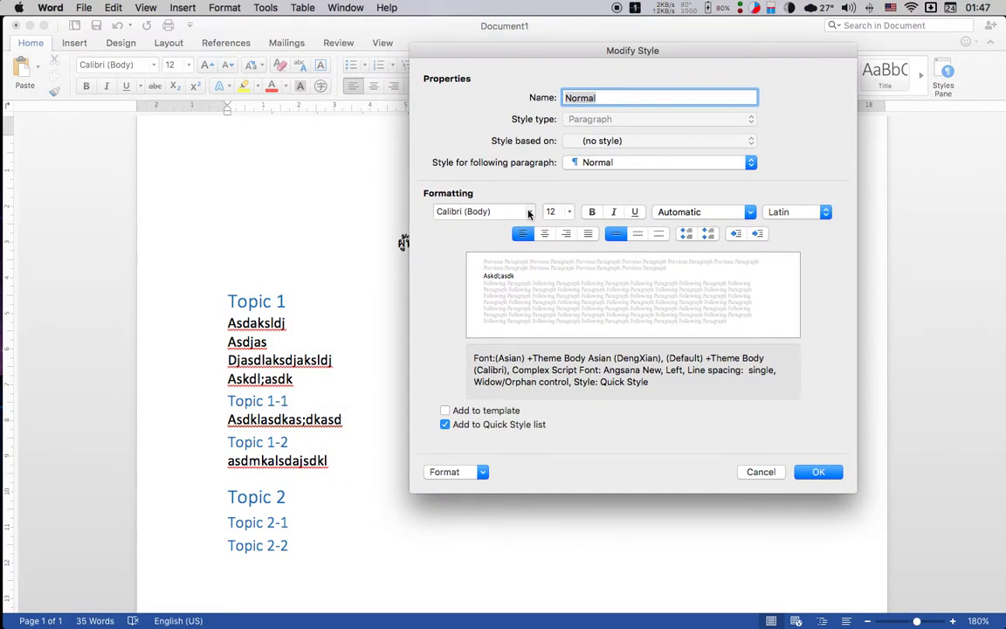
pyautogui.click(528, 213)
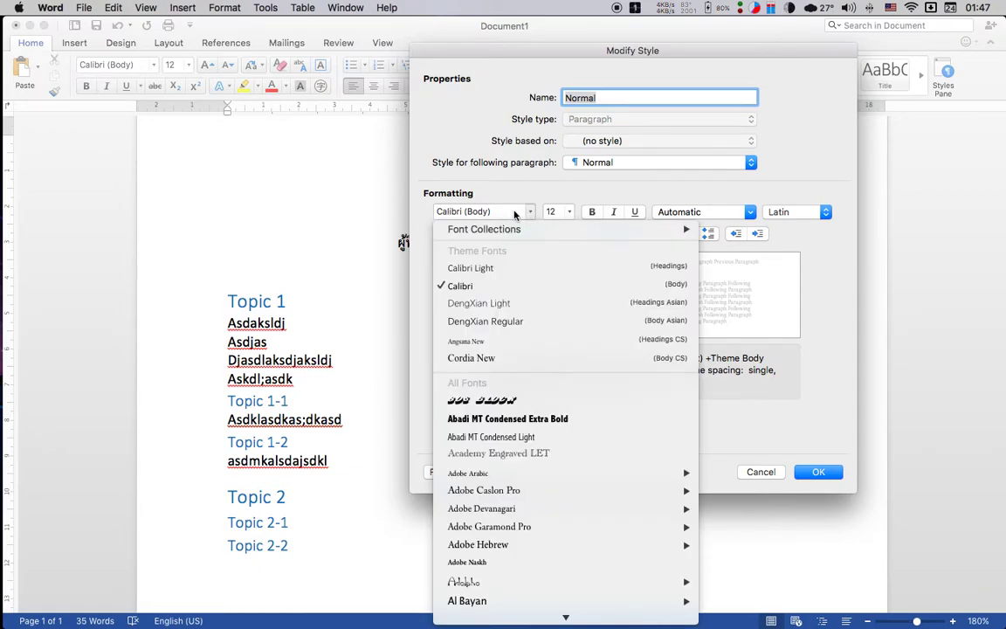
# Step: Pick TH SarabunPSK as the Normal style's font in Modify Style
pyautogui.click(500, 202)
pyautogui.write('Stencil')
pyautogui.press('Return')
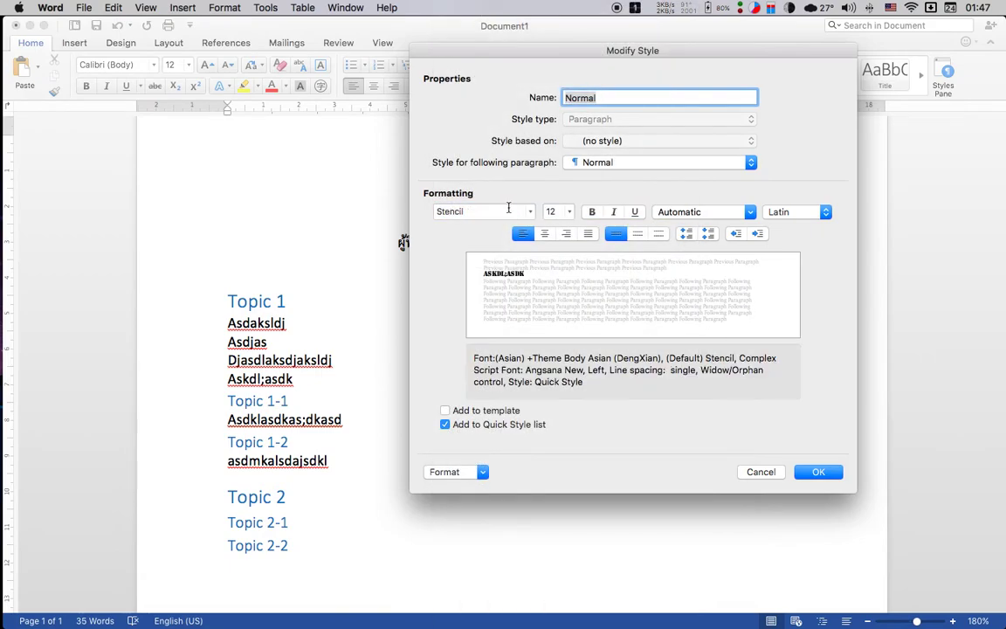
pyautogui.click(529, 211)
pyautogui.scroll(-10, 559, 309)
pyautogui.scroll(-10, 560, 310)
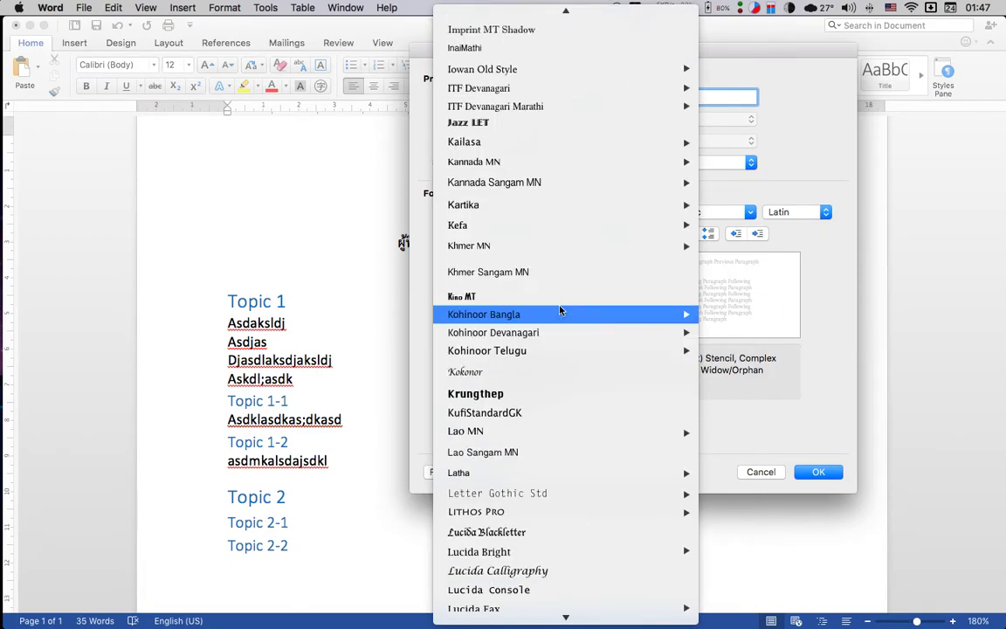
pyautogui.scroll(-10, 561, 310)
pyautogui.scroll(-10, 561, 310)
pyautogui.scroll(-10, 560, 310)
pyautogui.scroll(-10, 560, 310)
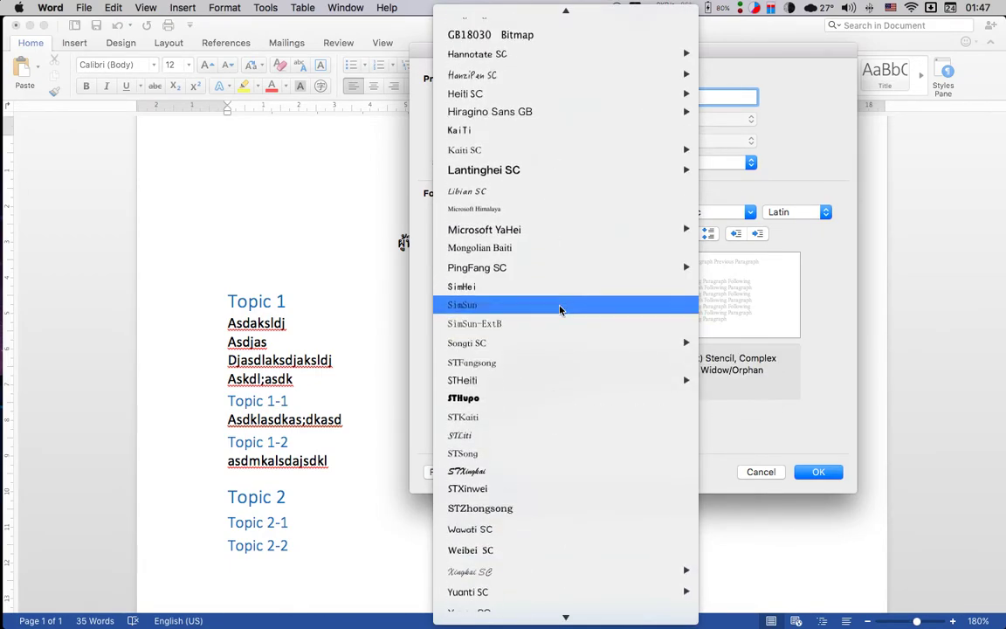
pyautogui.scroll(-10, 561, 310)
pyautogui.scroll(-10, 560, 310)
pyautogui.scroll(-10, 560, 310)
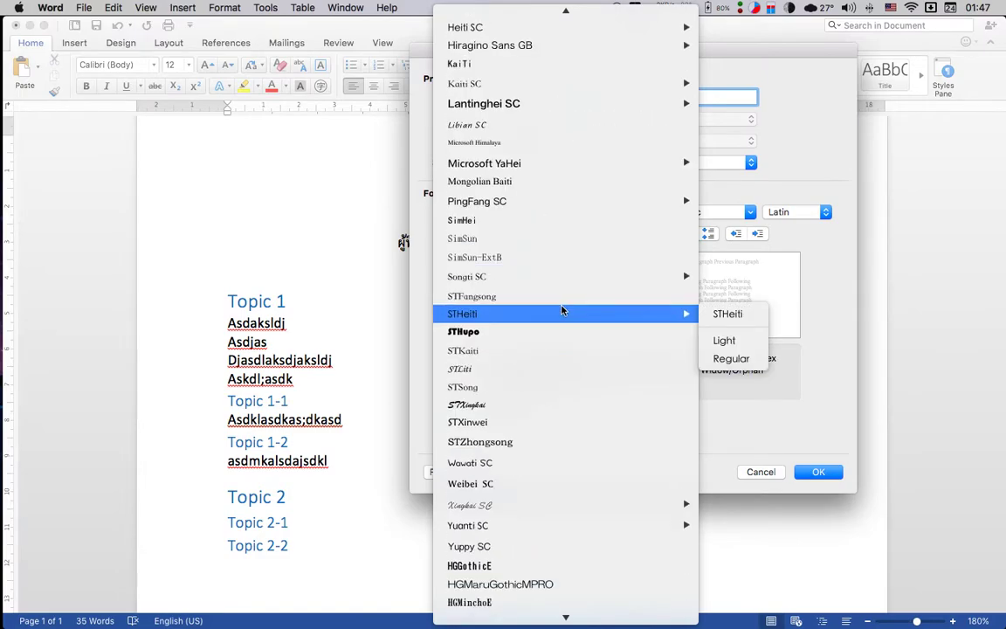
pyautogui.write('th')
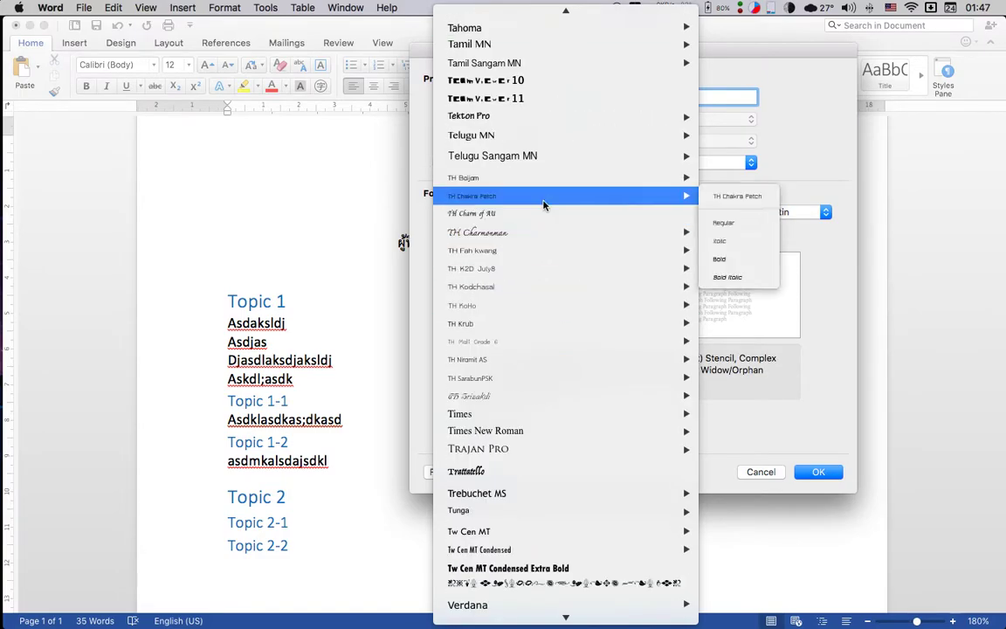
pyautogui.moveTo(470, 377)
pyautogui.click(587, 382)
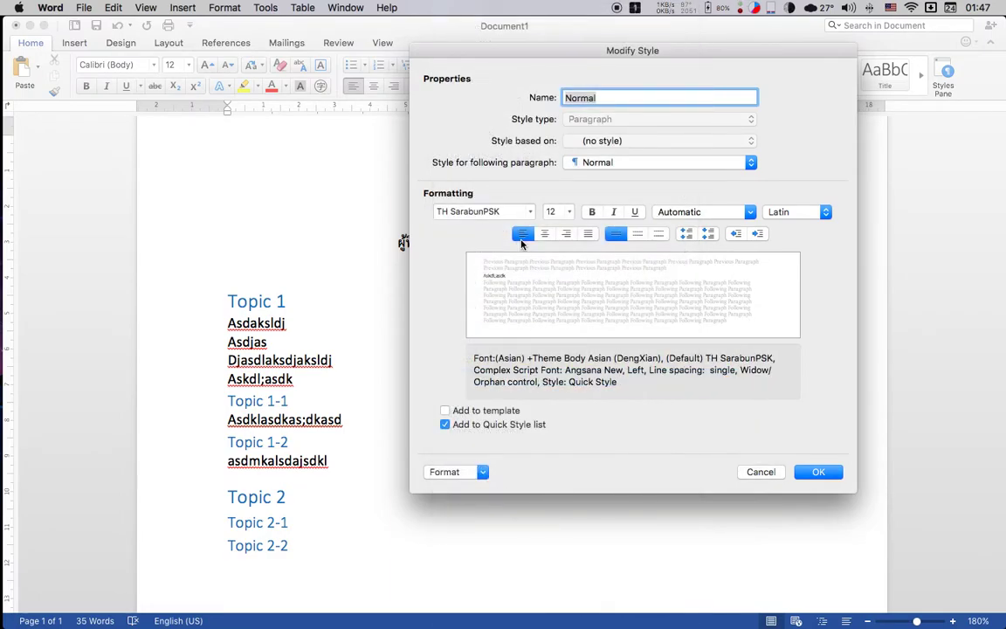
# Step: Bring up the script-type list in Modify Style to reach other script font settings
pyautogui.click(504, 210)
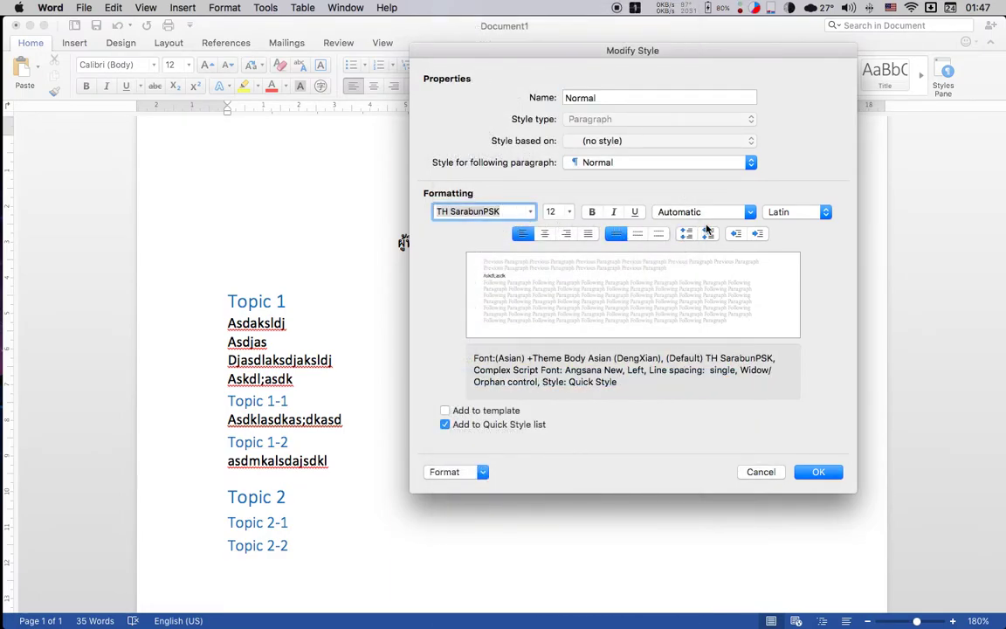
pyautogui.click(771, 214)
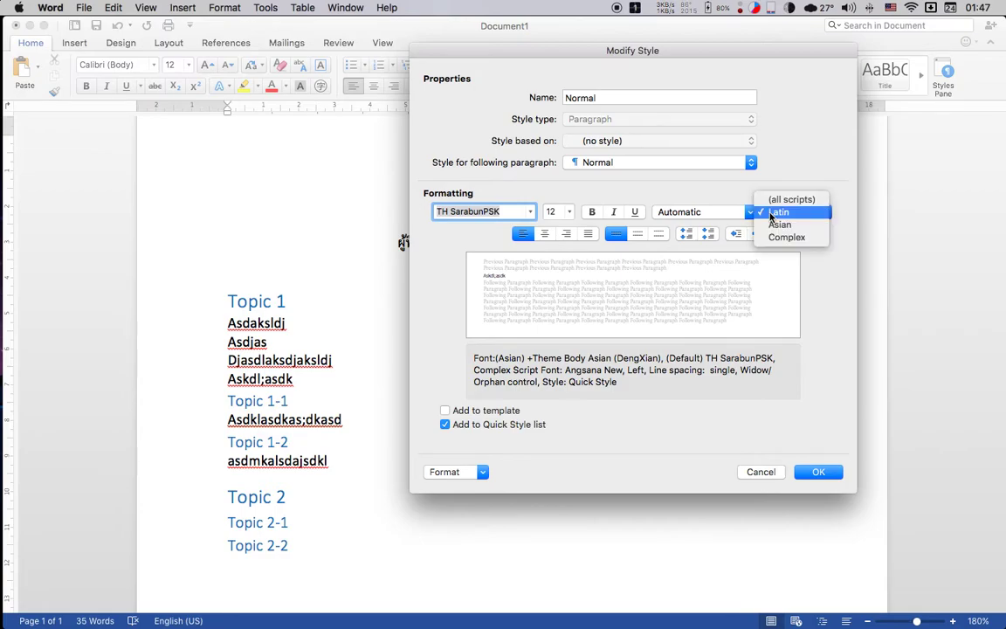
pyautogui.click(805, 177)
pyautogui.click(801, 212)
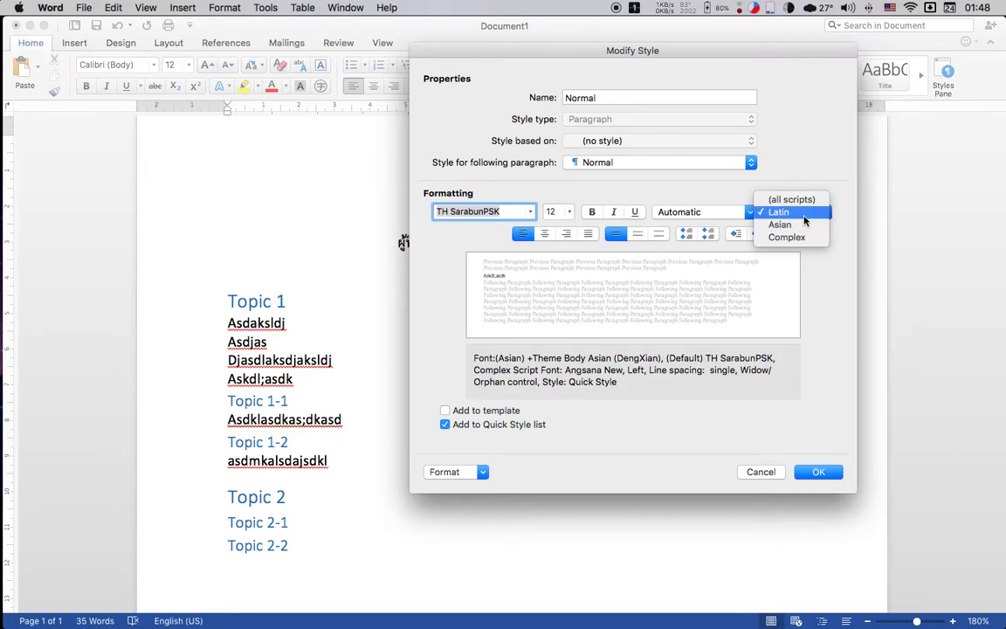
# Step: Set the Normal style's Complex script font to TH SarabunPSK at 12 pt and confirm
pyautogui.click(803, 225)
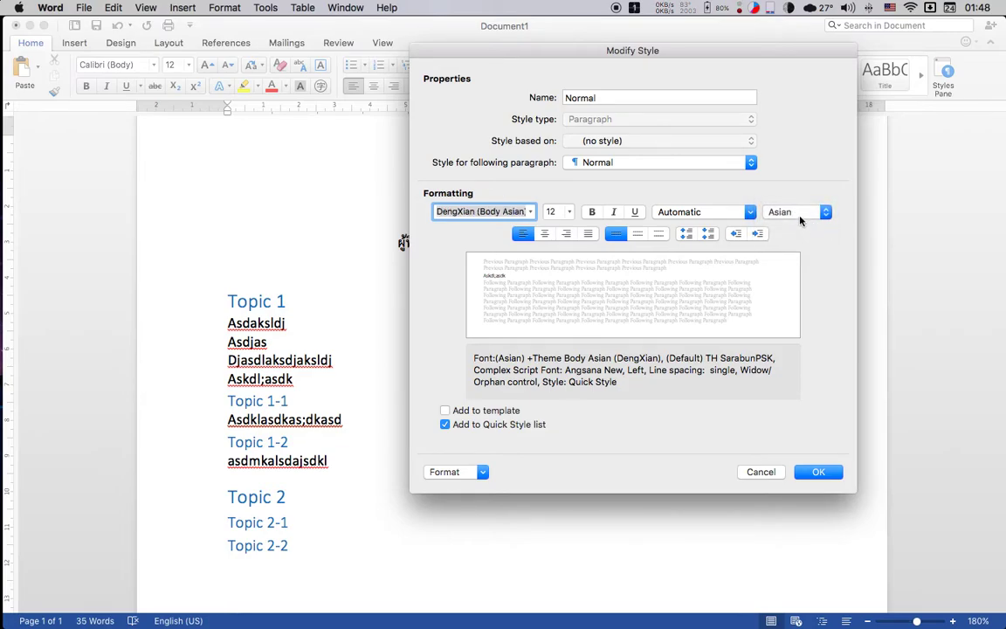
pyautogui.click(799, 214)
pyautogui.click(788, 225)
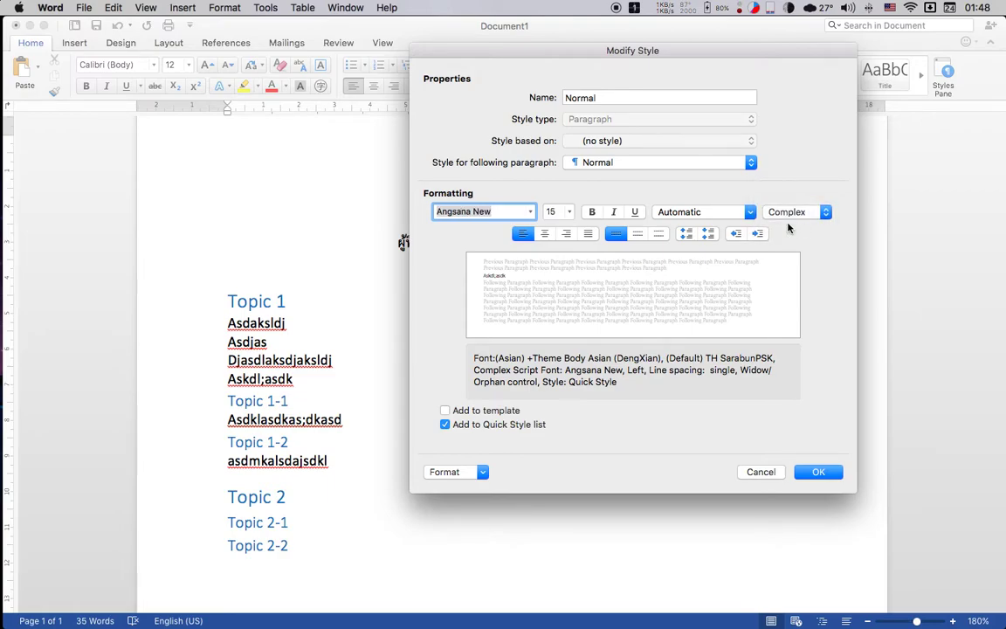
pyautogui.write('TH SarabunPSK')
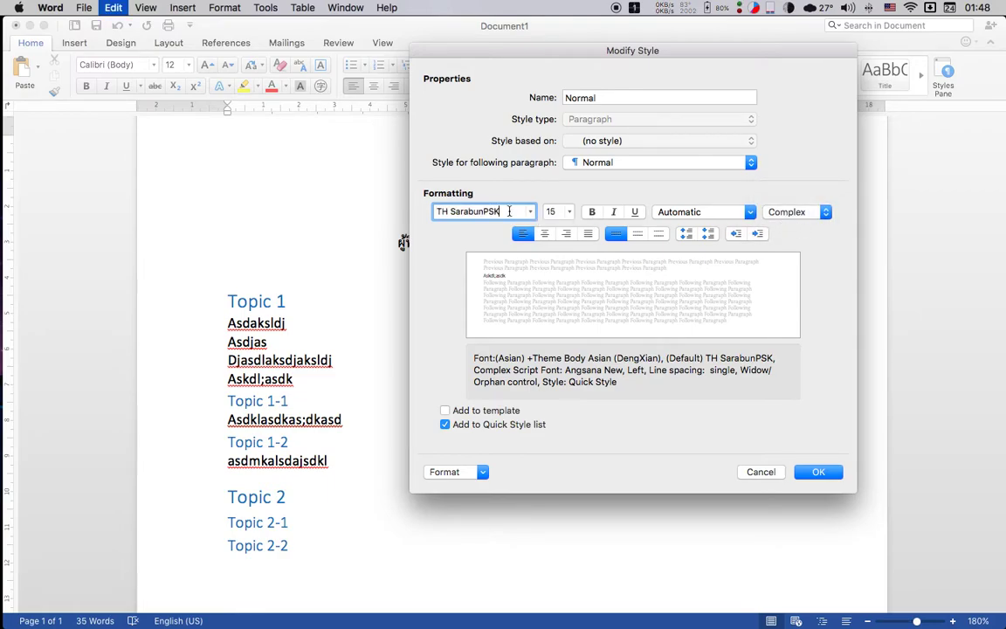
pyautogui.click(784, 218)
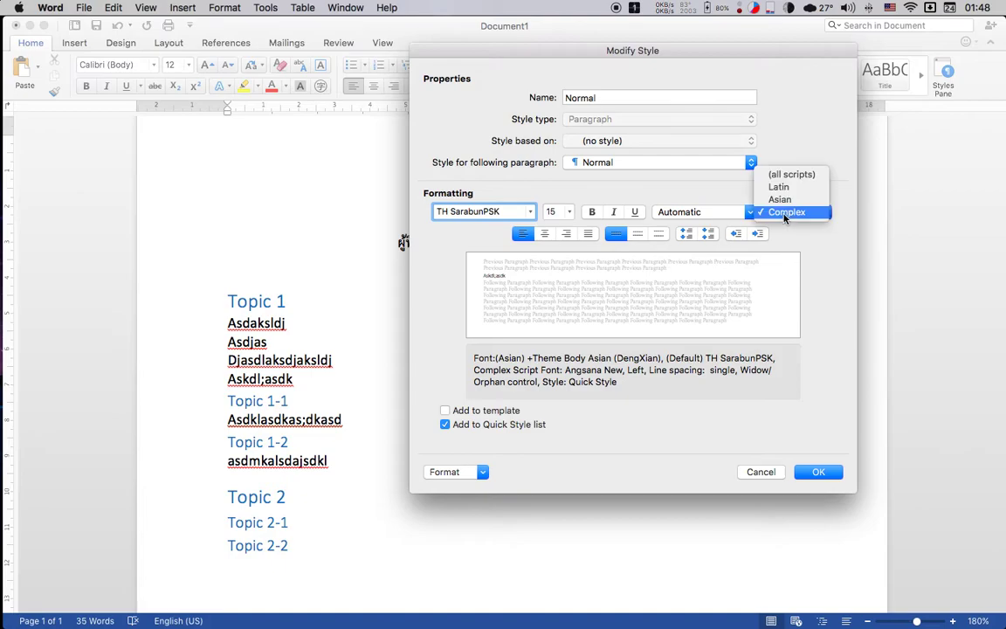
pyautogui.click(779, 200)
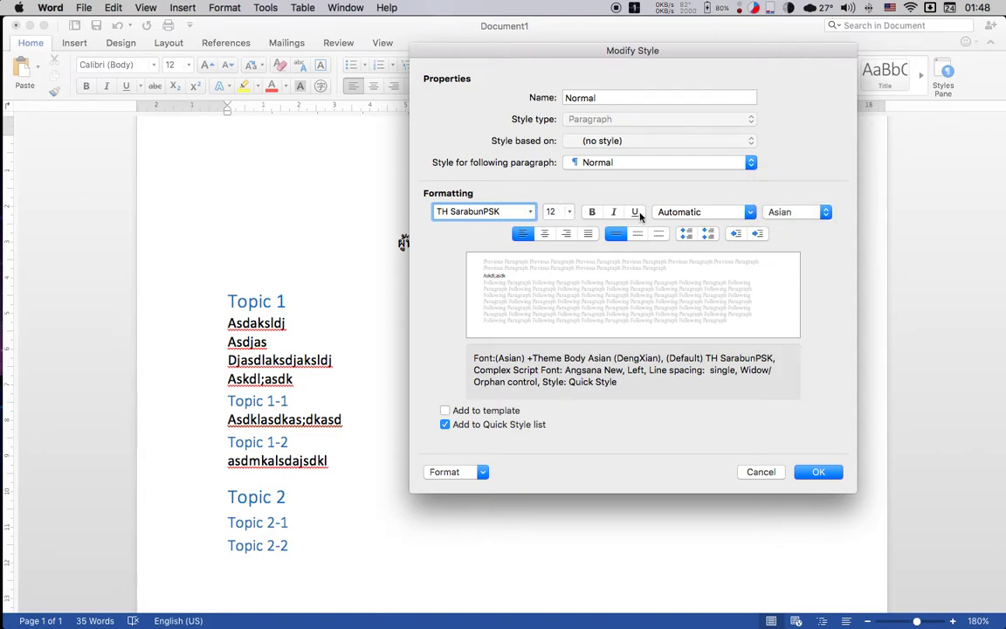
pyautogui.click(796, 211)
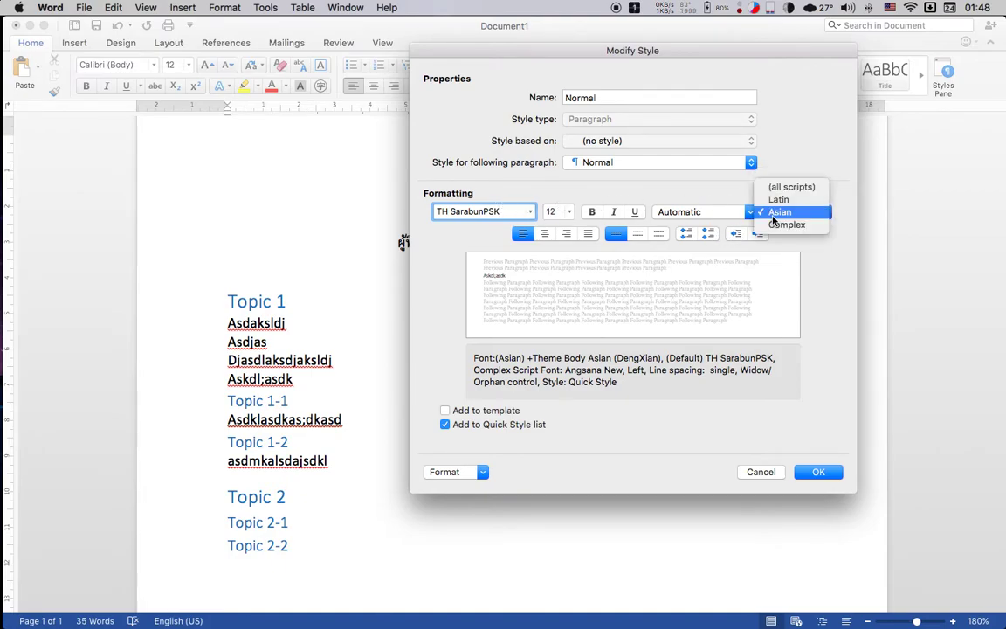
pyautogui.click(825, 224)
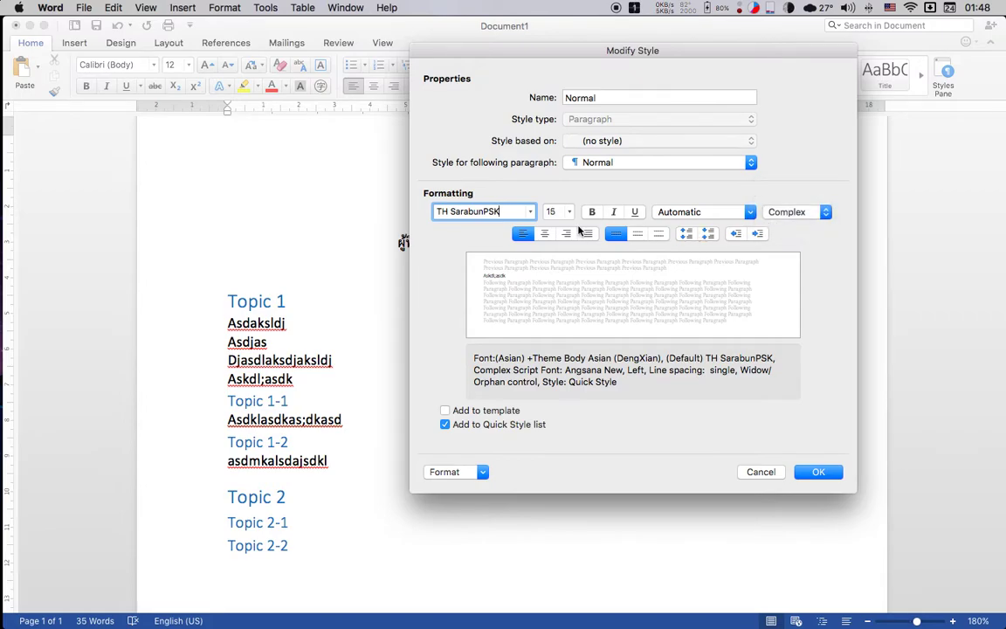
pyautogui.click(568, 212)
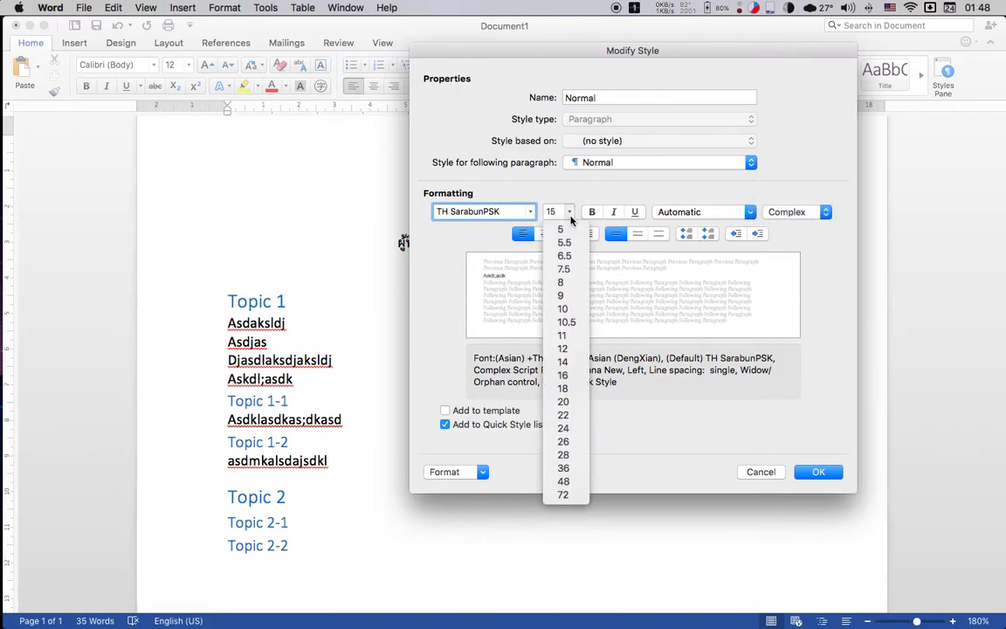
pyautogui.click(577, 350)
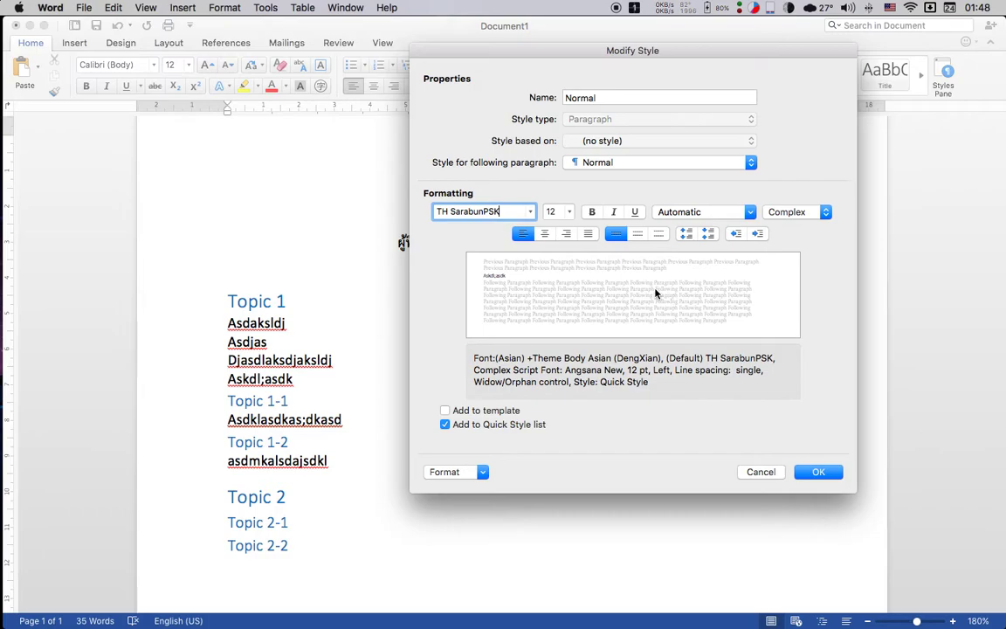
pyautogui.click(814, 472)
# Step: Bold the first title line and the โดย and สำหรับ lines
pyautogui.click(459, 412)
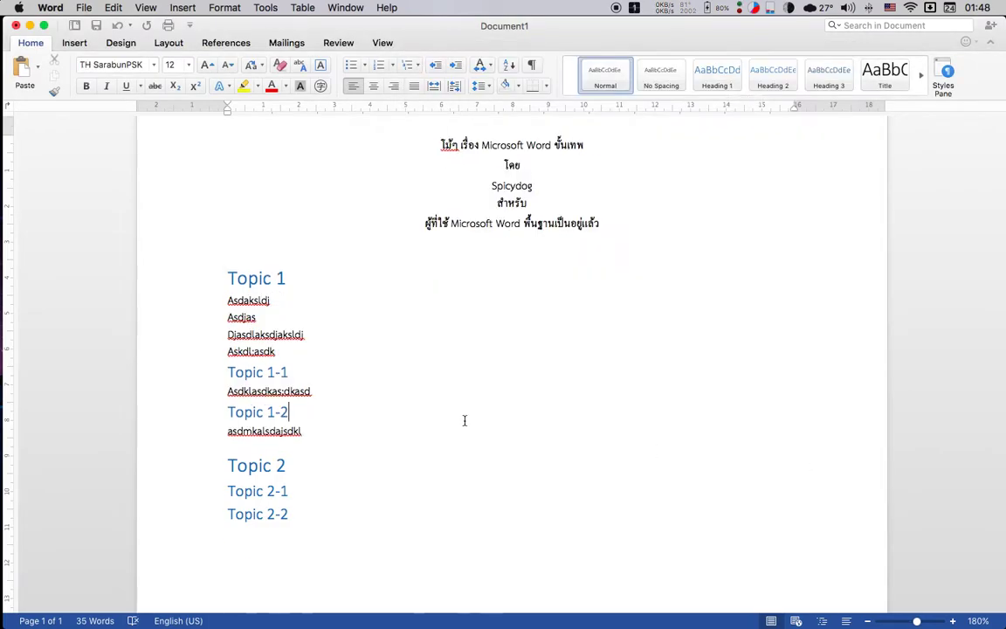
pyautogui.scroll(2, 466, 410)
pyautogui.moveTo(431, 203); pyautogui.dragTo(701, 282)
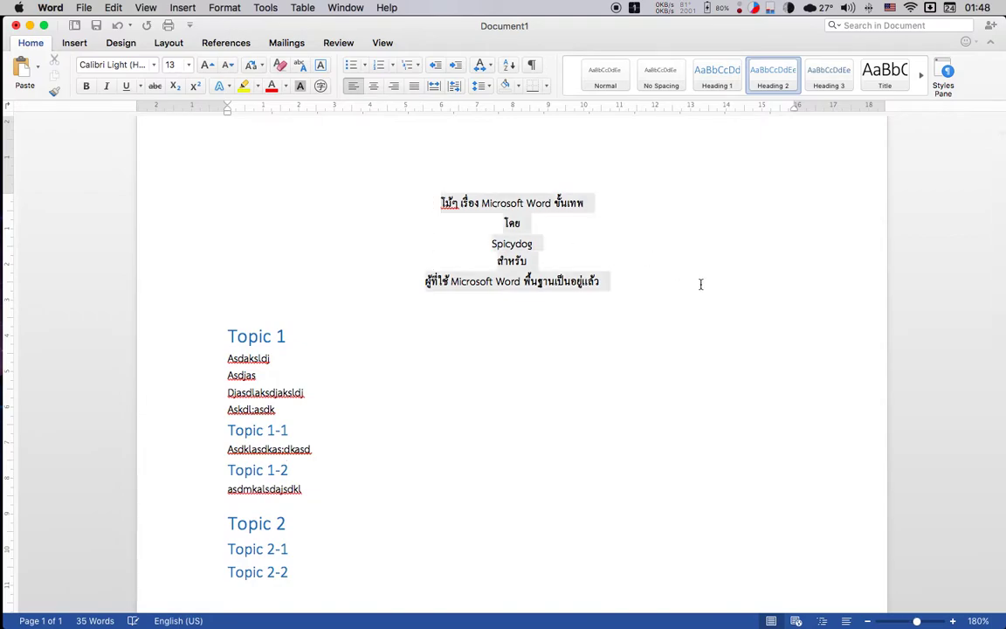
pyautogui.click(698, 284)
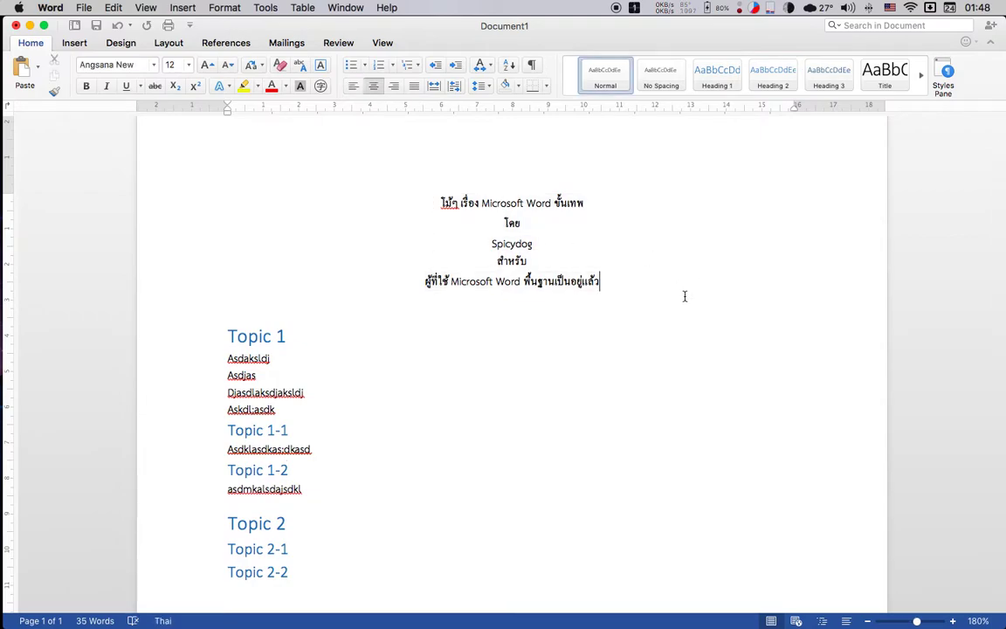
pyautogui.moveTo(398, 214); pyautogui.dragTo(662, 188)
pyautogui.press('super+b')
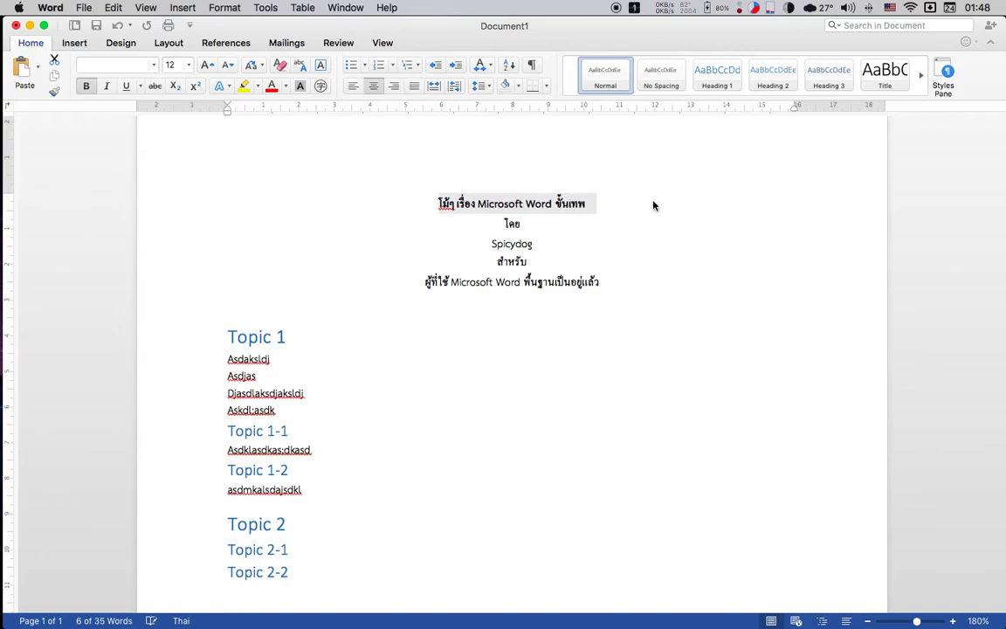
pyautogui.moveTo(572, 225)
pyautogui.mouseDown()
pyautogui.moveTo(479, 220)
pyautogui.moveTo(592, 255)
pyautogui.mouseUp()
pyautogui.press('super+b')
pyautogui.press('super+b')
pyautogui.click(644, 373)
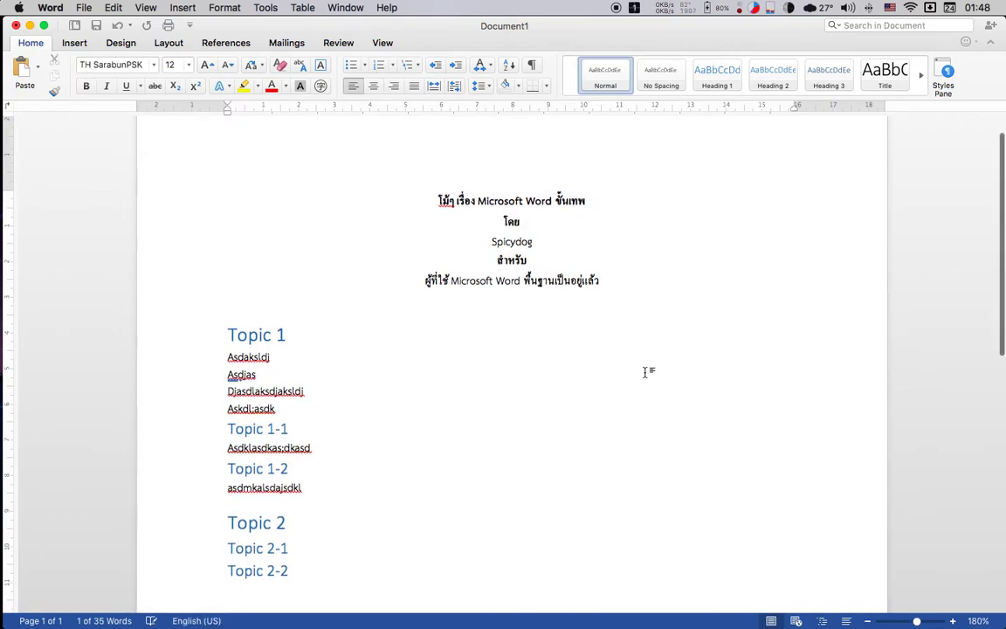
# Step: Check the Topic 1 heading and body text formatting, leaving the caret in Topic 1
pyautogui.scroll(-2, 613, 384)
pyautogui.click(594, 396)
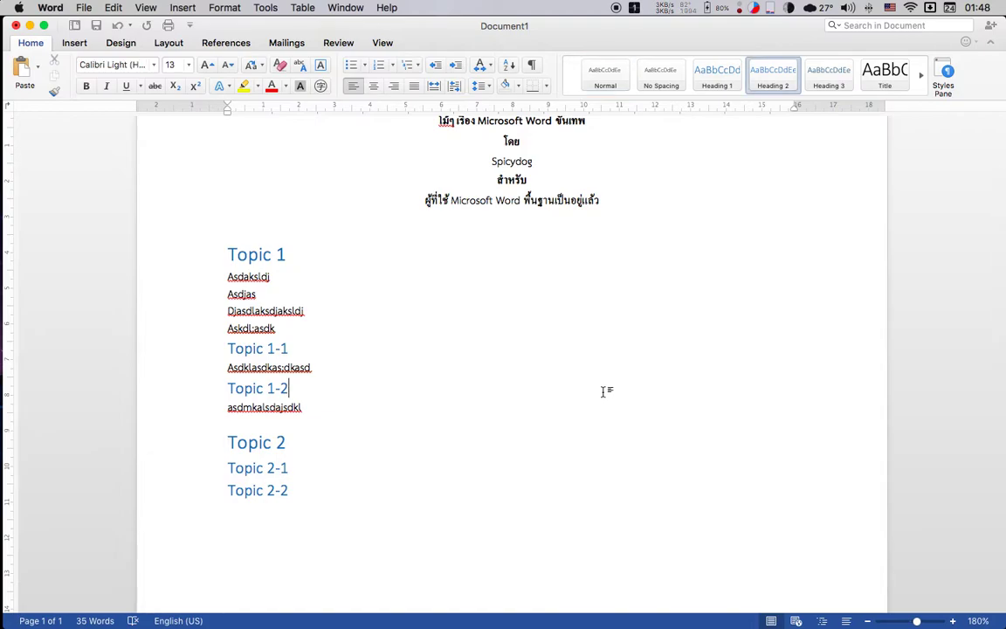
pyautogui.click(258, 254)
pyautogui.click(264, 311)
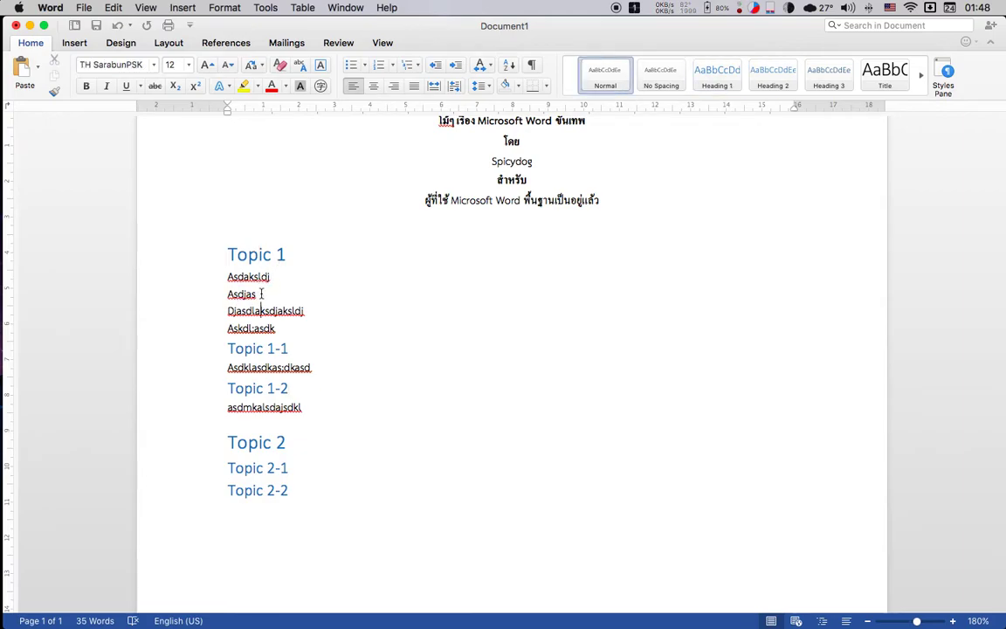
pyautogui.click(263, 254)
# Step: Paste TH SarabunPSK as the Heading 1 font in Modify Style and close the dialog
pyautogui.rightClick(698, 71)
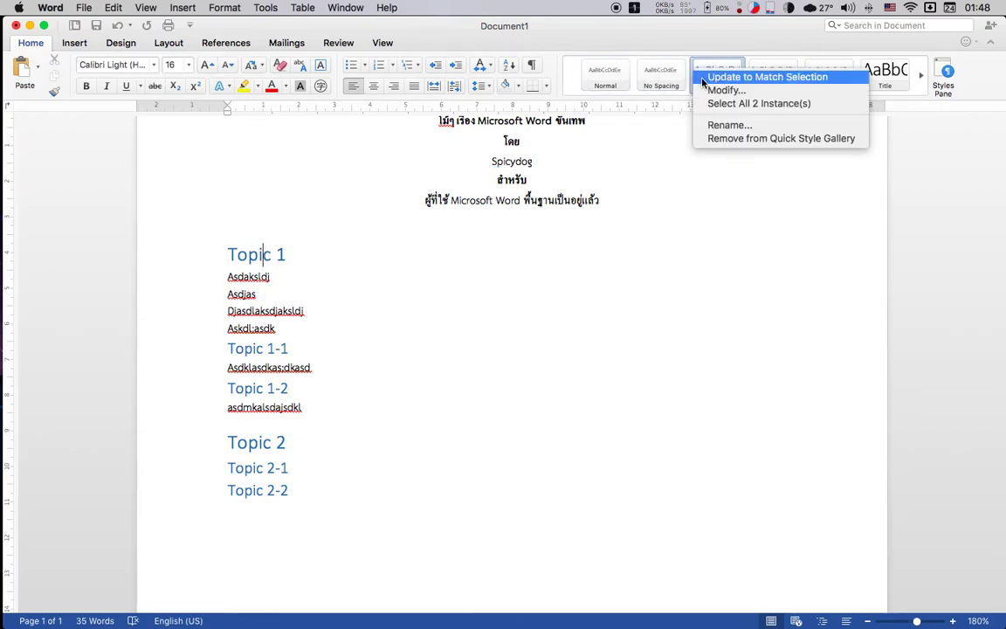
pyautogui.click(708, 91)
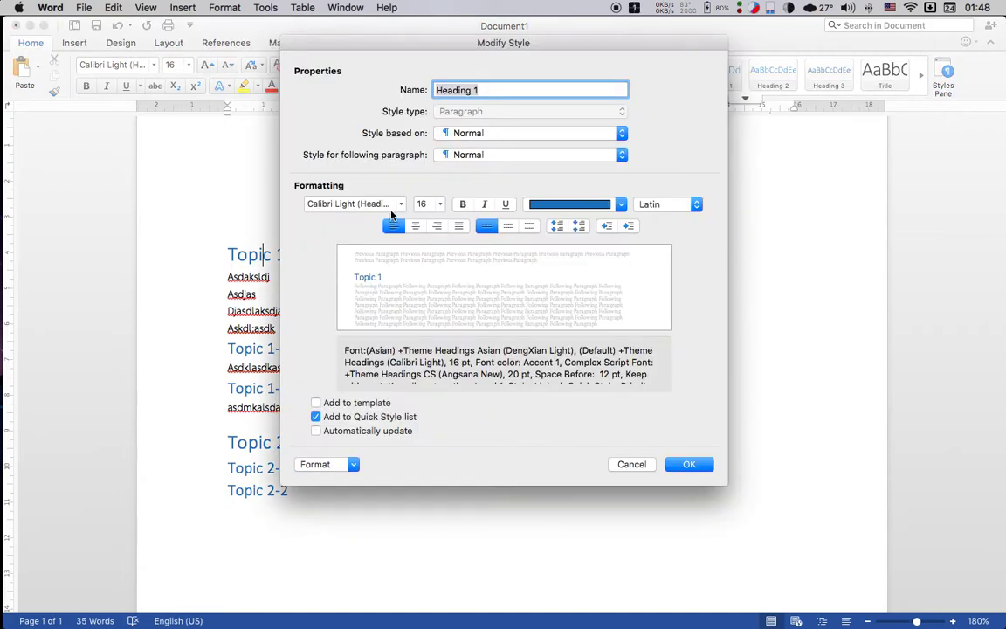
pyautogui.click(381, 205)
pyautogui.write('TH SarabunPSK')
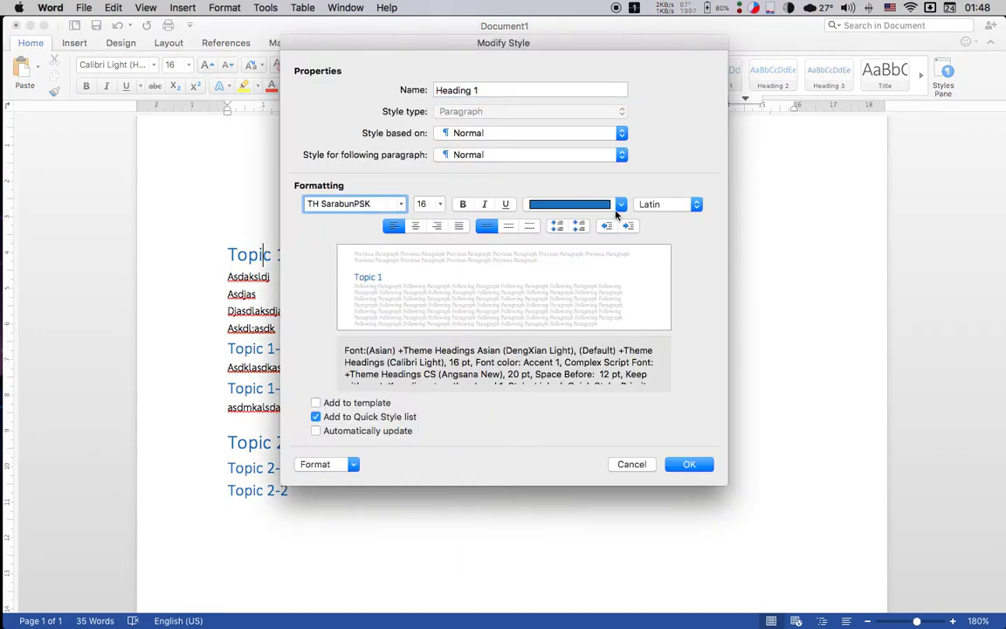
pyautogui.click(661, 210)
pyautogui.click(667, 228)
pyautogui.click(689, 465)
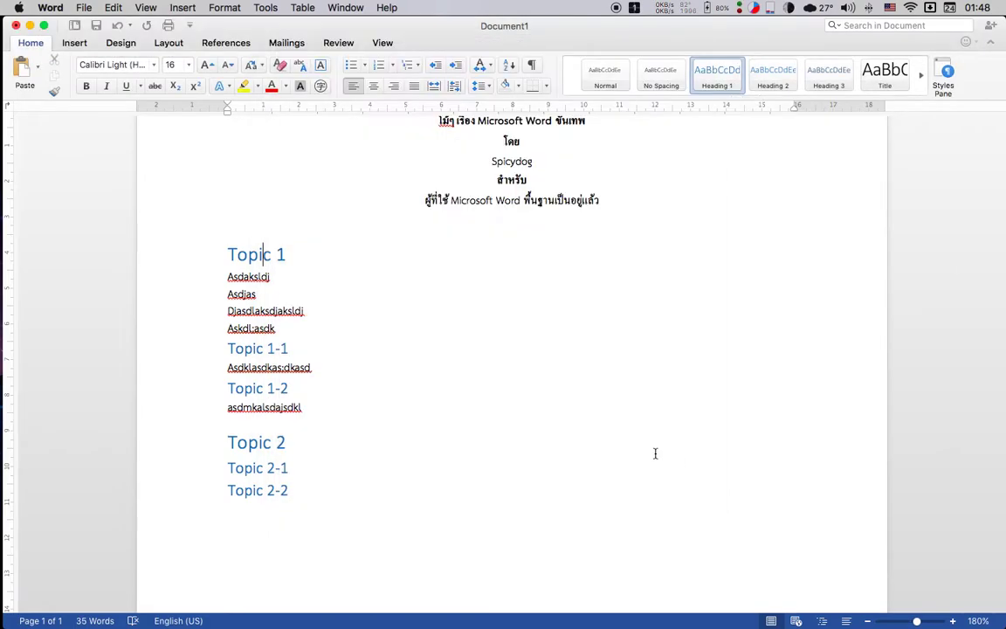
# Step: Set Heading 1's Latin and Complex script fonts to TH SarabunPSK, Thai at 20 pt, and apply
pyautogui.rightClick(712, 85)
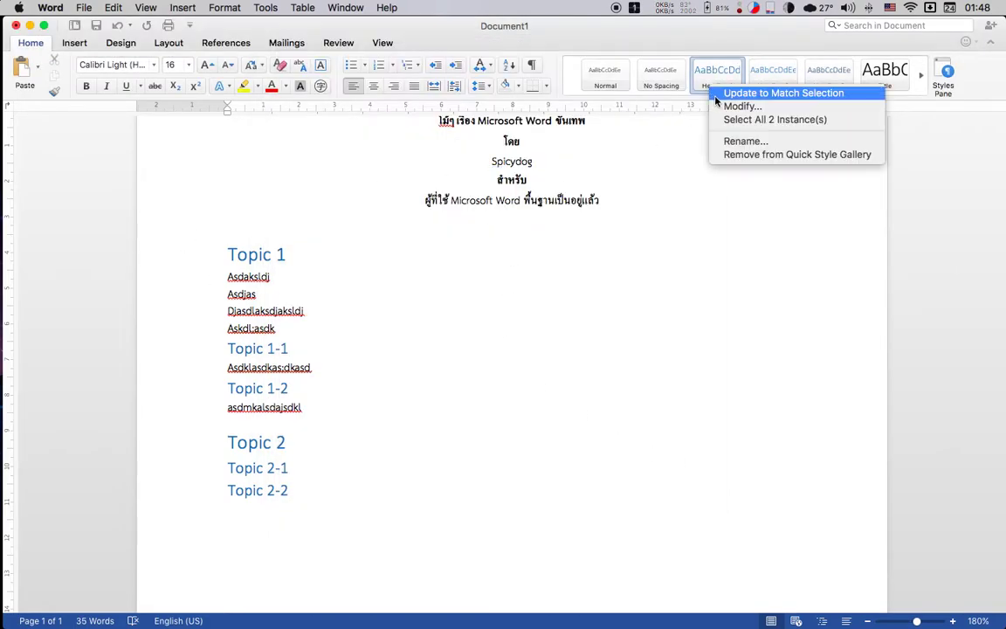
pyautogui.click(725, 103)
pyautogui.click(382, 204)
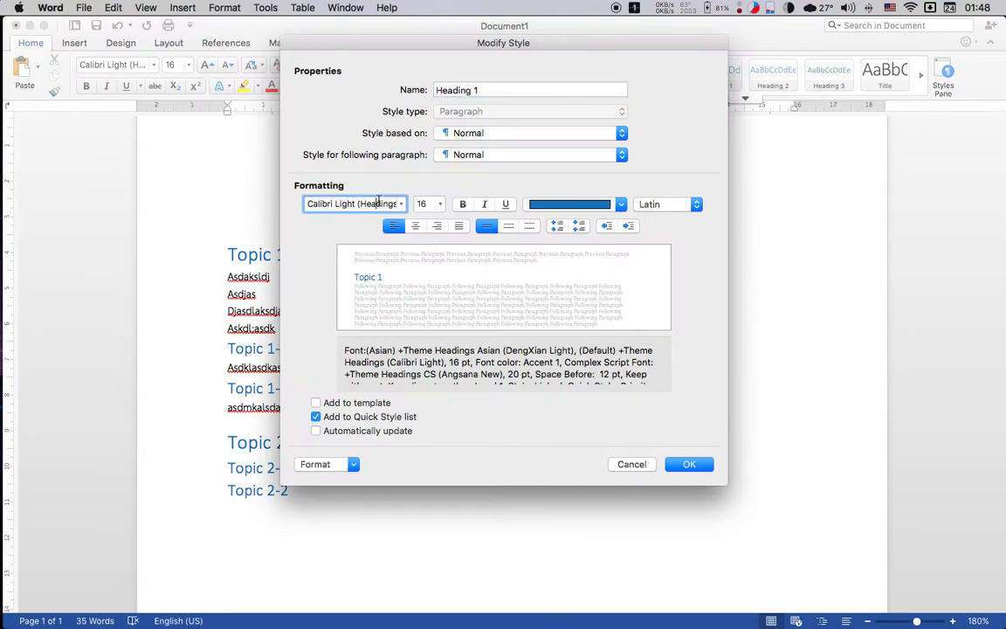
pyautogui.write('TH SarabunPSK')
pyautogui.press('Tab')
pyautogui.click(401, 204)
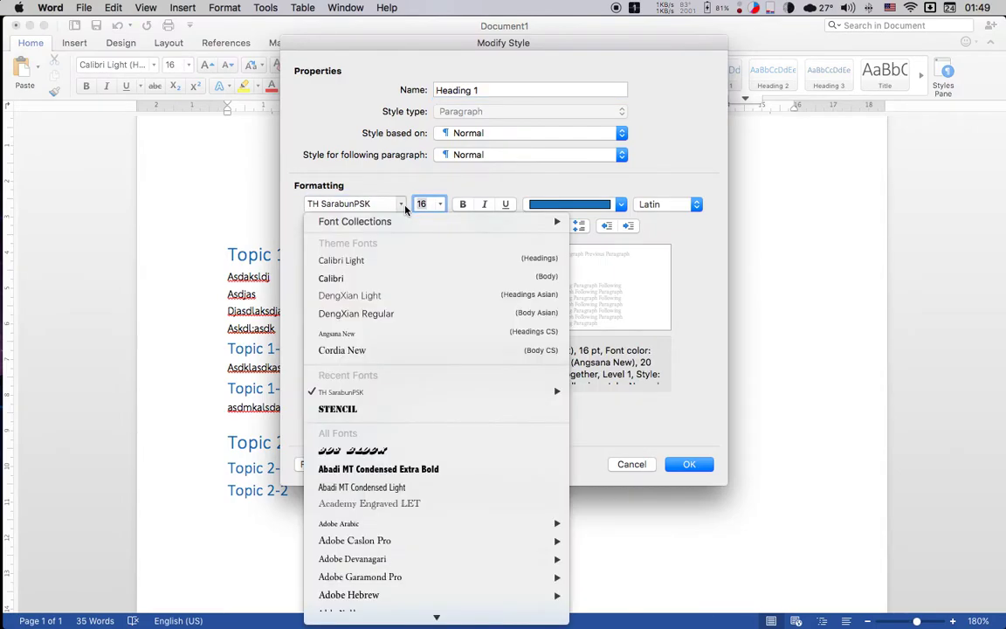
pyautogui.click(668, 203)
pyautogui.click(668, 203)
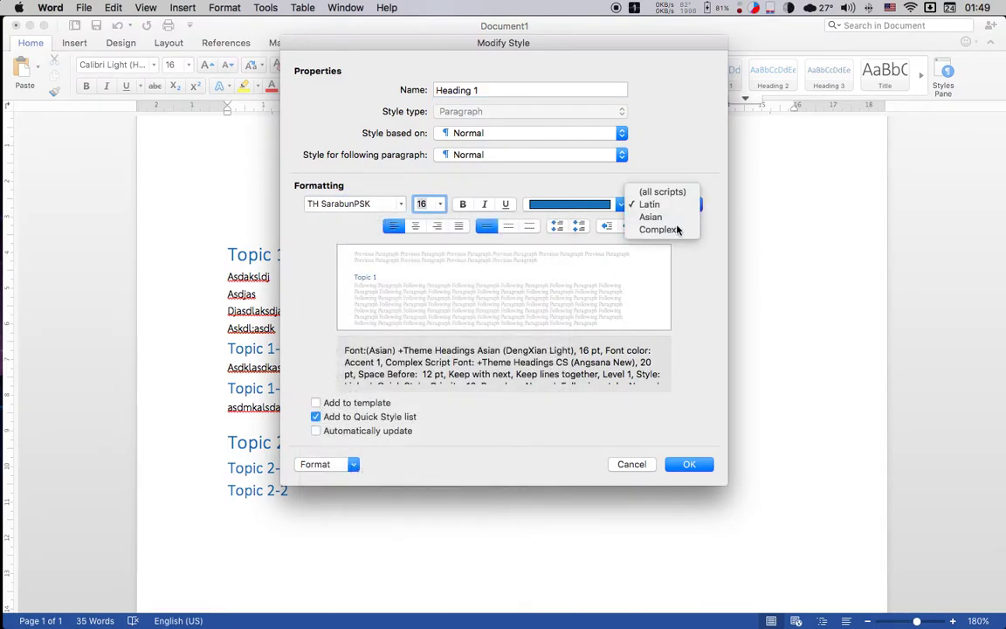
pyautogui.click(660, 228)
pyautogui.click(368, 203)
pyautogui.write('TH SarabunPSK')
pyautogui.press('Tab')
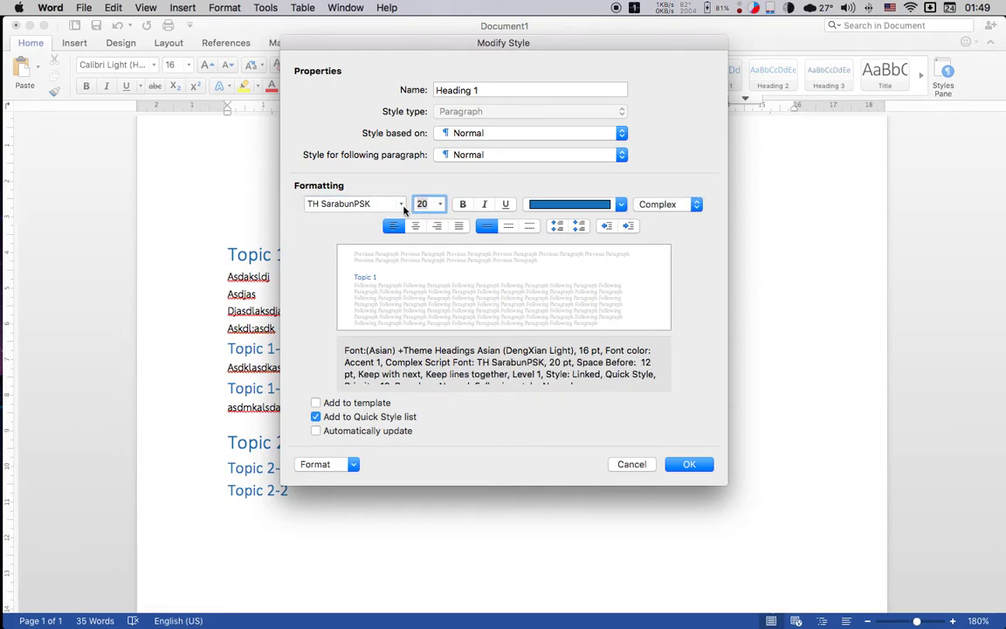
pyautogui.click(703, 464)
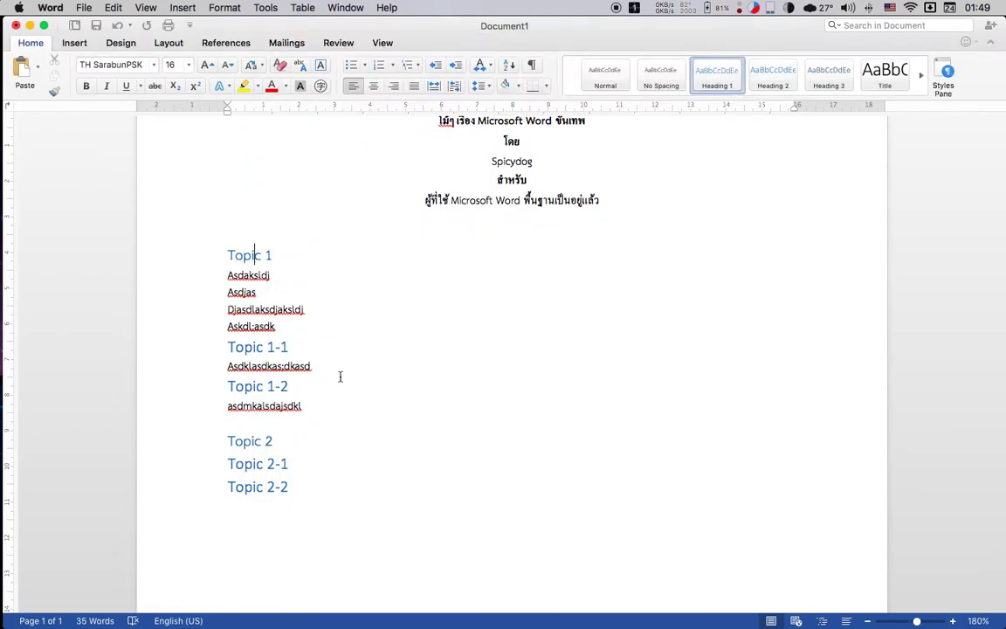
# Step: Undo the Heading 1 font change so Topic 1 and Topic 2 return to Calibri Light
pyautogui.click(279, 346)
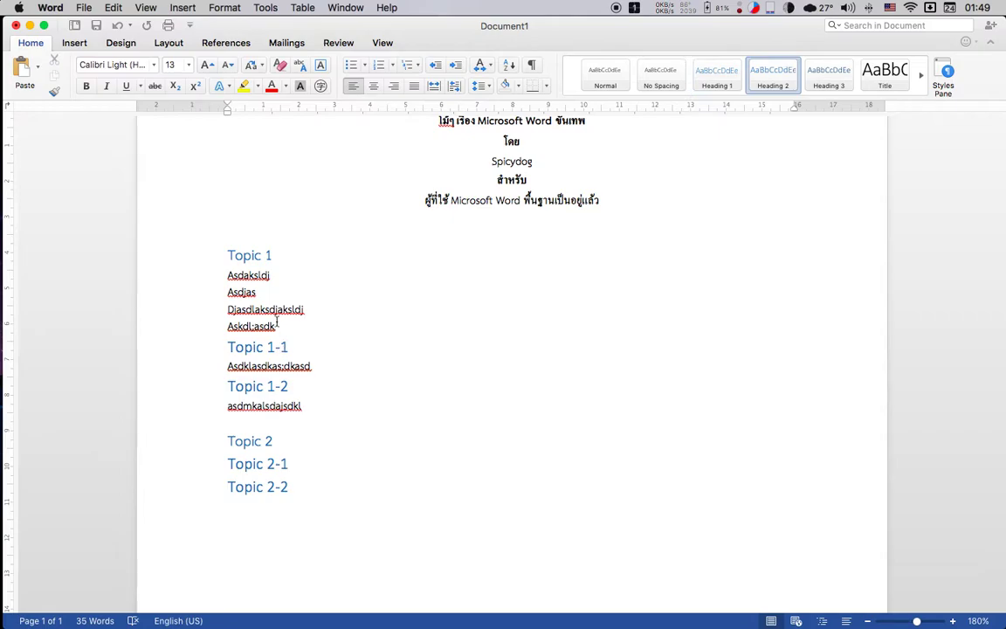
pyautogui.click(277, 256)
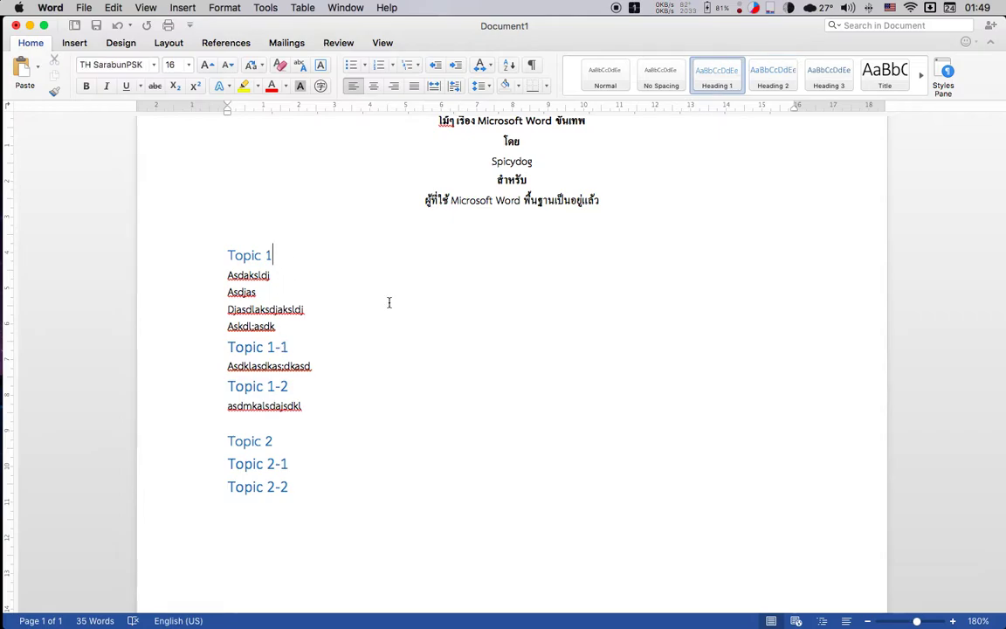
pyautogui.press('cmd+z')
pyautogui.click(388, 311)
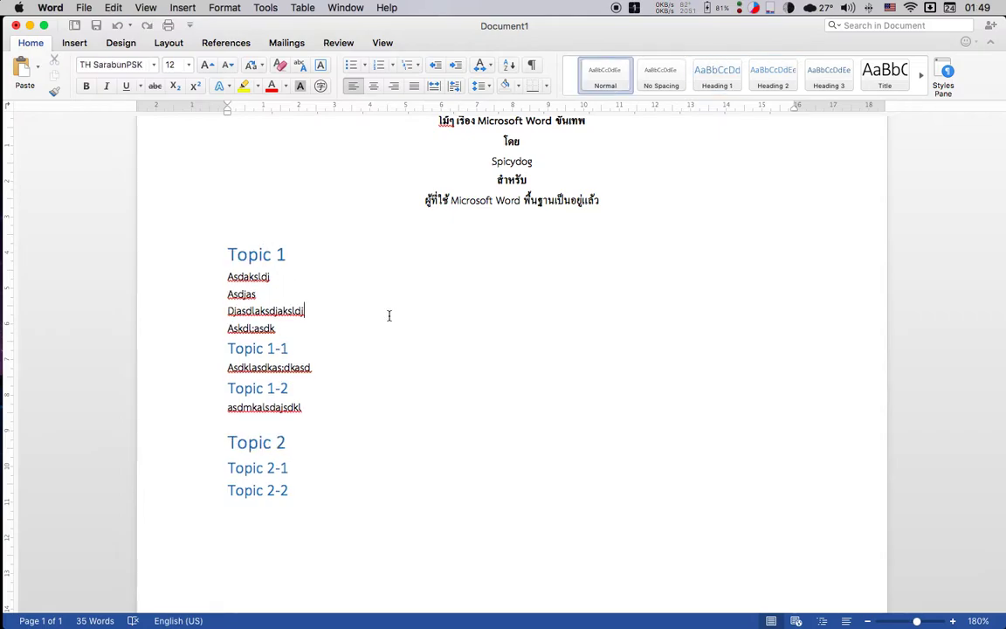
pyautogui.click(444, 387)
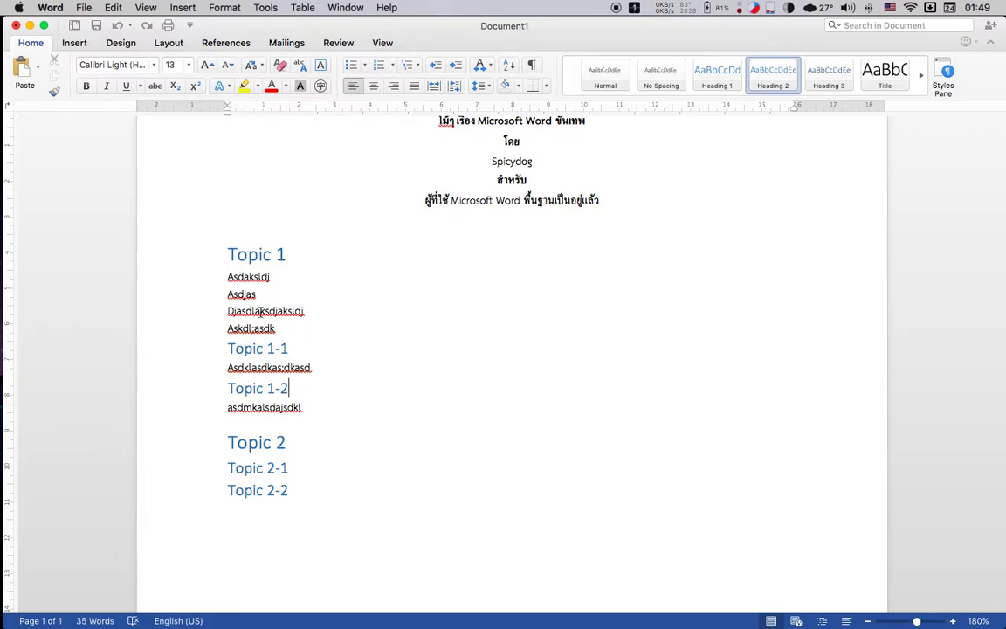
# Step: Try 2.0, 1.5 and 1.15 line spacing on the Topic 1 body lines, settling on 1.0
pyautogui.moveTo(306, 328); pyautogui.dragTo(231, 286)
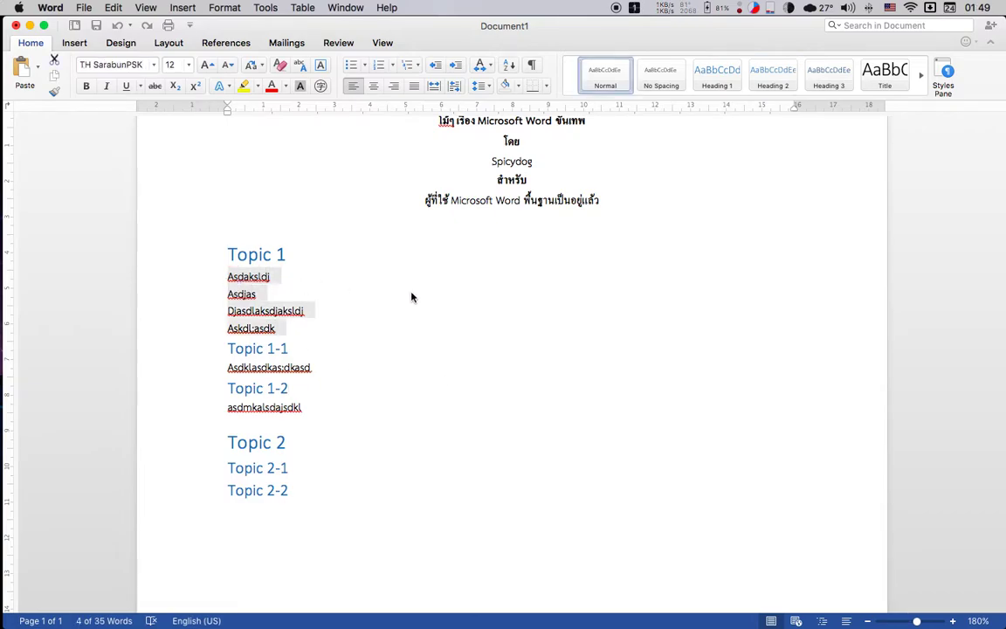
pyautogui.click(485, 88)
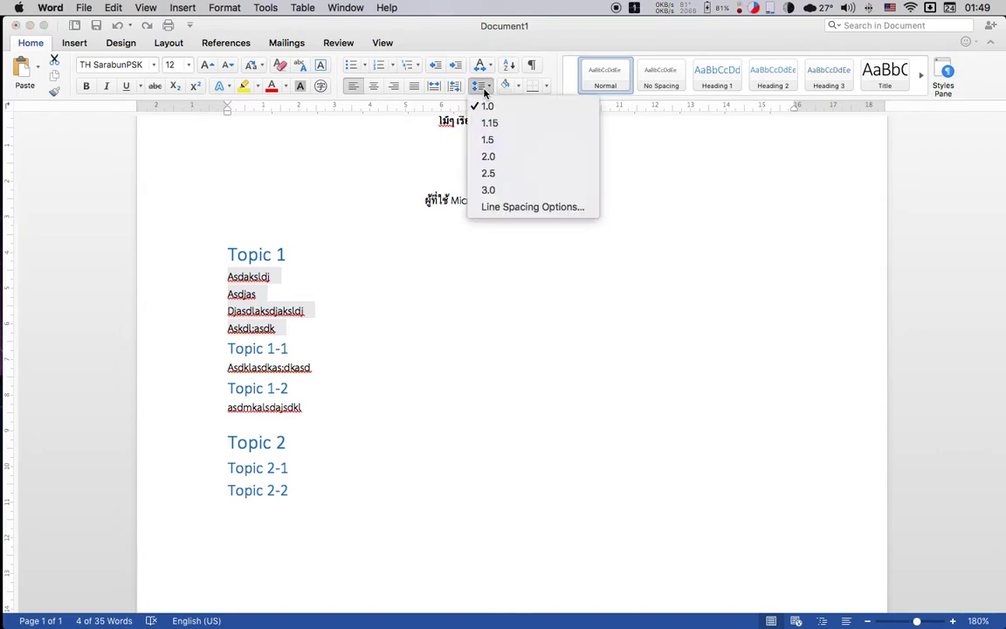
pyautogui.click(485, 87)
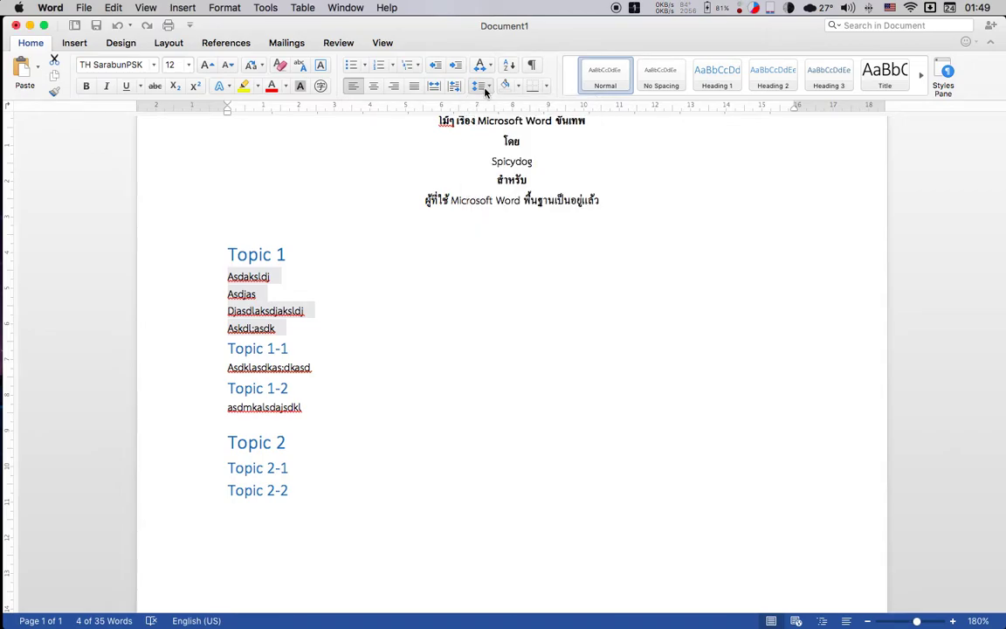
pyautogui.click(486, 88)
pyautogui.click(492, 142)
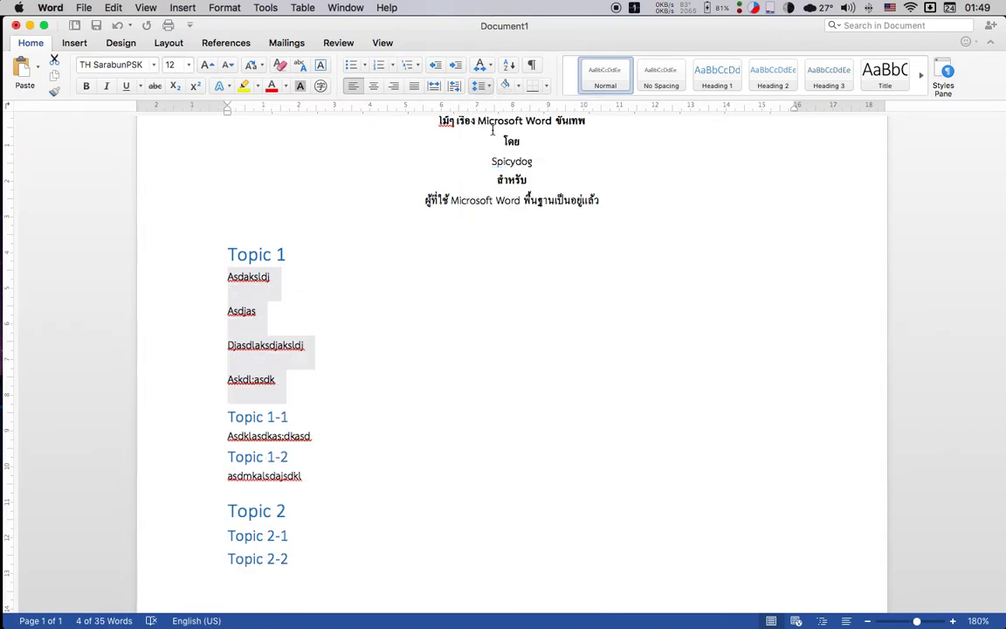
pyautogui.click(483, 86)
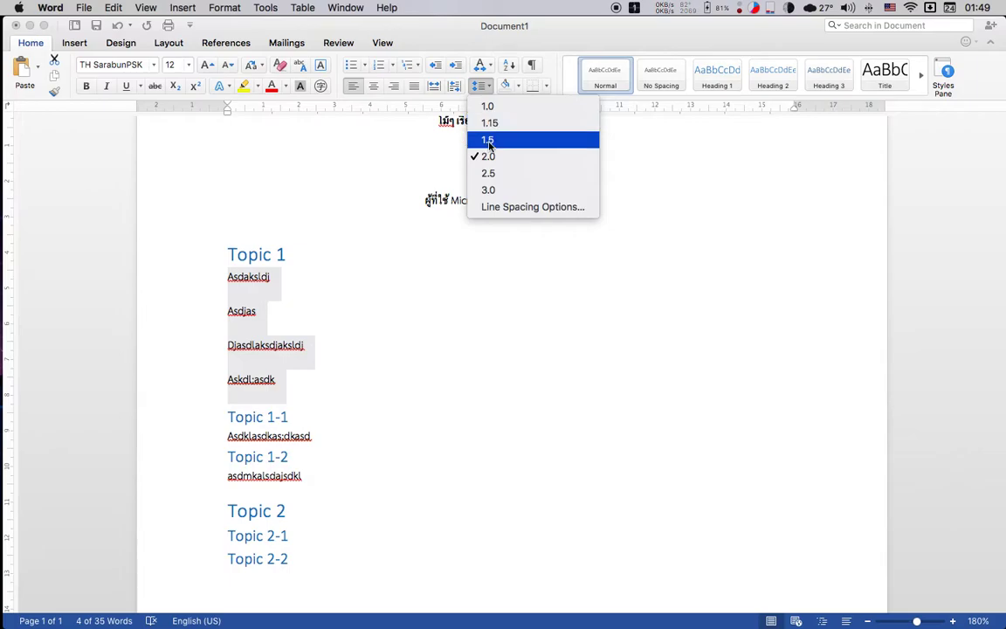
pyautogui.click(489, 140)
pyautogui.click(483, 87)
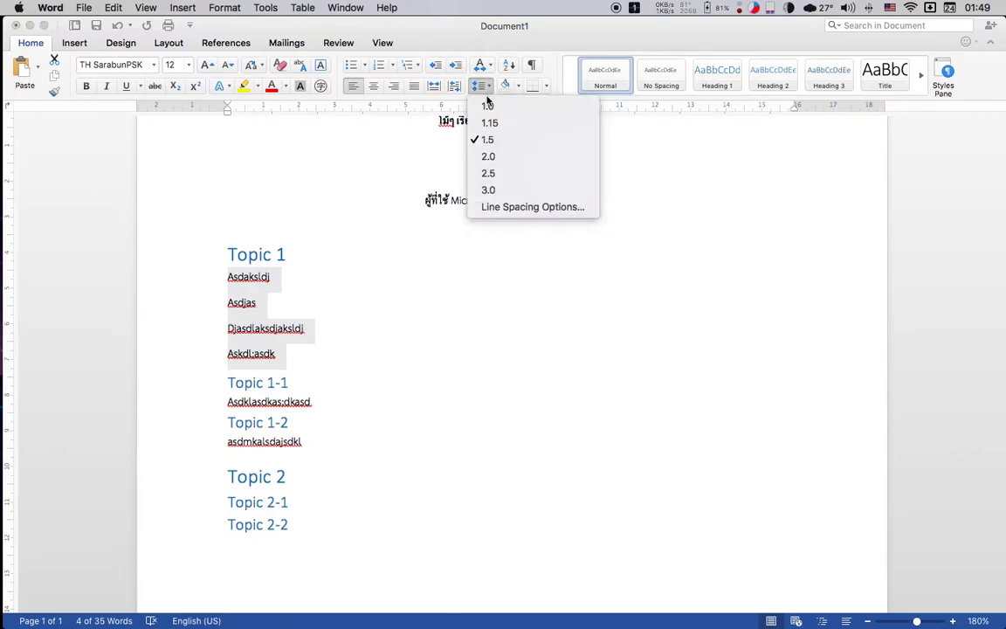
pyautogui.click(489, 123)
pyautogui.click(483, 87)
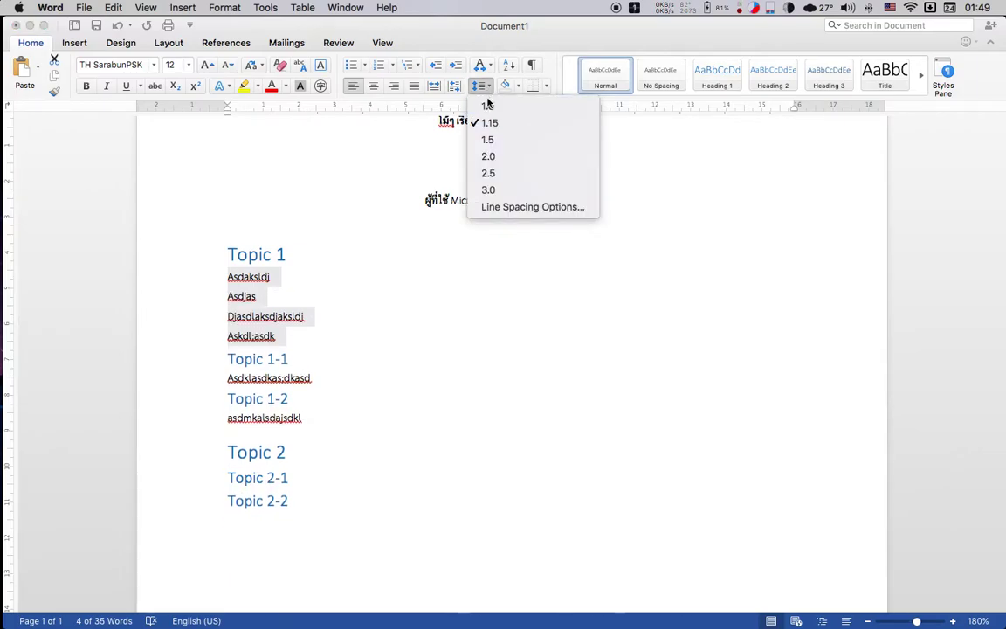
pyautogui.click(487, 105)
pyautogui.click(325, 316)
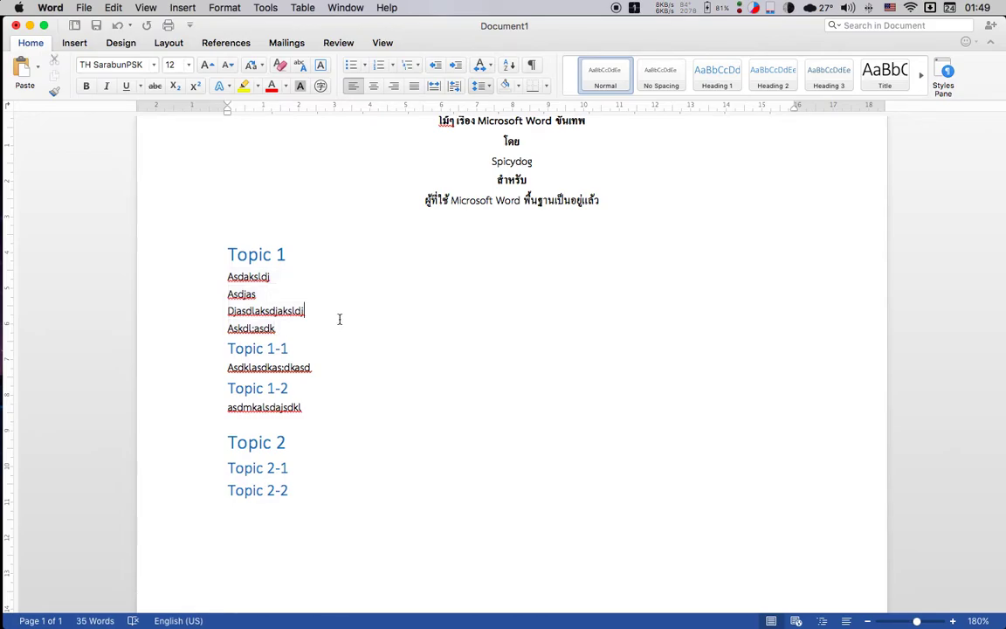
pyautogui.moveTo(227, 349); pyautogui.dragTo(291, 349)
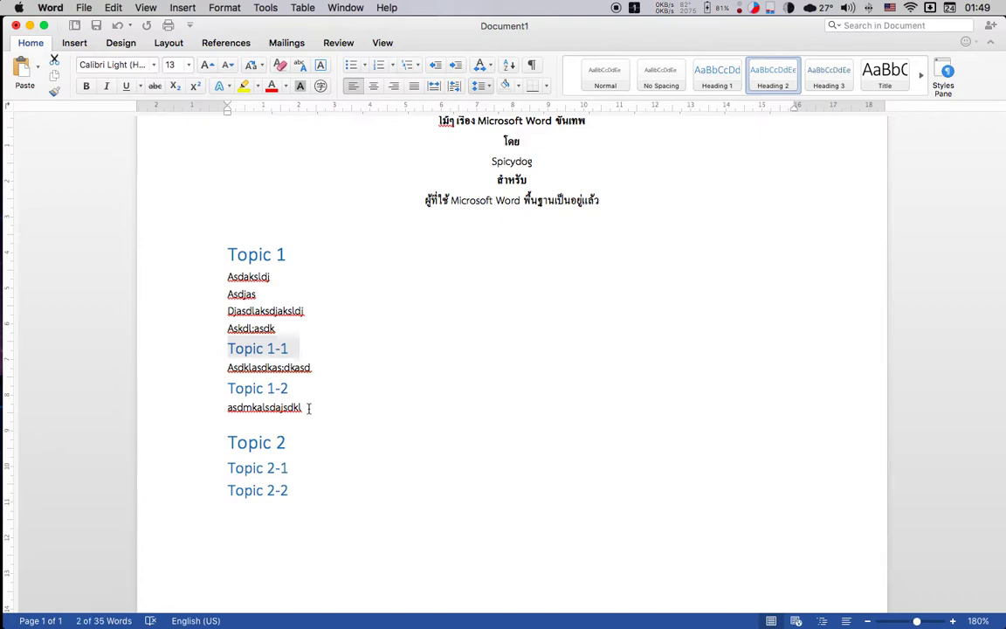
pyautogui.click(318, 359)
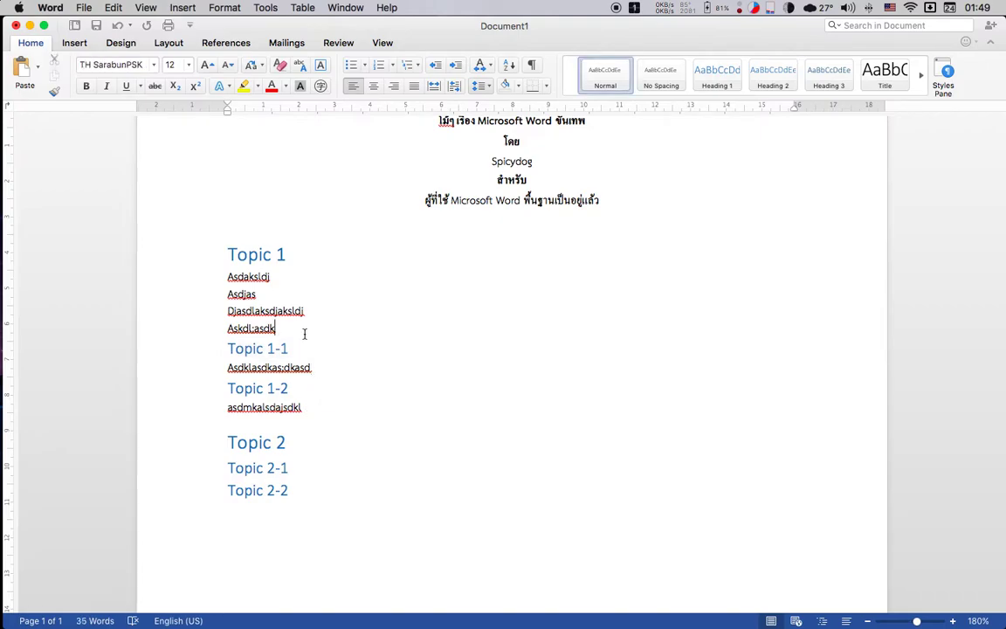
pyautogui.press('Return')
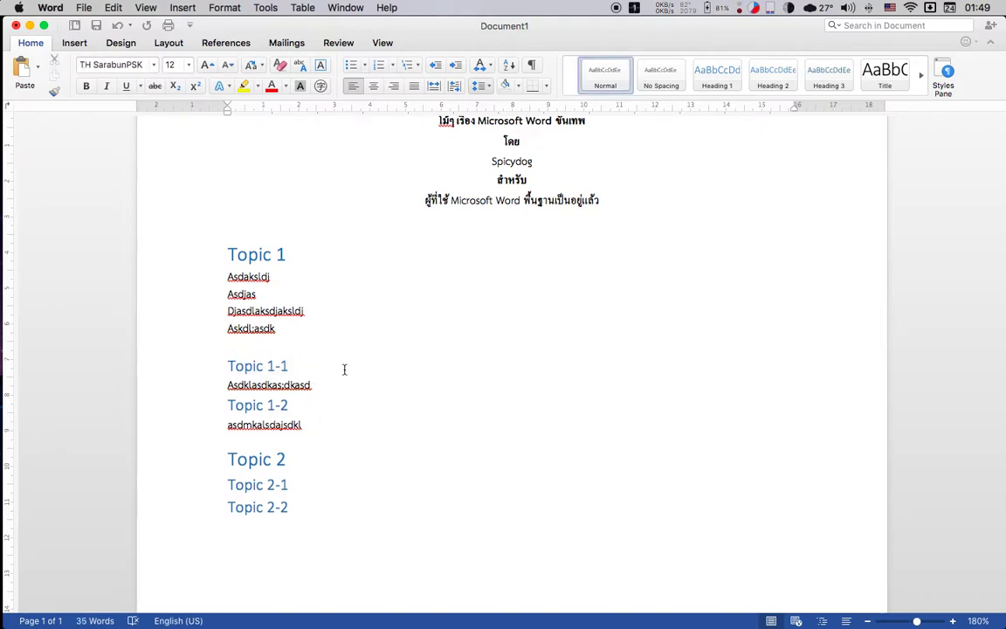
pyautogui.click(344, 369)
pyautogui.press('Return')
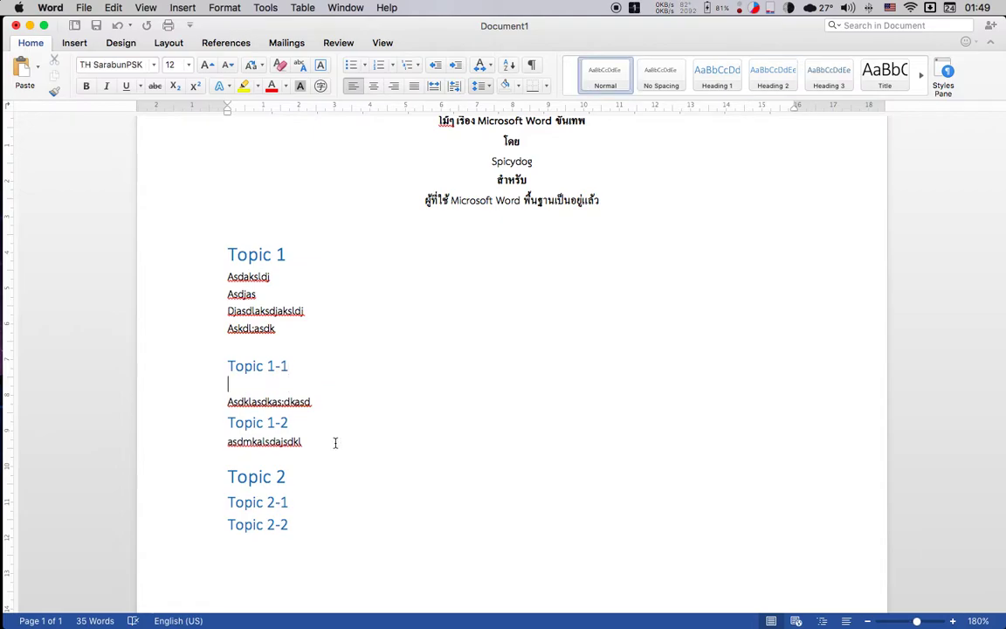
pyautogui.click(334, 426)
pyautogui.press('Return')
pyautogui.press('super+z')
pyautogui.press('super+z')
pyautogui.press('super+z')
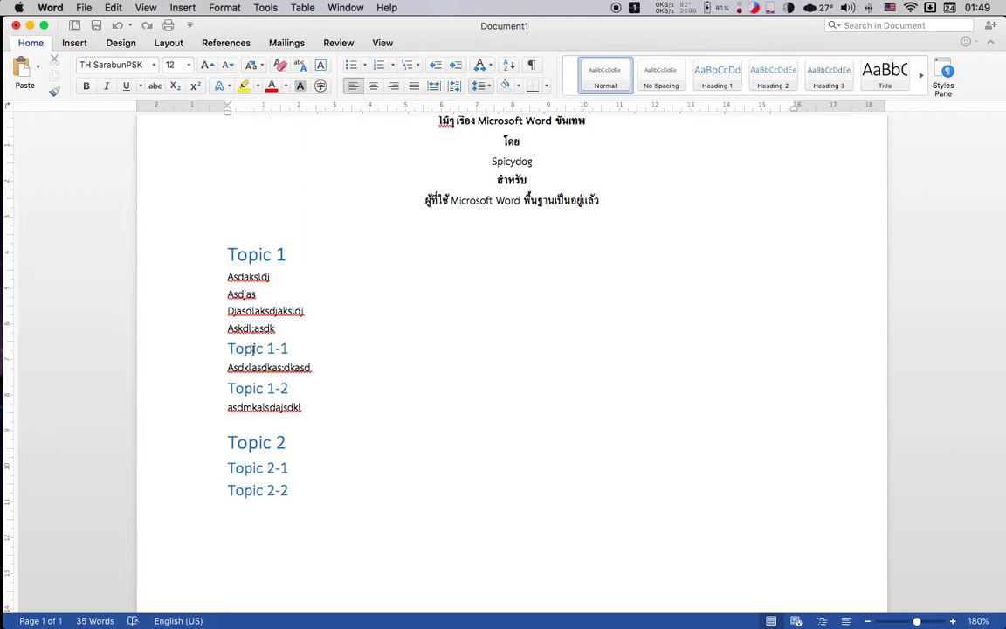
pyautogui.moveTo(227, 349); pyautogui.dragTo(312, 349)
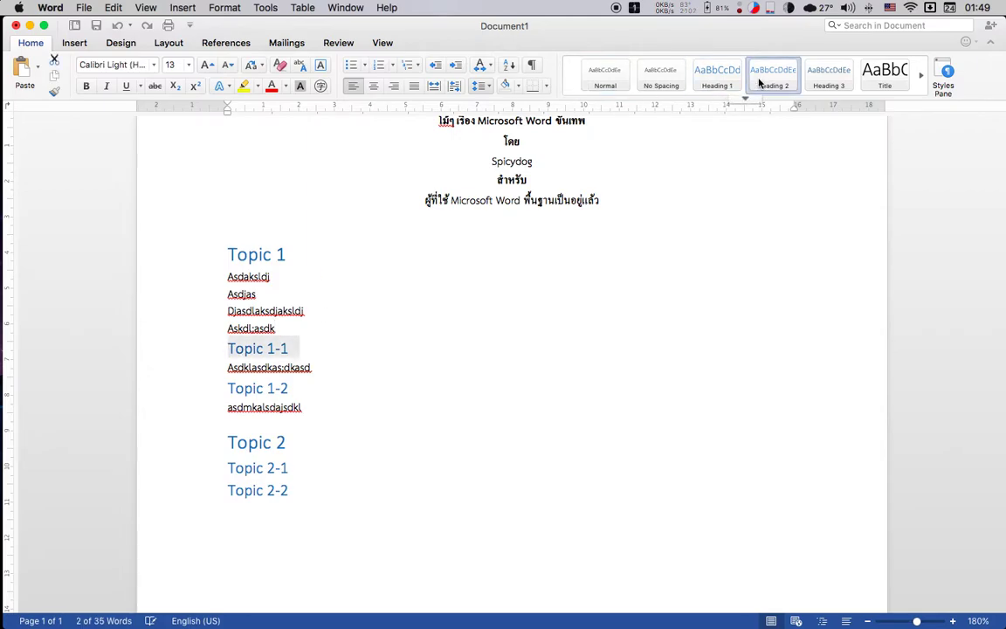
# Step: Raise Heading 2's Spacing Before to 18 pt, leaving its indentation at 0 cm
pyautogui.rightClick(721, 78)
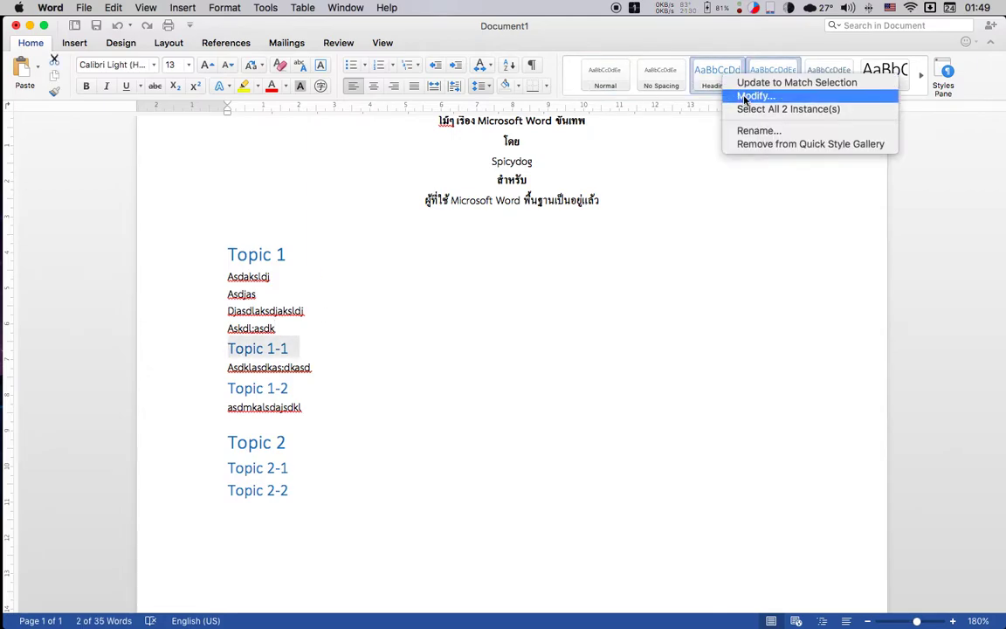
pyautogui.rightClick(764, 64)
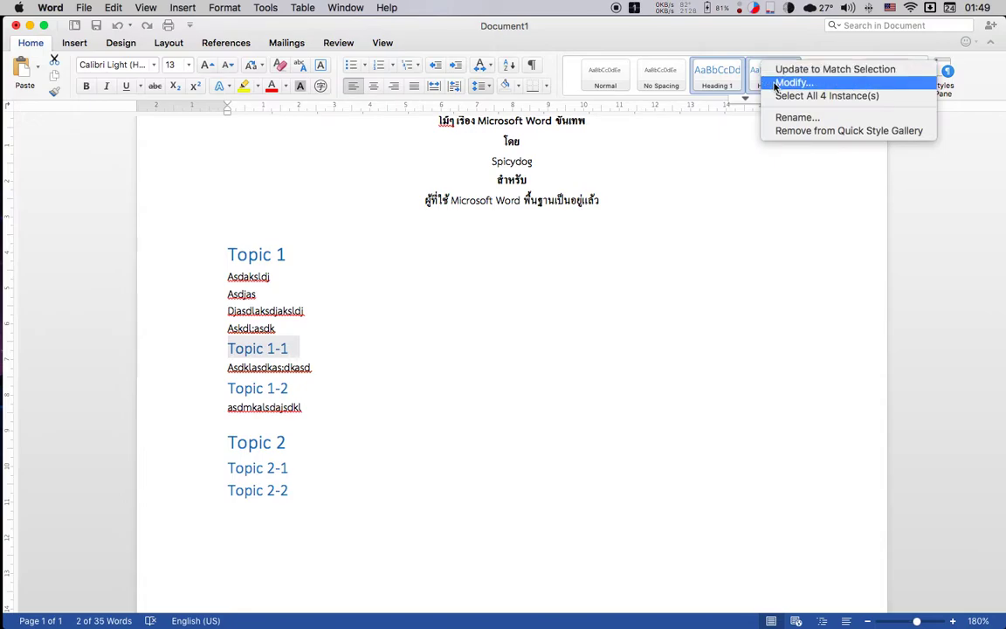
pyautogui.click(774, 83)
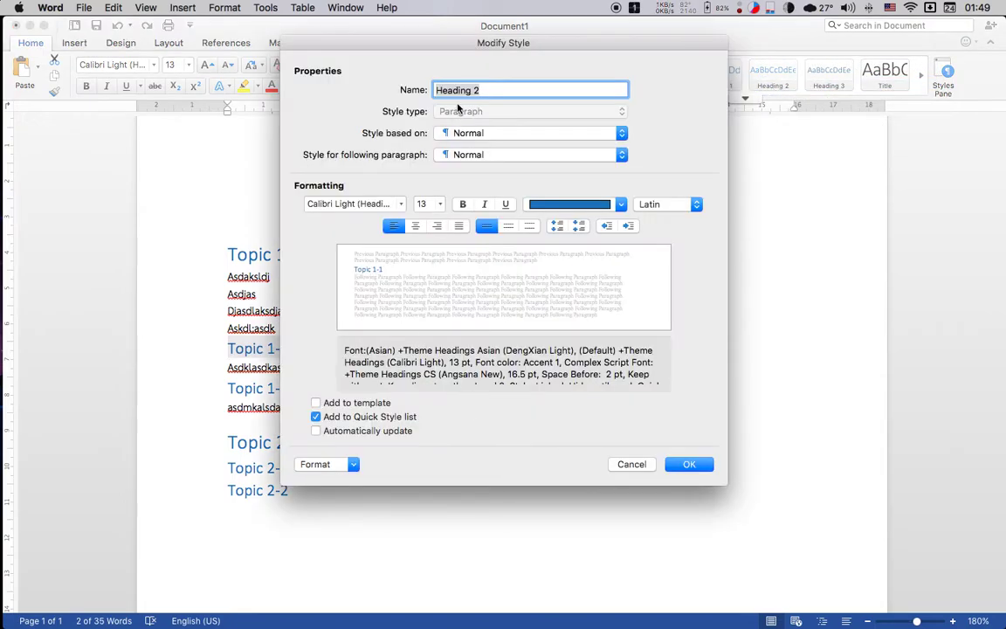
pyautogui.moveTo(449, 58); pyautogui.dragTo(563, 61)
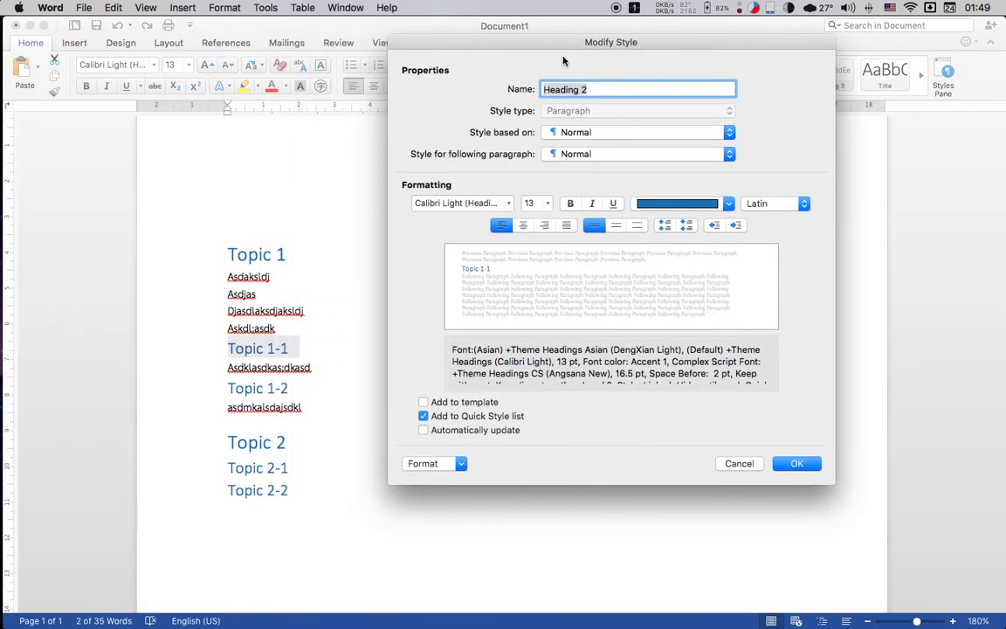
pyautogui.click(456, 462)
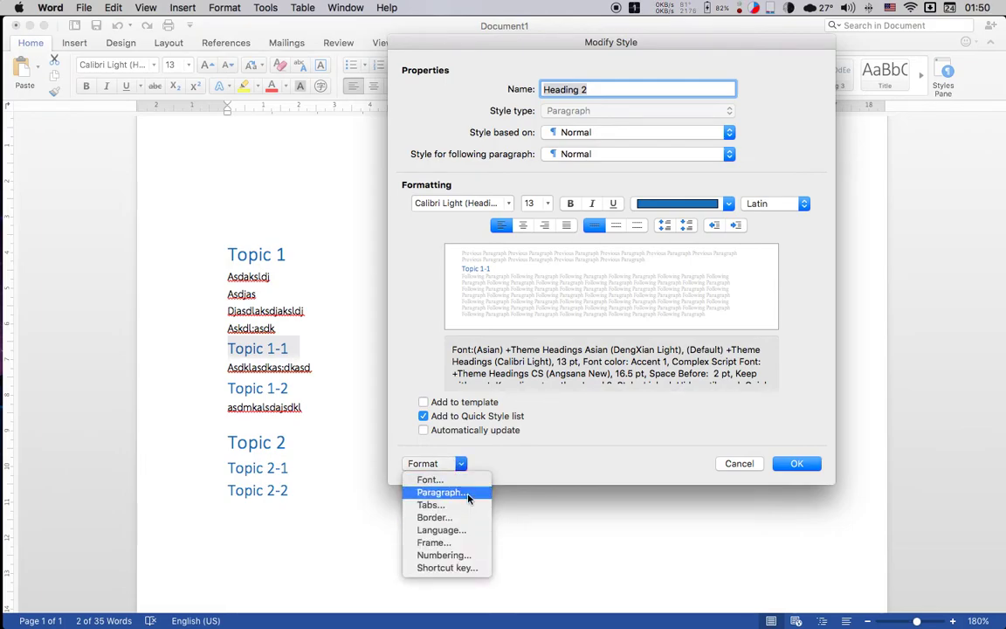
pyautogui.click(469, 494)
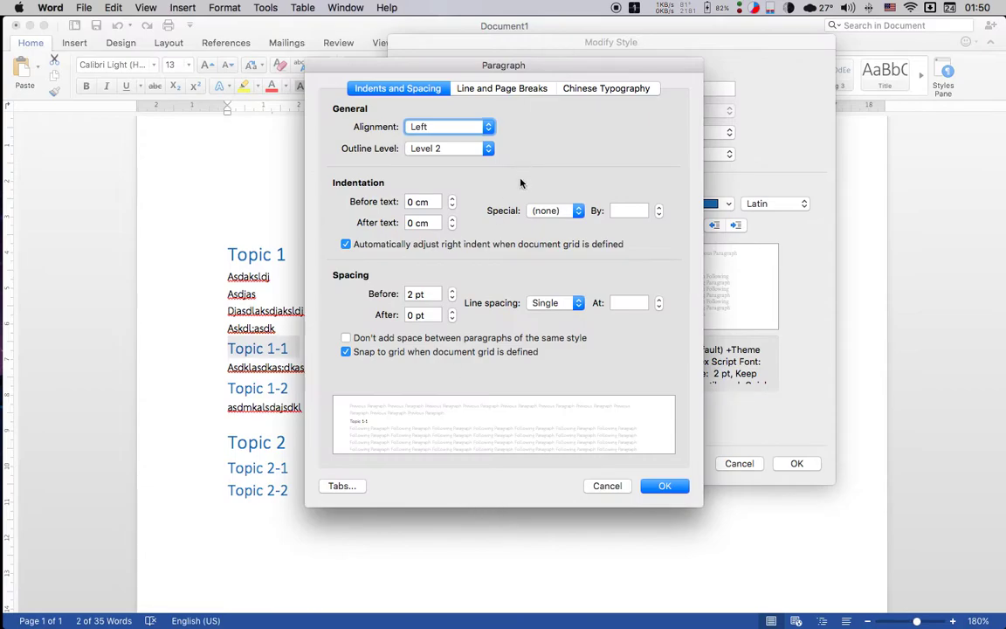
pyautogui.click(453, 200)
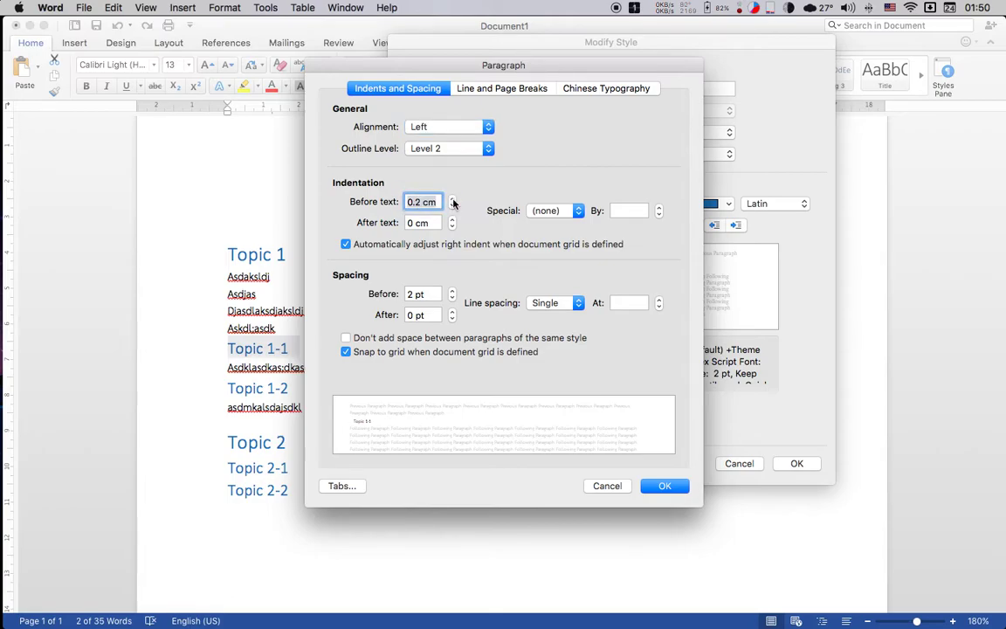
pyautogui.click(453, 207)
pyautogui.click(453, 207)
pyautogui.click(452, 290)
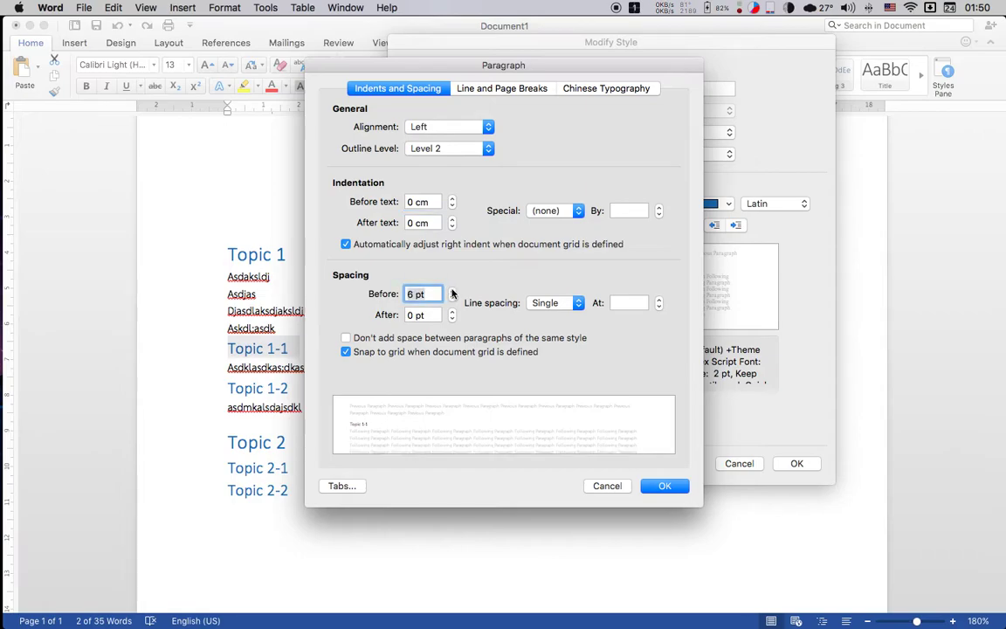
pyautogui.click(453, 290)
pyautogui.click(452, 290)
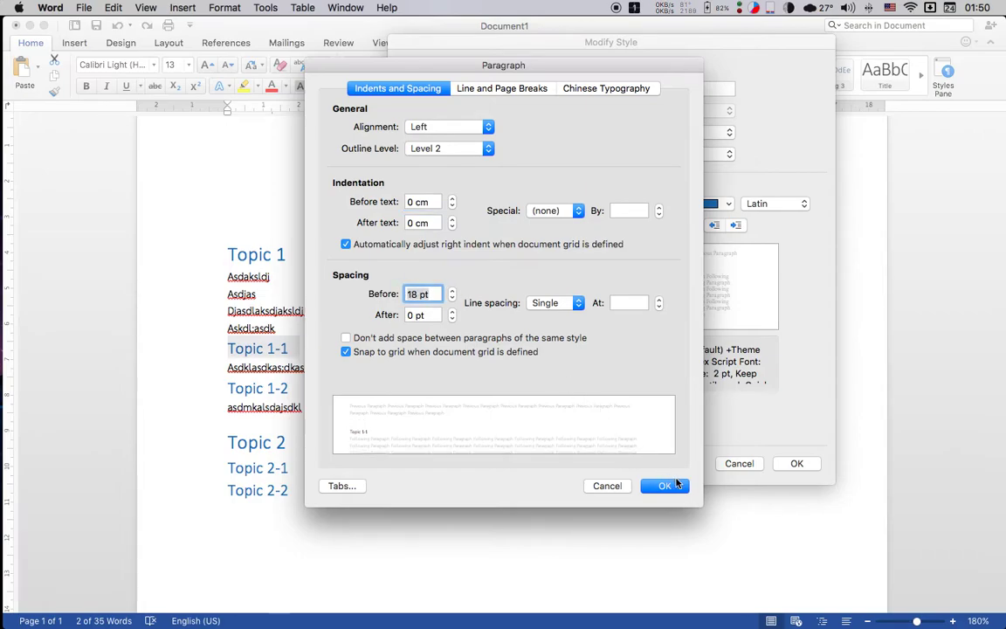
pyautogui.click(662, 484)
pyautogui.click(797, 463)
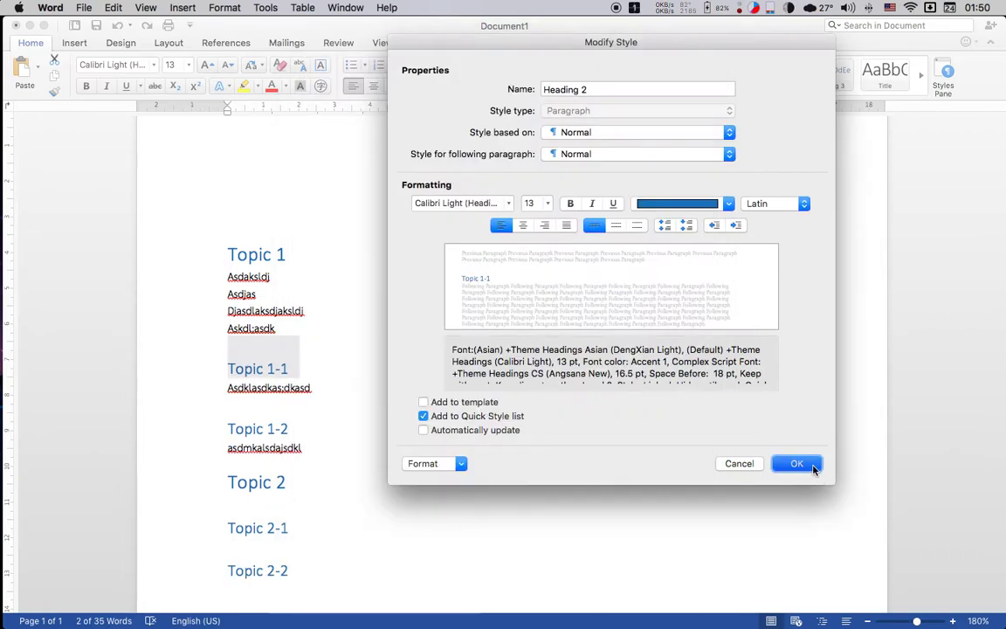
pyautogui.click(278, 328)
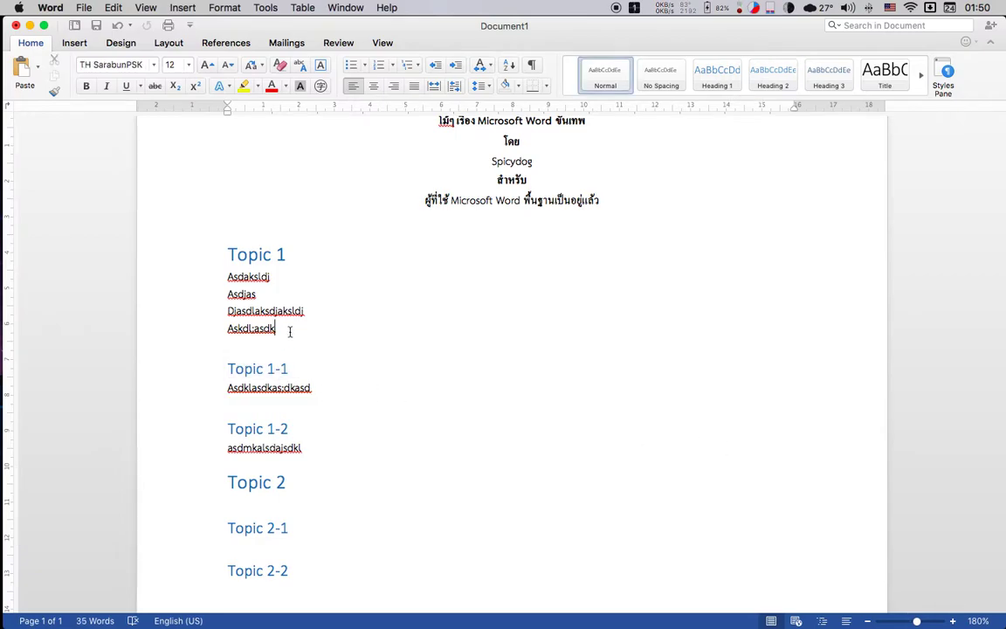
# Step: Check the lines around Topic 1-1 and turn on formatting marks
pyautogui.press('Right')
pyautogui.press('Left')
pyautogui.press('Right')
pyautogui.press('Left')
pyautogui.press('Right')
pyautogui.press('Left')
pyautogui.press('Right')
pyautogui.click(334, 307)
pyautogui.click(533, 66)
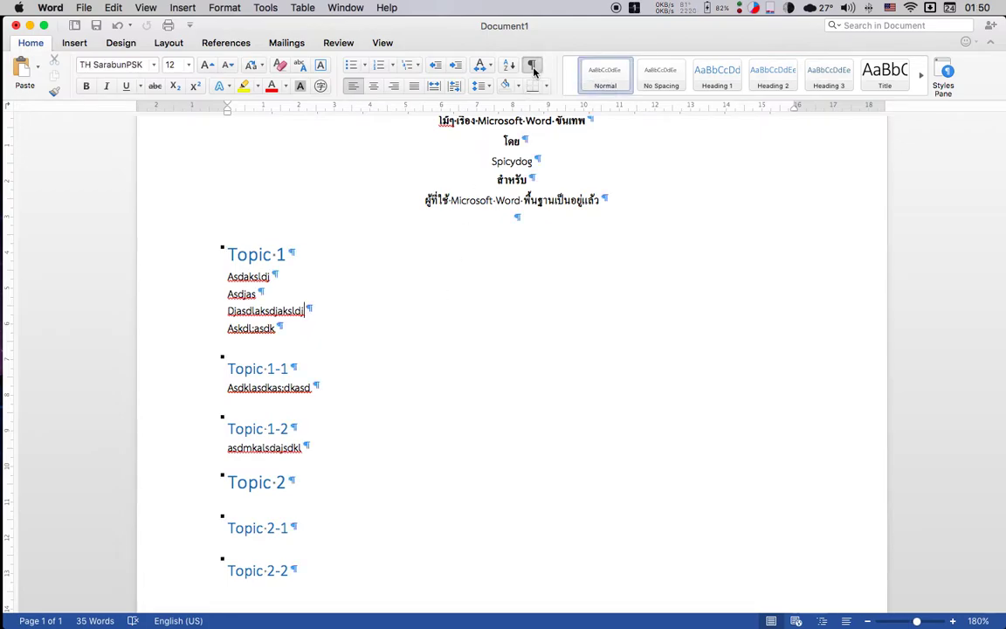
# Step: Remove a trial empty paragraph after Askdl;asdk, undo the heading spacing, and indent Asdaksldj
pyautogui.click(474, 366)
pyautogui.click(426, 323)
pyautogui.press('Return')
pyautogui.scroll(-1, 265, 314)
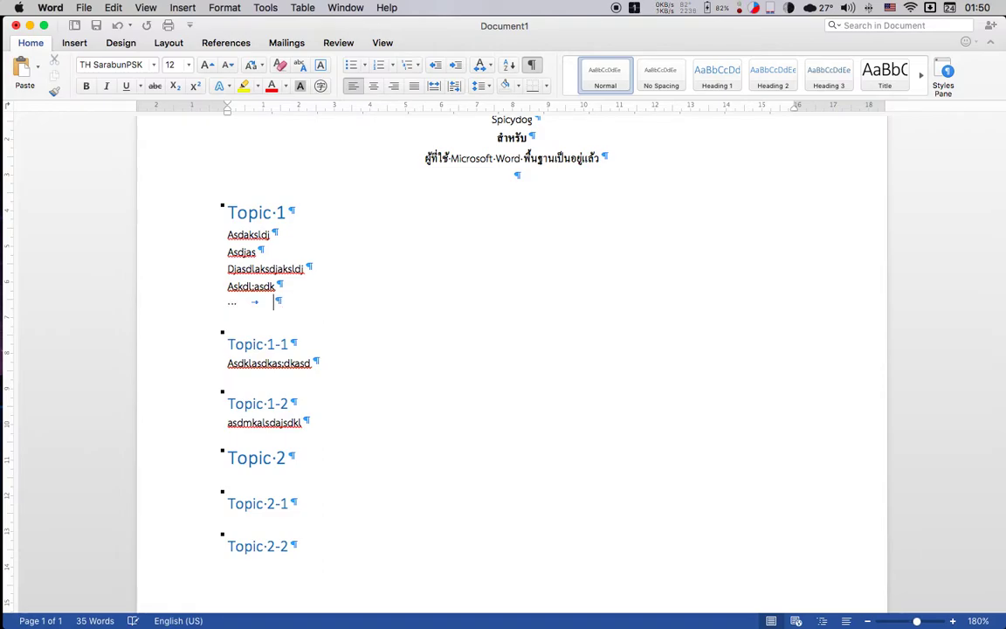
pyautogui.press('super+z')
pyautogui.press('BackSpace')
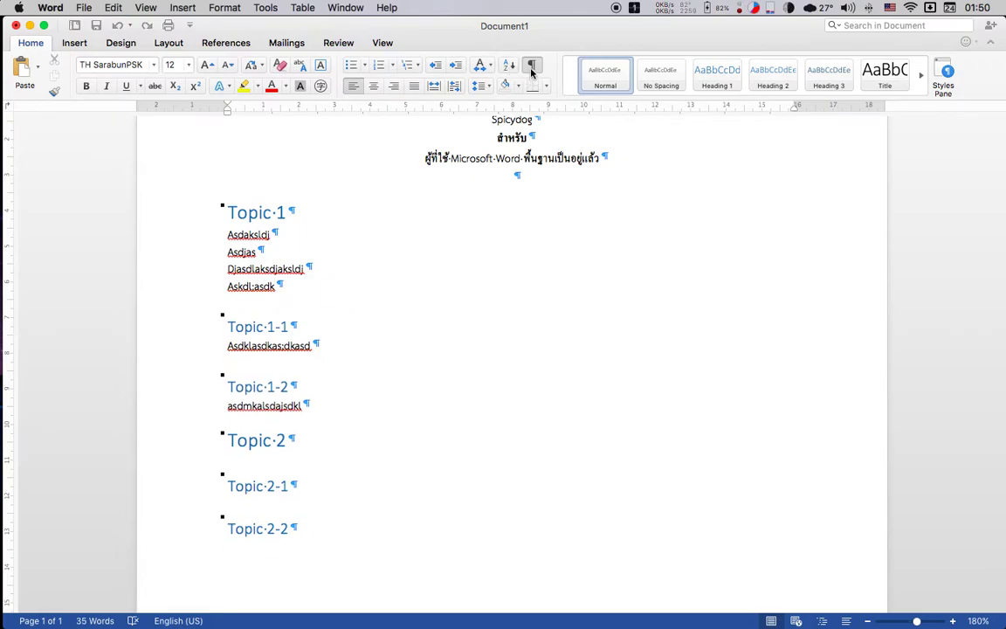
pyautogui.press('super+z')
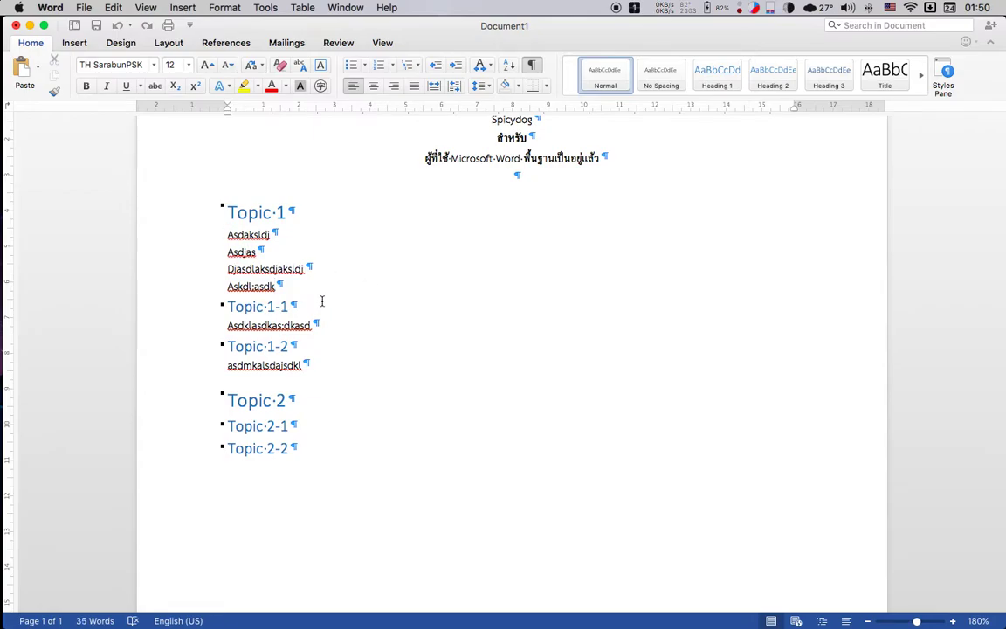
pyautogui.press('Tab')
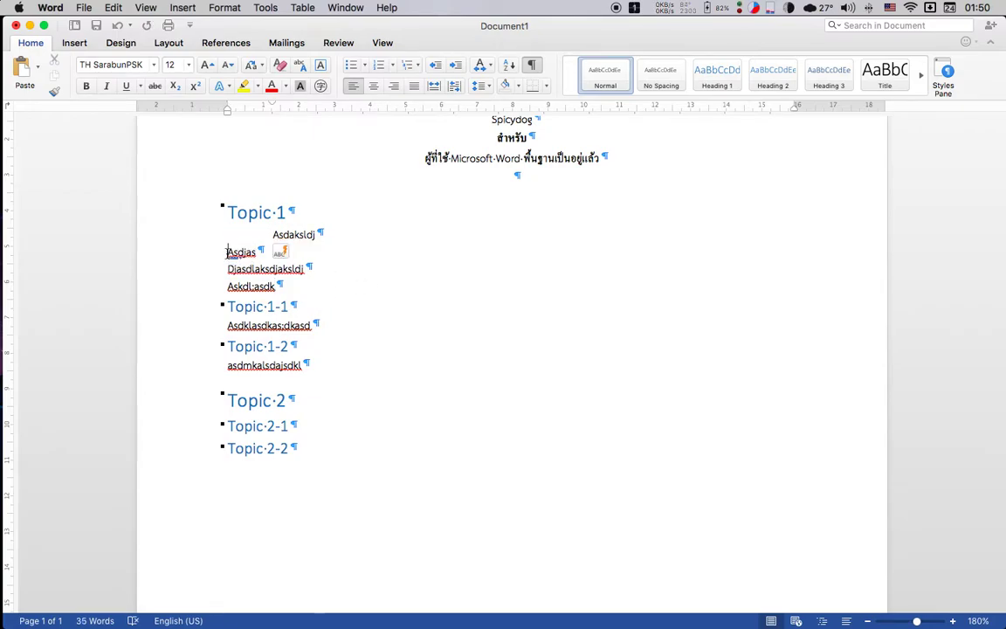
# Step: Indent the Asdjas and Djasdlaksdjaksldj lines, then undo those indents and the Asdaksldj indent
pyautogui.click(227, 253)
pyautogui.press('Tab')
pyautogui.click(227, 269)
pyautogui.press('Tab')
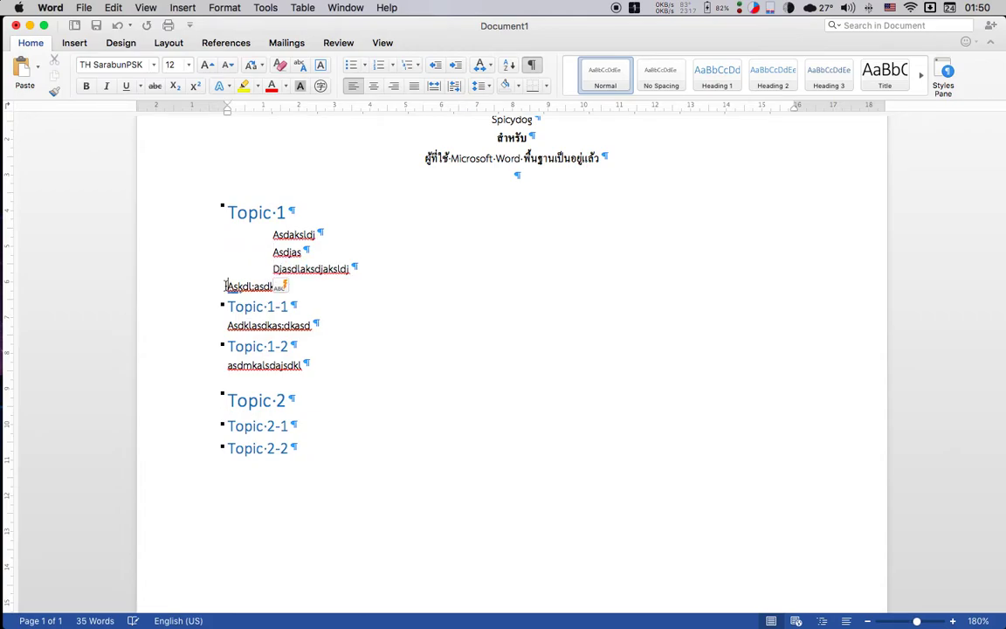
pyautogui.press('super+z')
pyautogui.press('super+z')
pyautogui.click(264, 238)
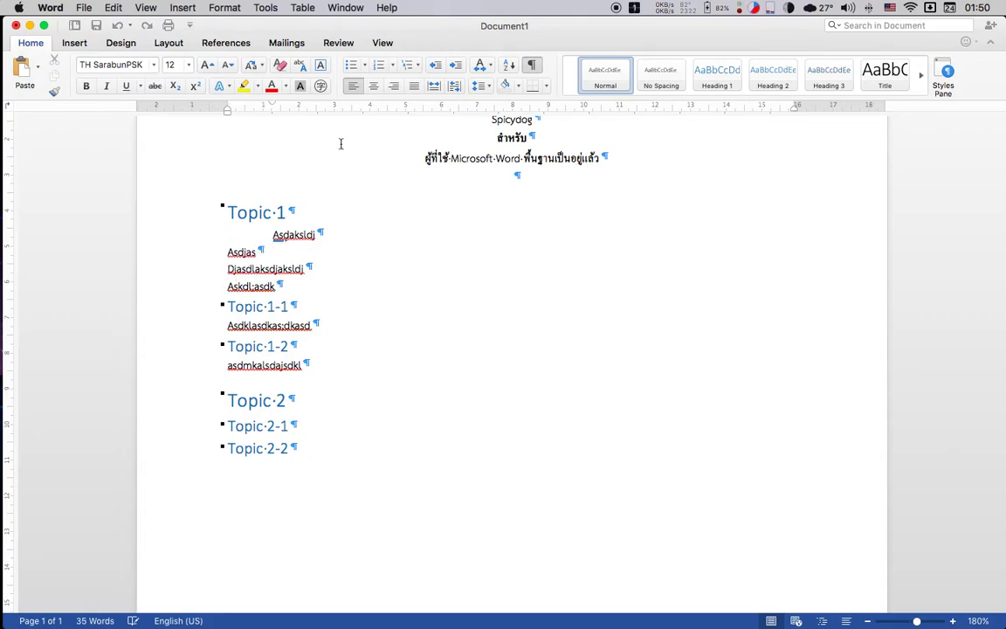
pyautogui.press('super+z')
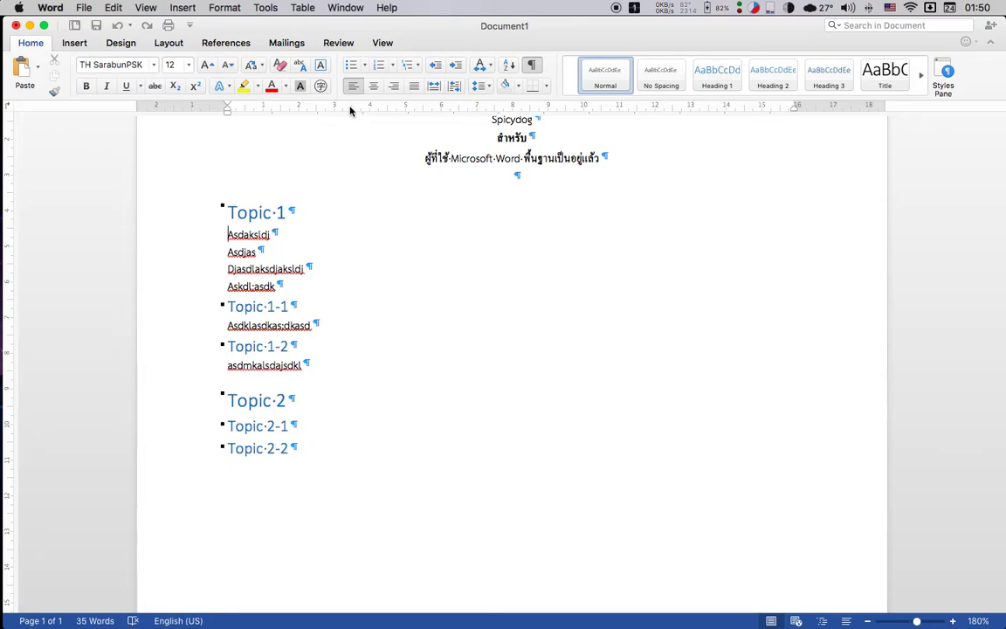
# Step: Add a ruler tab stop for the Asdaksldj line and move it far right
pyautogui.click(351, 106)
pyautogui.press('Tab')
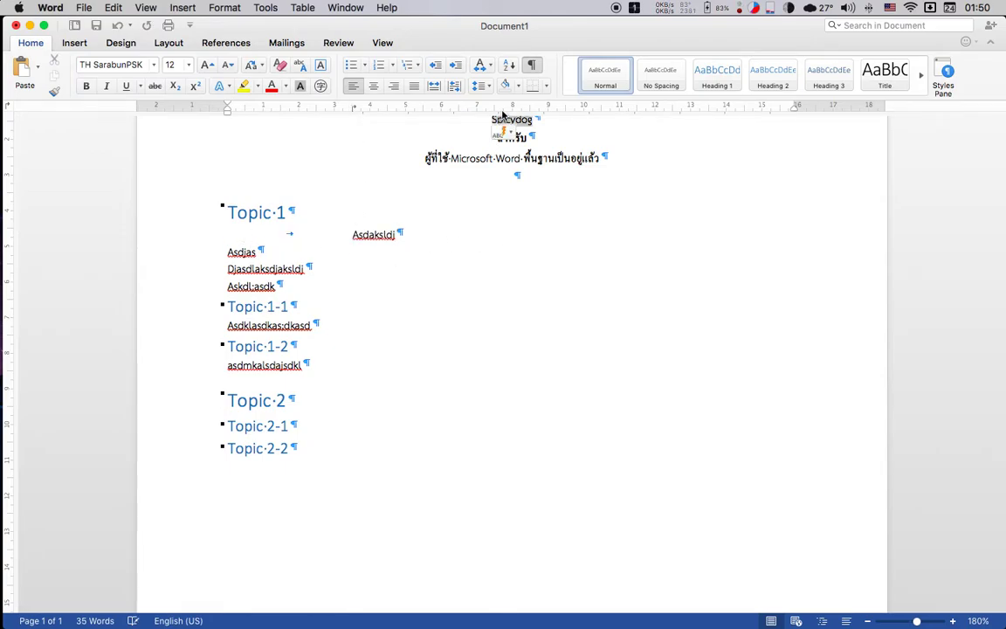
pyautogui.press('Tab')
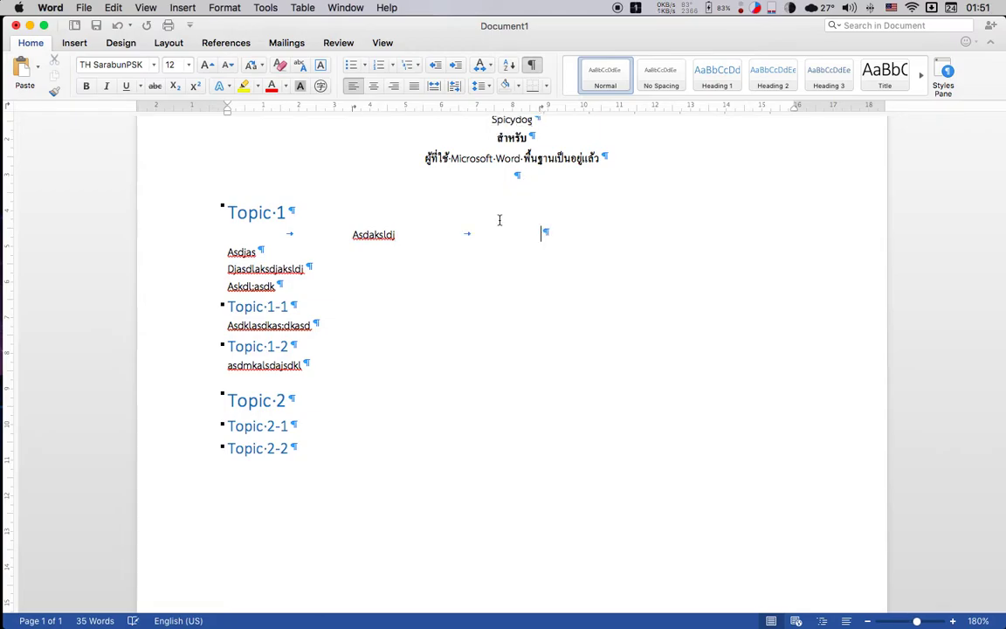
pyautogui.moveTo(354, 238); pyautogui.dragTo(228, 236)
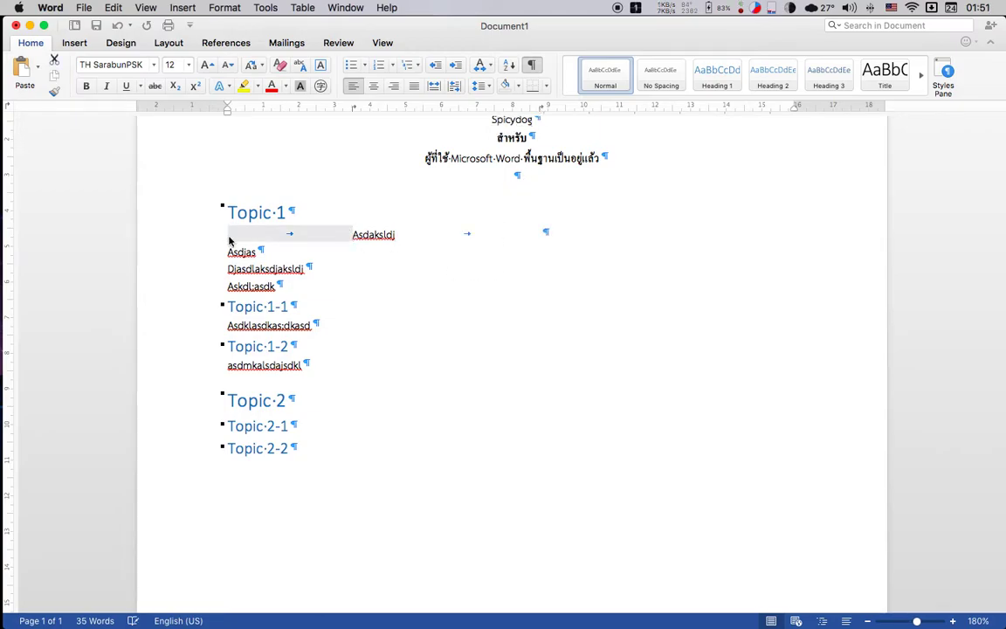
pyautogui.press('BackSpace')
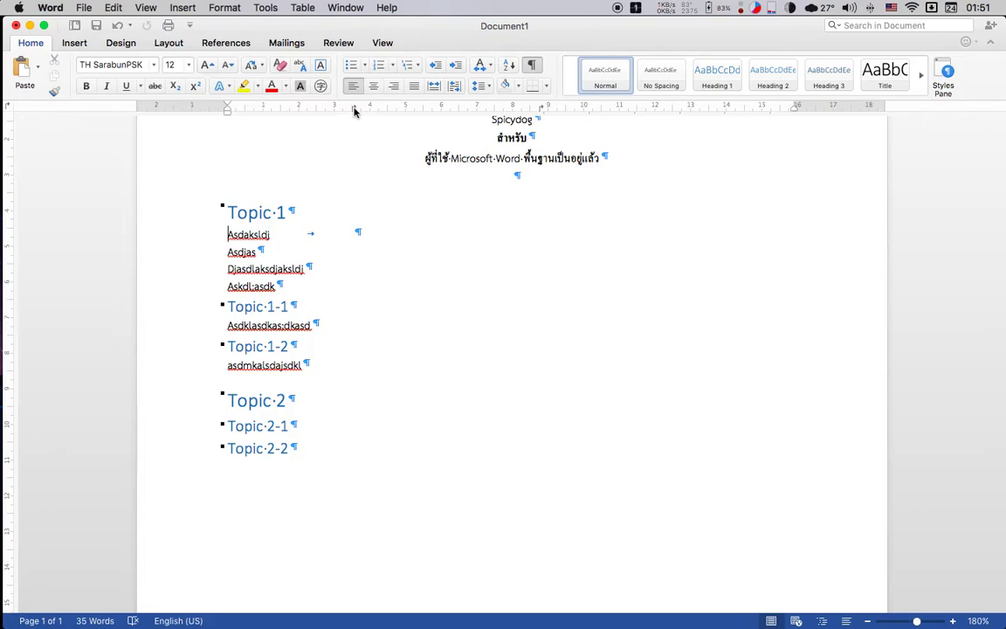
pyautogui.moveTo(488, 106); pyautogui.dragTo(739, 107)
# Step: Replace Asdaksldj with 'Line 1', a tab and 1, then add 'Line 2' with a tab
pyautogui.doubleClick(230, 237)
pyautogui.write('C')
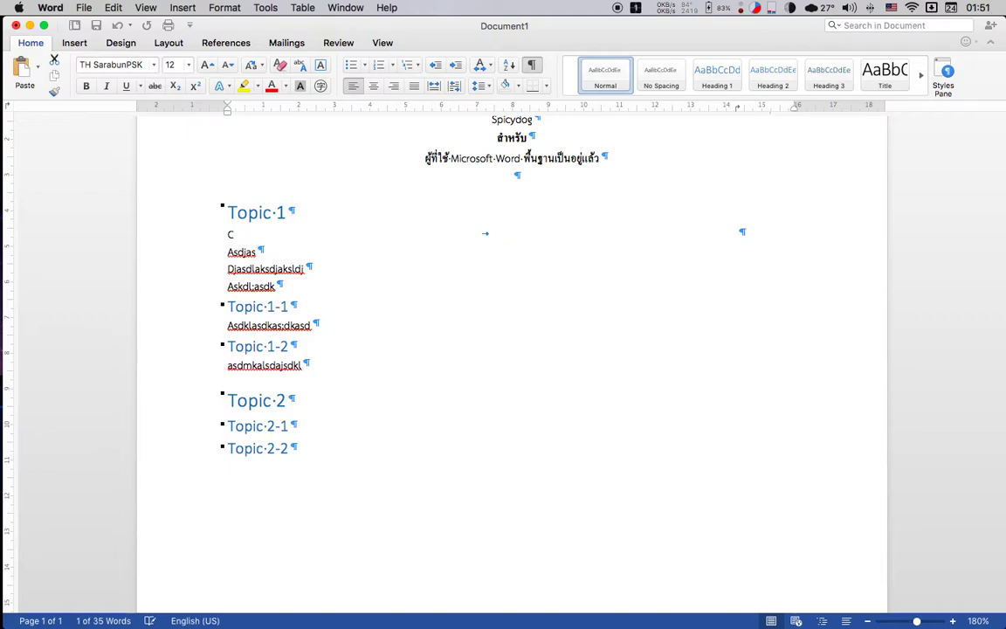
pyautogui.write('ontent')
pyautogui.hotkey('shift', 'Home')
pyautogui.write('L')
pyautogui.write('ine 1')
pyautogui.press('Tab')
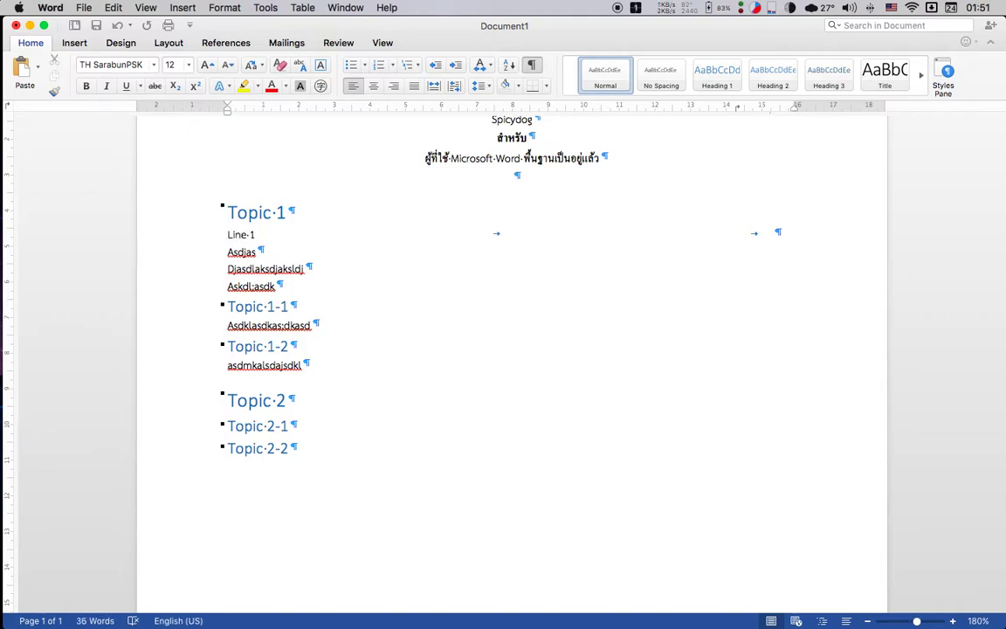
pyautogui.write('1')
pyautogui.press('Return')
pyautogui.write('Line 2')
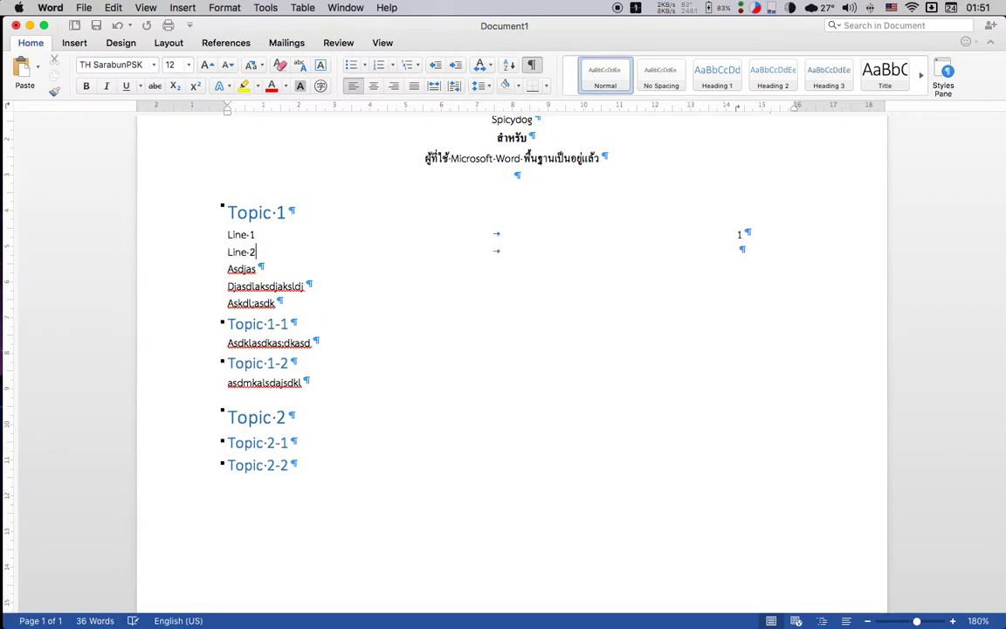
pyautogui.press('Tab')
pyautogui.press('Return')
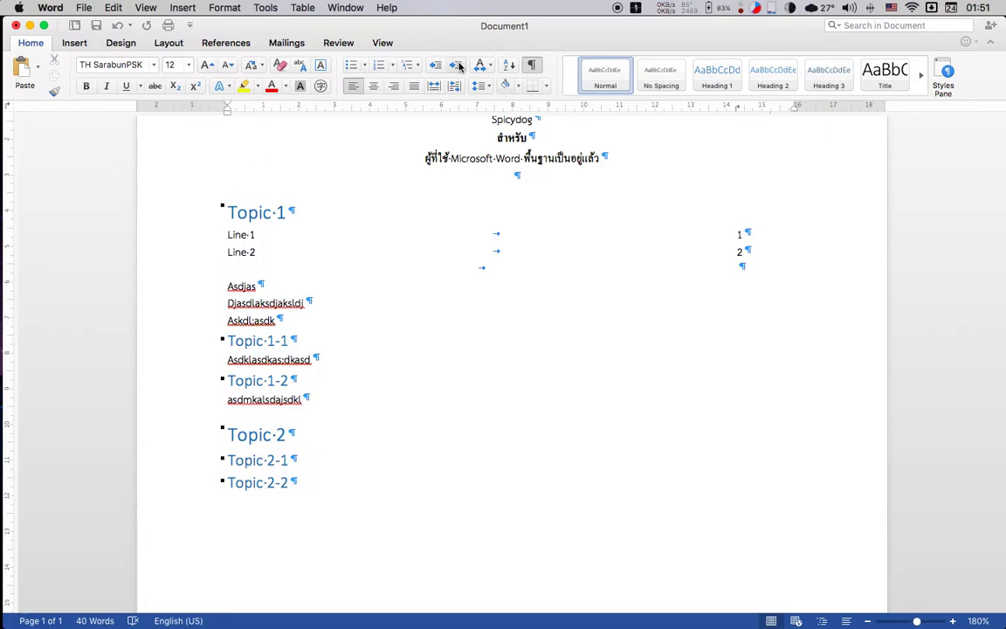
# Step: Hide formatting marks and shift the Line 1/Line 2 right tab stop further right
pyautogui.click(529, 73)
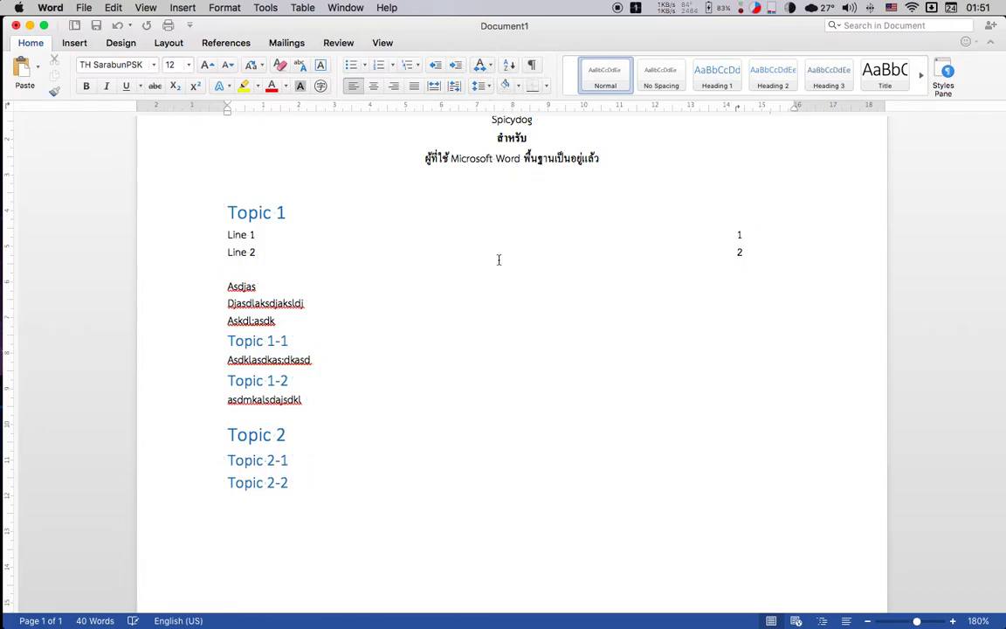
pyautogui.press('BackSpace')
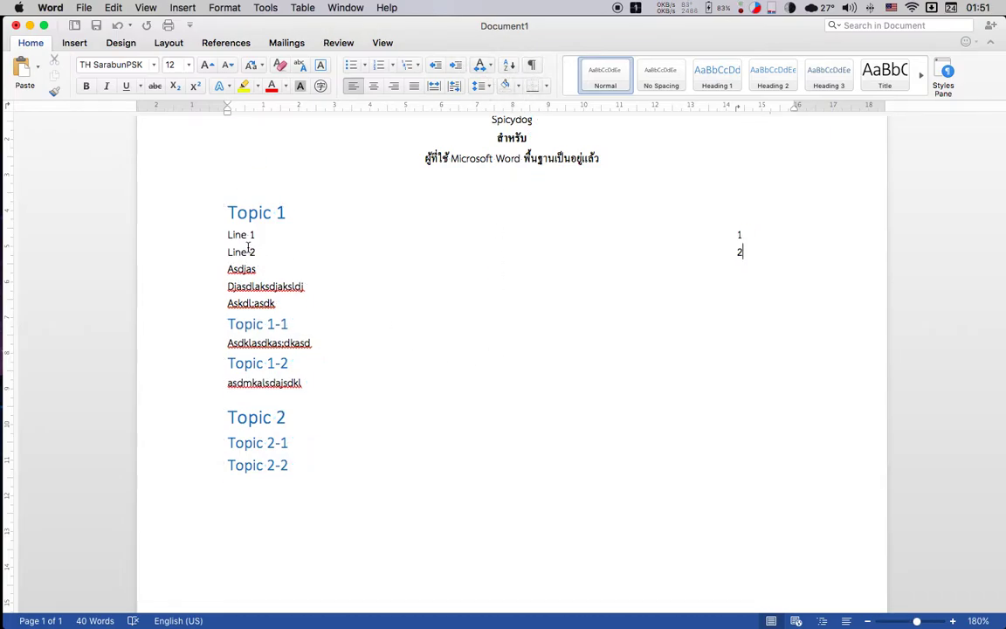
pyautogui.moveTo(227, 234)
pyautogui.mouseDown()
pyautogui.moveTo(743, 267)
pyautogui.moveTo(741, 233)
pyautogui.moveTo(746, 249)
pyautogui.mouseUp()
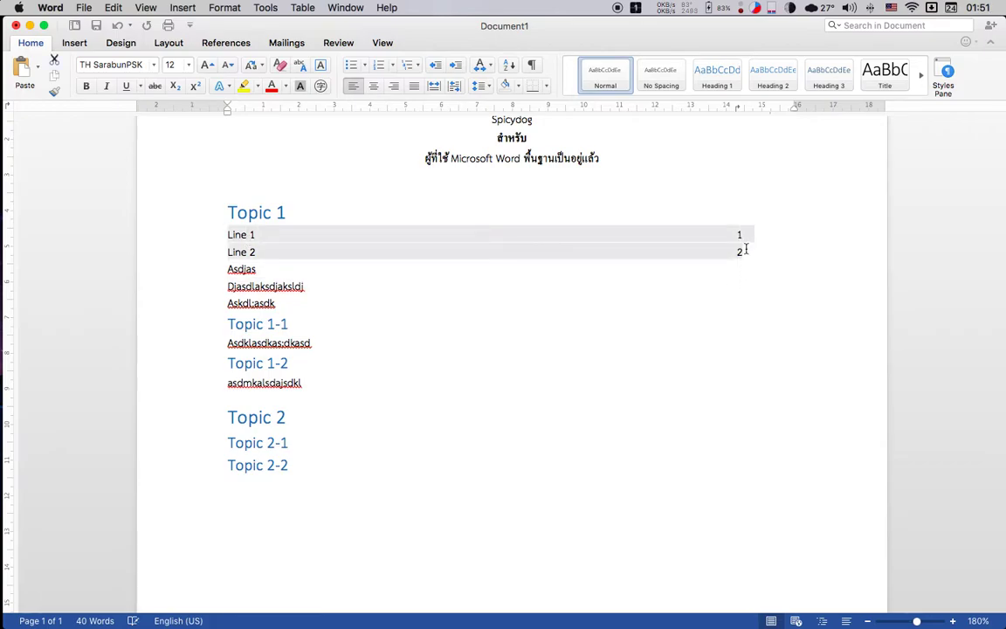
pyautogui.moveTo(738, 107); pyautogui.dragTo(778, 109)
pyautogui.click(774, 267)
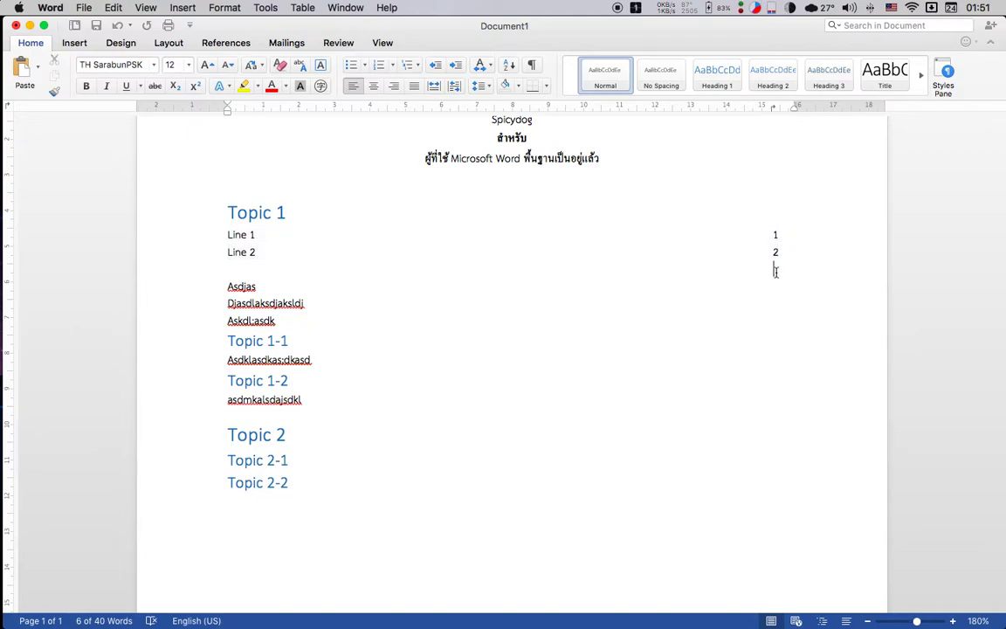
pyautogui.press('BackSpace')
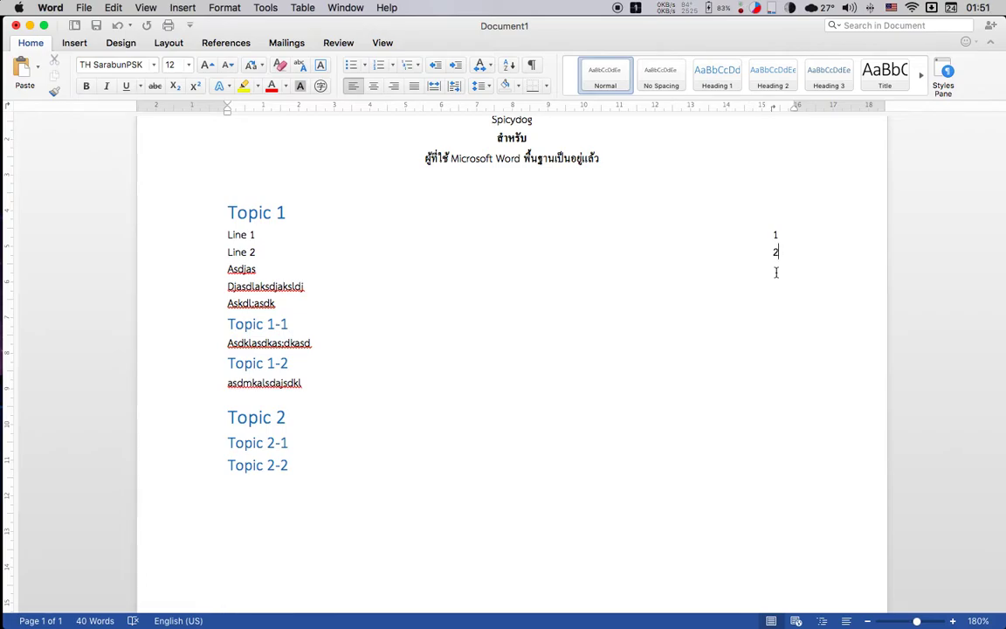
# Step: Delete all placeholder lines under Topic 1, leaving one empty paragraph
pyautogui.press('Down')
pyautogui.press('Down')
pyautogui.press('End')
pyautogui.press('Return')
pyautogui.press('Return')
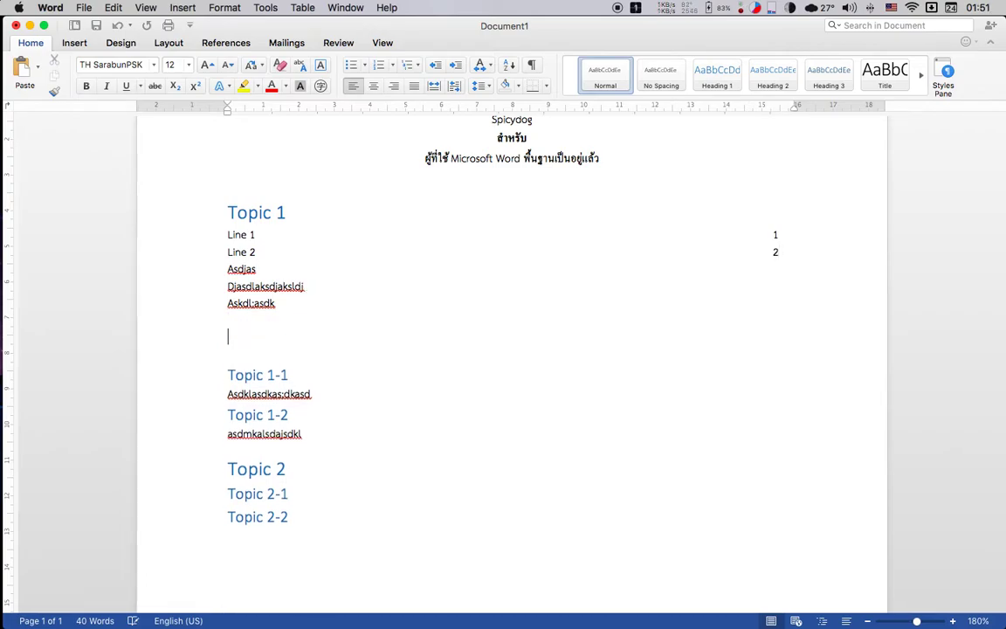
pyautogui.press('BackSpace')
pyautogui.press('BackSpace')
pyautogui.keyDown('shift'); pyautogui.click(222, 238); pyautogui.keyUp('shift')
pyautogui.press('BackSpace')
pyautogui.moveTo(2, 340)
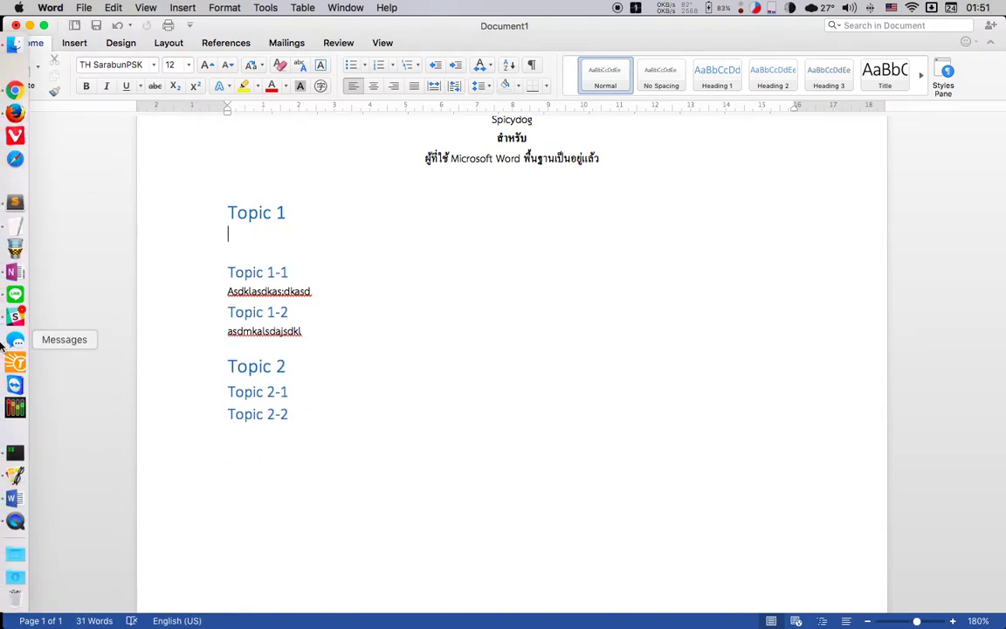
# Step: Open blognone.com in the browser and browse its article list
pyautogui.click(4, 93)
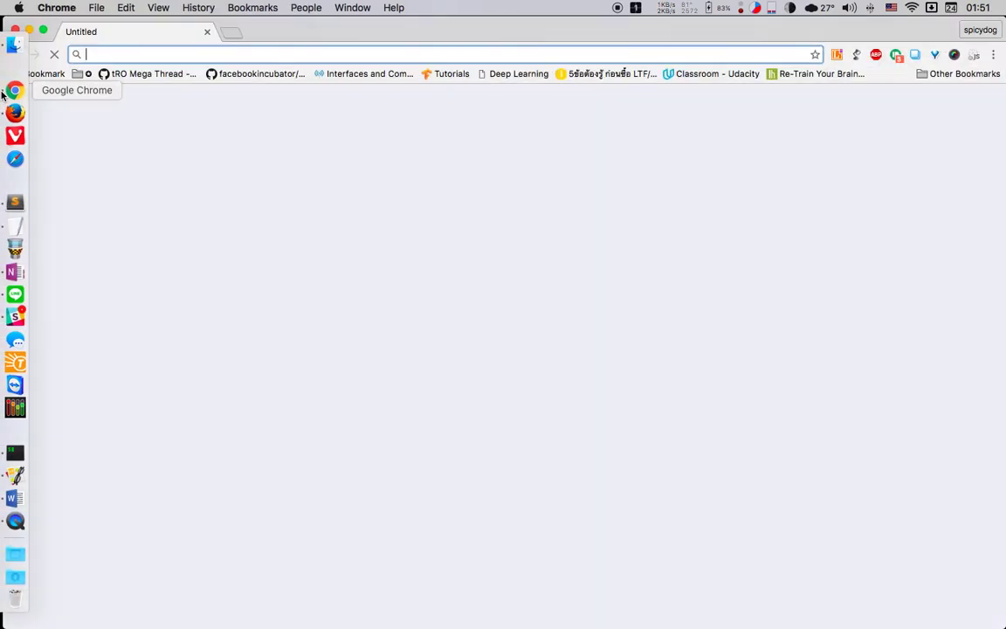
pyautogui.write('blognone.com')
pyautogui.press('Return')
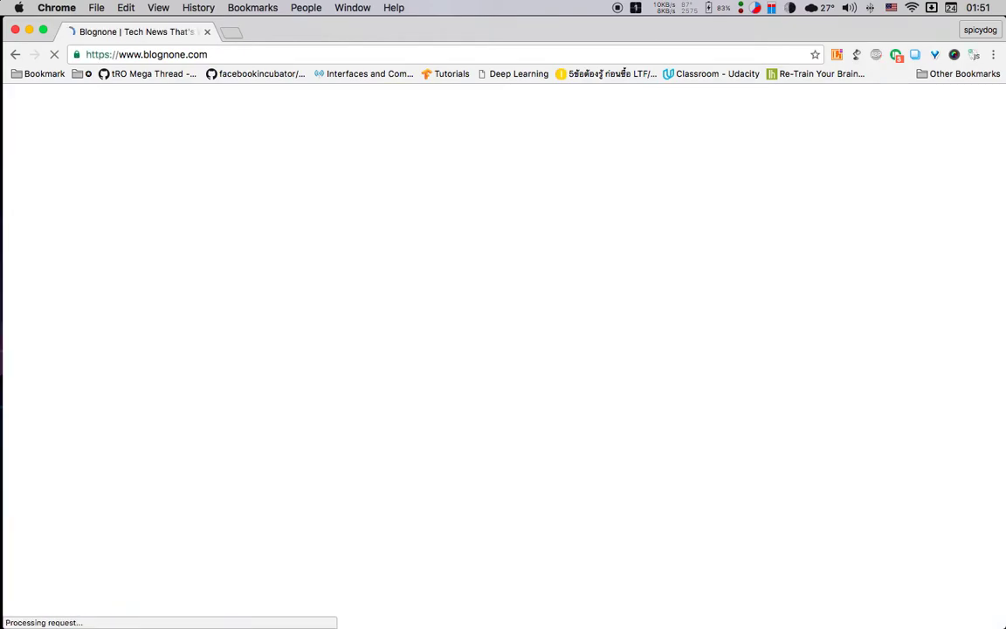
pyautogui.scroll(-5, 297, 253)
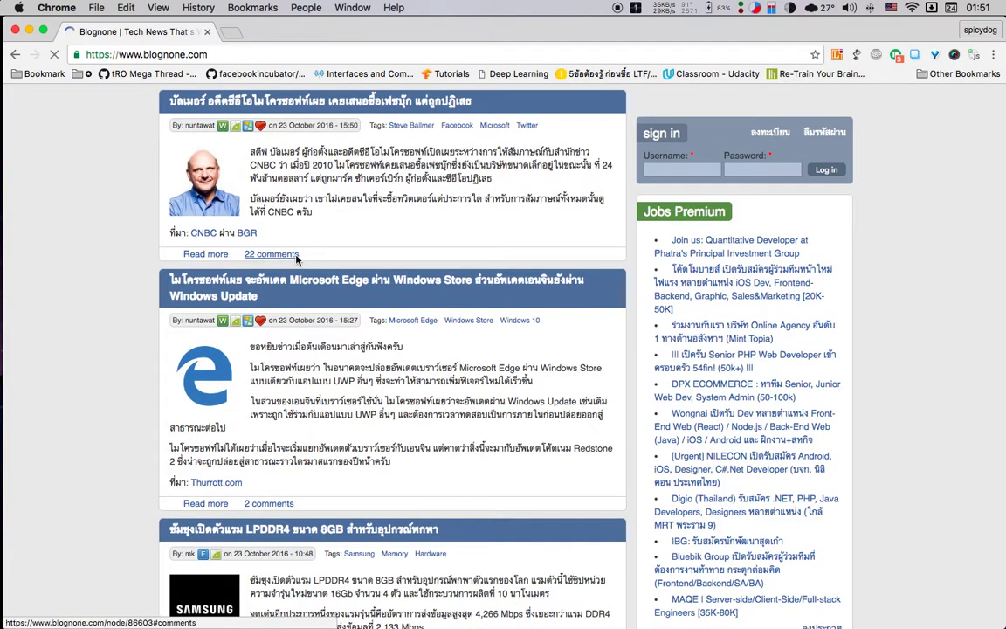
pyautogui.scroll(-1, 297, 257)
pyautogui.scroll(4, 297, 259)
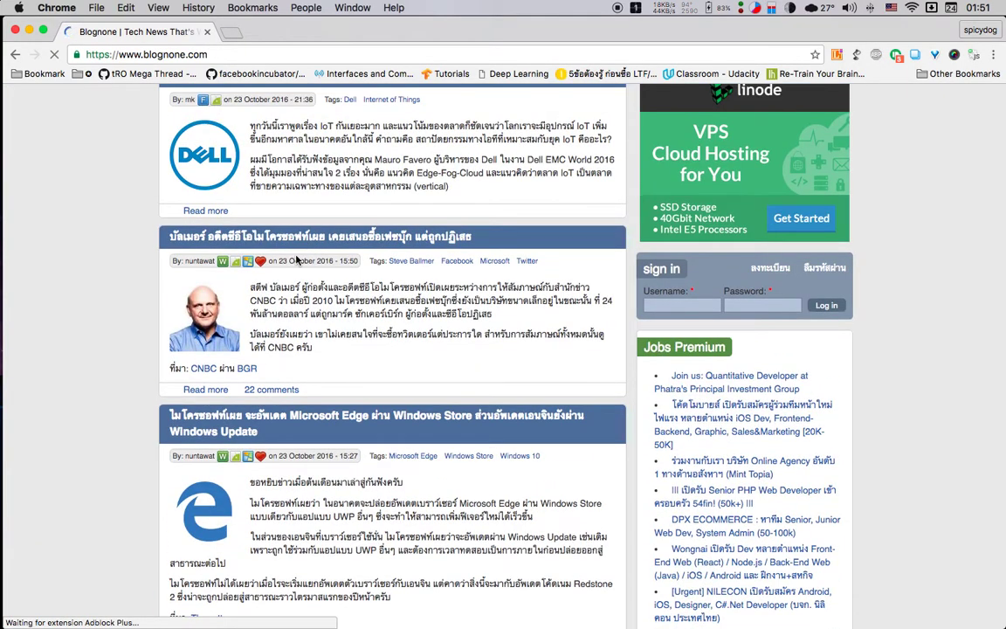
pyautogui.scroll(-5, 297, 260)
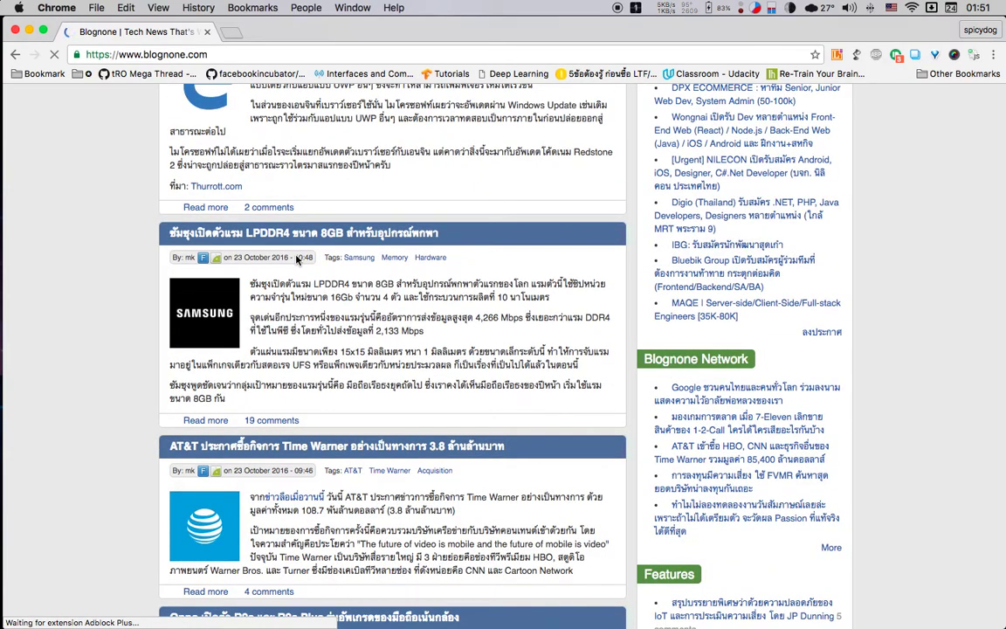
# Step: Copy the body paragraphs of the Samsung LPDDR4 8GB article
pyautogui.click(279, 232)
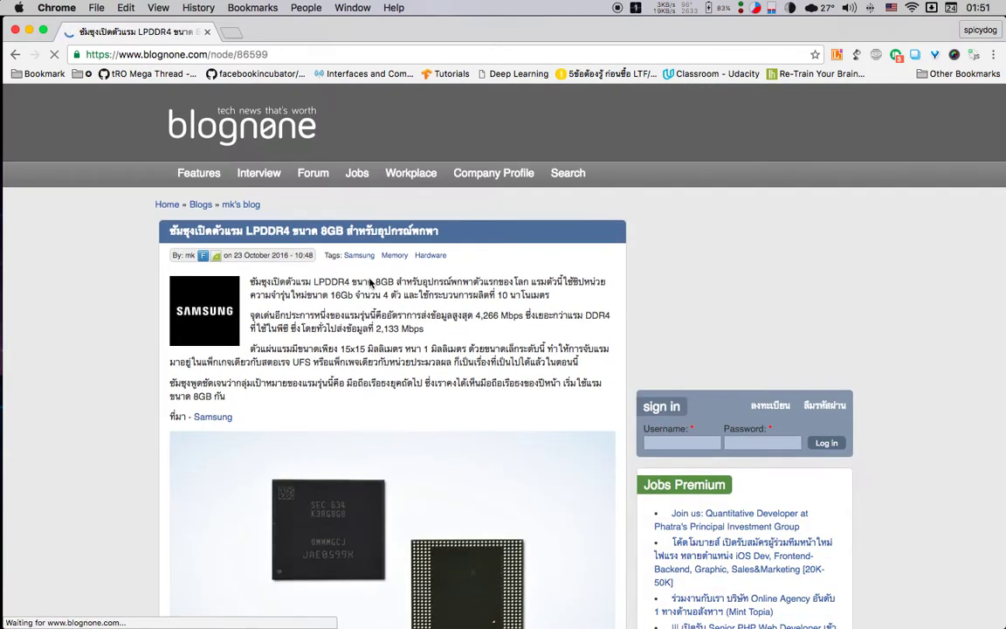
pyautogui.scroll(-2, 370, 282)
pyautogui.moveTo(229, 192); pyautogui.dragTo(303, 329)
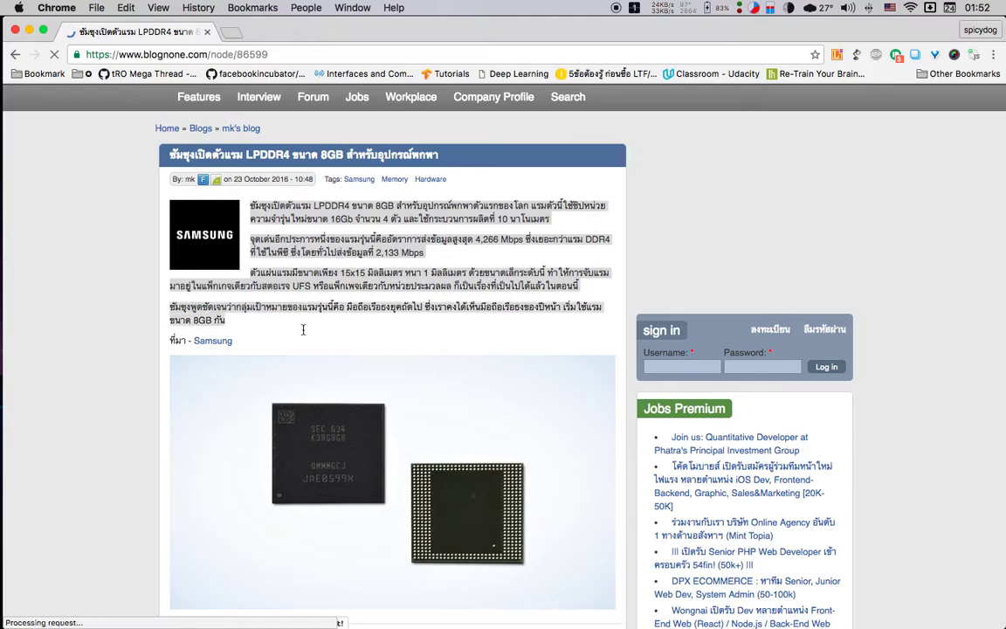
pyautogui.press('super+c')
pyautogui.press('super+Tab')
# Step: Paste the article under Topic 1, check its Thai font, then undo the paste
pyautogui.press('super+v')
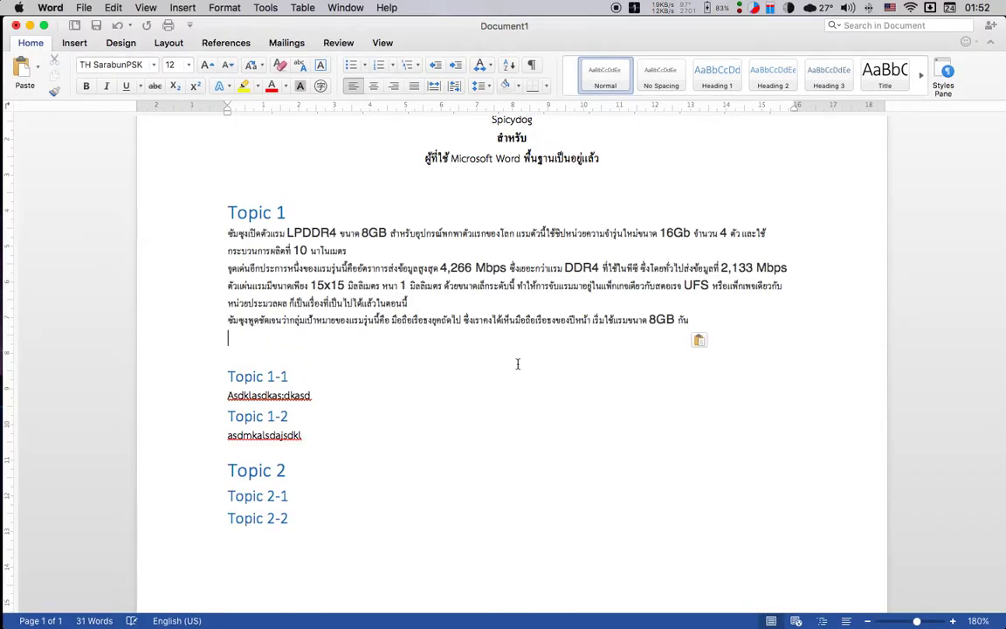
pyautogui.press('super+Tab')
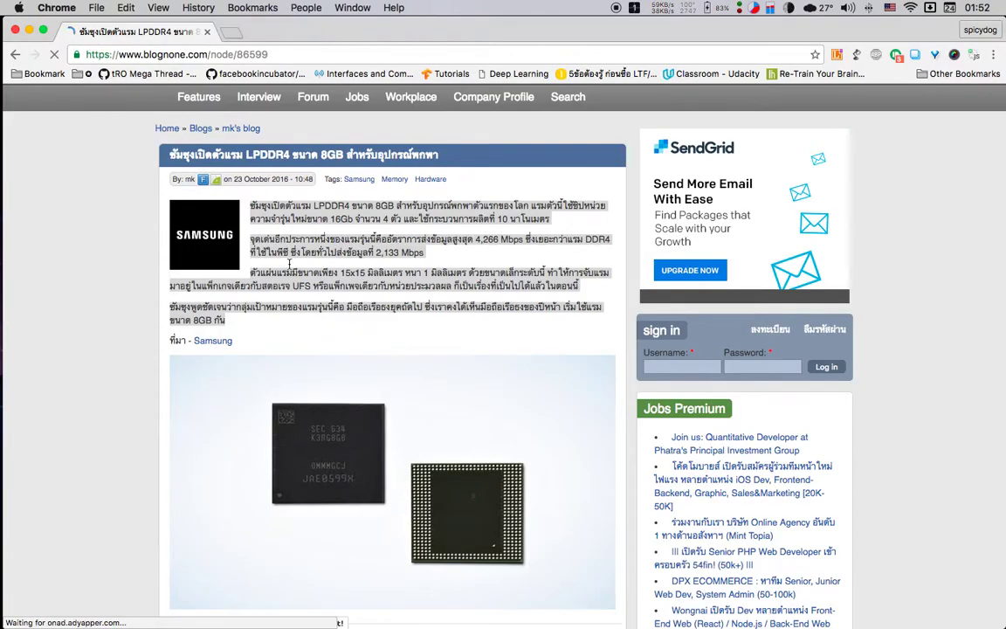
pyautogui.press('super+Tab')
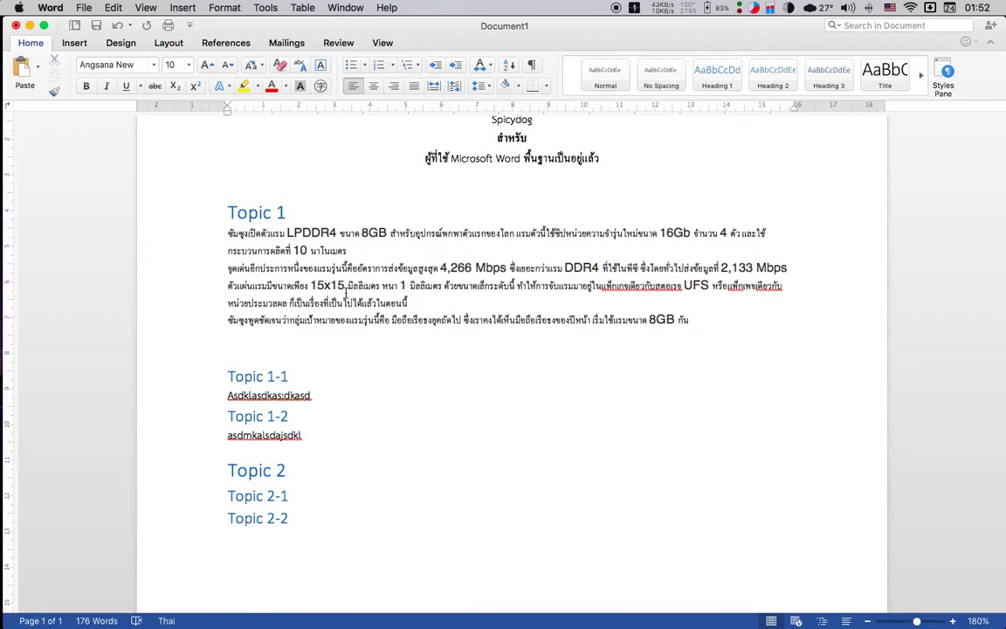
pyautogui.click(345, 288)
pyautogui.click(397, 323)
pyautogui.press('super+z')
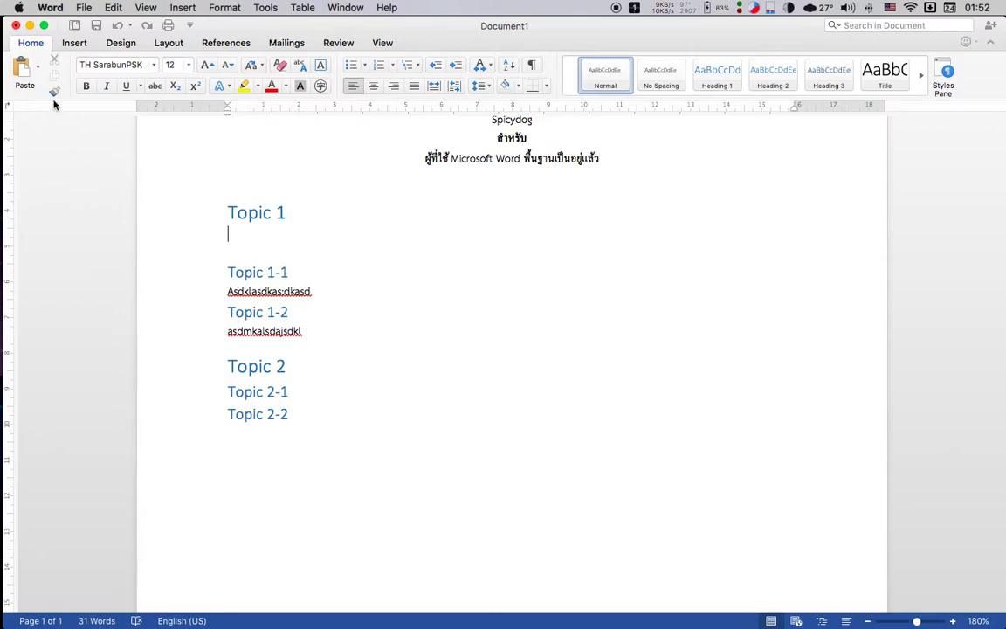
# Step: Paste the article as Keep Text Only, then undo that paste too
pyautogui.click(38, 67)
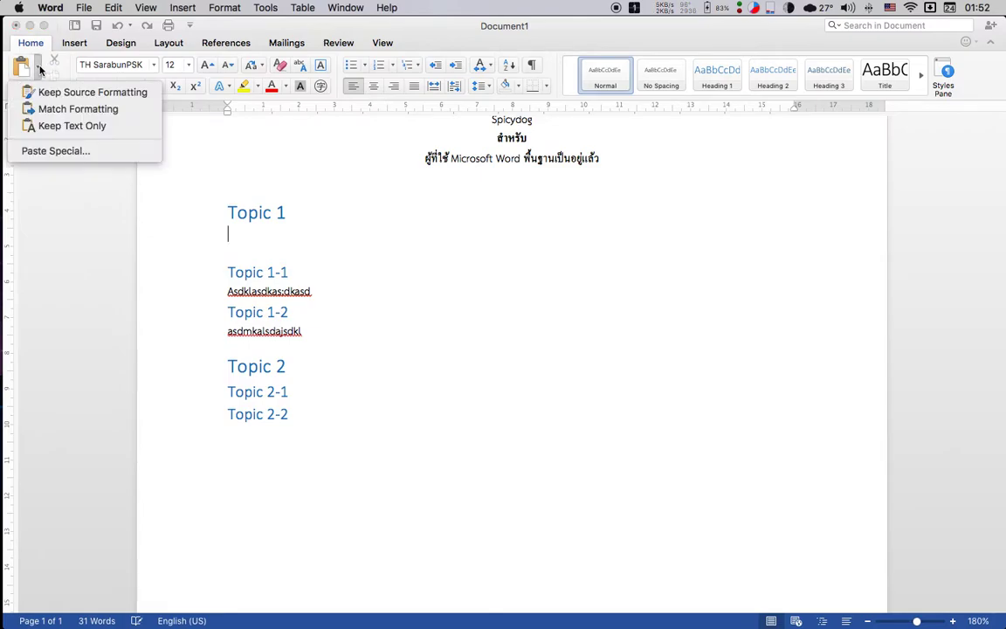
pyautogui.click(58, 129)
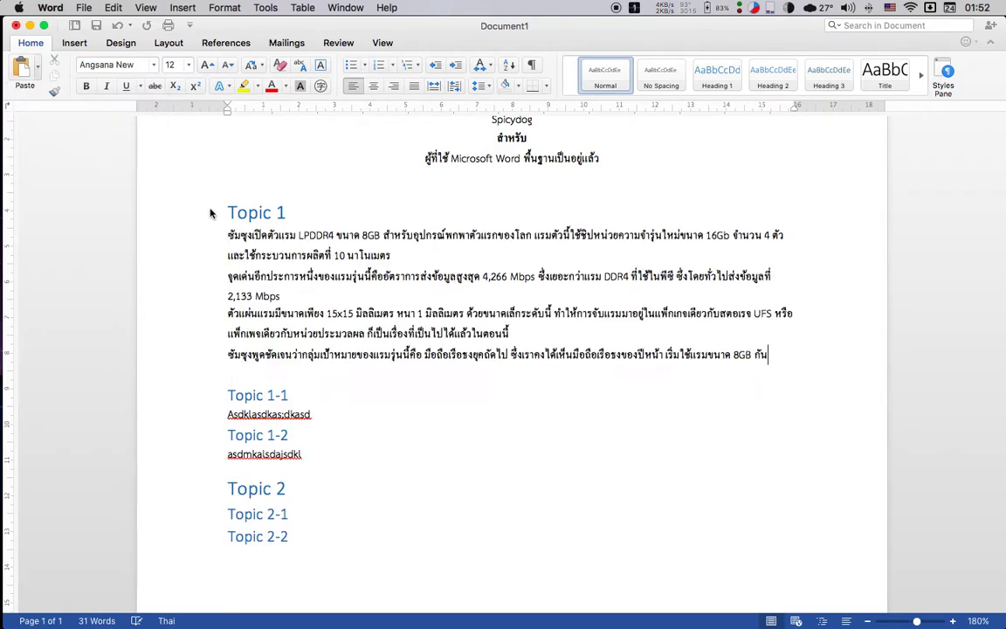
pyautogui.click(616, 473)
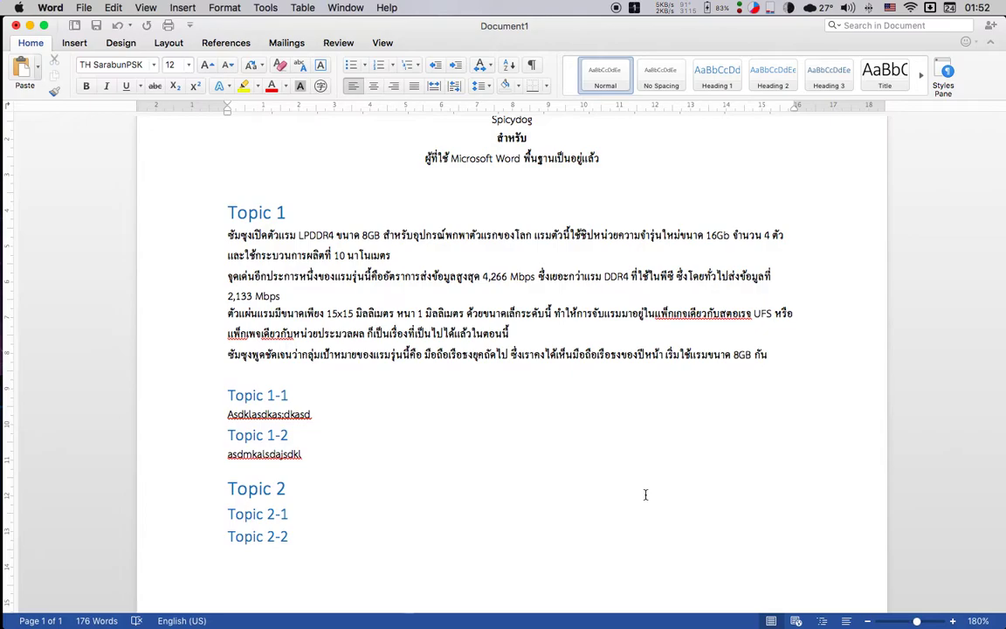
pyautogui.press('super+z')
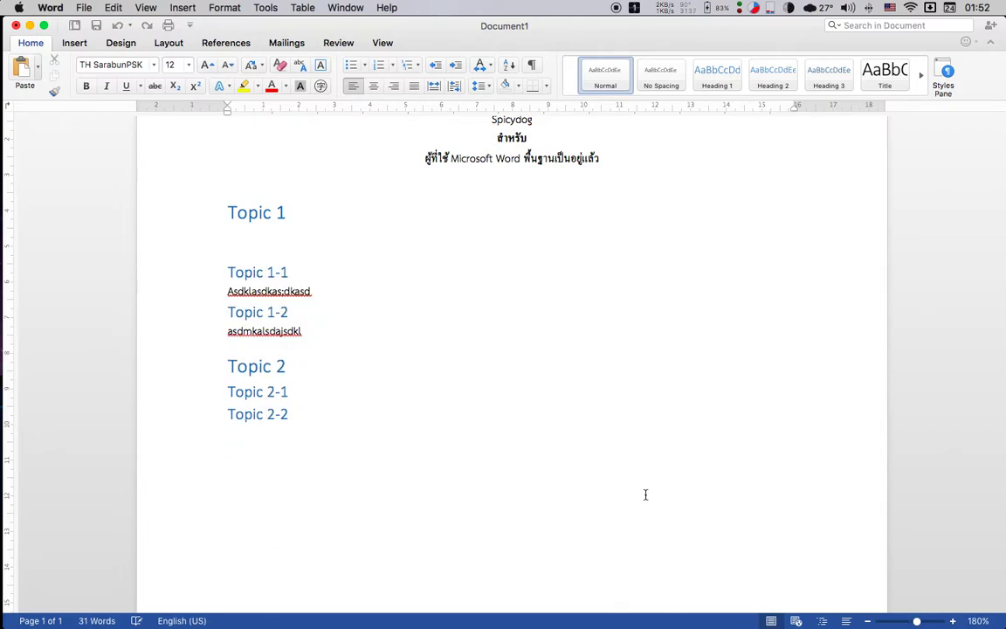
# Step: Paste the article into a new TextEdit document, cut it as plain text, and paste it under Topic 1
pyautogui.press('super+Tab')
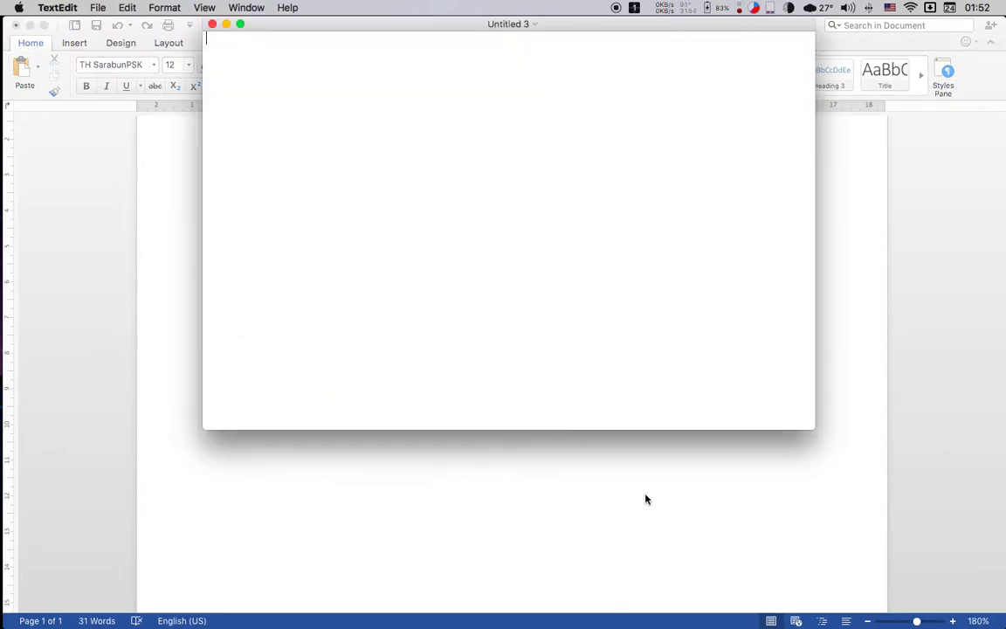
pyautogui.press('super+v')
pyautogui.press('super+a')
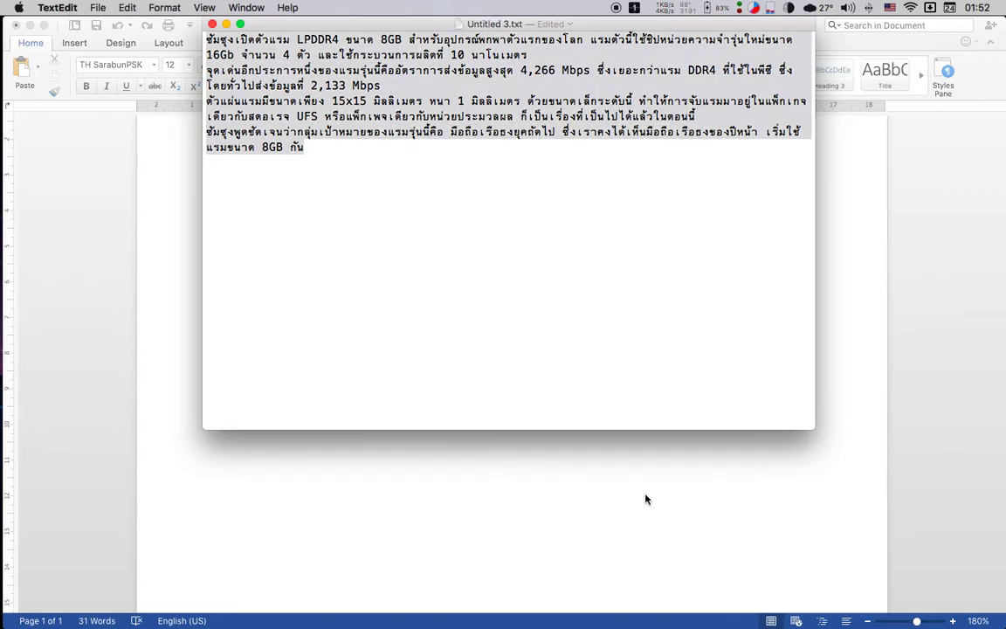
pyautogui.press('super+x')
pyautogui.press('super+Tab')
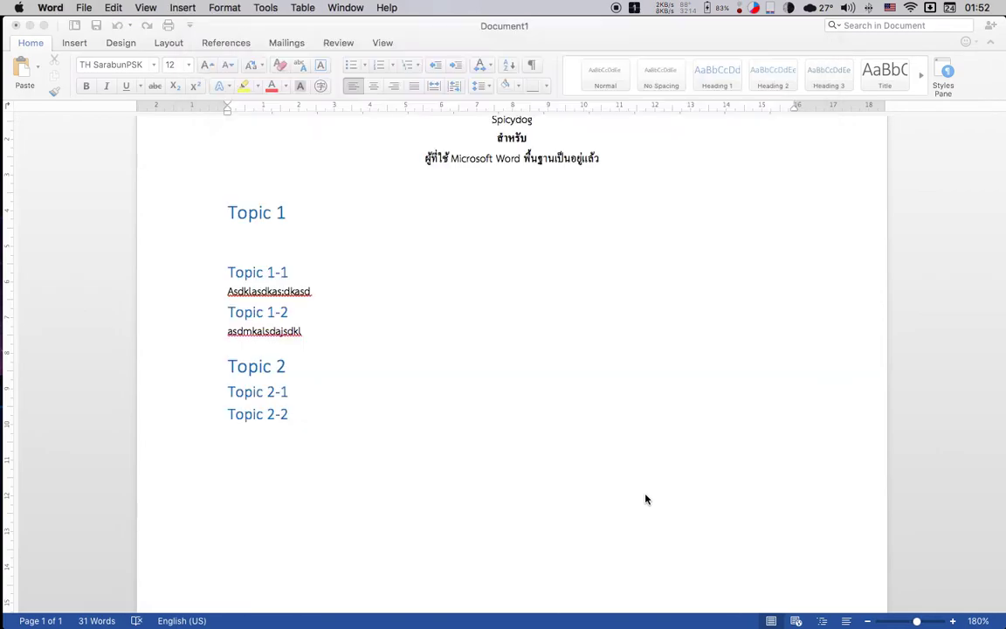
pyautogui.press('super+v')
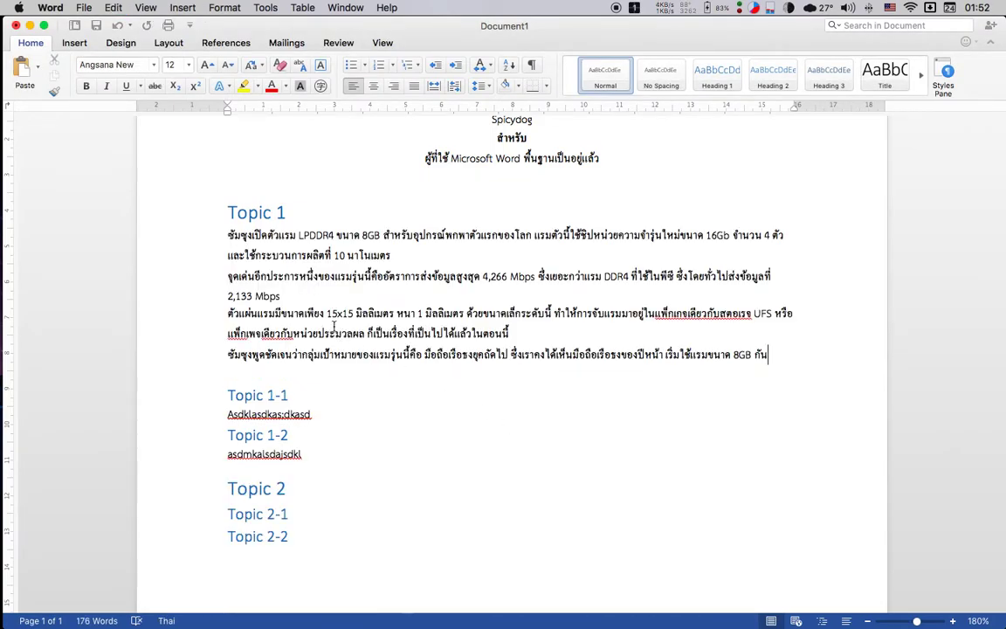
# Step: Try Distributed and Thai Distributed alignment on the four Thai paragraphs, finishing on Justify
pyautogui.moveTo(242, 234); pyautogui.dragTo(768, 354)
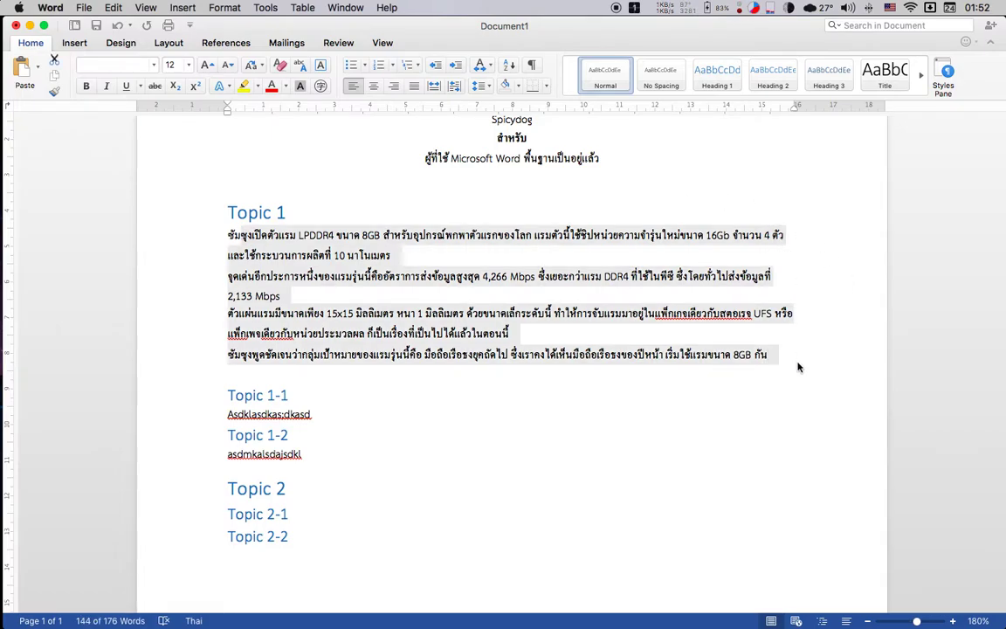
pyautogui.click(434, 87)
pyautogui.click(434, 87)
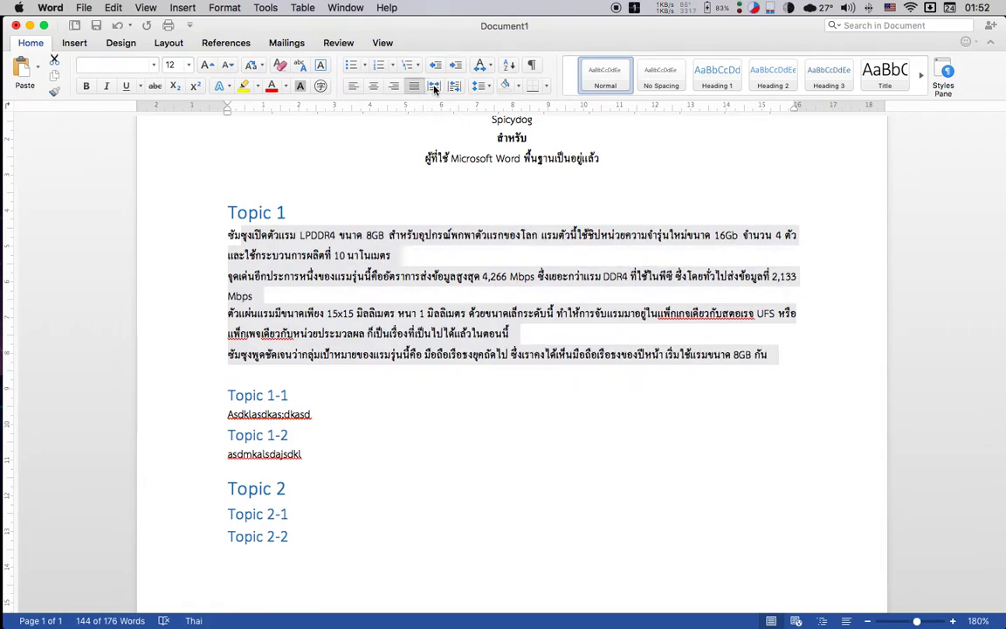
pyautogui.click(434, 87)
pyautogui.click(455, 88)
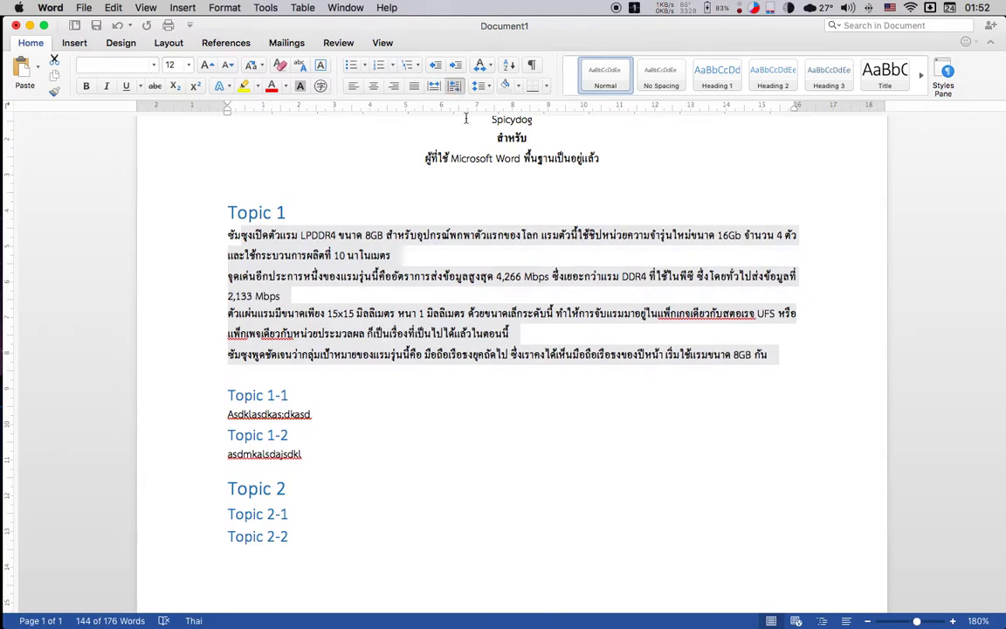
pyautogui.click(413, 88)
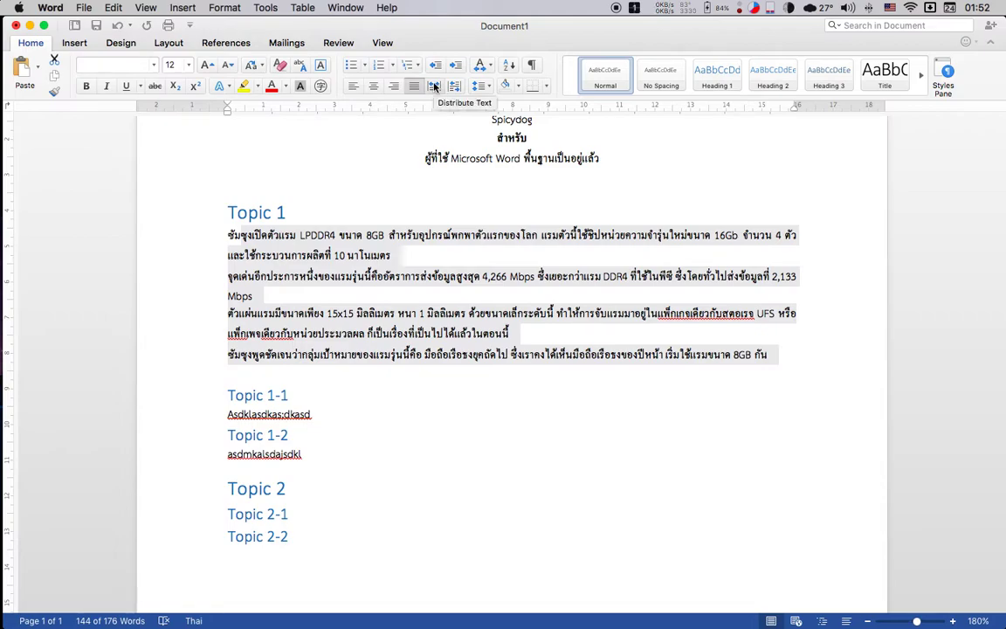
pyautogui.click(434, 85)
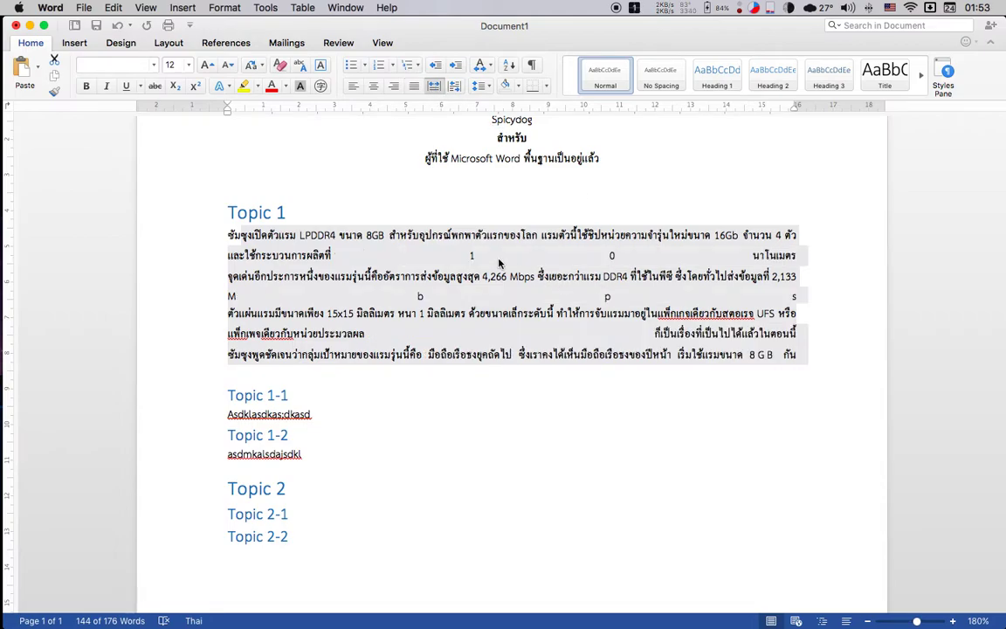
pyautogui.click(413, 84)
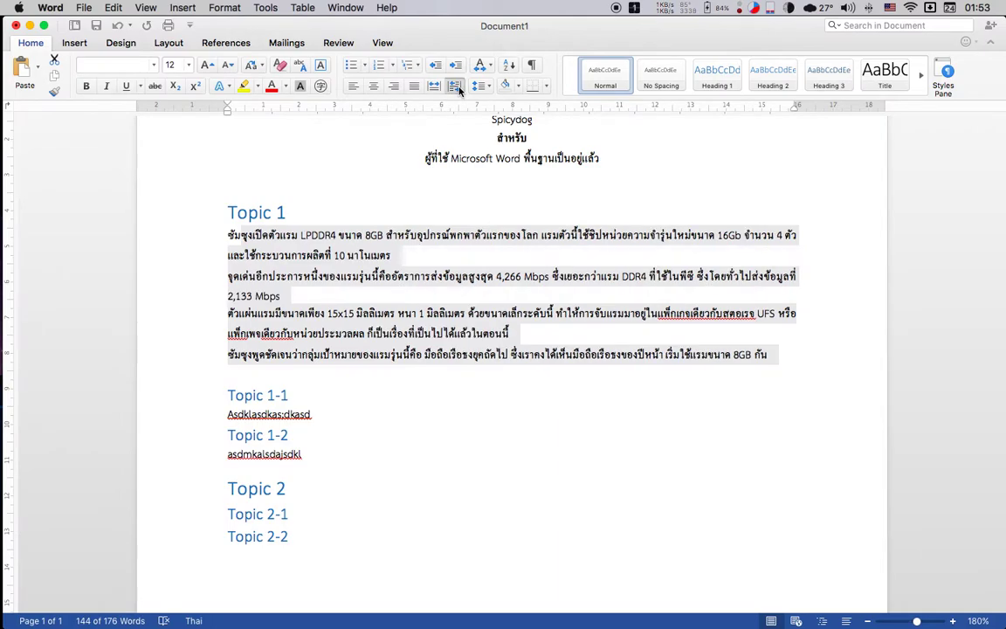
pyautogui.click(690, 374)
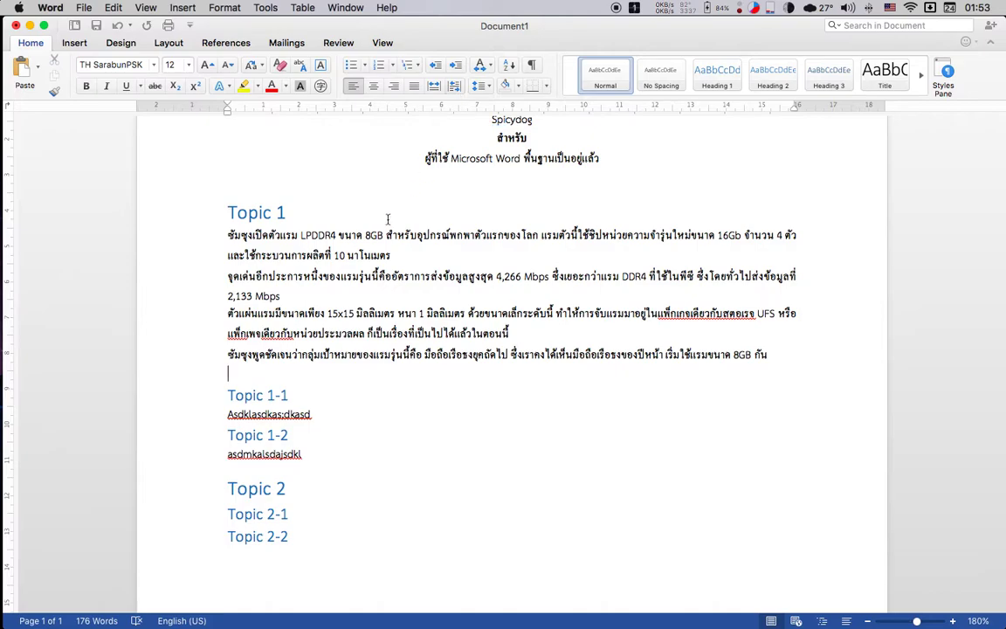
# Step: Delete the four Thai paragraphs under Topic 1, then undo to restore them
pyautogui.moveTo(221, 234); pyautogui.dragTo(769, 356)
pyautogui.press('BackSpace')
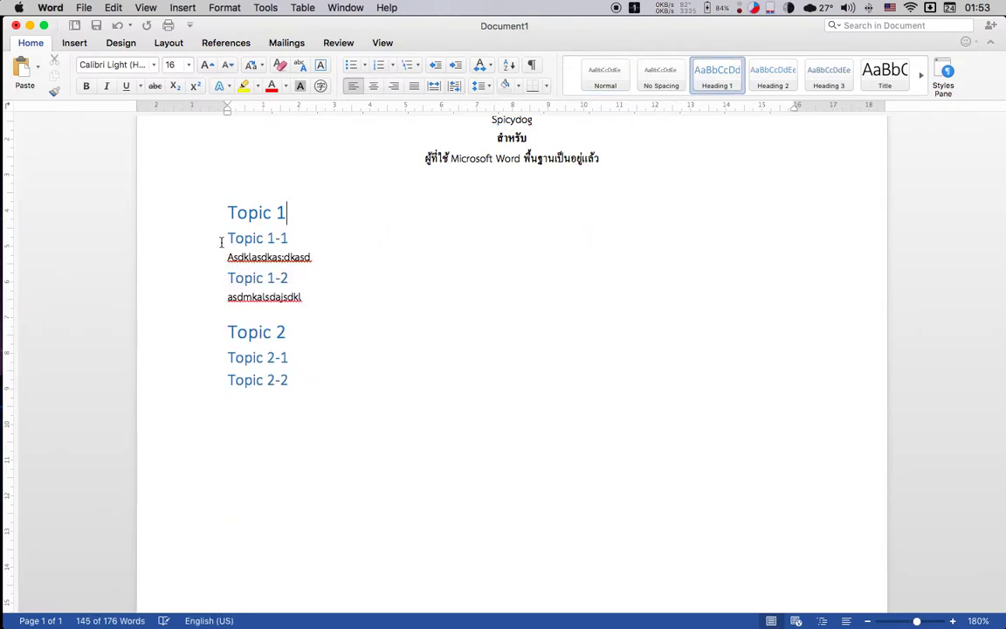
pyautogui.press('Return')
pyautogui.press('super+z')
pyautogui.press('super+z')
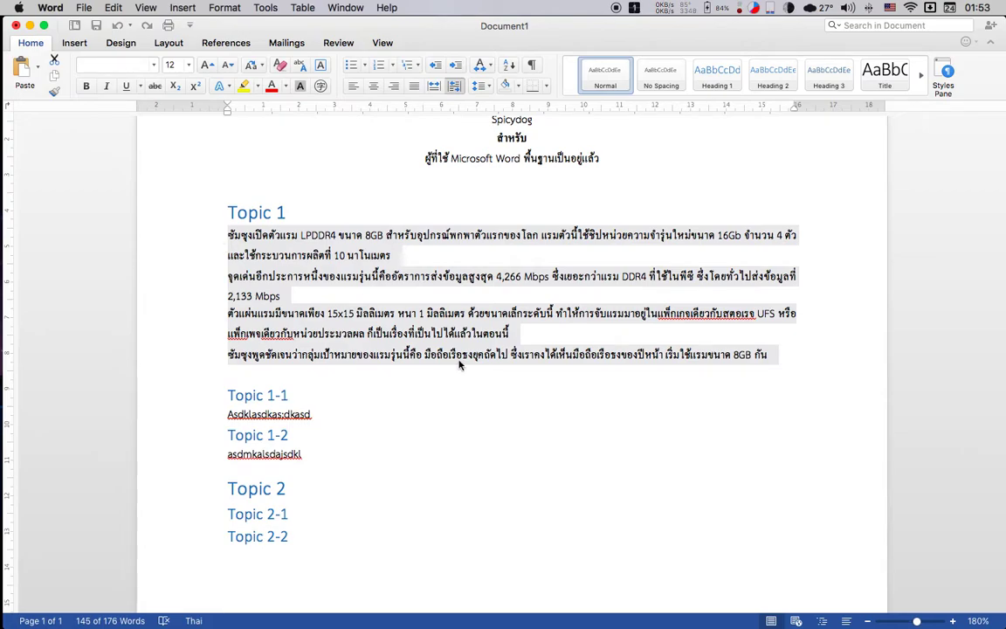
pyautogui.click(514, 480)
pyautogui.scroll(2, 514, 480)
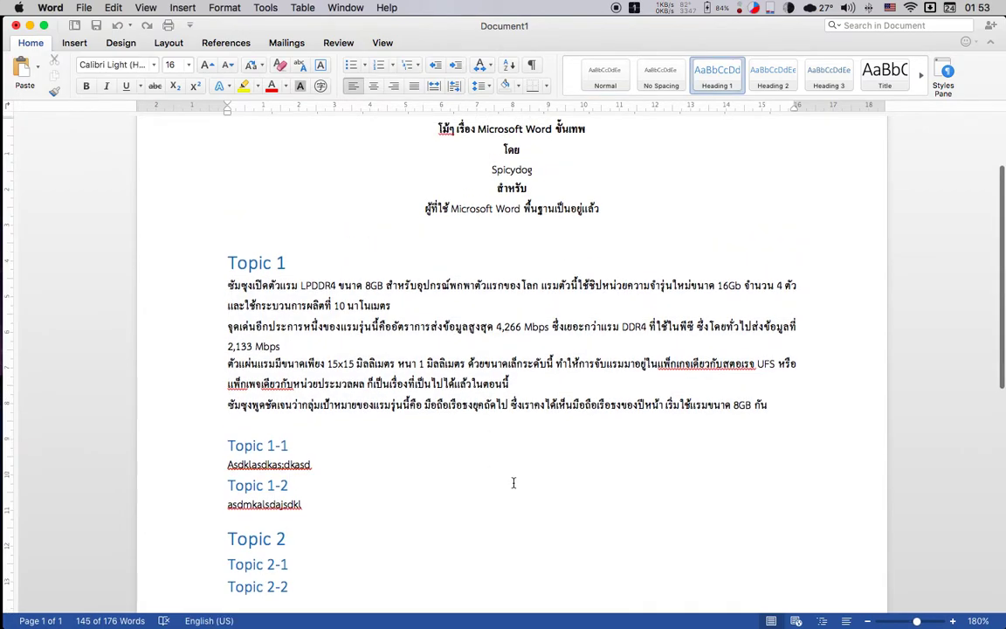
# Step: Left-align the line below the title, show paragraph marks, and delete empty lines above Topic 1
pyautogui.click(640, 214)
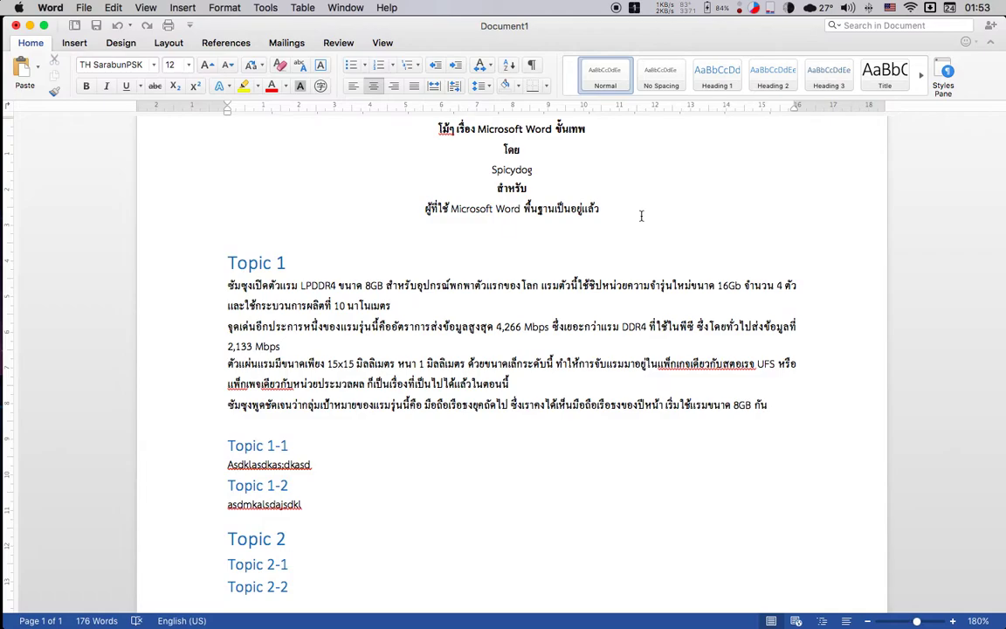
pyautogui.press('super+l')
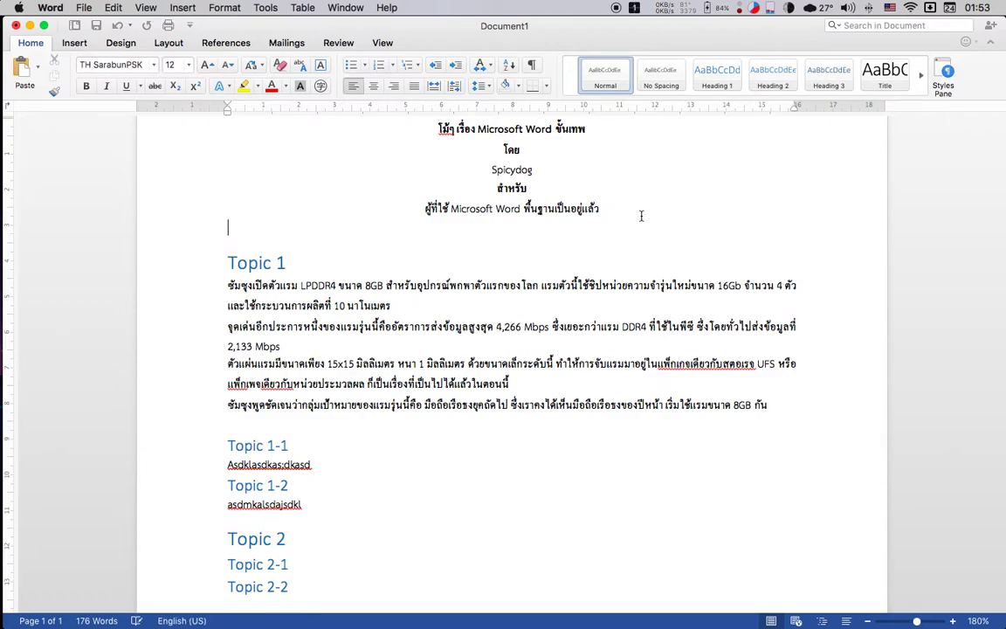
pyautogui.press('Return')
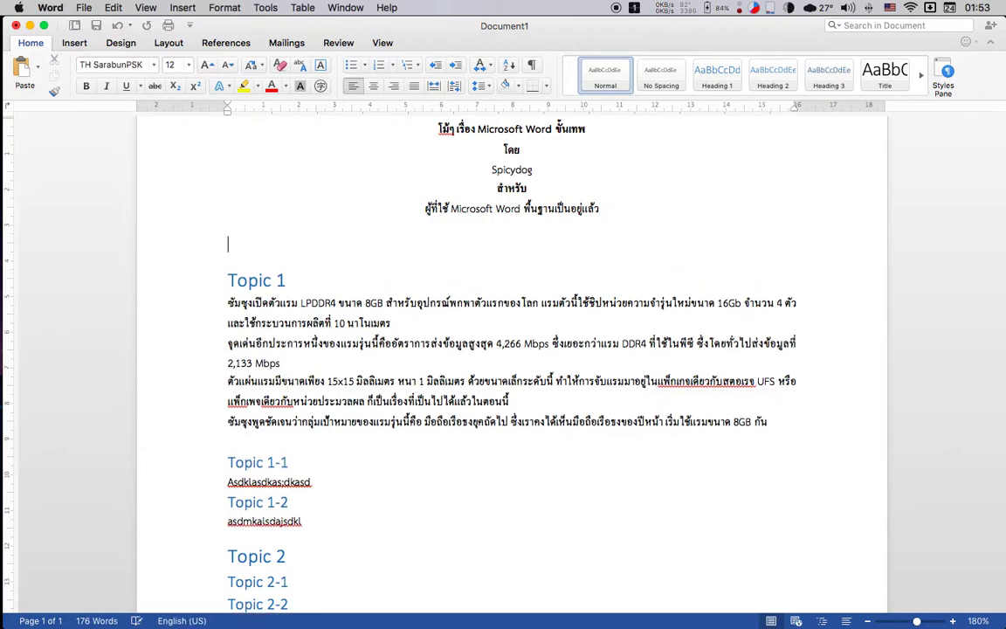
pyautogui.press('Return')
pyautogui.press('Return')
pyautogui.press('Return')
pyautogui.press('Return')
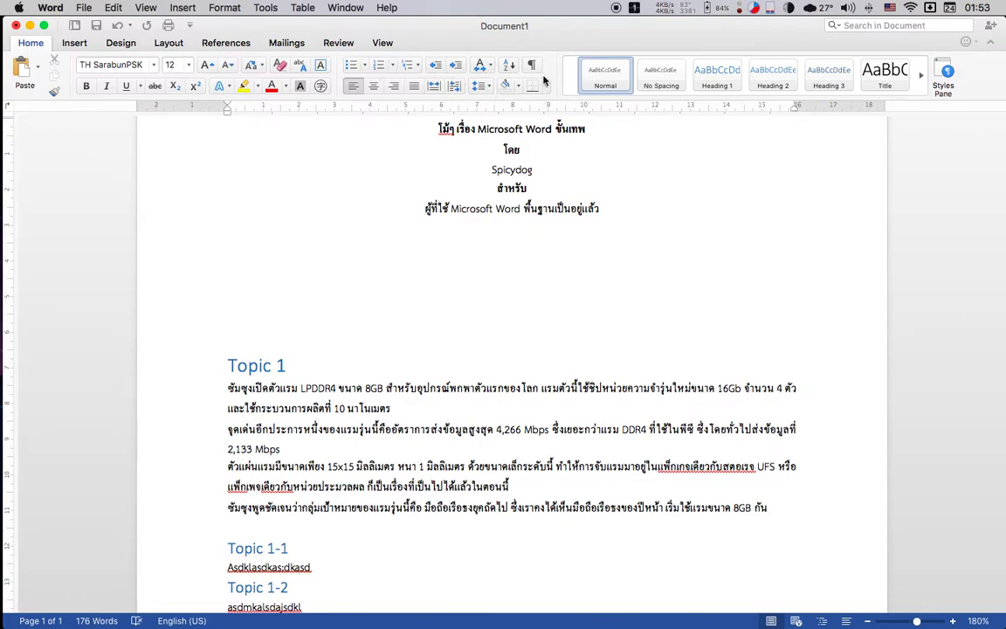
pyautogui.click(532, 66)
pyautogui.hotkey('shift', 'Up')
pyautogui.hotkey('shift', 'Up')
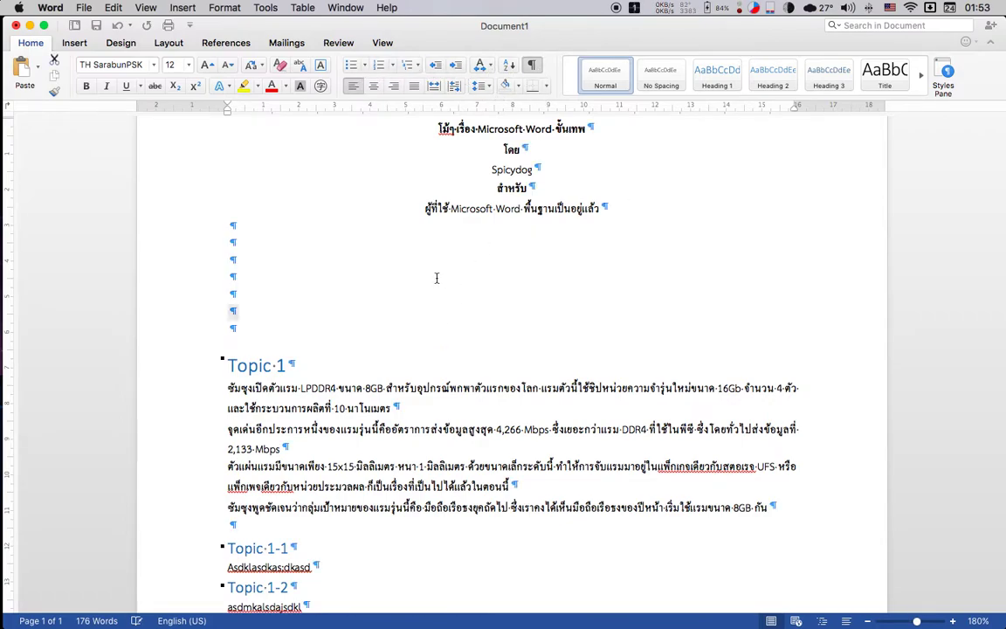
pyautogui.hotkey('shift', 'Up')
pyautogui.hotkey('shift', 'Up')
pyautogui.hotkey('shift', 'Up')
pyautogui.hotkey('shift', 'Up')
pyautogui.press('BackSpace')
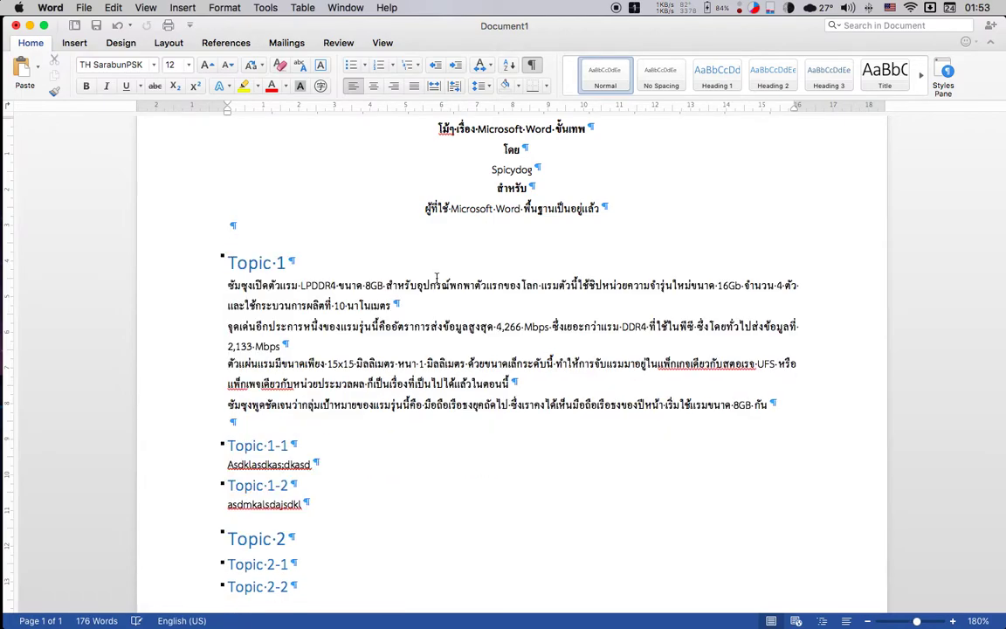
pyautogui.press('Delete')
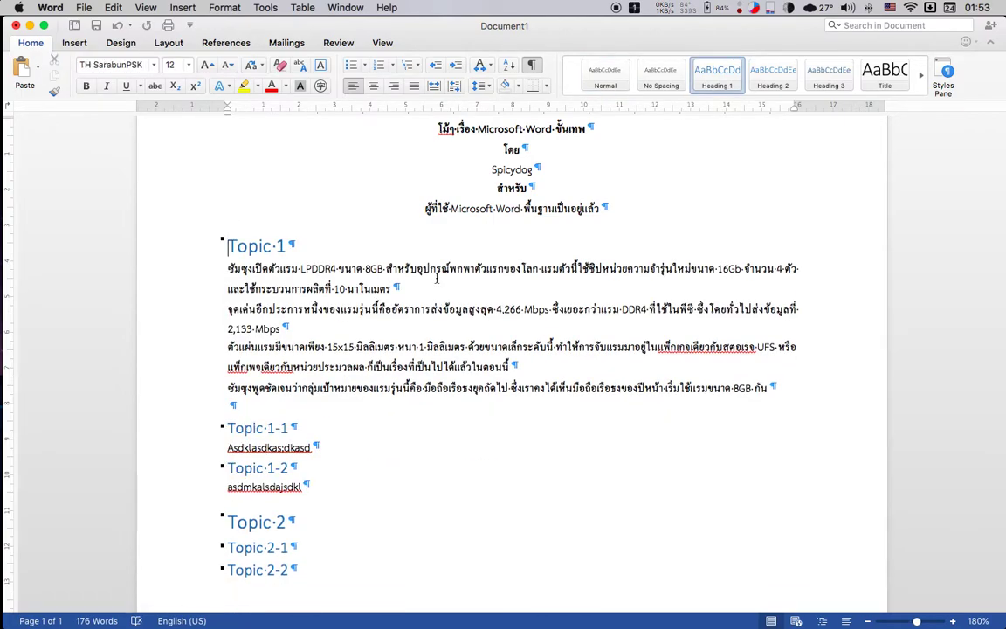
# Step: Insert page breaks after the title block and before Topic 2
pyautogui.press('super+Return')
pyautogui.scroll(5, 437, 278)
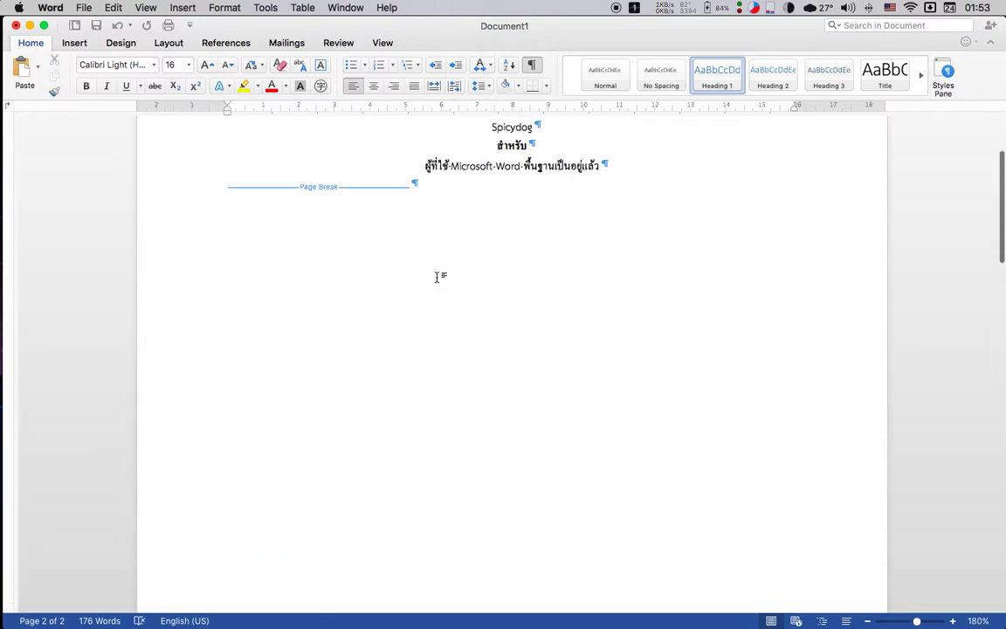
pyautogui.scroll(-1, 437, 278)
pyautogui.scroll(4, 437, 278)
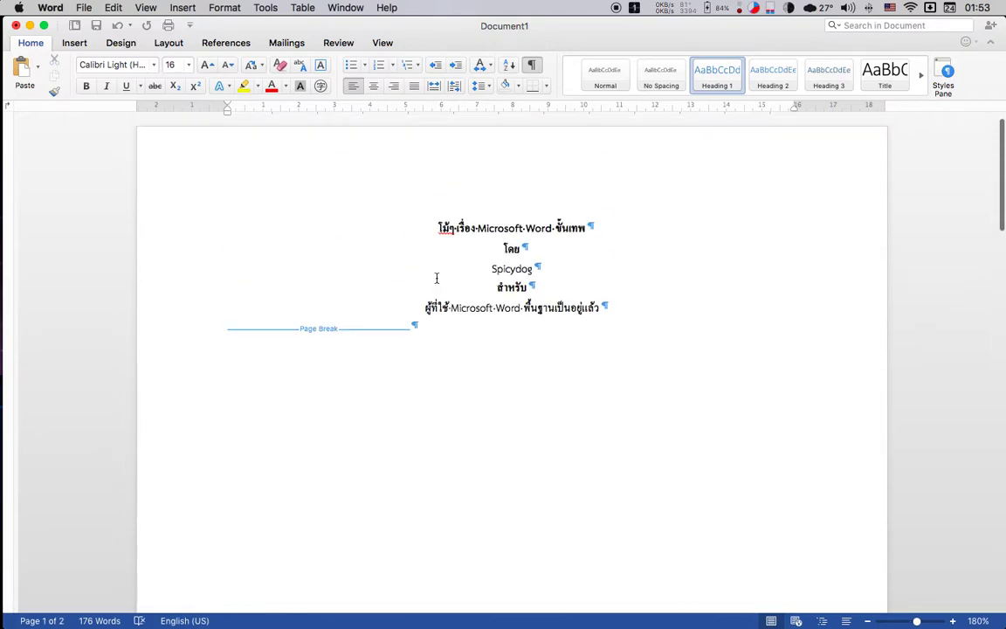
pyautogui.click(322, 323)
pyautogui.scroll(-5, 322, 319)
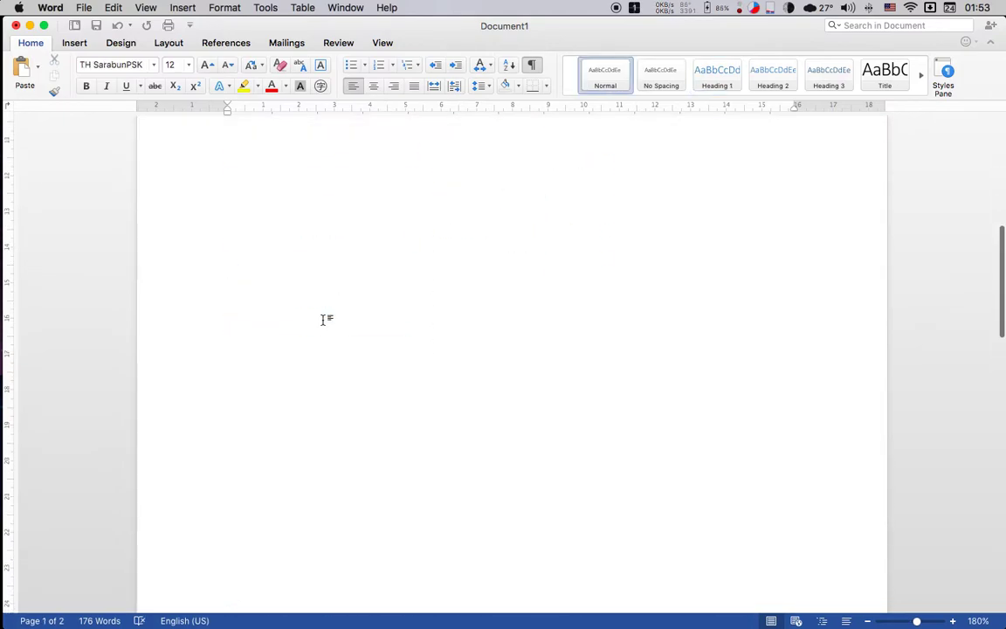
pyautogui.scroll(-5, 322, 320)
pyautogui.scroll(-3, 322, 320)
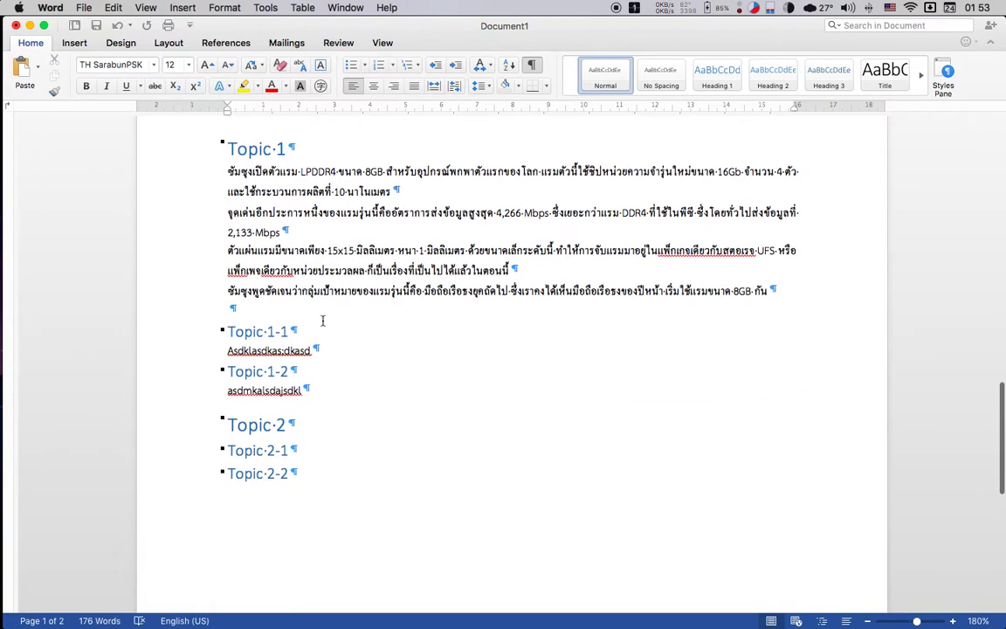
pyautogui.click(351, 397)
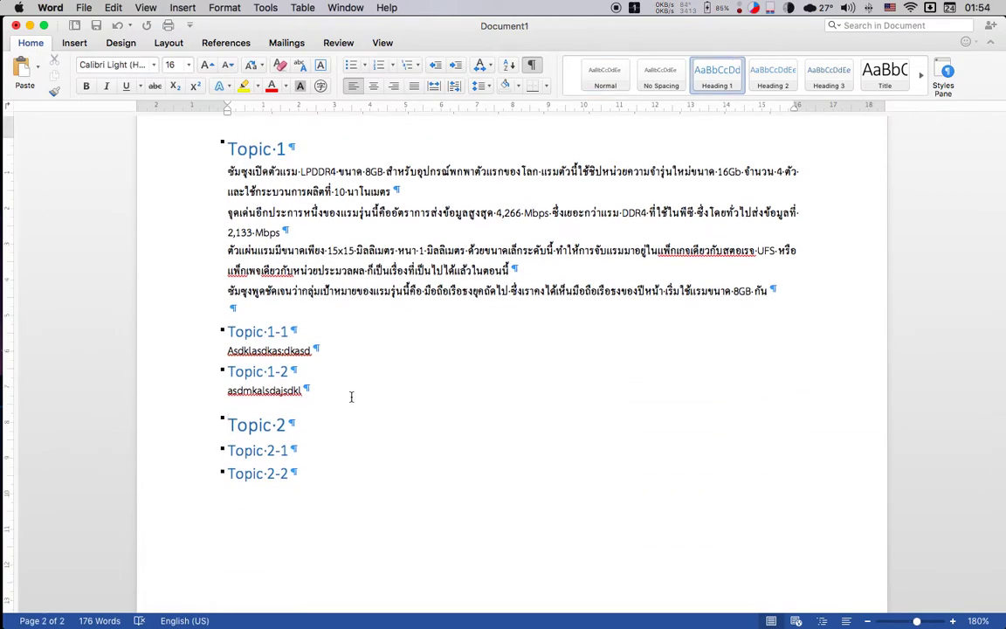
pyautogui.press('super+Return')
# Step: Add another page break to leave a blank page after the title page
pyautogui.scroll(3, 281, 312)
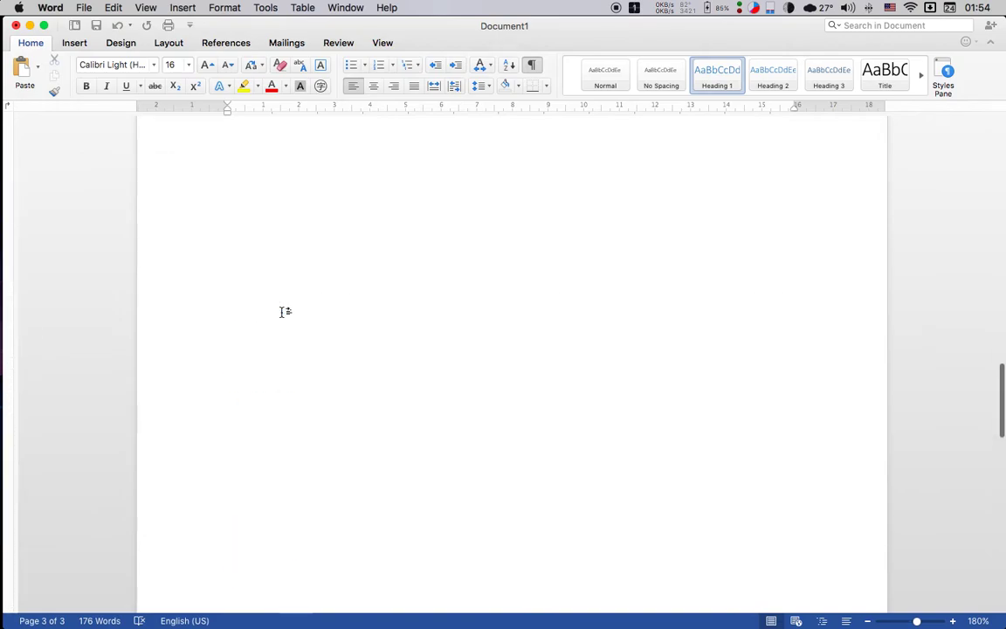
pyautogui.scroll(10, 281, 312)
pyautogui.scroll(-3, 332, 367)
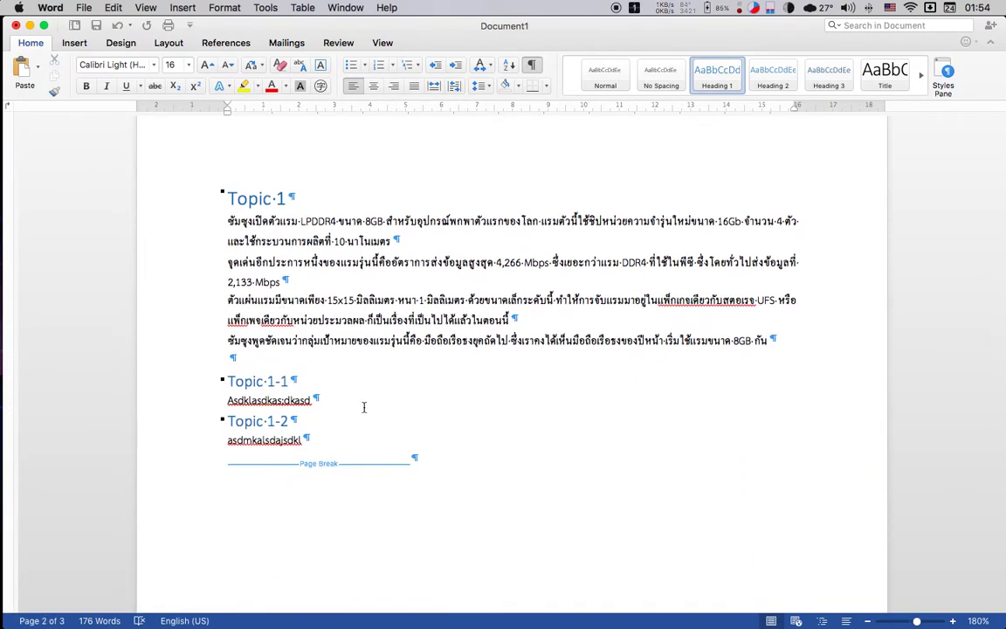
pyautogui.click(368, 403)
pyautogui.scroll(10, 368, 402)
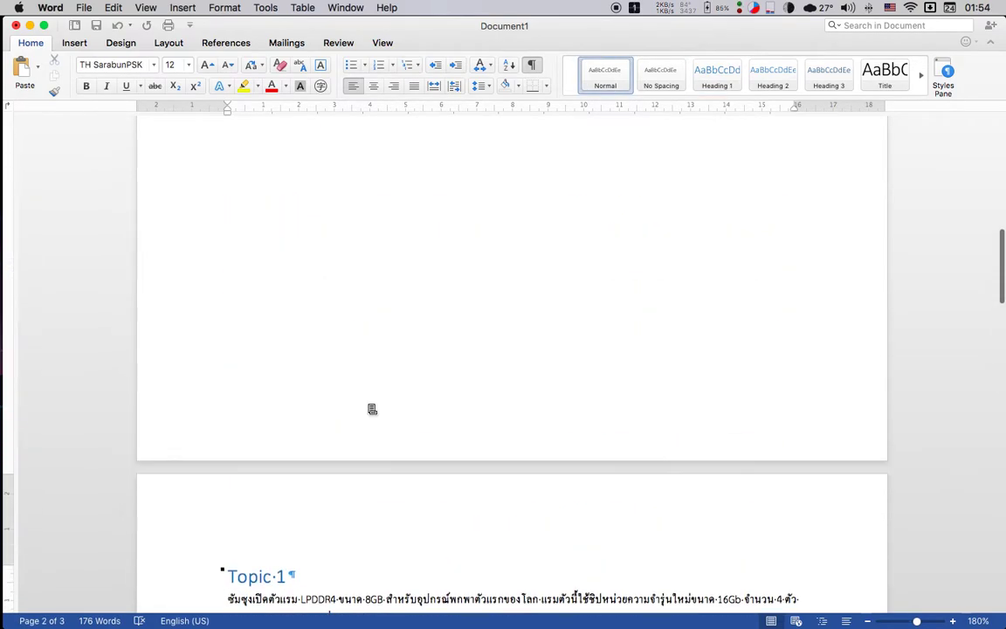
pyautogui.scroll(5, 367, 402)
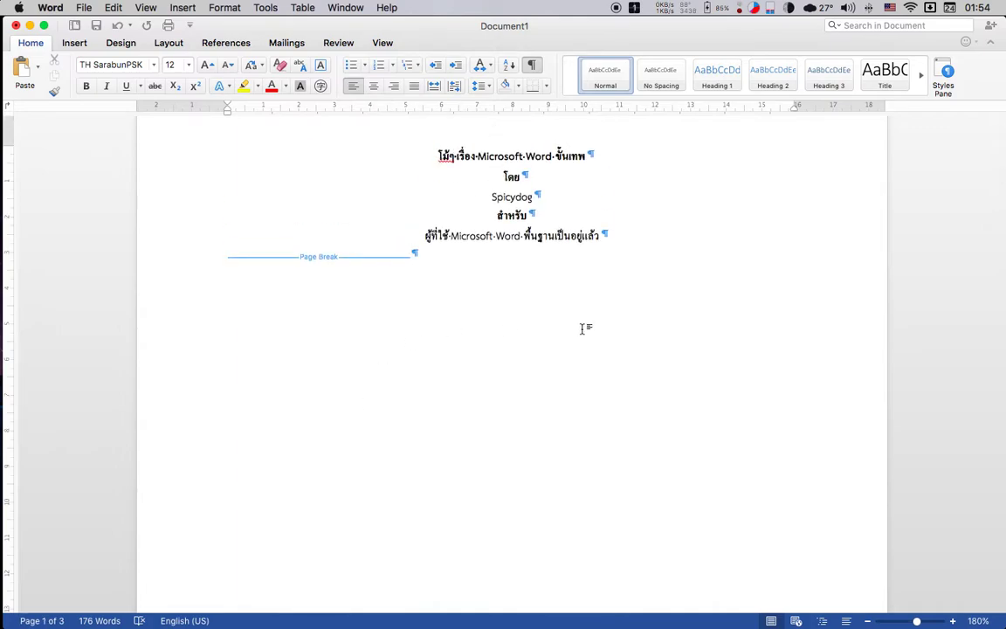
pyautogui.press('super+Return')
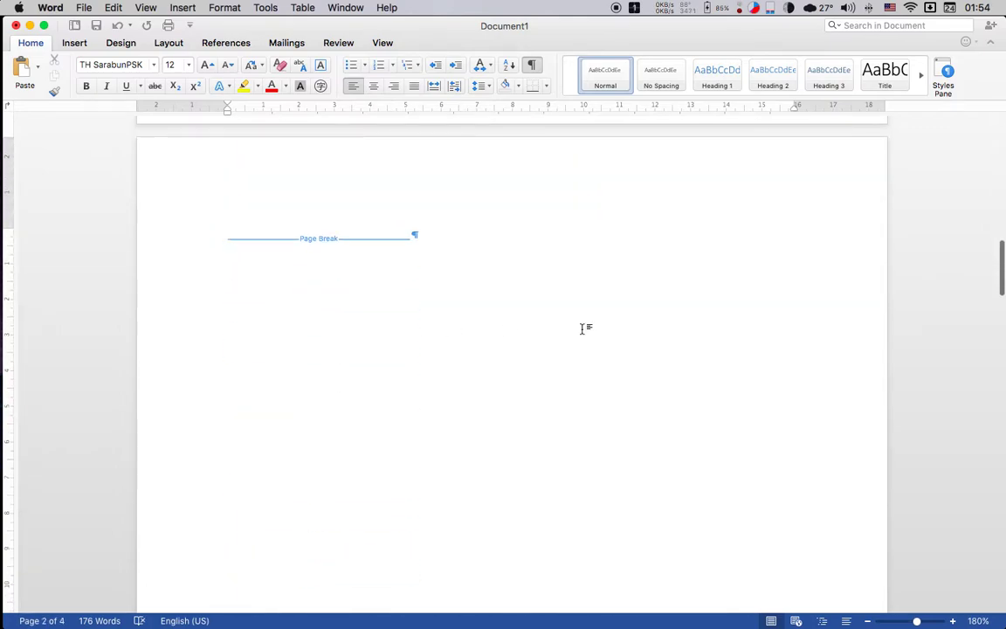
# Step: Type 'Table of Content' on a new line above the page break on page 2
pyautogui.press('Return')
pyautogui.press('Up')
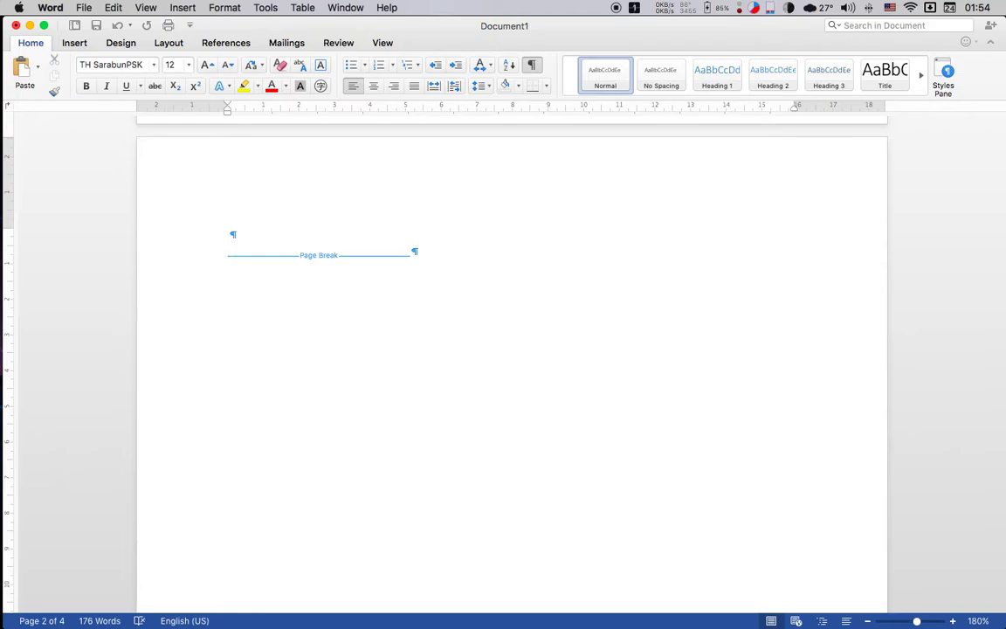
pyautogui.write('Th')
pyautogui.press('BackSpace')
pyautogui.press('BackSpace')
pyautogui.write('Tab')
pyautogui.write('le of Content')
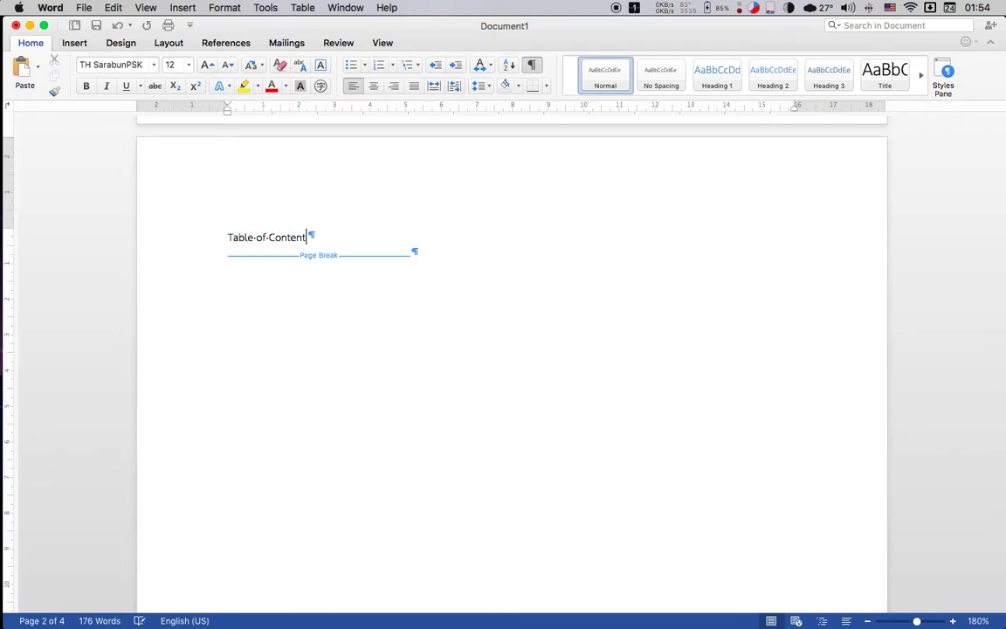
# Step: Format the 'Table of Content' line in the Title style and centre it
pyautogui.press('super+e')
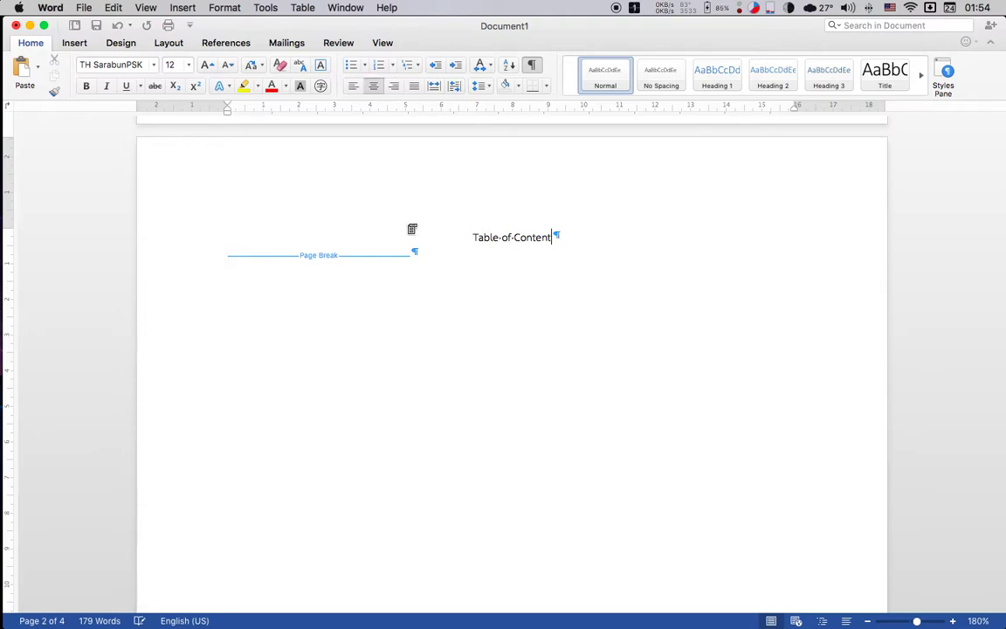
pyautogui.tripleClick(410, 236)
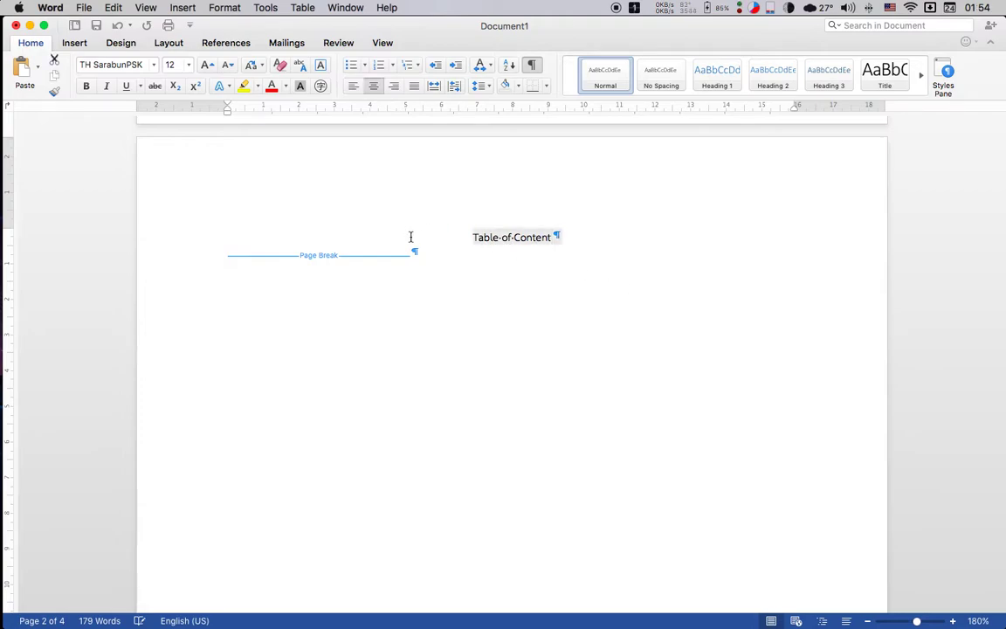
pyautogui.click(873, 77)
pyautogui.click(492, 252)
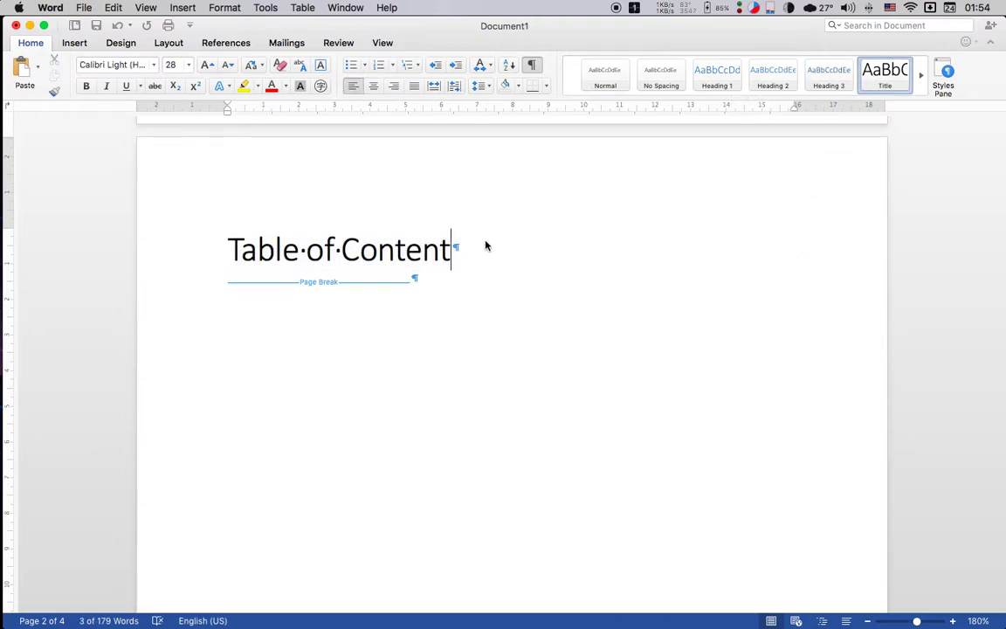
pyautogui.press('super+e')
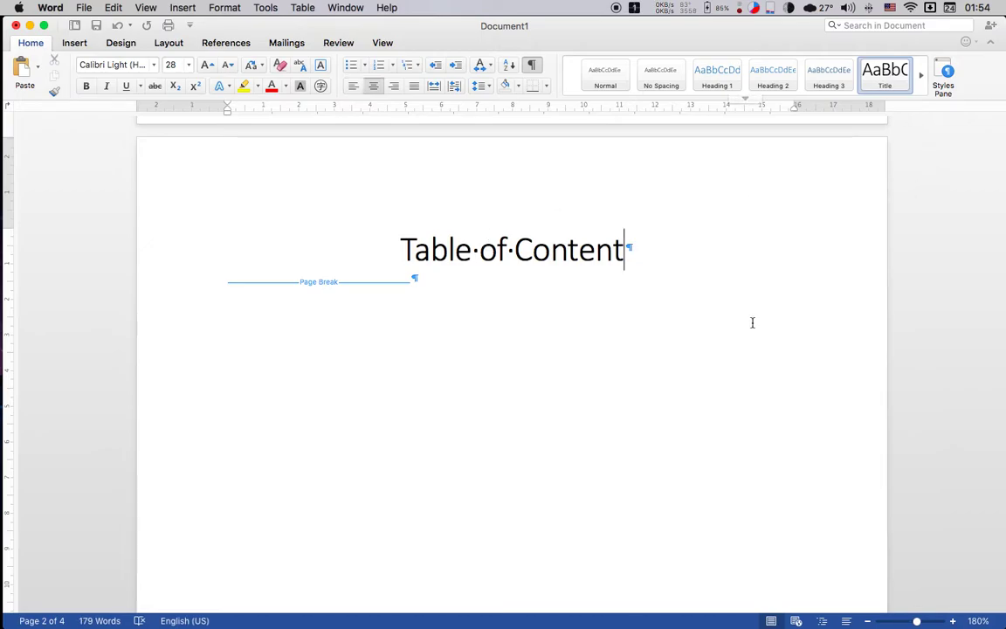
pyautogui.scroll(5, 752, 321)
pyautogui.scroll(2, 752, 321)
# Step: Apply the Title style to the Thai title line on page 1 and centre it
pyautogui.moveTo(419, 216); pyautogui.dragTo(696, 220)
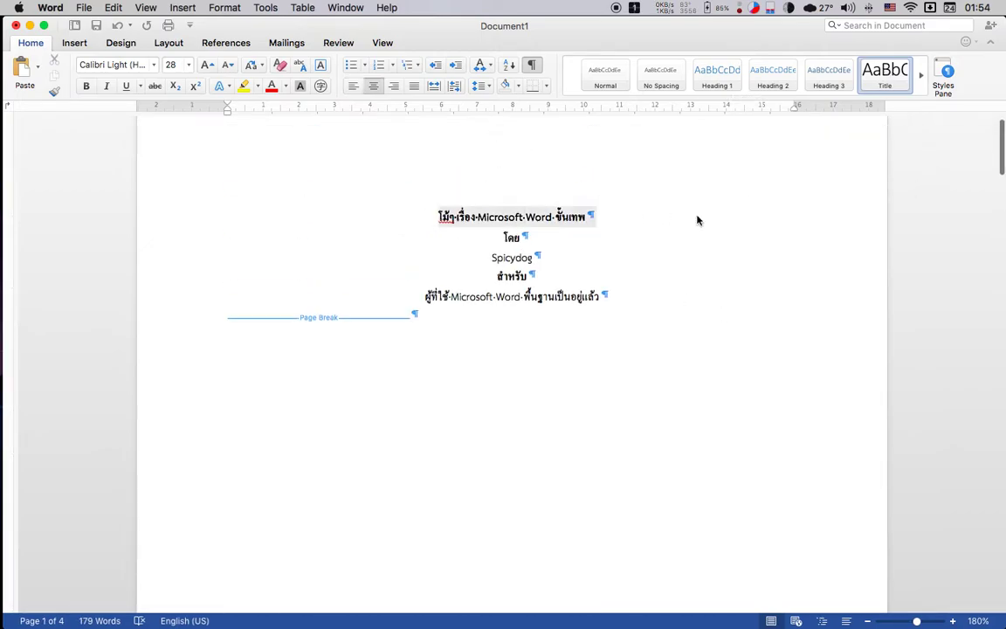
pyautogui.click(884, 74)
pyautogui.press('super+e')
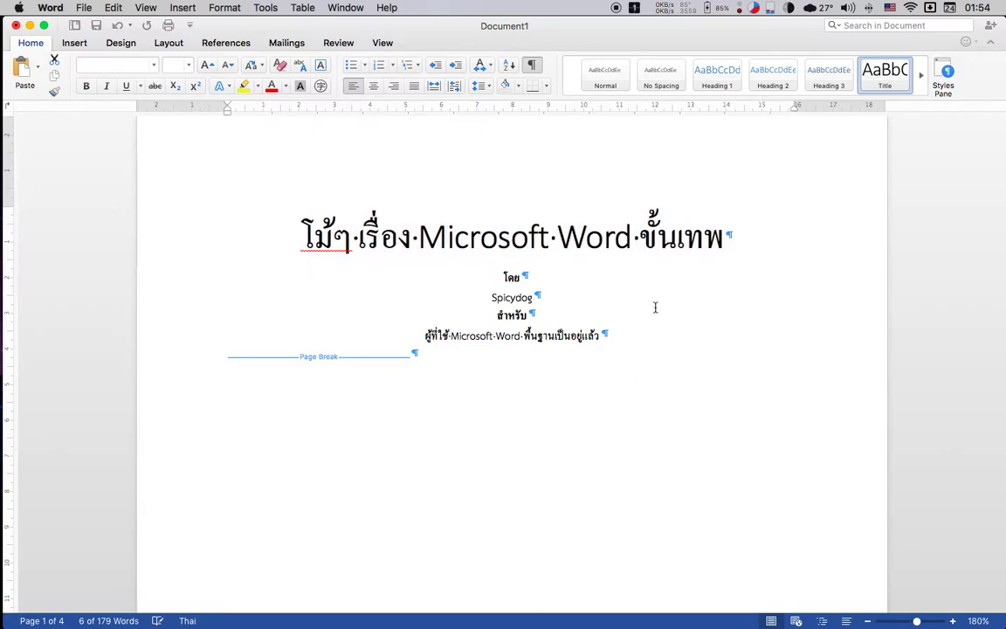
pyautogui.click(689, 297)
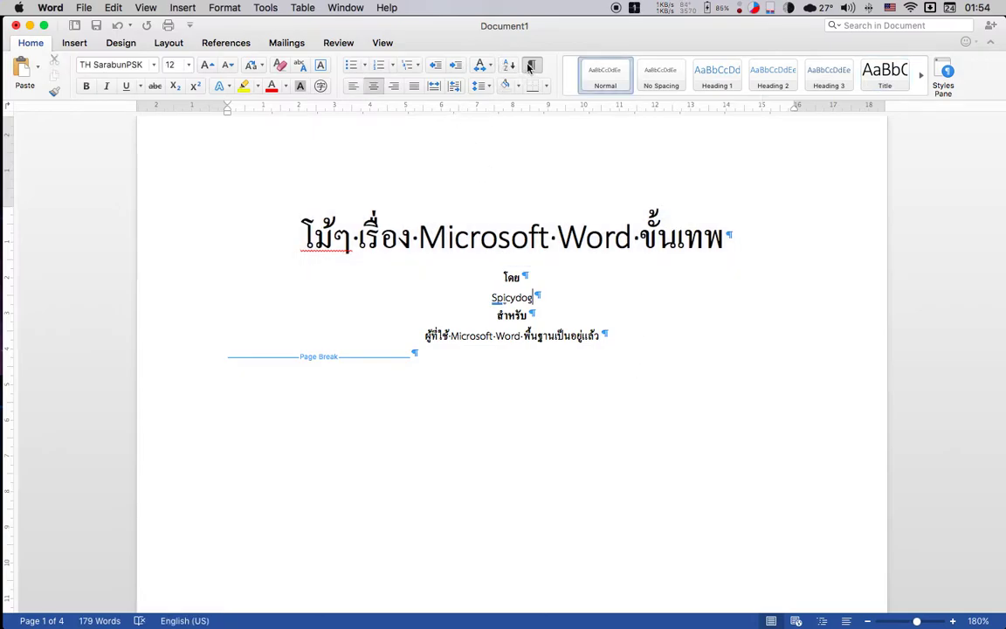
pyautogui.press('super+8')
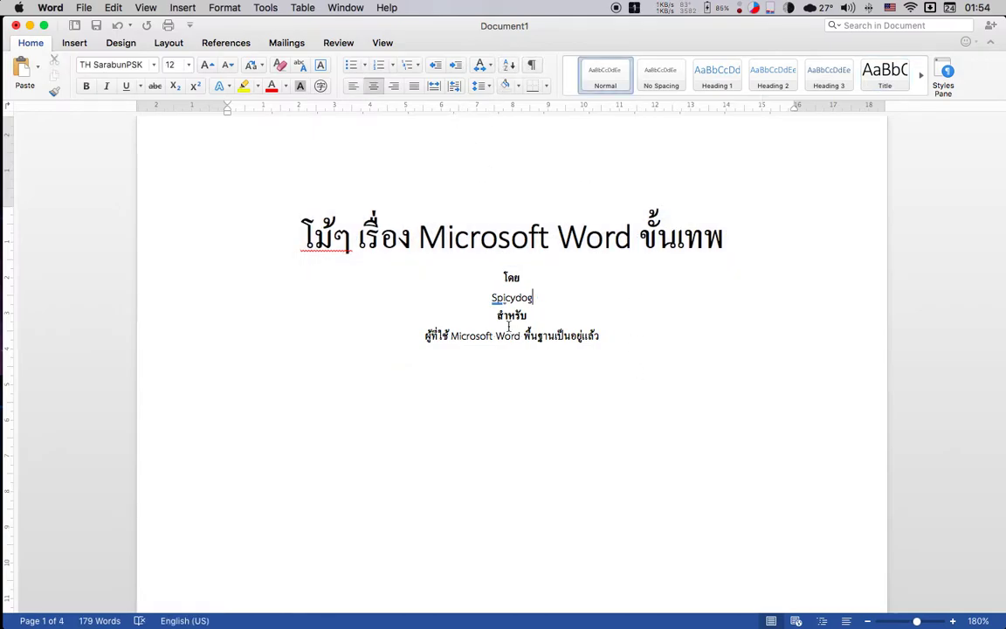
# Step: Enlarge the four lines under the Thai title from 12 to 14 pt
pyautogui.moveTo(622, 349)
pyautogui.mouseDown()
pyautogui.moveTo(478, 284)
pyautogui.moveTo(628, 337)
pyautogui.mouseUp()
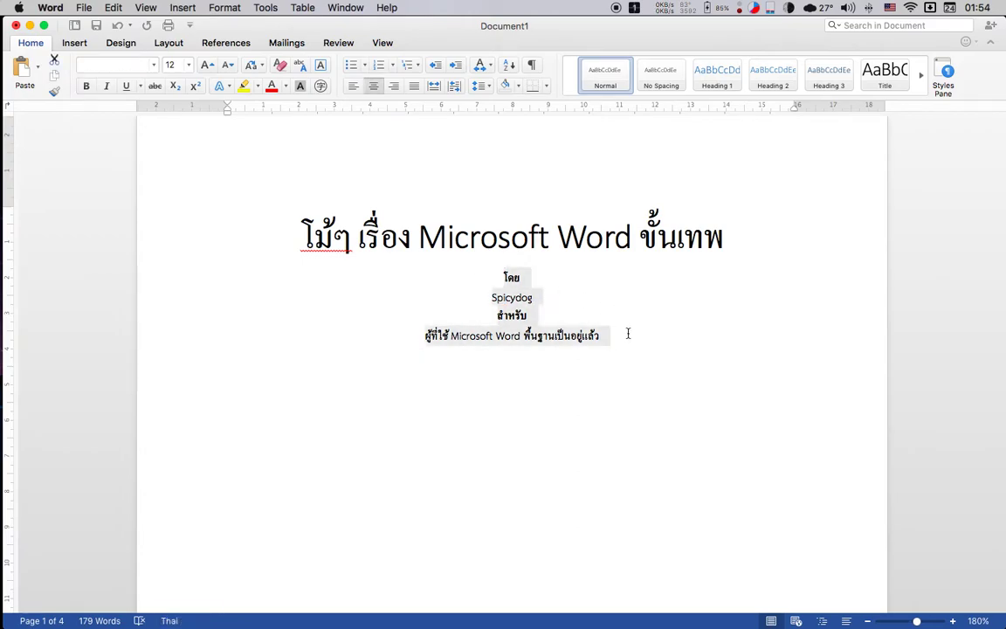
pyautogui.press('super+shift+period')
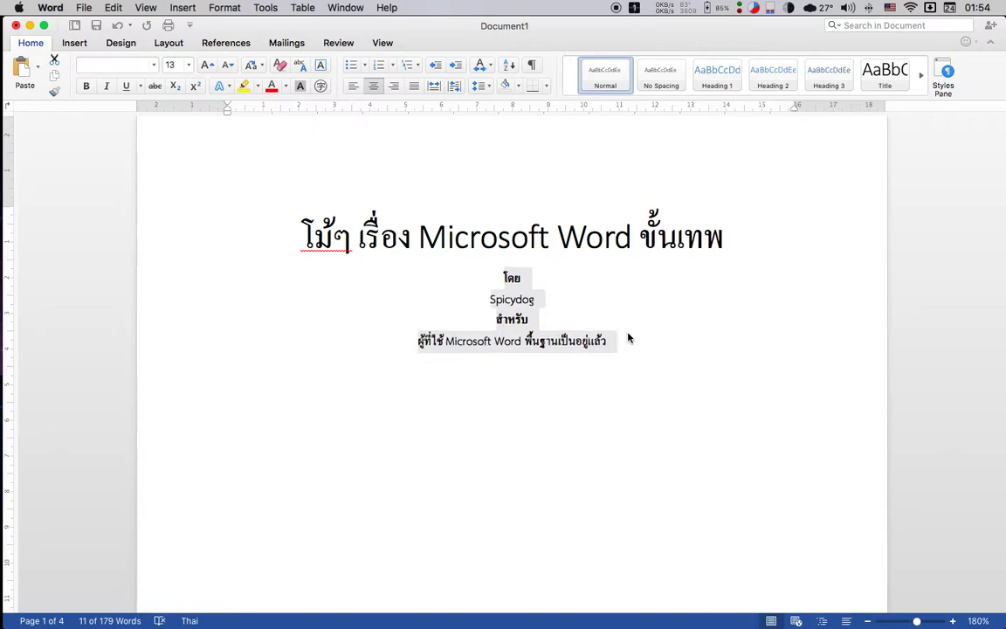
pyautogui.click(532, 65)
pyautogui.scroll(-10, 573, 251)
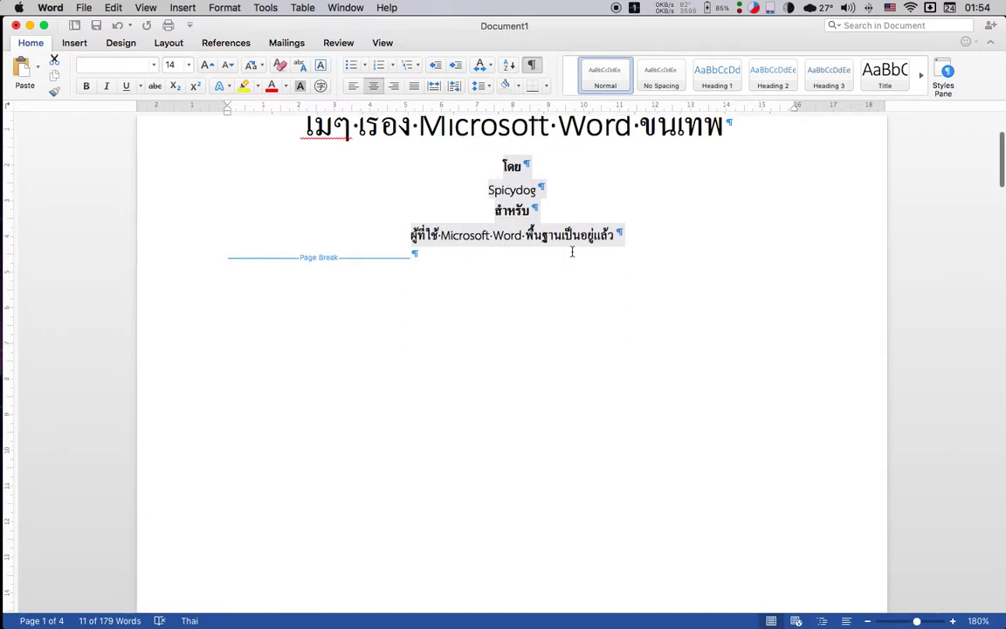
pyautogui.click(630, 215)
# Step: Correct the heading to 'Table of Contents' and insert a Classic automatic table of contents below it
pyautogui.click(672, 189)
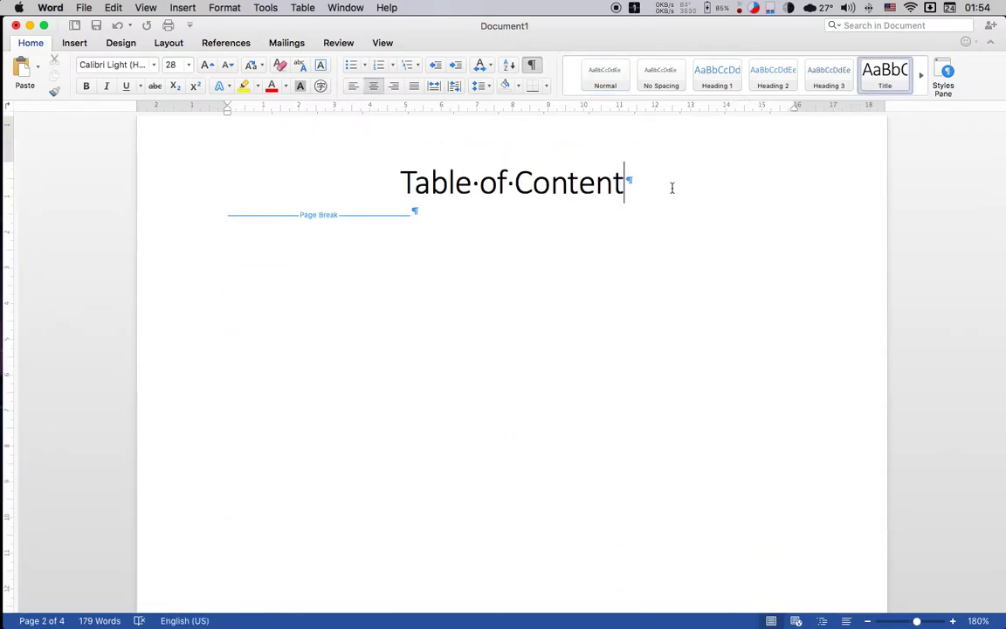
pyautogui.click(228, 212)
pyautogui.scroll(5, 384, 290)
pyautogui.scroll(-5, 384, 290)
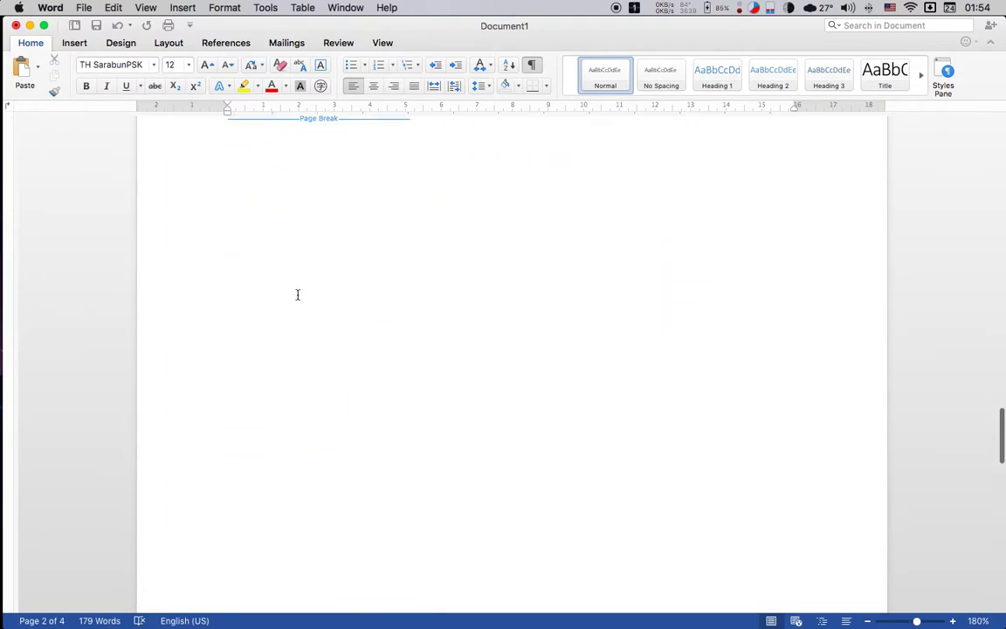
pyautogui.scroll(-5, 296, 294)
pyautogui.scroll(-5, 296, 294)
pyautogui.scroll(15, 298, 295)
pyautogui.scroll(5, 298, 295)
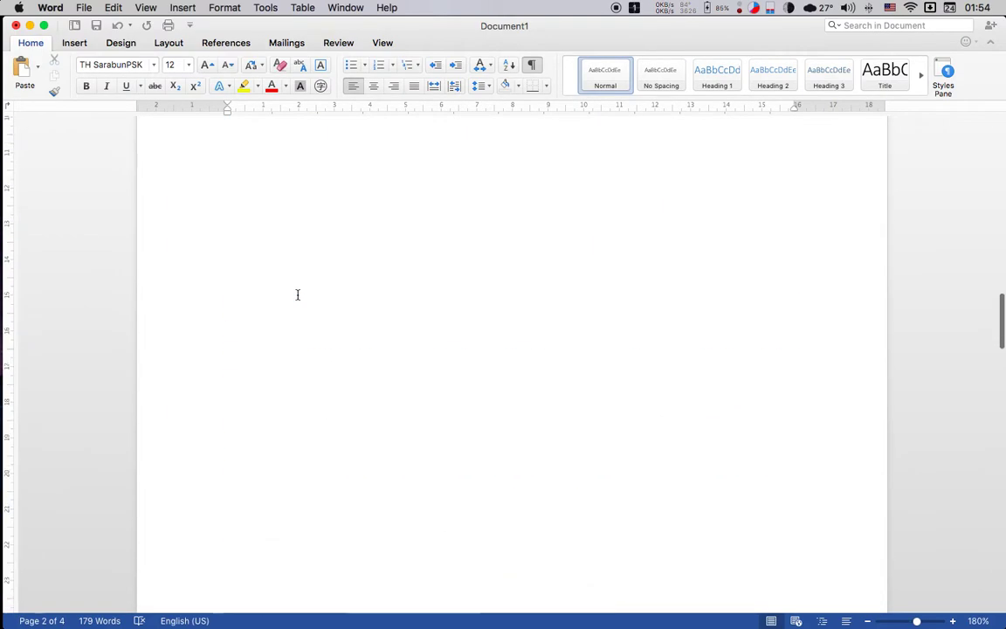
pyautogui.scroll(5, 298, 295)
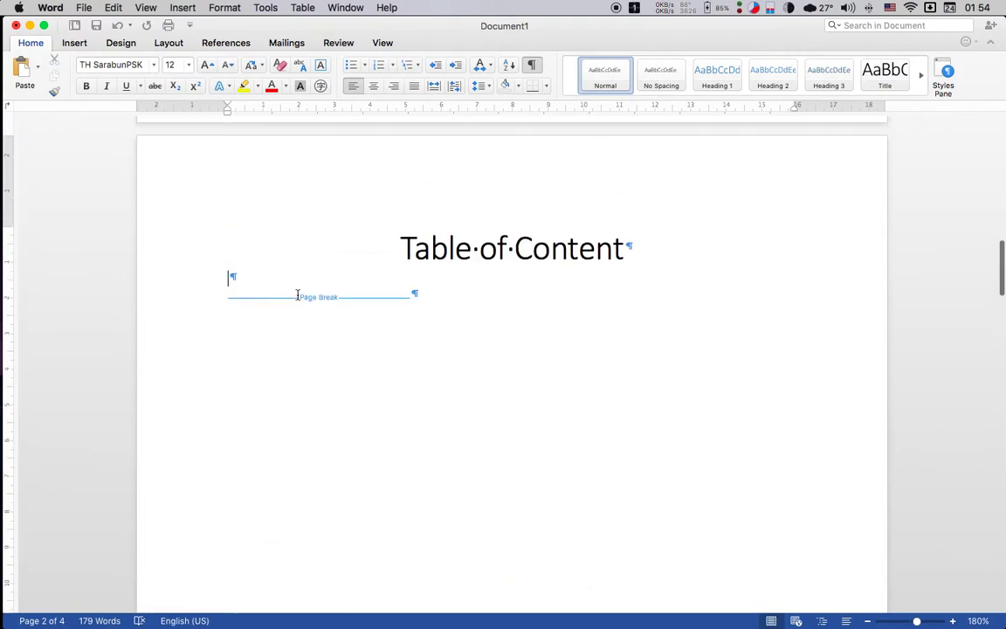
pyautogui.click(208, 44)
pyautogui.click(208, 44)
pyautogui.click(208, 43)
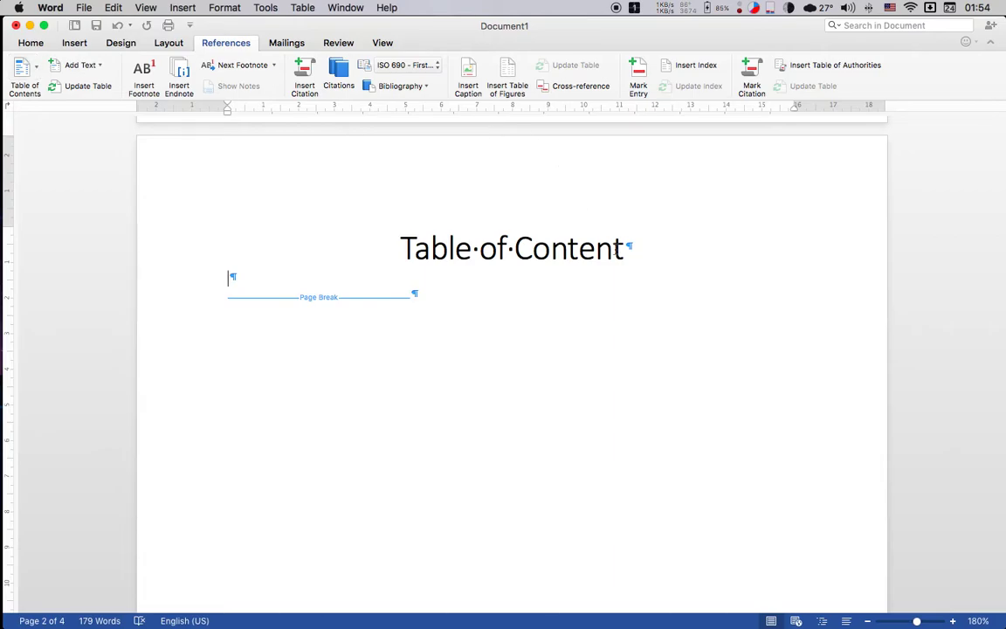
pyautogui.write('s')
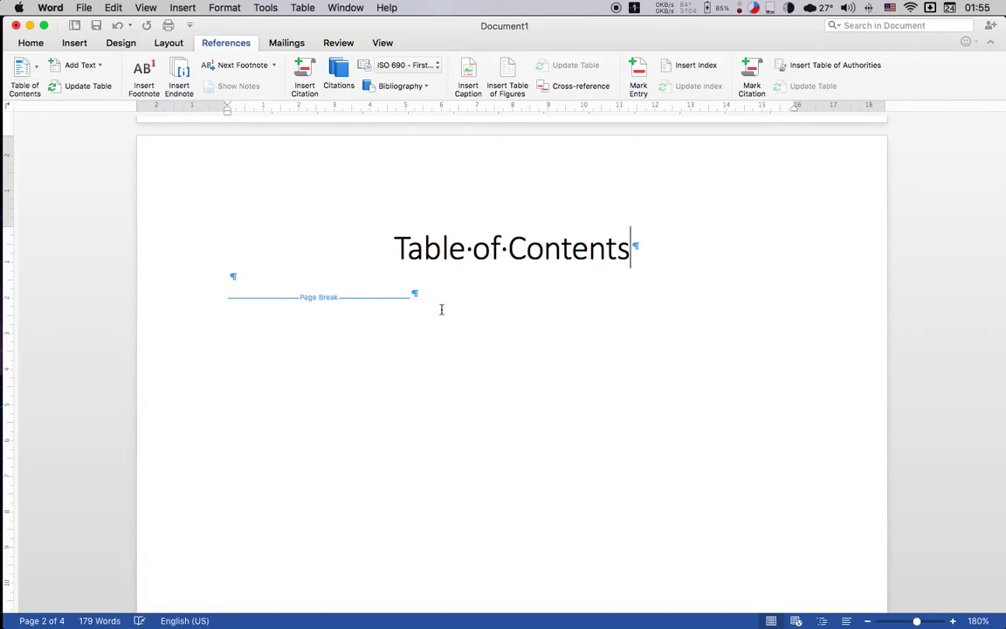
pyautogui.click(22, 70)
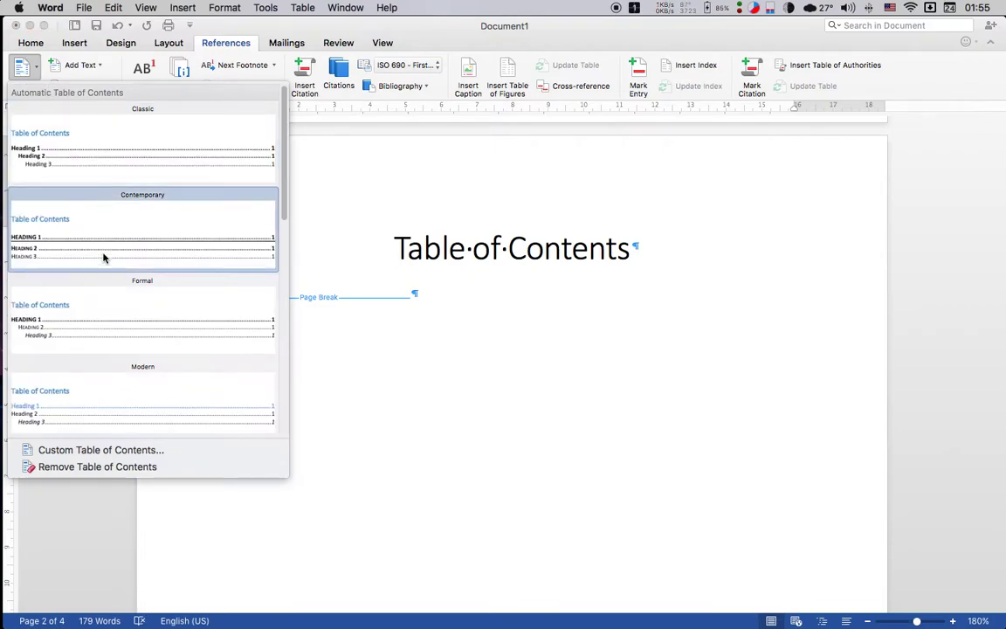
pyautogui.click(123, 171)
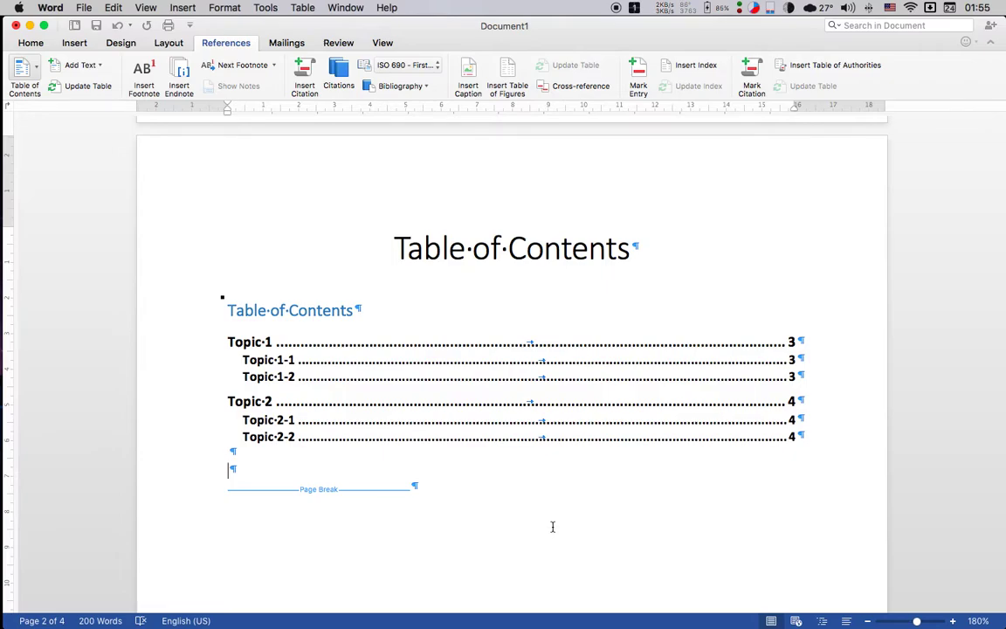
# Step: Insert a page break after Topic 2-1 and remove the empty bullet line so Topic 2-2 starts page 5
pyautogui.scroll(-1, 552, 527)
pyautogui.scroll(-3, 552, 527)
pyautogui.scroll(-5, 552, 527)
pyautogui.scroll(-5, 552, 527)
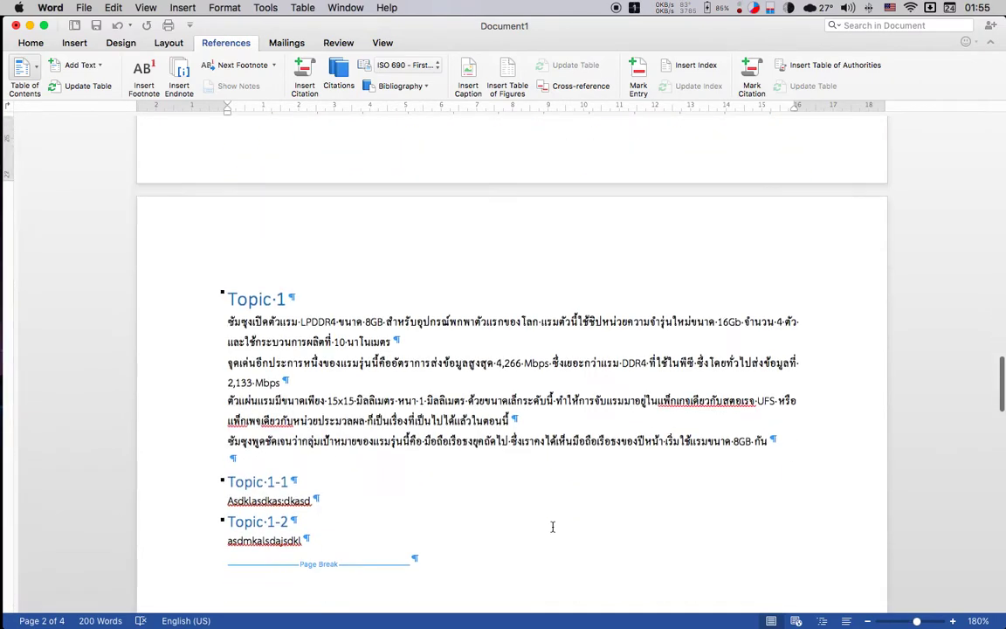
pyautogui.scroll(-3, 551, 527)
pyautogui.scroll(2, 480, 477)
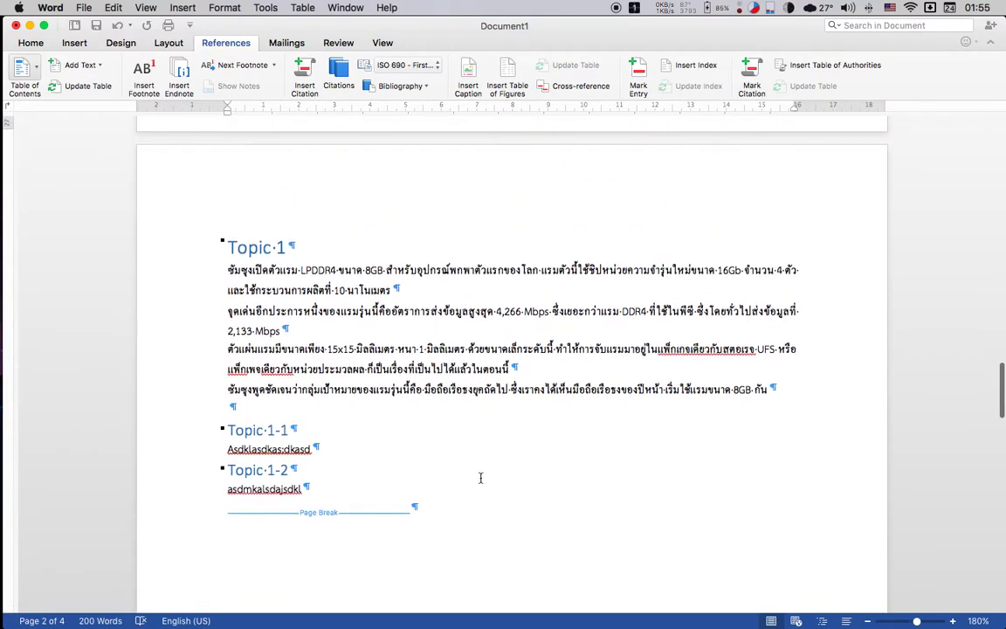
pyautogui.scroll(5, 479, 449)
pyautogui.scroll(-3, 478, 449)
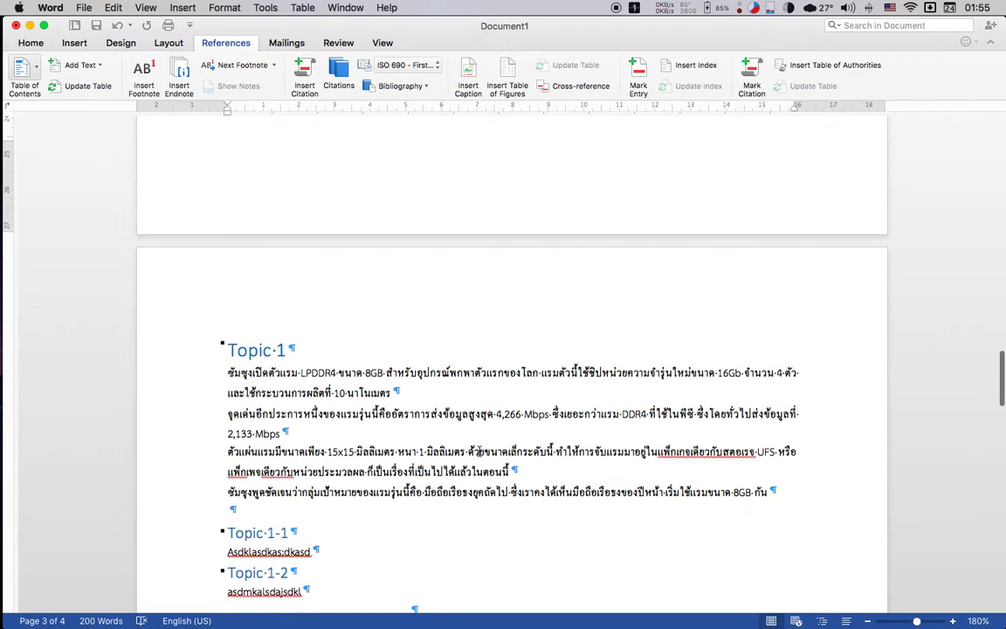
pyautogui.scroll(-5, 479, 449)
pyautogui.scroll(-5, 478, 449)
pyautogui.scroll(-1, 480, 449)
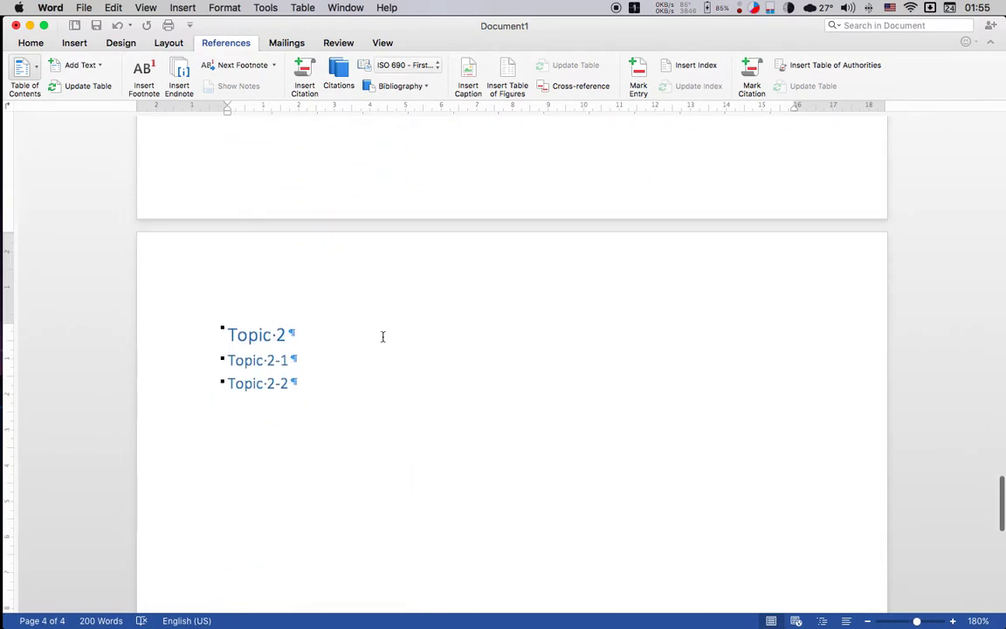
pyautogui.scroll(5, 388, 340)
pyautogui.scroll(2, 389, 341)
pyautogui.scroll(-1, 390, 340)
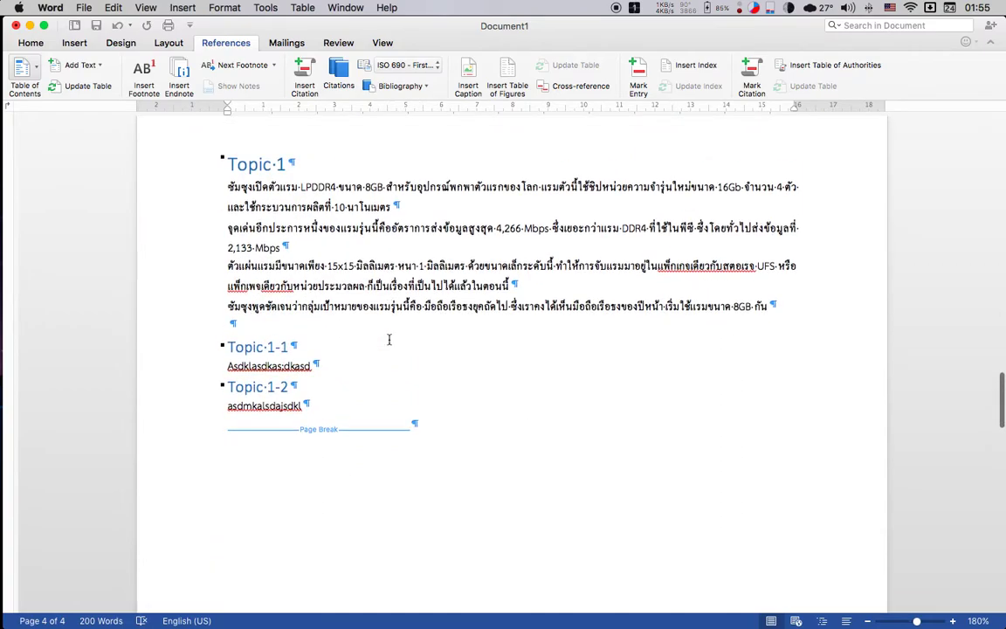
pyautogui.scroll(-5, 389, 340)
pyautogui.scroll(-5, 389, 340)
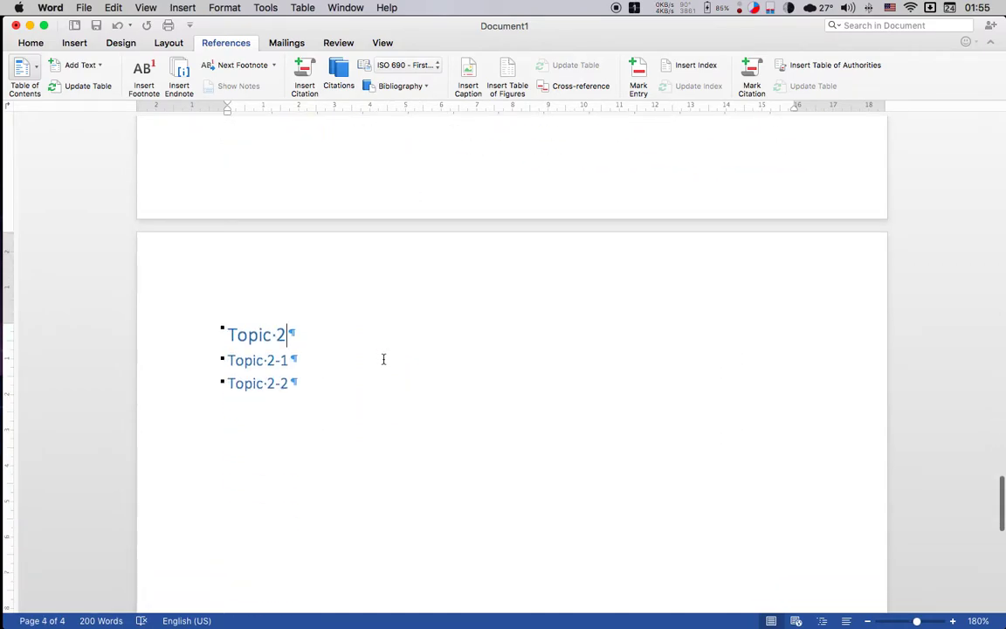
pyautogui.click(382, 359)
pyautogui.press('super+Return')
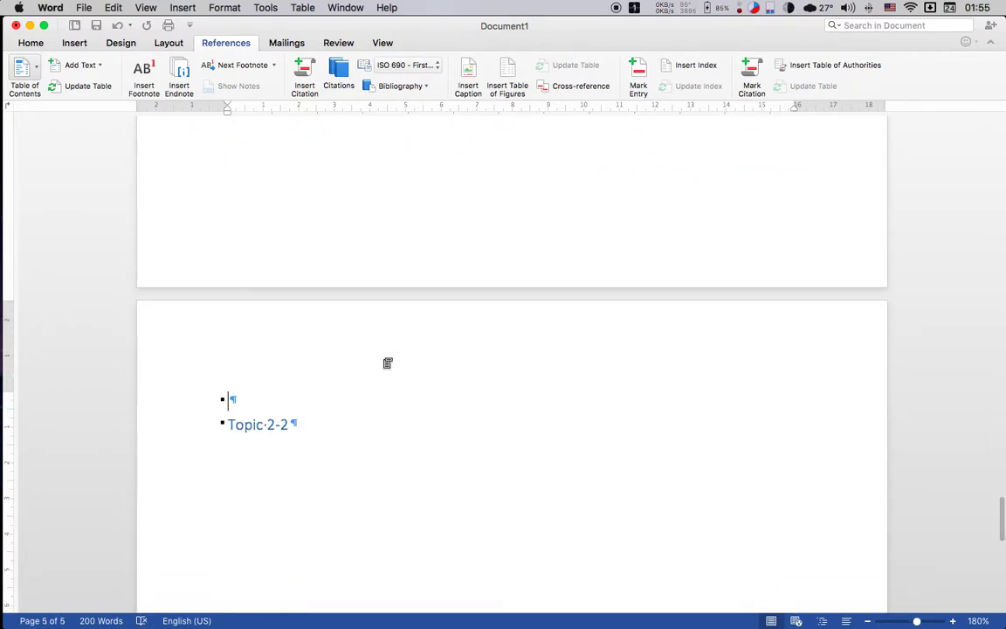
pyautogui.press('Delete')
pyautogui.scroll(10, 388, 363)
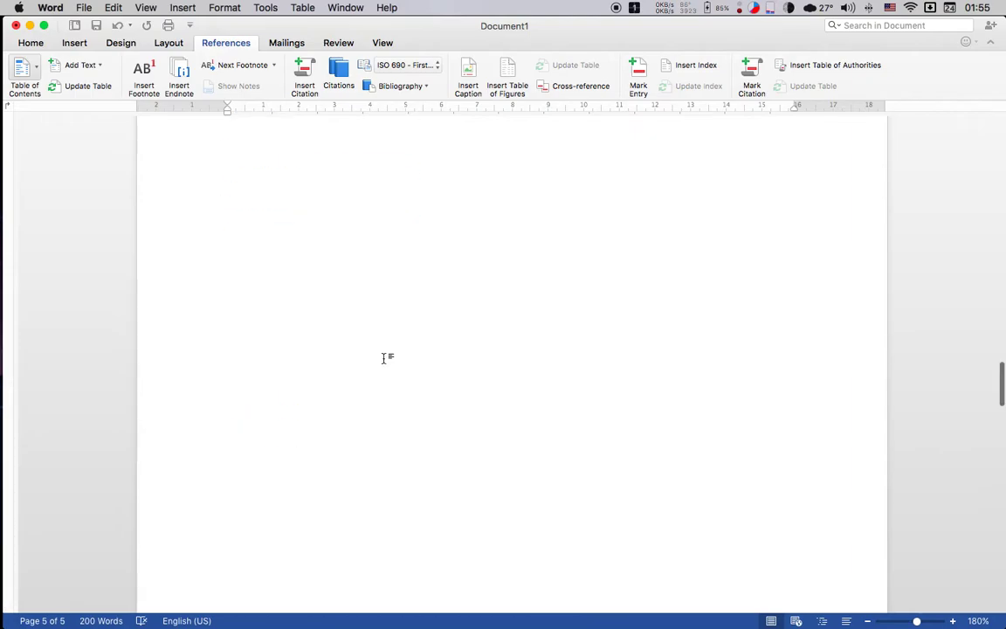
pyautogui.scroll(10, 388, 363)
pyautogui.scroll(-2, 385, 363)
# Step: Update the entire table of contents so Topic 2-2 shows page 5, then follow the Topic 1-1 entry
pyautogui.rightClick(386, 358)
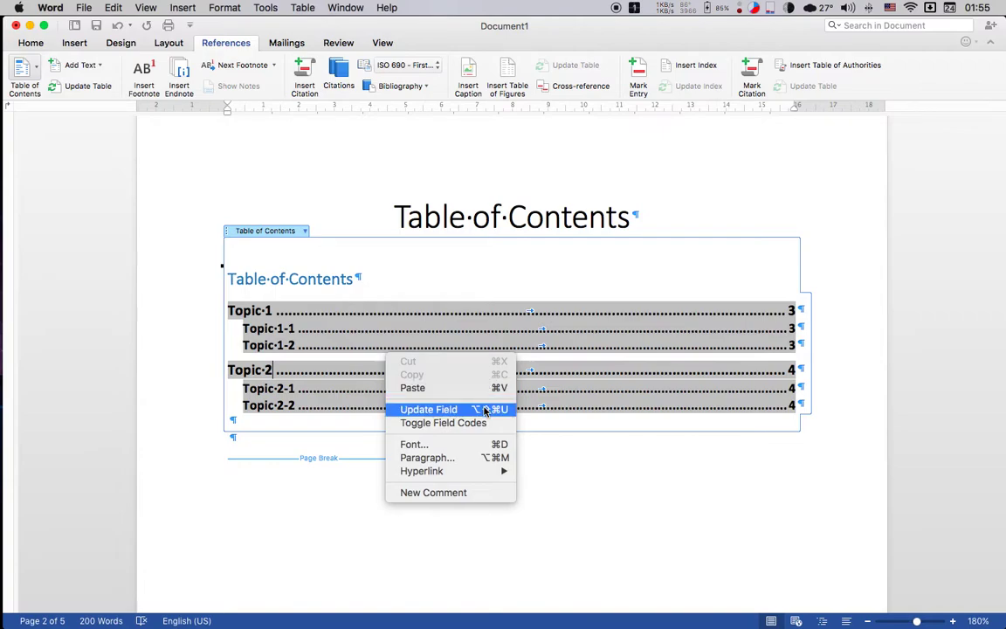
pyautogui.click(484, 411)
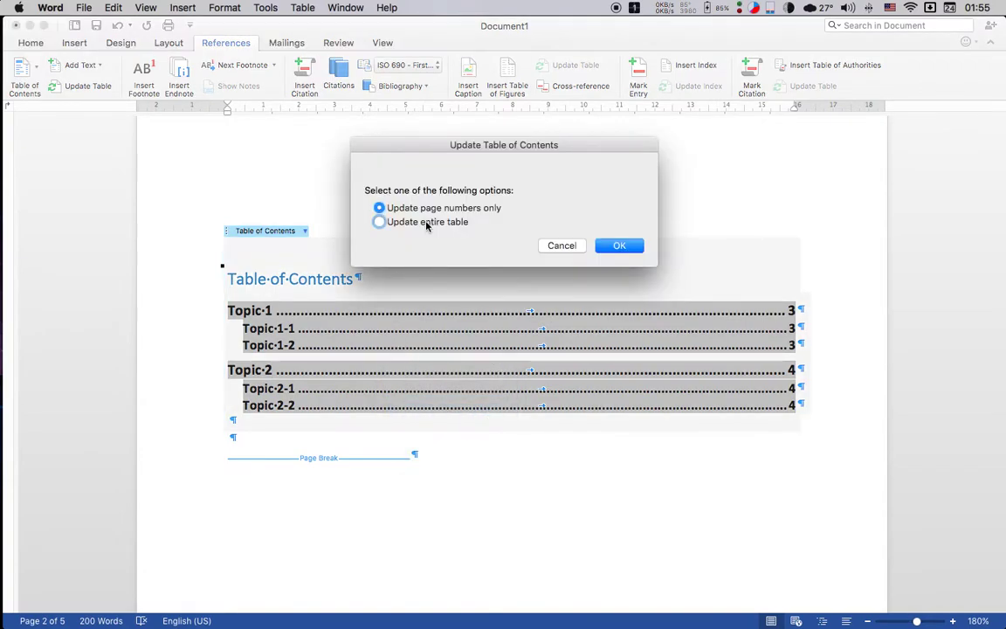
pyautogui.click(379, 222)
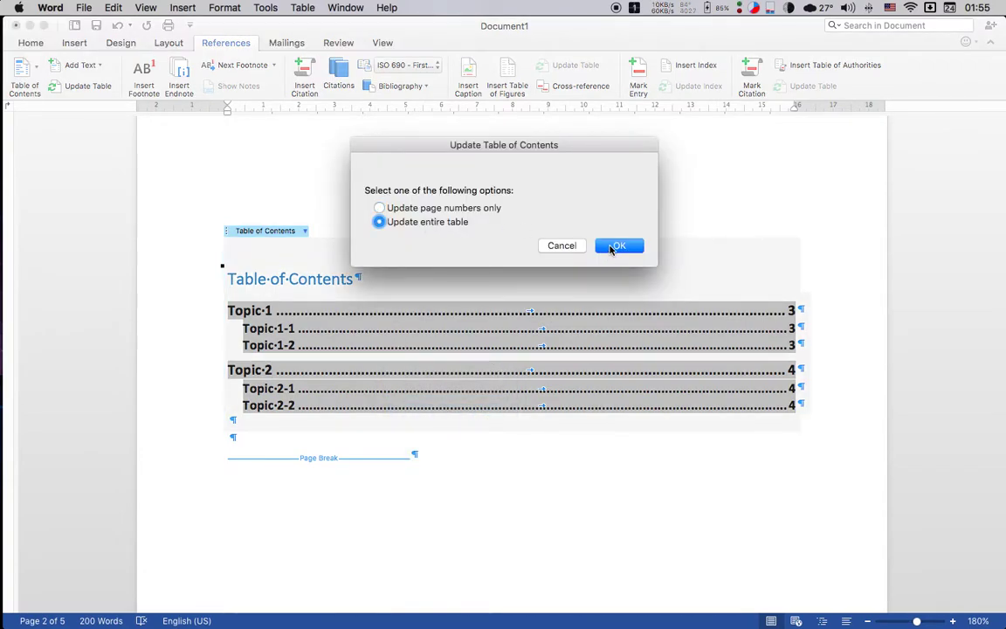
pyautogui.click(618, 246)
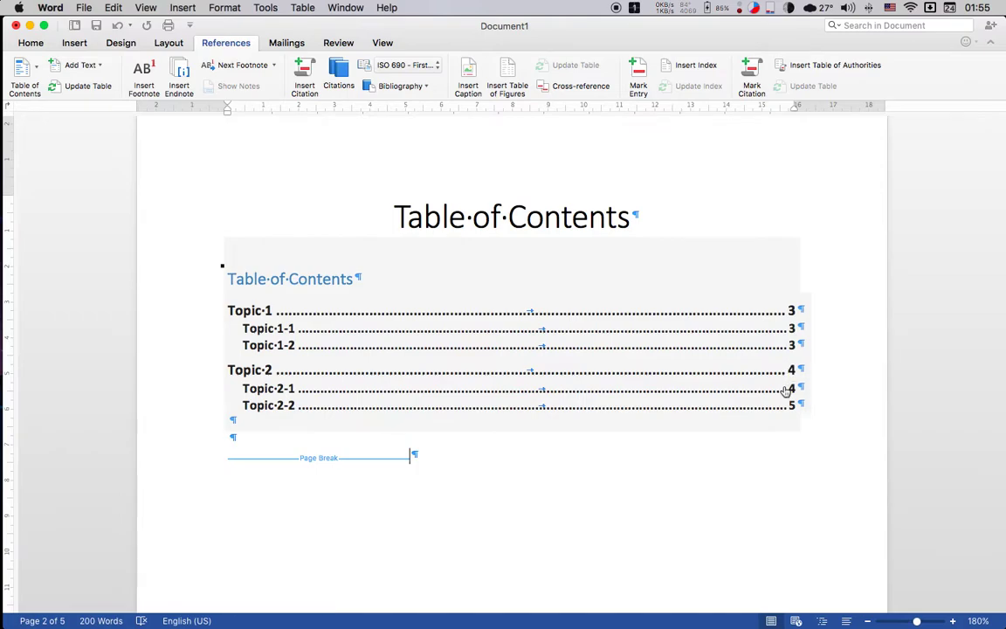
pyautogui.click(786, 390)
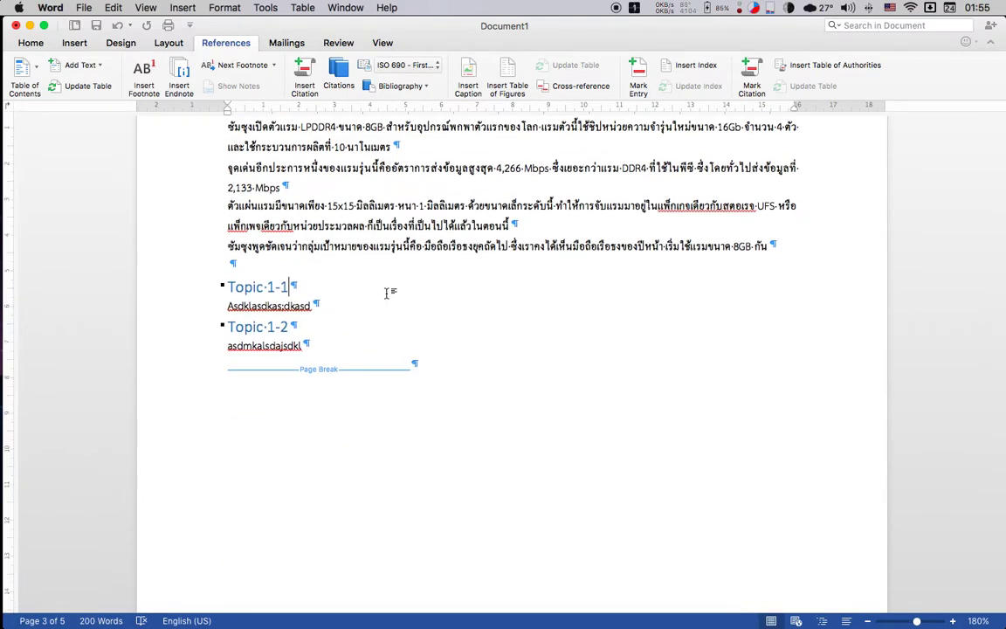
# Step: Add Topic 1-1-1 and Topic 1-1-2 lines under Topic 1-1 and style them Heading 3
pyautogui.press('Return')
pyautogui.write('Topic ')
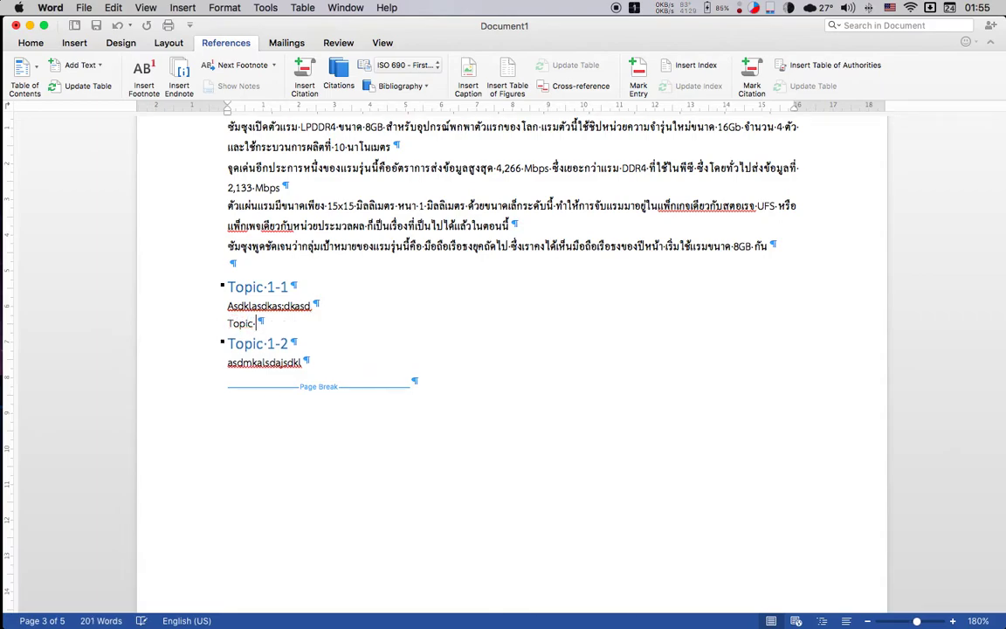
pyautogui.write('1-1')
pyautogui.write('-1')
pyautogui.press('super+c')
pyautogui.press('super+v')
pyautogui.press('BackSpace')
pyautogui.press('BackSpace')
pyautogui.write('2')
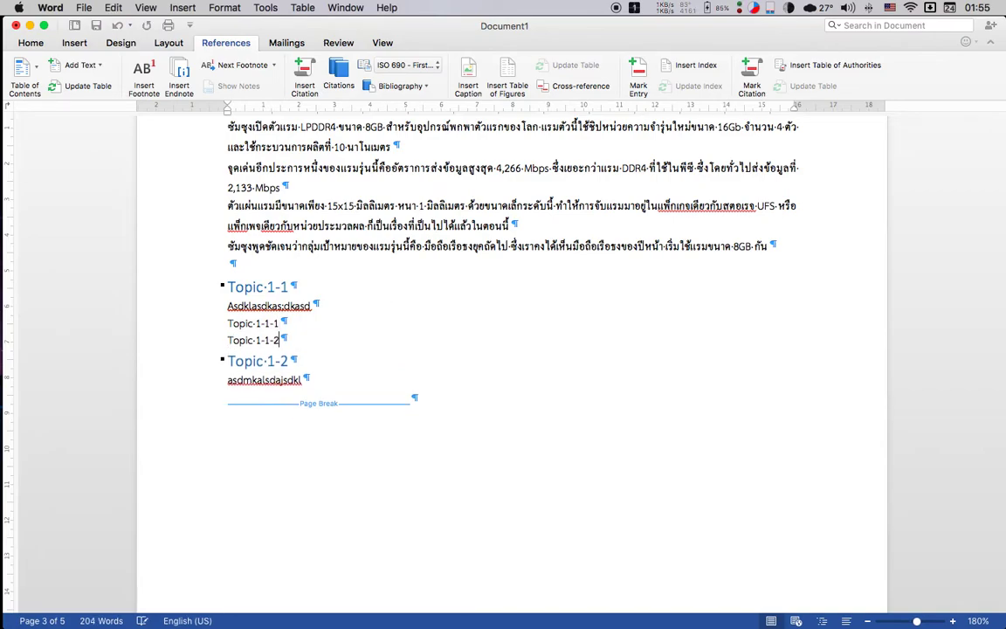
pyautogui.moveTo(283, 329); pyautogui.dragTo(227, 323)
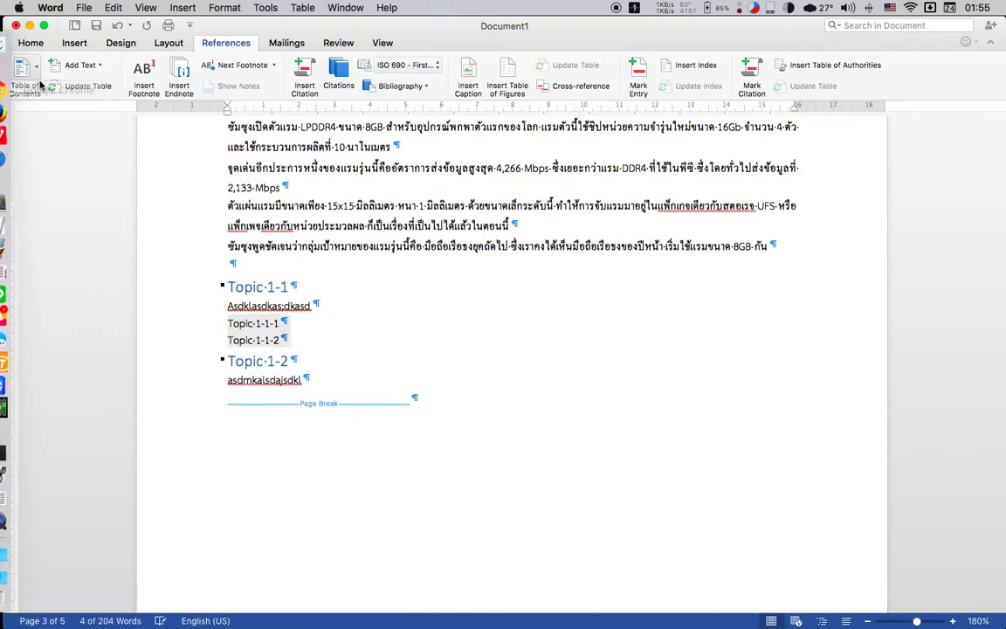
pyautogui.click(30, 43)
pyautogui.click(826, 74)
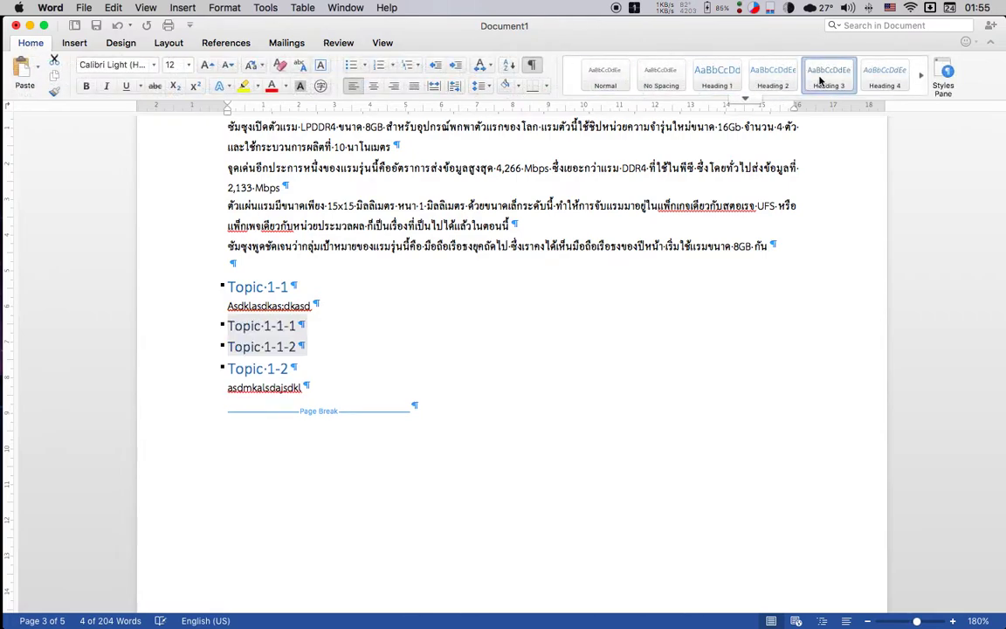
# Step: Add an 'Lv 3' body line below each of Topic 1-1-1 and Topic 1-1-2
pyautogui.click(332, 325)
pyautogui.press('Return')
pyautogui.write('asd')
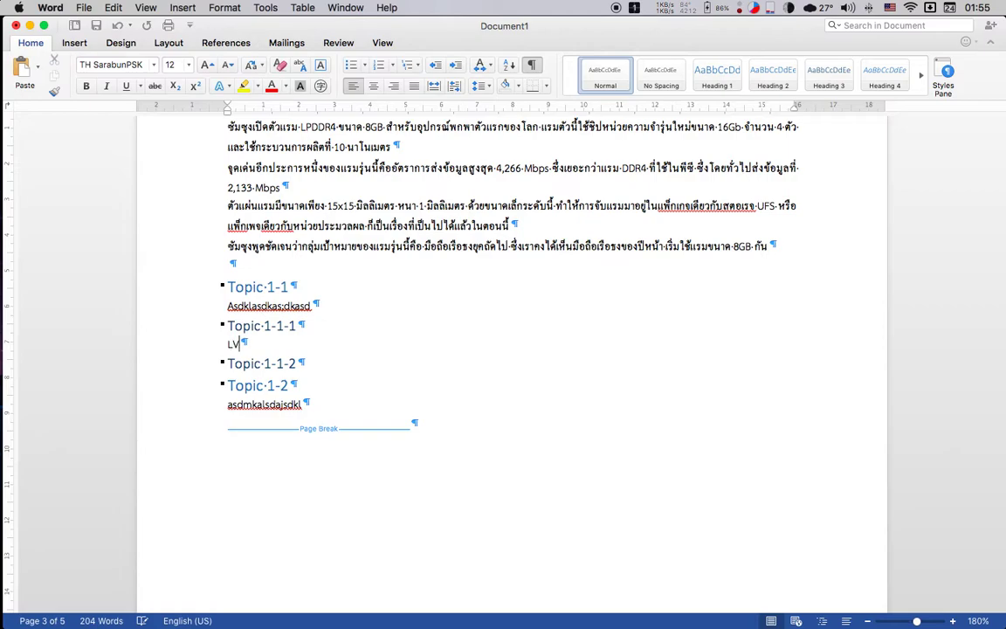
pyautogui.press('BackSpace')
pyautogui.write('v')
pyautogui.write('-3')
pyautogui.click(297, 363)
pyautogui.press('Return')
pyautogui.write('Lb')
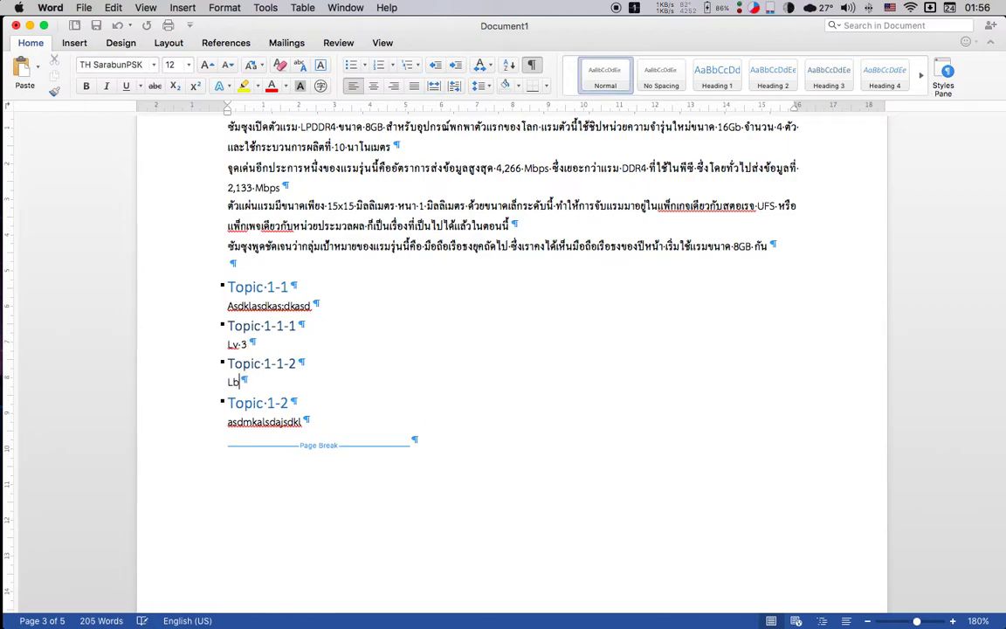
pyautogui.press('BackSpace')
pyautogui.write('v-3')
# Step: Update the entire table of contents so Topic 1-1-1 and Topic 1-1-2 appear as third-level entries on page 3
pyautogui.scroll(2, 364, 345)
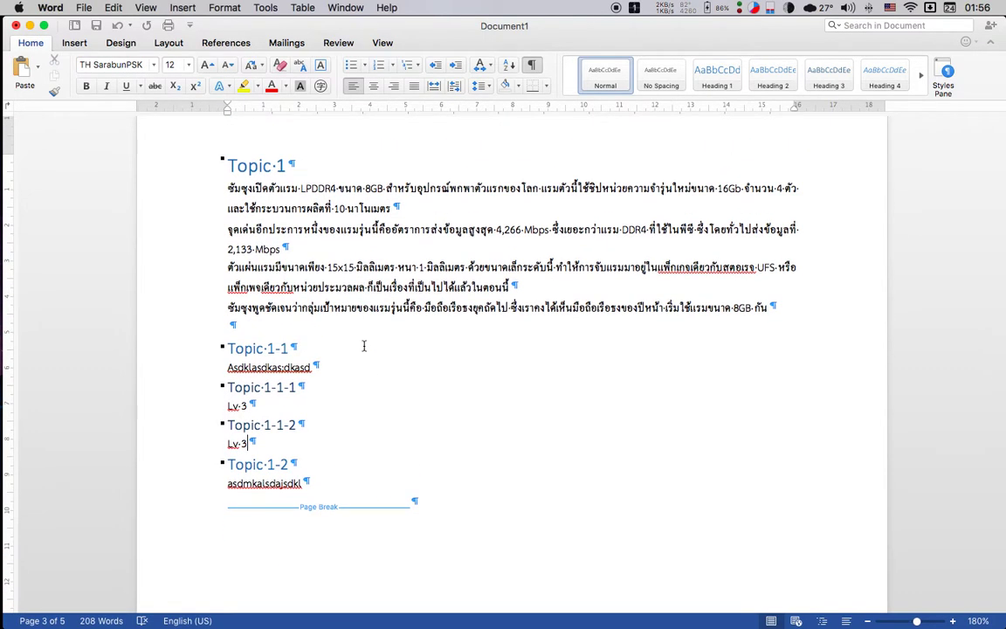
pyautogui.scroll(10, 364, 346)
pyautogui.scroll(5, 364, 345)
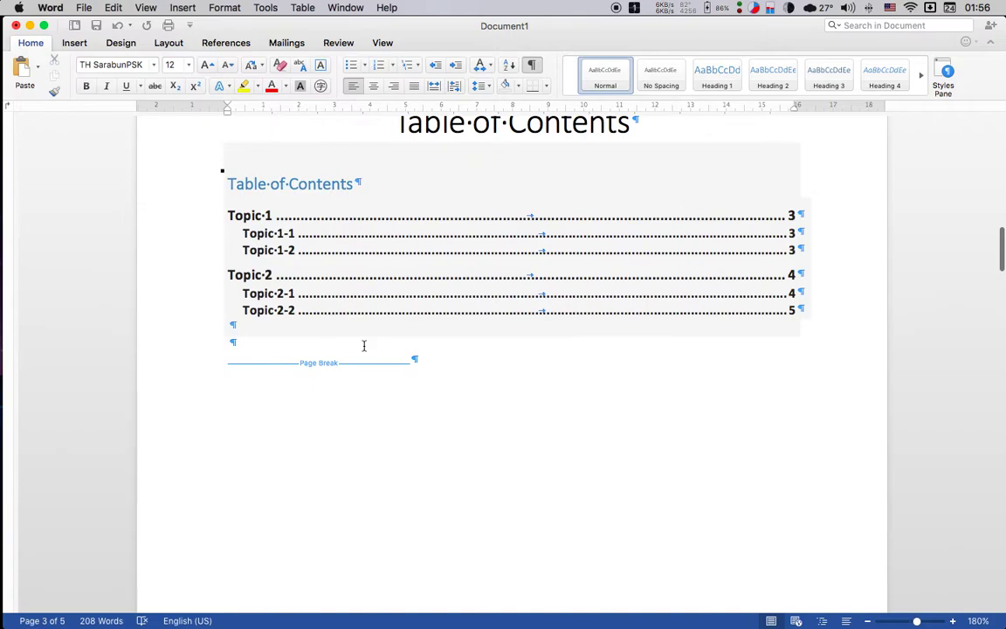
pyautogui.rightClick(428, 263)
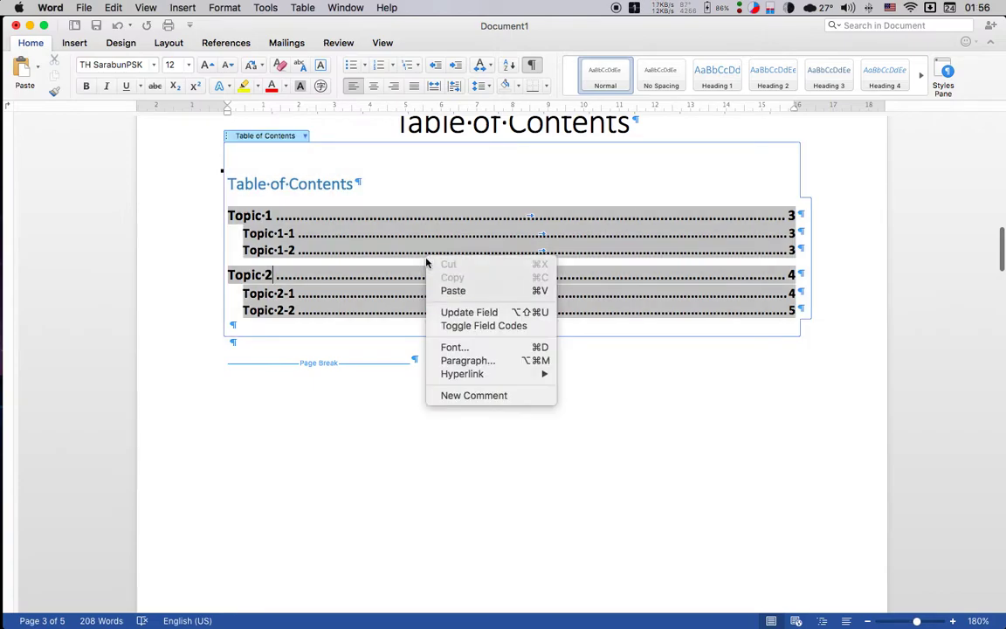
pyautogui.click(525, 312)
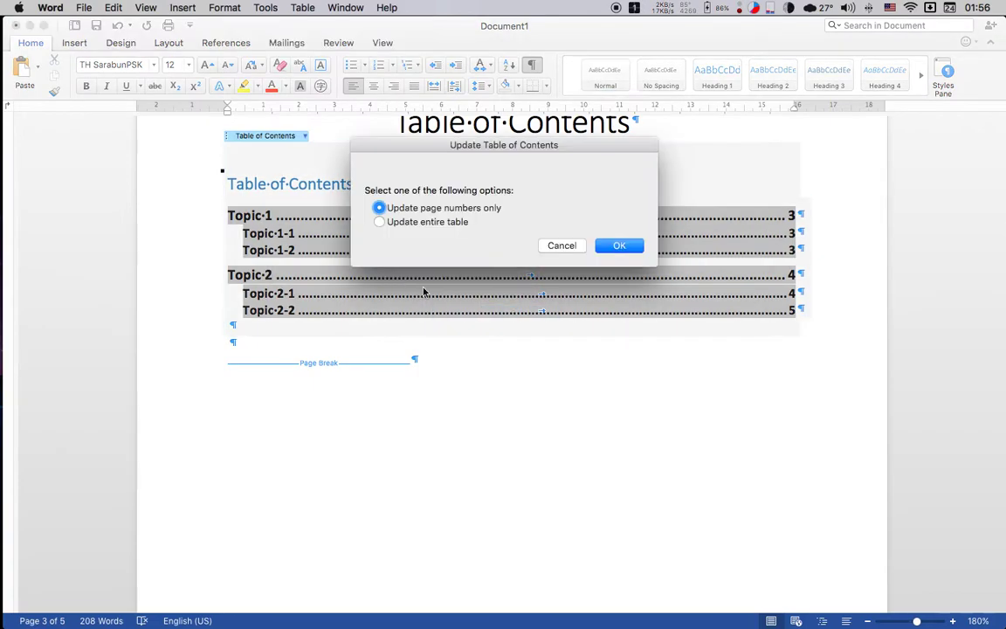
pyautogui.click(427, 222)
pyautogui.click(619, 245)
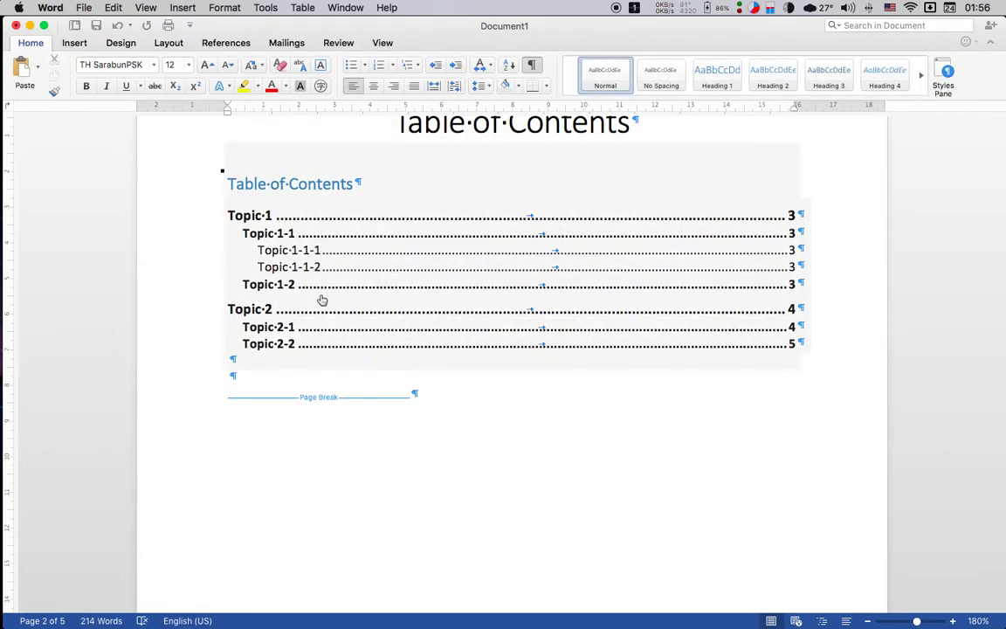
pyautogui.click(426, 518)
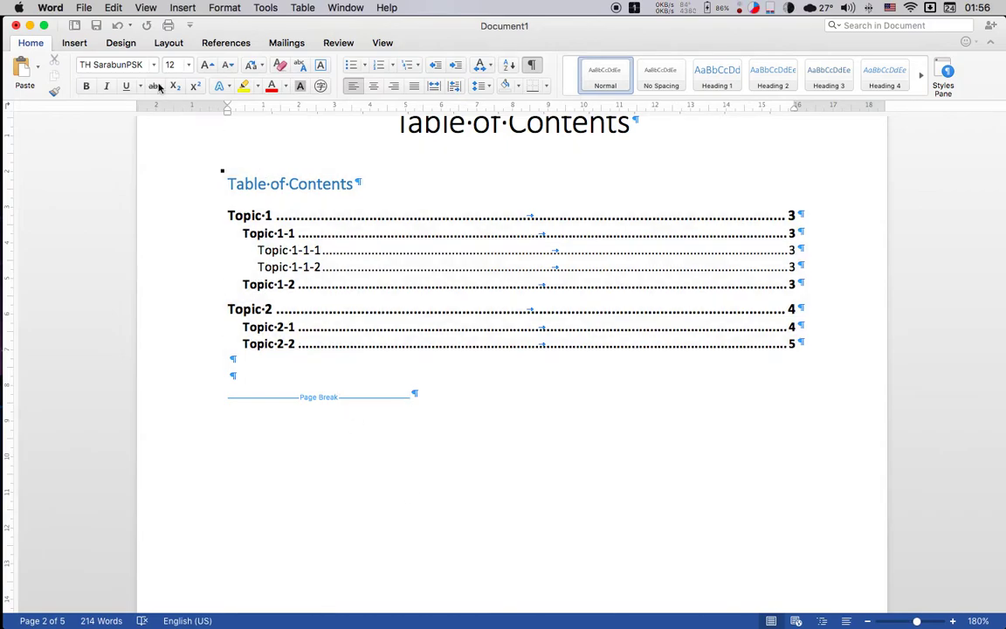
# Step: Replace the table of contents with a custom one set to Show levels 2
pyautogui.click(224, 43)
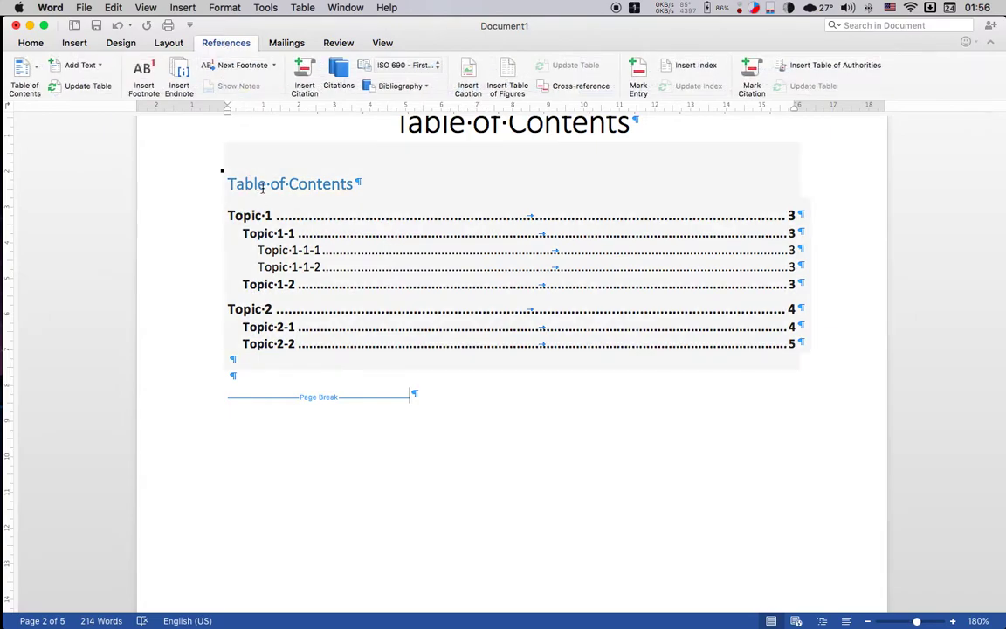
pyautogui.click(271, 183)
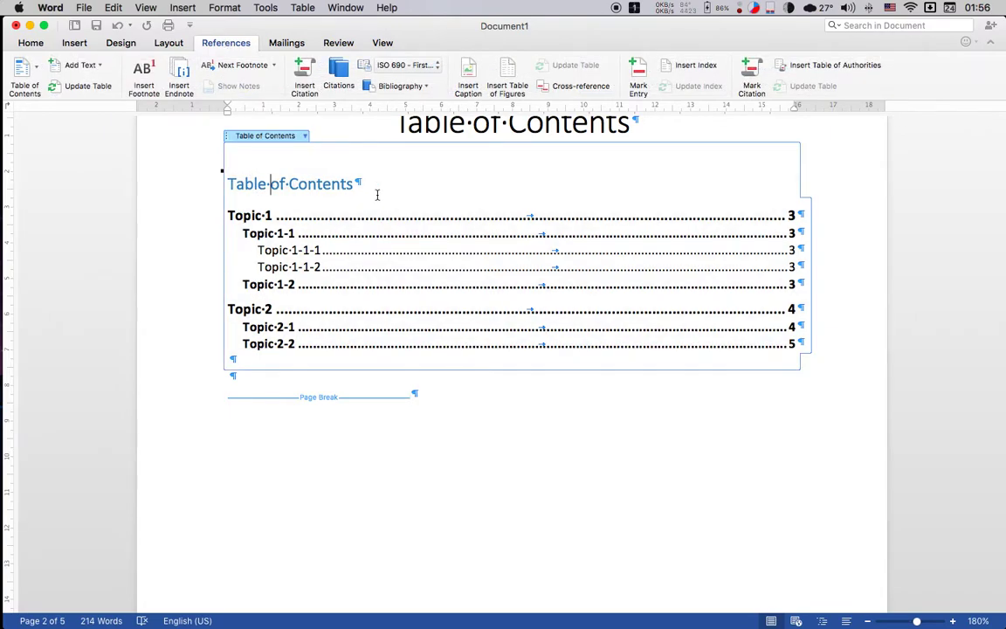
pyautogui.click(213, 178)
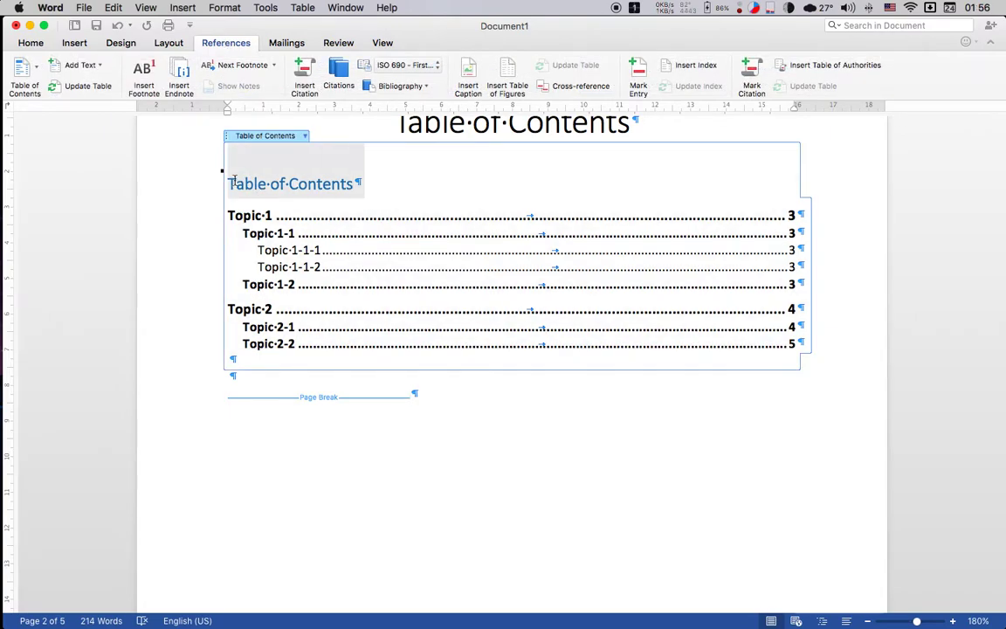
pyautogui.scroll(2, 442, 259)
pyautogui.click(433, 257)
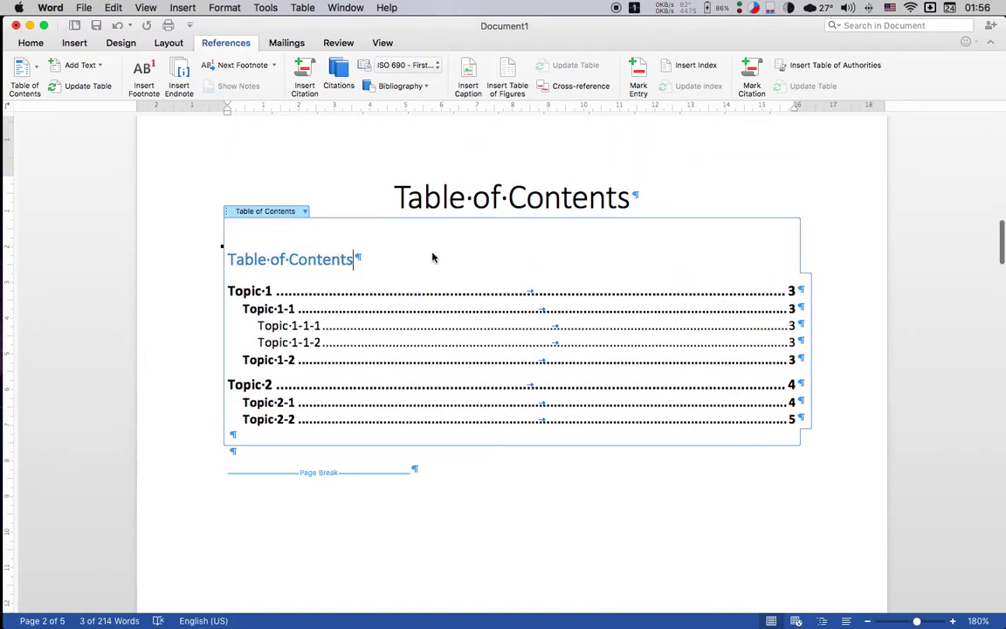
pyautogui.click(26, 79)
pyautogui.click(122, 448)
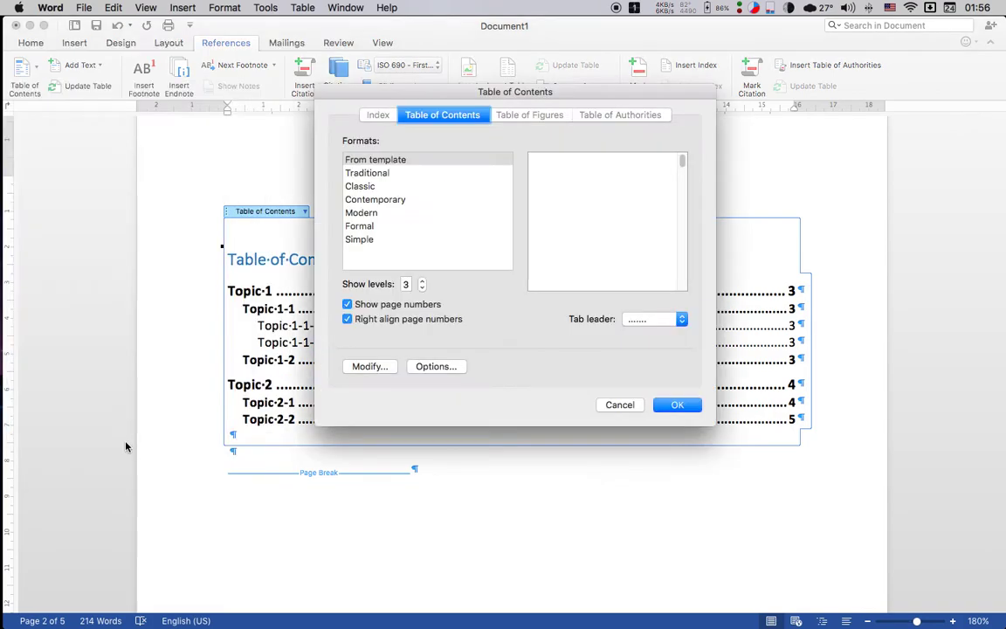
pyautogui.click(423, 288)
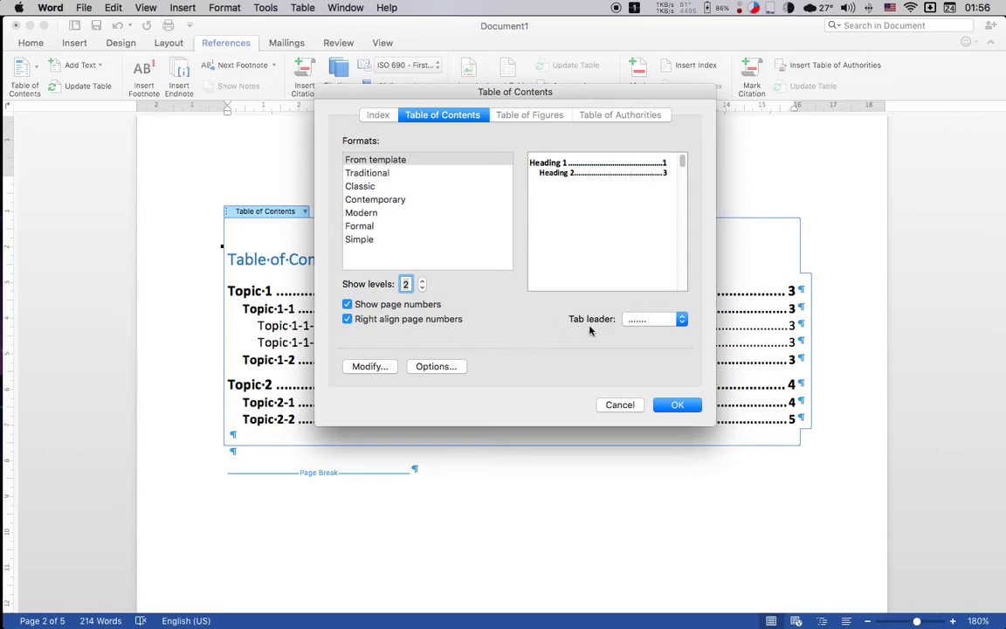
pyautogui.click(676, 405)
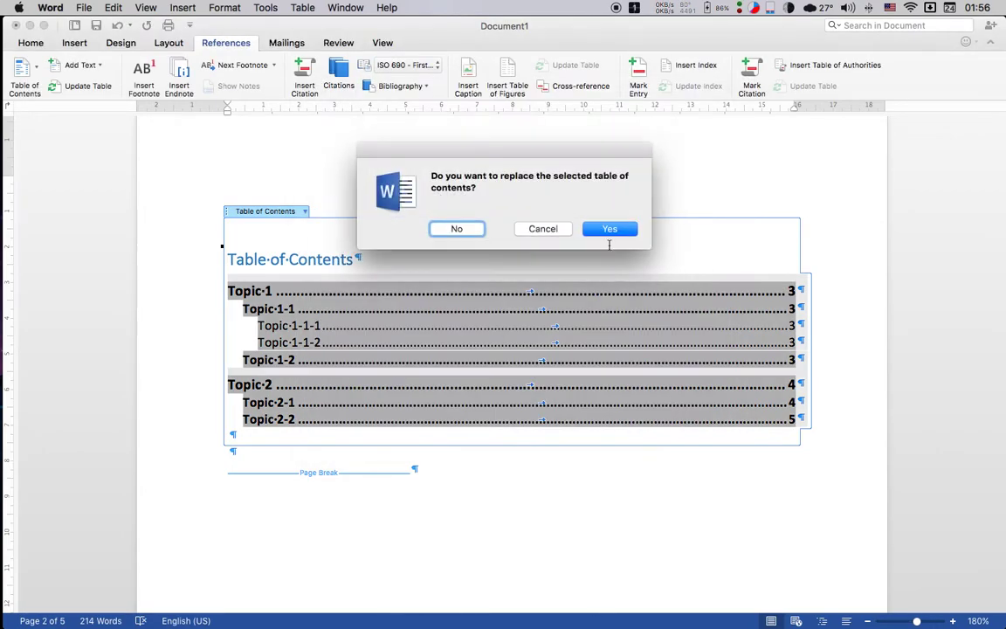
pyautogui.click(609, 231)
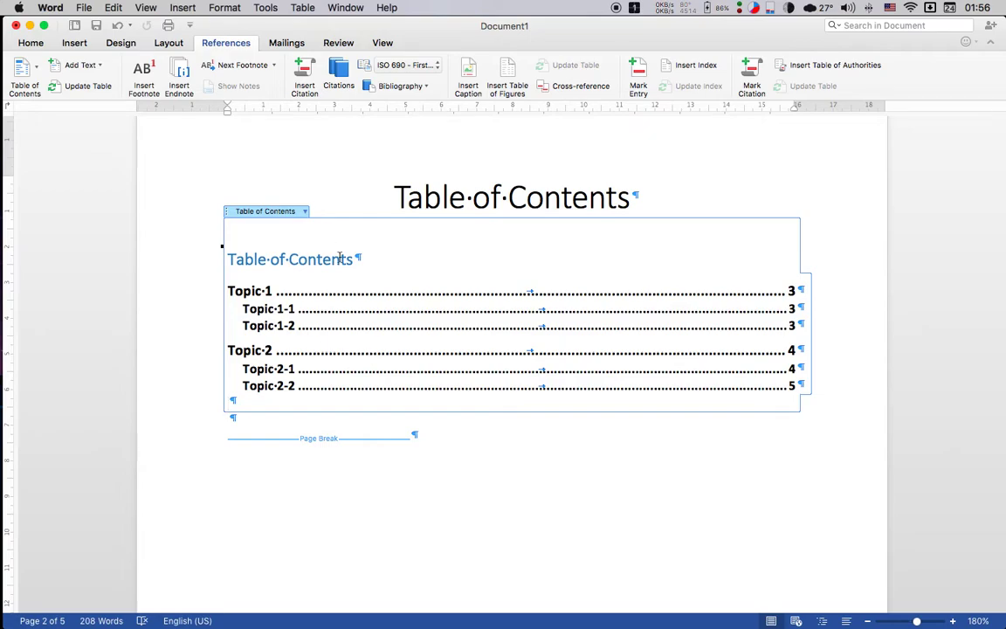
pyautogui.click(24, 68)
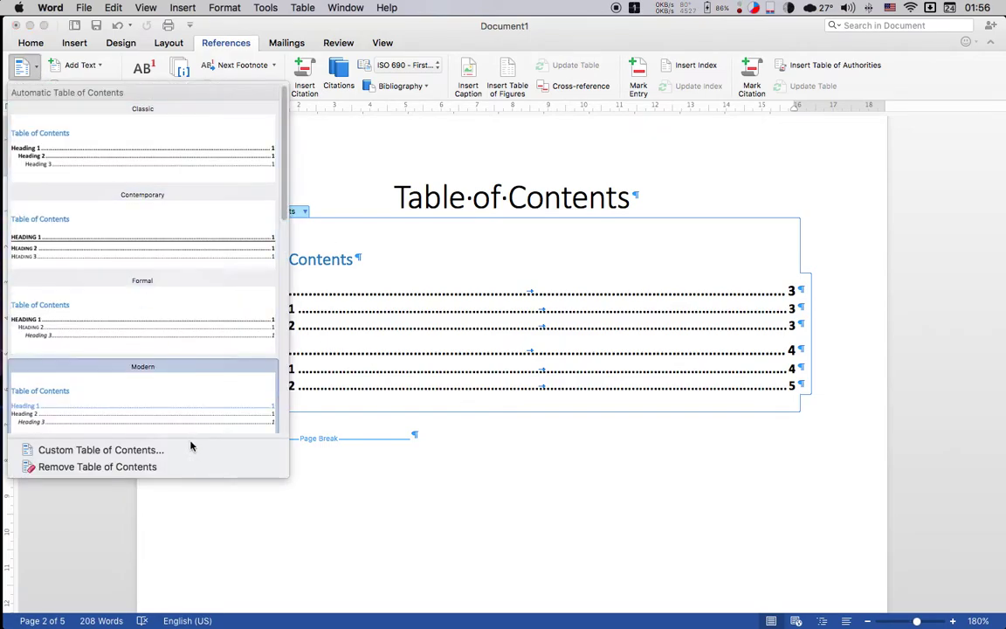
pyautogui.click(675, 175)
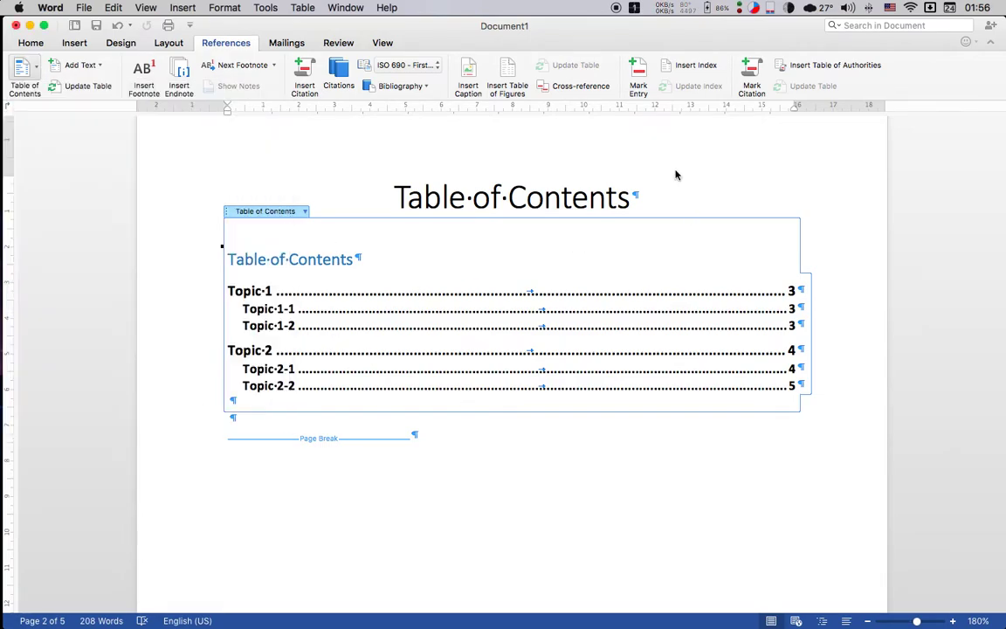
pyautogui.click(246, 291)
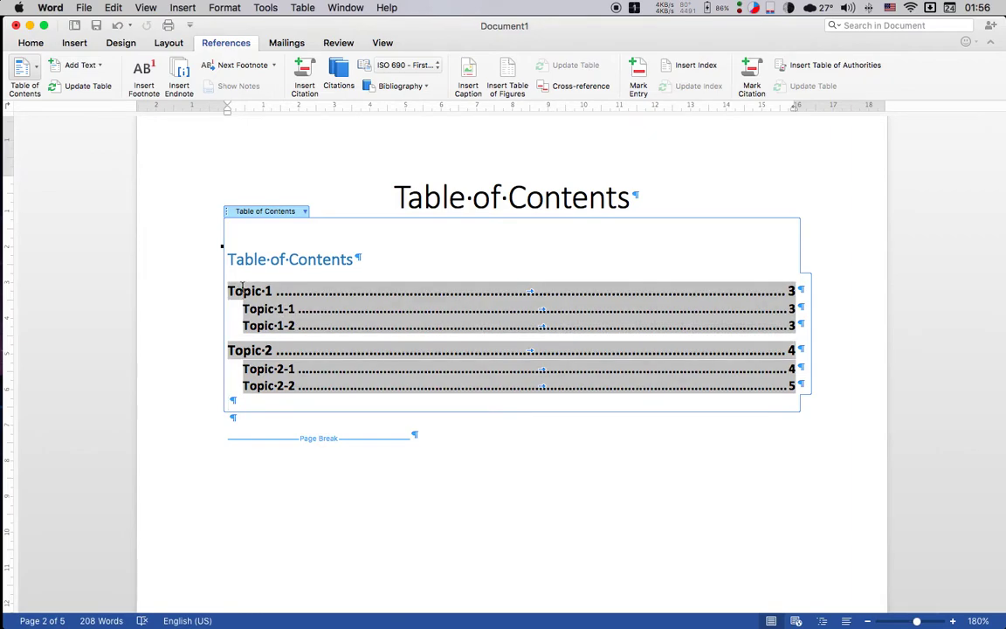
# Step: Open the Styles Pane at the TOC 1–TOC 9 styles and check the title's and TOC heading's styles
pyautogui.click(28, 43)
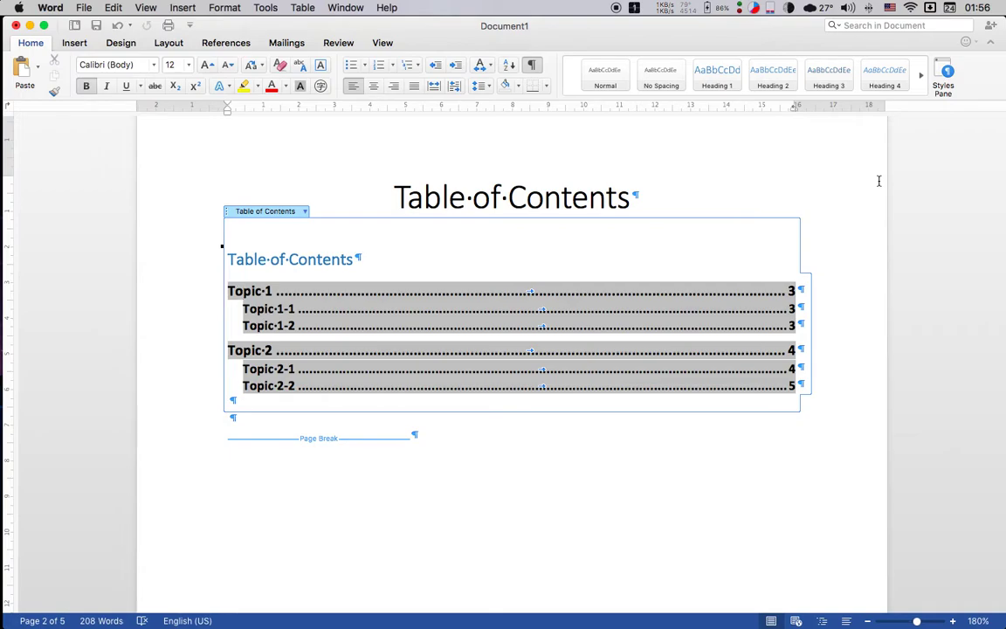
pyautogui.click(943, 75)
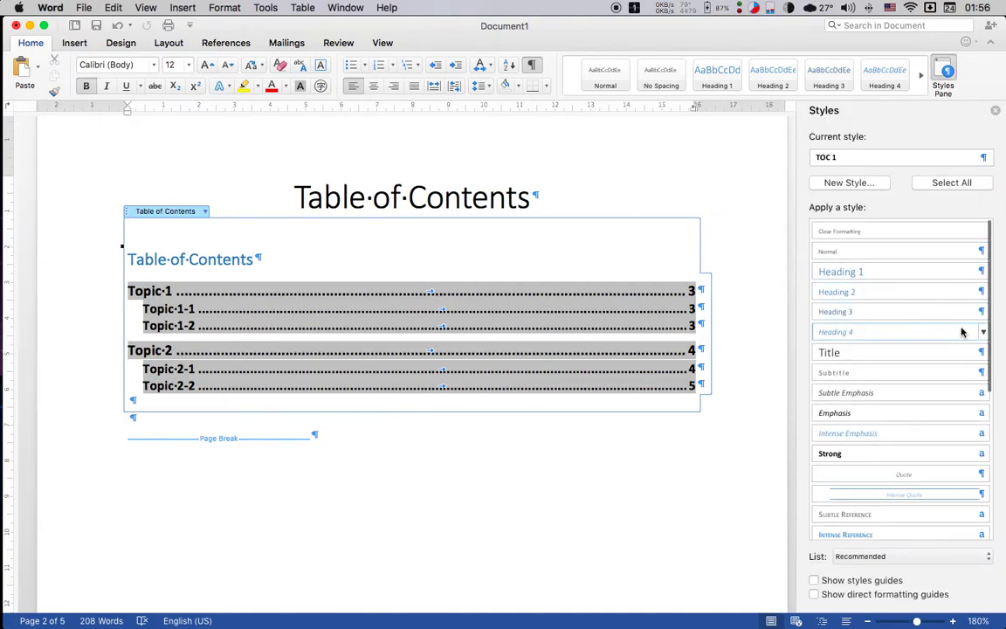
pyautogui.scroll(-2, 962, 331)
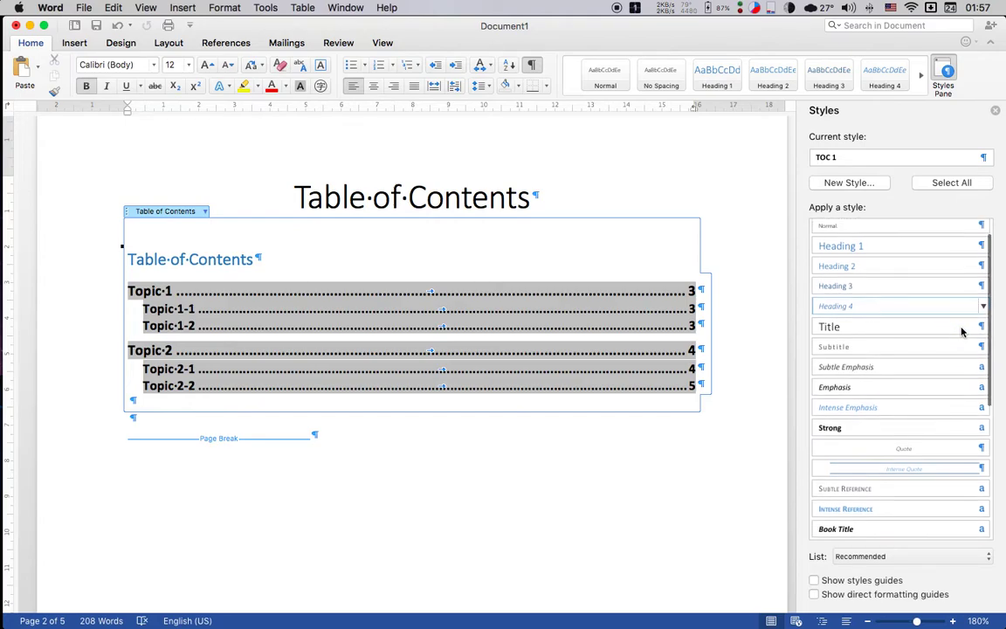
pyautogui.scroll(-5, 961, 331)
pyautogui.scroll(-2, 961, 331)
pyautogui.scroll(3, 917, 340)
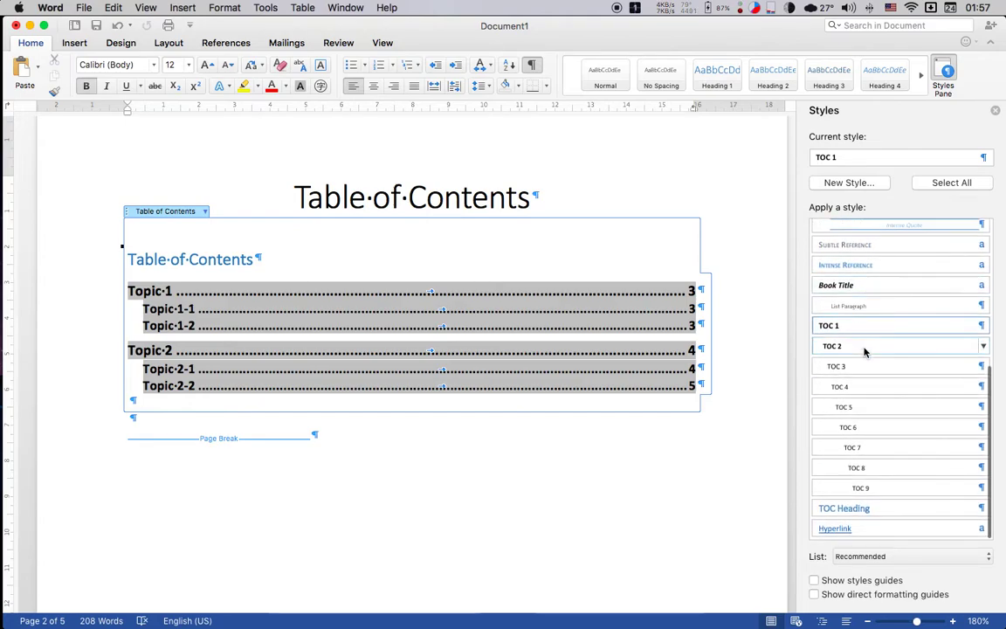
pyautogui.click(348, 192)
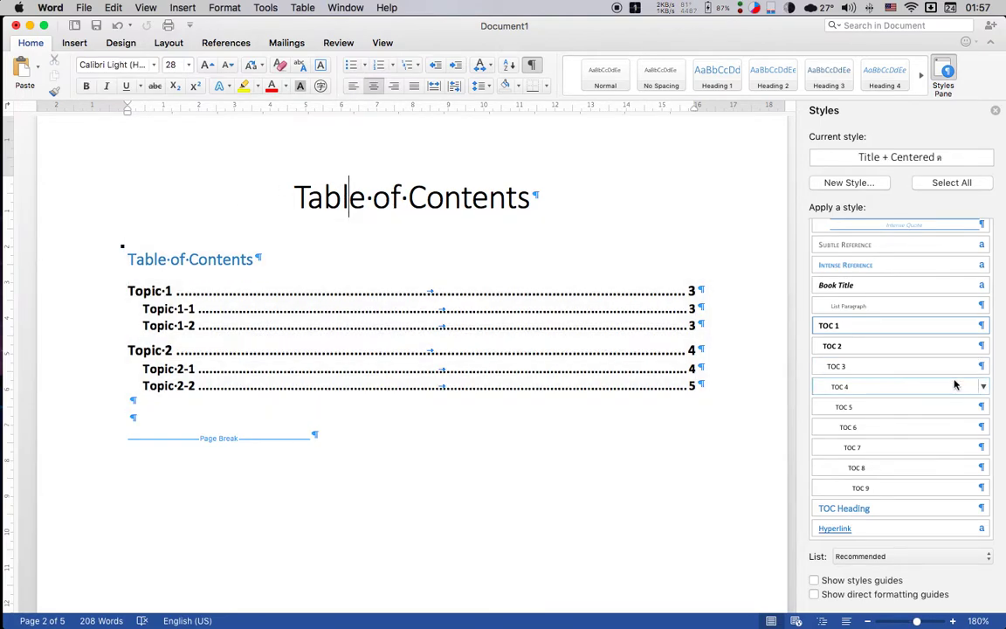
pyautogui.scroll(2, 954, 384)
pyautogui.scroll(-2, 954, 384)
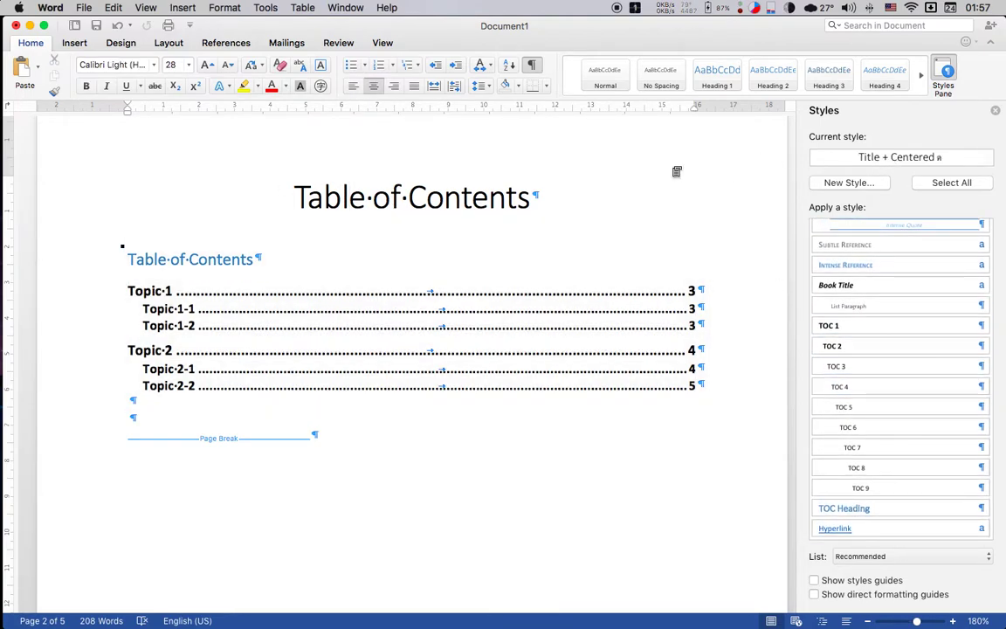
pyautogui.click(180, 260)
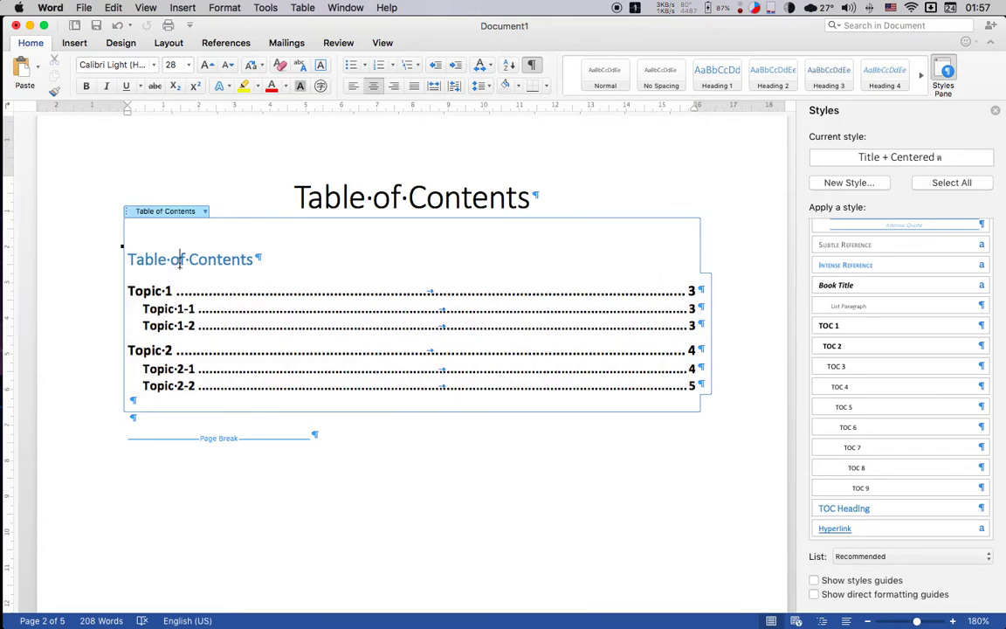
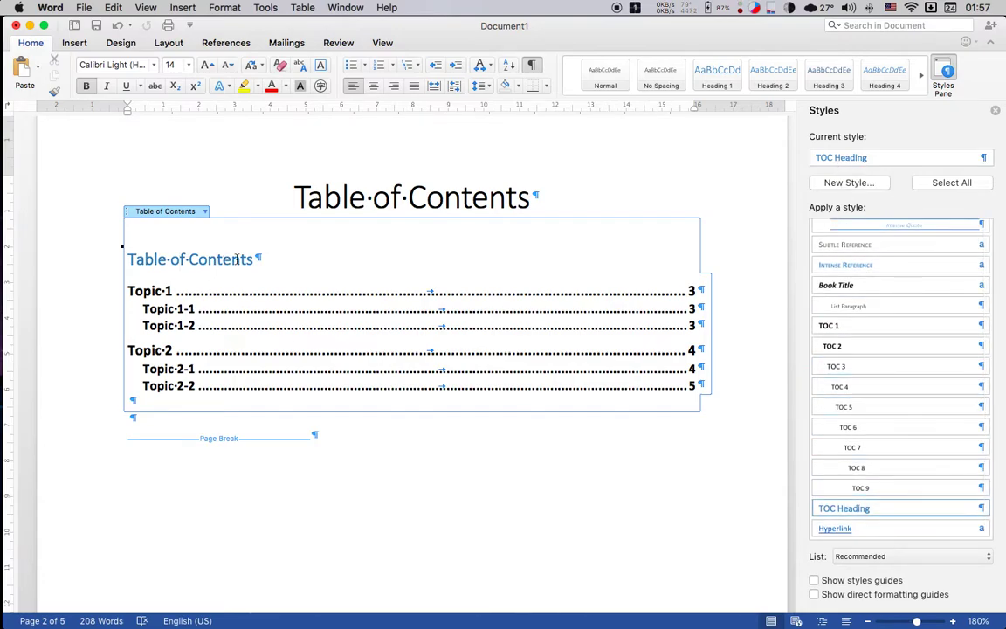
# Step: Set the TOC 1 style's Latin and complex-script fonts to TH SarabunPSK
pyautogui.moveTo(249, 259); pyautogui.dragTo(119, 232)
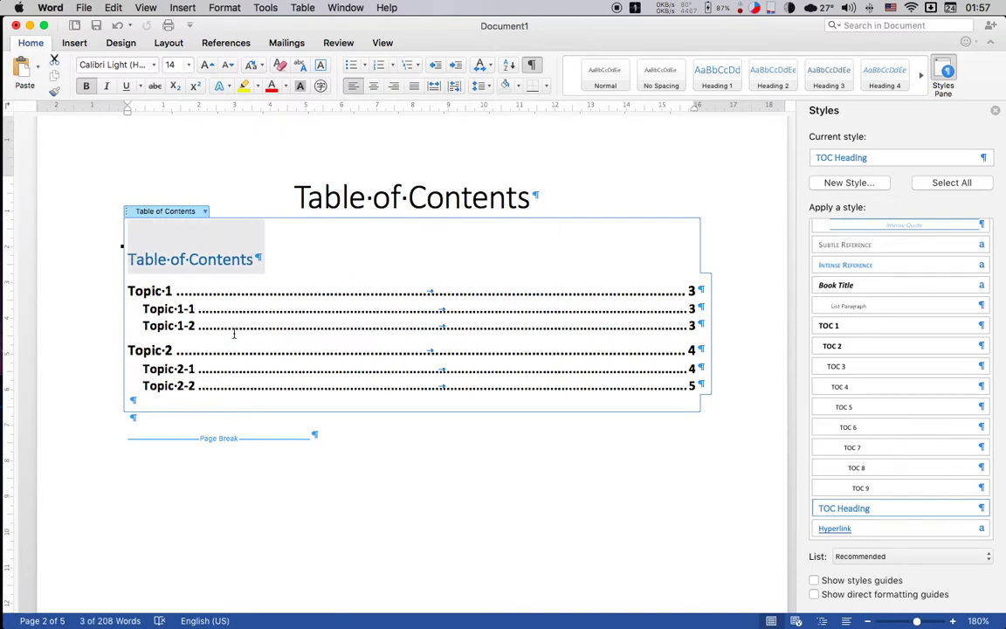
pyautogui.click(153, 293)
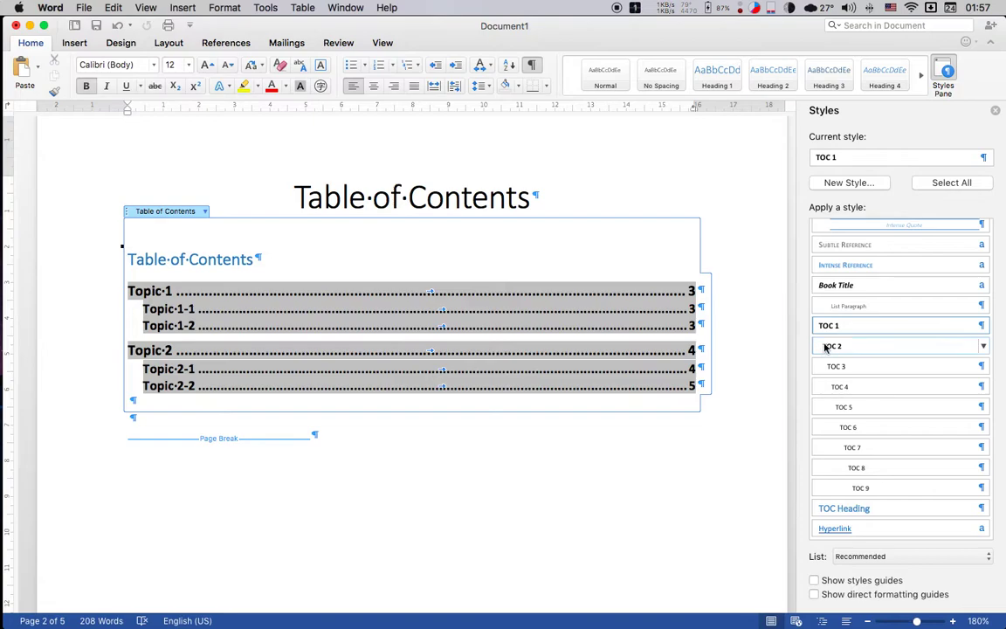
pyautogui.click(982, 326)
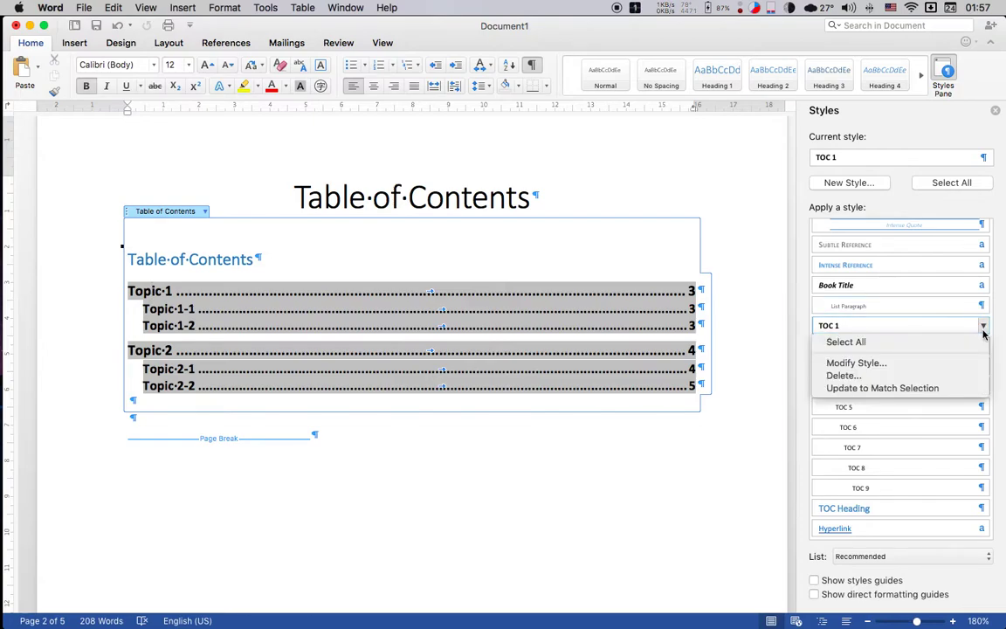
pyautogui.click(931, 364)
pyautogui.click(393, 204)
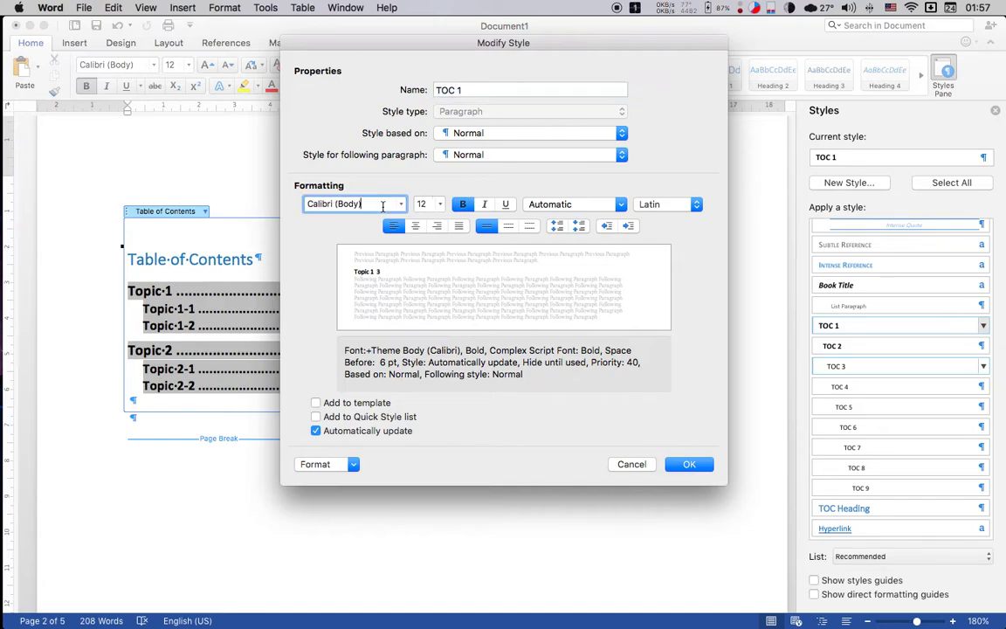
pyautogui.write('t')
pyautogui.click(401, 205)
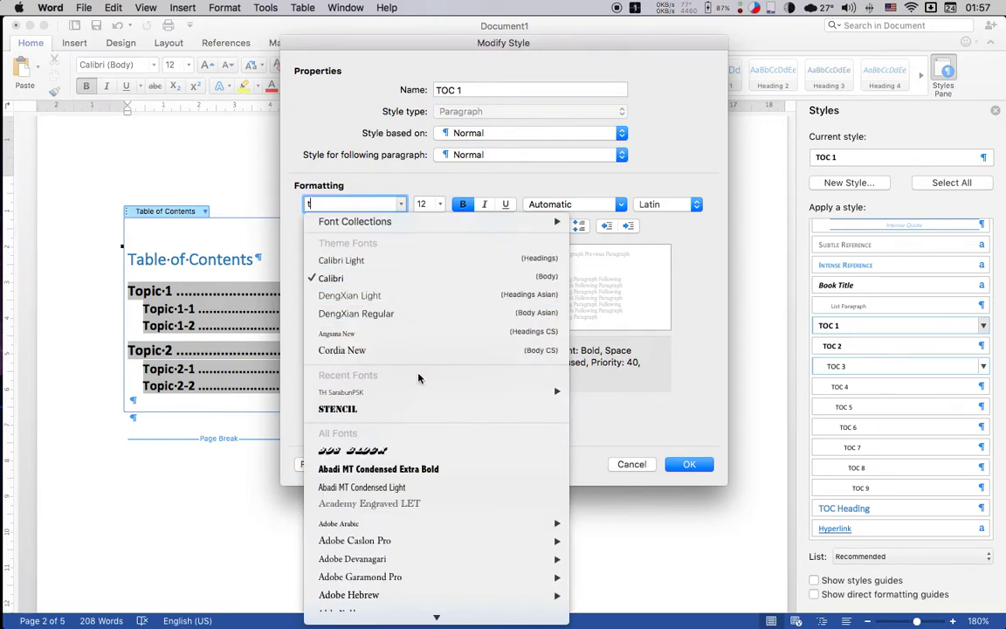
pyautogui.click(408, 395)
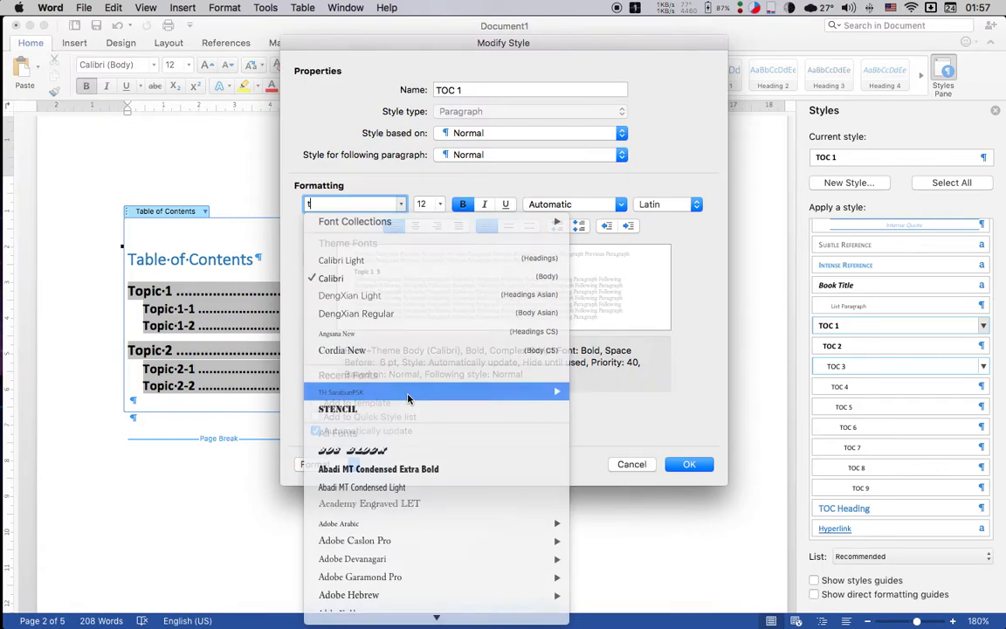
pyautogui.click(668, 205)
pyautogui.click(657, 228)
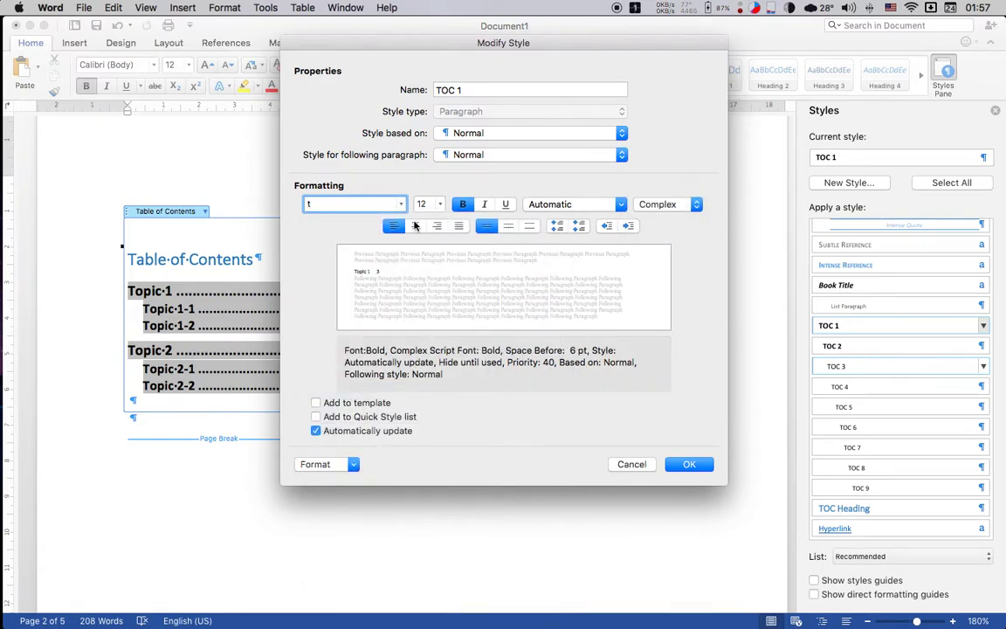
pyautogui.click(400, 205)
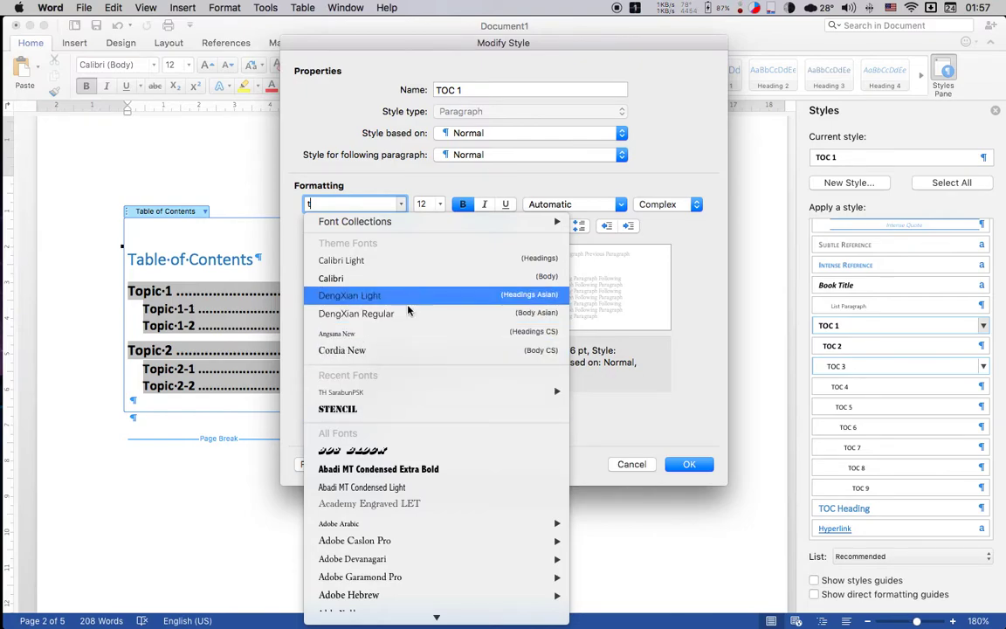
pyautogui.click(388, 390)
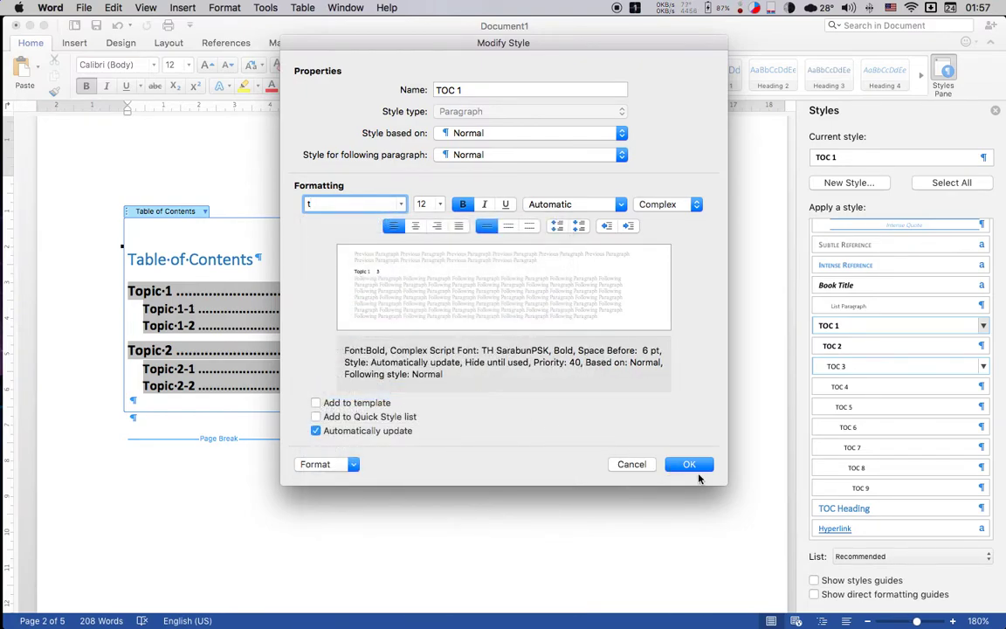
pyautogui.click(689, 464)
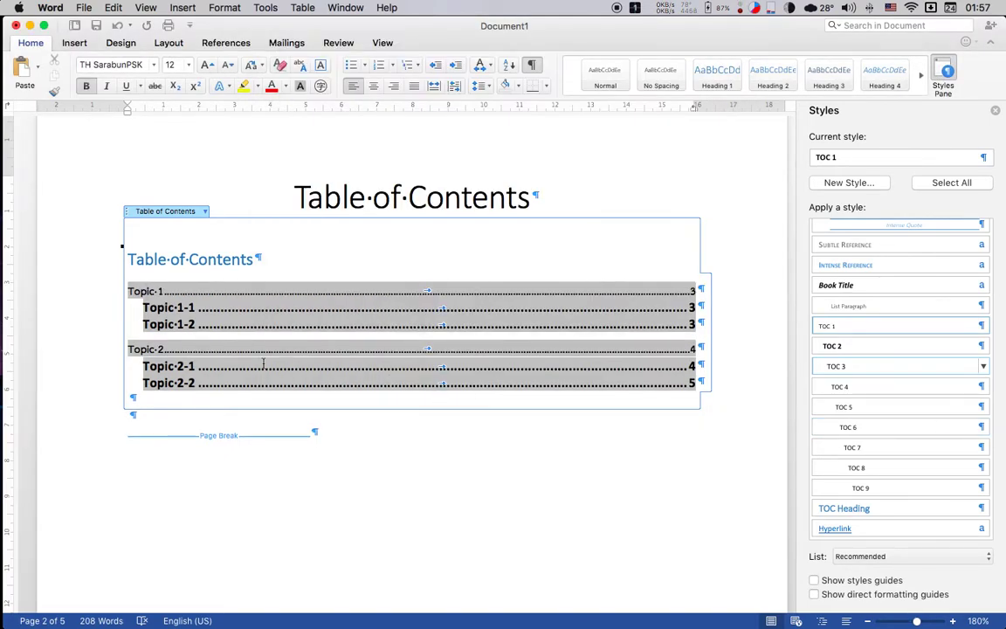
# Step: Set the TOC 2 style's Latin and complex-script fonts to TH SarabunPSK
pyautogui.moveTo(899, 346)
pyautogui.click(983, 347)
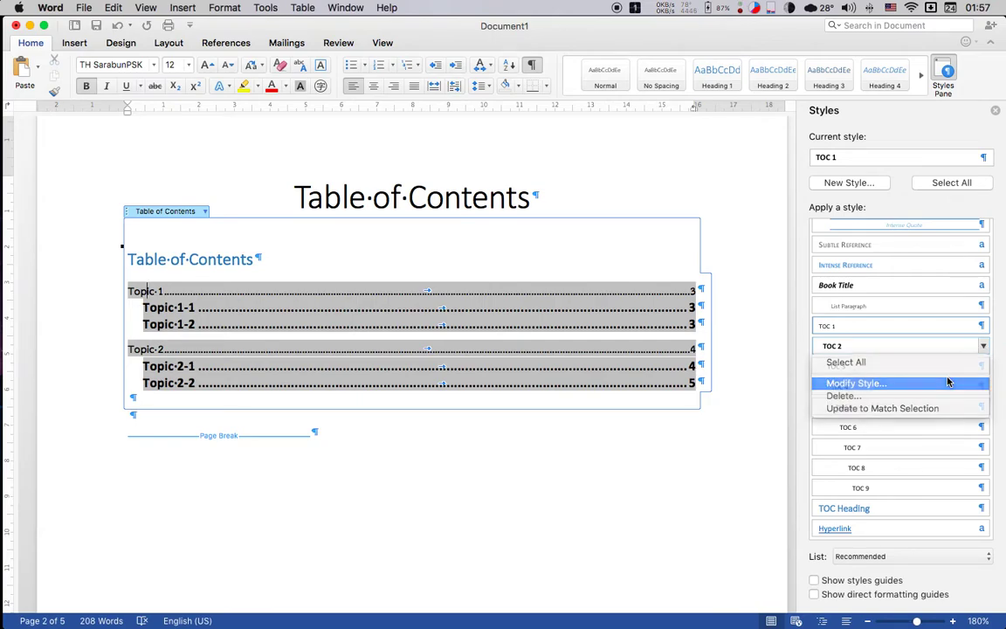
pyautogui.click(947, 382)
pyautogui.click(653, 205)
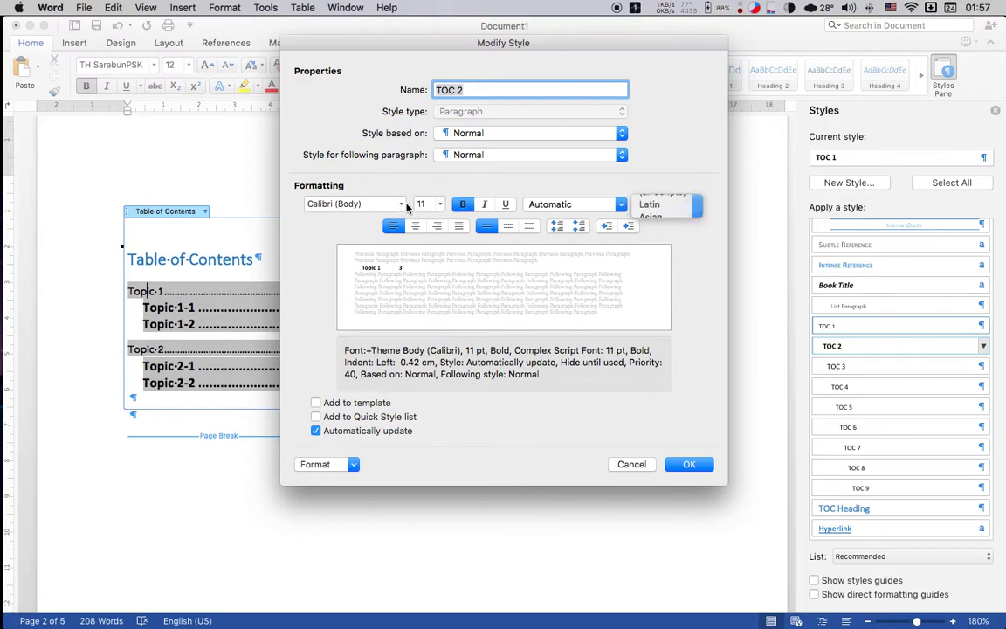
pyautogui.click(398, 204)
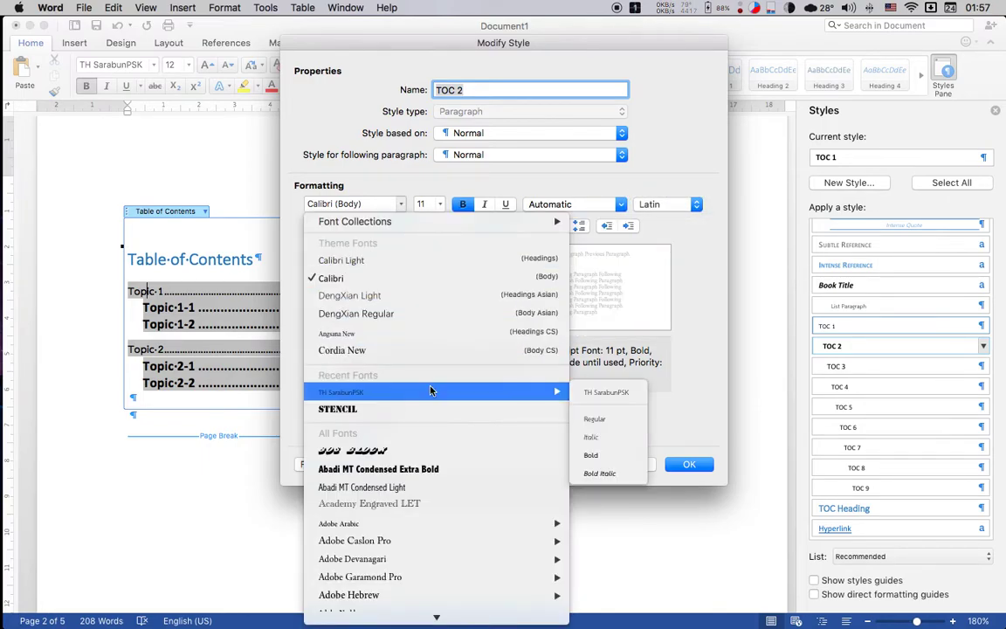
pyautogui.click(349, 391)
pyautogui.click(673, 204)
pyautogui.click(657, 229)
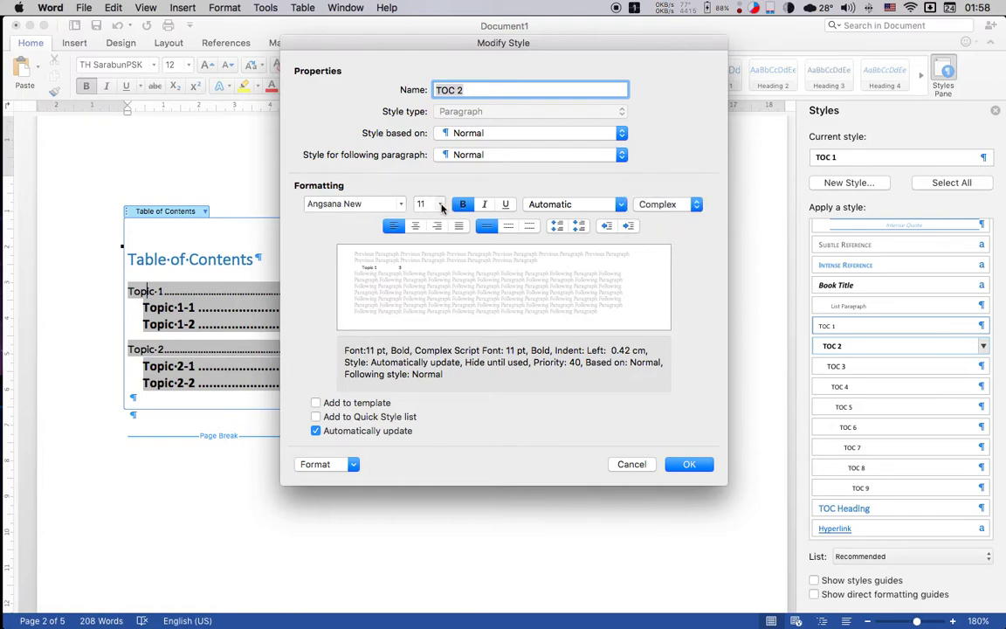
pyautogui.click(365, 204)
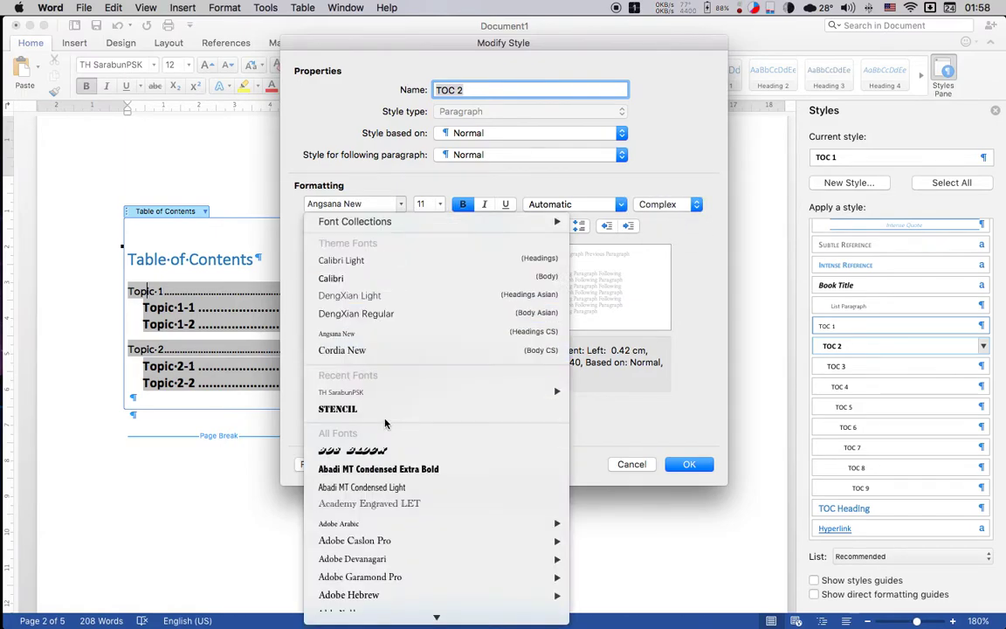
pyautogui.click(714, 281)
pyautogui.click(673, 205)
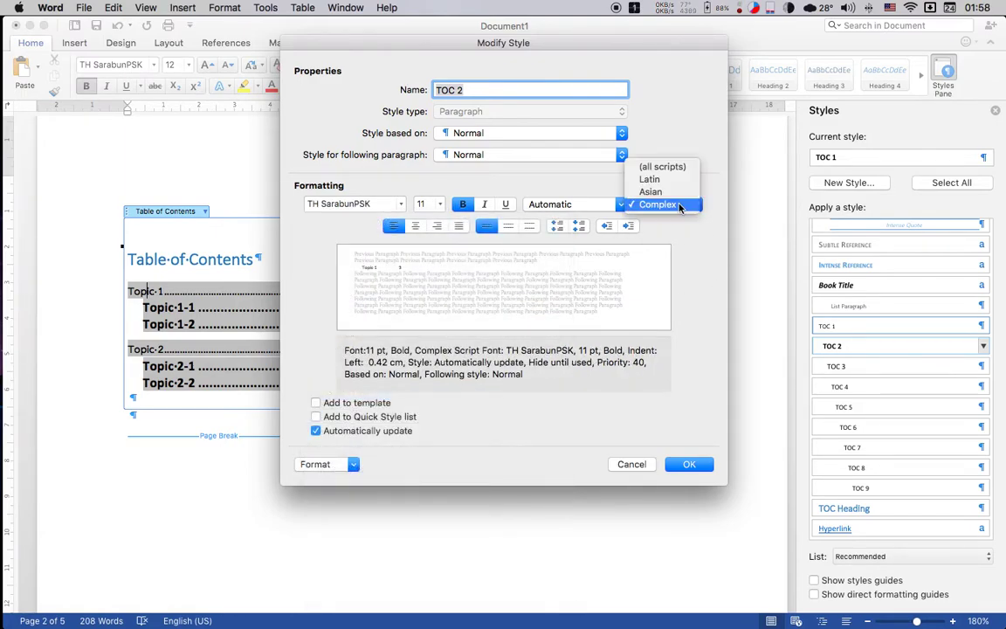
pyautogui.click(668, 205)
pyautogui.click(687, 462)
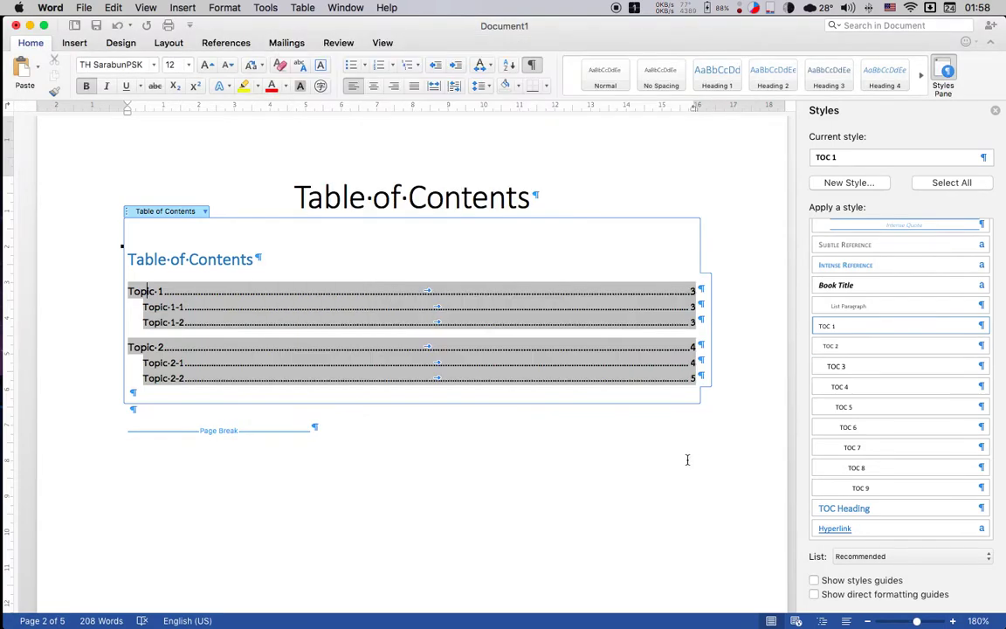
pyautogui.click(660, 456)
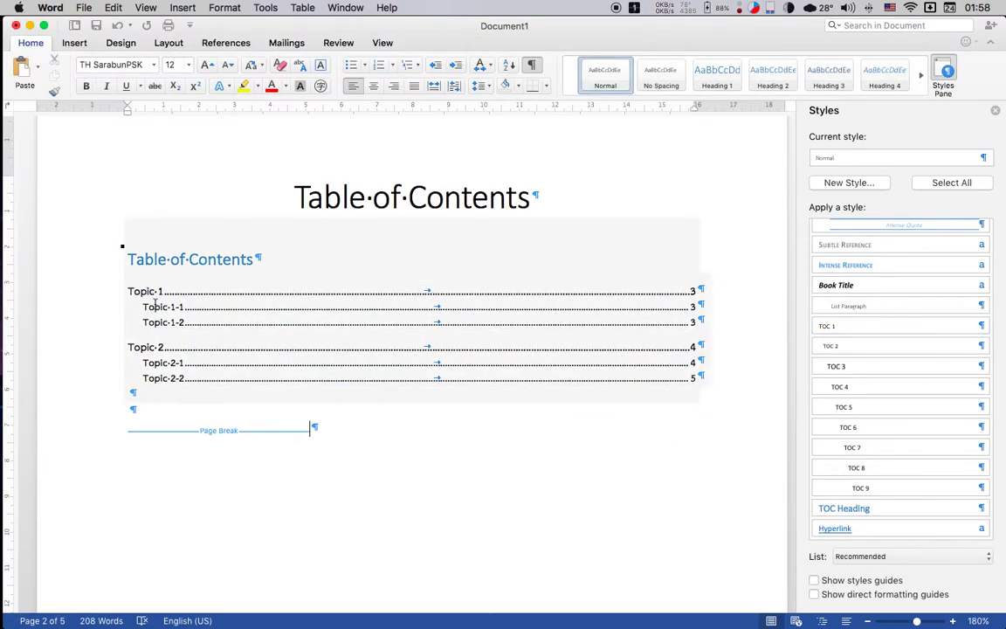
pyautogui.click(170, 307)
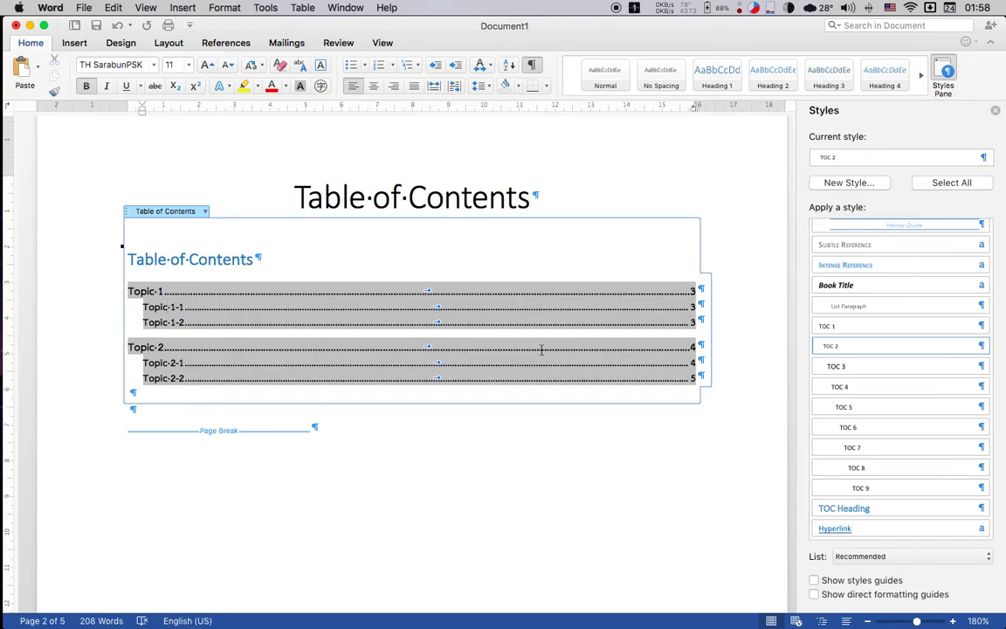
# Step: Set the TOC 2 style's Before text paragraph indent to 0 cm
pyautogui.click(982, 346)
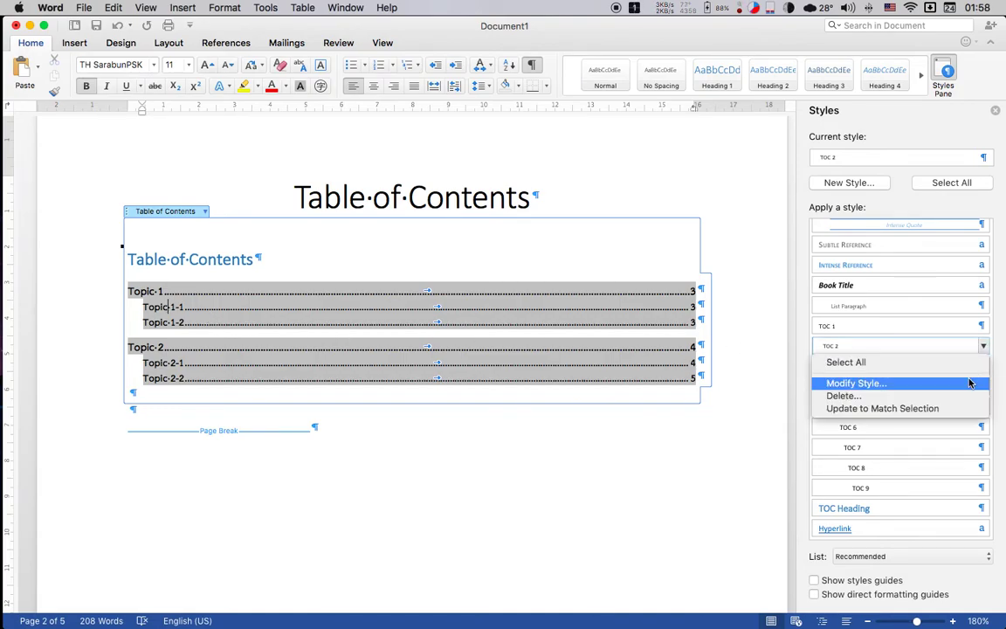
pyautogui.click(971, 383)
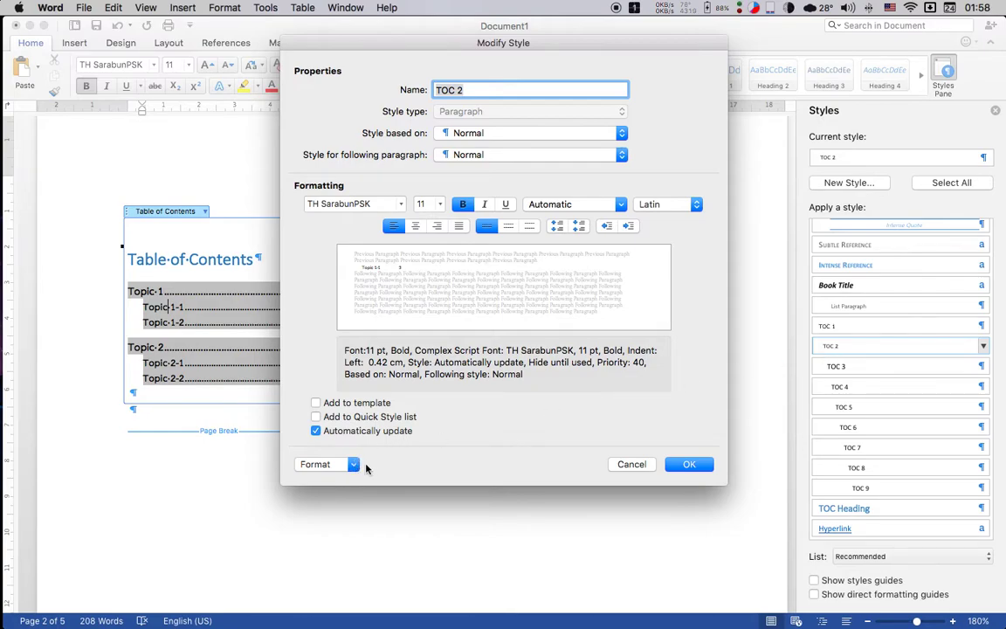
pyautogui.click(325, 463)
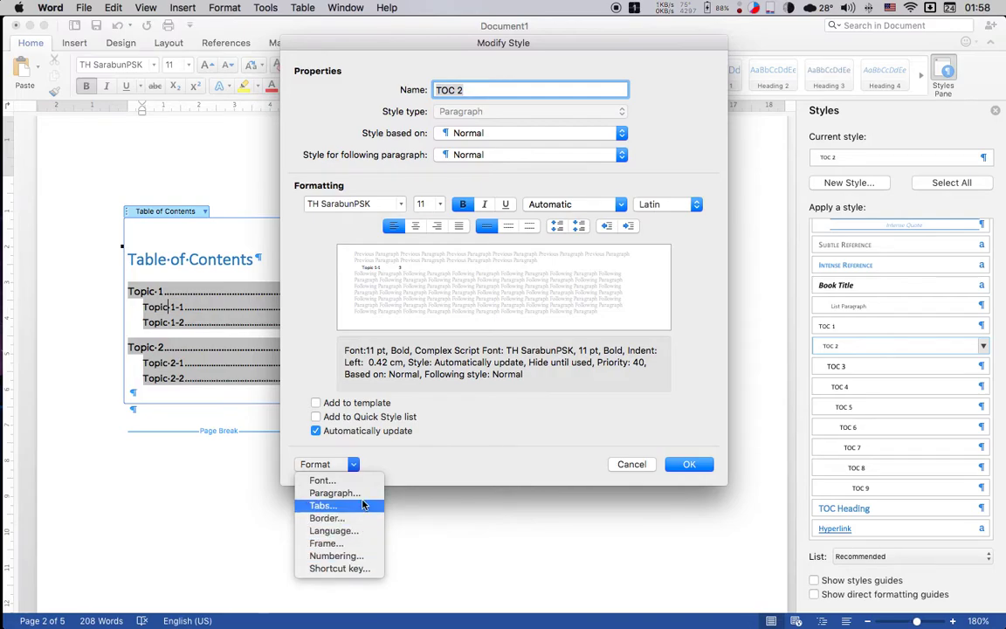
pyautogui.click(354, 494)
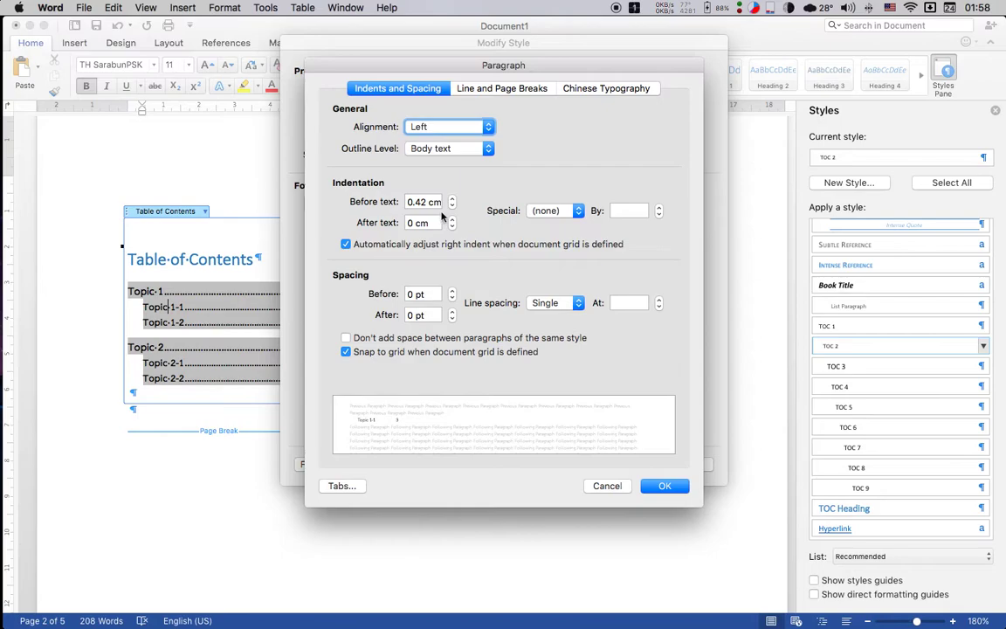
pyautogui.click(451, 206)
pyautogui.click(451, 206)
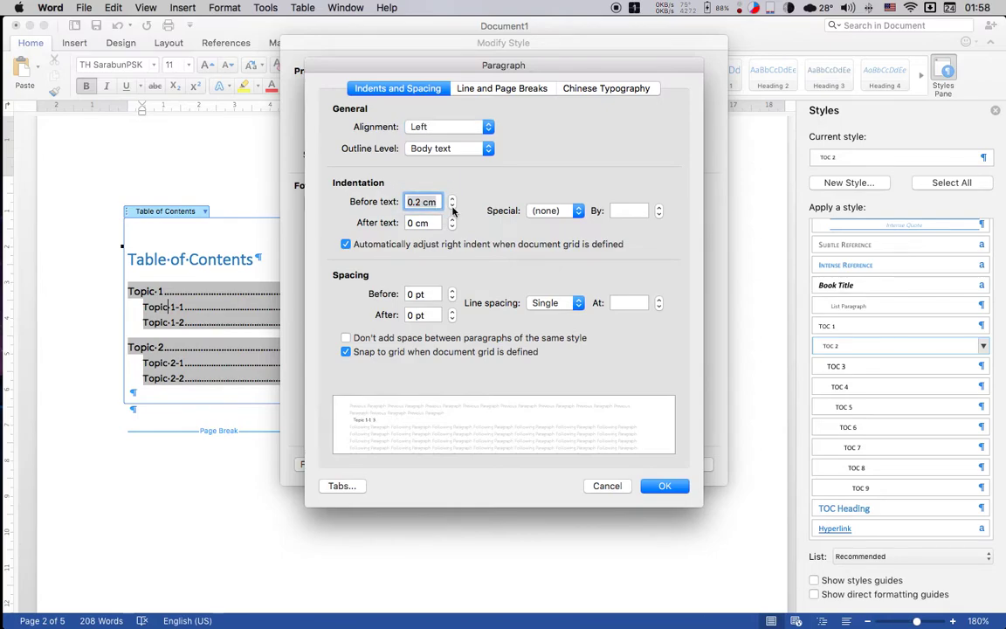
pyautogui.click(452, 207)
pyautogui.click(452, 199)
pyautogui.click(452, 199)
pyautogui.click(452, 206)
pyautogui.click(452, 206)
pyautogui.click(452, 206)
pyautogui.click(662, 486)
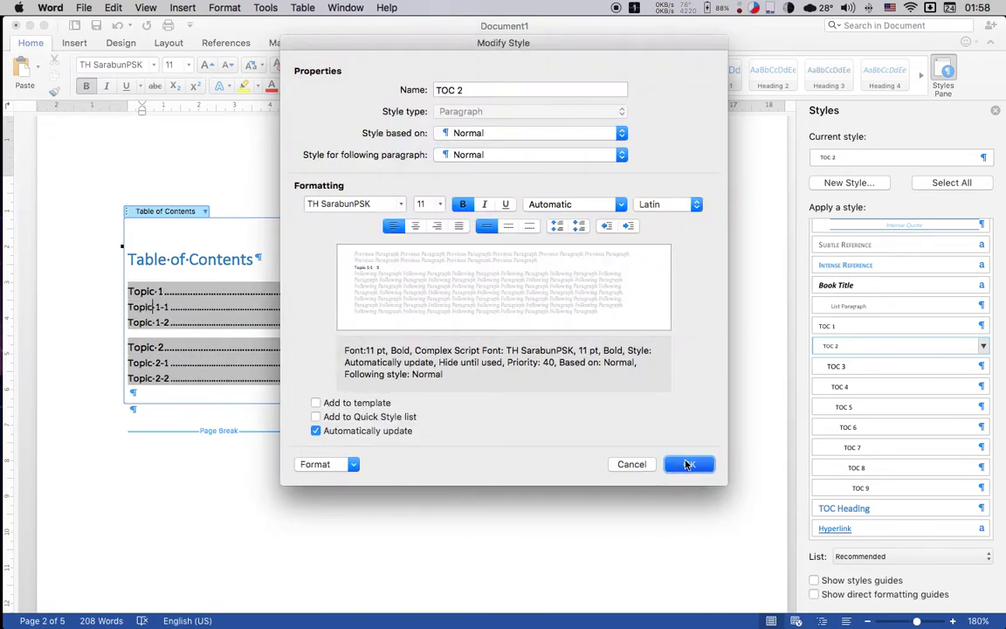
pyautogui.click(689, 464)
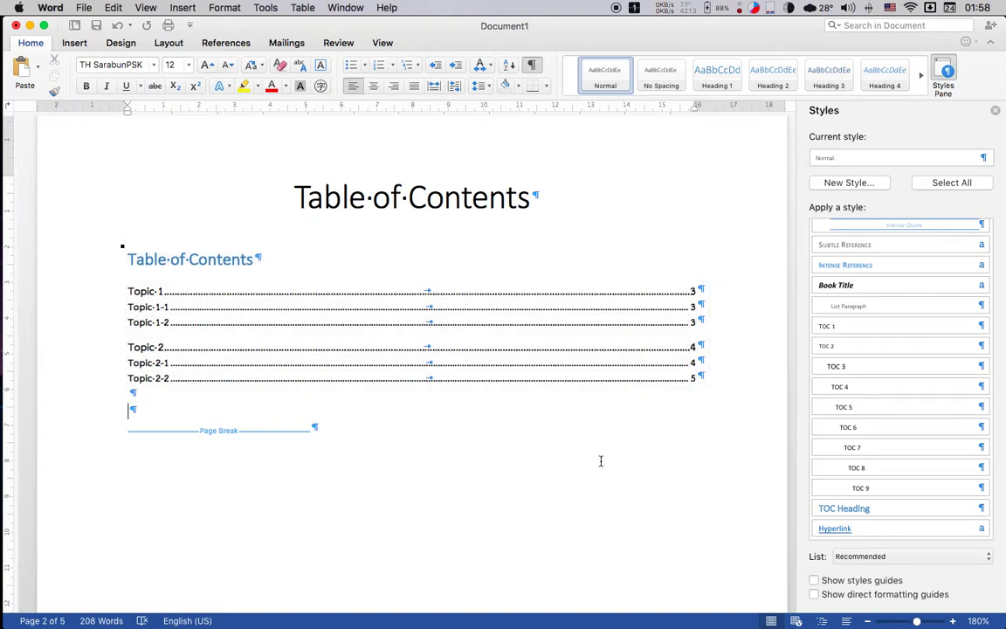
# Step: Undo the indent change and add a blank line below the Lv.3 text under Topic 1-1-1
pyautogui.press('super+z')
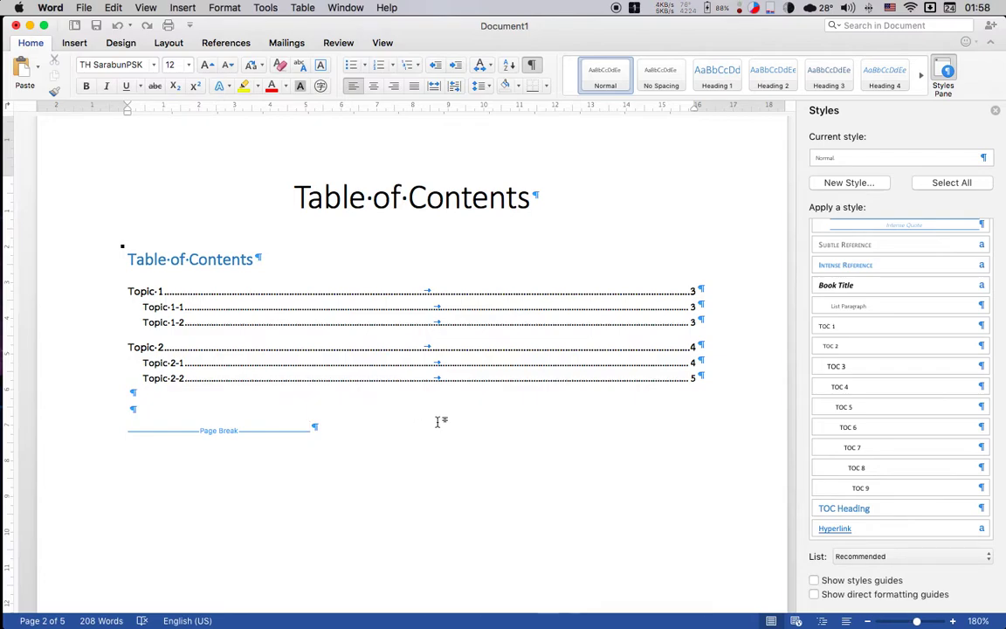
pyautogui.scroll(-3, 437, 422)
pyautogui.scroll(-5, 437, 421)
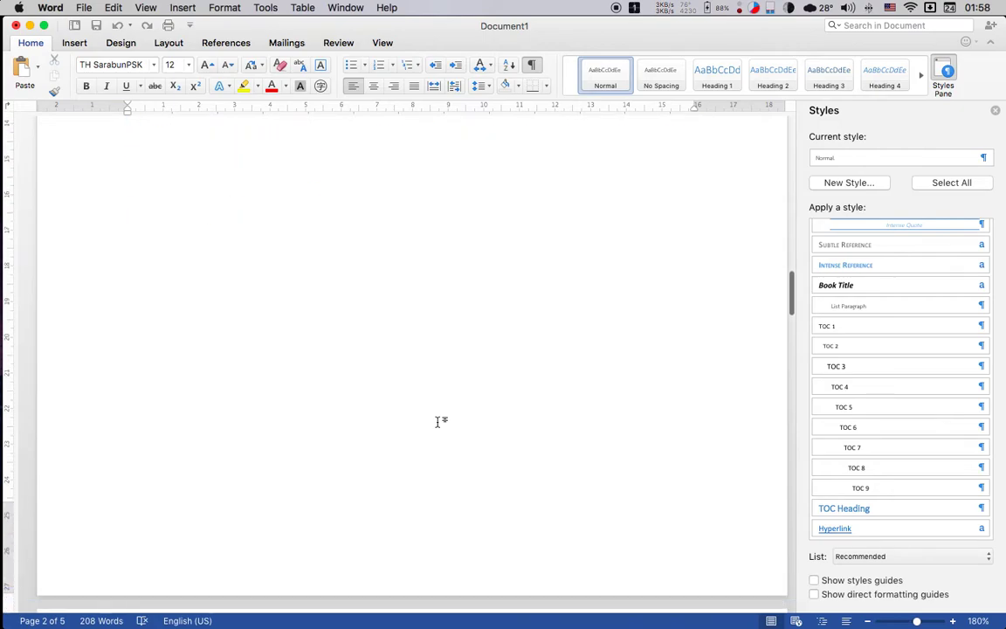
pyautogui.scroll(-3, 438, 421)
pyautogui.scroll(-5, 437, 421)
pyautogui.scroll(-1, 438, 420)
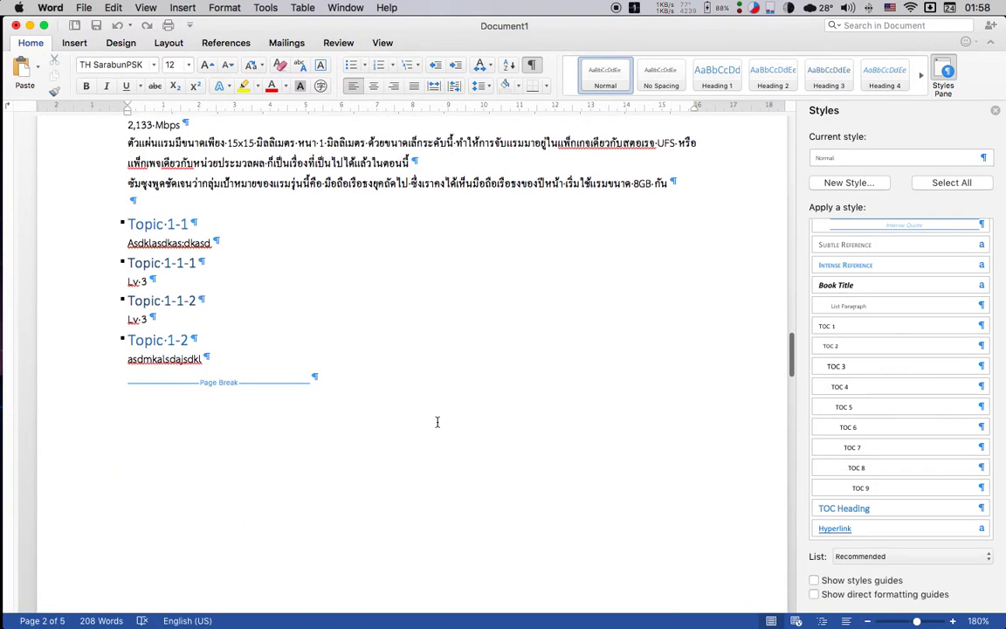
pyautogui.click(395, 242)
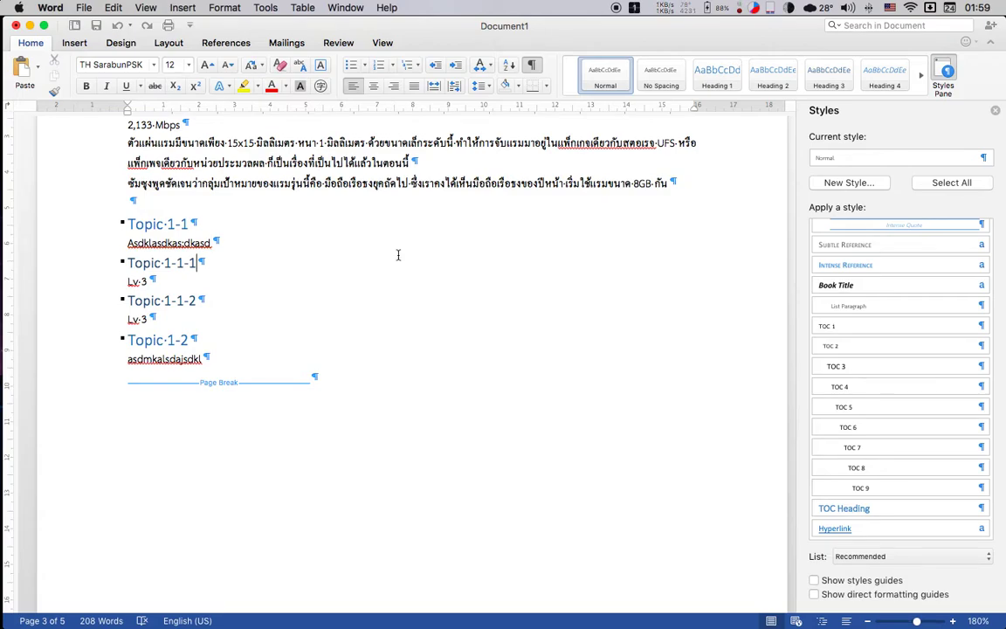
pyautogui.press('Down')
pyautogui.press('Return')
pyautogui.press('Return')
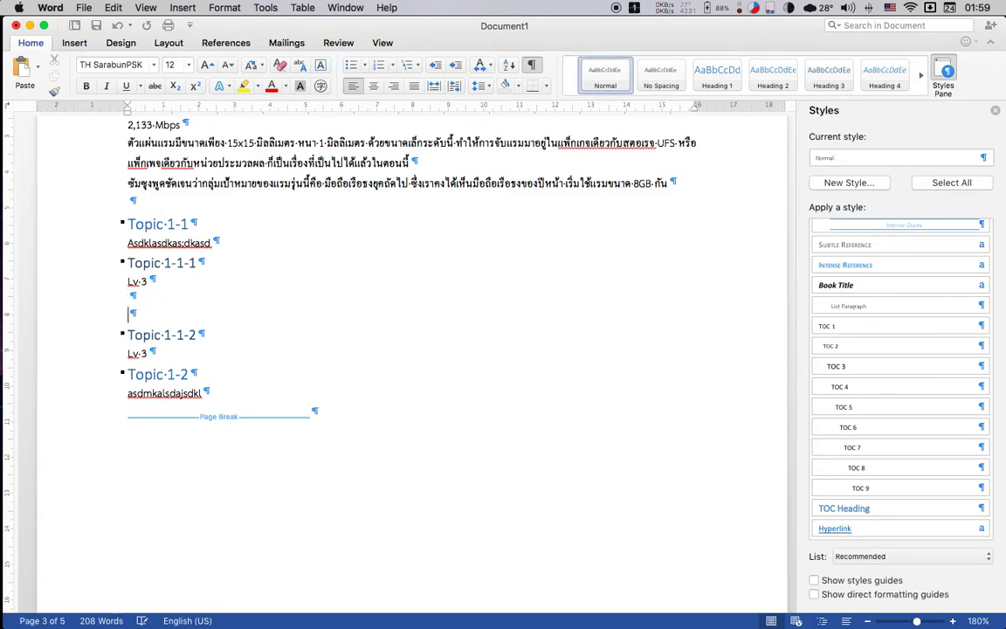
pyautogui.press('BackSpace')
pyautogui.moveTo(9, 521)
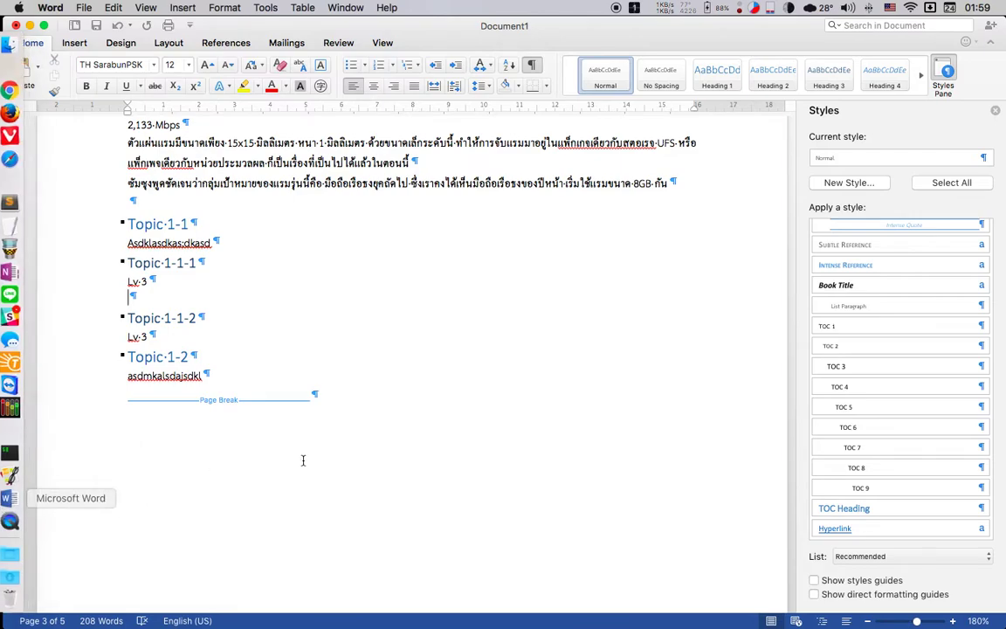
# Step: Drag avatar.png from the Desktop under Topic 1-1-1 and delete the Lv.3 line
pyautogui.click(15, 552)
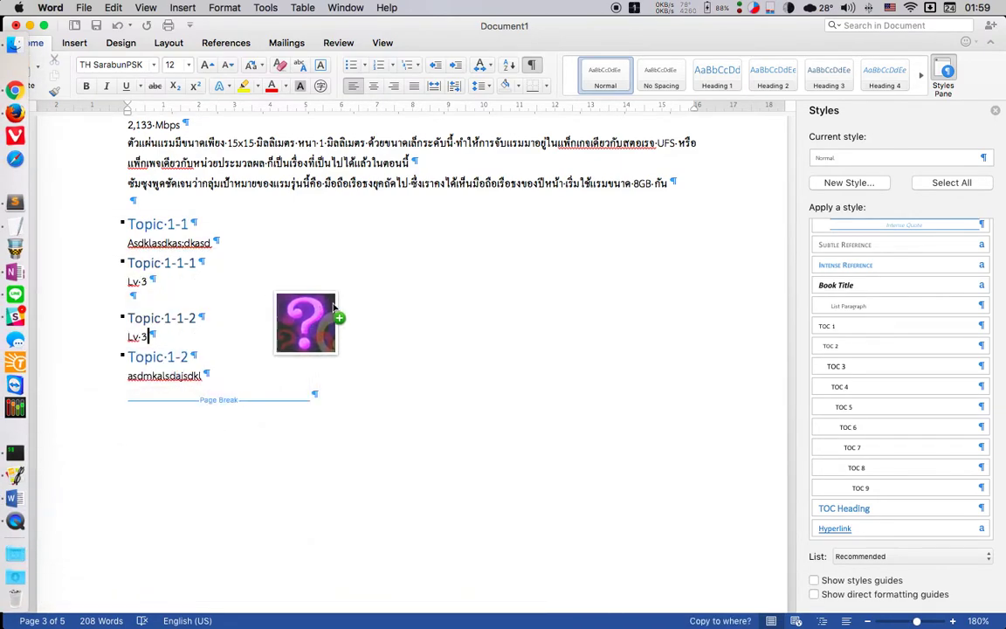
pyautogui.moveTo(285, 463); pyautogui.dragTo(311, 332)
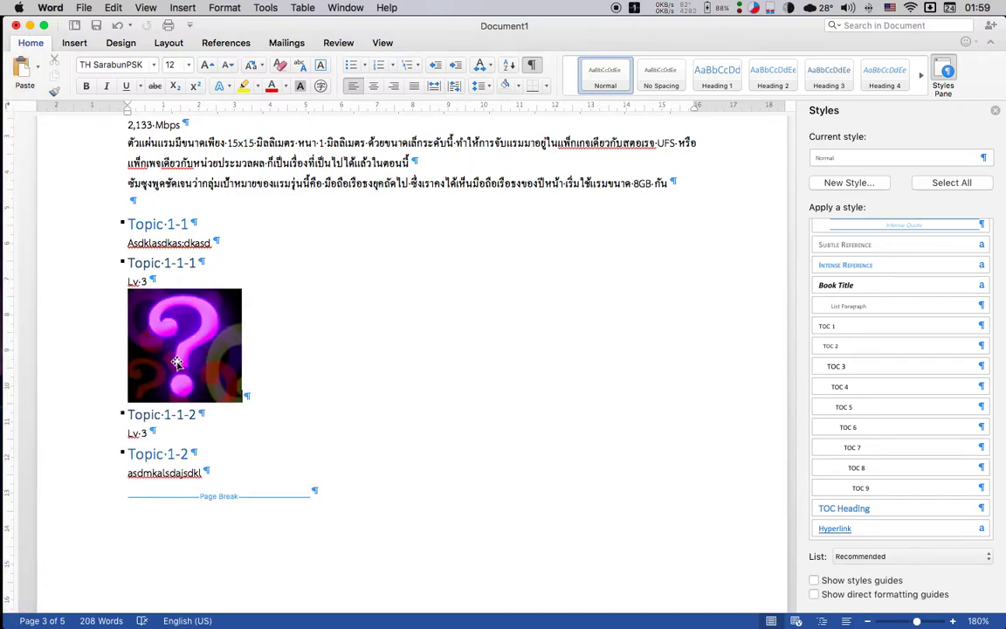
pyautogui.click(340, 374)
pyautogui.tripleClick(201, 279)
pyautogui.press('BackSpace')
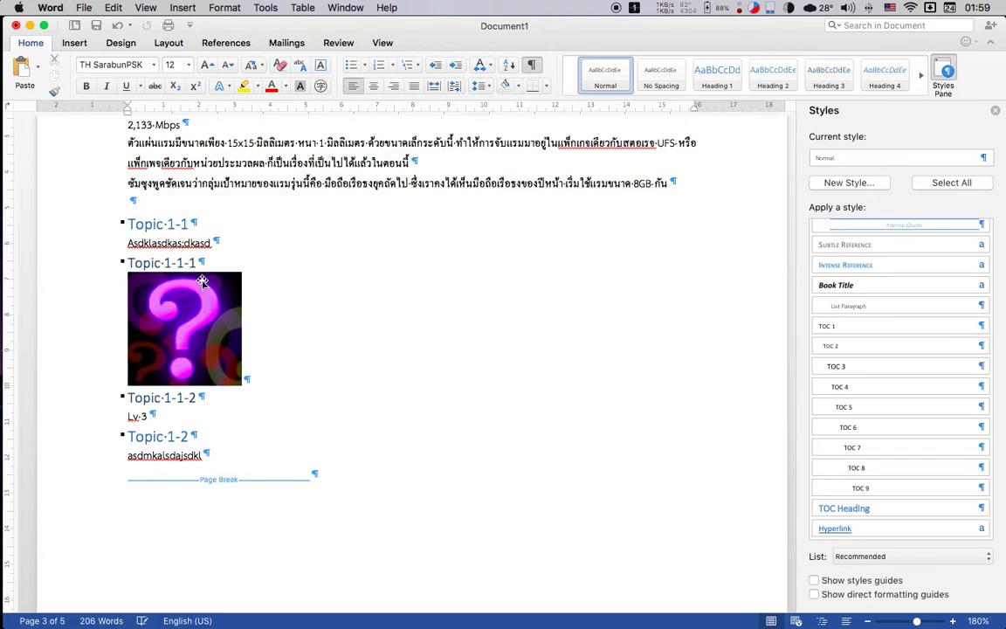
pyautogui.click(213, 332)
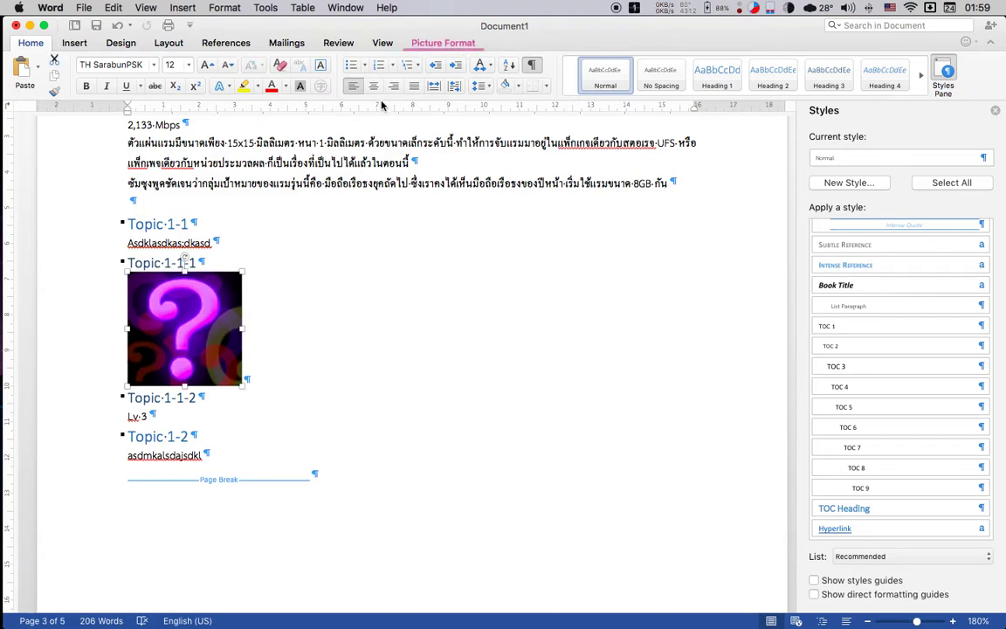
pyautogui.click(81, 46)
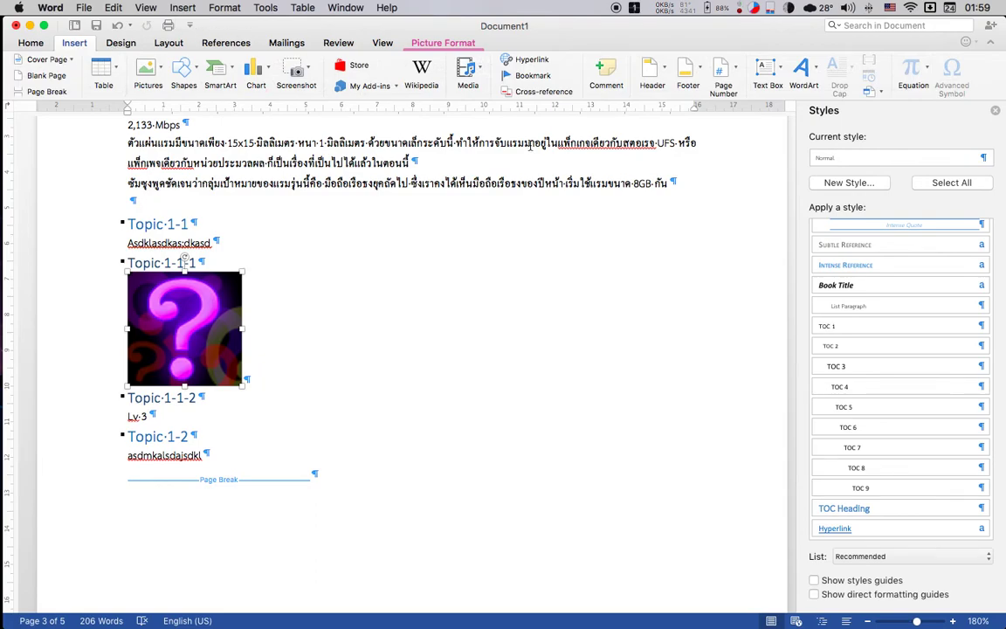
# Step: Caption the picture 'Figure 1 รูปที่ 1' with label Figure, positioned below it
pyautogui.rightClick(211, 329)
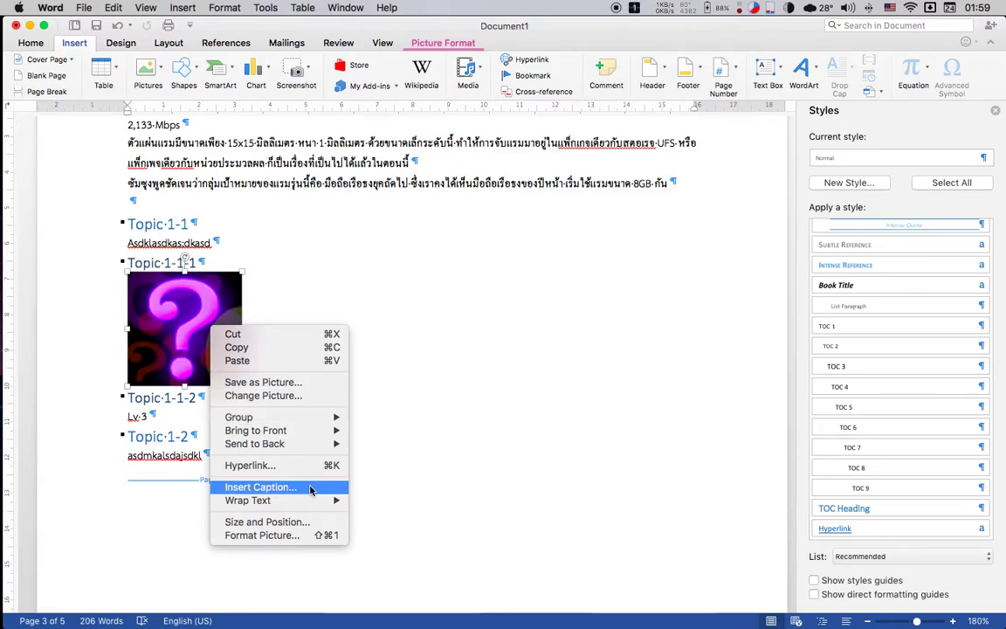
pyautogui.click(310, 487)
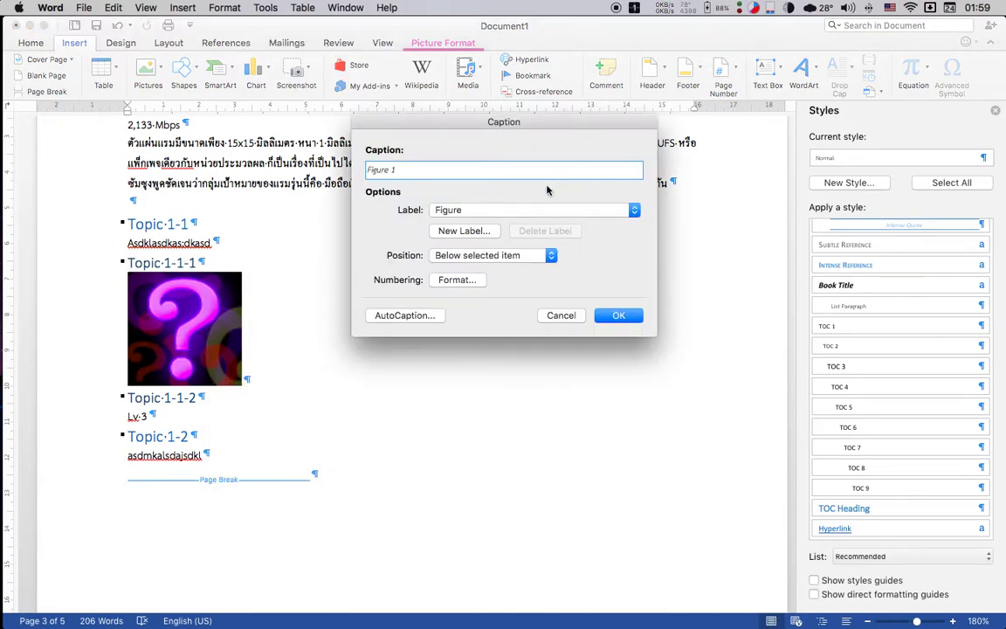
pyautogui.click(514, 213)
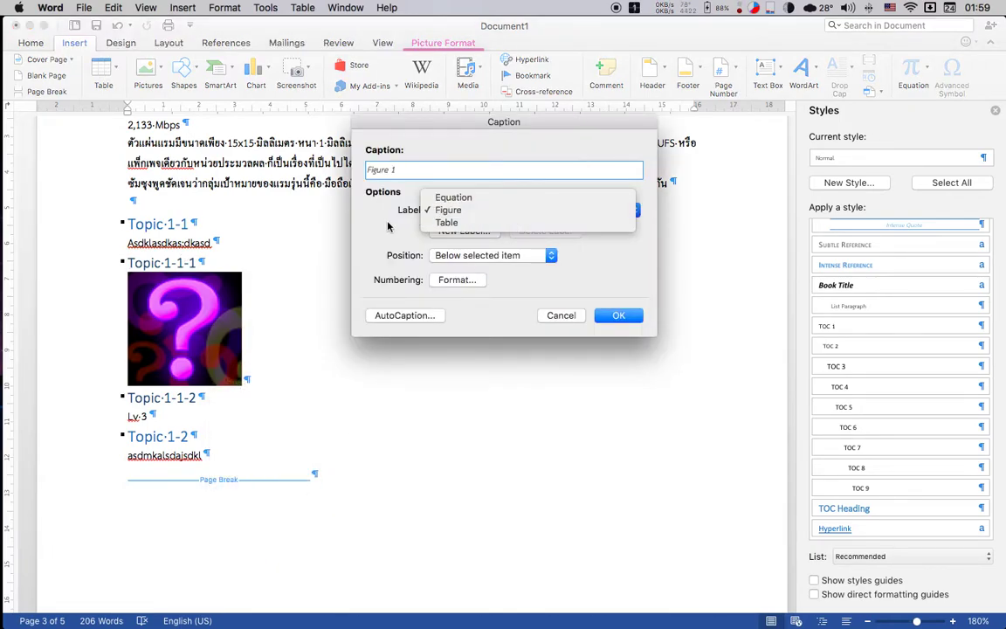
pyautogui.click(386, 210)
pyautogui.click(469, 209)
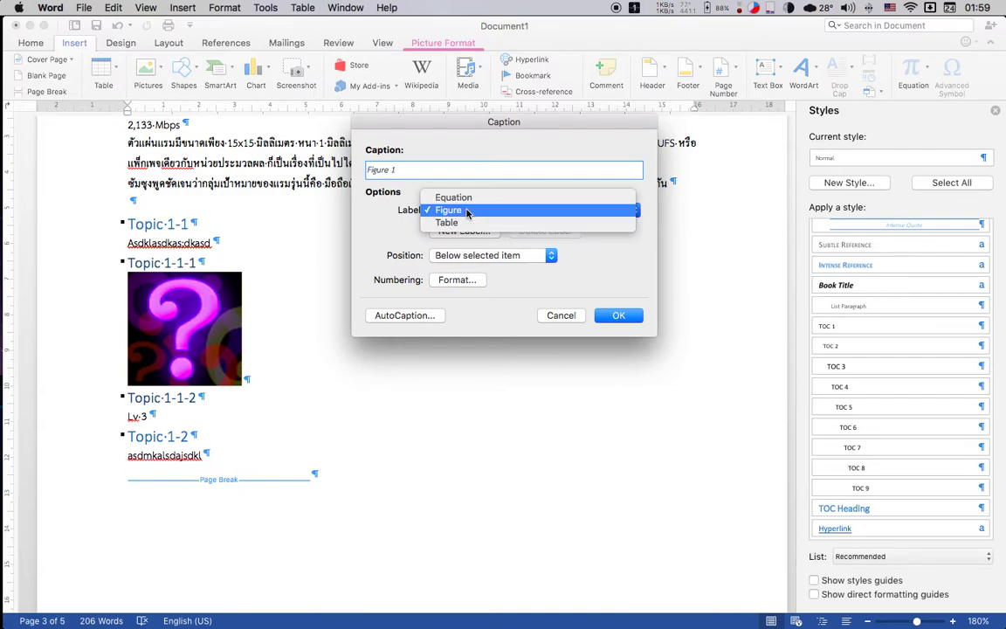
pyautogui.click(396, 216)
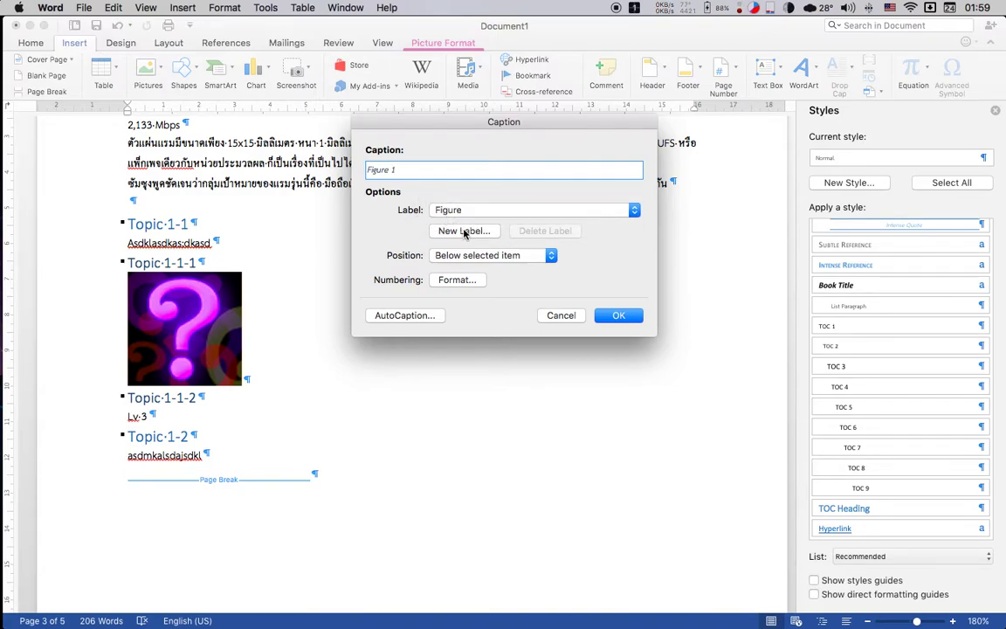
pyautogui.click(515, 254)
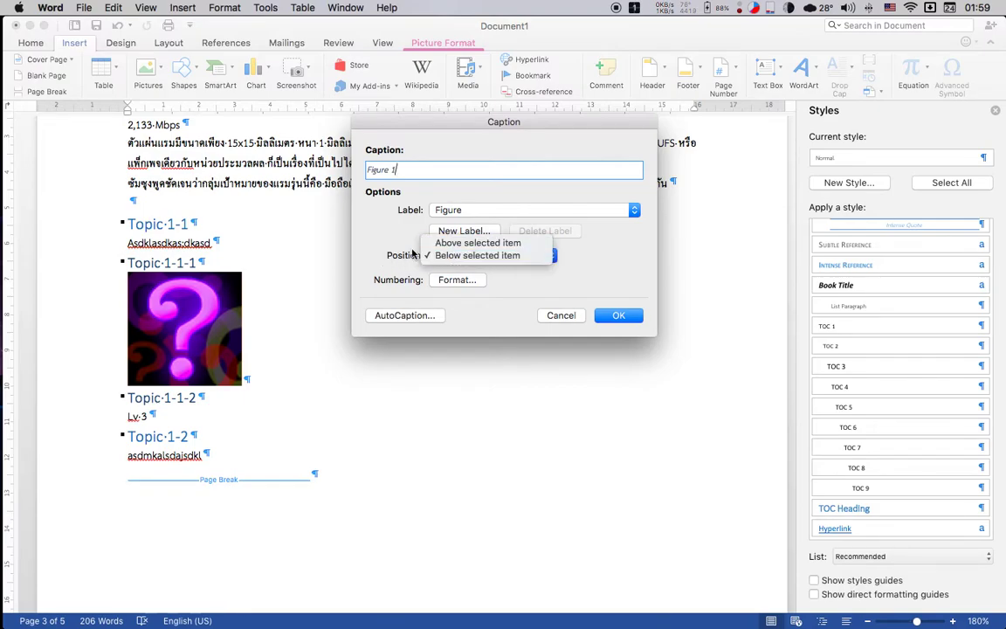
pyautogui.click(471, 255)
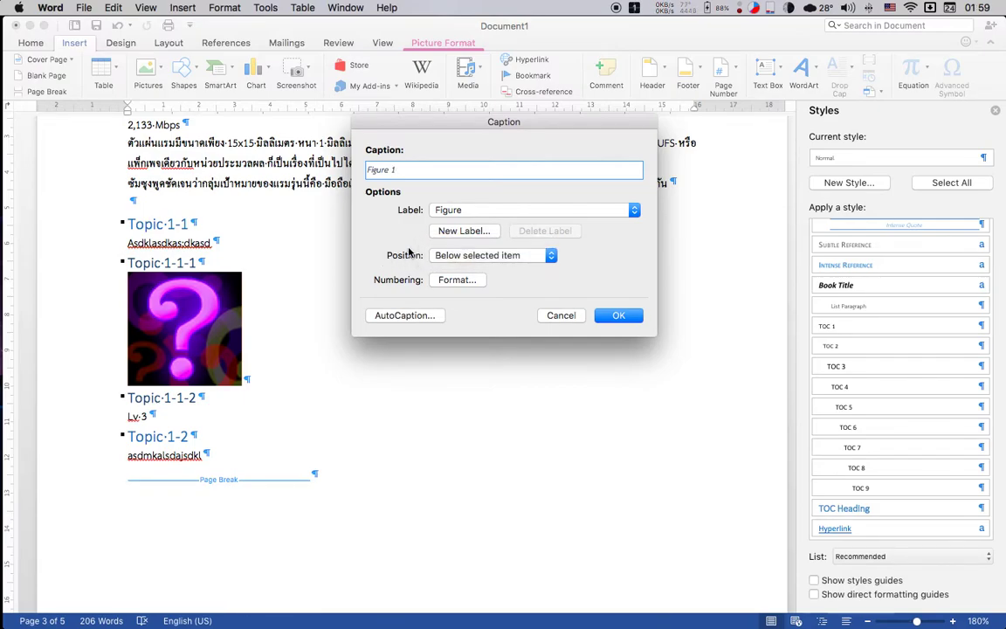
pyautogui.click(458, 278)
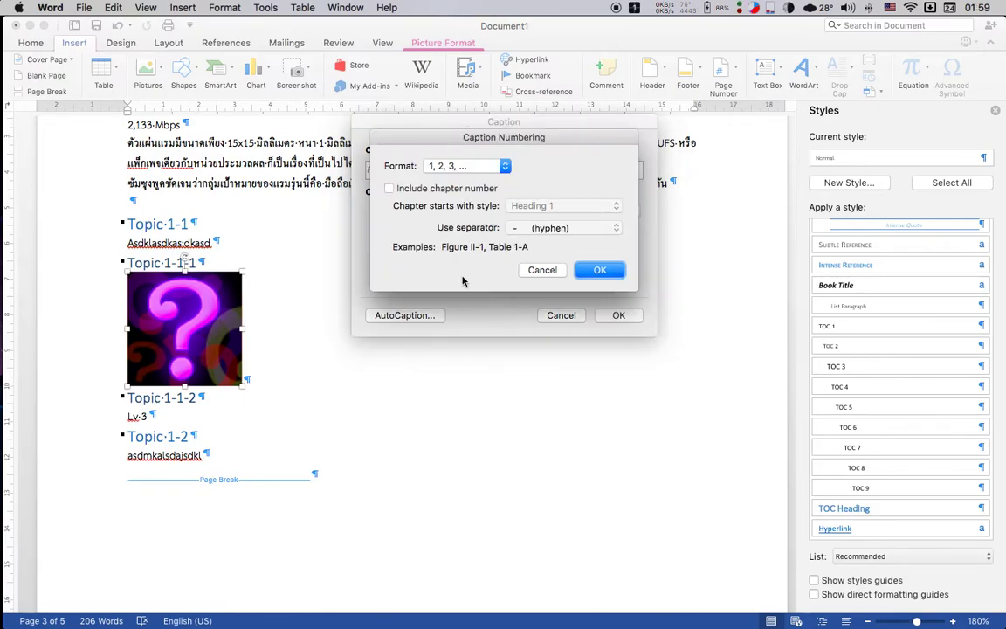
pyautogui.click(542, 269)
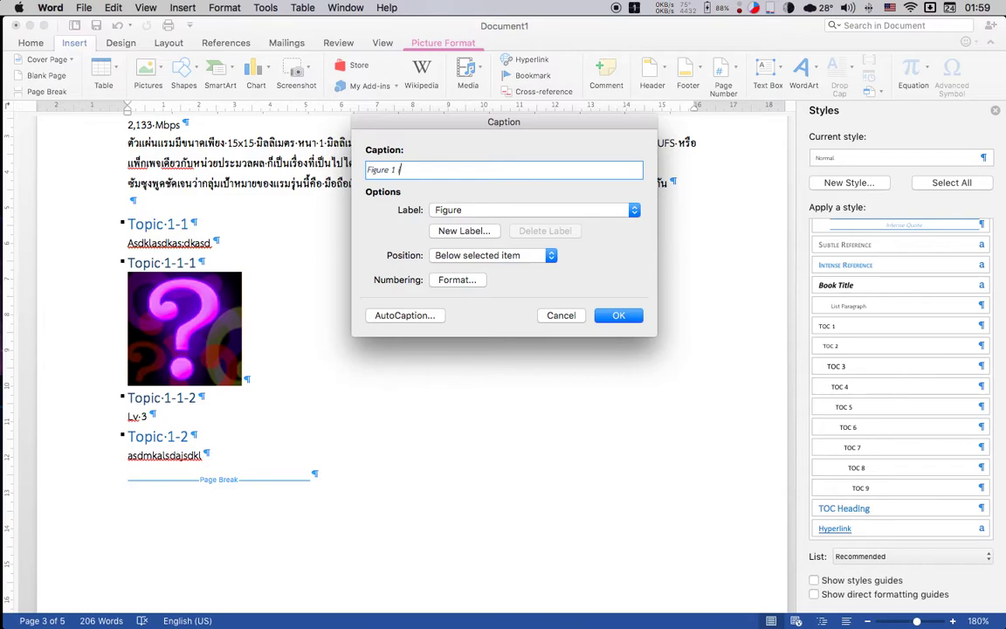
pyautogui.write('ภ')
pyautogui.write('ๅ')
pyautogui.write('ี่')
pyautogui.write(' 1')
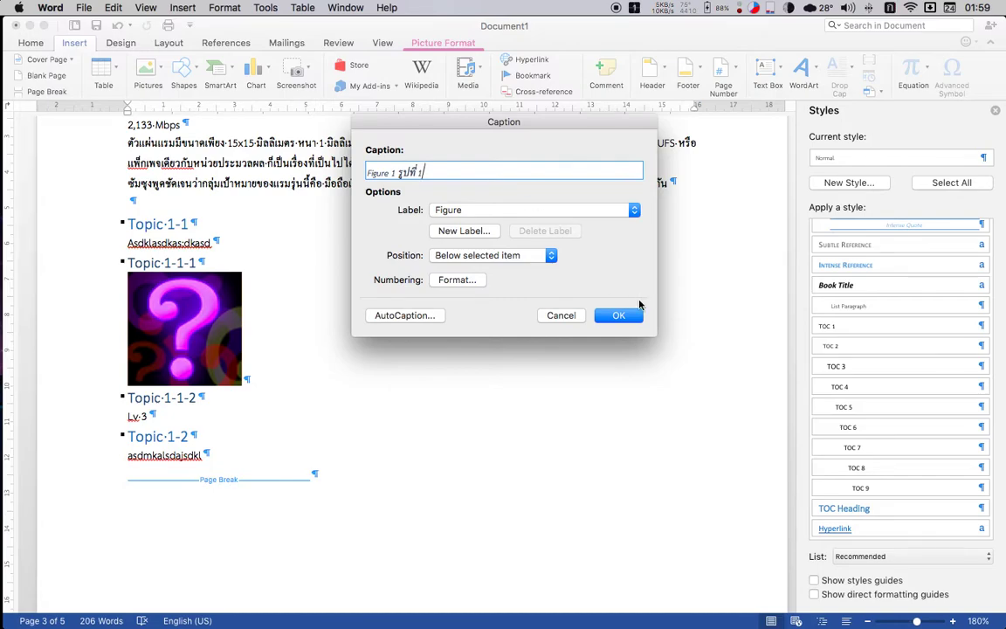
pyautogui.click(627, 315)
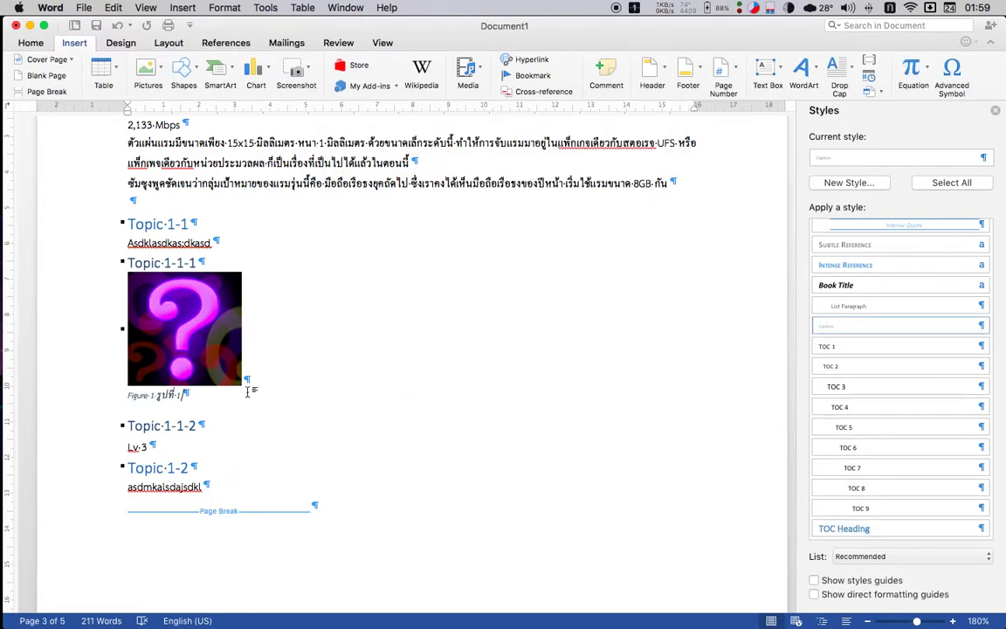
# Step: Insert right-aligned page numbers at the bottom of the page (footer)
pyautogui.click(202, 335)
pyautogui.scroll(-1, 484, 507)
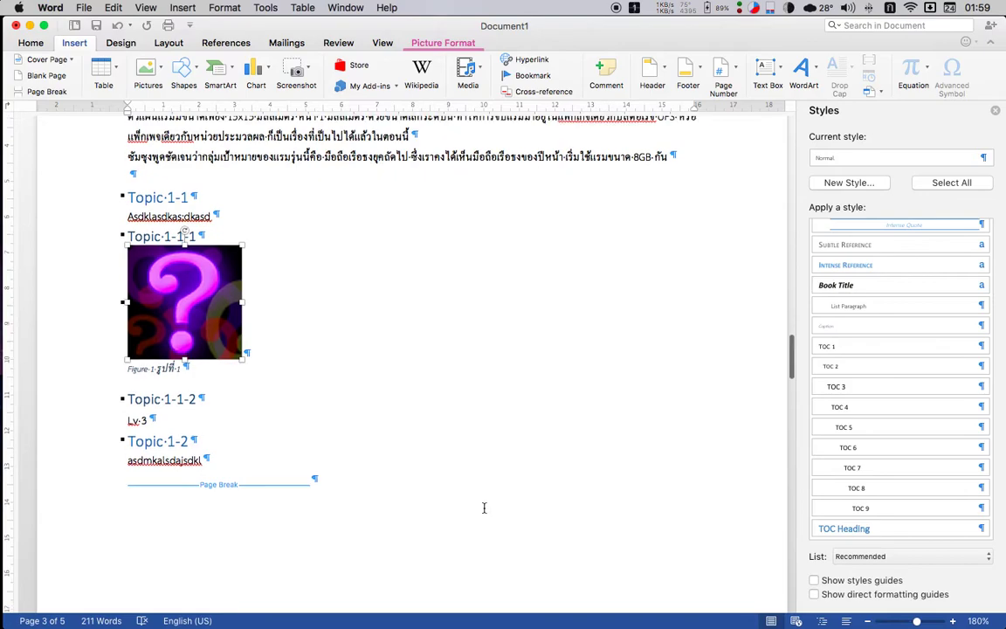
pyautogui.scroll(2, 484, 507)
pyautogui.scroll(4, 483, 507)
pyautogui.scroll(4, 483, 507)
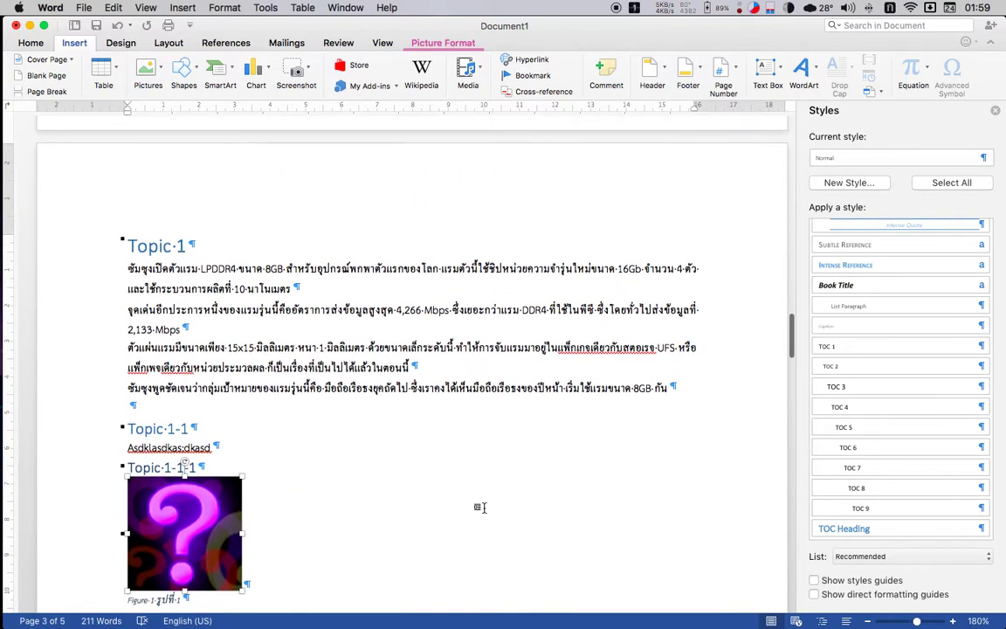
pyautogui.click(476, 488)
pyautogui.click(196, 245)
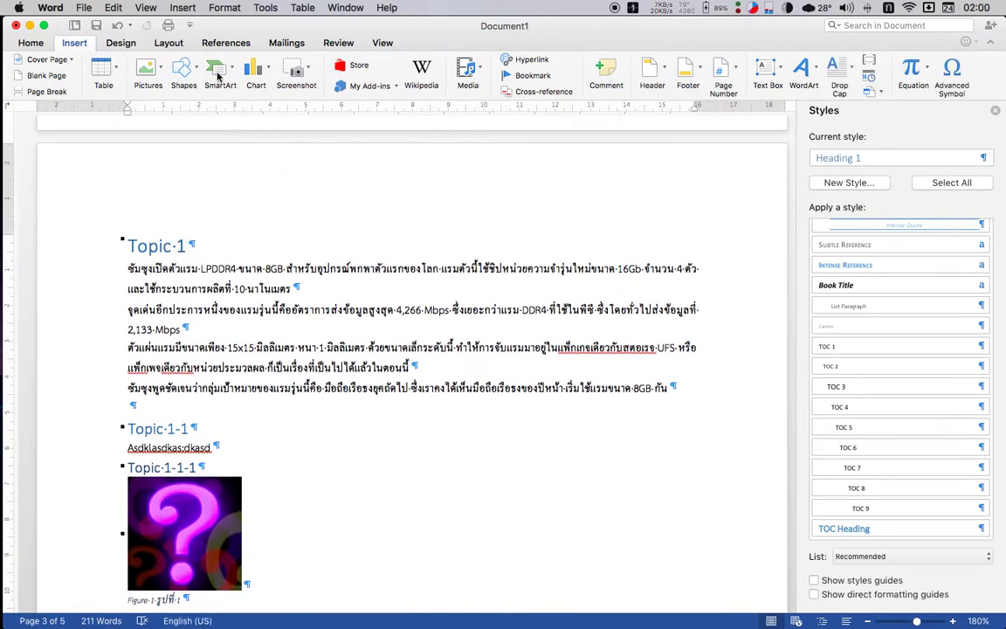
pyautogui.click(122, 43)
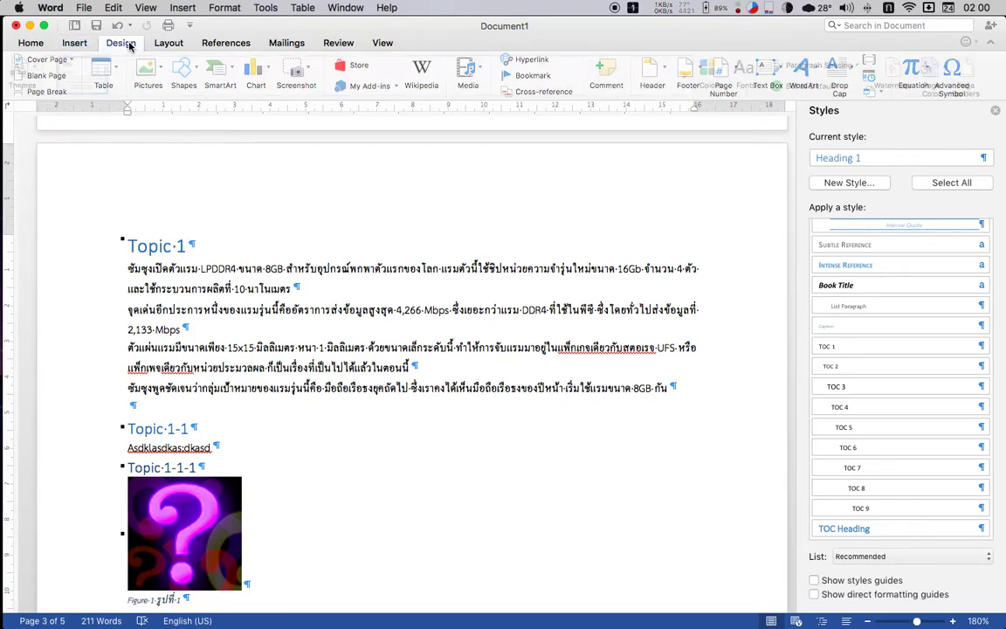
pyautogui.click(81, 48)
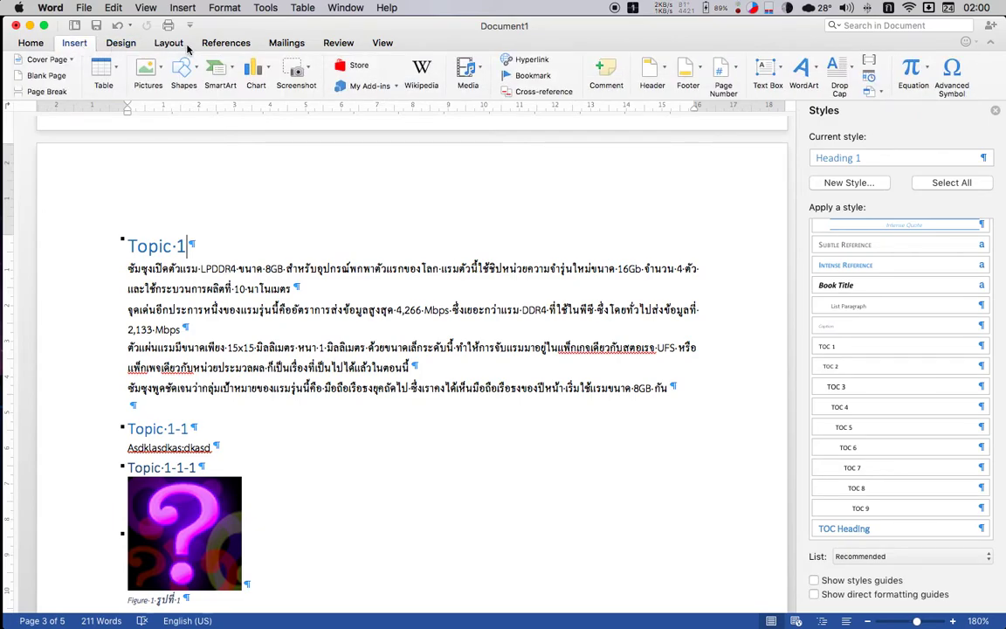
pyautogui.click(723, 77)
pyautogui.click(741, 91)
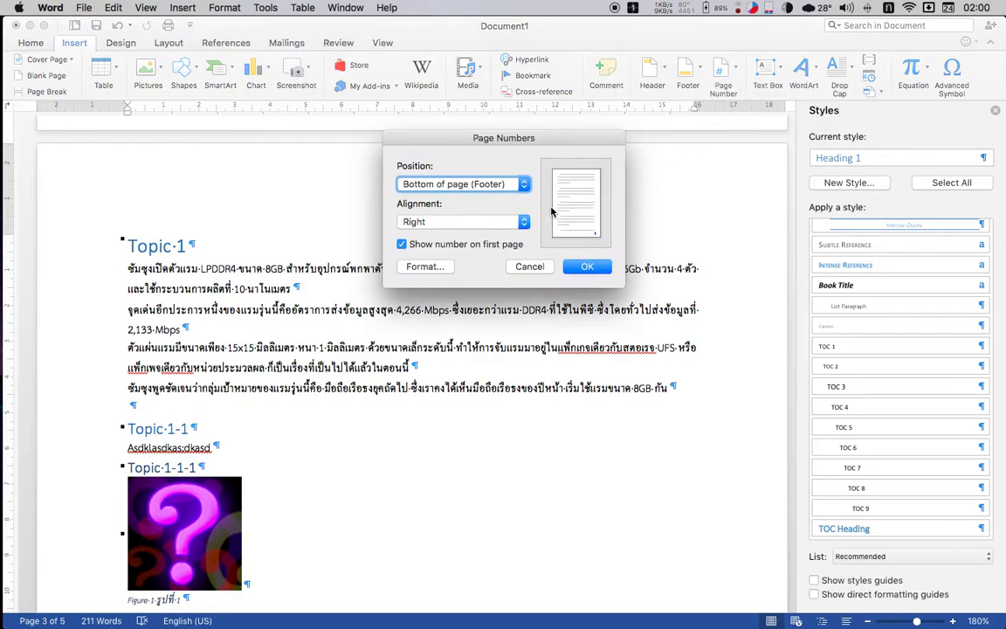
pyautogui.click(587, 267)
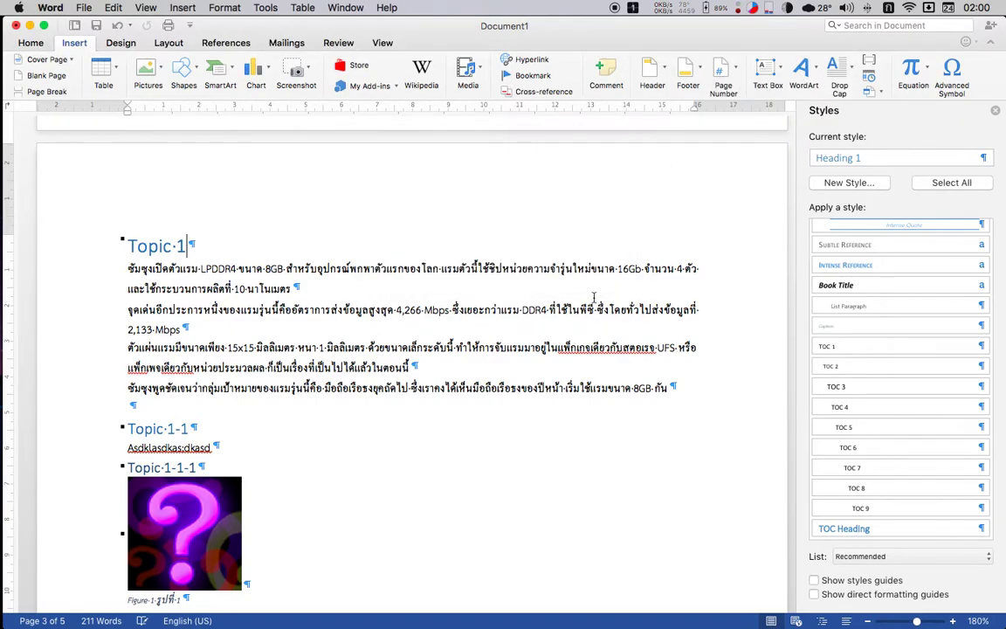
pyautogui.scroll(-3, 602, 437)
# Step: Copy the question-mark picture and paste it under Topic 2-2
pyautogui.scroll(-5, 602, 437)
pyautogui.scroll(-3, 602, 438)
pyautogui.scroll(5, 602, 439)
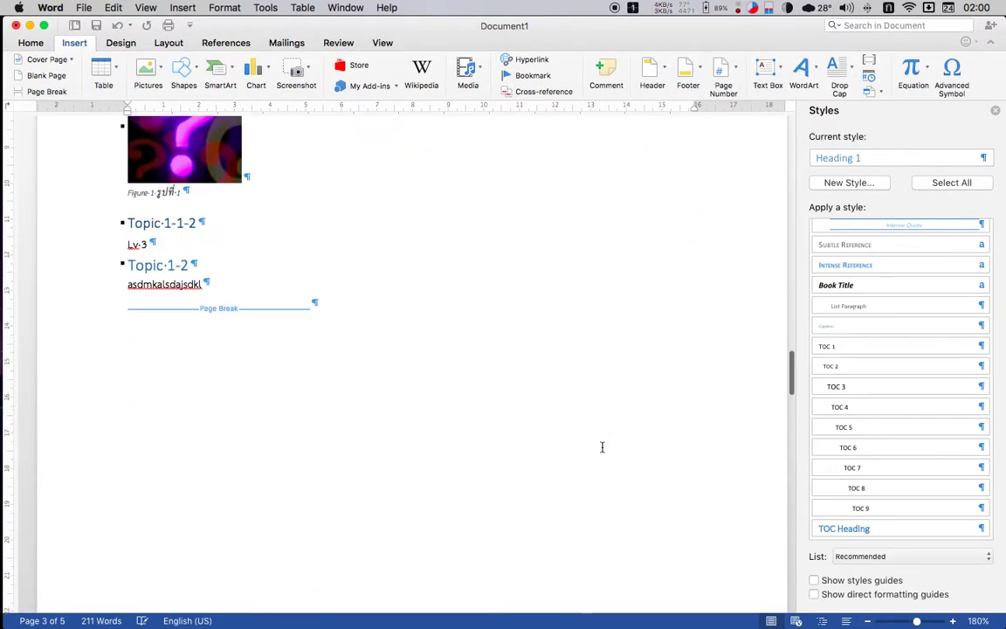
pyautogui.scroll(2, 600, 445)
pyautogui.click(234, 277)
pyautogui.press('super+c')
pyautogui.scroll(-5, 215, 240)
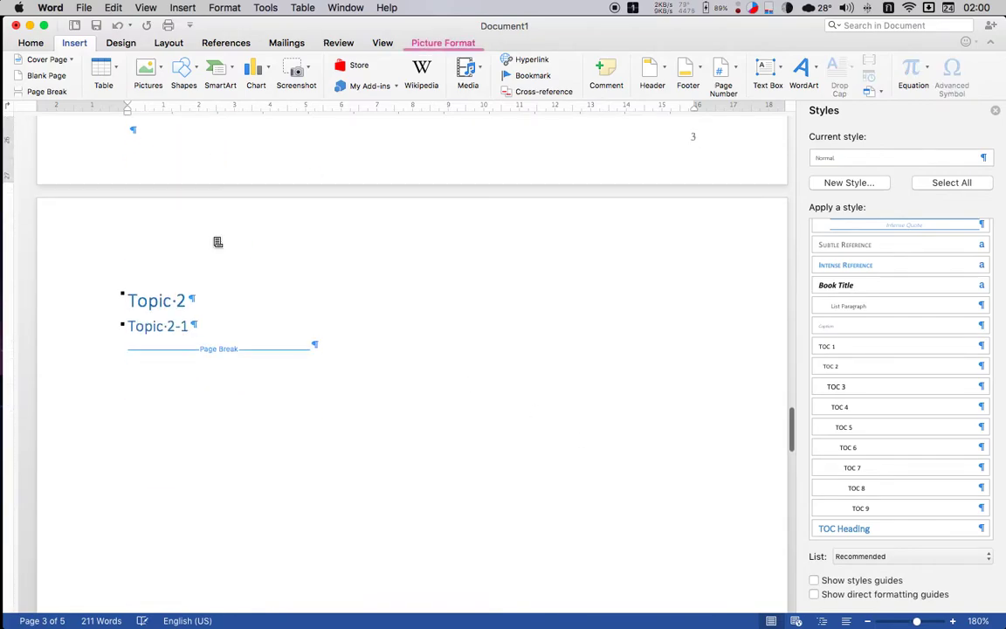
pyautogui.scroll(-5, 216, 240)
pyautogui.scroll(-2, 213, 236)
pyautogui.scroll(3, 277, 253)
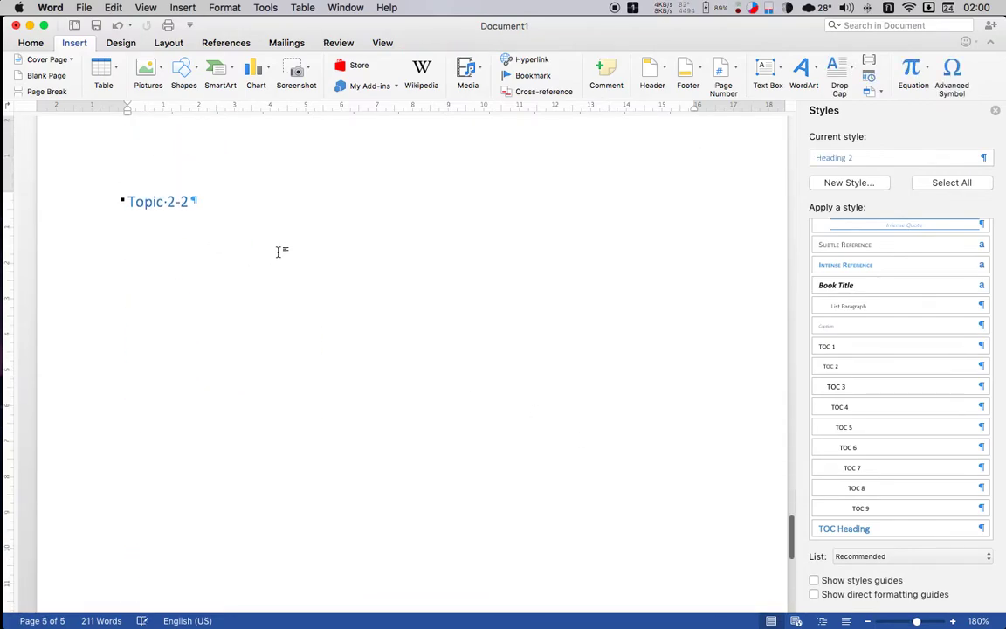
pyautogui.click(291, 252)
pyautogui.press('super+v')
pyautogui.click(221, 242)
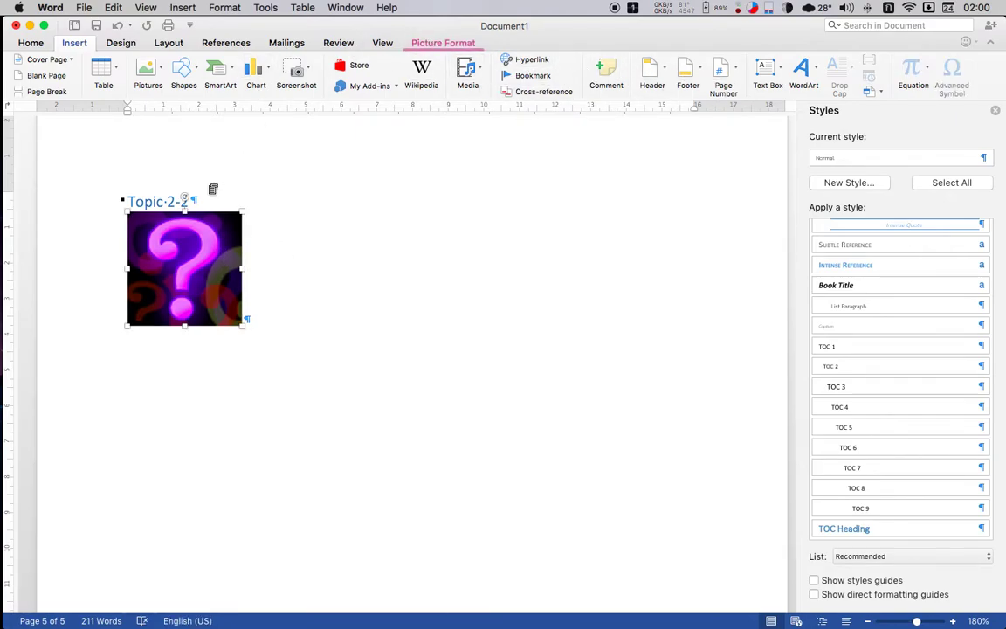
# Step: Caption the pasted picture 'Figure 2 รูปที่ 2'
pyautogui.rightClick(199, 252)
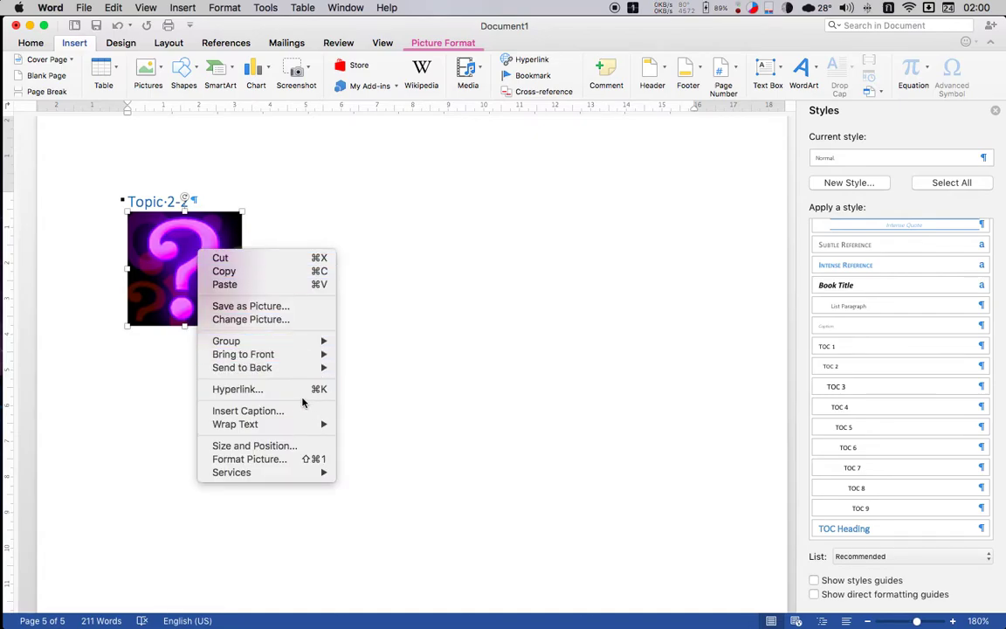
pyautogui.click(303, 417)
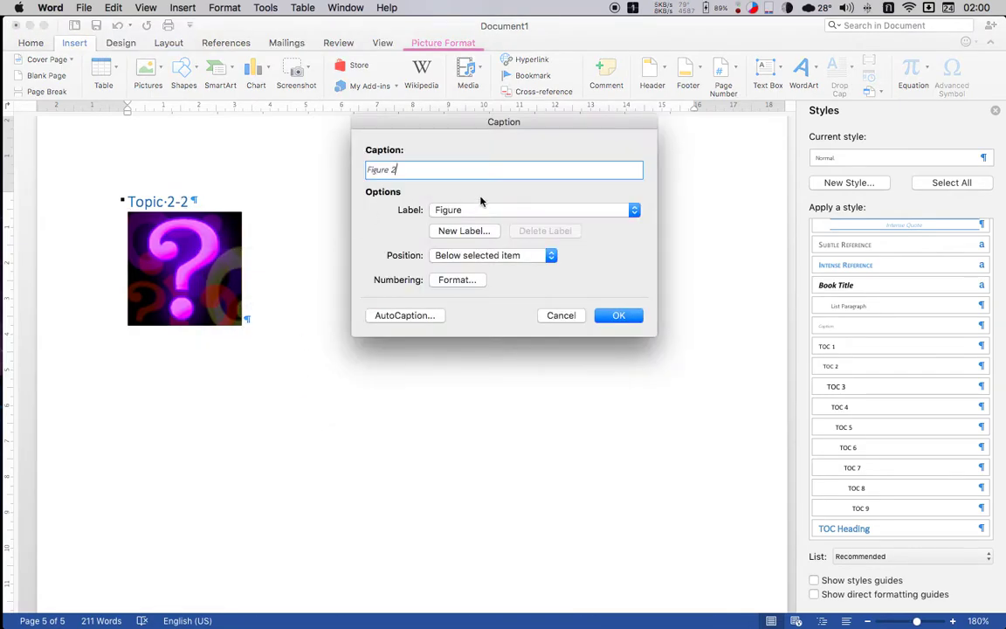
pyautogui.write('Q')
pyautogui.write(' 2')
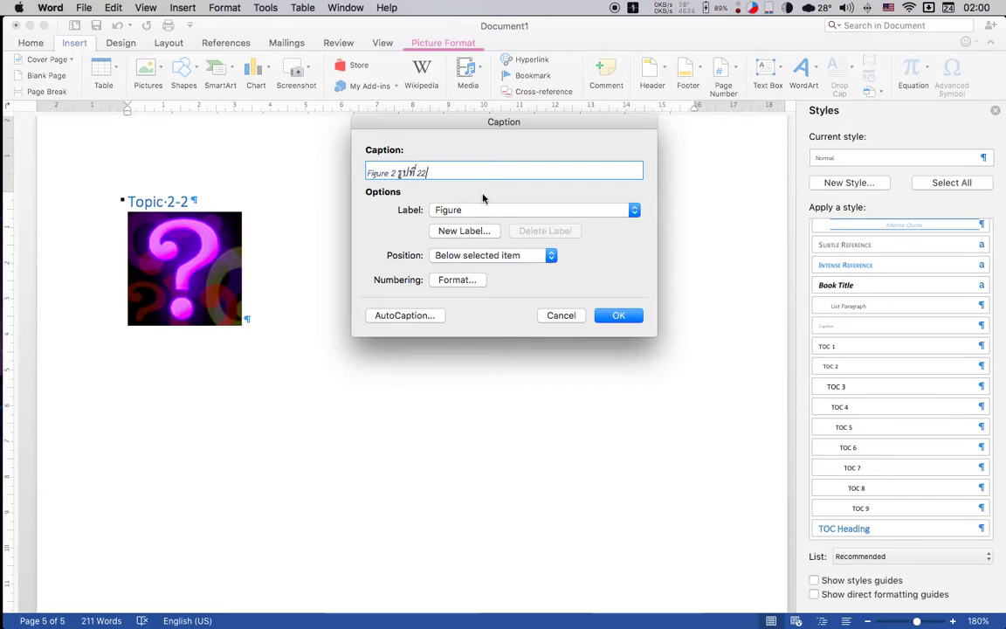
pyautogui.click(635, 315)
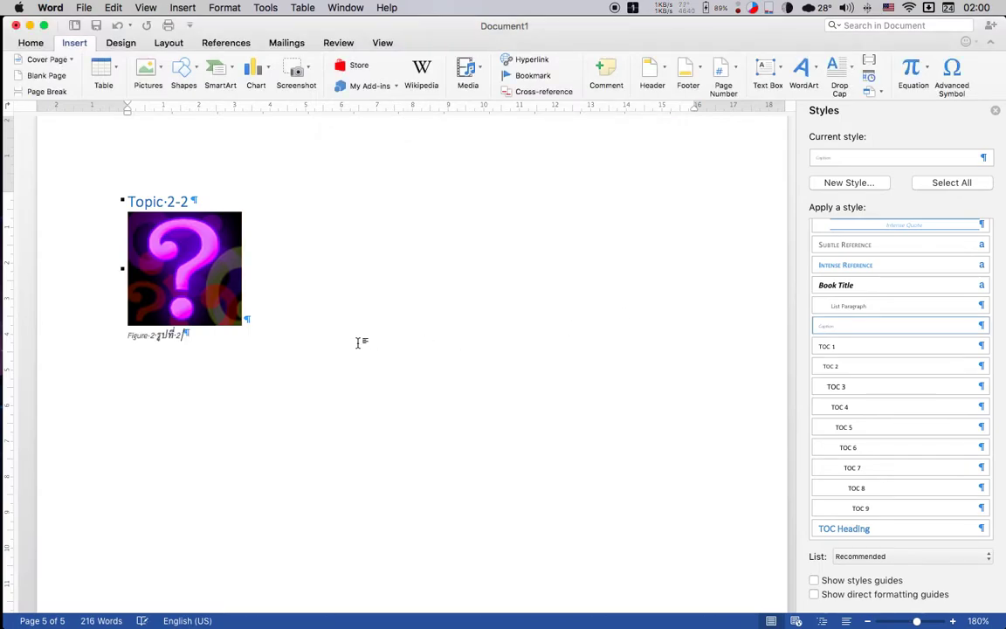
# Step: Insert a blank page after the table of contents, restoring the accidentally deleted TOC
pyautogui.scroll(10, 367, 337)
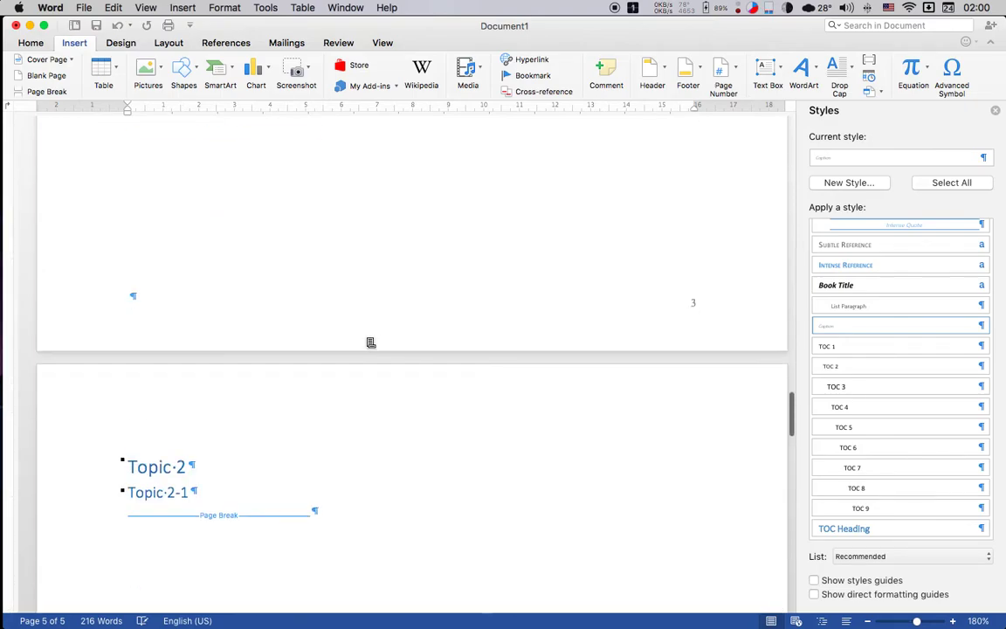
pyautogui.scroll(-5, 370, 342)
pyautogui.scroll(10, 370, 343)
pyautogui.scroll(10, 366, 337)
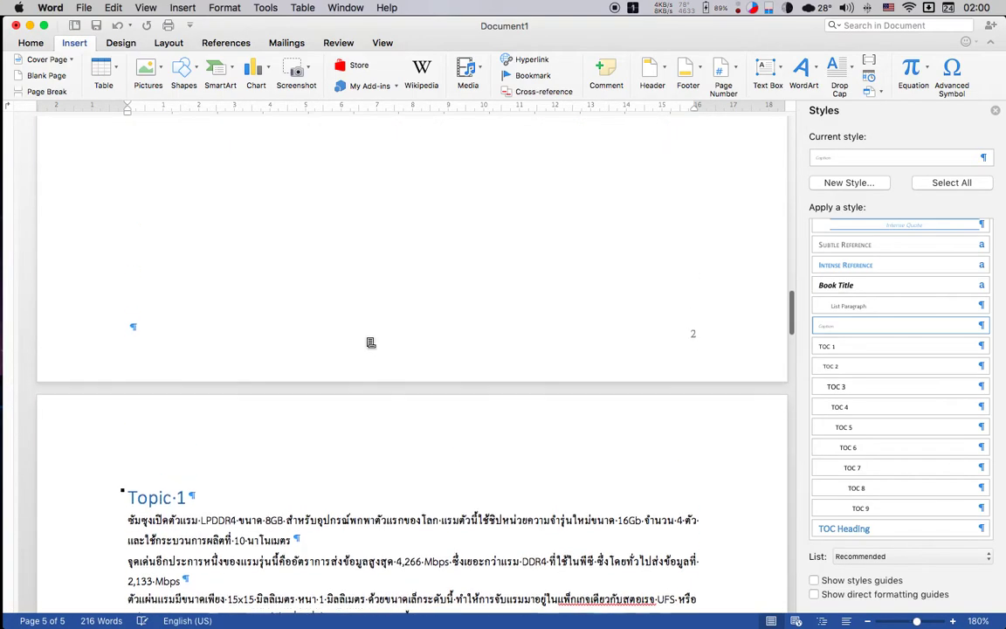
pyautogui.scroll(10, 371, 341)
pyautogui.scroll(-1, 369, 337)
pyautogui.click(325, 329)
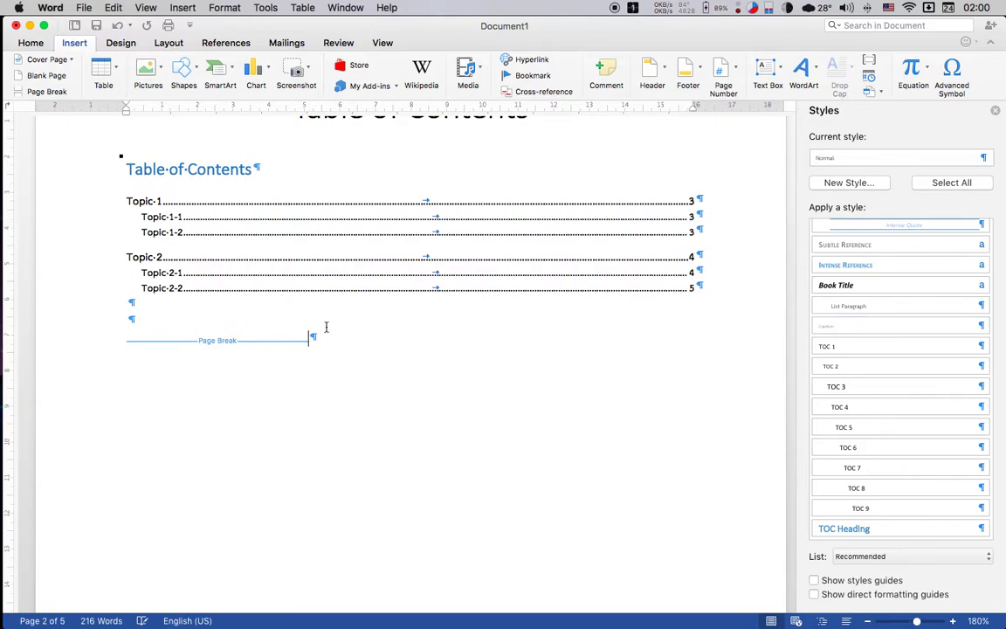
pyautogui.press('BackSpace')
pyautogui.press('BackSpace')
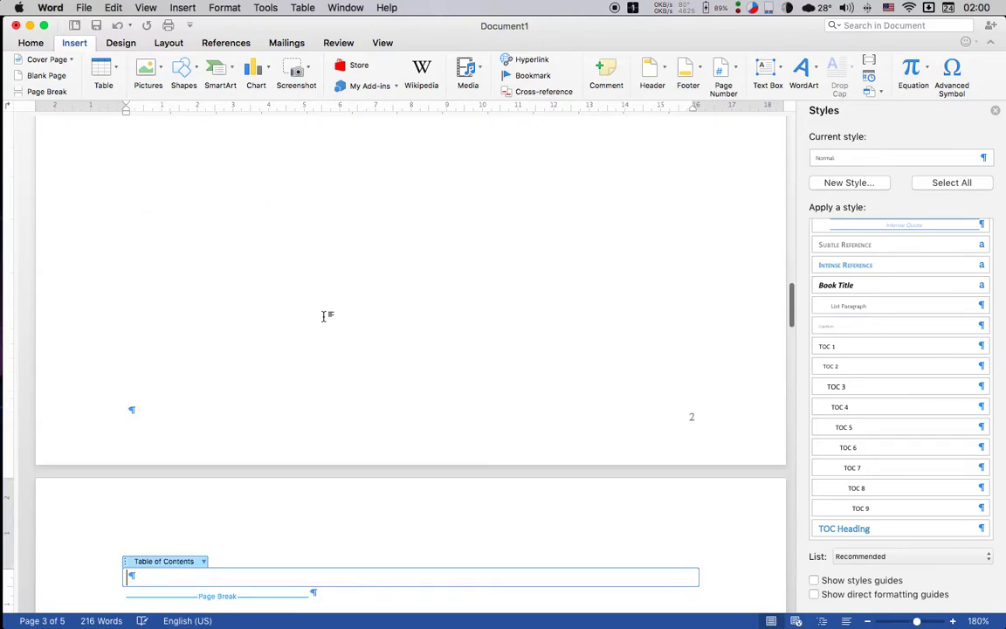
pyautogui.press('super+z')
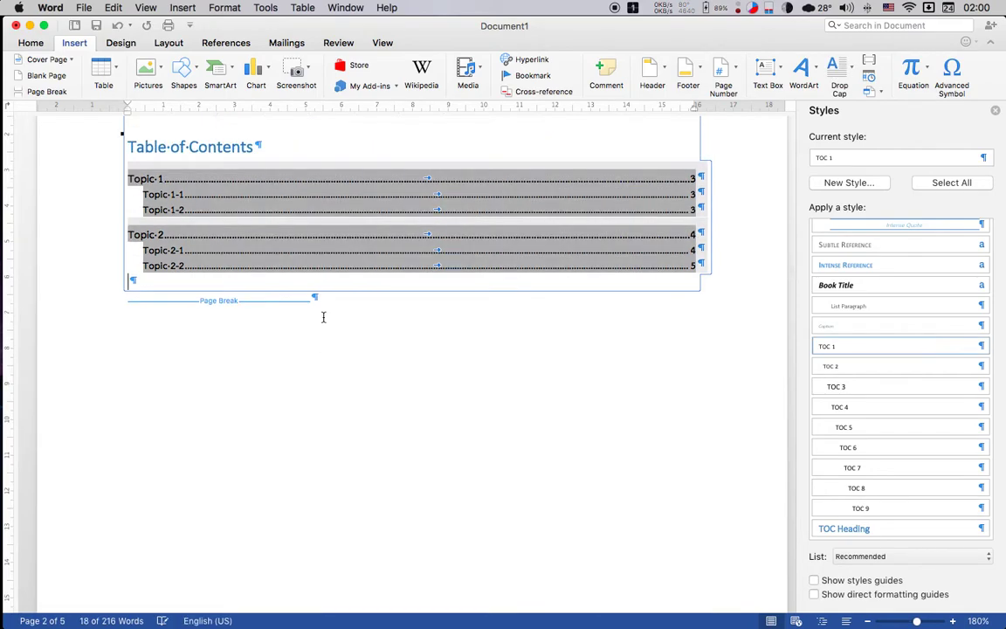
pyautogui.press('Right')
pyautogui.press('BackSpace')
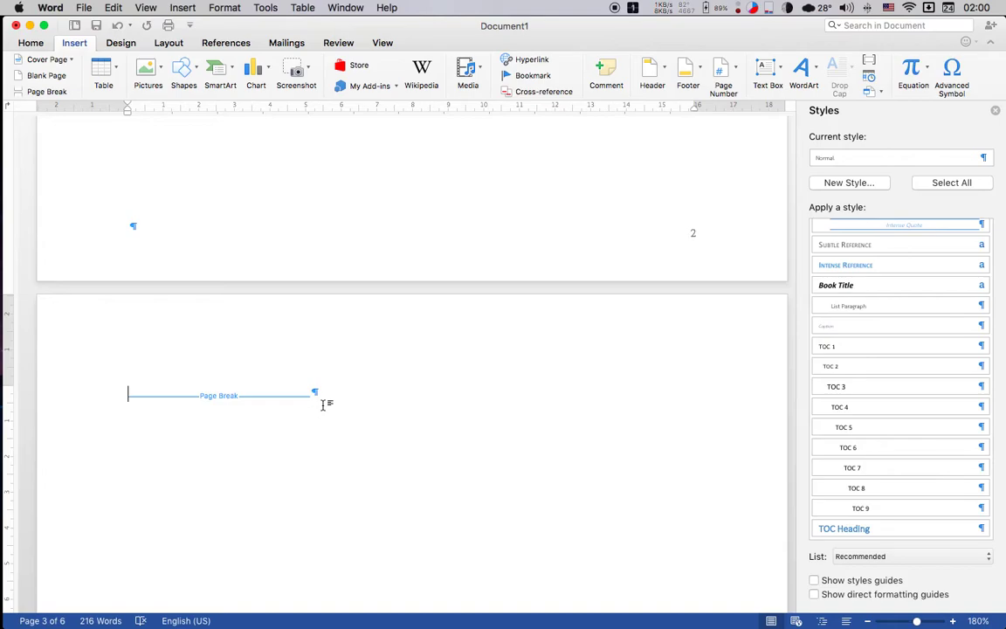
pyautogui.click(216, 45)
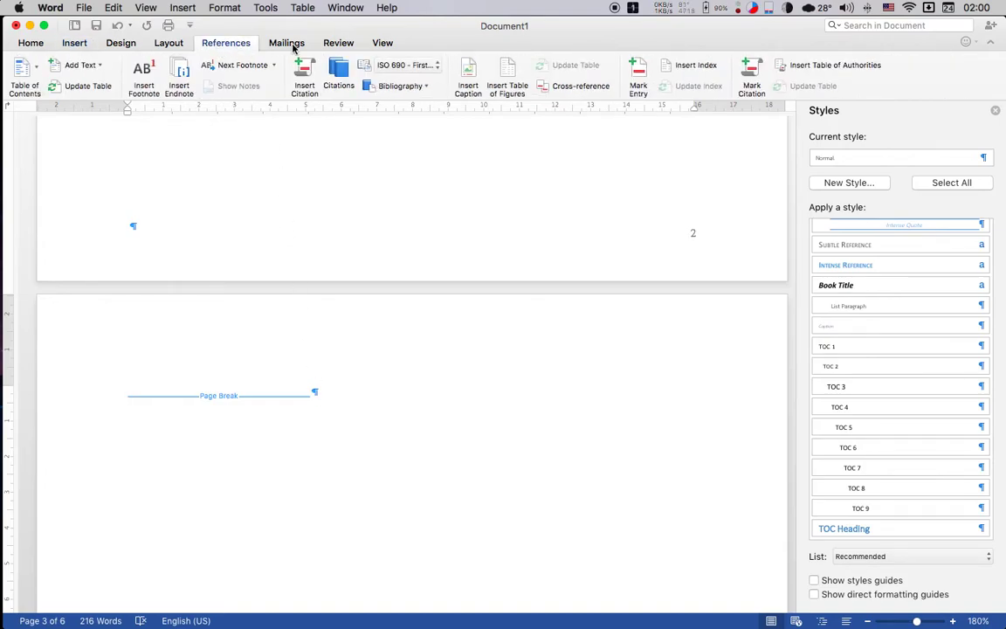
# Step: Insert a table of figures with caption label Figure and From template format
pyautogui.click(512, 75)
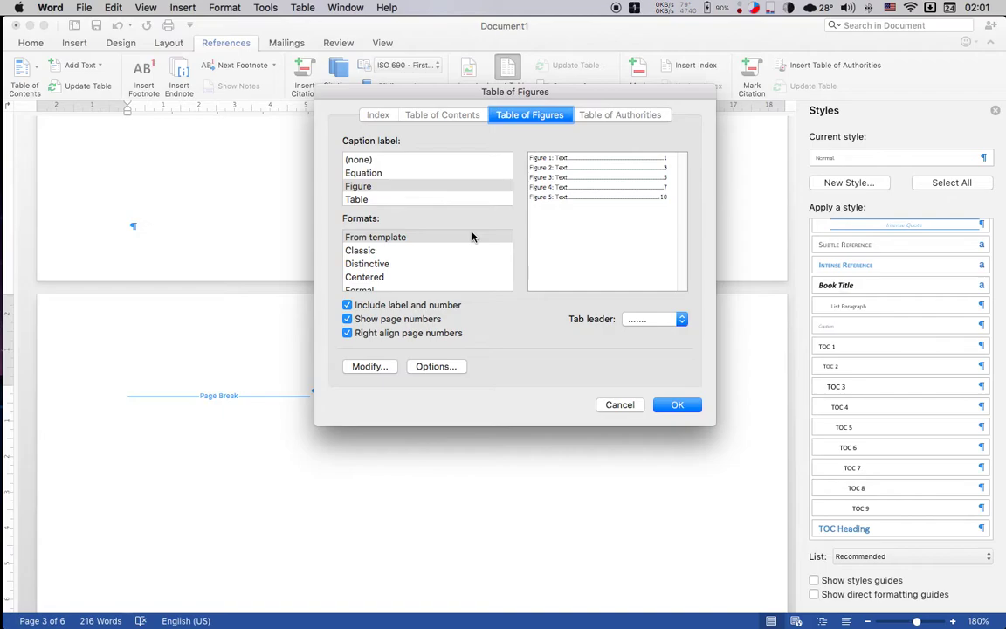
pyautogui.moveTo(508, 92); pyautogui.dragTo(508, 136)
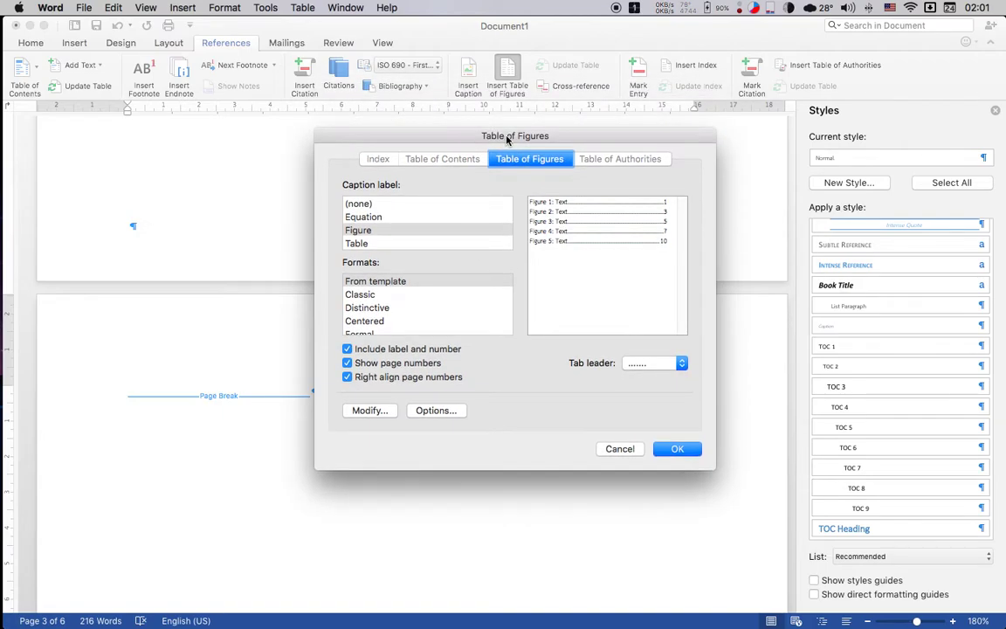
pyautogui.click(393, 219)
pyautogui.click(394, 229)
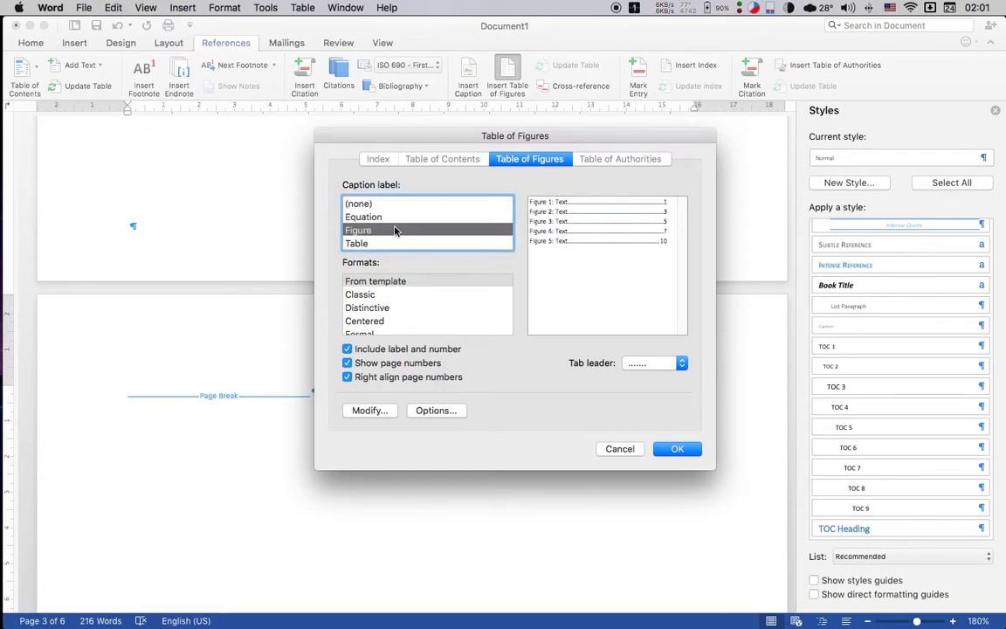
pyautogui.click(394, 238)
pyautogui.press('Up')
pyautogui.click(405, 286)
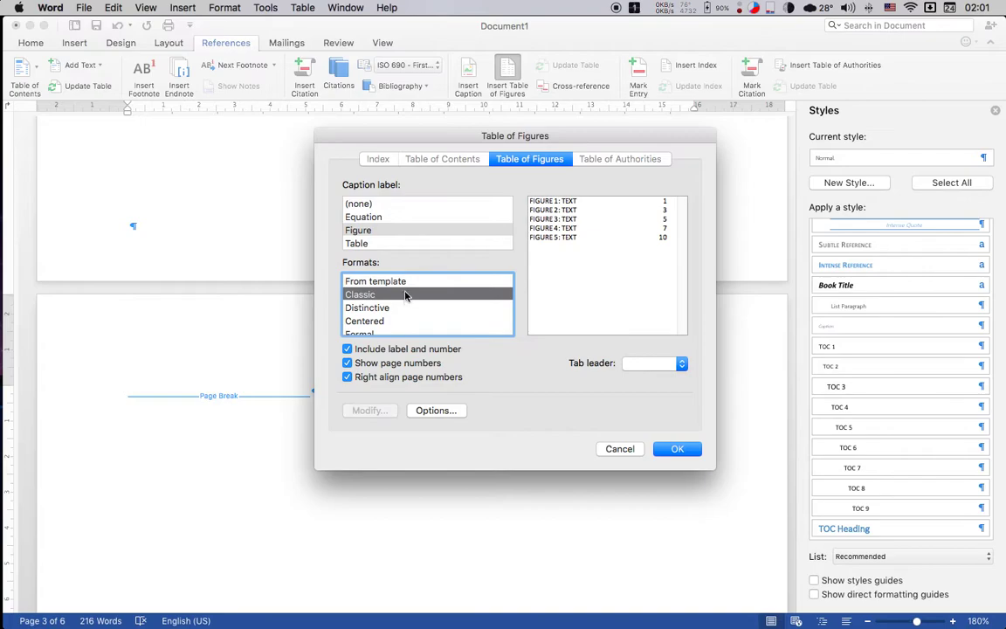
pyautogui.click(677, 449)
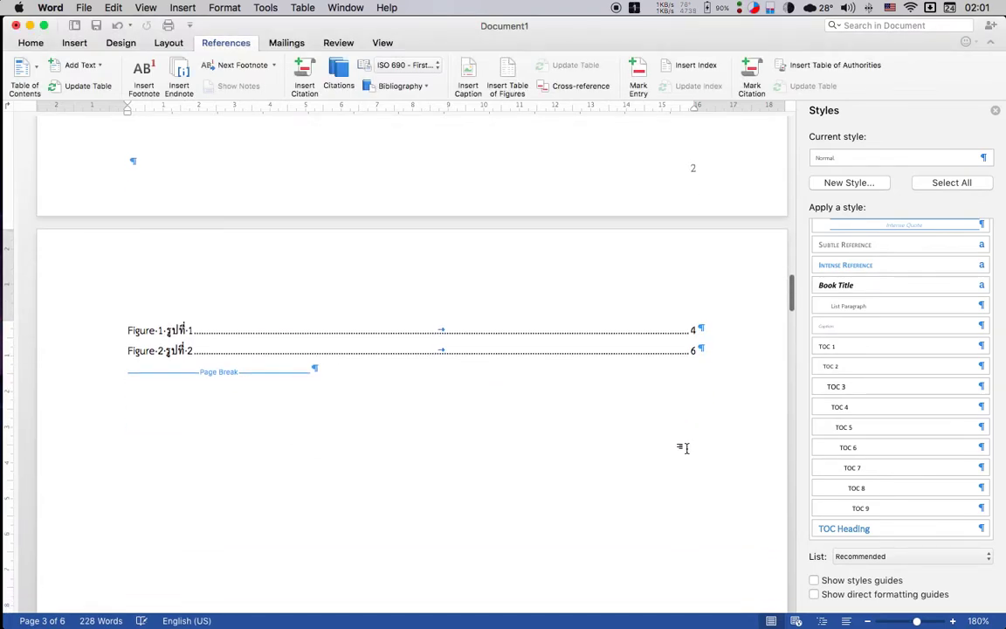
# Step: Add a centred 'Table of Figures' heading in Title style above the figure list
pyautogui.press('Up')
pyautogui.press('Return')
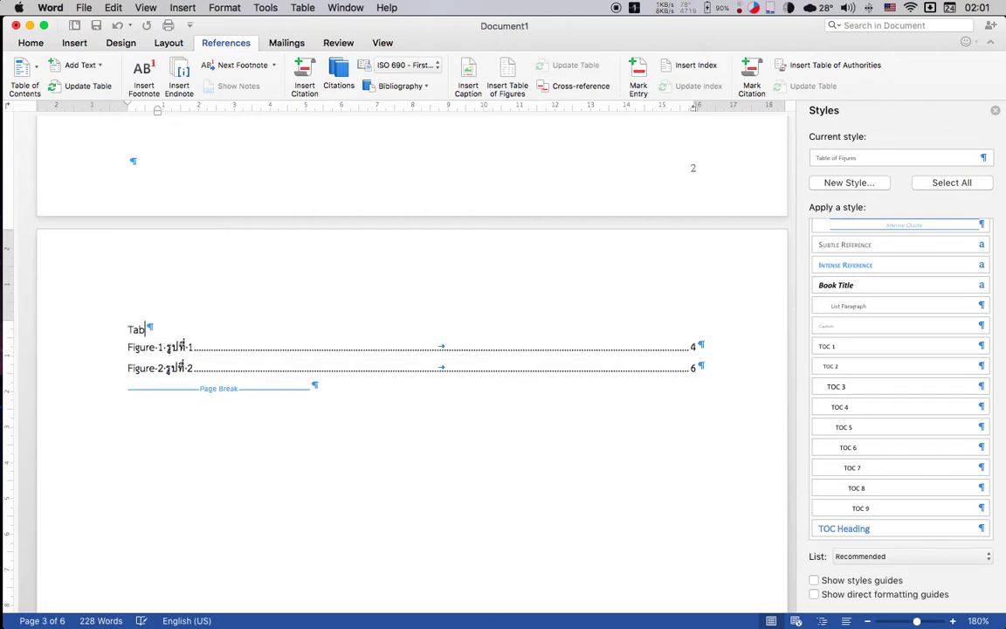
pyautogui.write('le of Fig')
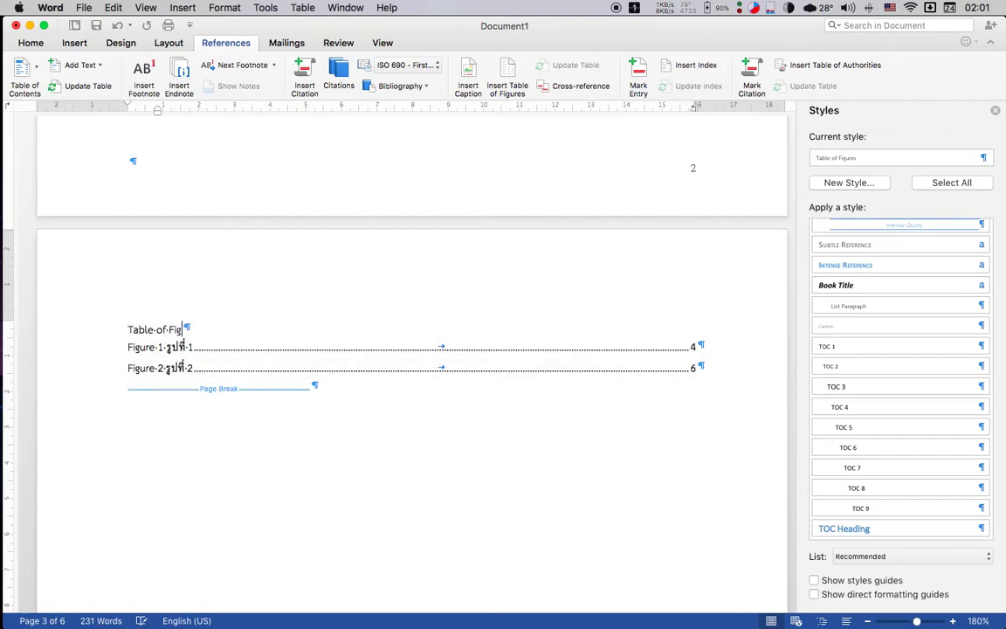
pyautogui.write('ures')
pyautogui.press('super+e')
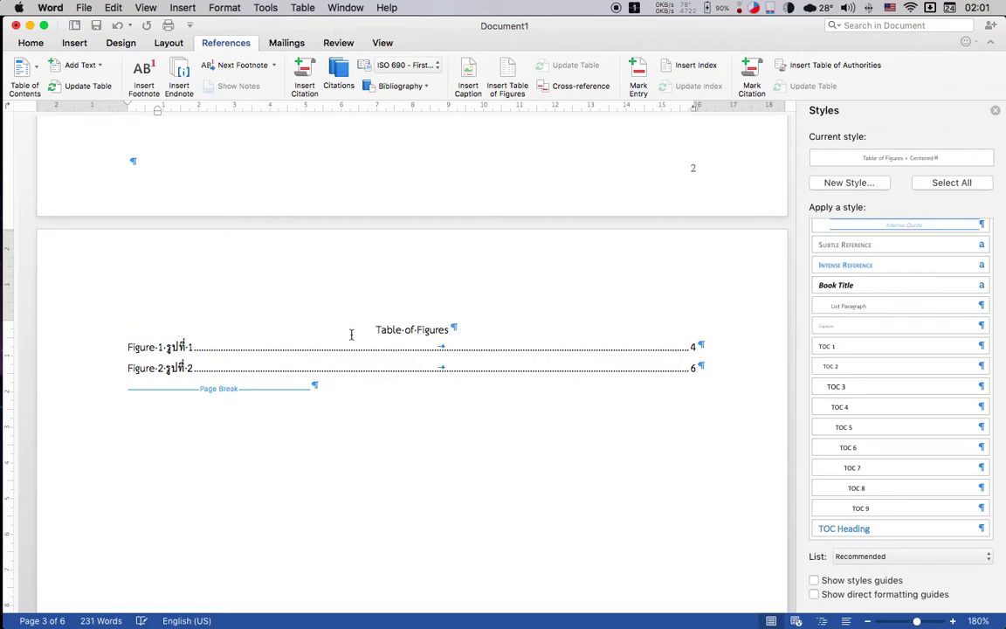
pyautogui.tripleClick(351, 334)
pyautogui.click(33, 43)
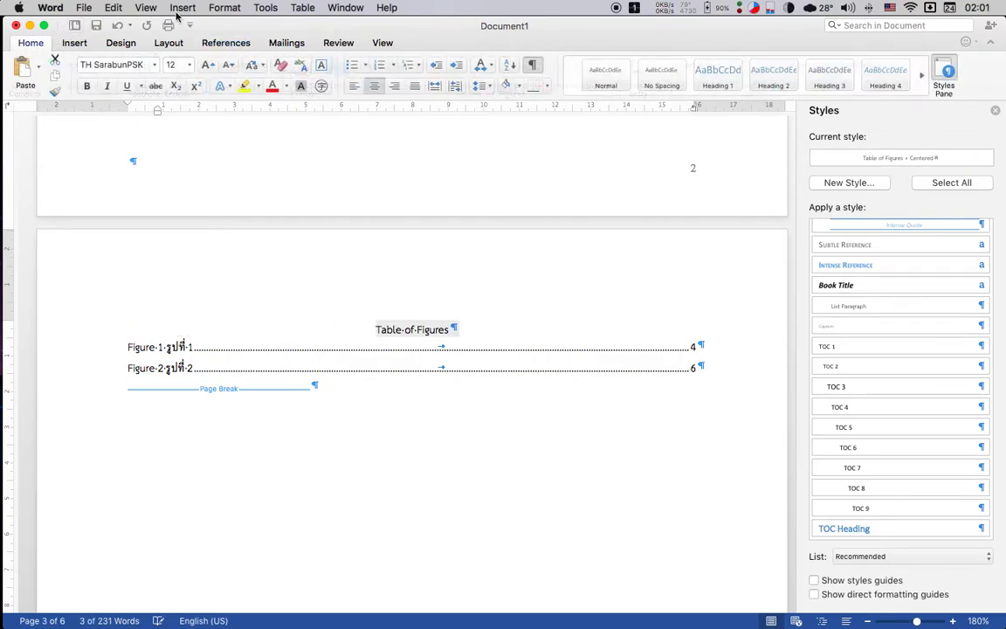
pyautogui.click(922, 77)
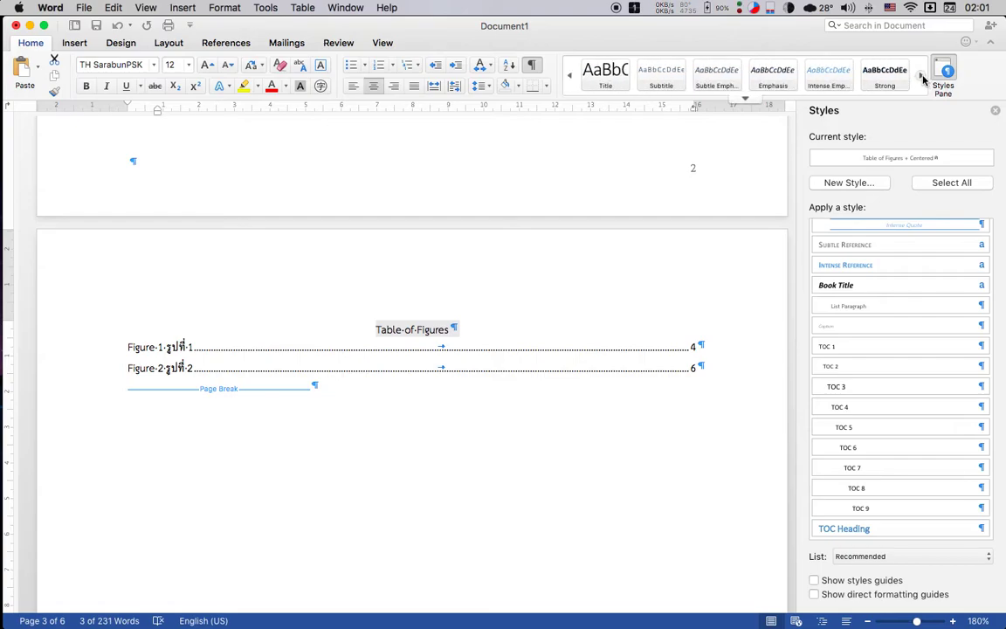
pyautogui.click(600, 83)
pyautogui.press('super+e')
pyautogui.click(638, 501)
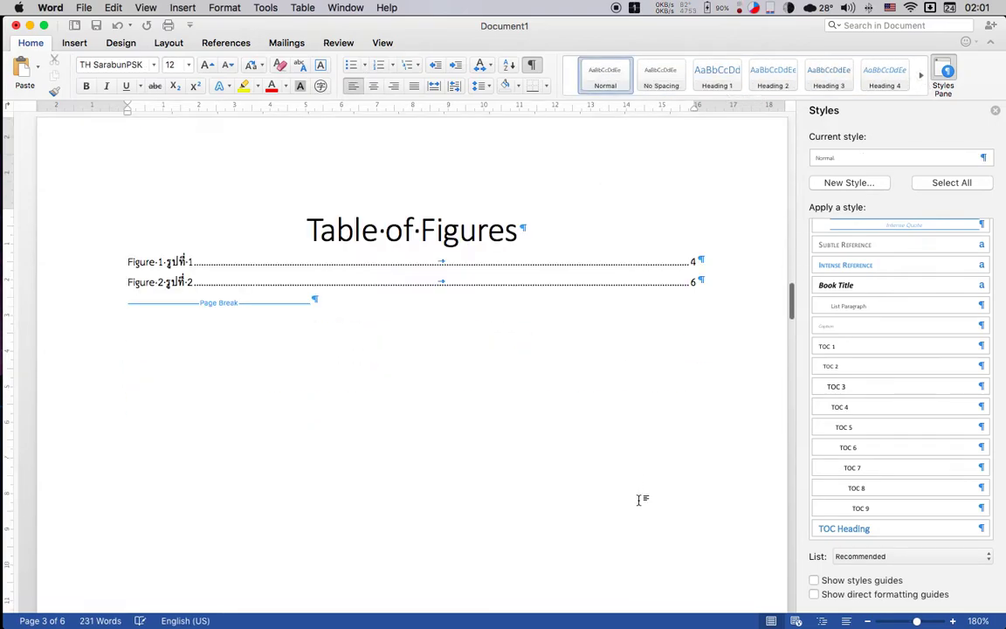
# Step: Remove the extra empty page from the document
pyautogui.scroll(-10, 639, 500)
pyautogui.scroll(3, 638, 501)
pyautogui.scroll(-5, 494, 427)
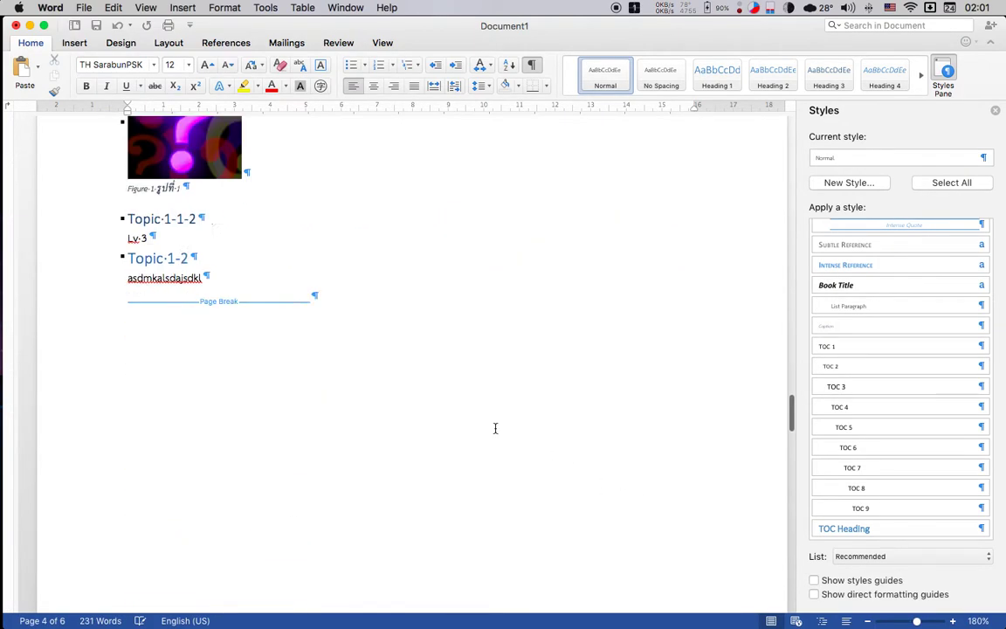
pyautogui.scroll(-5, 494, 427)
pyautogui.scroll(-4, 494, 427)
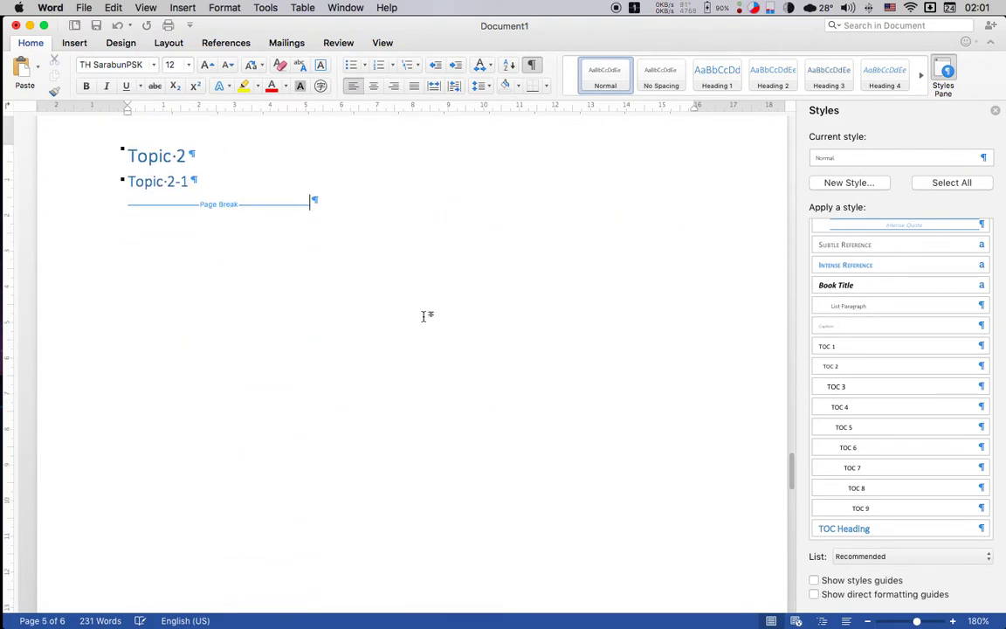
pyautogui.press('super+z')
pyautogui.press('super+z')
pyautogui.press('super+z')
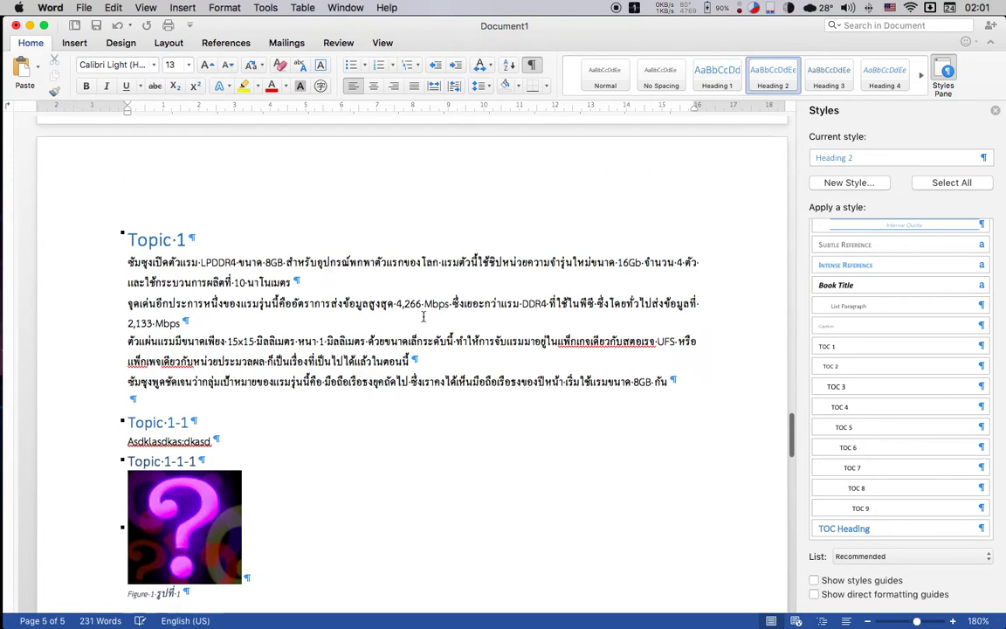
# Step: Update the entire table of figures so Figure 2 shows page 5
pyautogui.scroll(10, 427, 320)
pyautogui.scroll(-3, 427, 320)
pyautogui.scroll(-1, 427, 321)
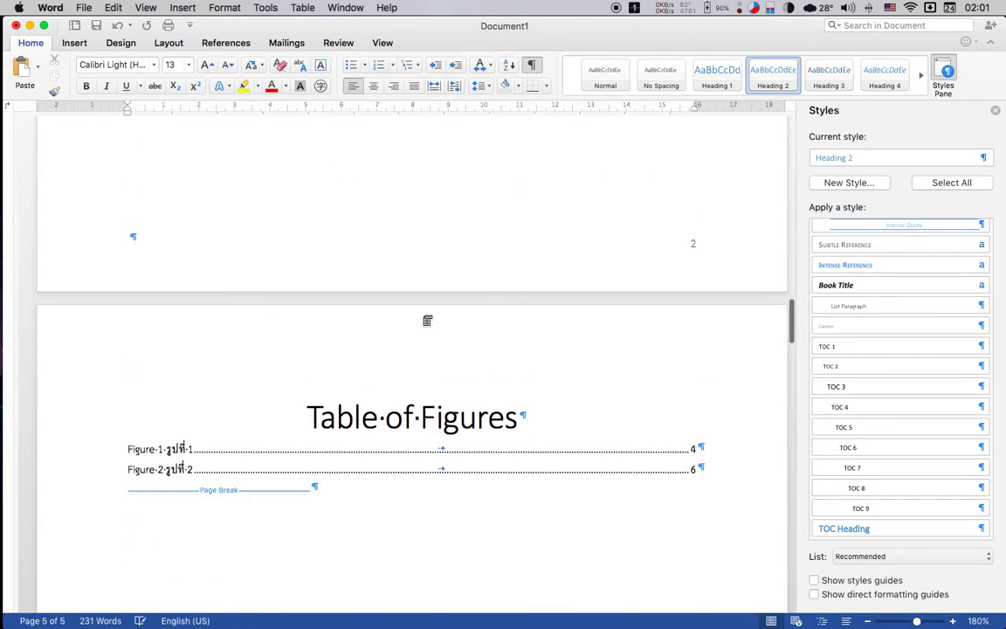
pyautogui.rightClick(343, 455)
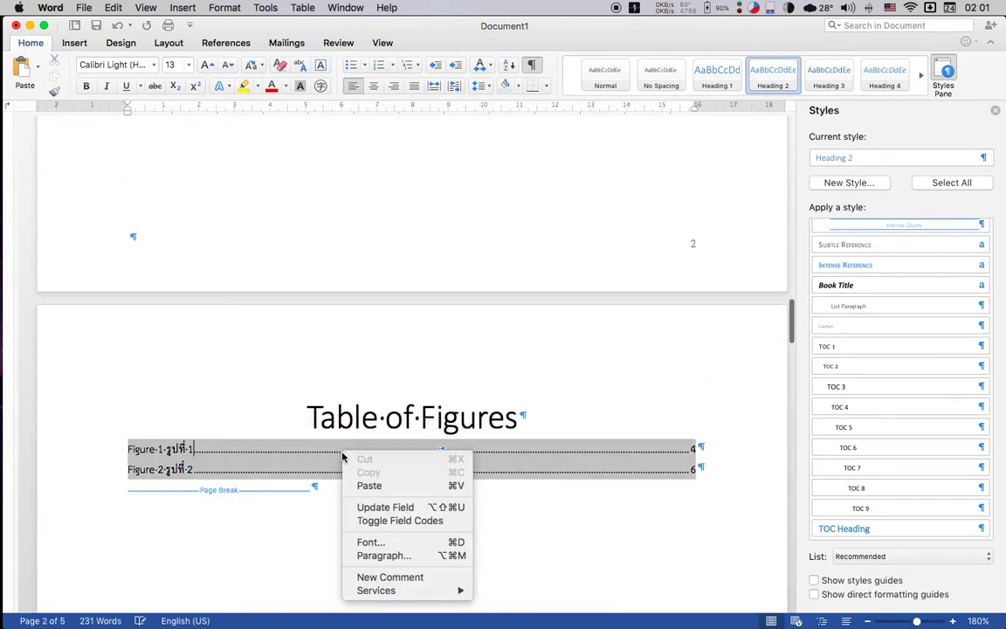
pyautogui.click(440, 508)
pyautogui.click(342, 200)
pyautogui.click(559, 224)
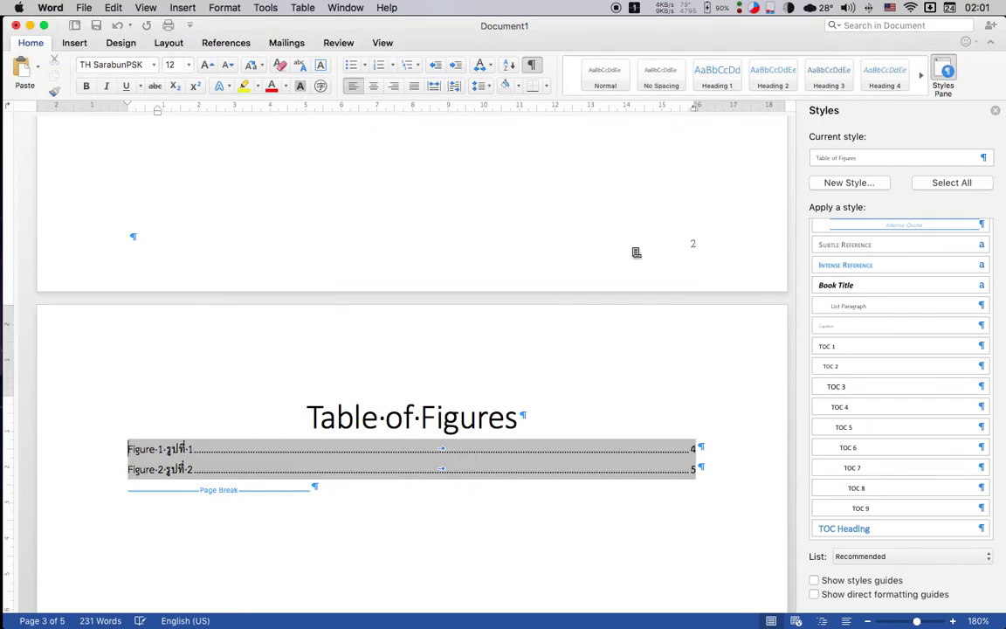
pyautogui.click(688, 479)
# Step: Add an empty paragraph after the Lv 3 line
pyautogui.scroll(10, 663, 492)
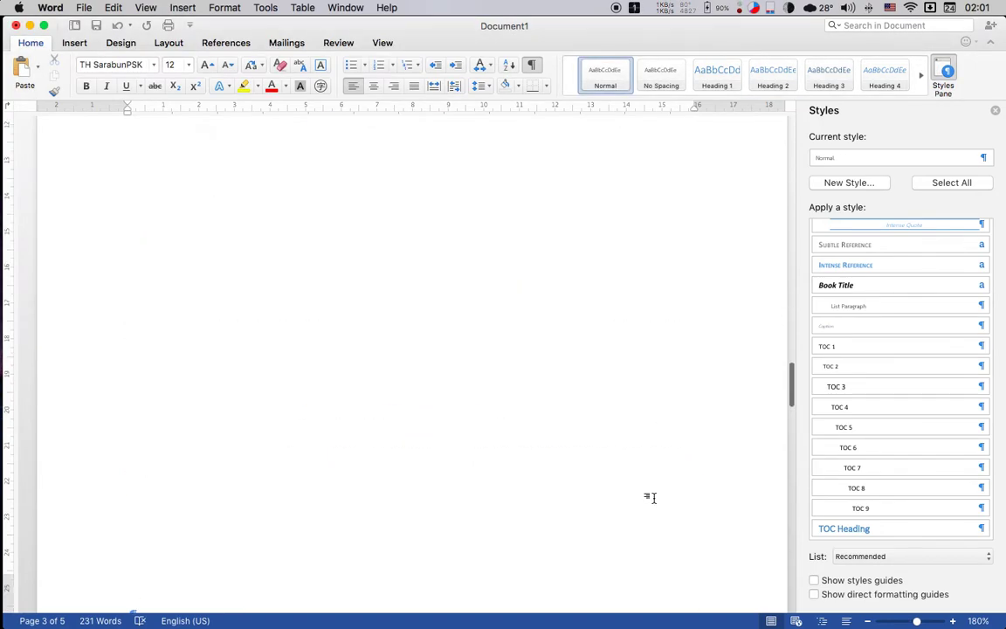
pyautogui.scroll(5, 653, 498)
pyautogui.scroll(-5, 653, 498)
pyautogui.scroll(1, 653, 498)
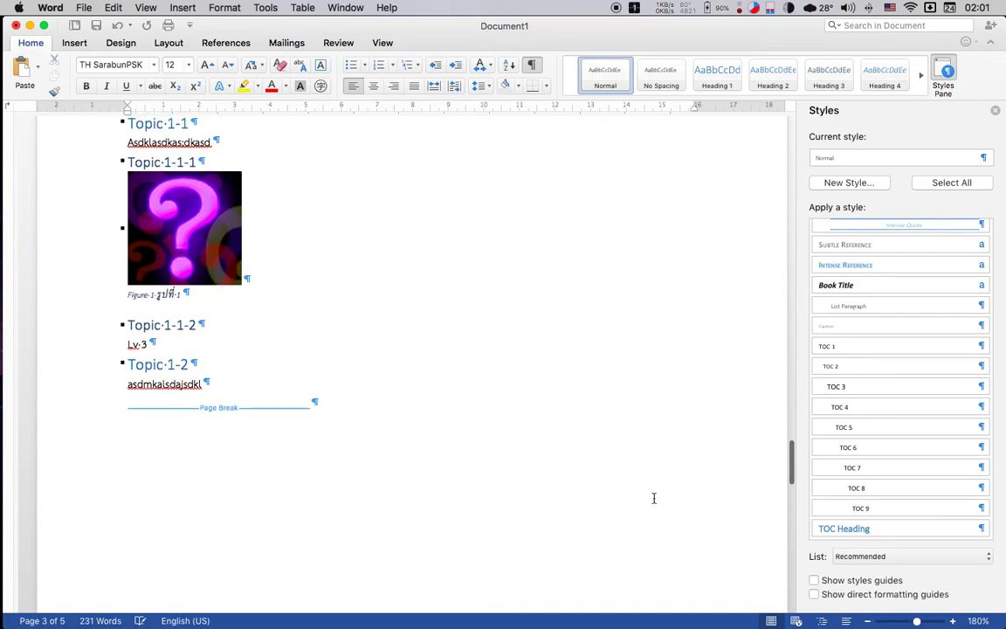
pyautogui.click(300, 346)
pyautogui.press('Return')
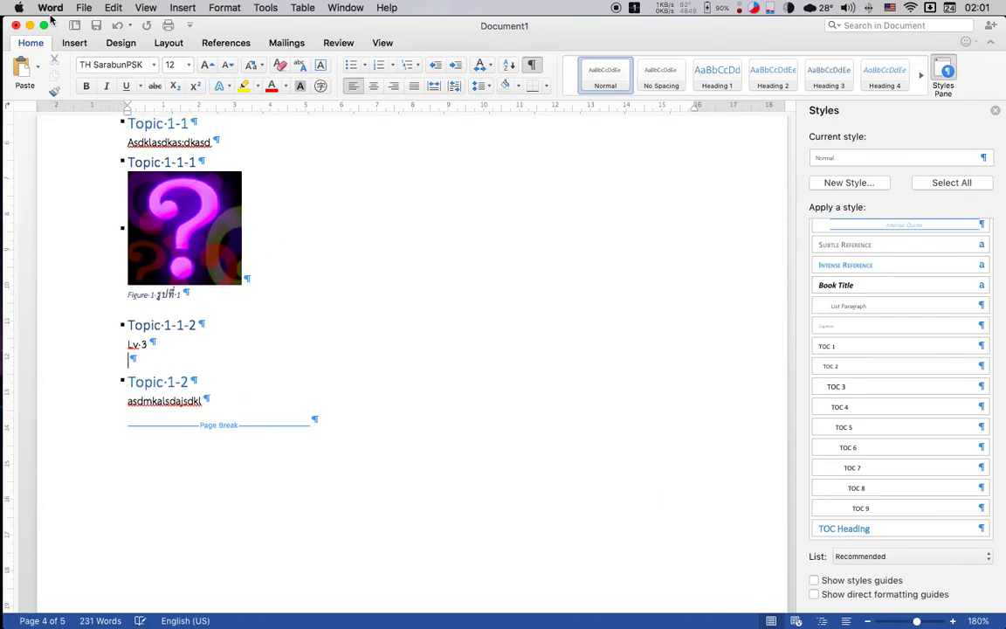
pyautogui.click(75, 43)
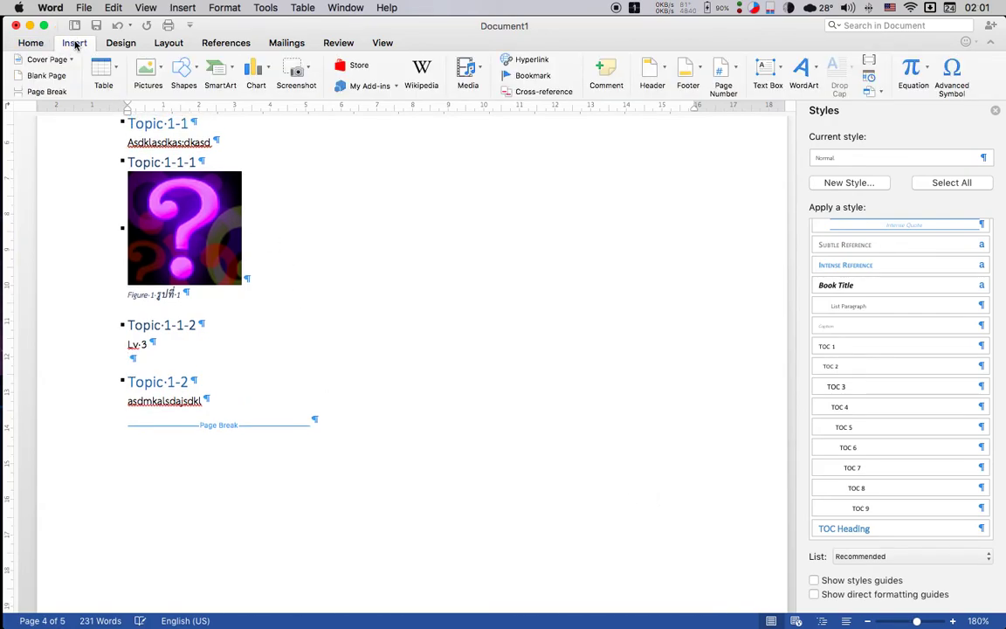
# Step: Insert a 4×4 table under Topic 1-1-2 and delete the Lv 3 text above it
pyautogui.click(119, 81)
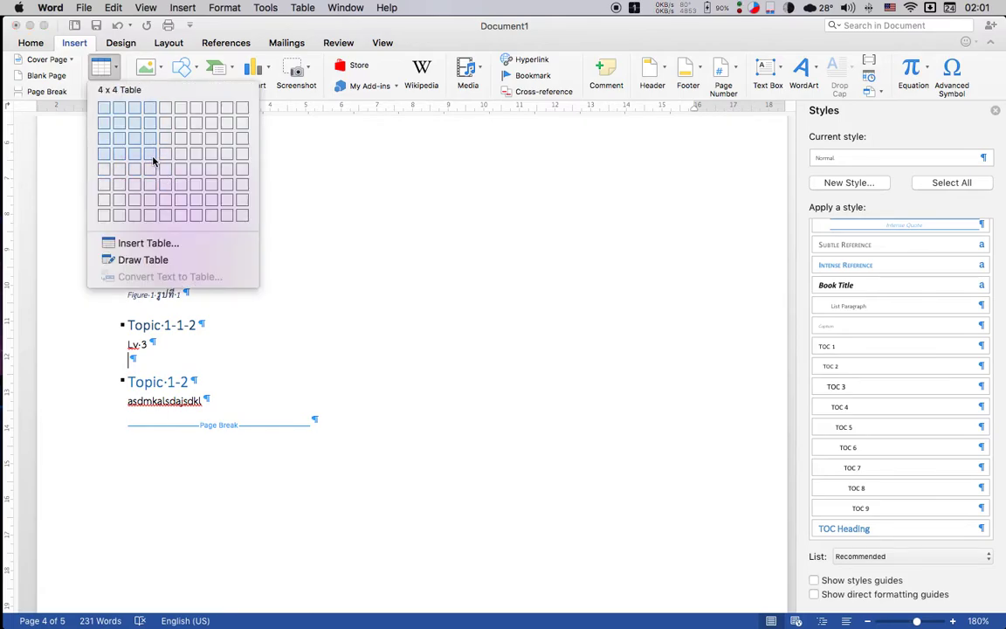
pyautogui.click(152, 158)
pyautogui.moveTo(270, 343); pyautogui.dragTo(130, 342)
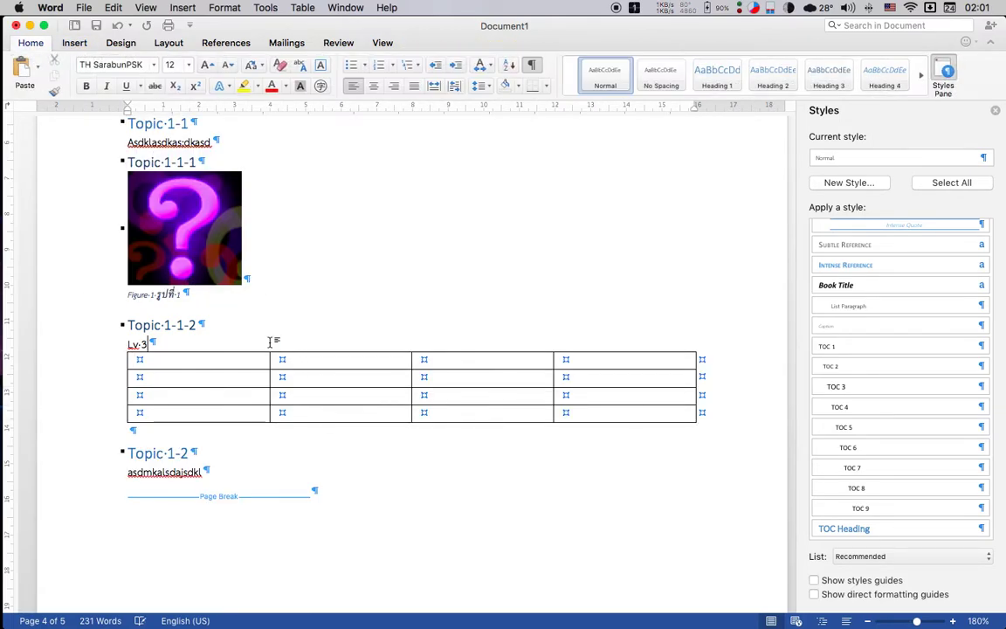
pyautogui.press('BackSpace')
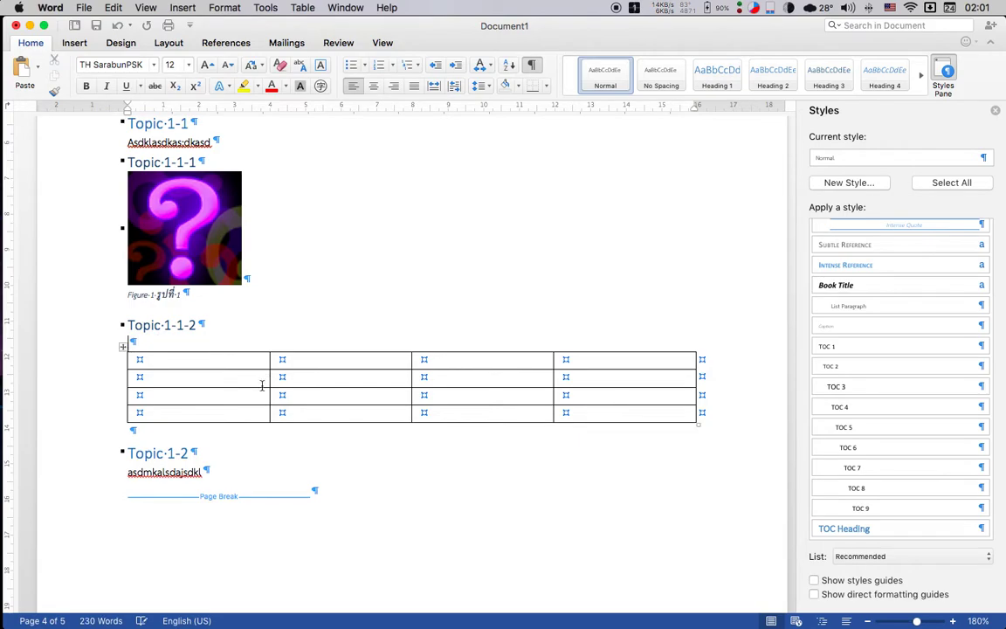
pyautogui.click(123, 346)
# Step: Caption the table 'Table 1 ทดสอบตาราง' using the Table label, positioned above it
pyautogui.rightClick(168, 376)
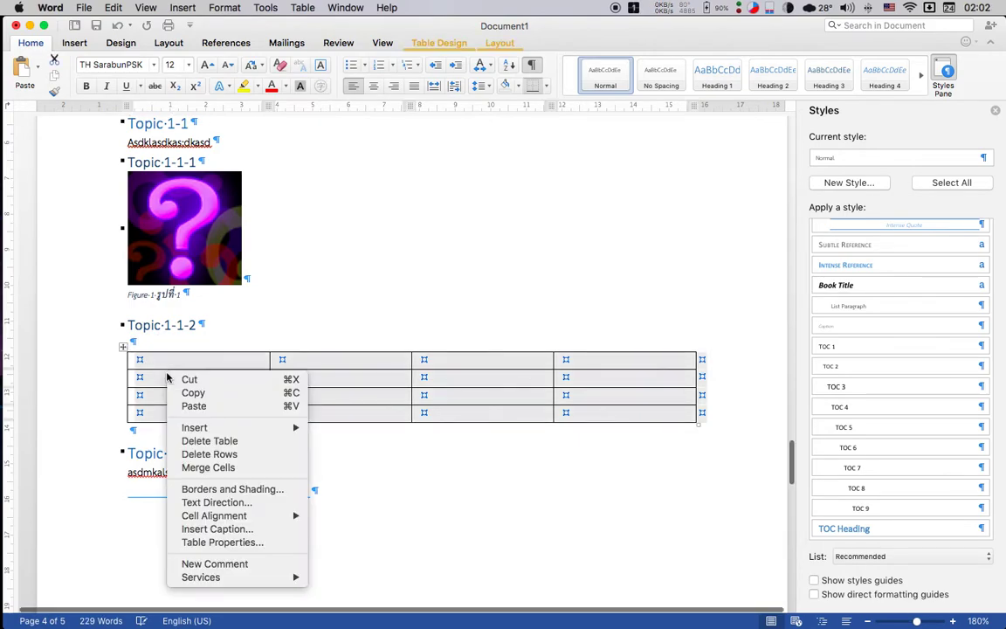
pyautogui.click(257, 530)
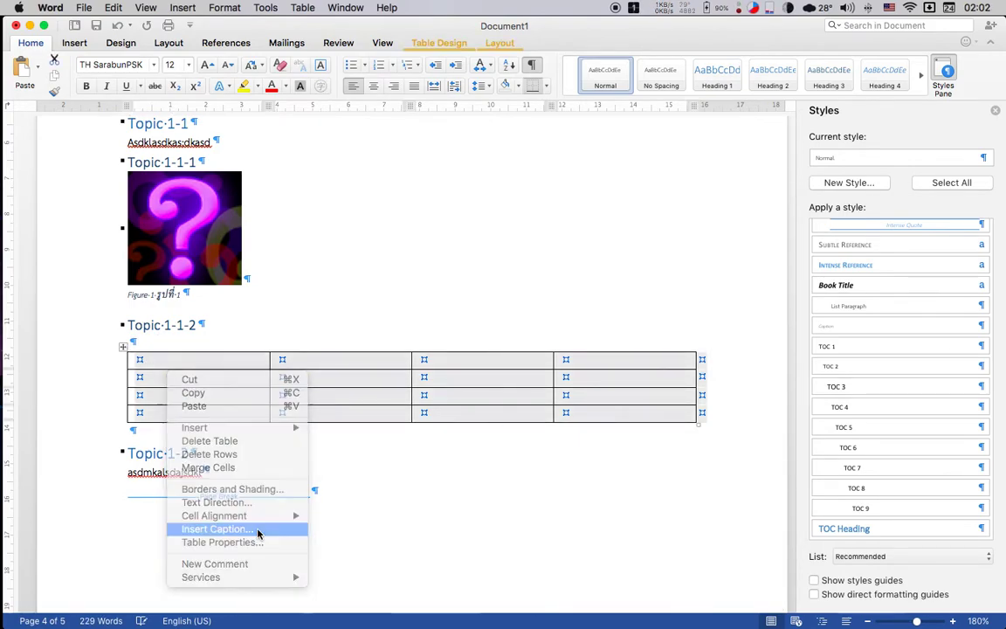
pyautogui.click(467, 210)
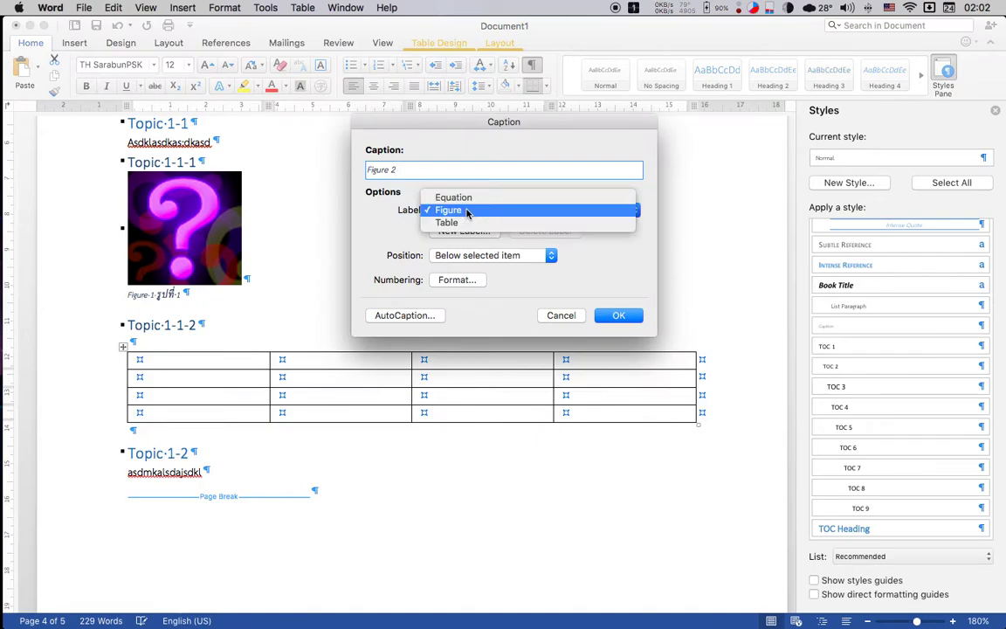
pyautogui.click(468, 224)
pyautogui.click(508, 258)
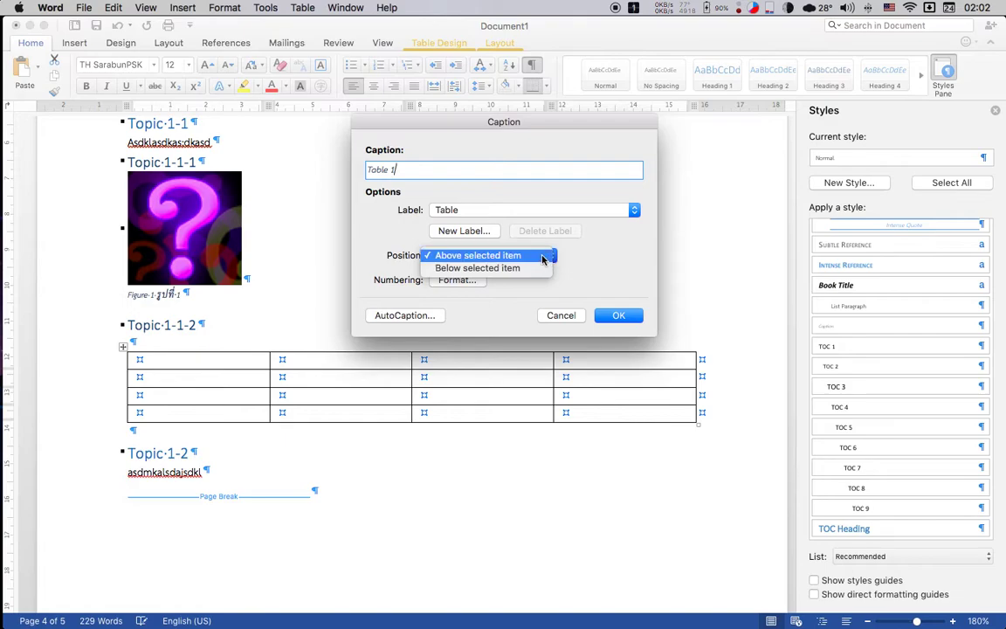
pyautogui.click(529, 255)
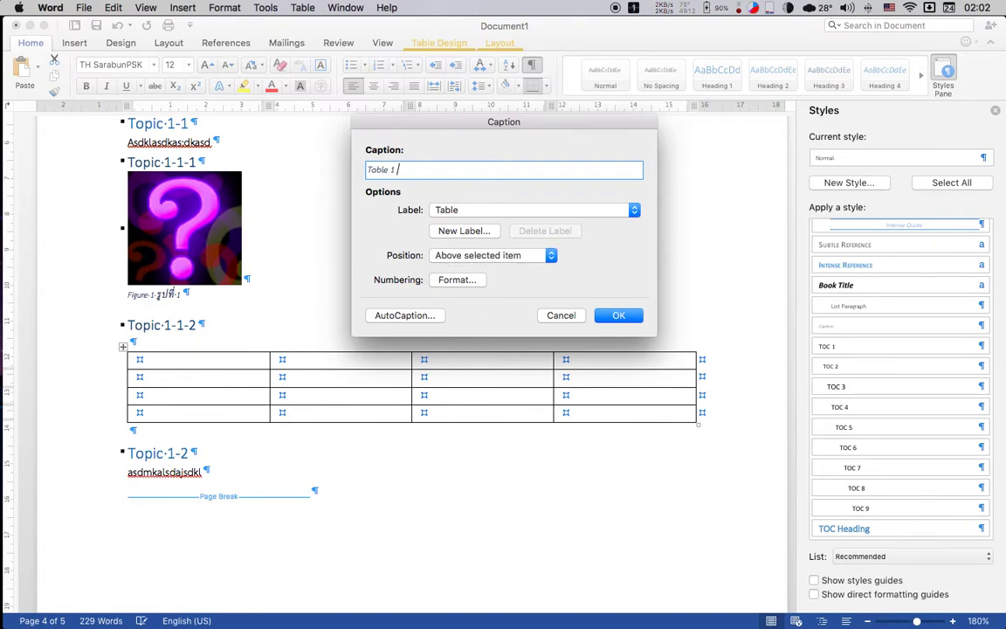
pyautogui.write('ตาร')
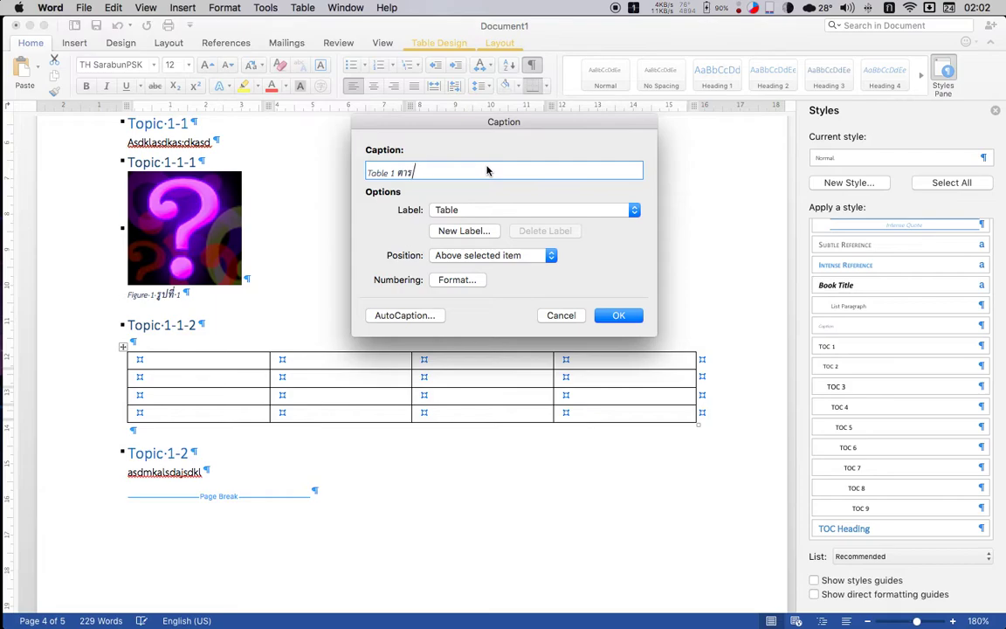
pyautogui.write('ทดสอบ')
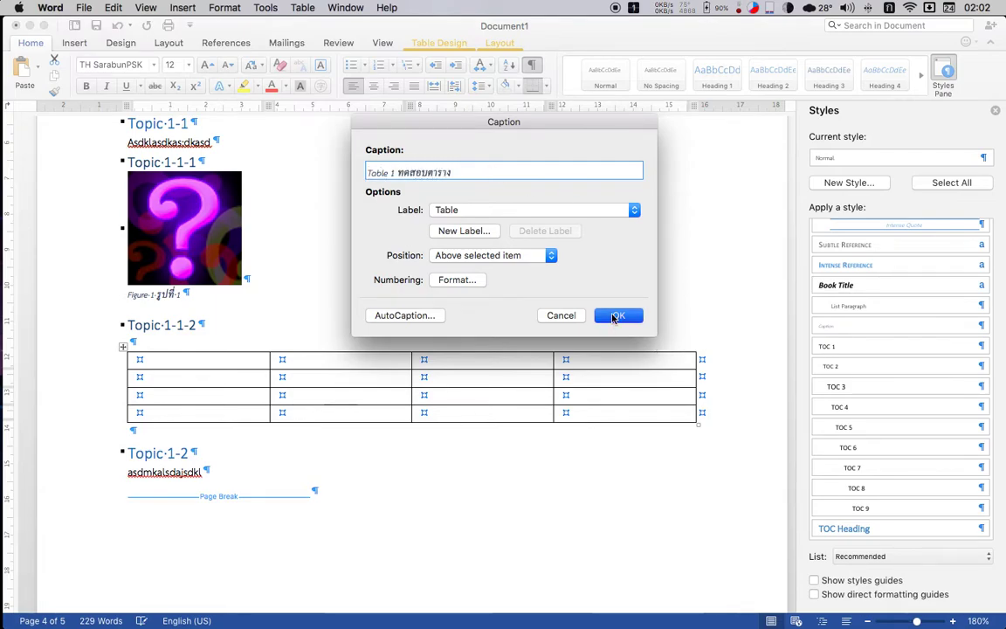
pyautogui.click(614, 316)
# Step: Insert a page break after the Table of Figures to start a new page
pyautogui.scroll(-3, 286, 470)
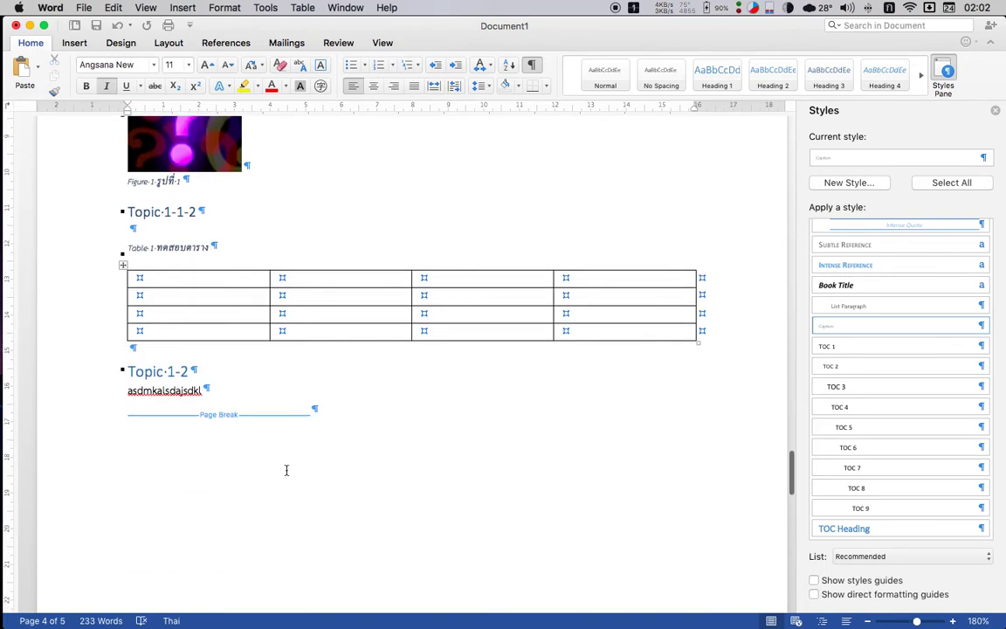
pyautogui.scroll(10, 285, 469)
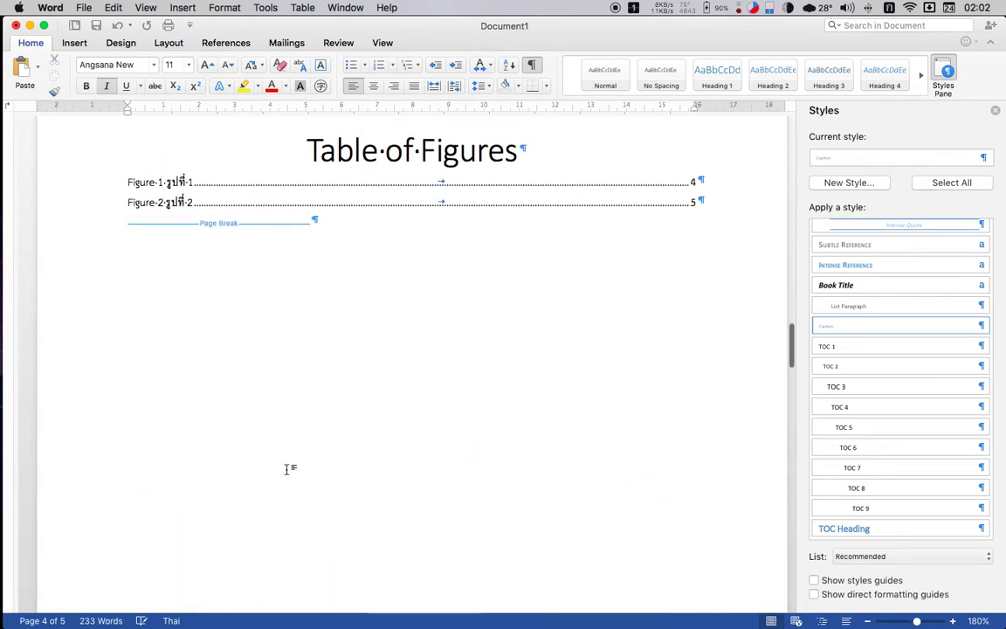
pyautogui.click(366, 312)
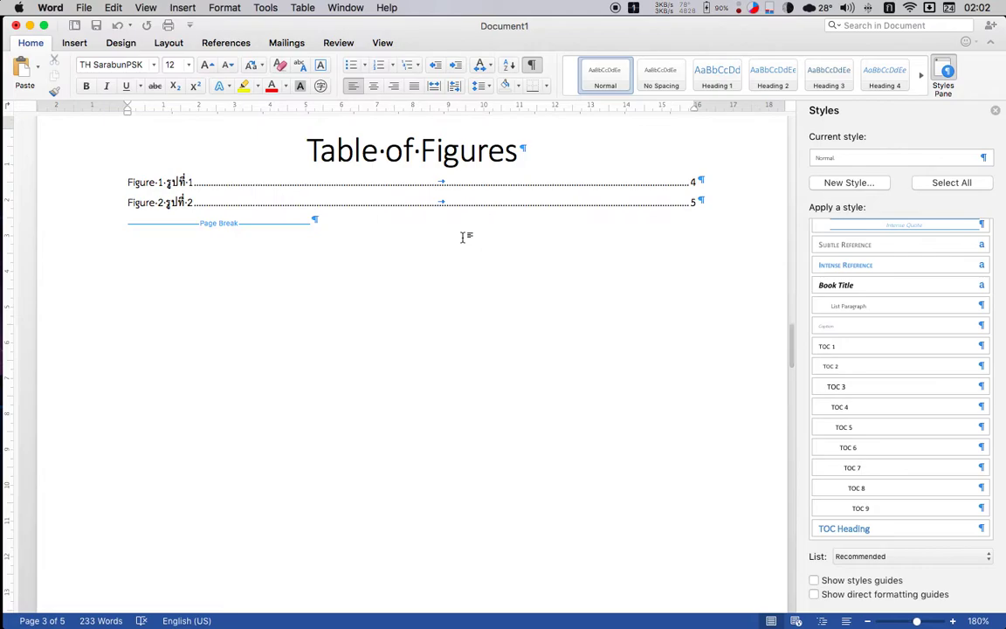
pyautogui.press('Up')
pyautogui.press('Down')
pyautogui.press('super+Return')
pyautogui.scroll(-2, 463, 237)
pyautogui.scroll(-2, 463, 236)
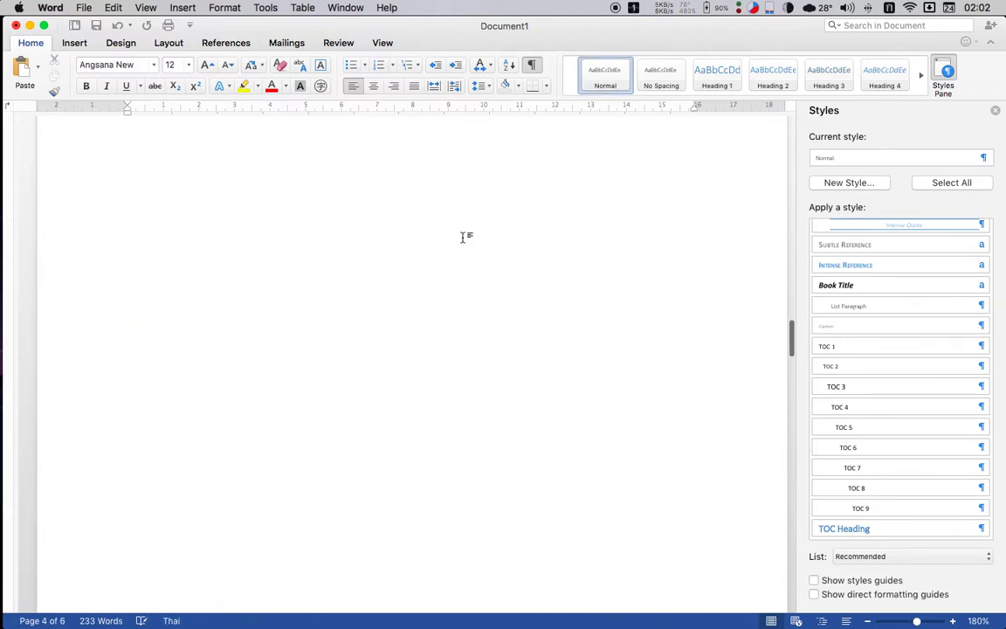
pyautogui.press('super+z')
pyautogui.press('super+Return')
pyautogui.scroll(-3, 418, 339)
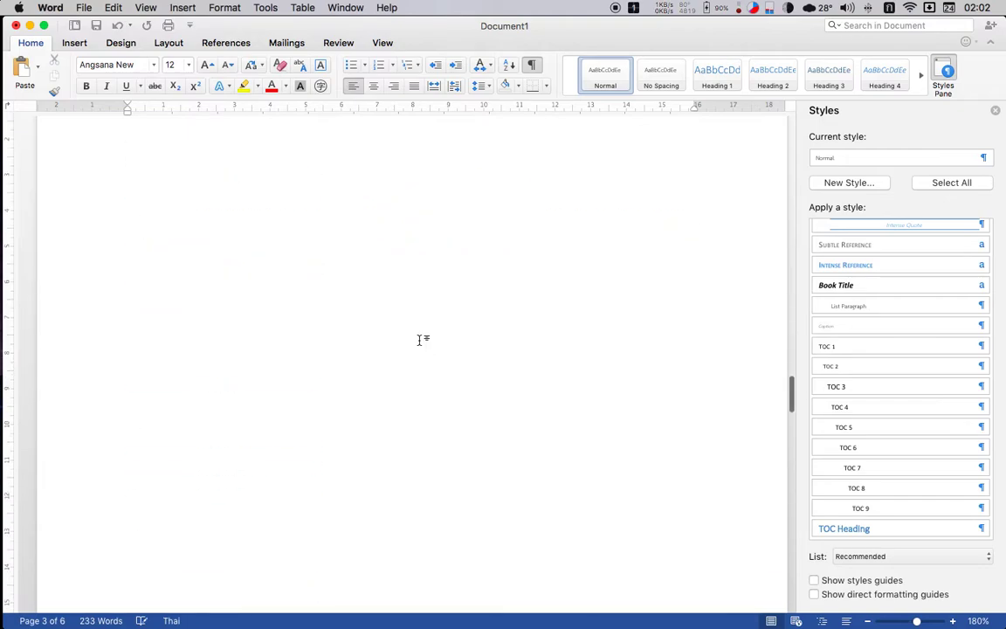
# Step: Add a centred 'Table of Tables' heading in Title style, followed by an empty line
pyautogui.write('รห')
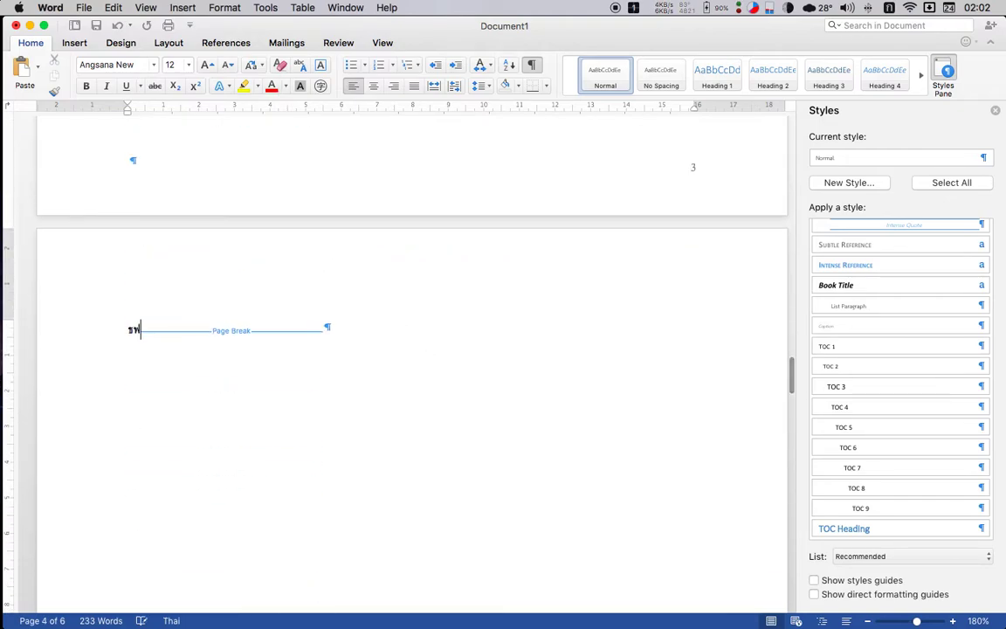
pyautogui.press('BackSpace')
pyautogui.press('BackSpace')
pyautogui.hotkey('ctrl', 'space')
pyautogui.write('Tabl')
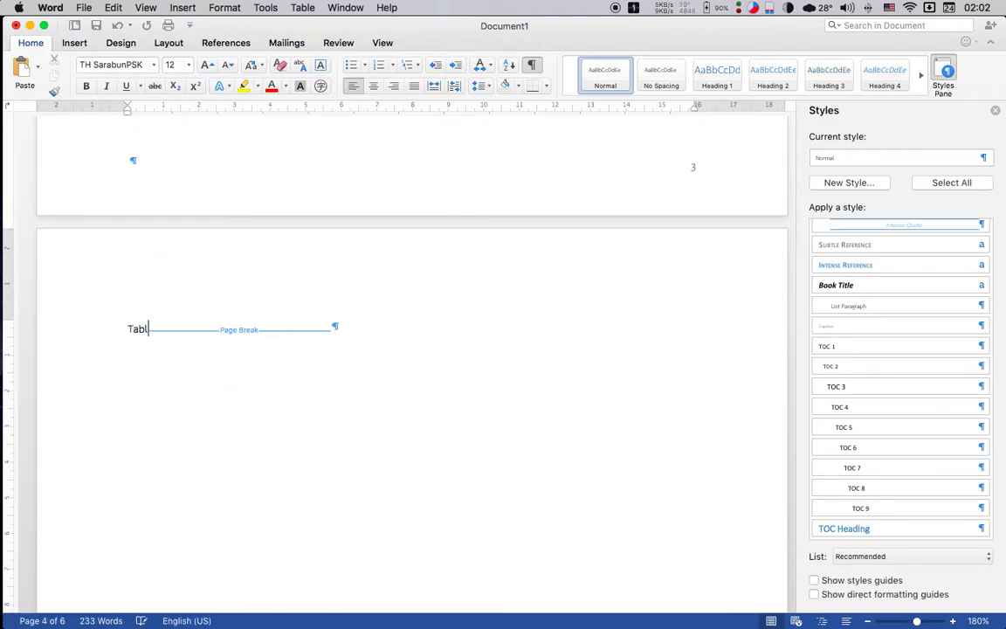
pyautogui.write('e O')
pyautogui.press('BackSpace')
pyautogui.write('of ')
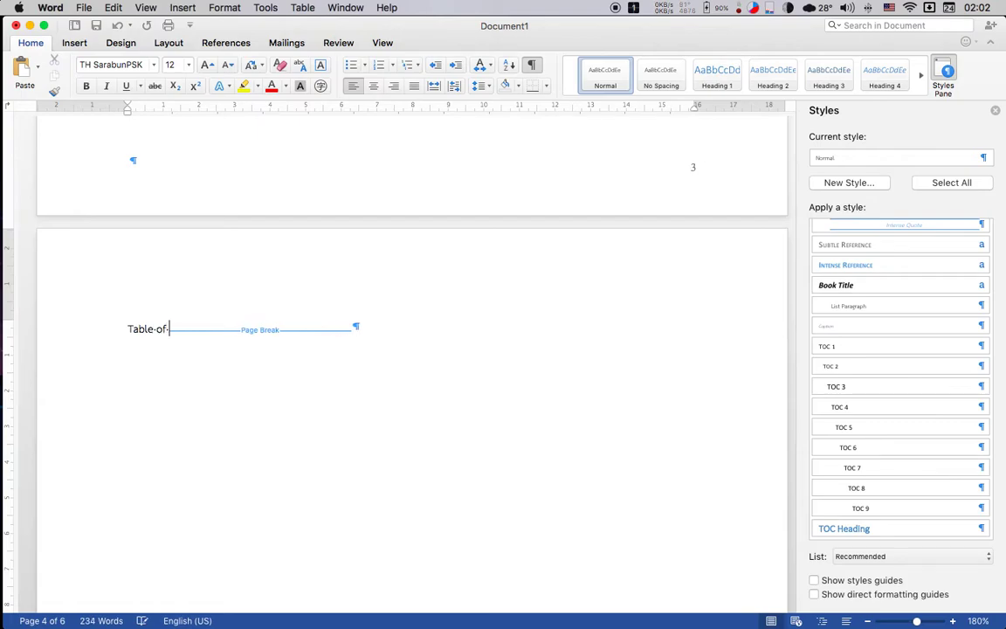
pyautogui.write('Ta')
pyautogui.write('bles')
pyautogui.press('Return')
pyautogui.press('super+e')
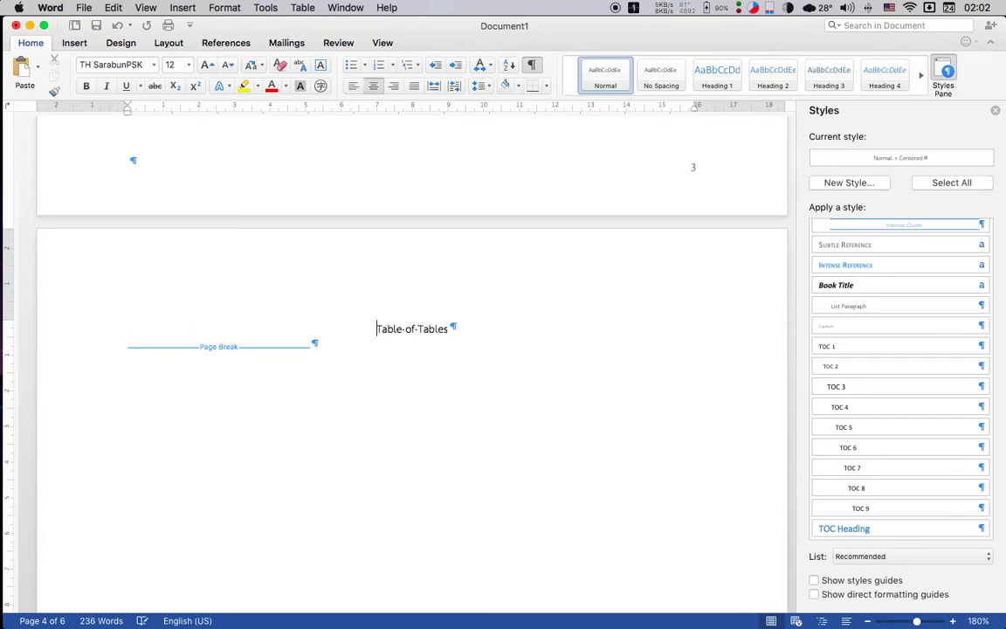
pyautogui.click(920, 75)
pyautogui.click(612, 83)
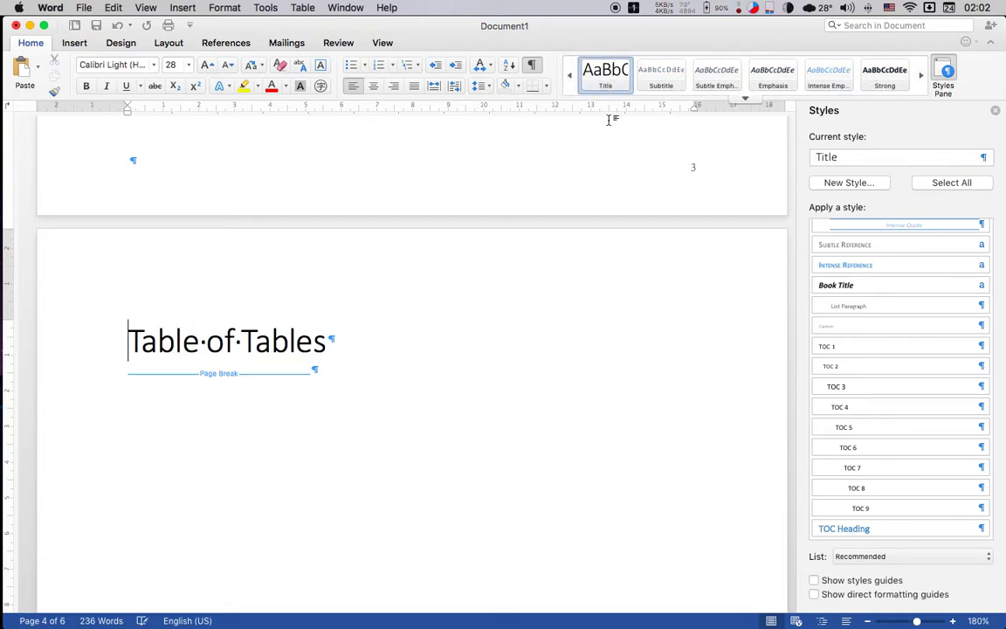
pyautogui.press('super+e')
pyautogui.click(606, 339)
pyautogui.press('Return')
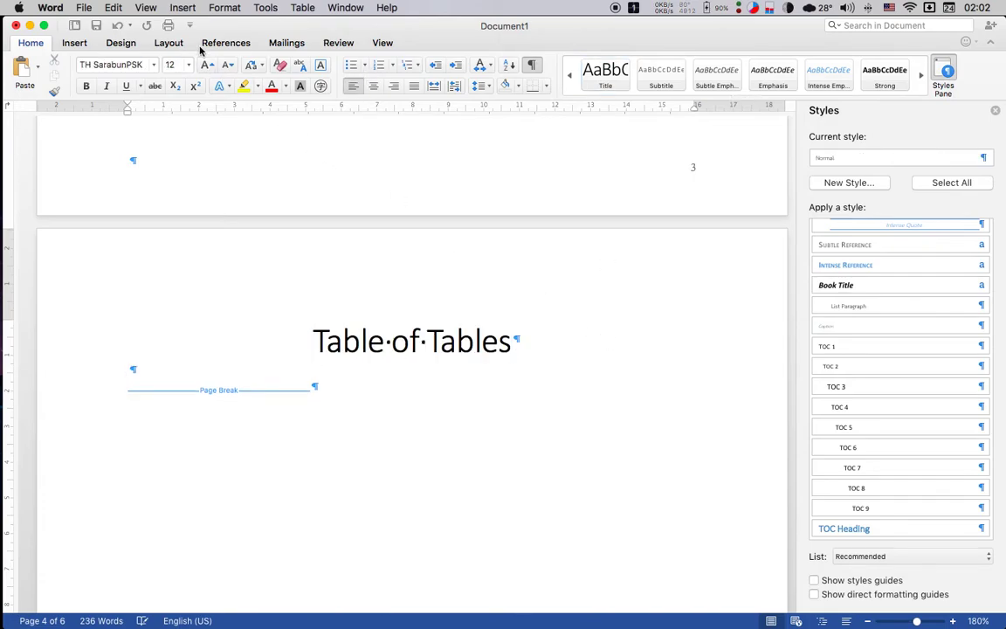
# Step: Insert a Table of Figures for the Table caption label, listing Table 1 on page 5
pyautogui.click(214, 43)
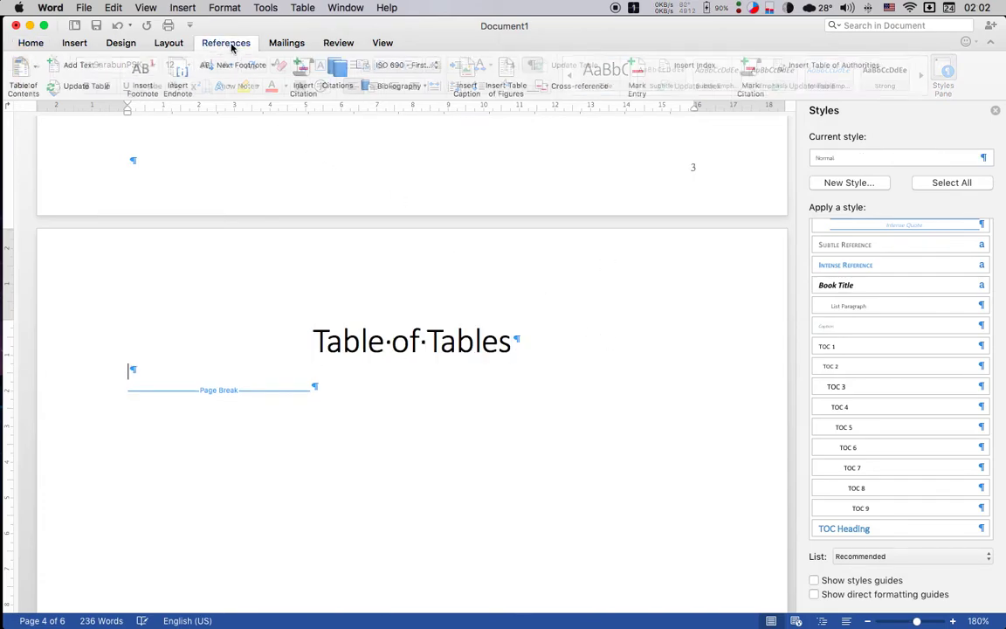
pyautogui.click(515, 80)
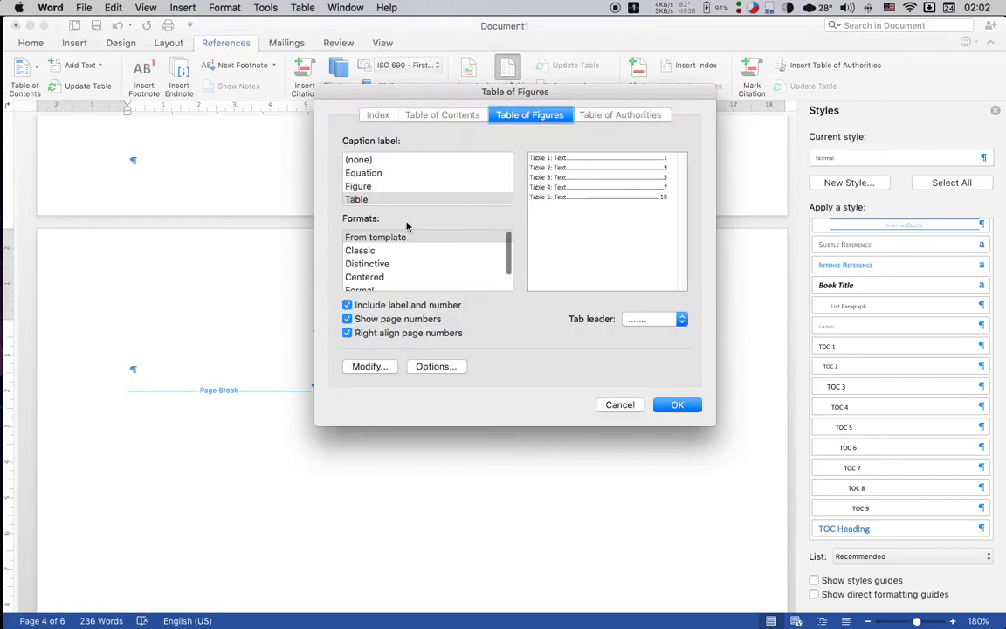
pyautogui.click(379, 199)
pyautogui.click(679, 405)
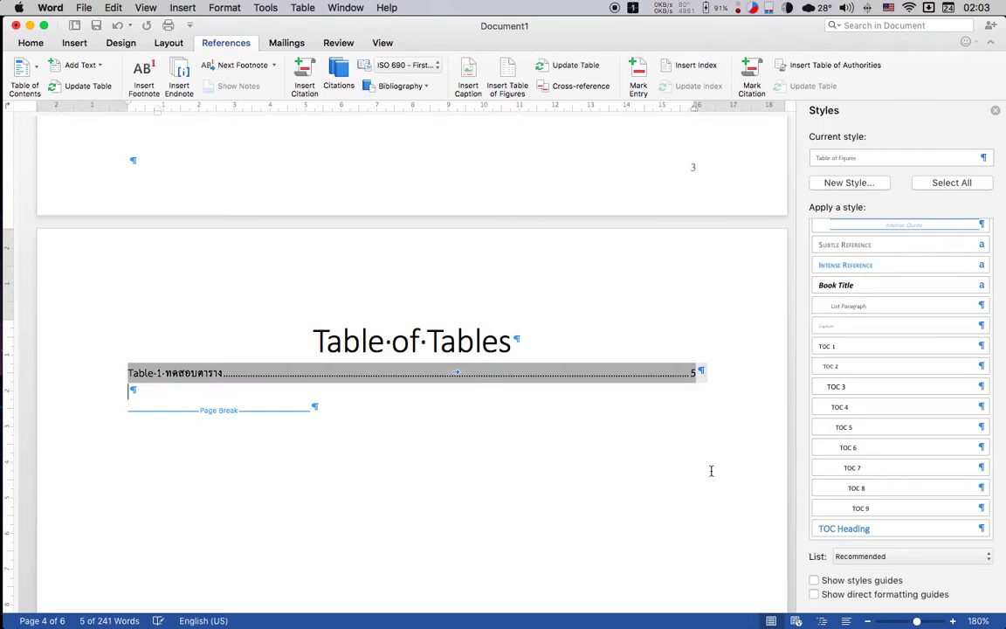
pyautogui.click(493, 470)
pyautogui.click(166, 374)
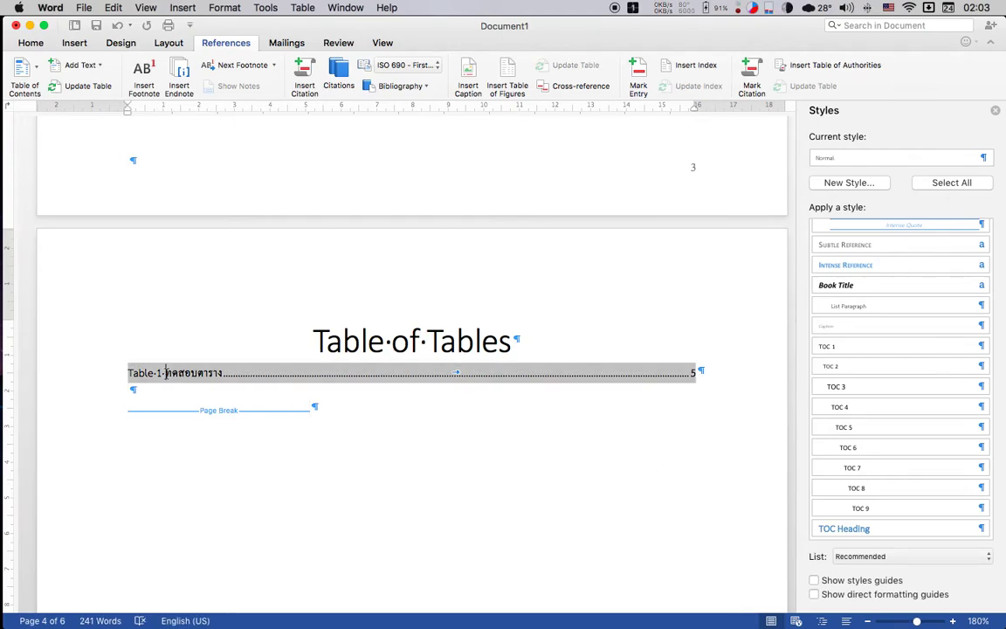
# Step: Scroll through the table and figure lists and body pages, then click at the title page's page break
pyautogui.scroll(-5, 483, 446)
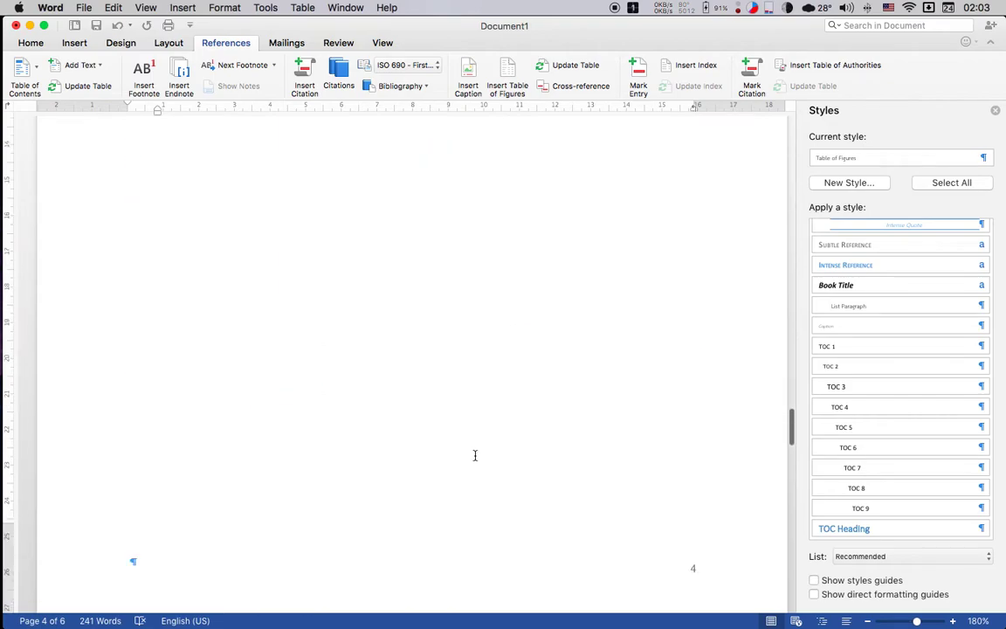
pyautogui.scroll(-5, 480, 449)
pyautogui.scroll(-5, 478, 452)
pyautogui.scroll(-1, 475, 455)
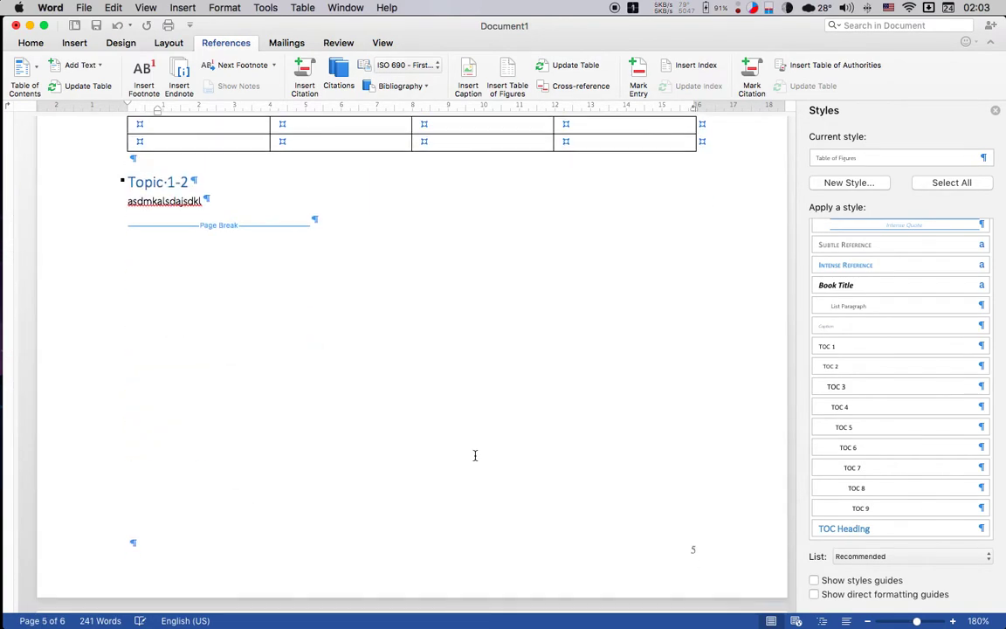
pyautogui.scroll(5, 475, 455)
pyautogui.scroll(10, 477, 456)
pyautogui.scroll(3, 478, 456)
pyautogui.scroll(-3, 478, 457)
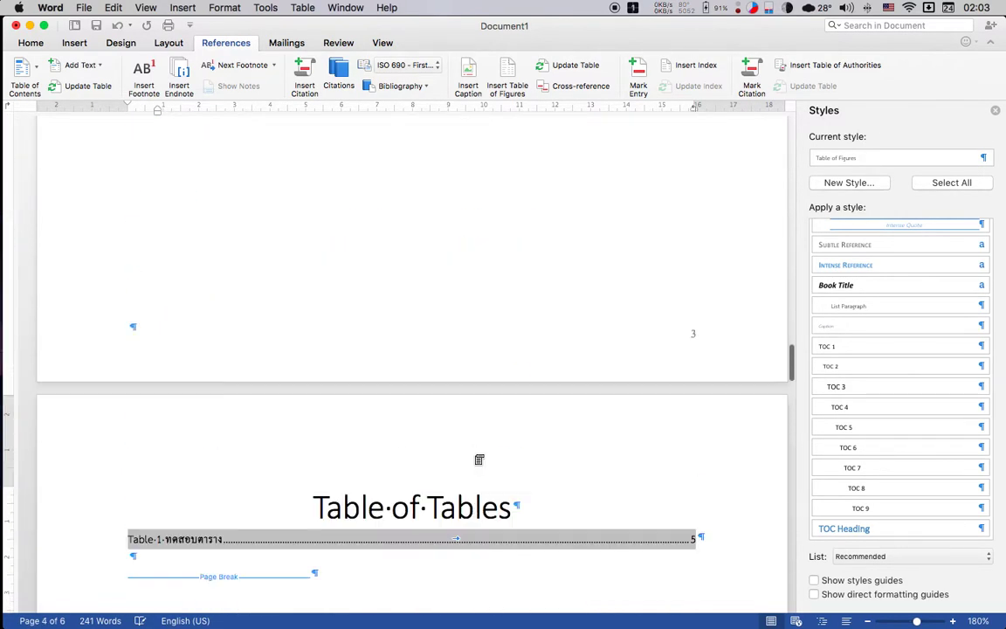
pyautogui.scroll(-2, 479, 460)
pyautogui.scroll(-3, 476, 456)
pyautogui.scroll(-8, 475, 455)
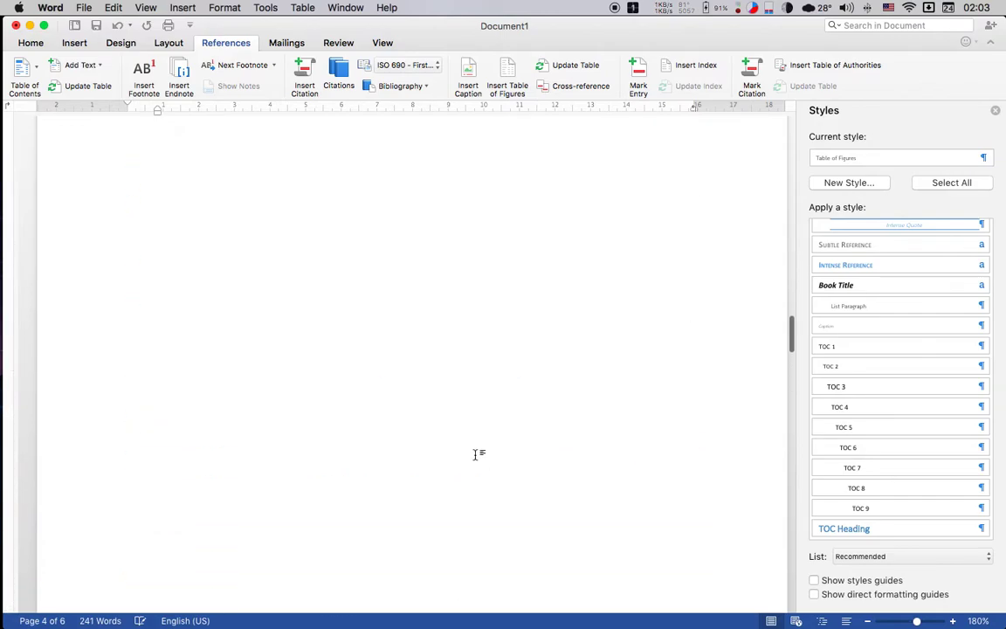
pyautogui.scroll(12, 475, 455)
pyautogui.scroll(-7, 475, 455)
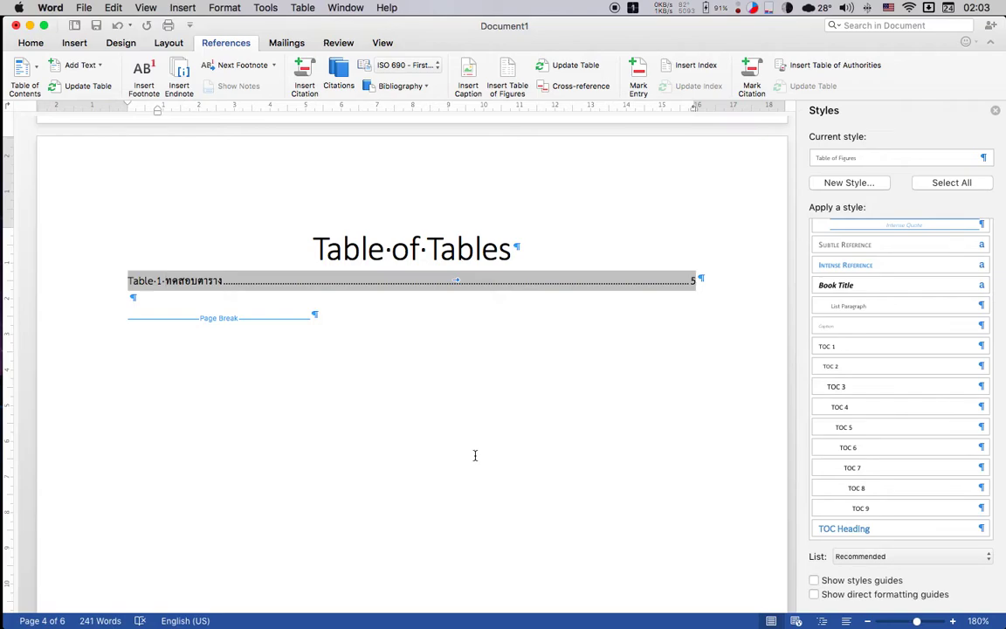
pyautogui.scroll(-8, 475, 455)
pyautogui.scroll(10, 475, 455)
pyautogui.scroll(-6, 476, 454)
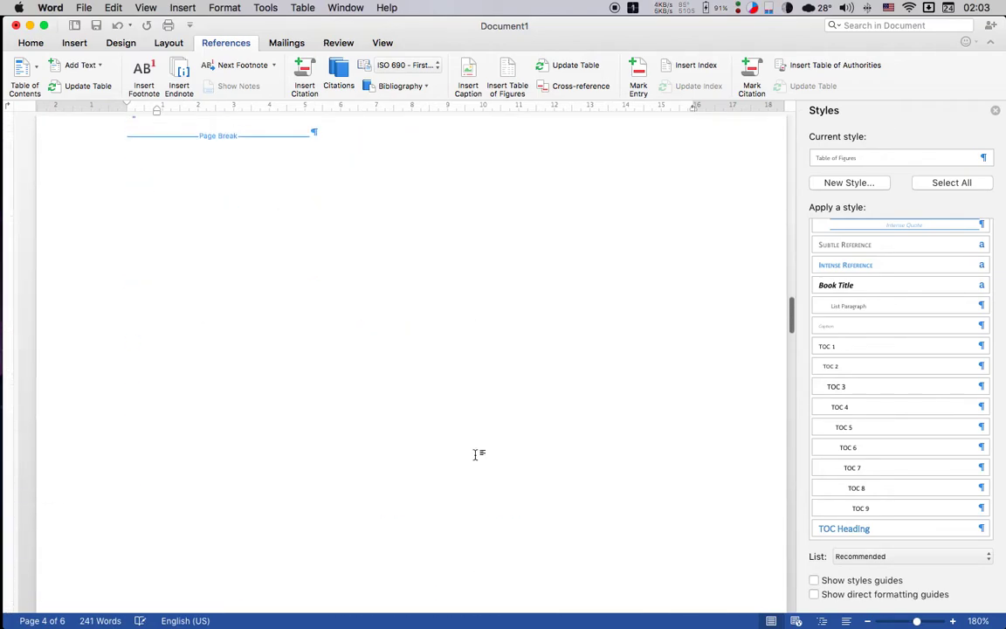
pyautogui.scroll(2, 476, 454)
pyautogui.scroll(10, 476, 454)
pyautogui.scroll(1, 475, 455)
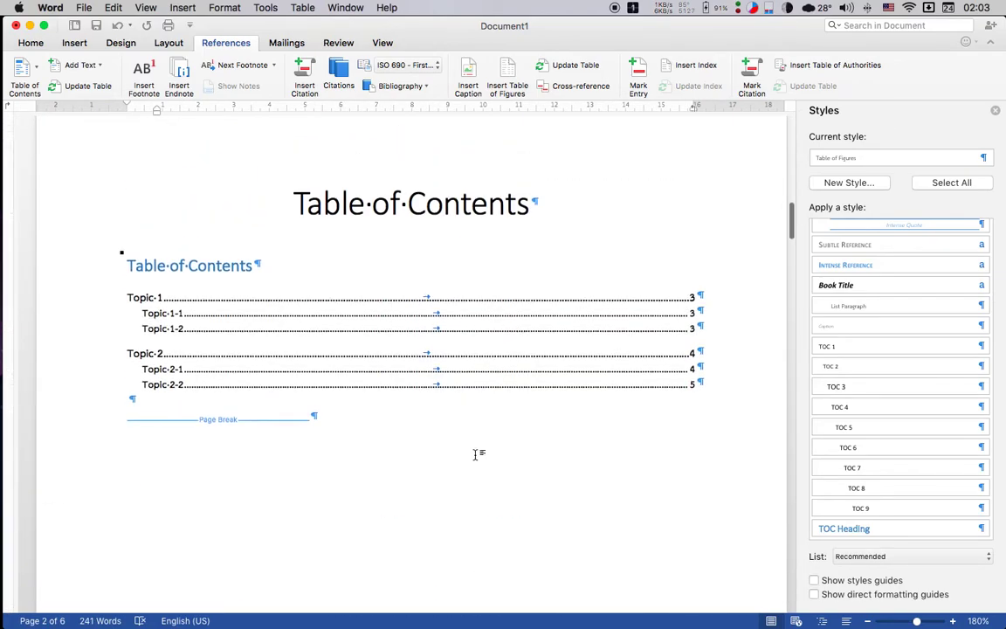
pyautogui.scroll(6, 475, 454)
pyautogui.scroll(4, 475, 455)
pyautogui.scroll(5, 475, 455)
pyautogui.scroll(3, 475, 454)
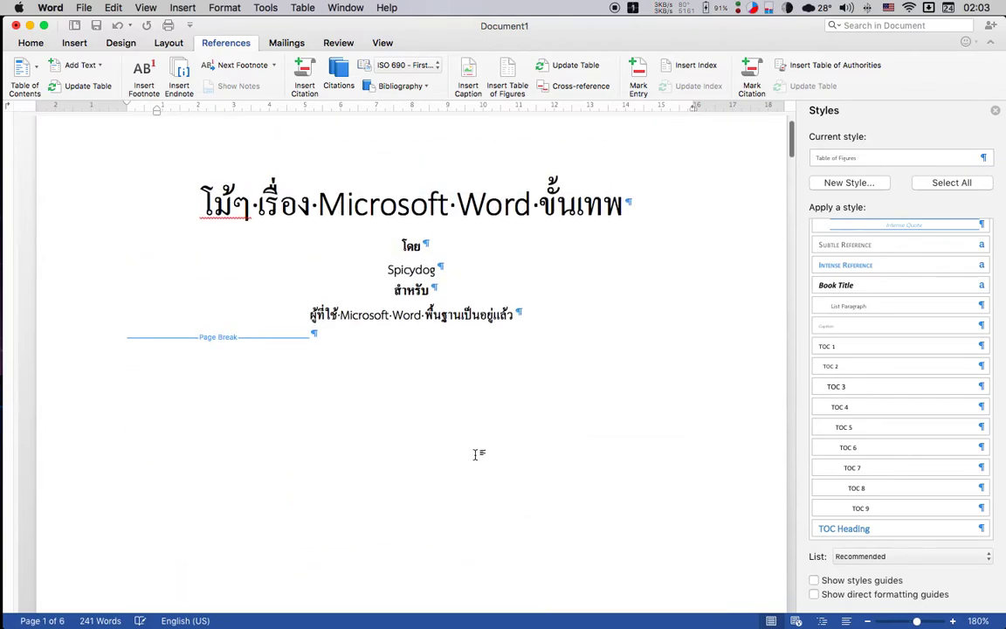
pyautogui.scroll(-15, 476, 454)
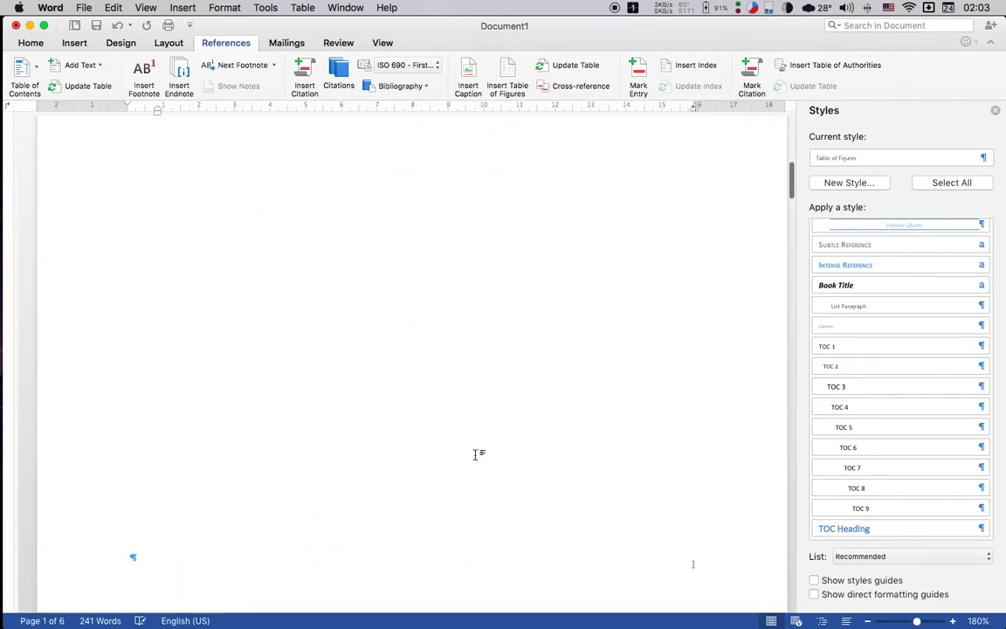
pyautogui.scroll(-3, 476, 454)
pyautogui.scroll(15, 476, 454)
pyautogui.scroll(-5, 475, 454)
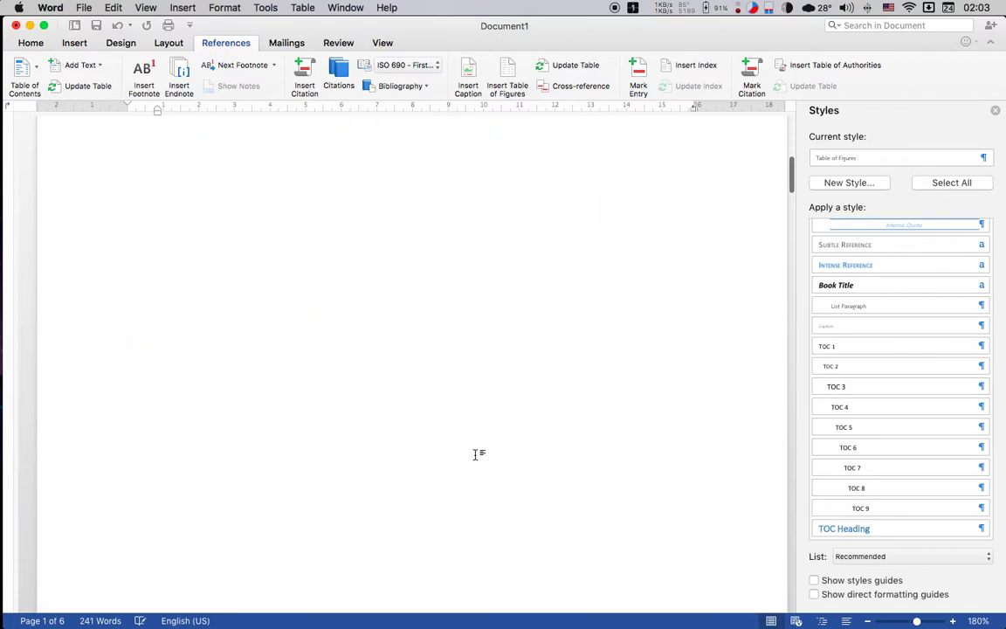
pyautogui.scroll(-10, 475, 454)
pyautogui.scroll(-1, 475, 454)
pyautogui.scroll(-15, 475, 454)
pyautogui.scroll(-5, 475, 454)
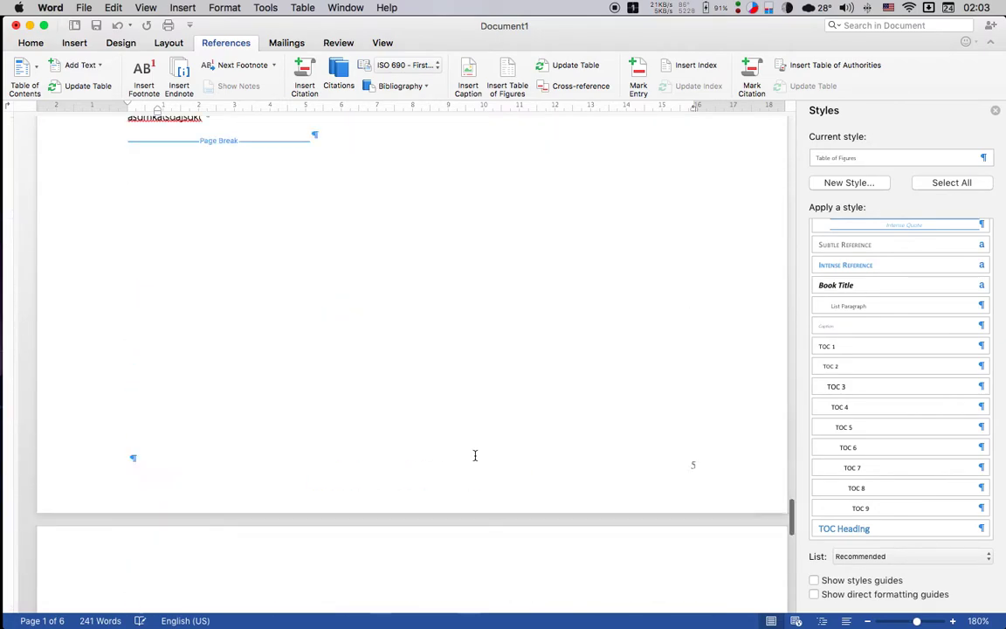
pyautogui.scroll(-10, 475, 454)
pyautogui.scroll(-5, 475, 454)
pyautogui.scroll(5, 475, 455)
pyautogui.scroll(5, 475, 454)
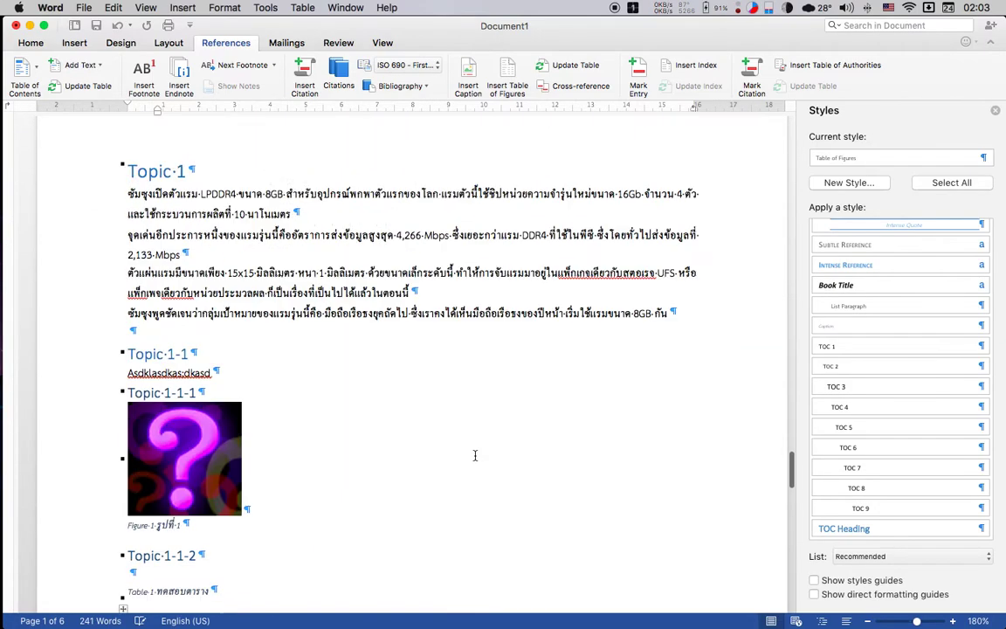
pyautogui.scroll(5, 475, 454)
pyautogui.scroll(-3, 475, 454)
pyautogui.scroll(-2, 475, 454)
pyautogui.scroll(-1, 475, 454)
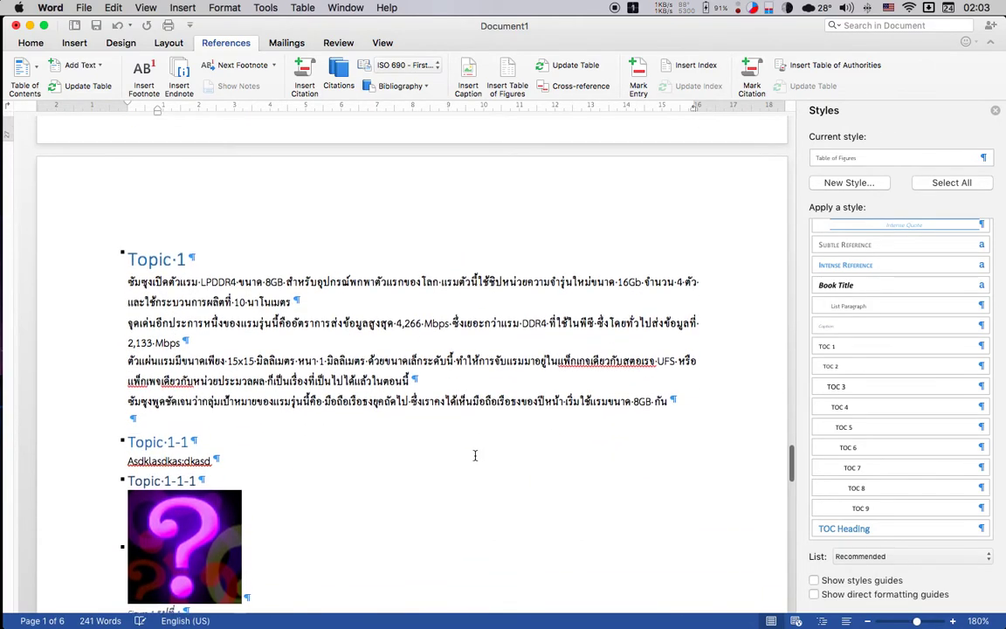
pyautogui.scroll(5, 475, 454)
pyautogui.scroll(2, 475, 454)
pyautogui.scroll(5, 475, 454)
pyautogui.scroll(-5, 475, 454)
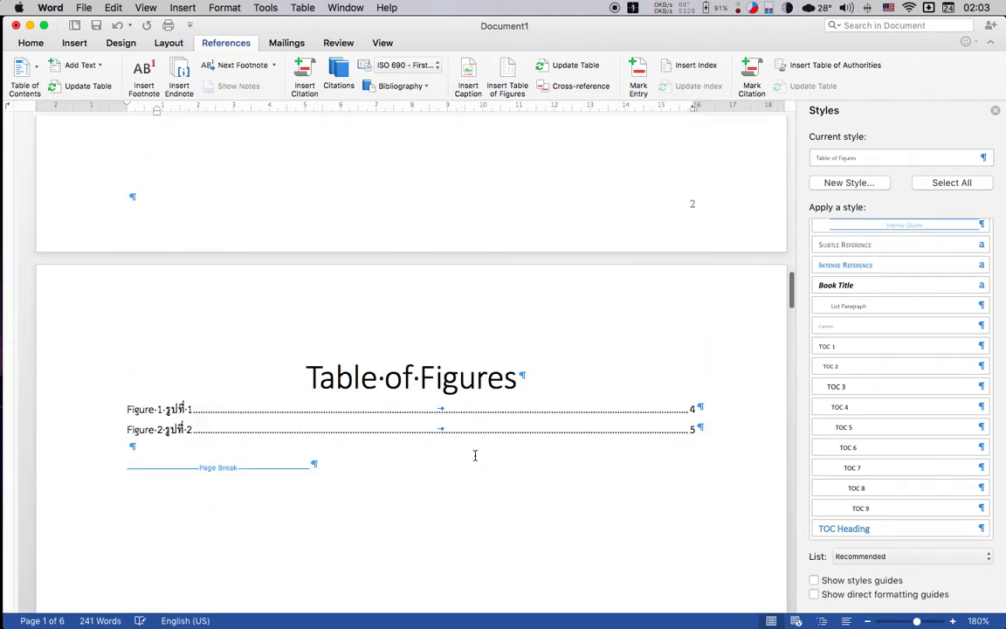
pyautogui.scroll(1, 475, 454)
pyautogui.scroll(10, 475, 454)
pyautogui.scroll(10, 475, 454)
pyautogui.scroll(3, 475, 454)
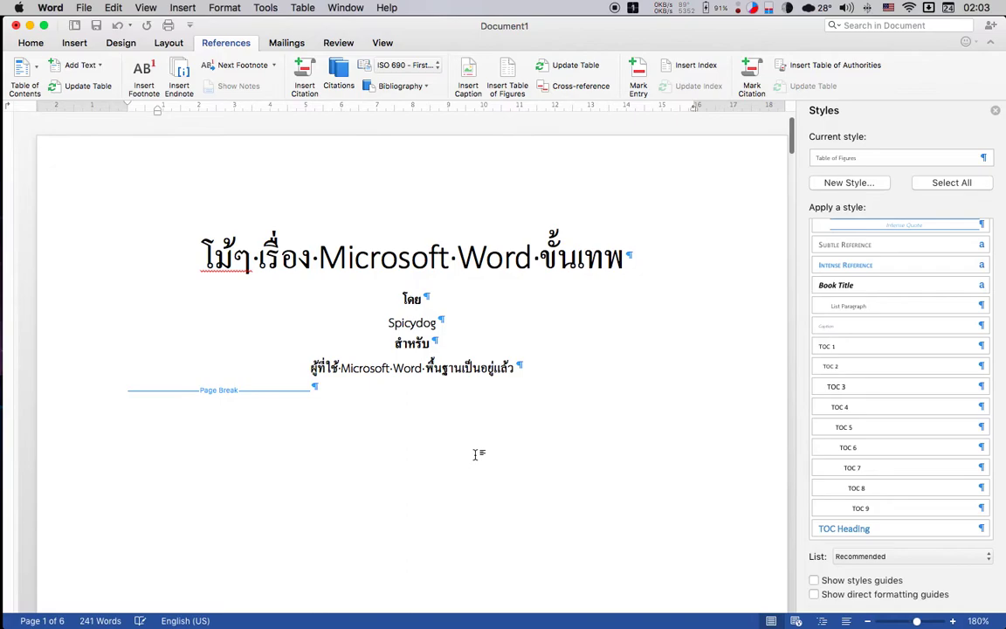
pyautogui.click(475, 454)
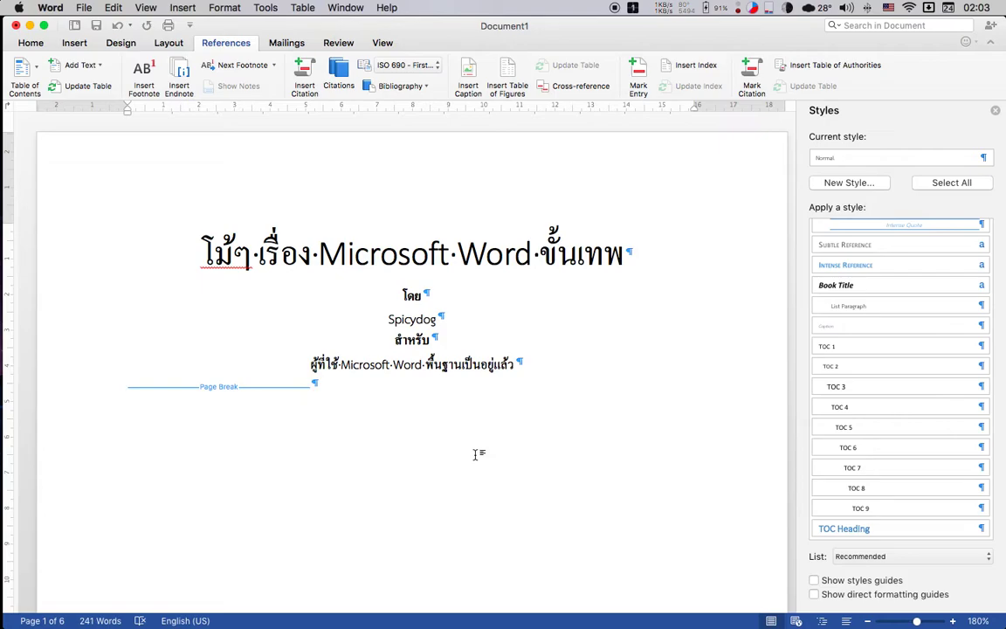
# Step: Delete the page break that follows the title page
pyautogui.scroll(-5, 476, 453)
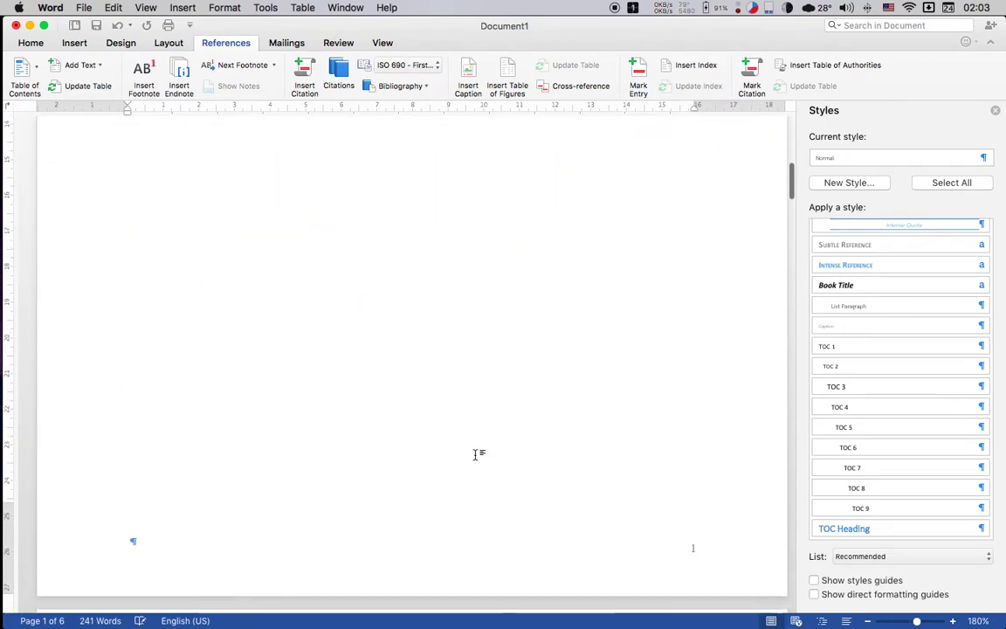
pyautogui.scroll(4, 476, 453)
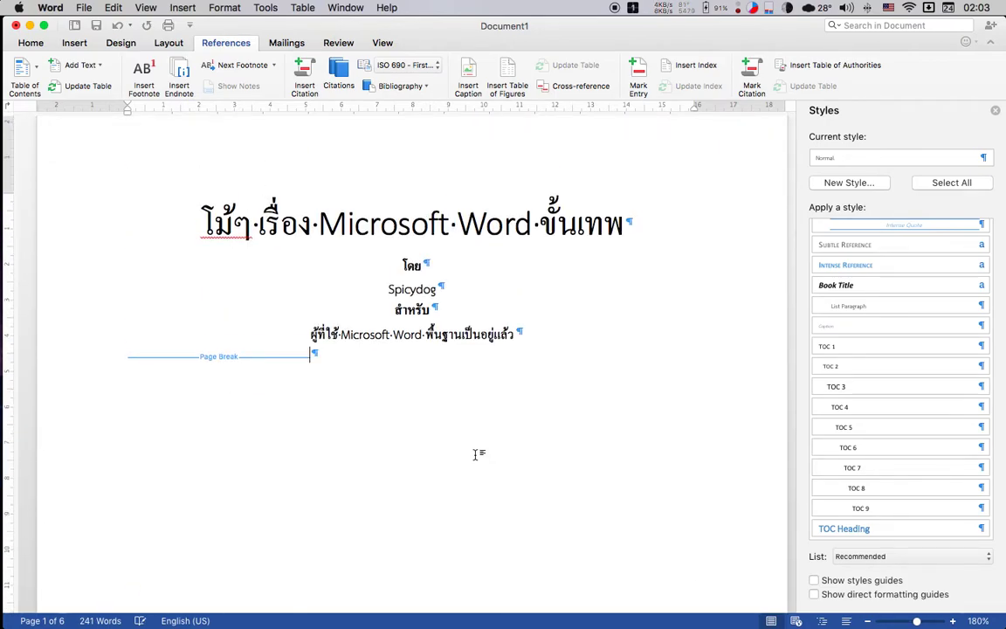
pyautogui.press('super+z')
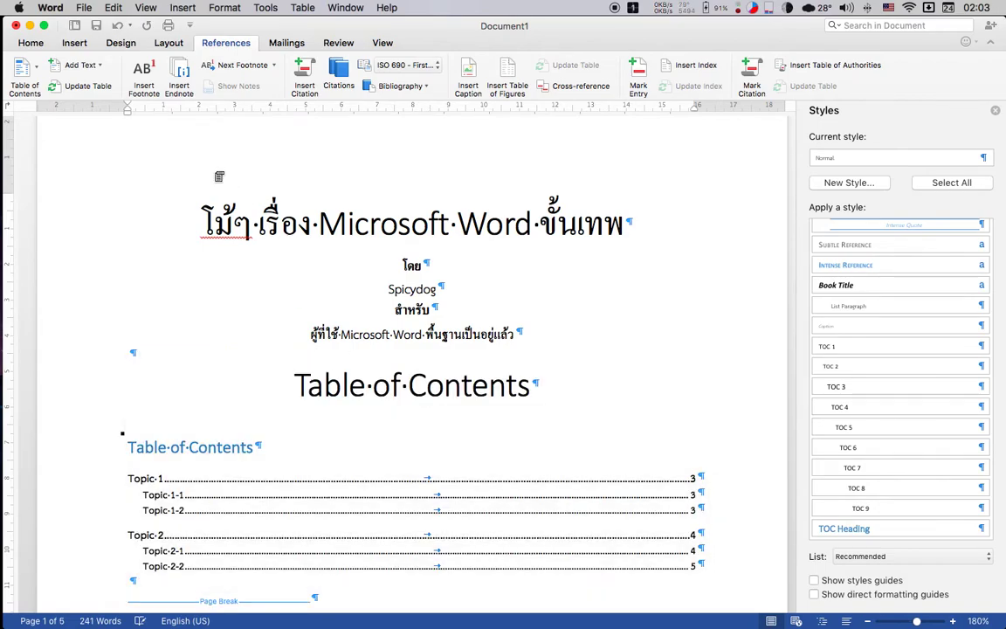
pyautogui.click(77, 43)
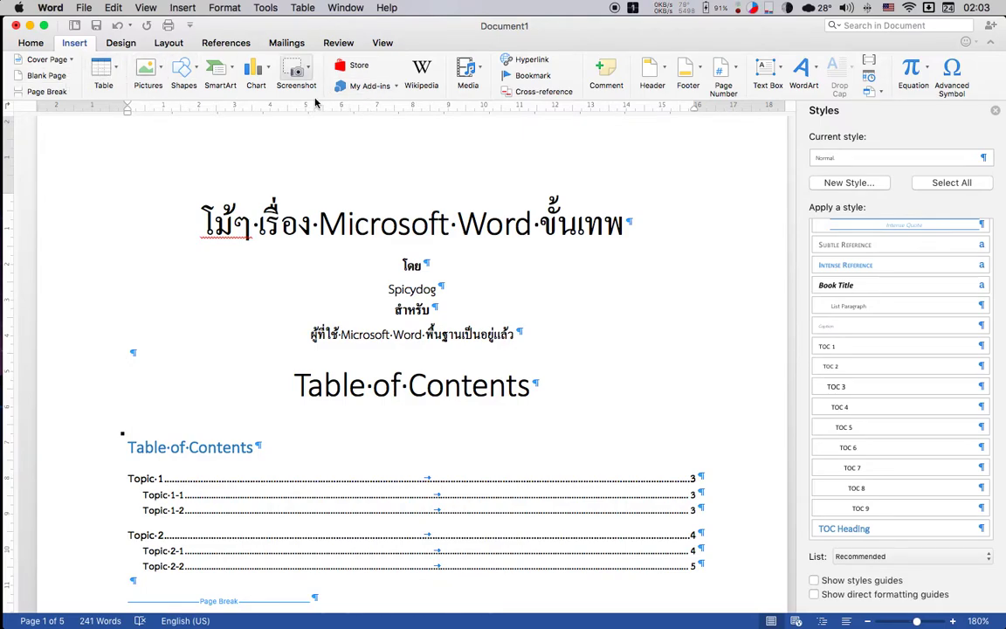
# Step: Insert a Next Page section break after the title page via Layout > Breaks
pyautogui.click(138, 43)
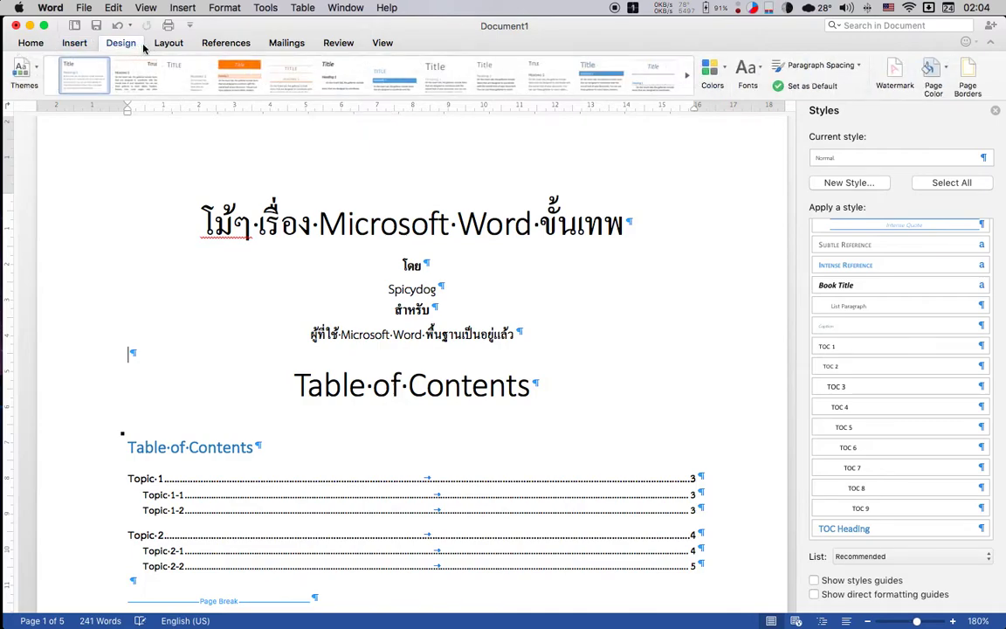
pyautogui.click(165, 43)
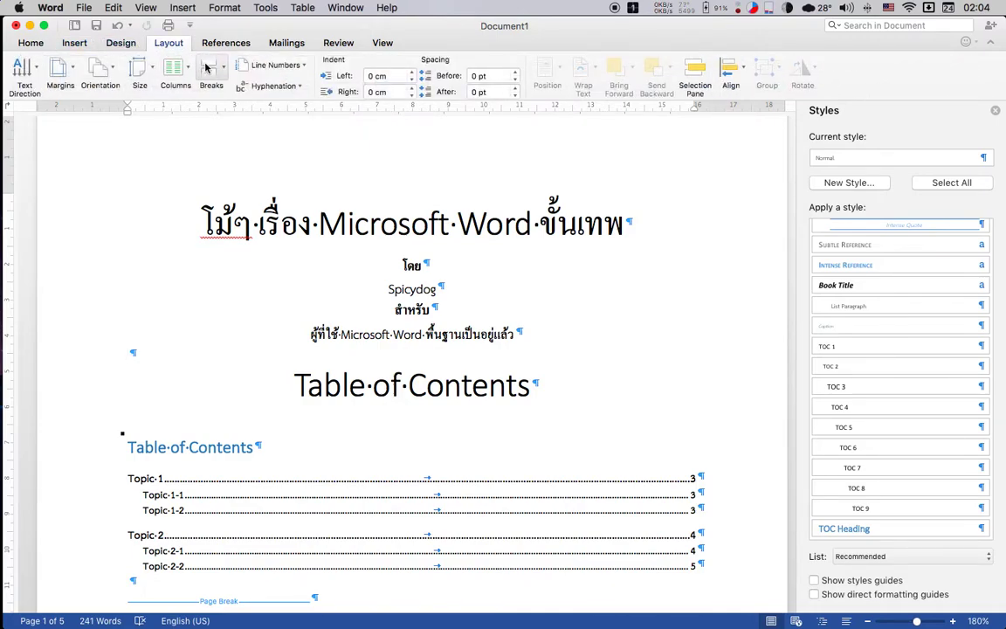
pyautogui.click(210, 67)
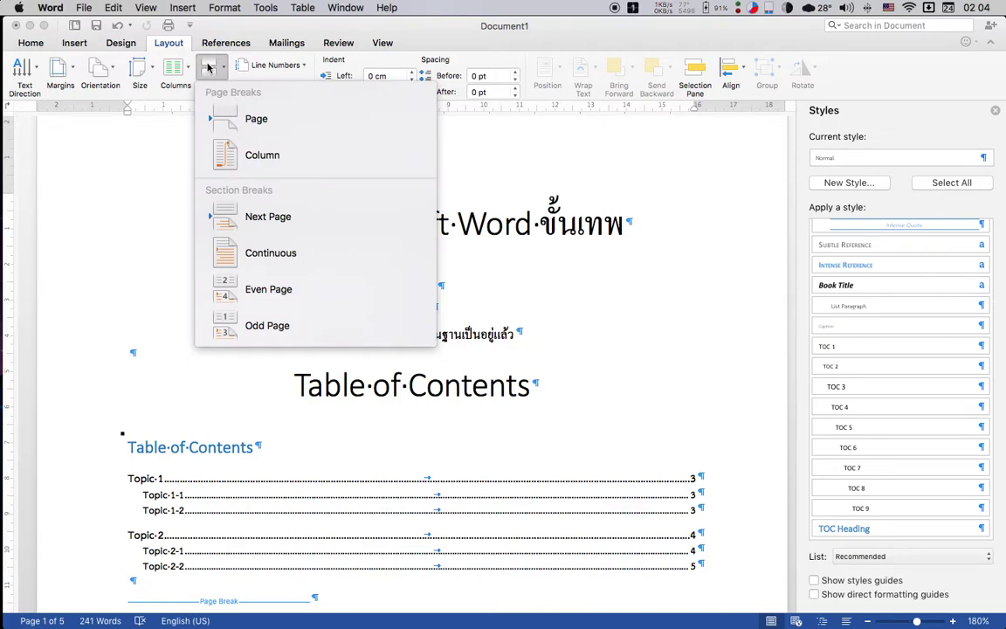
pyautogui.click(293, 224)
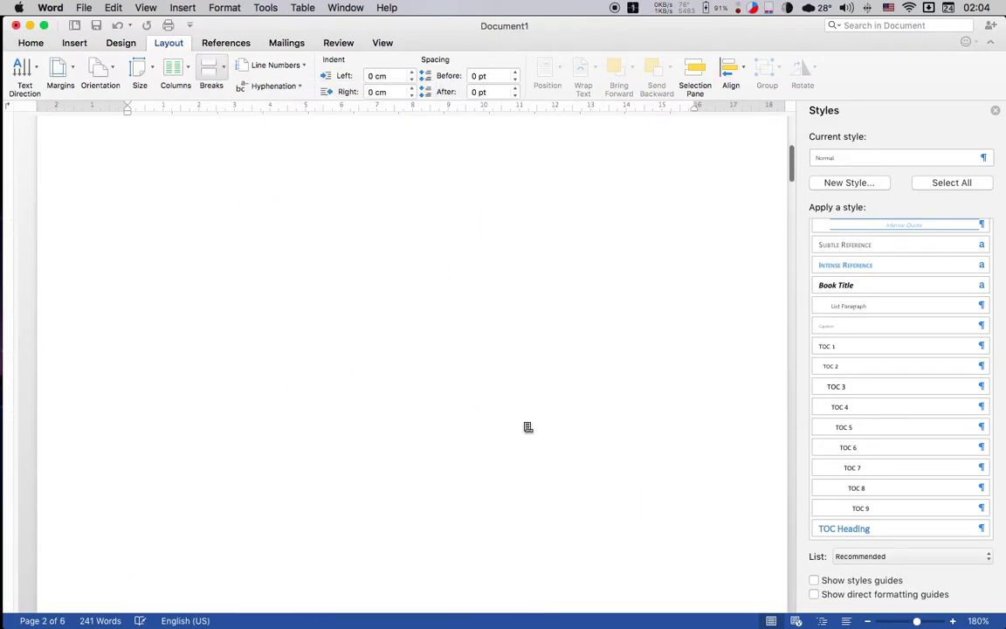
# Step: Scroll through the front matter to find the Table of Contents and Table of Figures
pyautogui.scroll(5, 525, 420)
pyautogui.scroll(1, 559, 305)
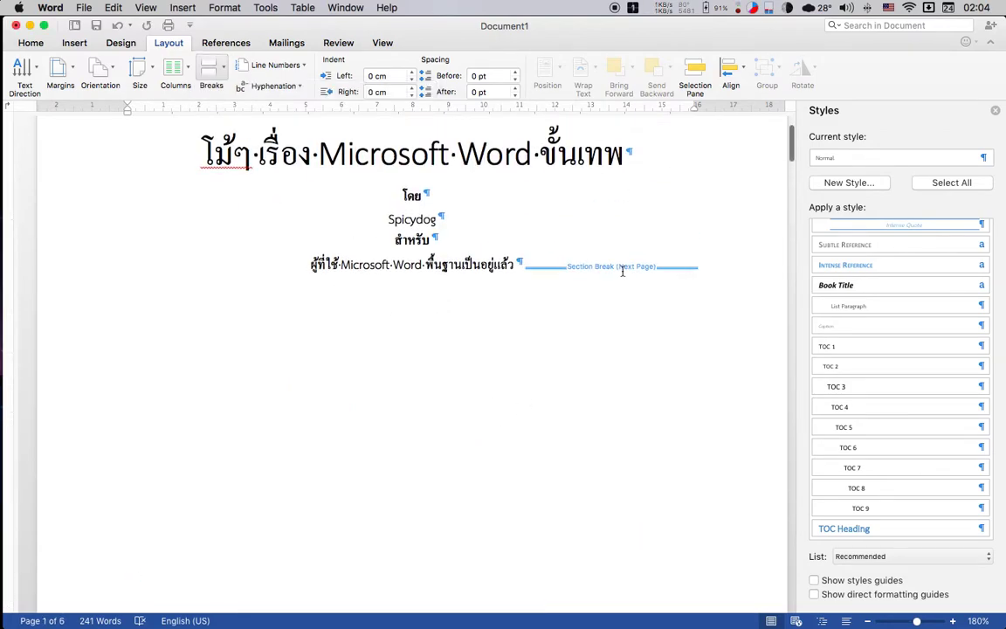
pyautogui.scroll(-10, 622, 271)
pyautogui.scroll(-3, 624, 271)
pyautogui.scroll(-2, 625, 274)
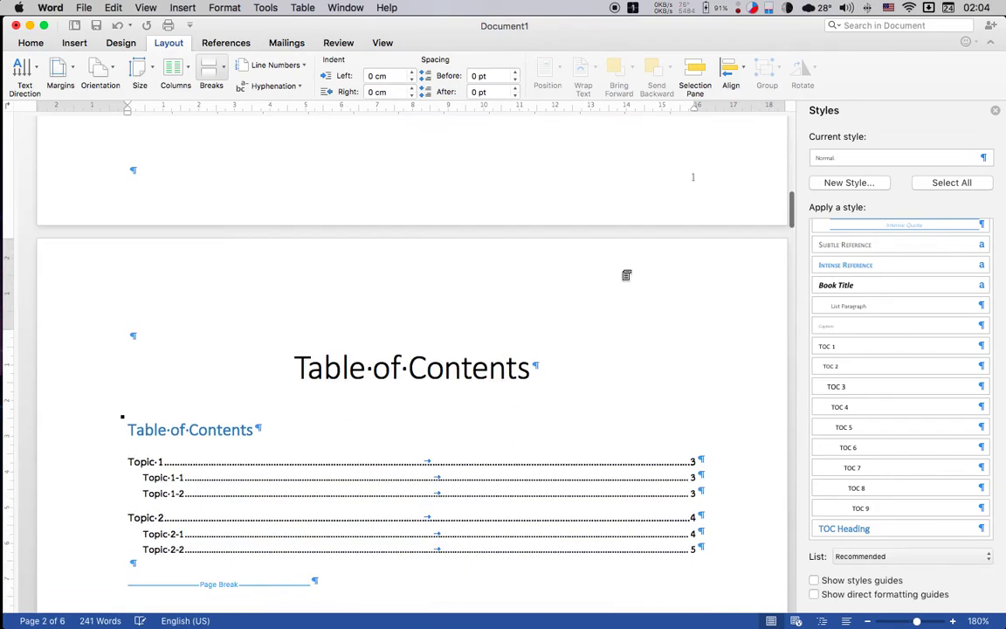
pyautogui.press('Down')
pyautogui.scroll(-5, 624, 272)
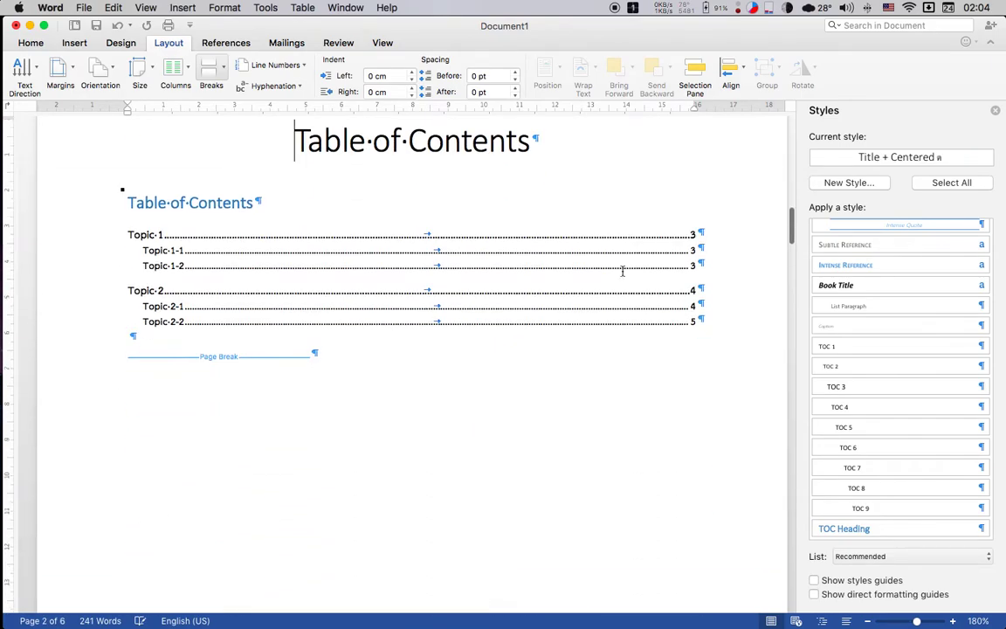
pyautogui.scroll(4, 620, 275)
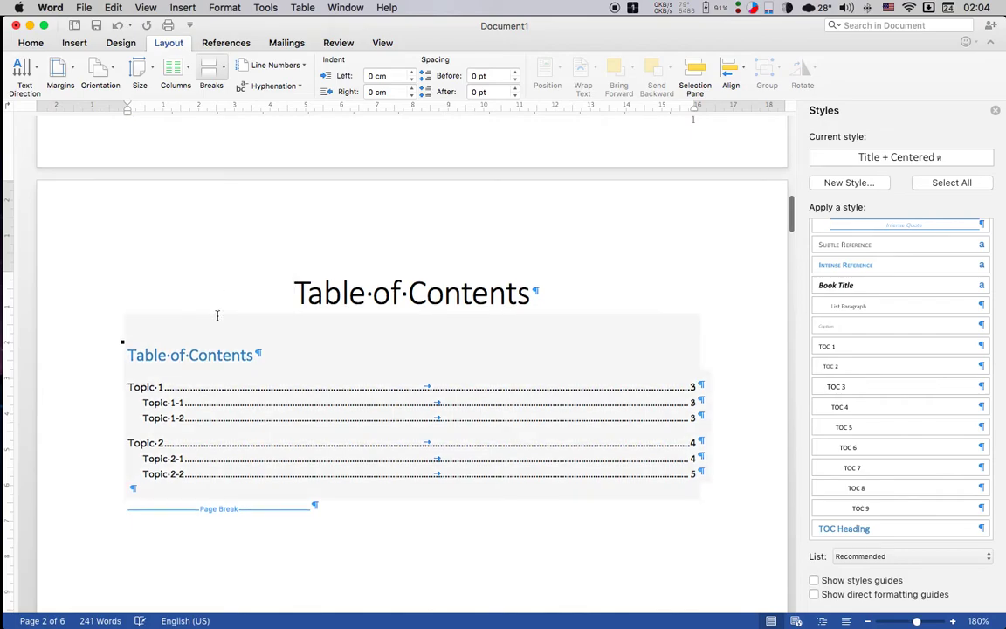
pyautogui.scroll(-2, 150, 441)
pyautogui.click(141, 441)
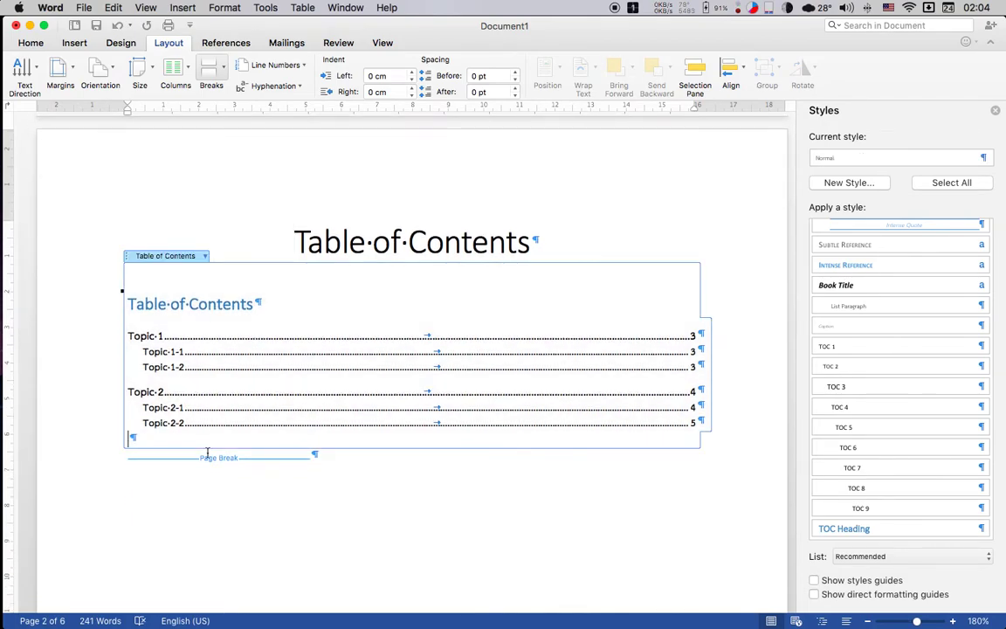
pyautogui.scroll(-2, 207, 452)
pyautogui.scroll(-5, 207, 452)
pyautogui.scroll(-5, 207, 452)
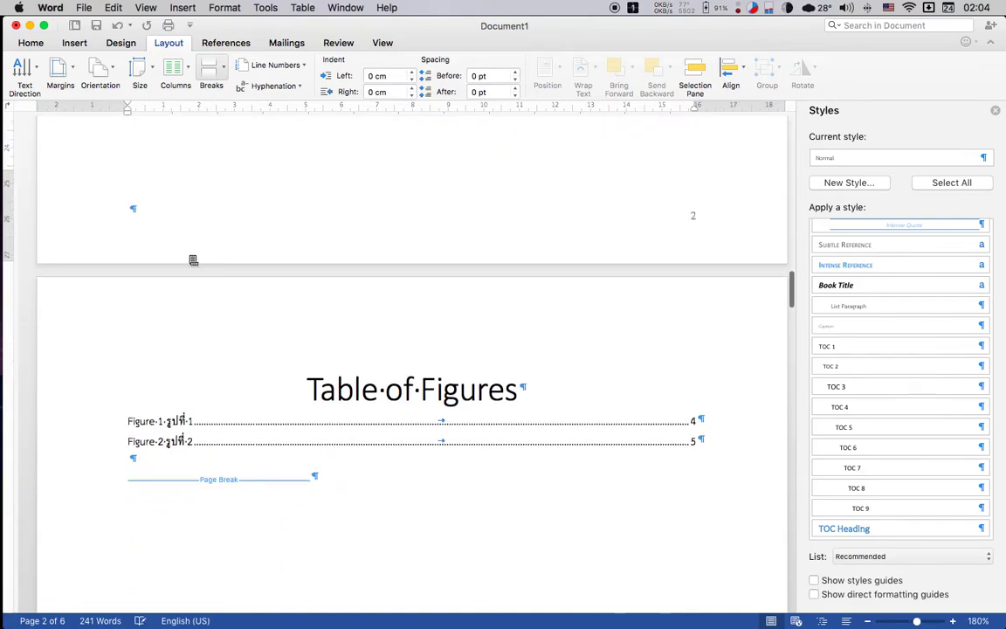
# Step: Delete the page break above the Table of Figures, then undo to restore it
pyautogui.click(276, 387)
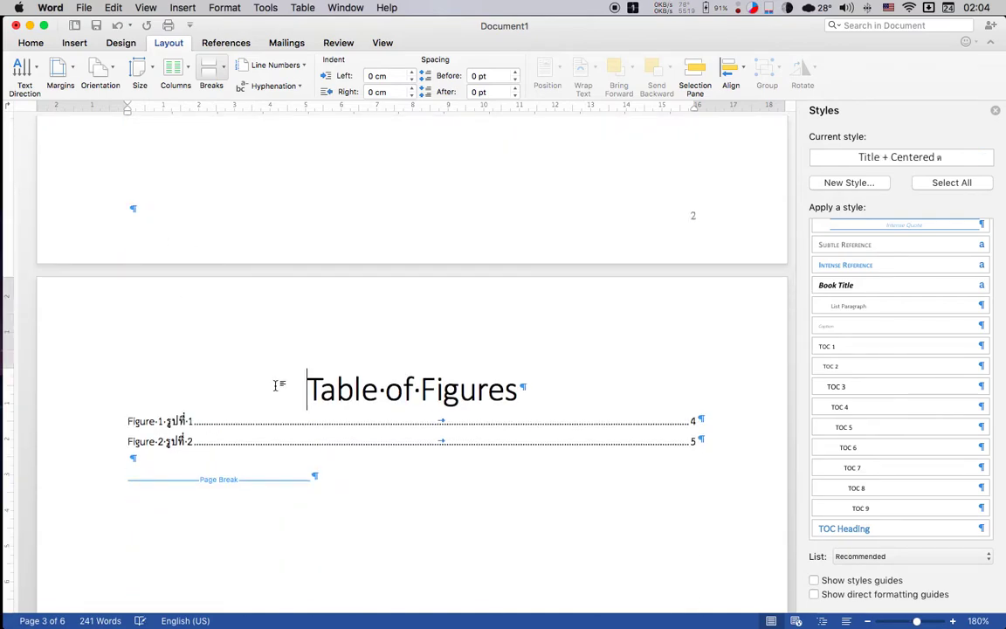
pyautogui.scroll(4, 277, 385)
pyautogui.scroll(5, 277, 385)
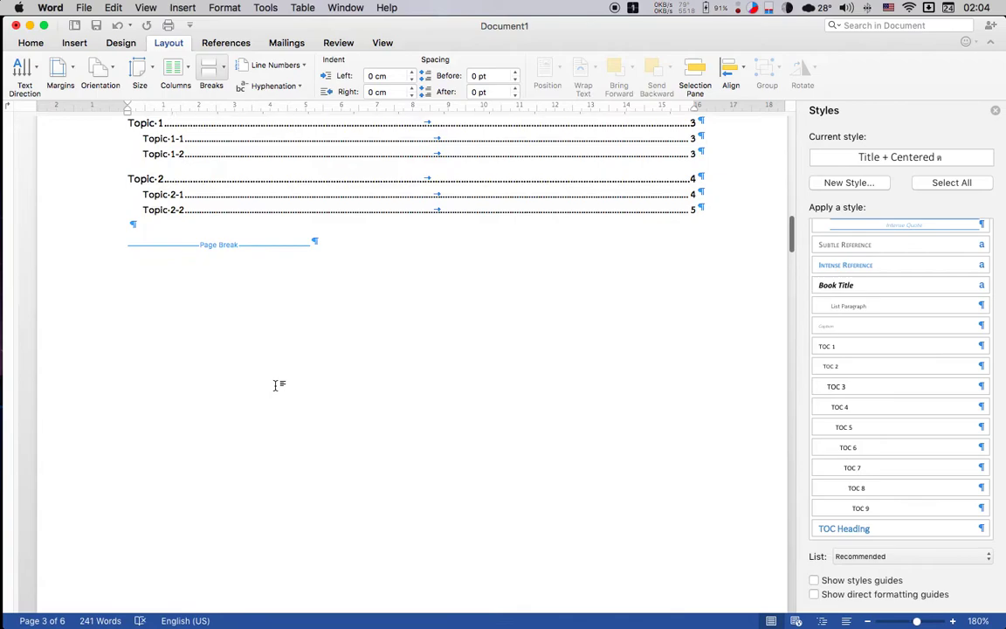
pyautogui.click(364, 245)
pyautogui.press('BackSpace')
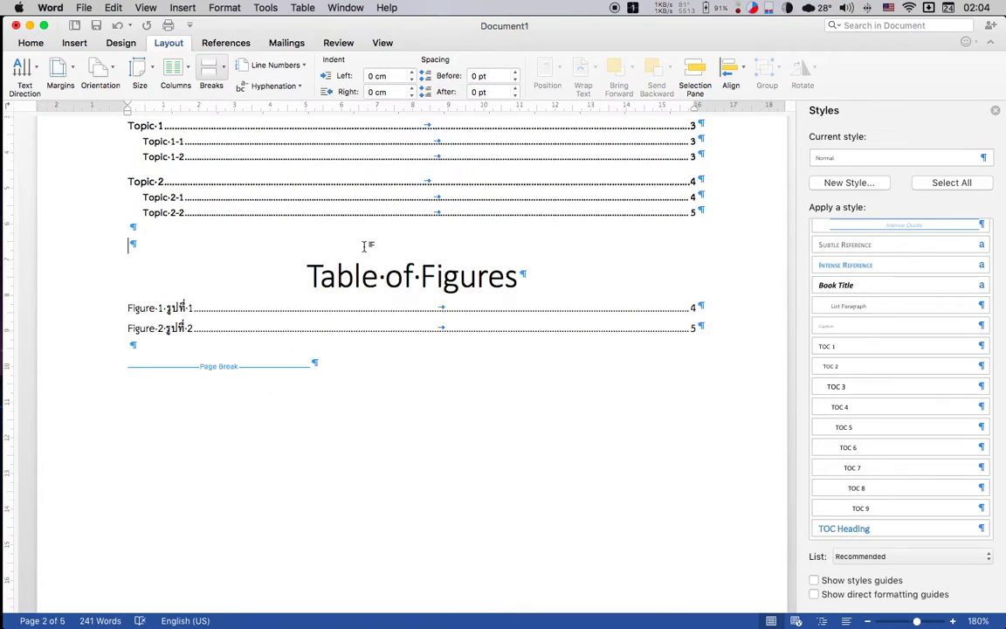
pyautogui.press('super+z')
# Step: Insert a page break so the Table of Tables starts on its own page
pyautogui.scroll(3, 367, 244)
pyautogui.scroll(-5, 367, 245)
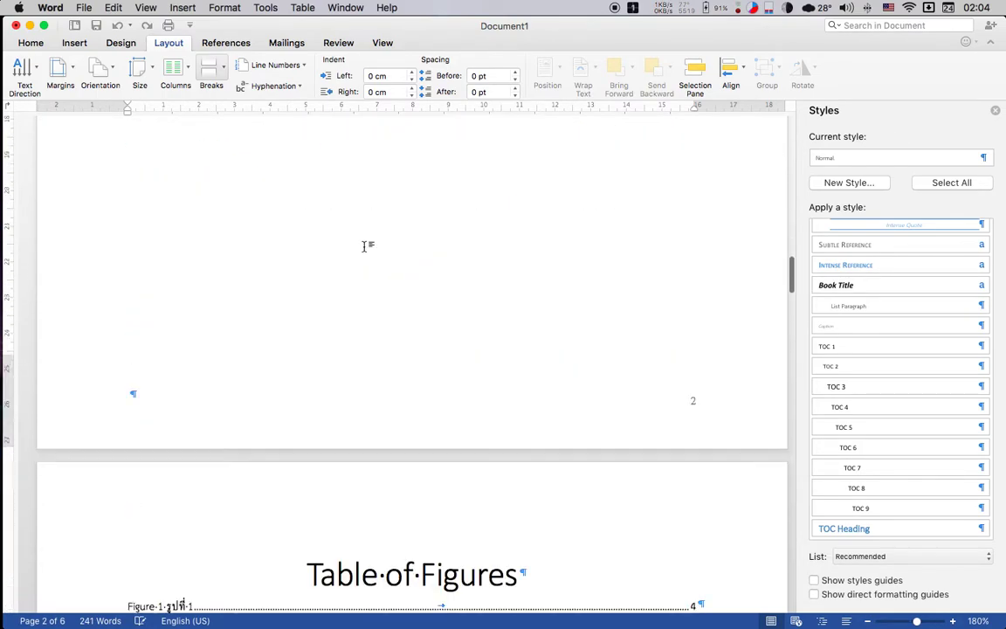
pyautogui.scroll(-3, 368, 252)
pyautogui.scroll(-2, 367, 252)
pyautogui.click(339, 332)
pyautogui.press('super+v')
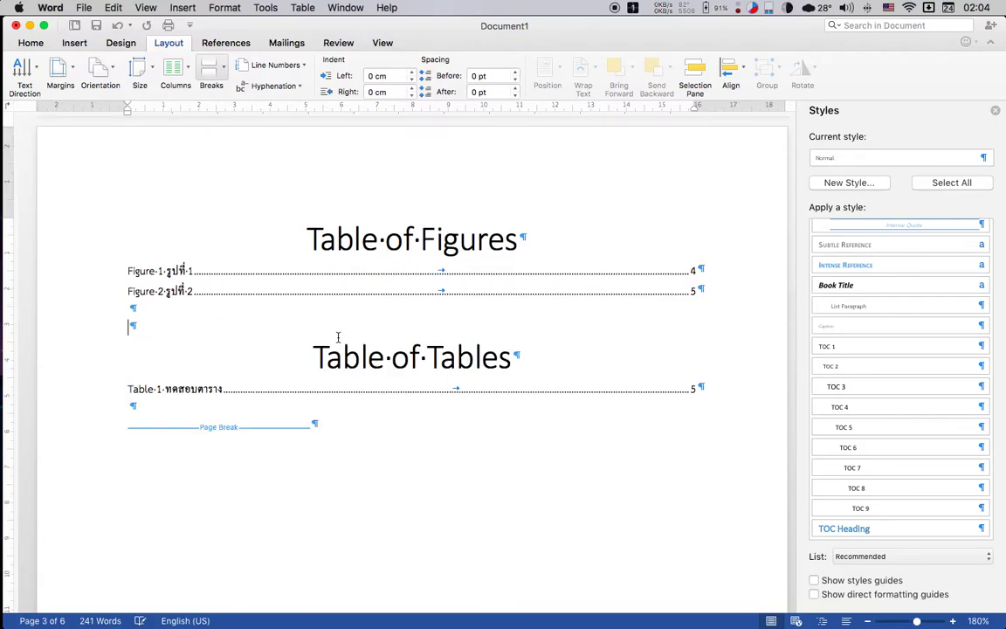
pyautogui.press('super+Return')
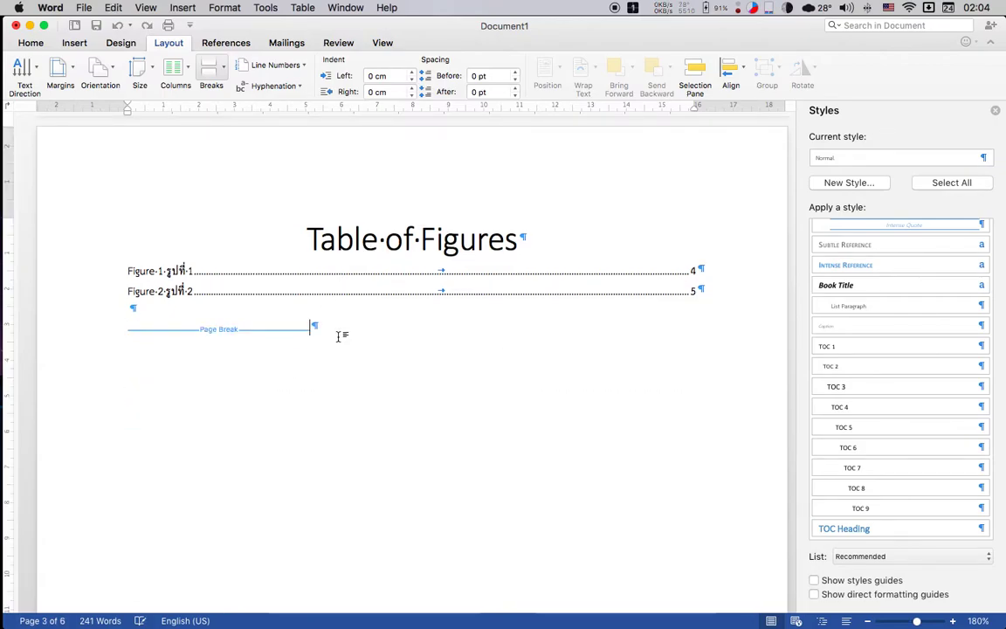
# Step: Remove the page break and empty line after the Table 1 entry so Topic 1 follows
pyautogui.scroll(-5, 337, 337)
pyautogui.scroll(-5, 338, 337)
pyautogui.scroll(-5, 338, 337)
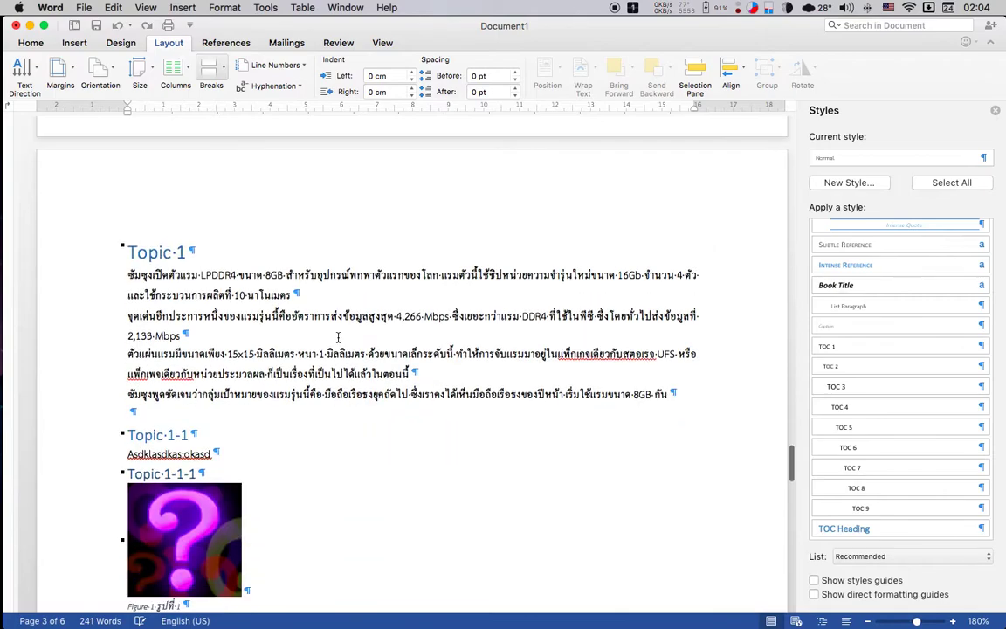
pyautogui.scroll(5, 244, 236)
pyautogui.scroll(5, 254, 249)
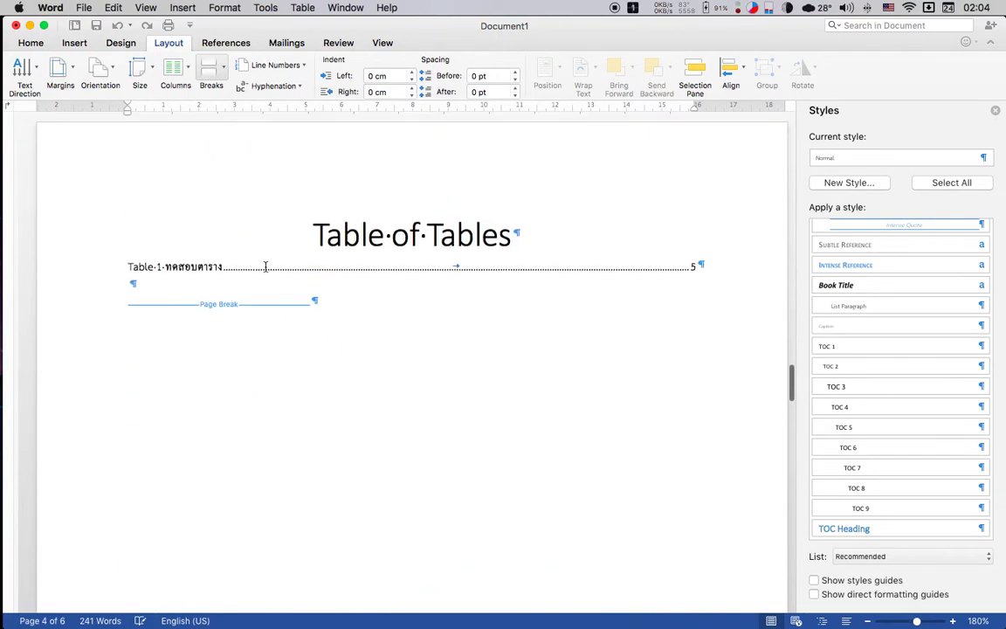
pyautogui.press('BackSpace')
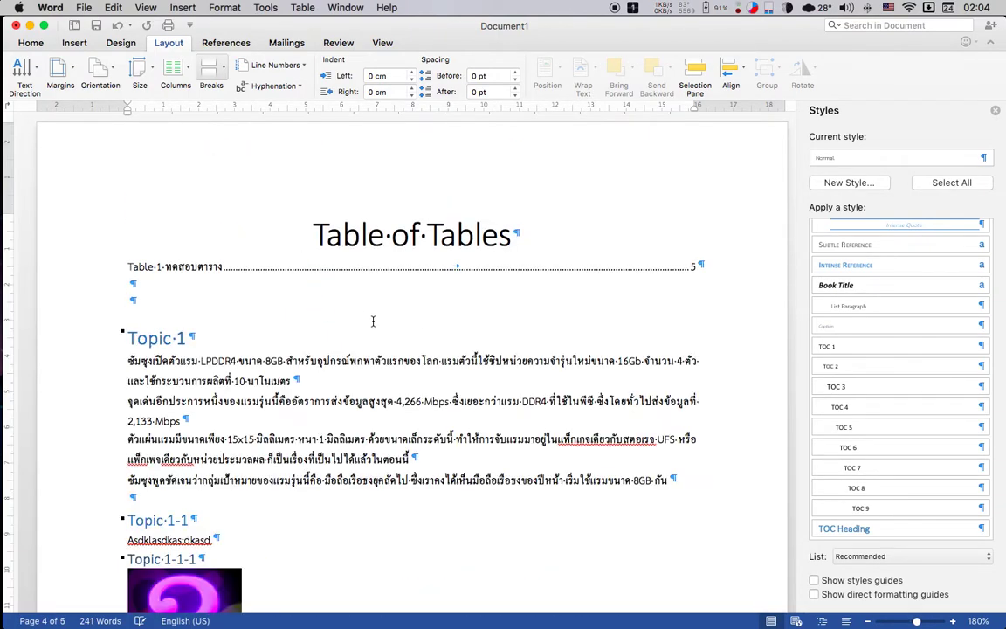
pyautogui.press('BackSpace')
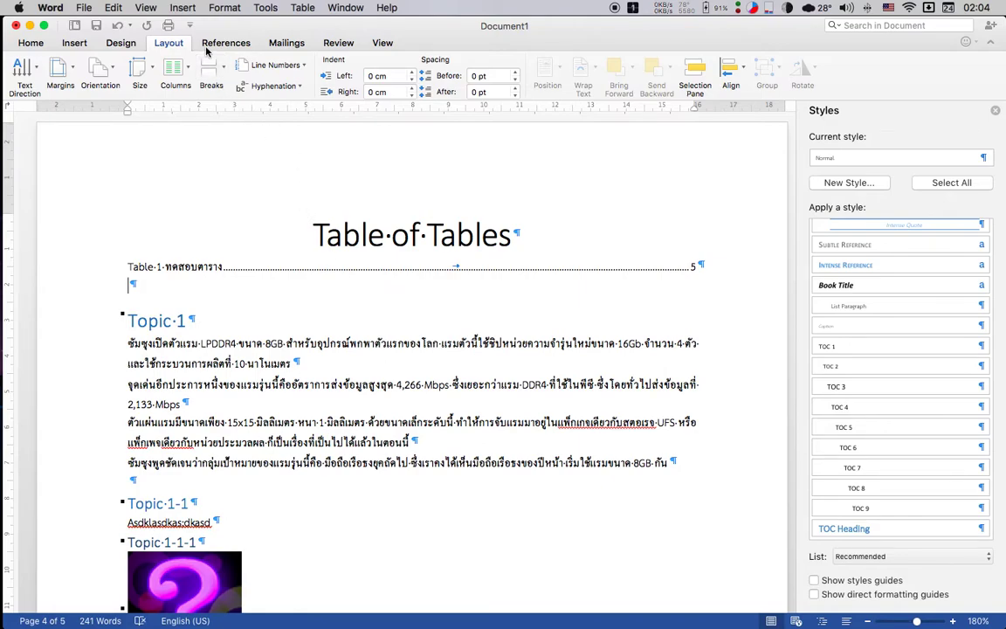
# Step: Insert a Next Page section break before Topic 1 and delete the empty line above it
pyautogui.click(211, 74)
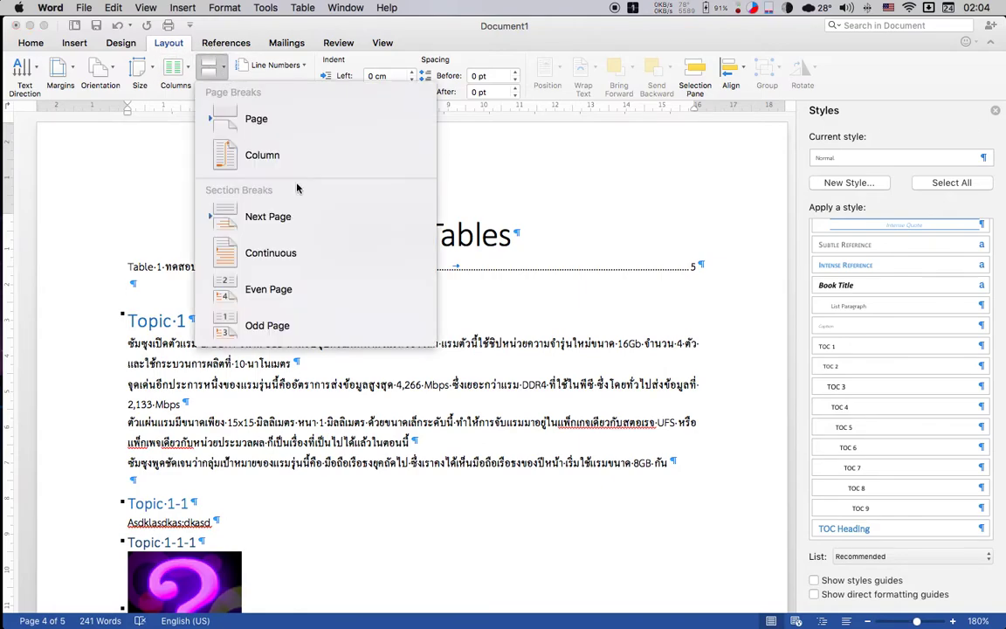
pyautogui.click(306, 215)
pyautogui.scroll(-5, 510, 407)
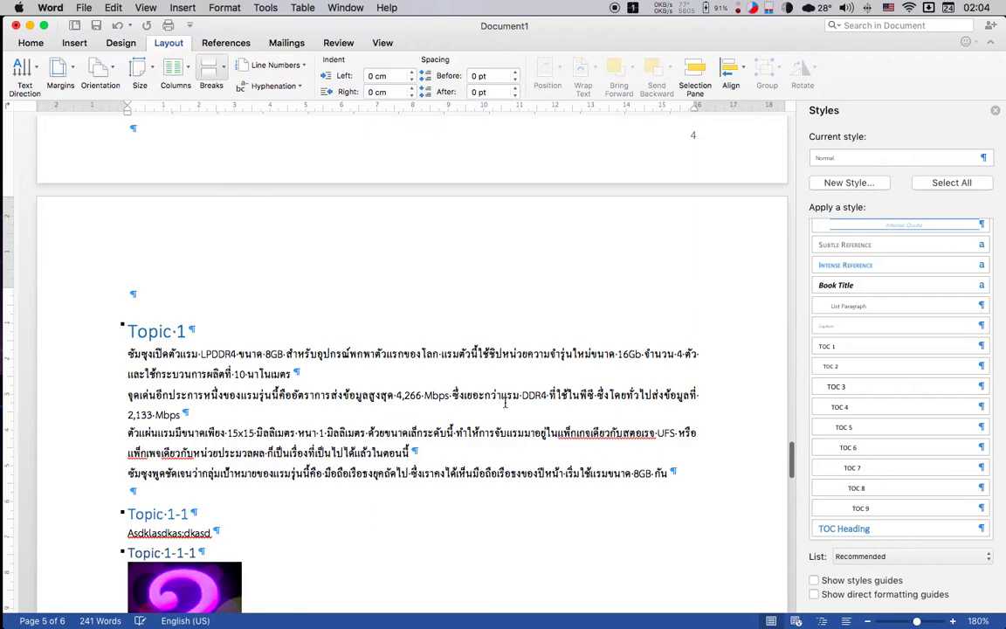
pyautogui.press('Delete')
# Step: Scroll through the pages to confirm Topic 1 starts on its own page after the lists
pyautogui.scroll(3, 505, 402)
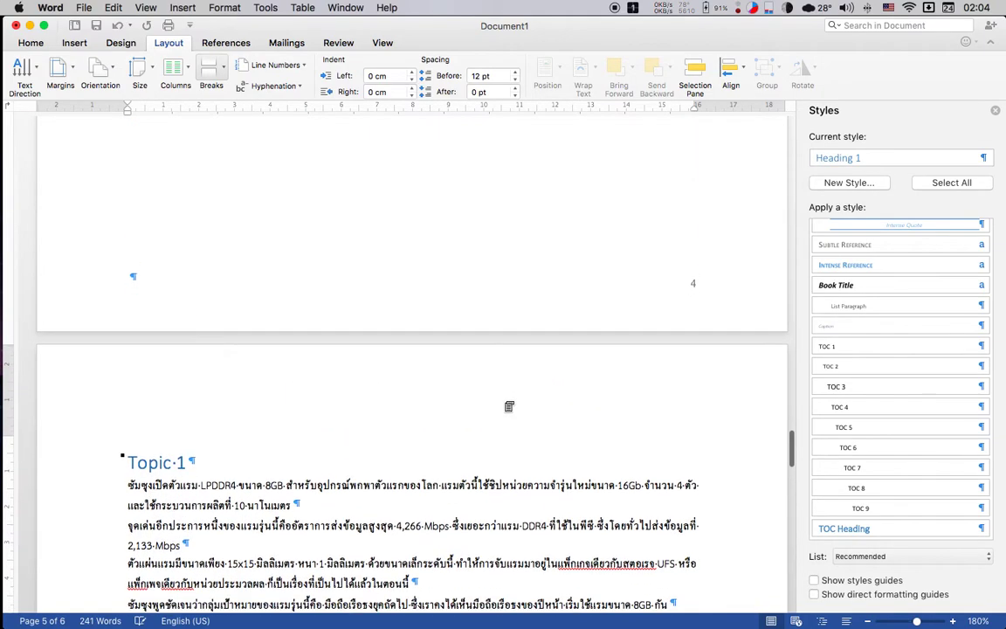
pyautogui.scroll(-5, 505, 401)
pyautogui.scroll(-5, 504, 402)
pyautogui.scroll(-3, 504, 402)
pyautogui.scroll(-5, 505, 401)
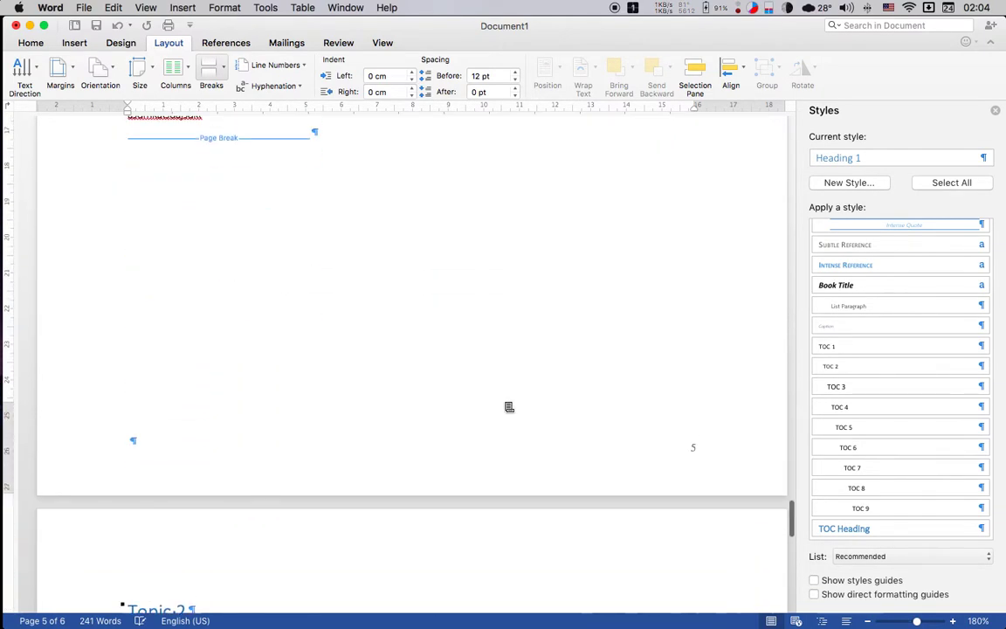
pyautogui.scroll(-5, 504, 402)
pyautogui.click(611, 366)
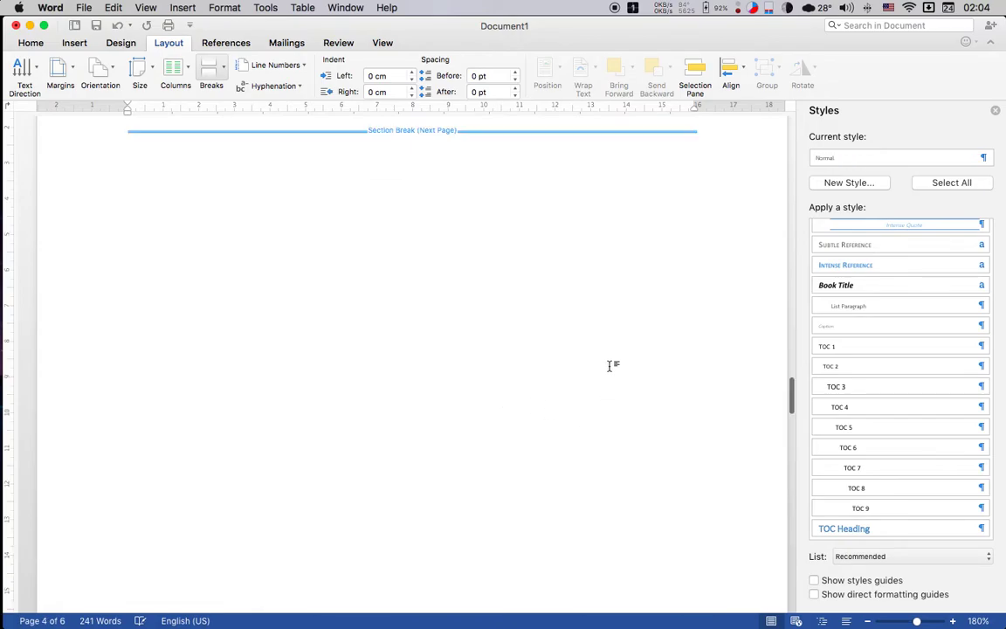
pyautogui.scroll(-1, 610, 366)
pyautogui.scroll(3, 611, 366)
pyautogui.scroll(10, 610, 366)
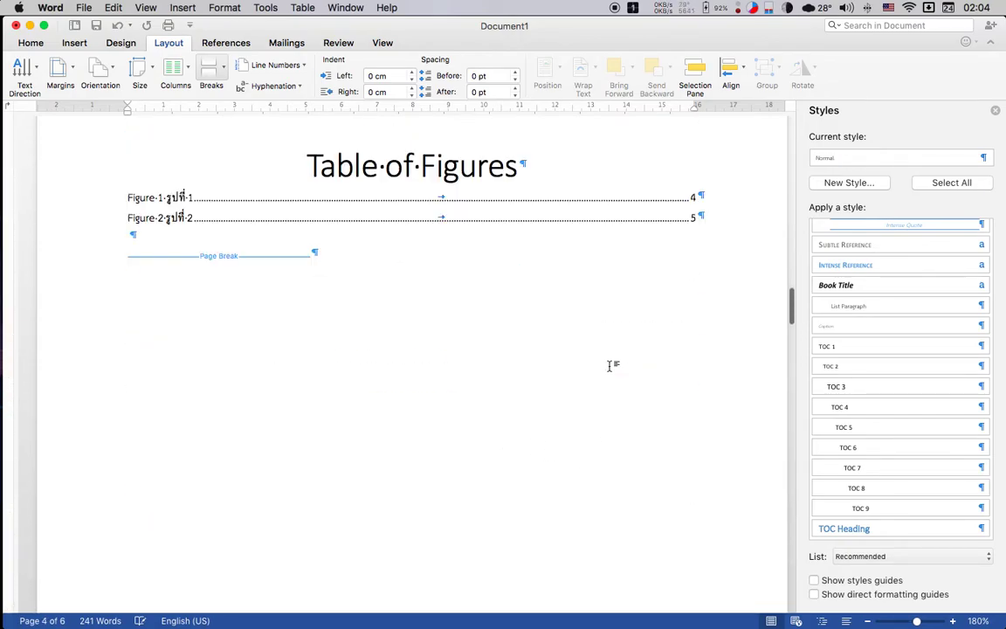
pyautogui.scroll(10, 610, 366)
pyautogui.scroll(5, 609, 366)
pyautogui.scroll(-5, 609, 367)
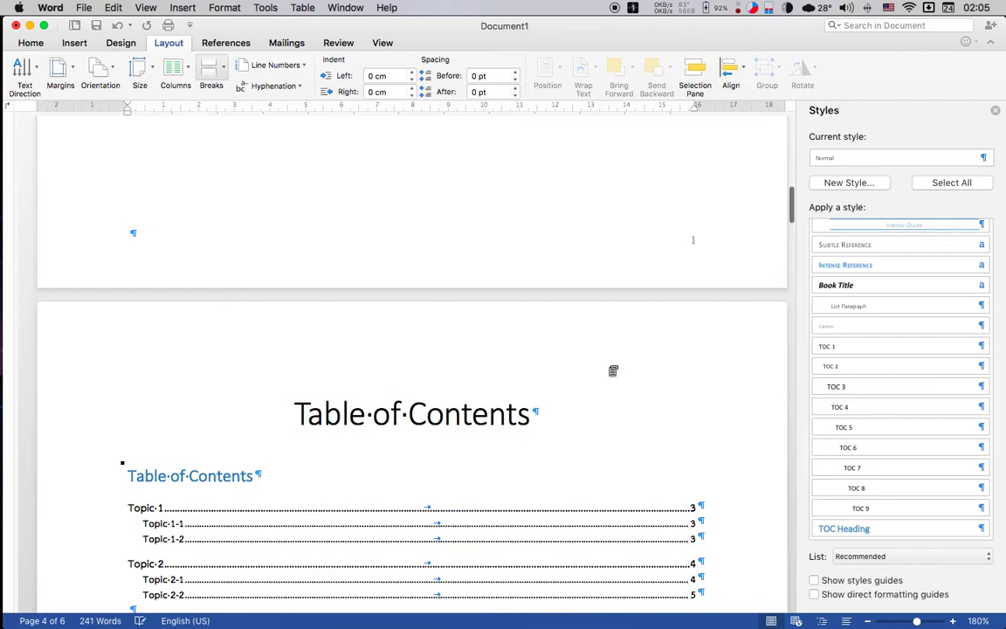
pyautogui.scroll(-5, 610, 366)
pyautogui.scroll(5, 609, 366)
pyautogui.scroll(-6, 609, 365)
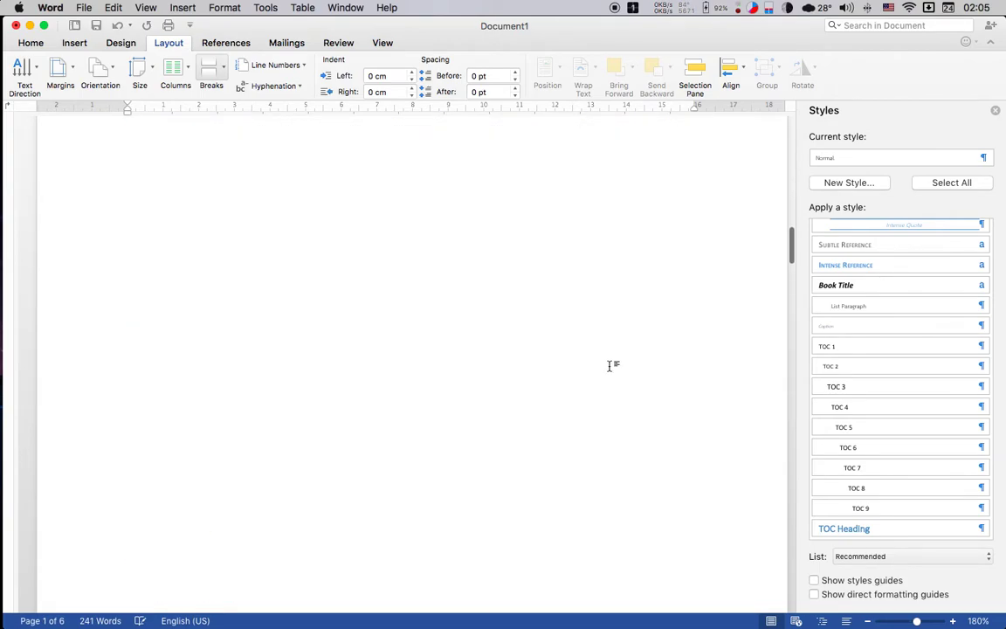
pyautogui.scroll(1, 609, 366)
pyautogui.scroll(2, 610, 366)
pyautogui.scroll(5, 609, 366)
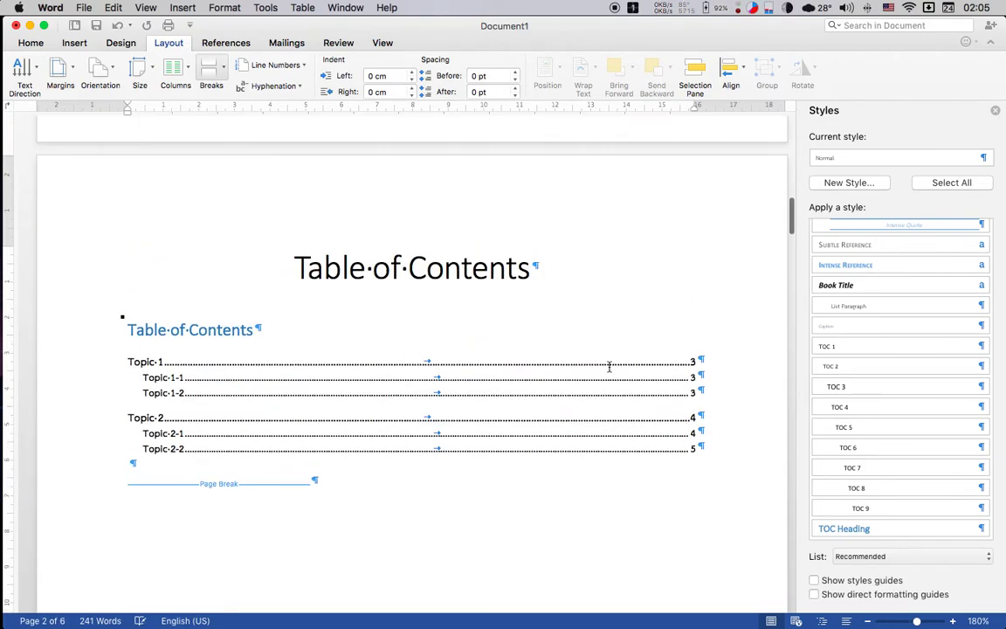
pyautogui.scroll(-6, 611, 368)
pyautogui.scroll(-5, 613, 372)
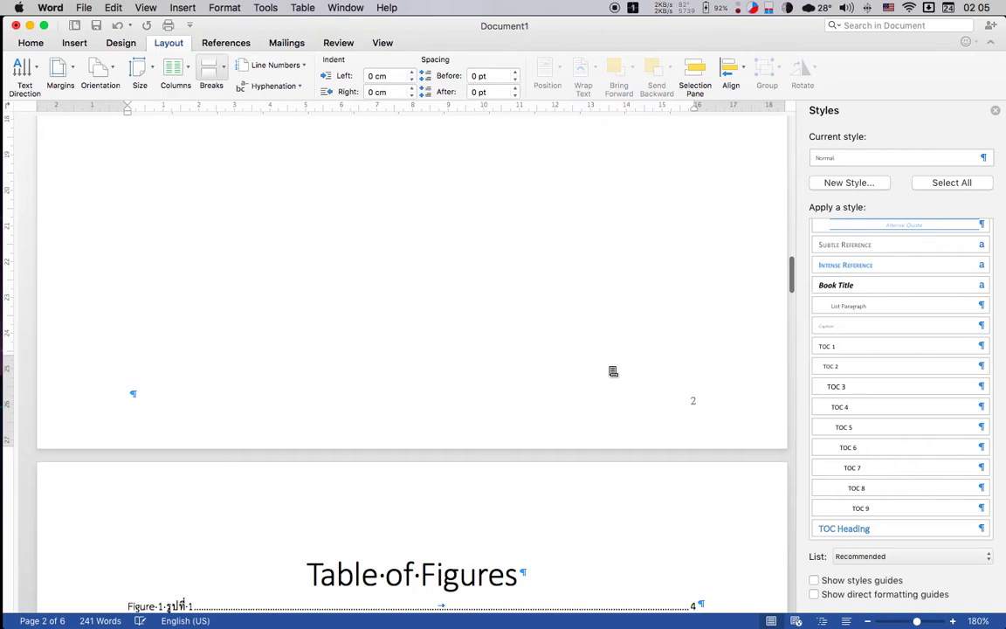
# Step: Open the front-matter footer, select its page number and close the position settings unchanged
pyautogui.doubleClick(692, 397)
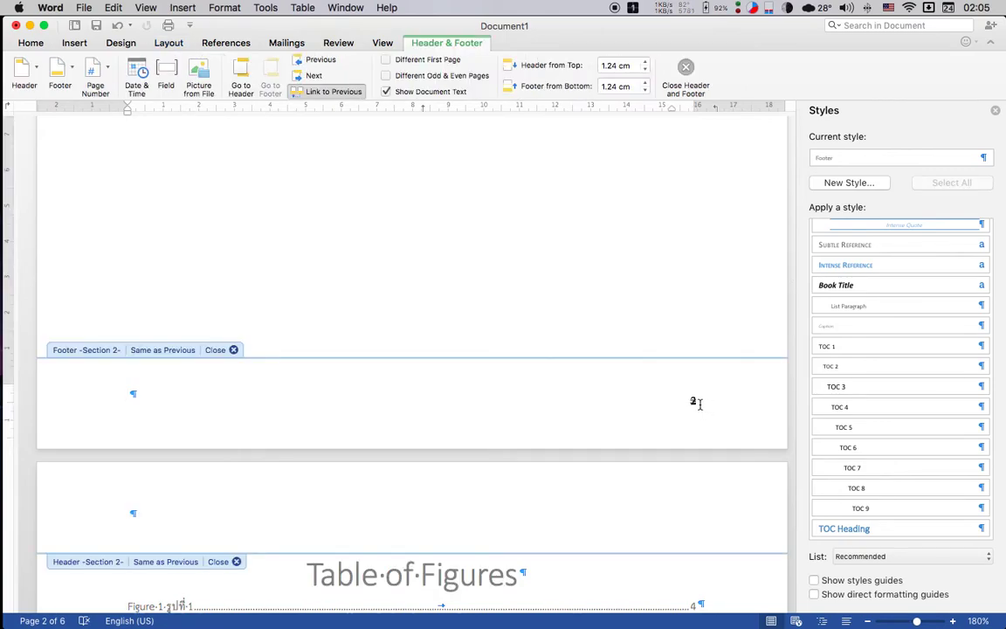
pyautogui.click(695, 402)
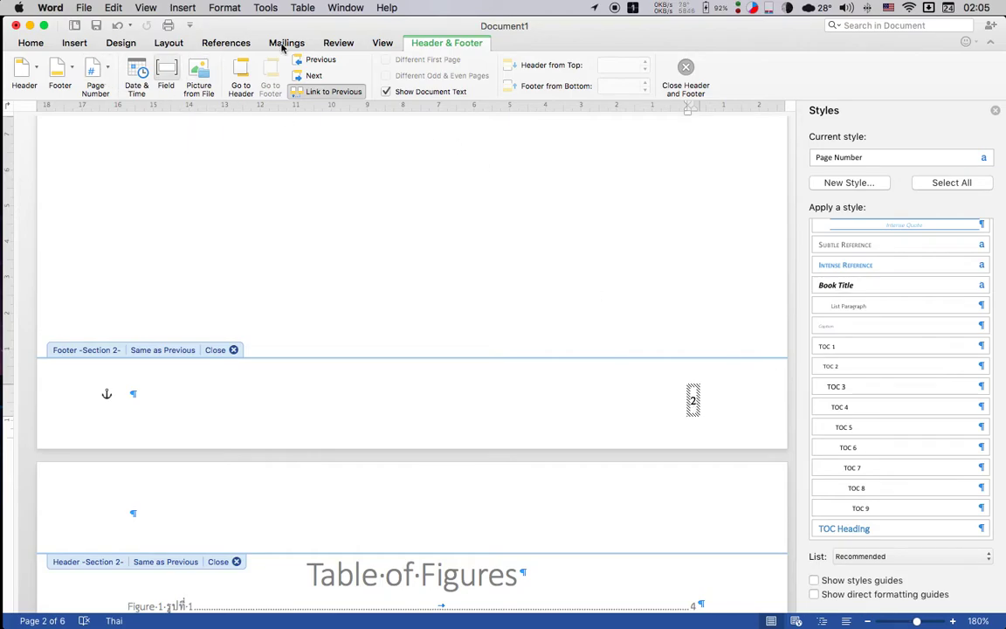
pyautogui.click(105, 76)
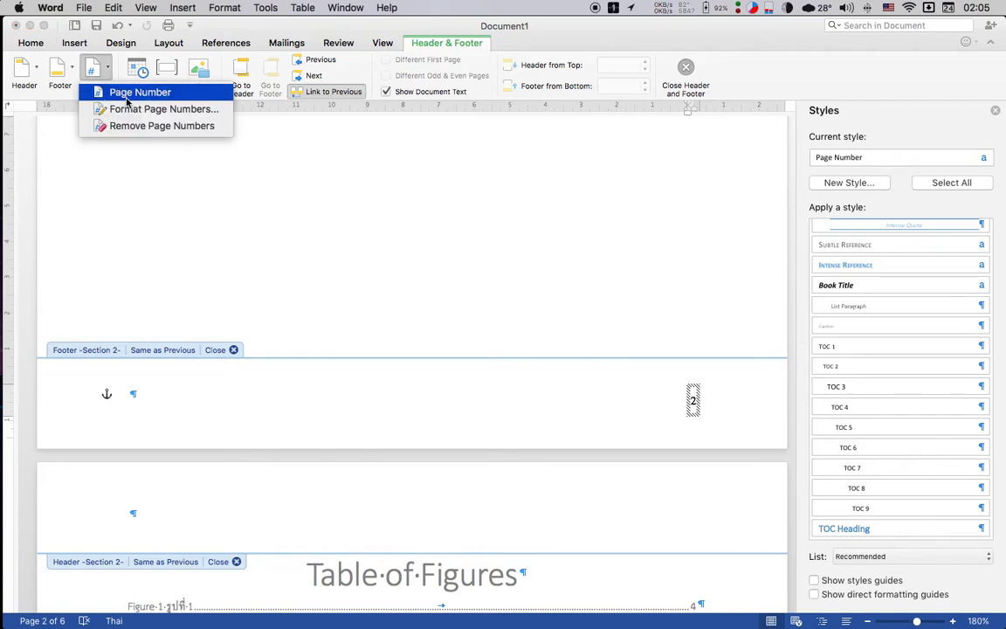
pyautogui.click(128, 96)
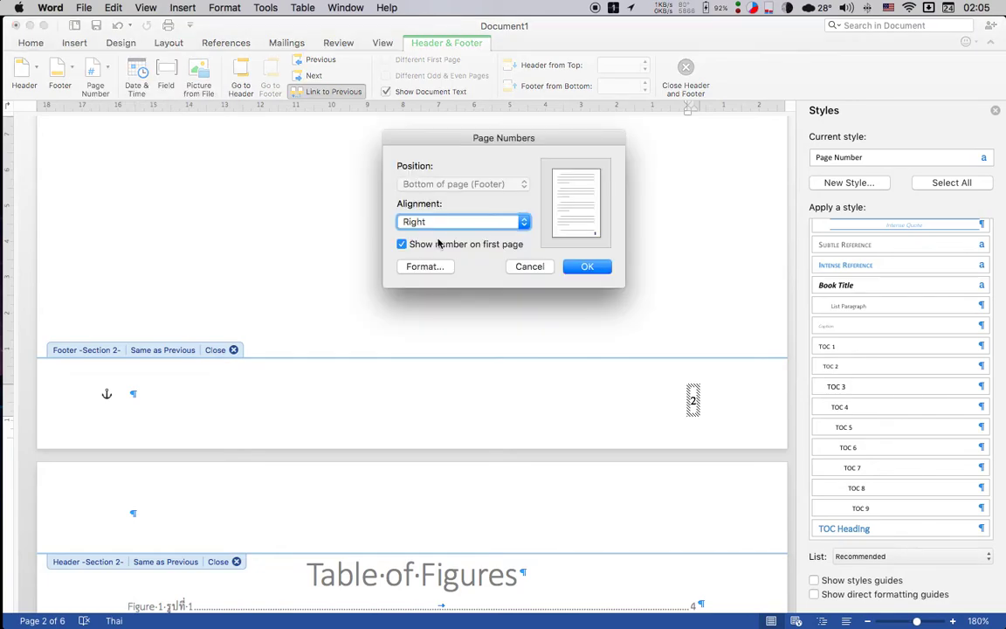
pyautogui.click(537, 264)
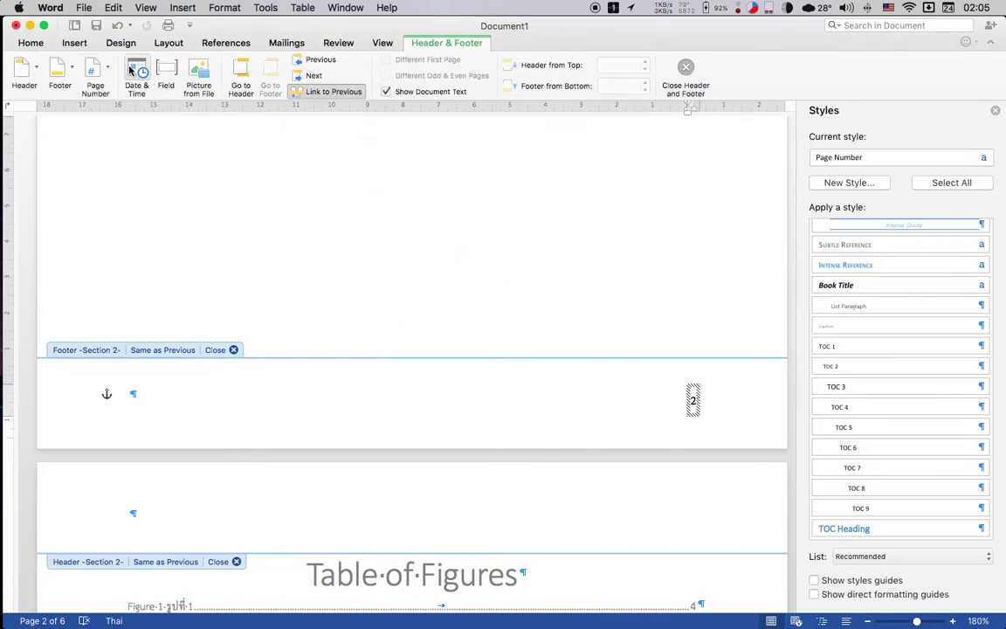
# Step: Format the page numbers as lowercase roman numerals (i, ii, iii), restarting at i
pyautogui.click(98, 70)
pyautogui.click(122, 110)
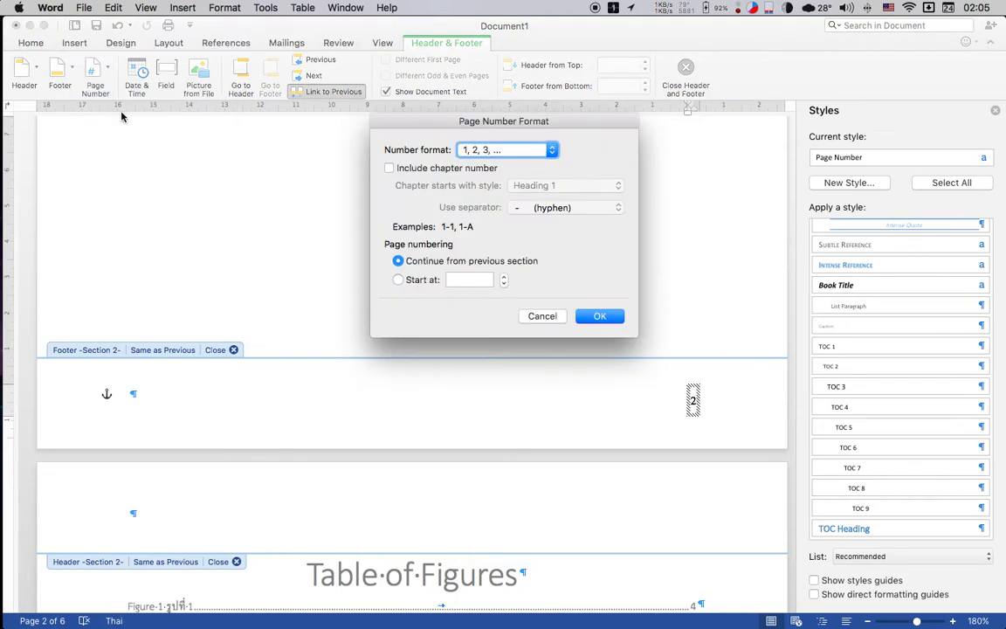
pyautogui.click(485, 150)
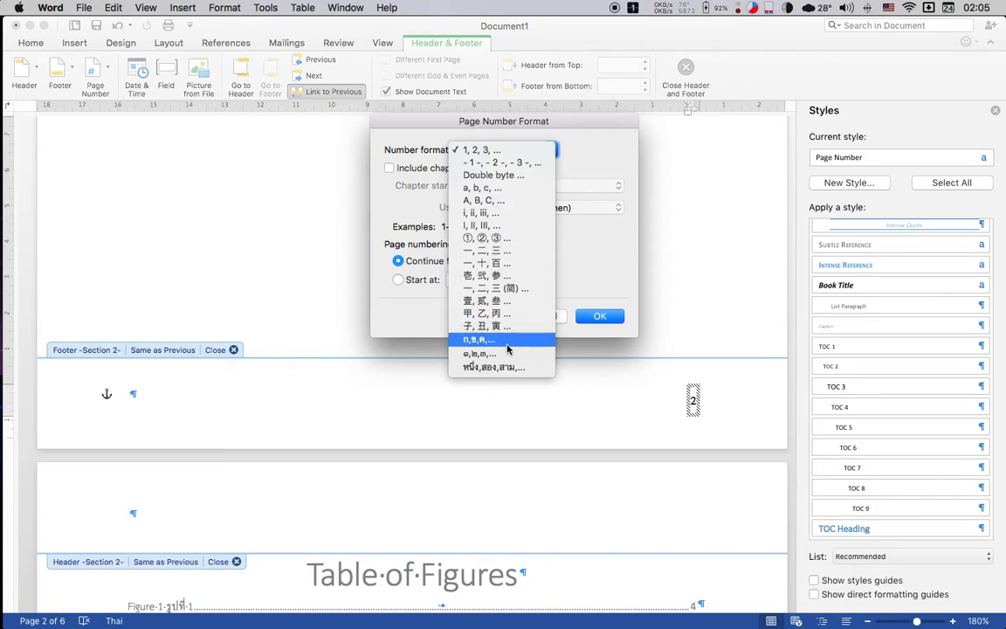
pyautogui.click(511, 215)
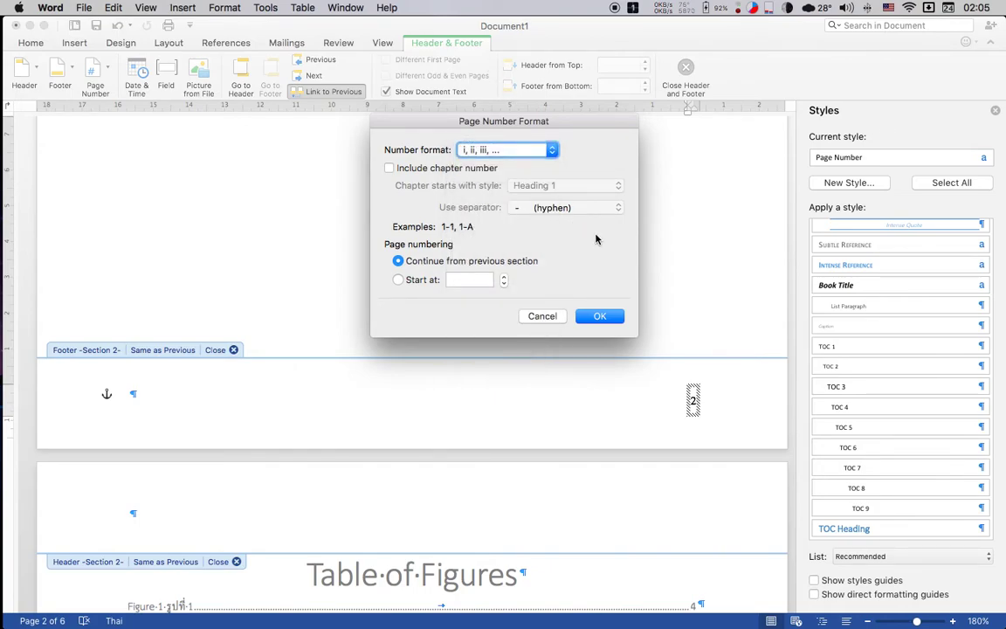
pyautogui.click(471, 280)
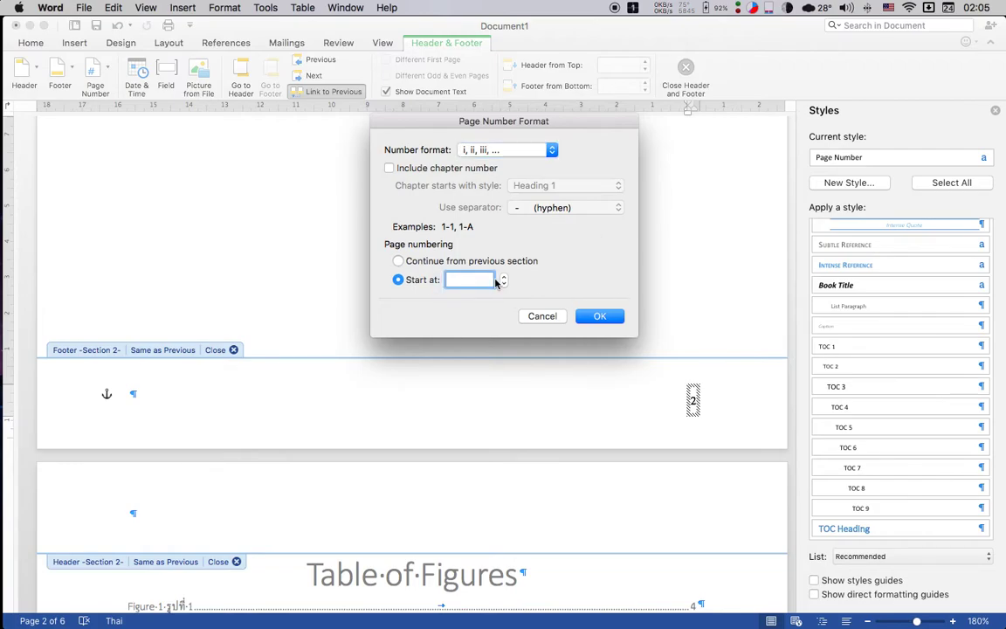
pyautogui.write('i')
pyautogui.click(594, 316)
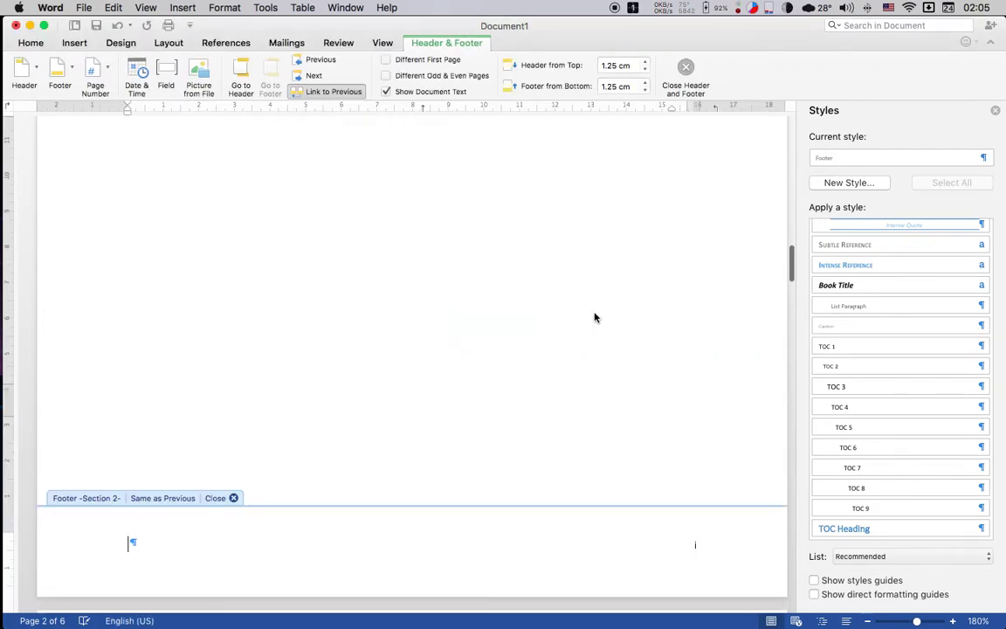
pyautogui.scroll(10, 595, 316)
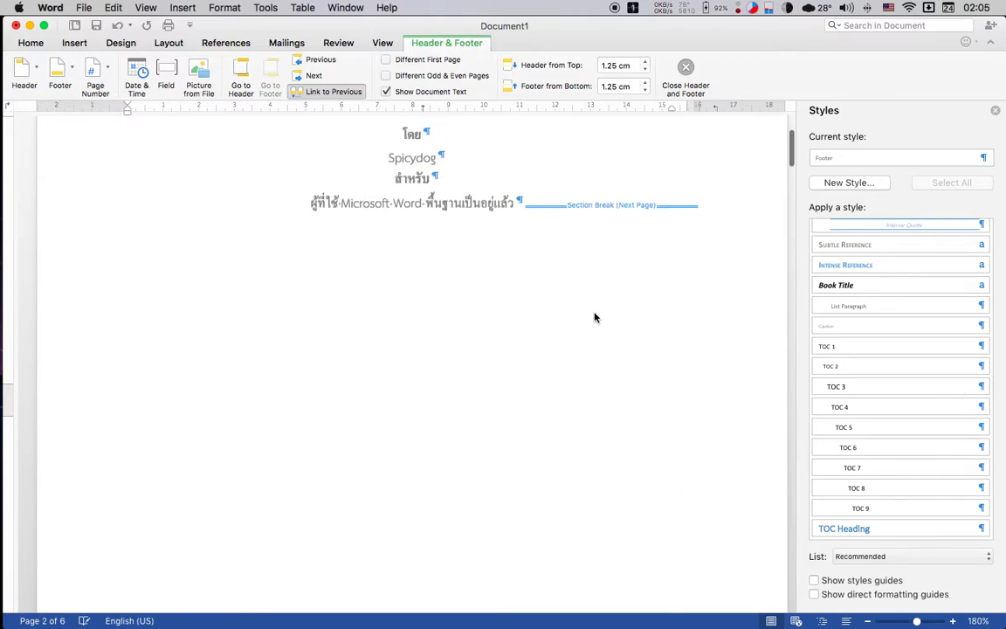
pyautogui.scroll(-5, 611, 318)
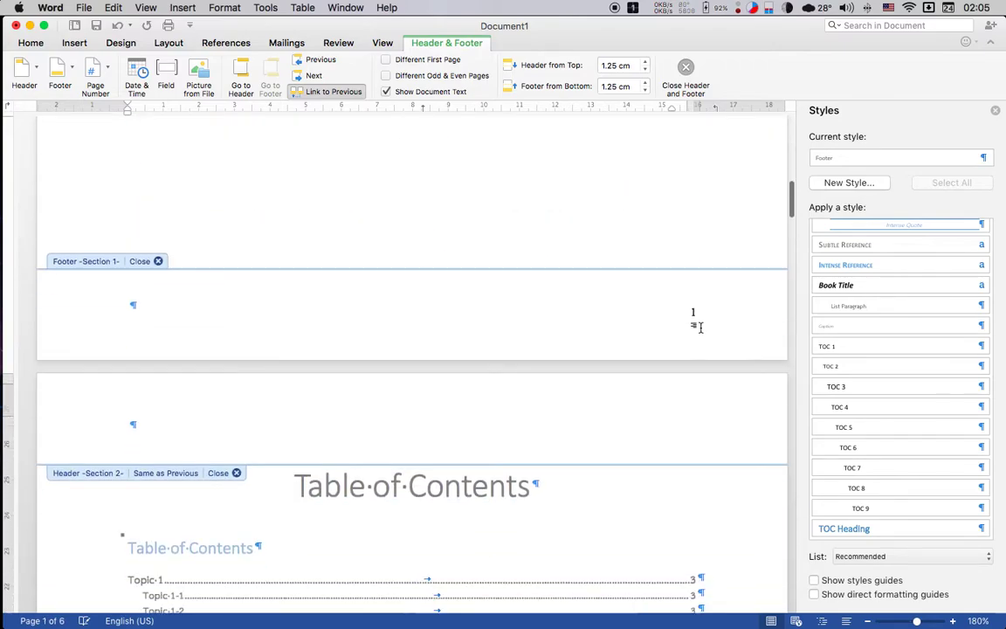
pyautogui.scroll(-10, 694, 319)
pyautogui.scroll(-5, 700, 332)
pyautogui.scroll(-3, 700, 332)
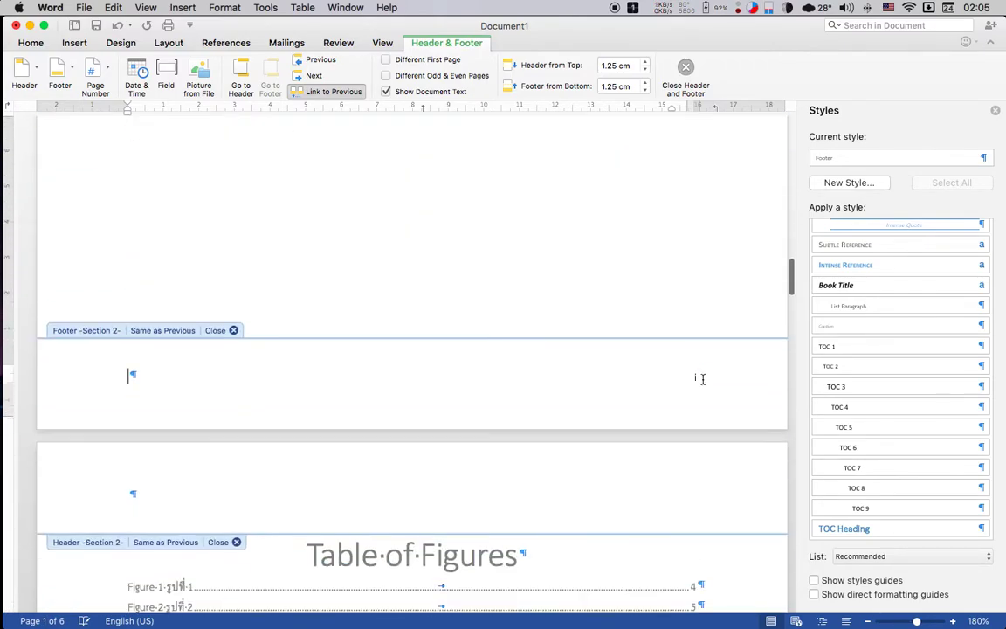
pyautogui.scroll(-5, 697, 389)
pyautogui.scroll(-5, 698, 389)
pyautogui.scroll(-5, 697, 389)
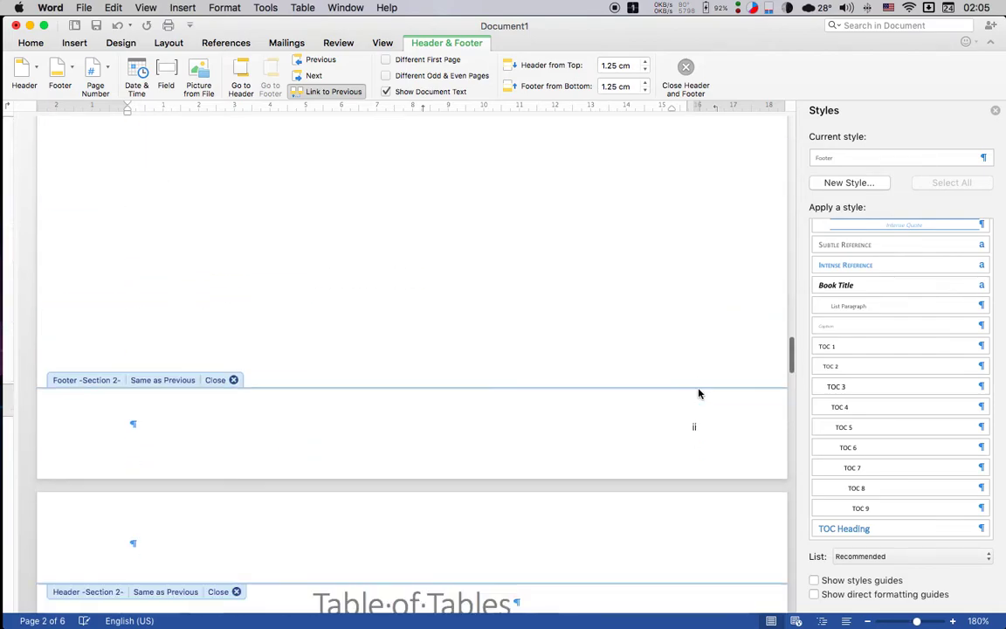
pyautogui.scroll(-5, 698, 389)
pyautogui.scroll(-5, 698, 389)
pyautogui.scroll(-5, 699, 393)
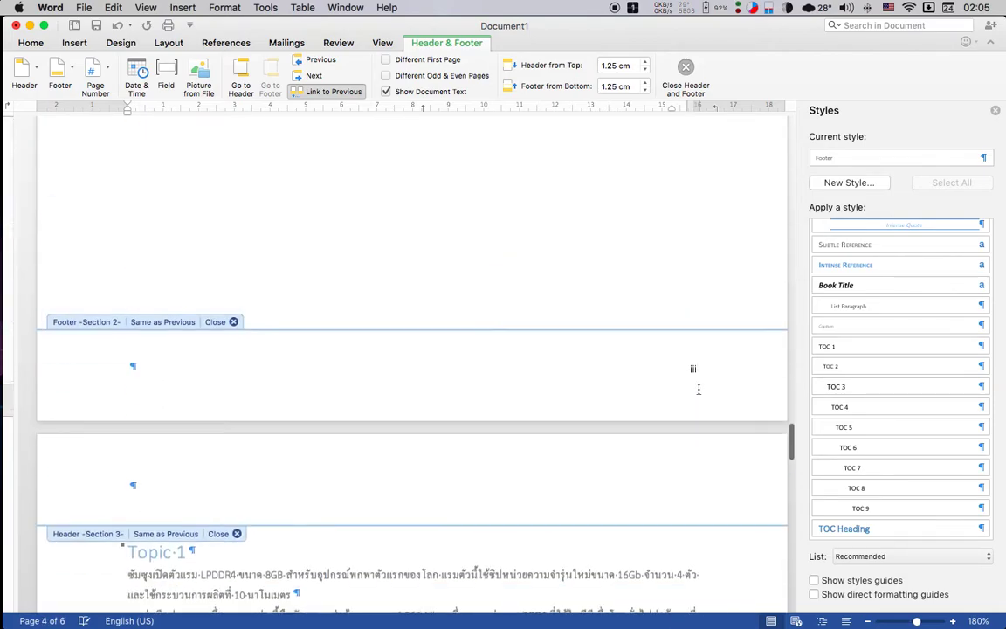
# Step: Scroll down to the body pages and leave footer editing
pyautogui.scroll(-3, 698, 393)
pyautogui.scroll(-1, 698, 393)
pyautogui.scroll(-5, 699, 393)
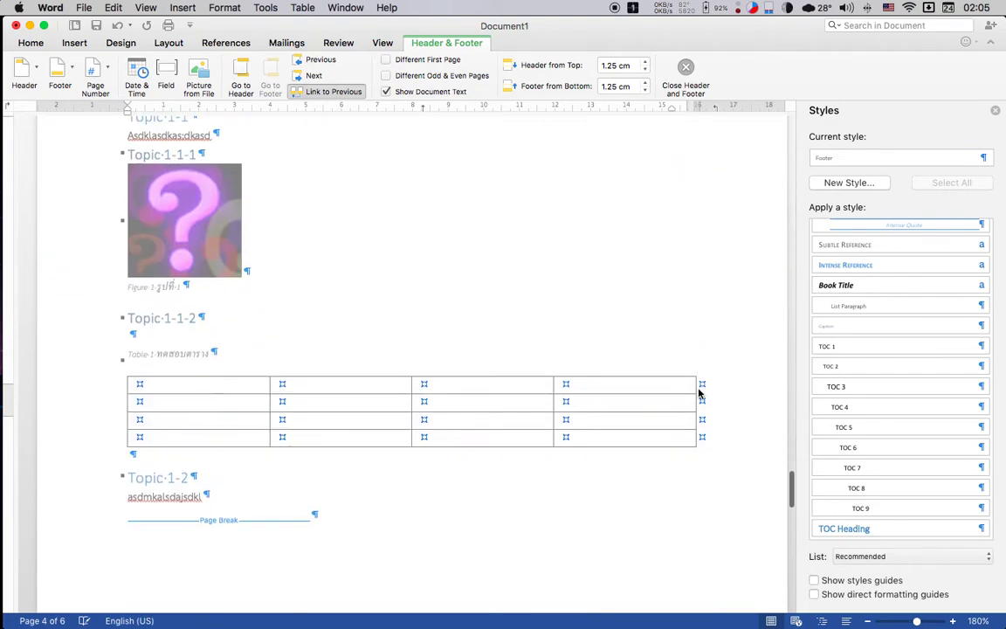
pyautogui.scroll(-3, 699, 392)
pyautogui.scroll(-3, 699, 393)
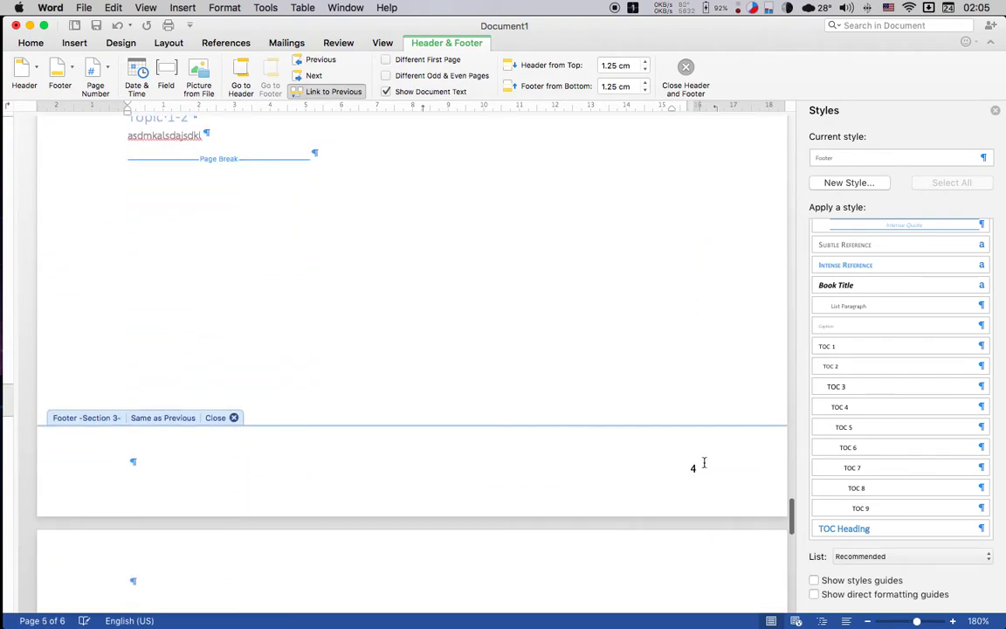
pyautogui.doubleClick(610, 260)
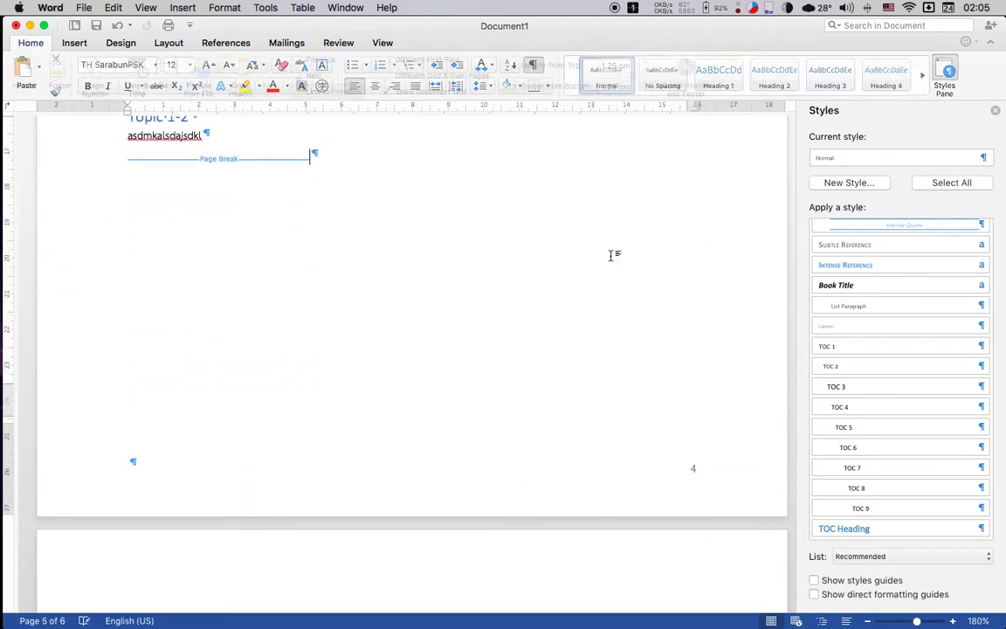
pyautogui.scroll(-5, 614, 261)
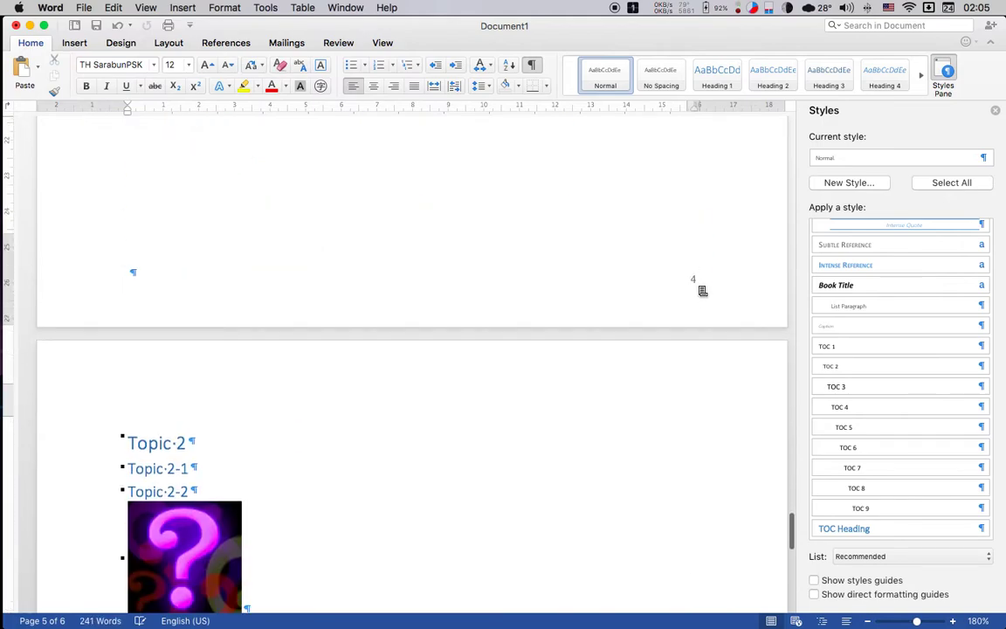
# Step: Set the Section 3 footer page number, currently 4, to start at 1
pyautogui.doubleClick(698, 283)
pyautogui.click(694, 280)
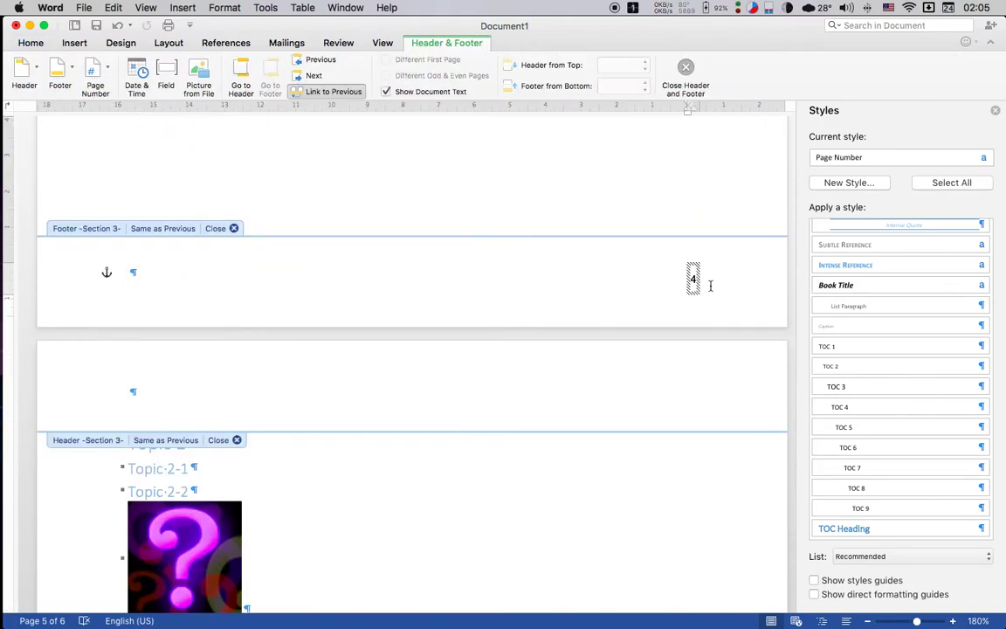
pyautogui.click(94, 70)
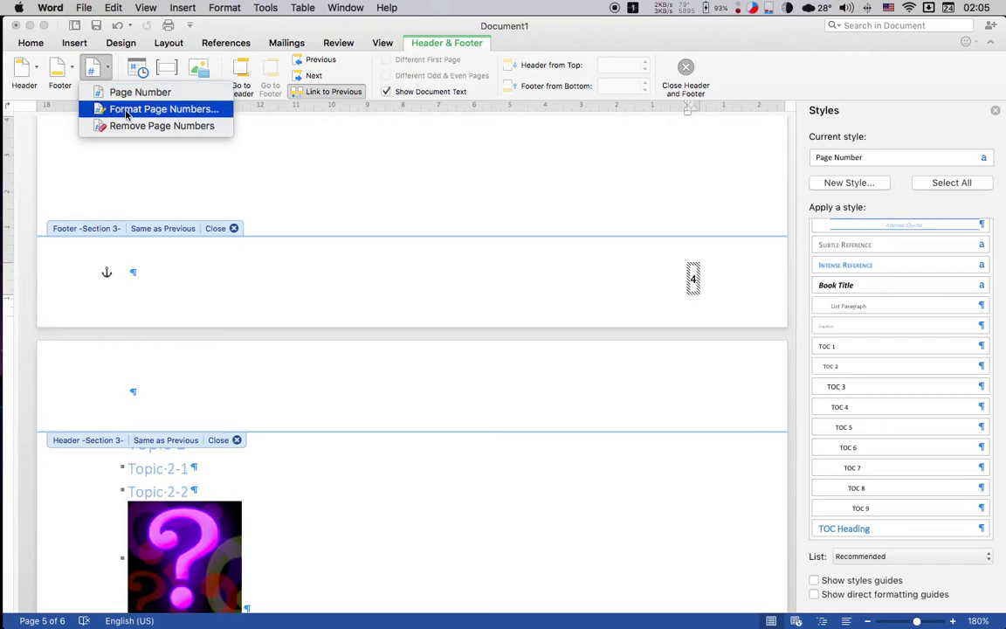
pyautogui.click(115, 105)
pyautogui.click(423, 281)
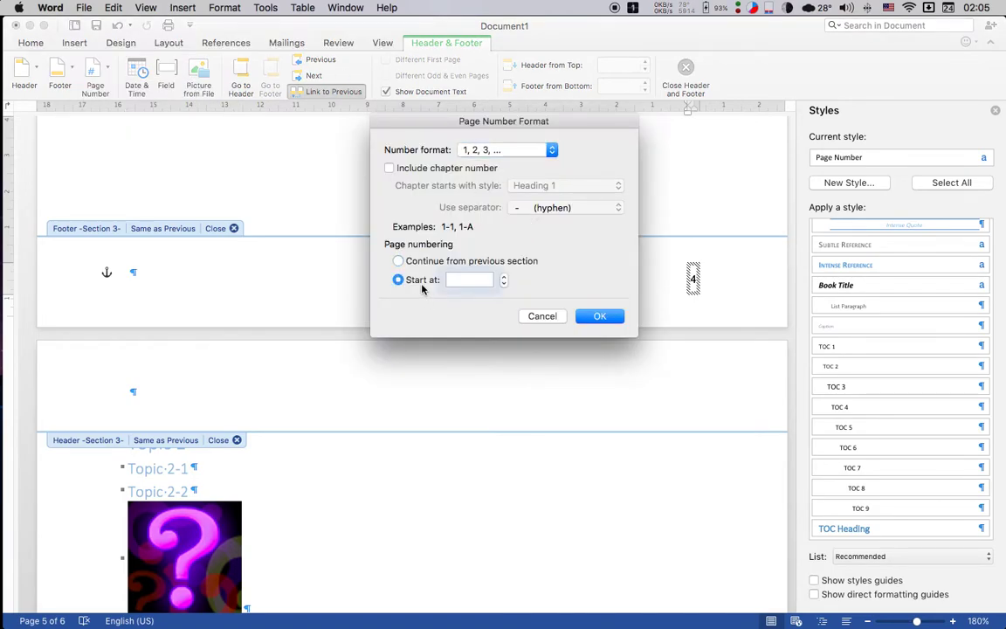
pyautogui.click(598, 317)
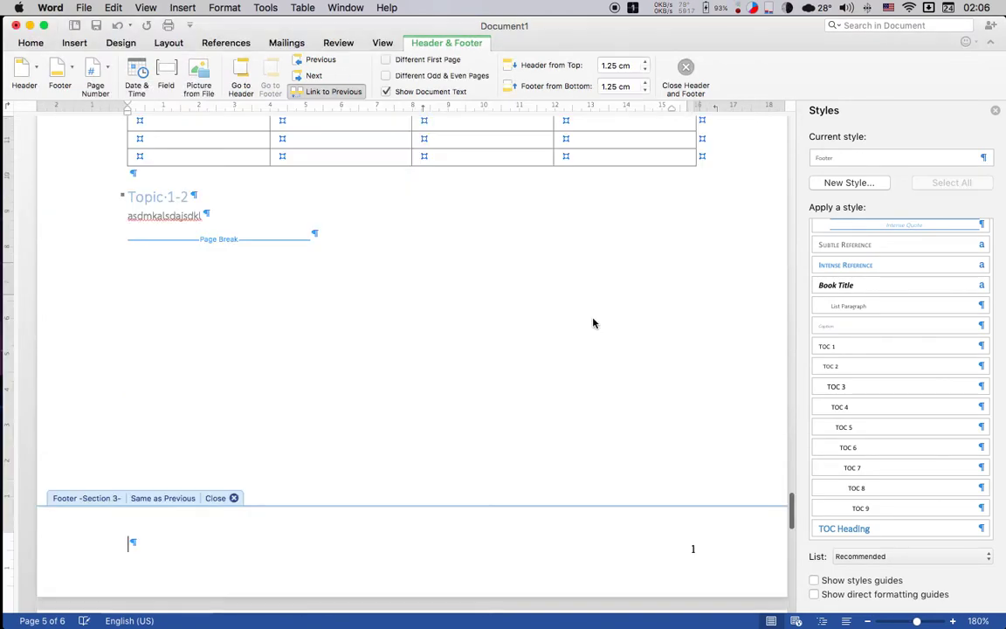
# Step: Leave footer editing and update the entire Table of Tables
pyautogui.scroll(5, 593, 323)
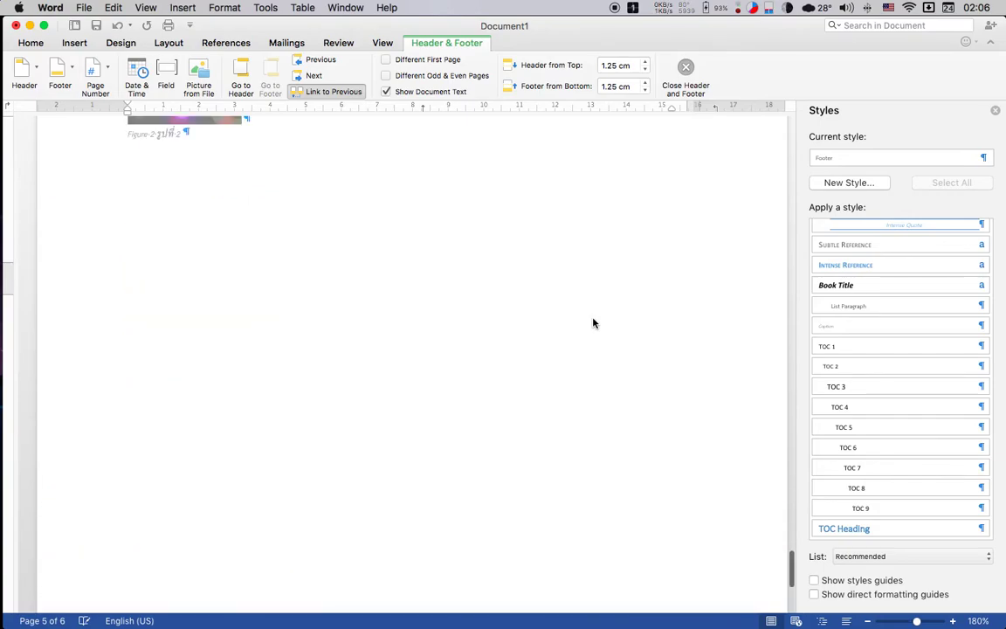
pyautogui.scroll(5, 593, 323)
pyautogui.scroll(5, 592, 324)
pyautogui.scroll(5, 593, 323)
pyautogui.scroll(1, 593, 322)
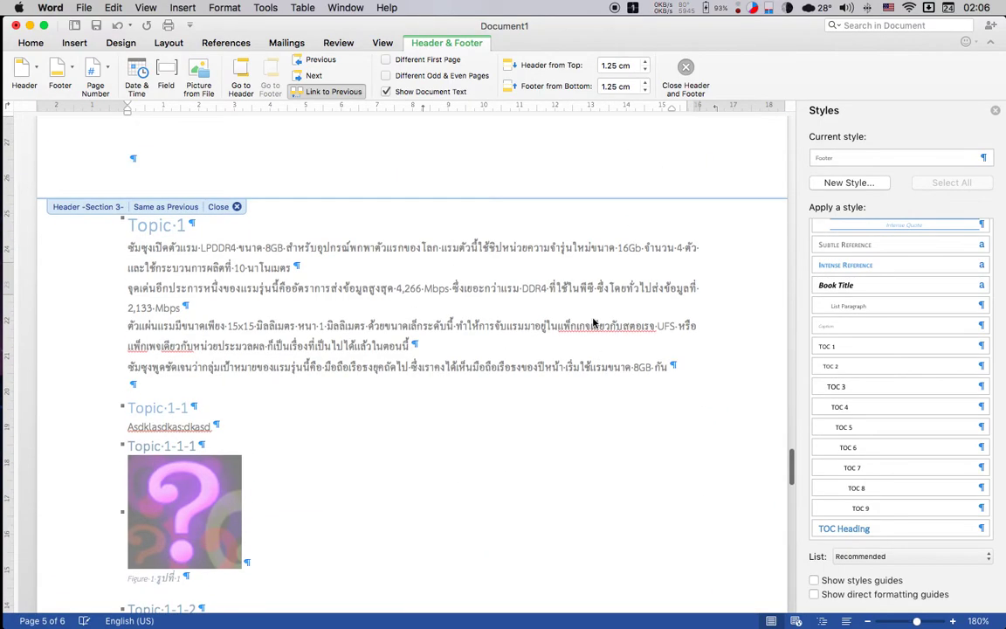
pyautogui.doubleClick(593, 322)
pyautogui.scroll(5, 593, 317)
pyautogui.scroll(3, 593, 317)
pyautogui.scroll(3, 593, 317)
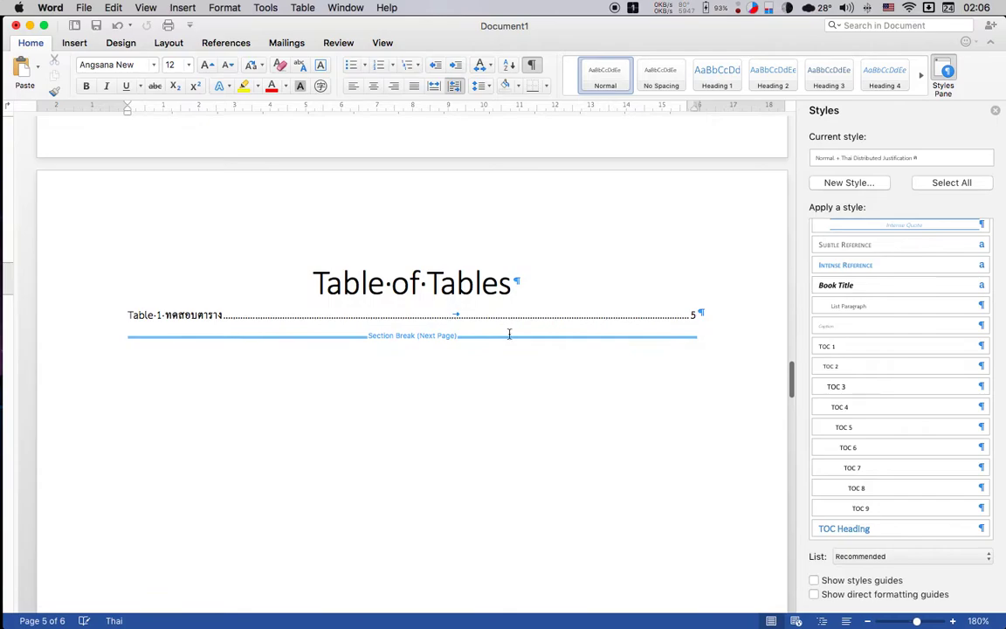
pyautogui.rightClick(343, 314)
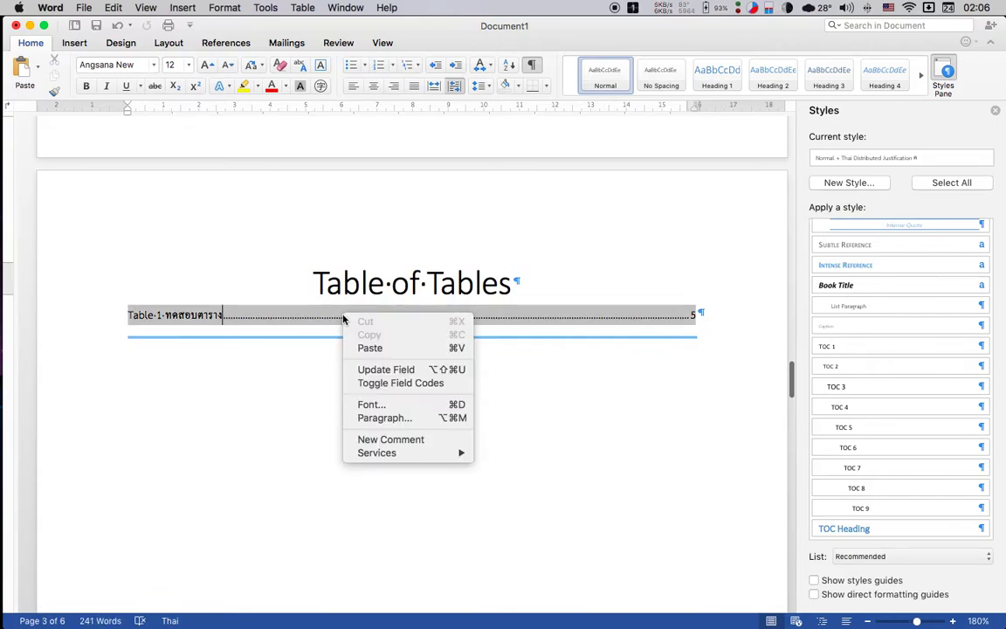
pyautogui.click(443, 374)
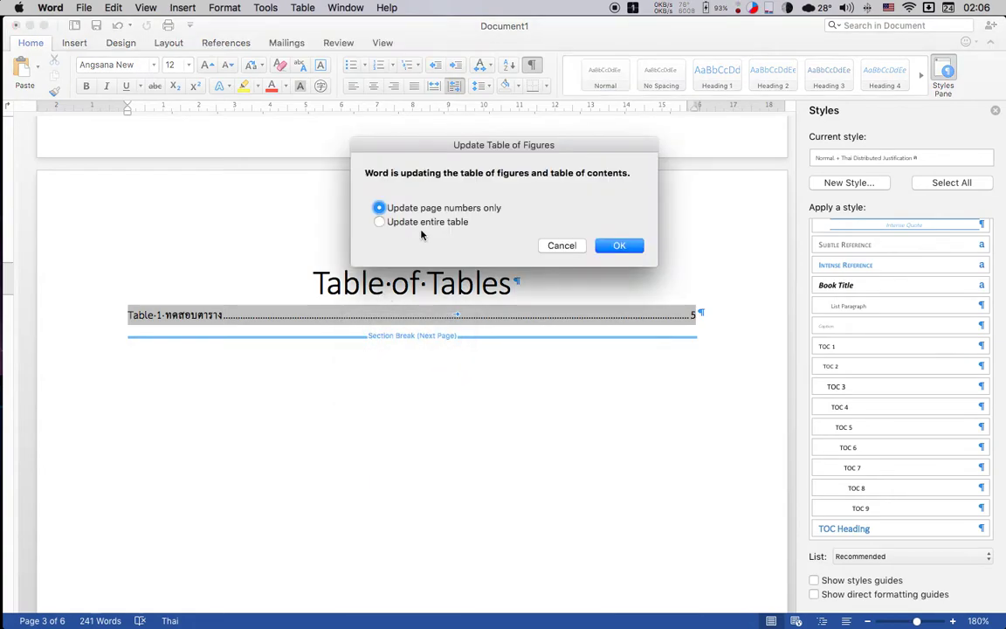
pyautogui.click(431, 227)
pyautogui.click(619, 245)
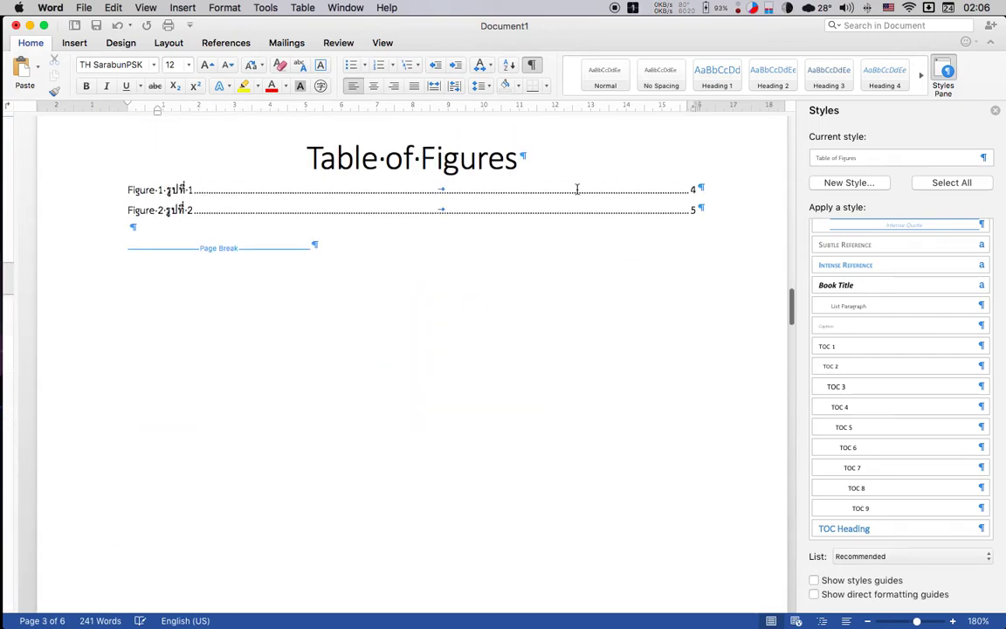
# Step: Update the entire Table of Figures
pyautogui.rightClick(577, 189)
pyautogui.click(624, 244)
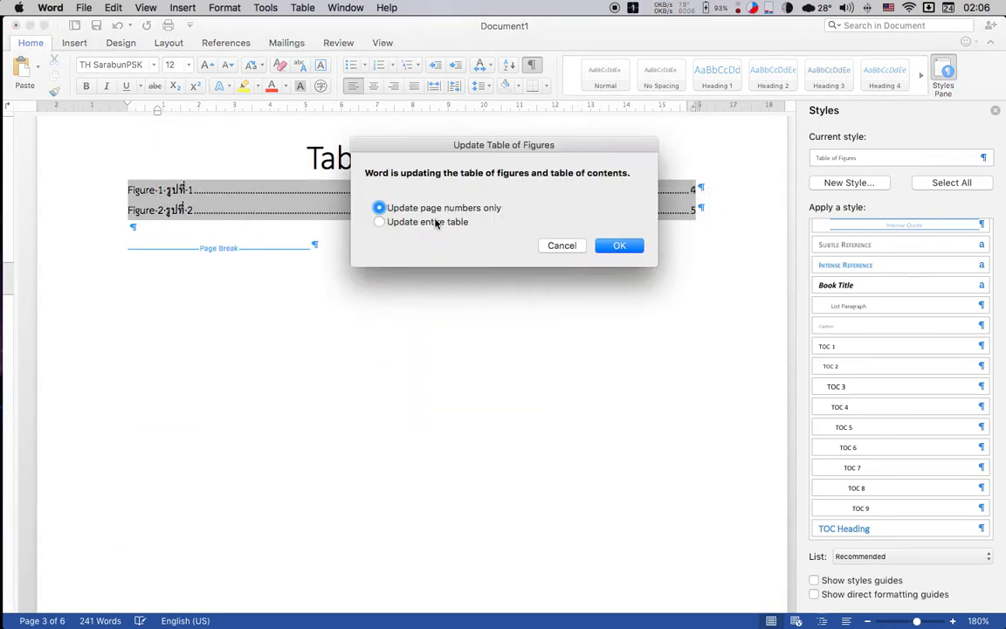
pyautogui.click(434, 221)
pyautogui.click(619, 245)
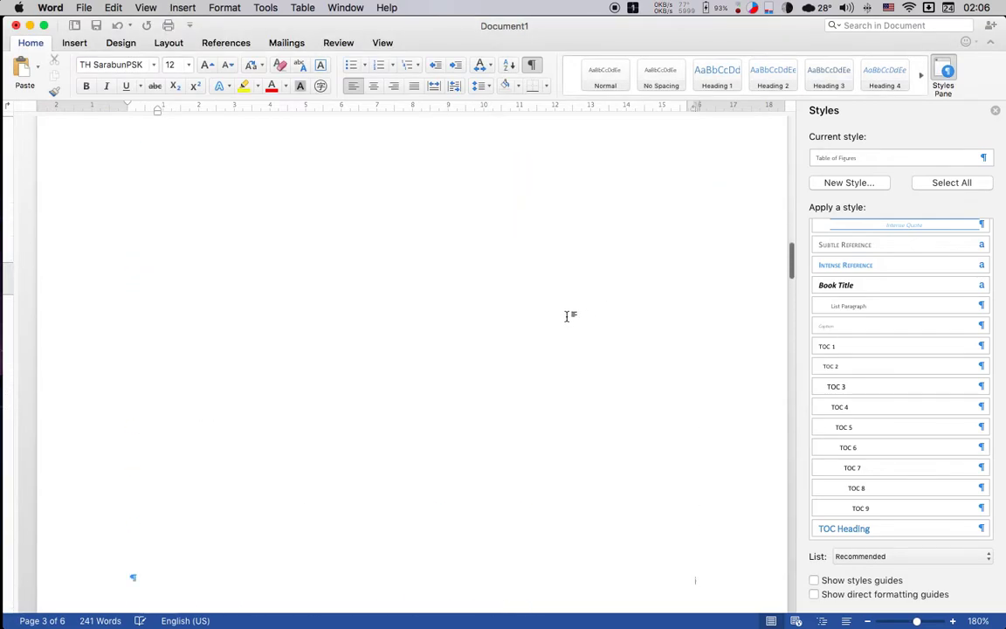
# Step: Update the entire Table of Contents so Topic entries show pages 1 and 2
pyautogui.scroll(5, 568, 316)
pyautogui.scroll(3, 568, 316)
pyautogui.rightClick(434, 300)
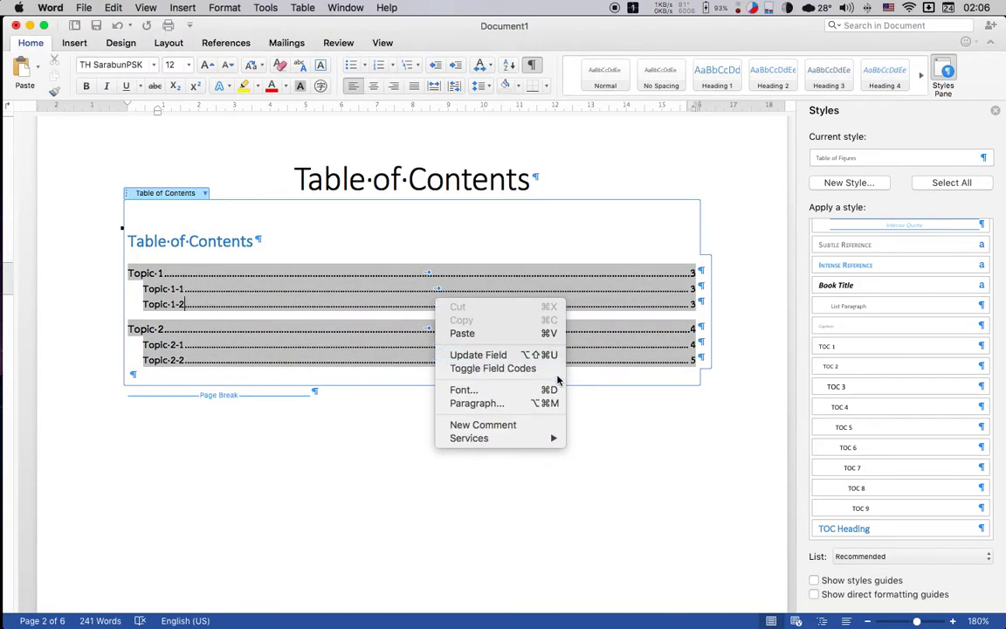
pyautogui.click(494, 355)
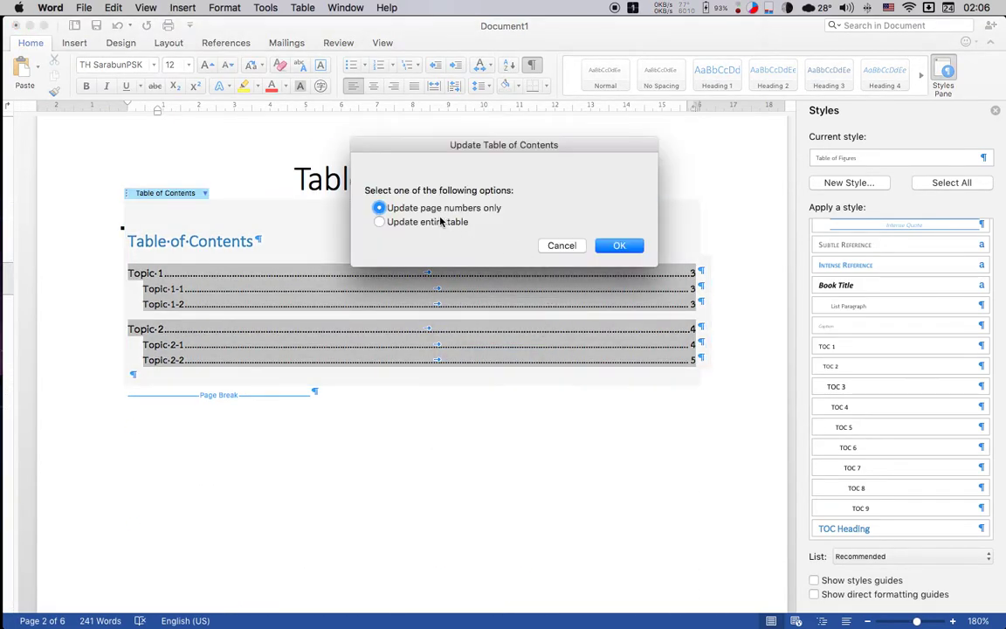
pyautogui.click(441, 222)
pyautogui.click(611, 244)
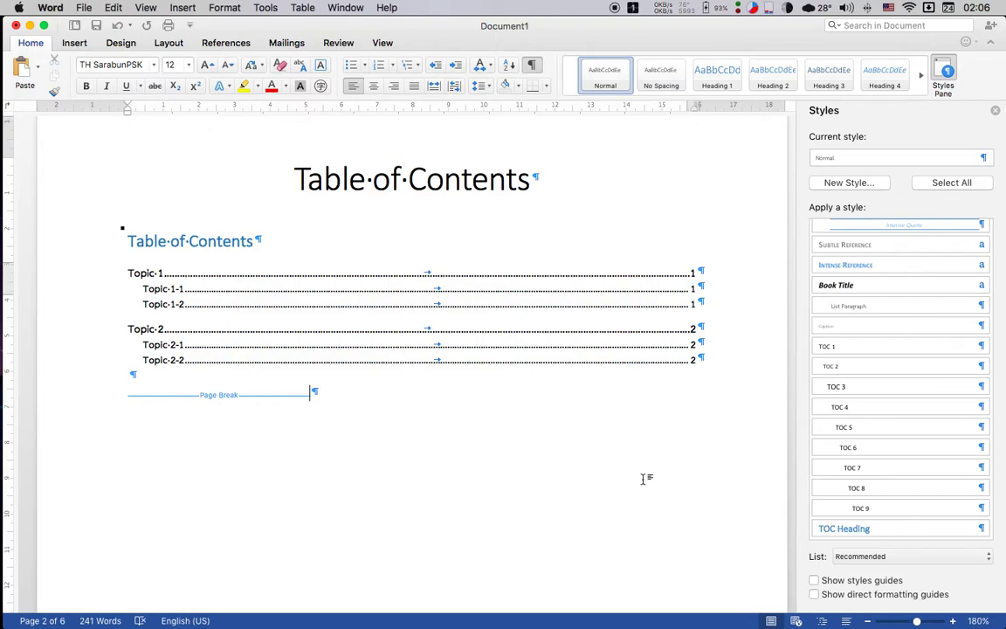
# Step: Enter the title page footer for editing and leave it again
pyautogui.scroll(3, 644, 479)
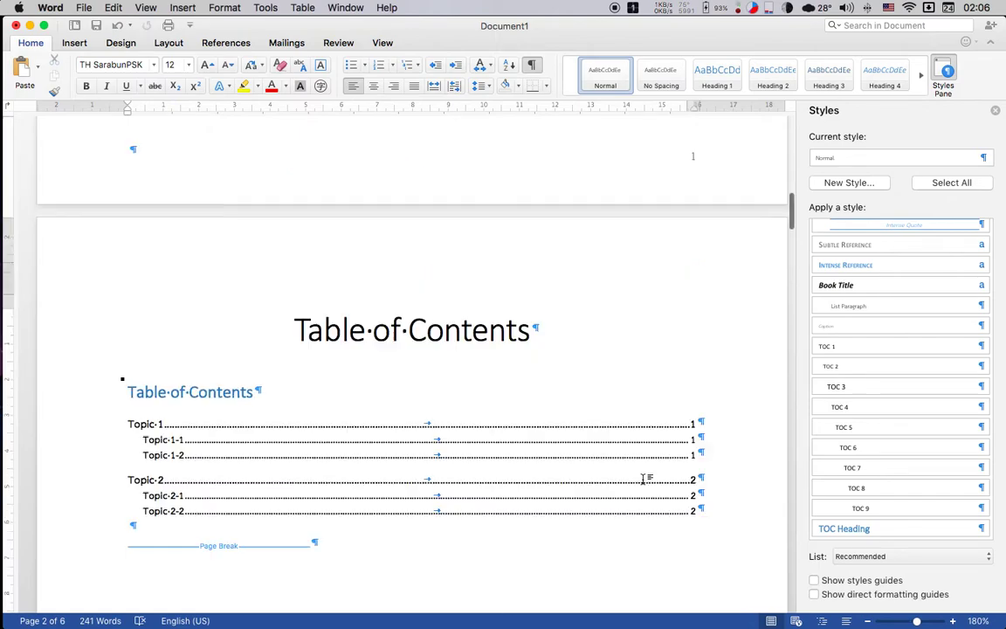
pyautogui.scroll(10, 644, 479)
pyautogui.scroll(-1, 645, 477)
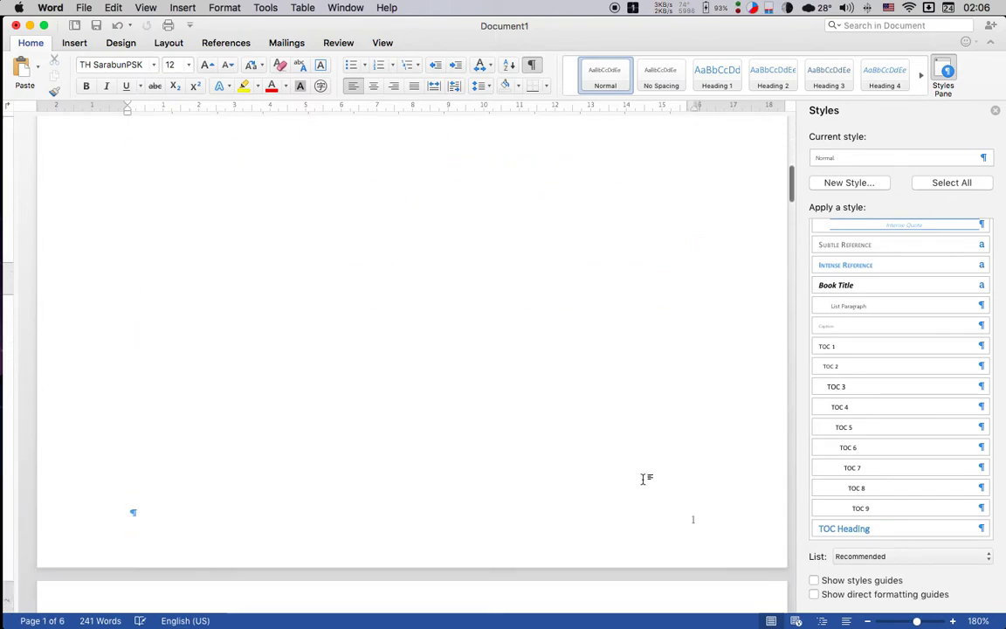
pyautogui.scroll(-4, 646, 454)
pyautogui.doubleClick(650, 380)
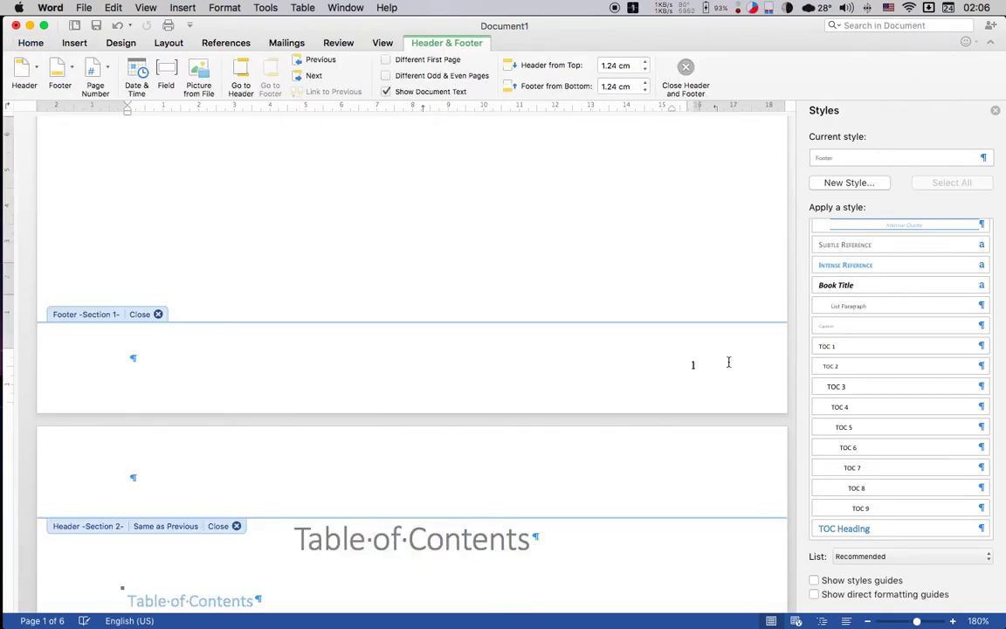
pyautogui.doubleClick(586, 255)
# Step: Draw a small rectangle just above the title page's page number
pyautogui.scroll(-1, 294, 288)
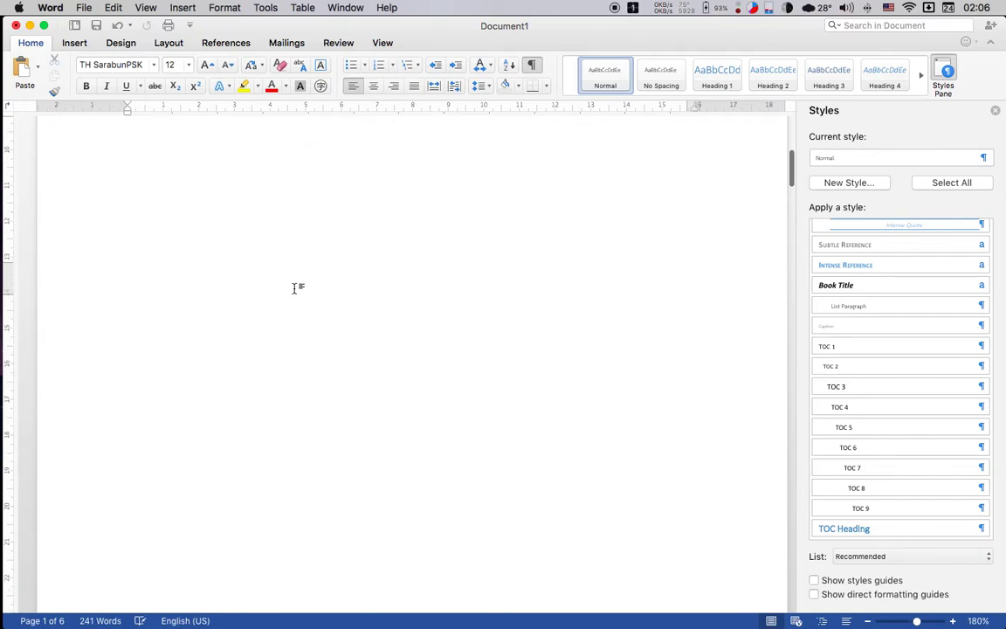
pyautogui.scroll(-5, 294, 288)
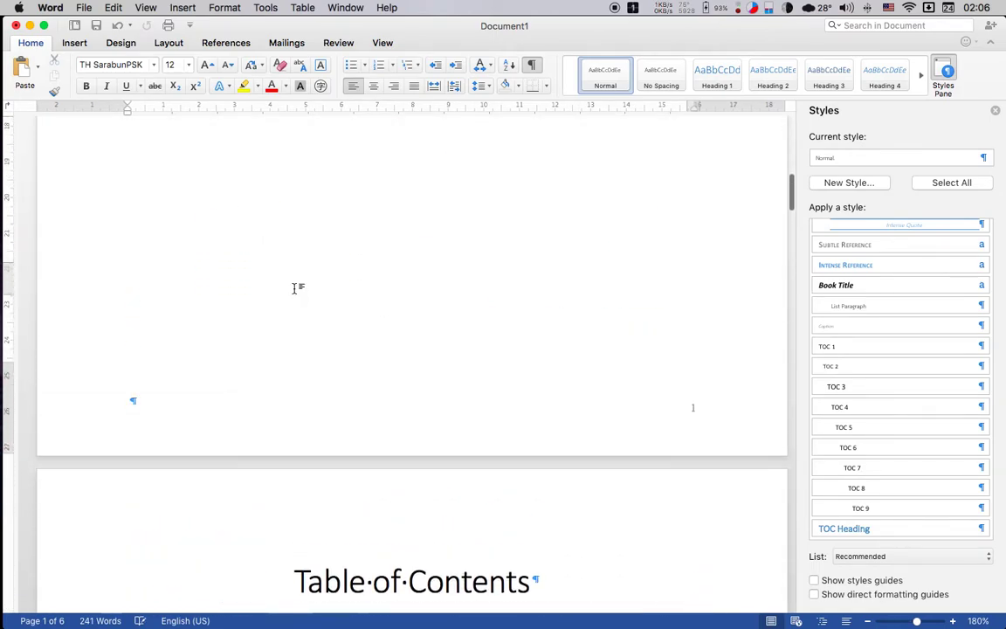
pyautogui.scroll(1, 295, 288)
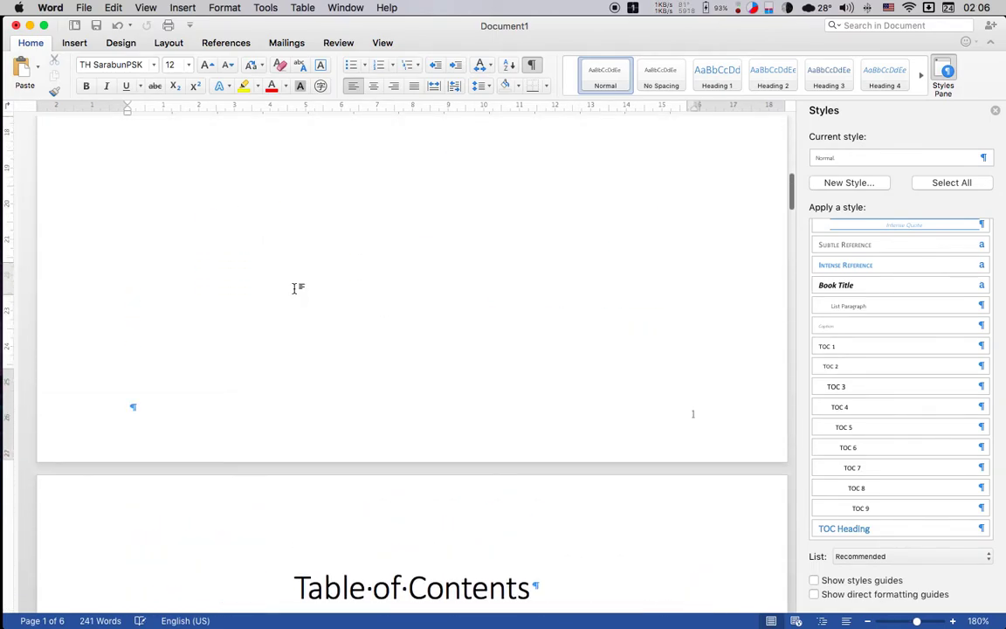
pyautogui.click(75, 45)
pyautogui.click(181, 69)
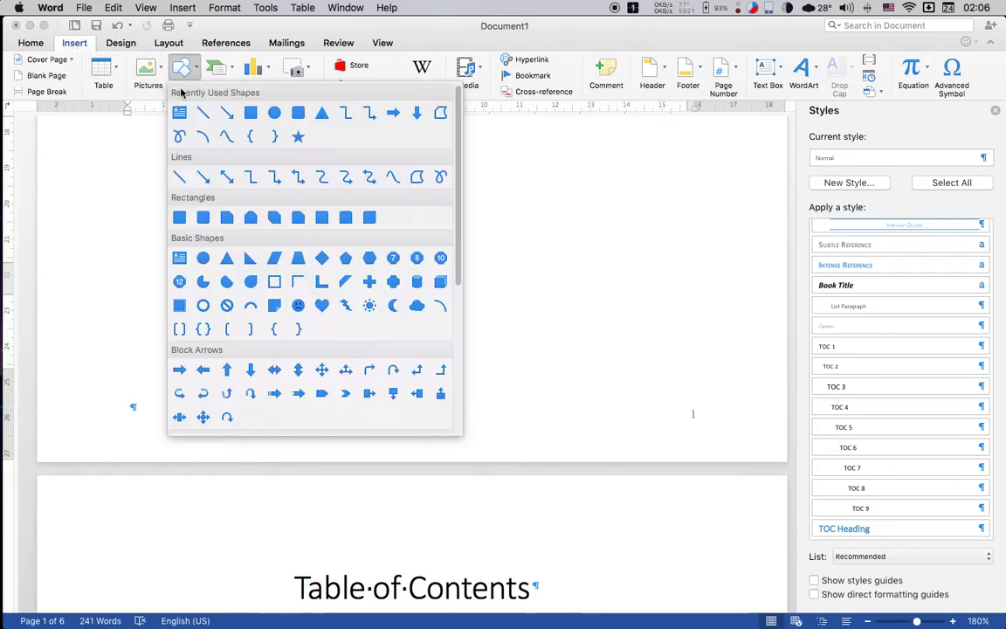
pyautogui.click(179, 217)
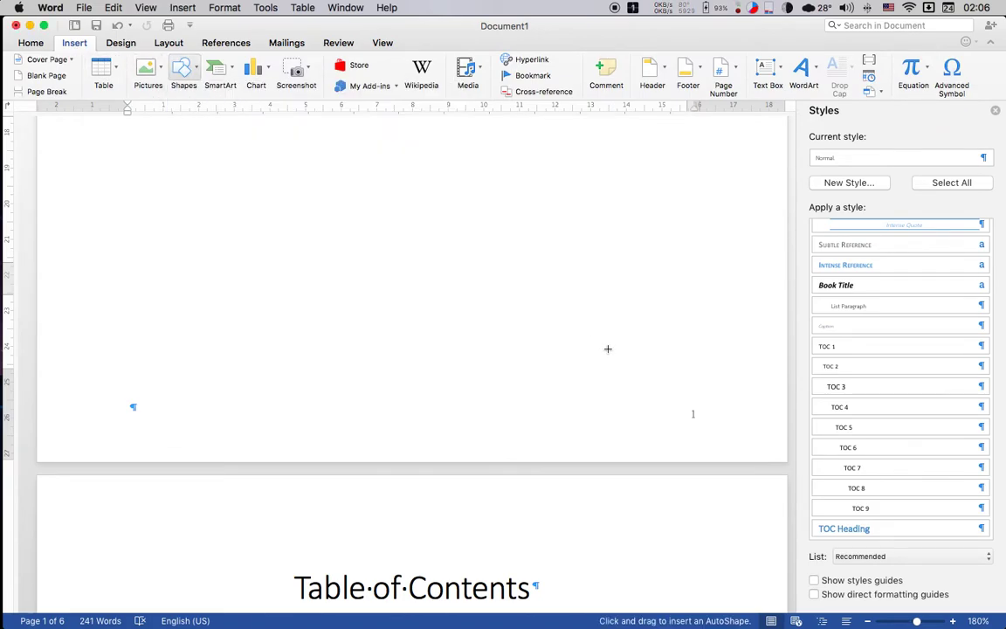
pyautogui.moveTo(652, 376); pyautogui.dragTo(735, 431)
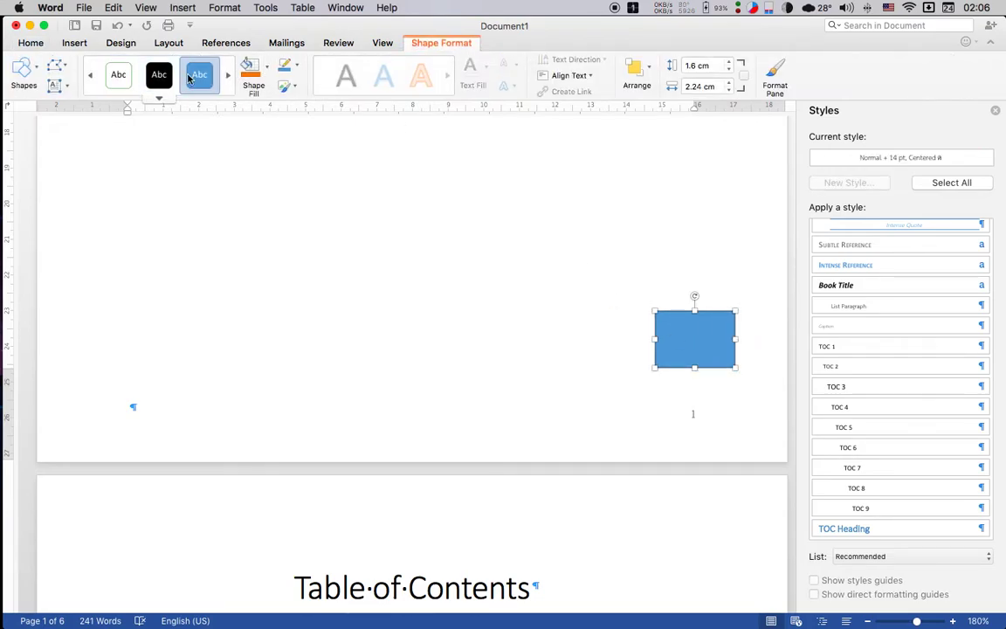
# Step: Replace the rectangle's orange fill with a white fill
pyautogui.click(253, 87)
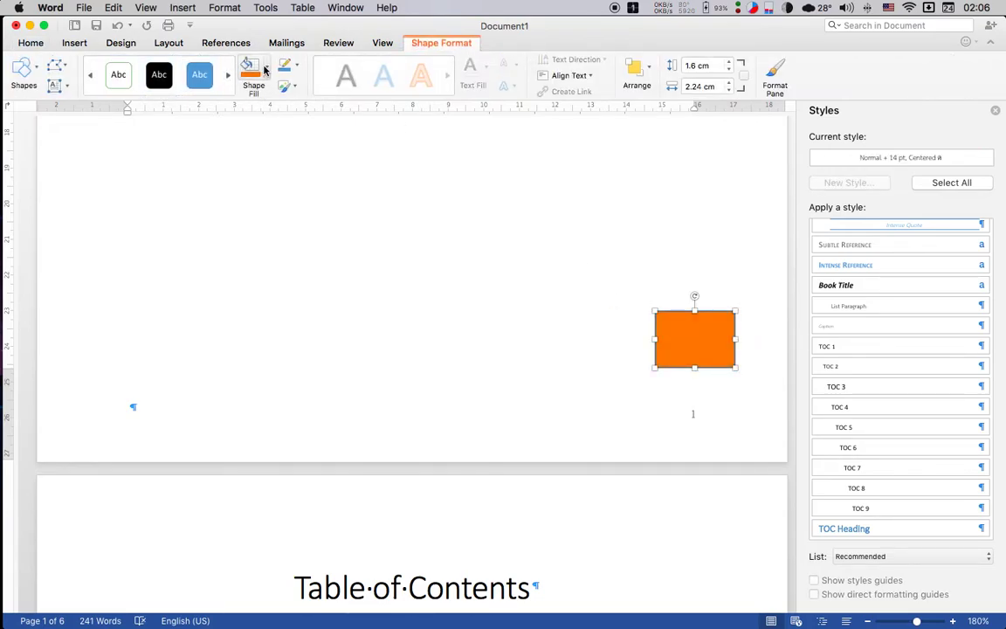
pyautogui.click(265, 70)
pyautogui.click(296, 98)
pyautogui.click(264, 70)
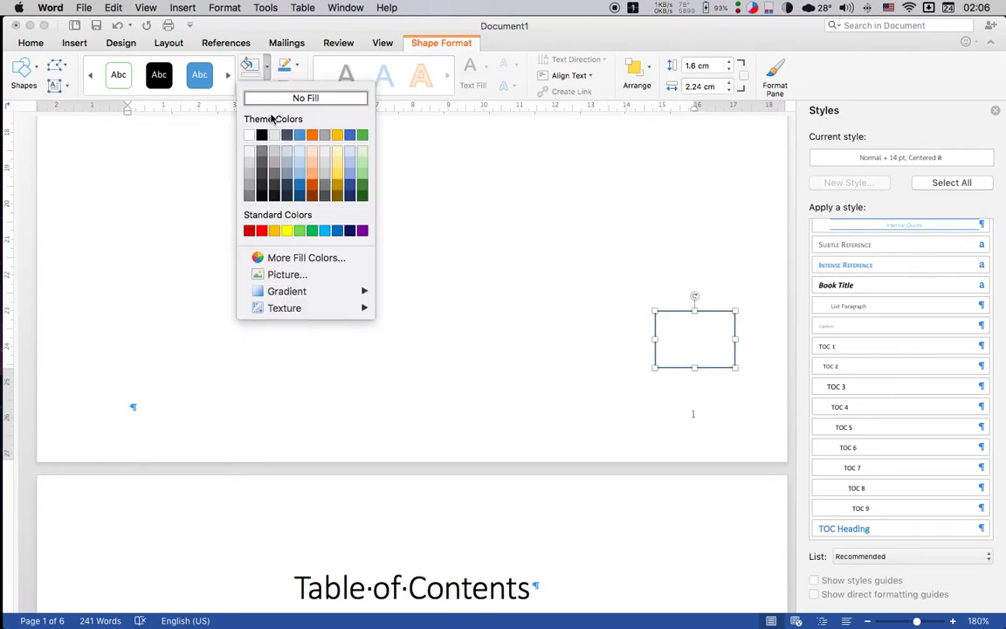
pyautogui.click(251, 137)
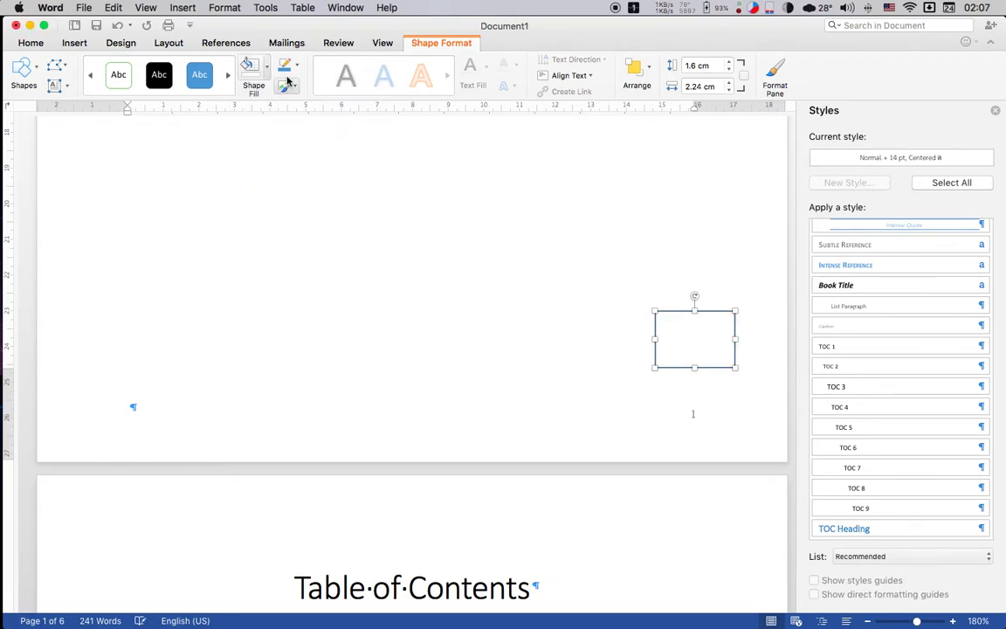
# Step: Remove the rectangle's outline and nudge it slightly to the right
pyautogui.click(297, 66)
pyautogui.click(300, 73)
pyautogui.click(299, 72)
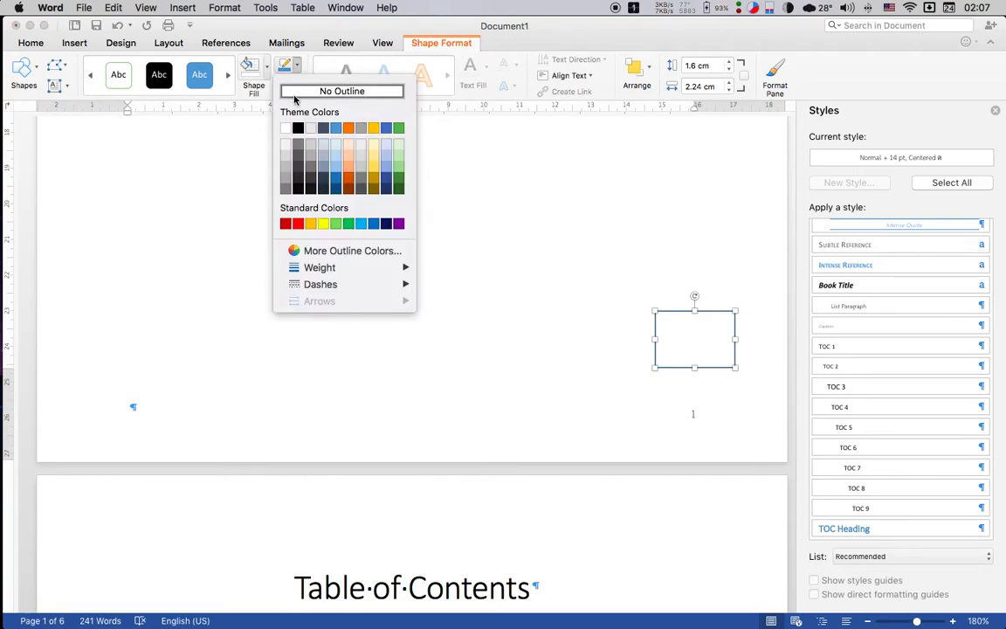
pyautogui.click(310, 90)
pyautogui.moveTo(663, 340)
pyautogui.mouseDown()
pyautogui.moveTo(688, 383)
pyautogui.moveTo(658, 337)
pyautogui.moveTo(685, 369)
pyautogui.mouseUp()
pyautogui.click(570, 76)
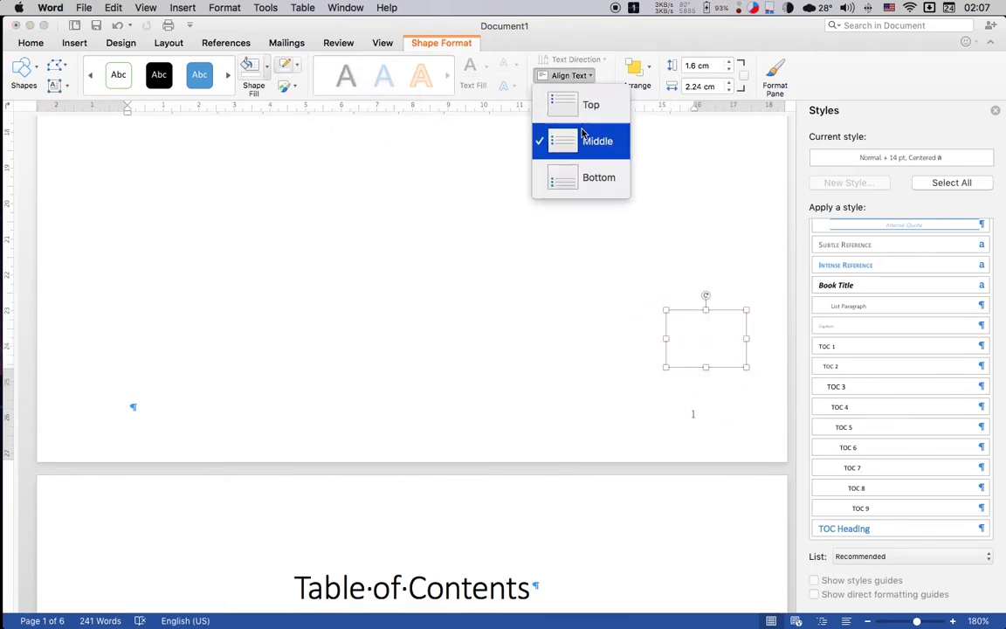
pyautogui.click(574, 76)
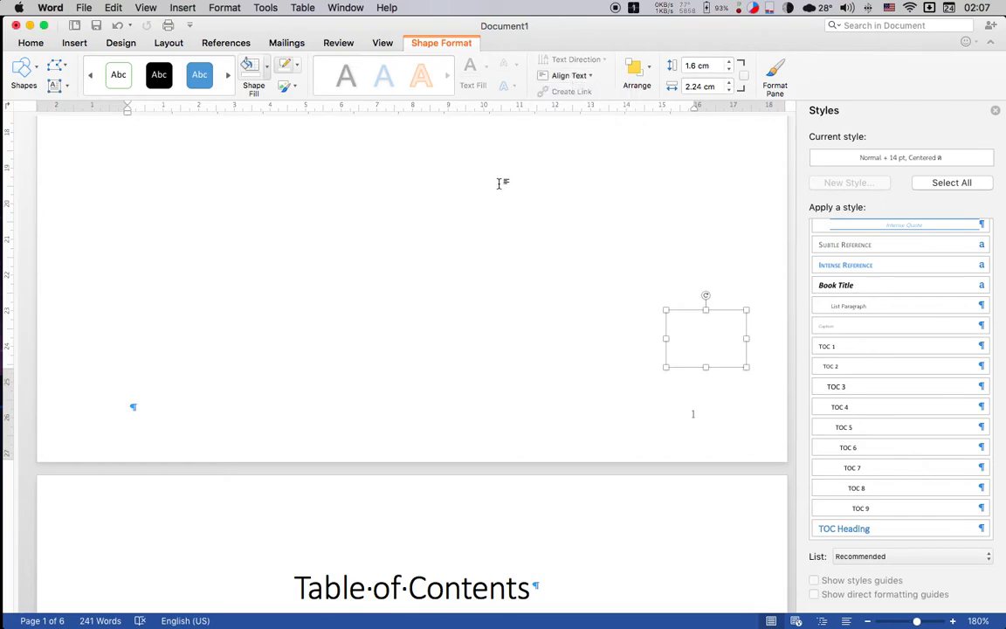
# Step: Select the invisible title-page rectangle and move it up and to the left
pyautogui.click(627, 296)
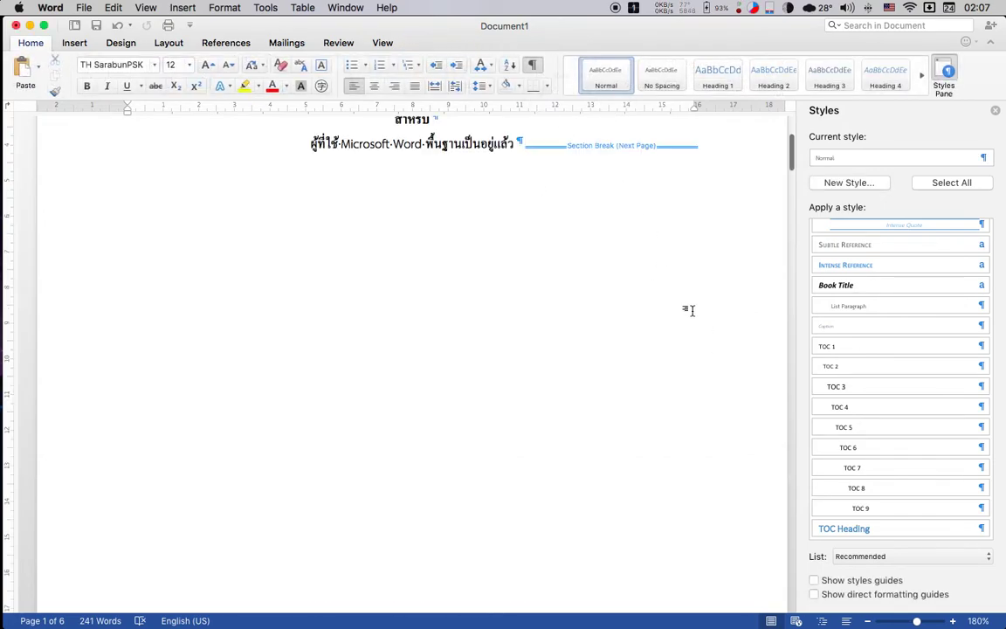
pyautogui.scroll(-5, 709, 499)
pyautogui.scroll(-5, 705, 480)
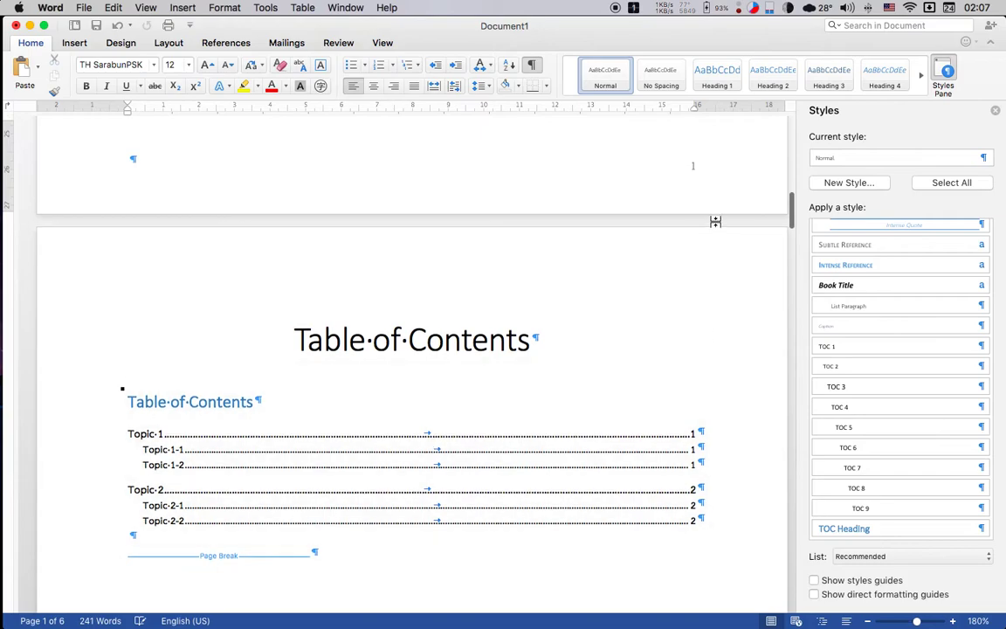
pyautogui.scroll(3, 715, 223)
pyautogui.click(703, 234)
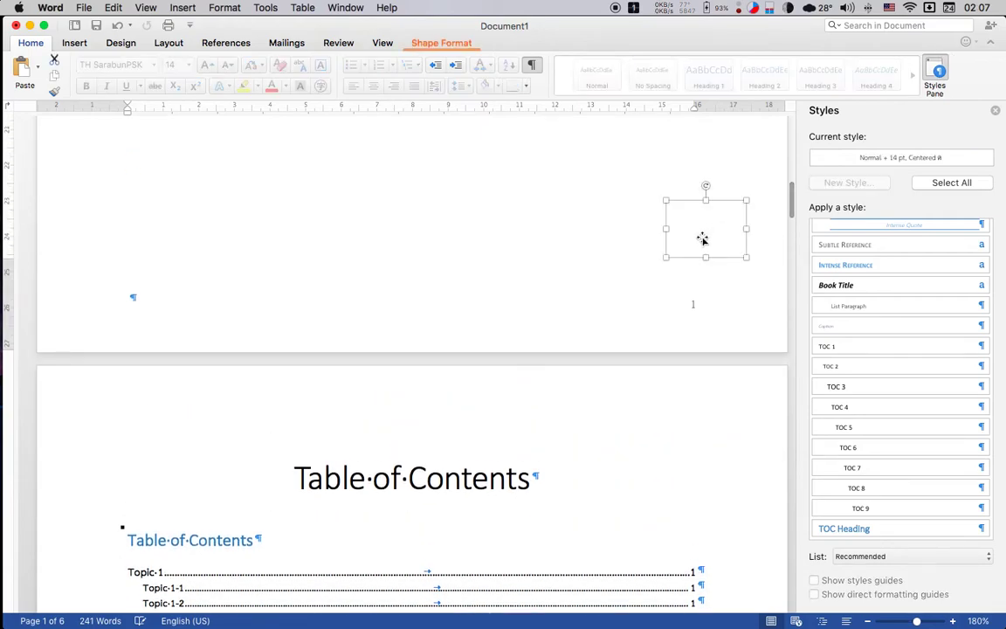
pyautogui.click(451, 45)
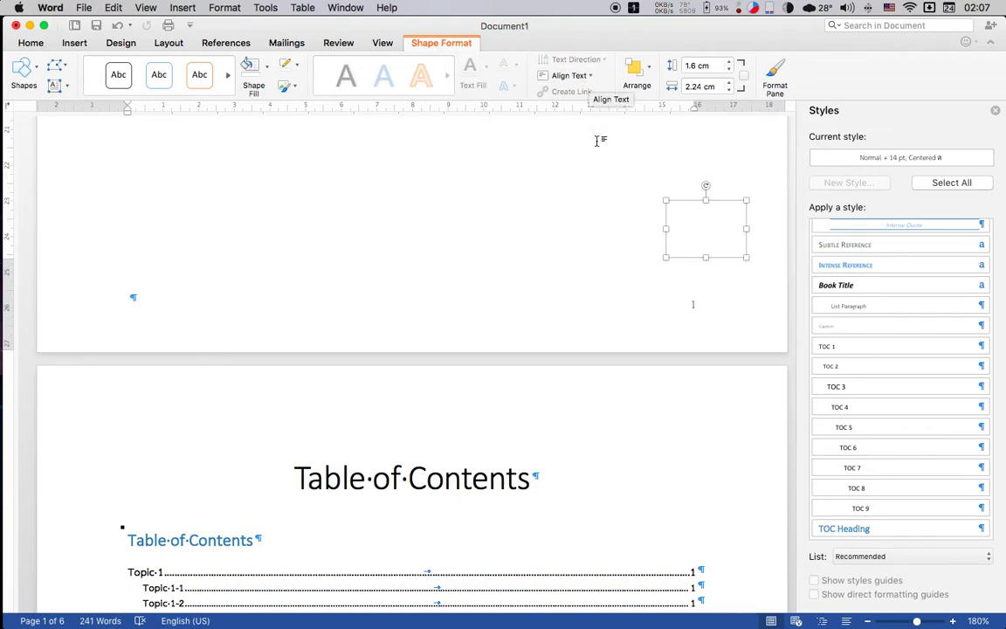
pyautogui.scroll(2, 611, 192)
pyautogui.moveTo(693, 289); pyautogui.dragTo(574, 210)
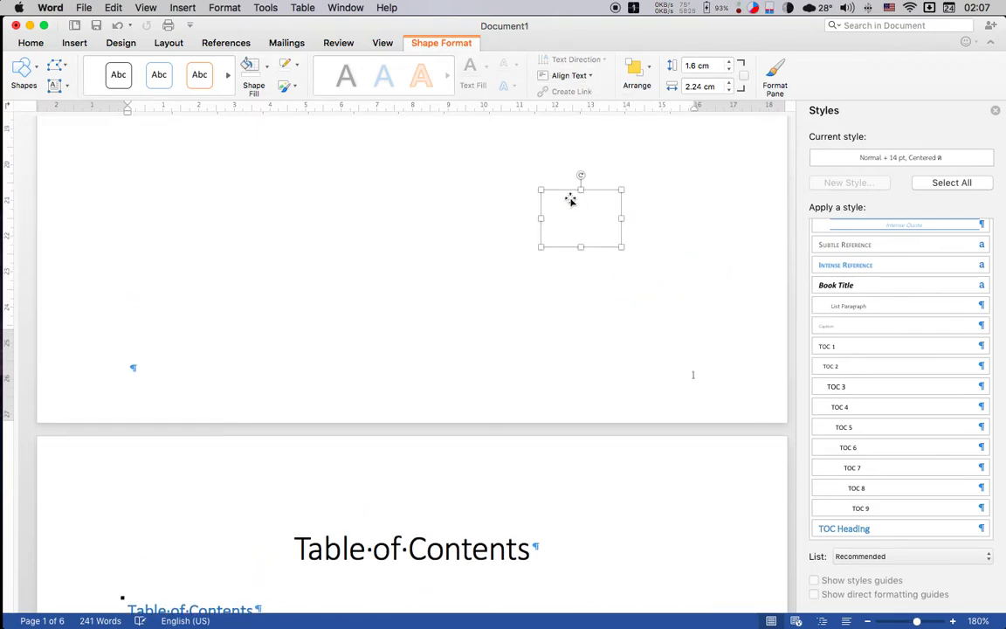
# Step: Inspect the rectangle's alignment, arrangement and Format Shape settings without changing anything
pyautogui.click(577, 75)
pyautogui.click(567, 75)
pyautogui.click(645, 75)
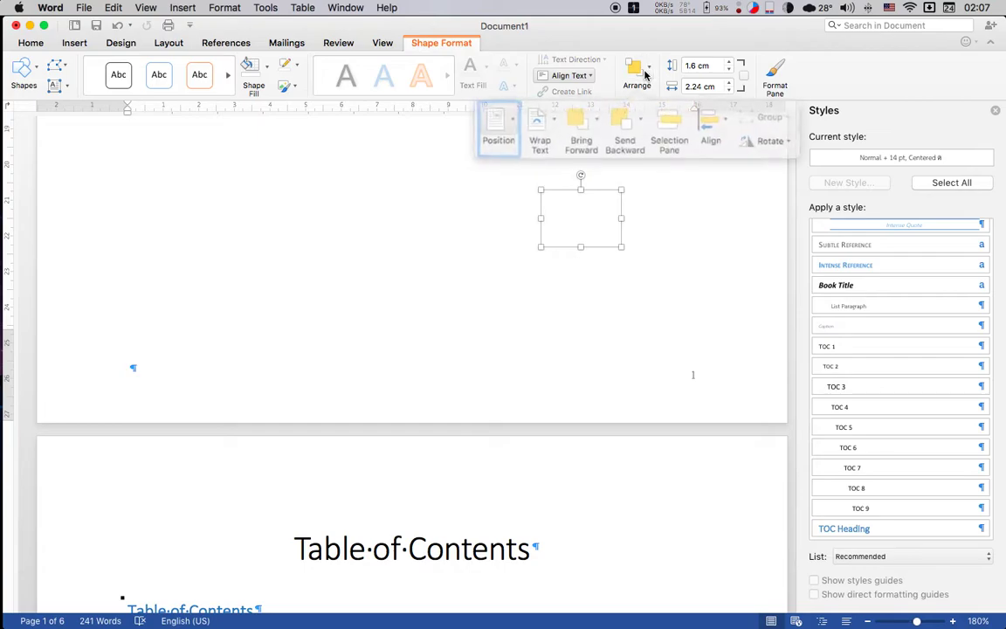
pyautogui.click(644, 75)
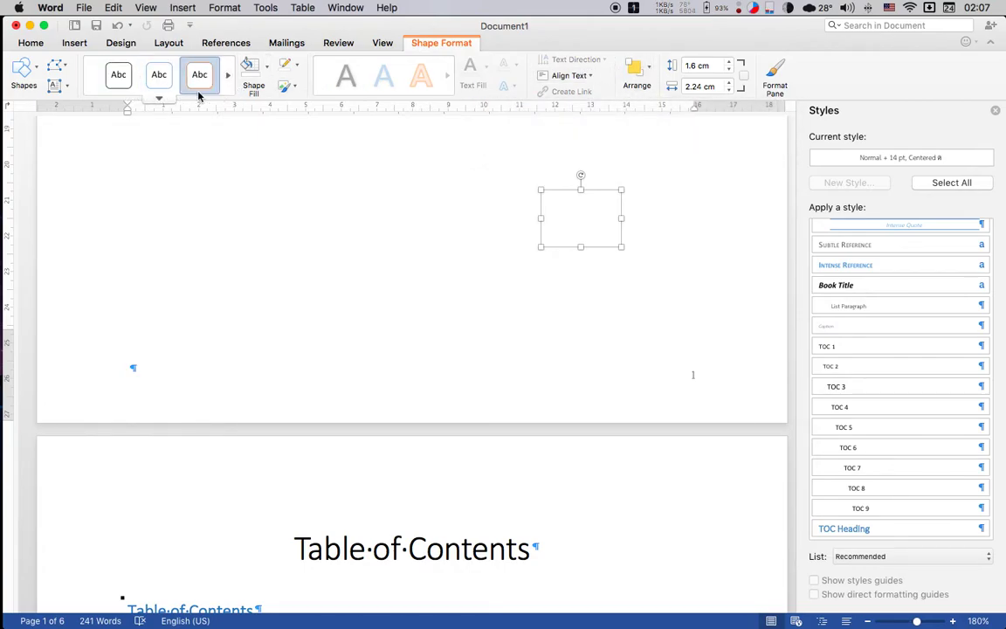
pyautogui.click(995, 113)
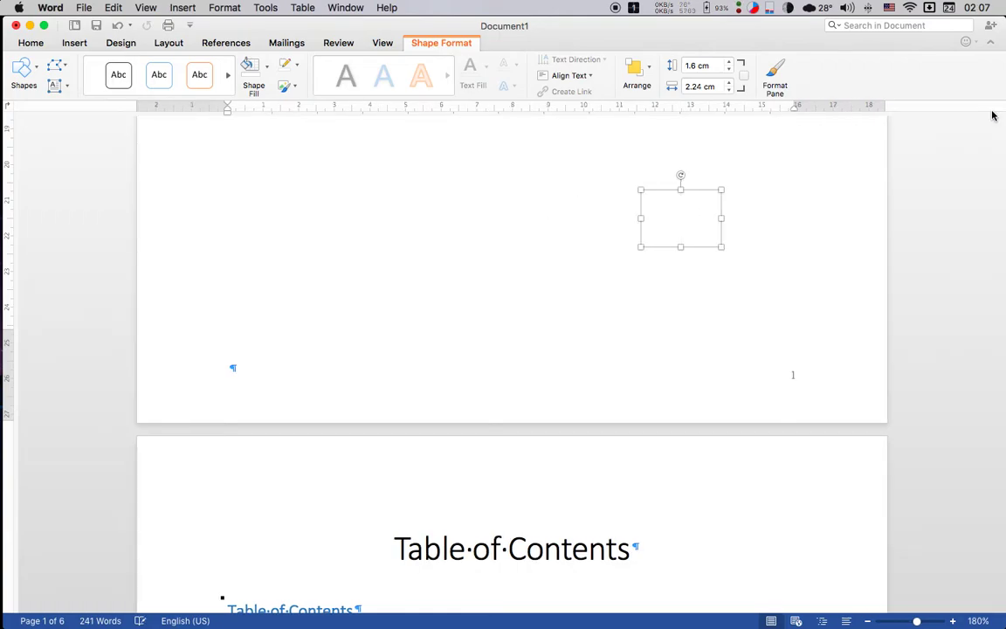
pyautogui.click(774, 79)
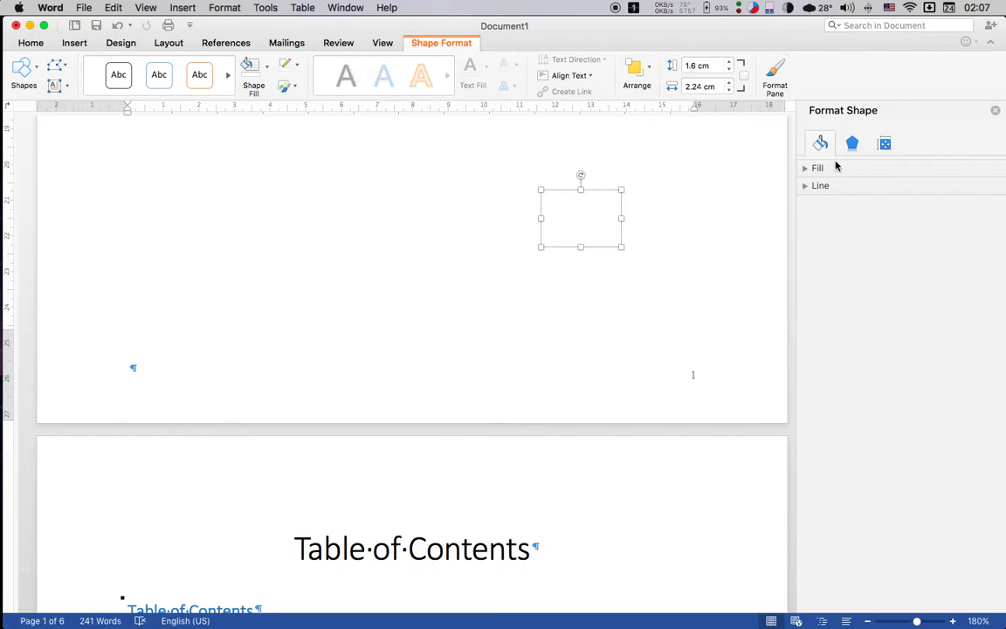
pyautogui.click(880, 145)
pyautogui.click(853, 144)
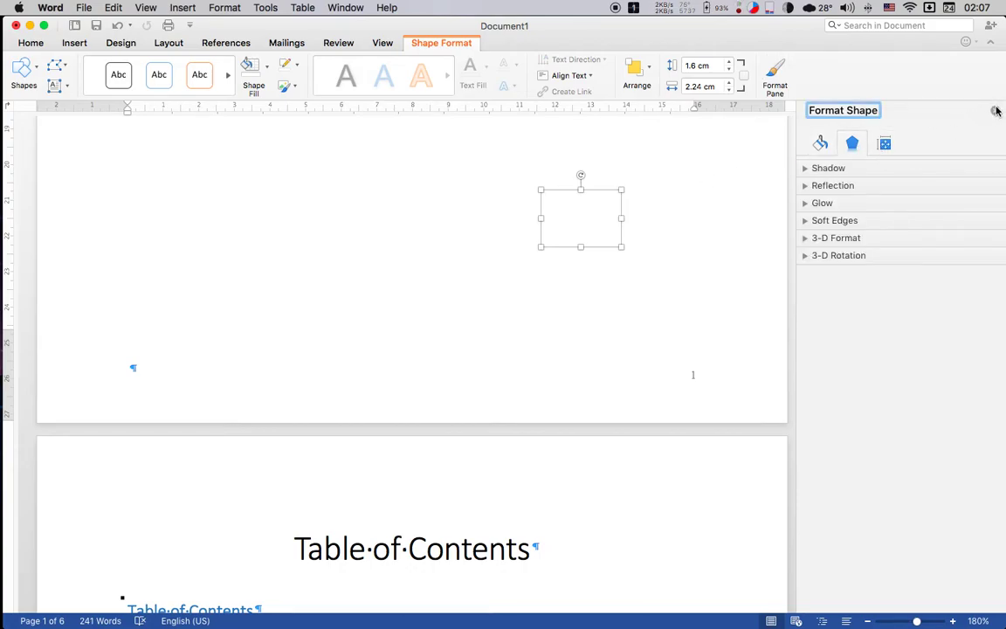
pyautogui.click(996, 111)
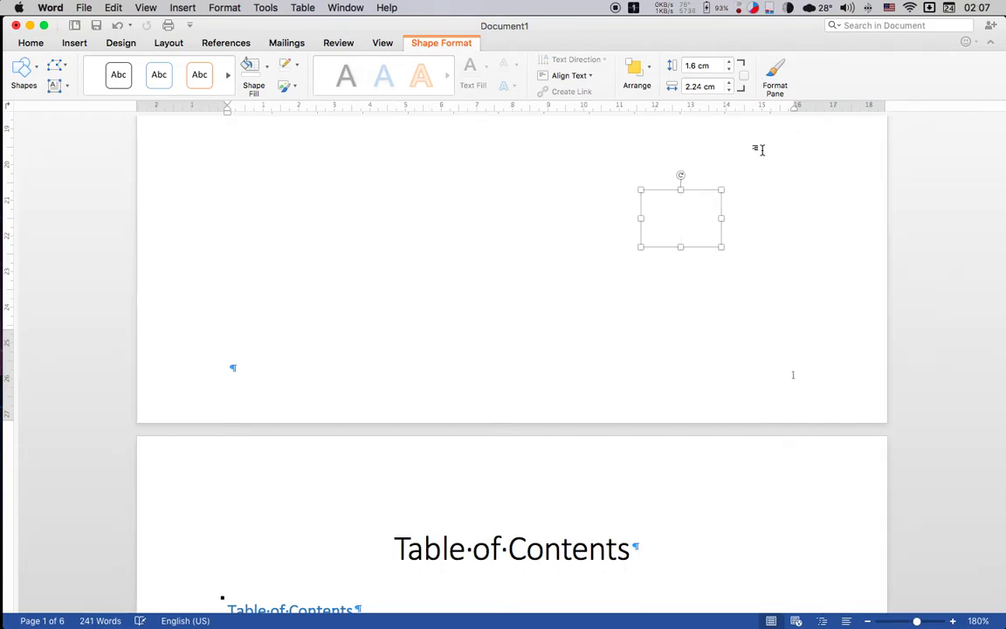
# Step: Delete the selected rectangle from the title page
pyautogui.rightClick(684, 211)
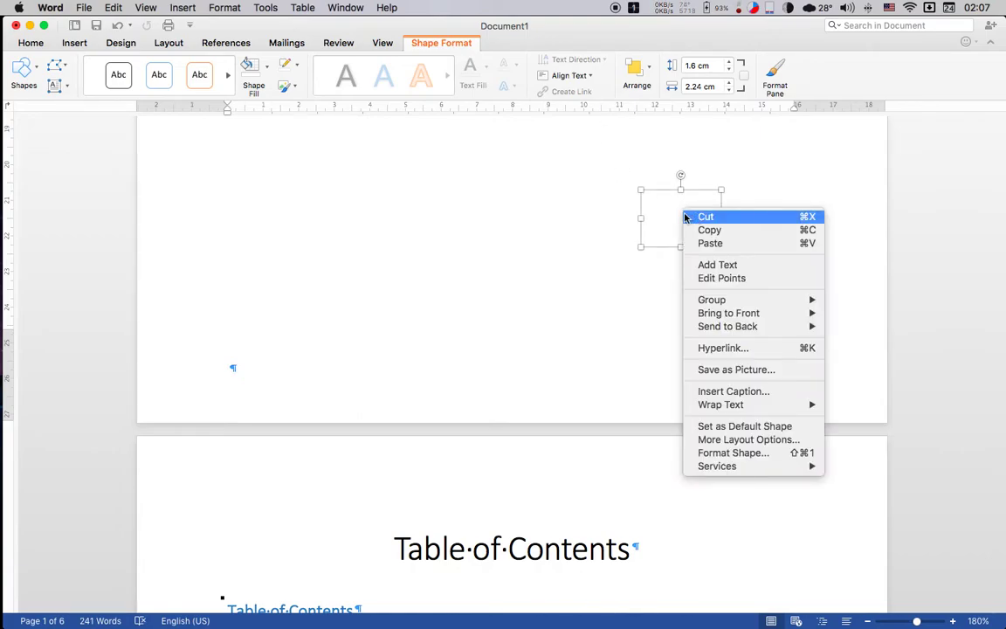
pyautogui.click(642, 214)
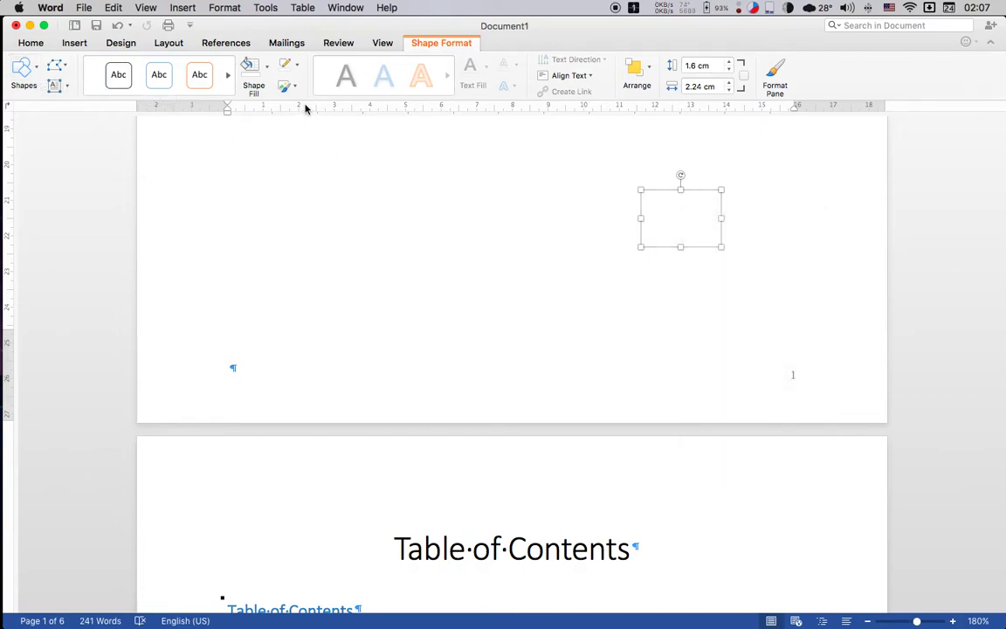
pyautogui.click(382, 45)
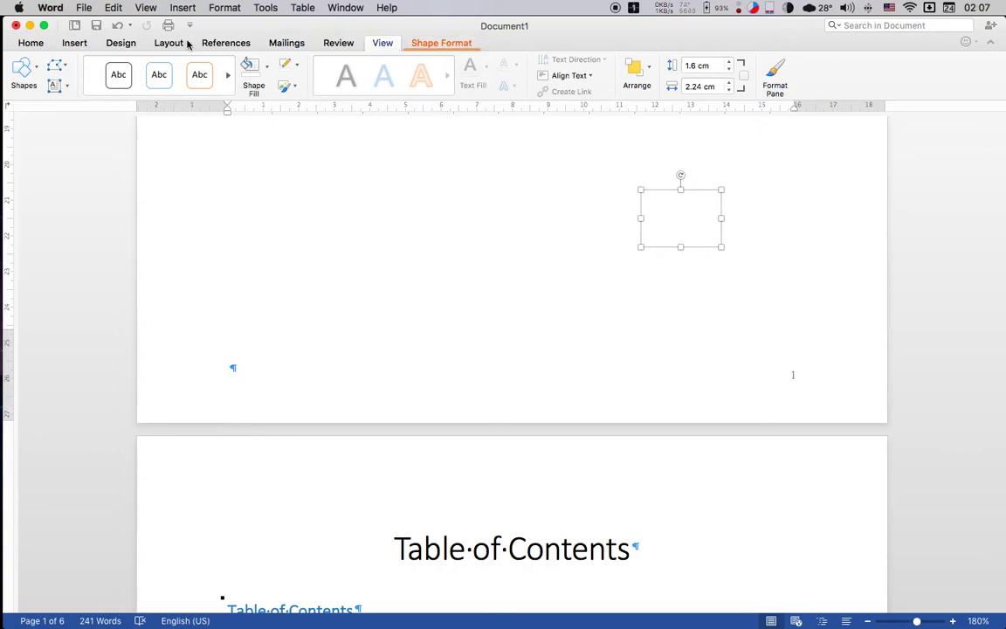
pyautogui.click(106, 42)
pyautogui.click(80, 44)
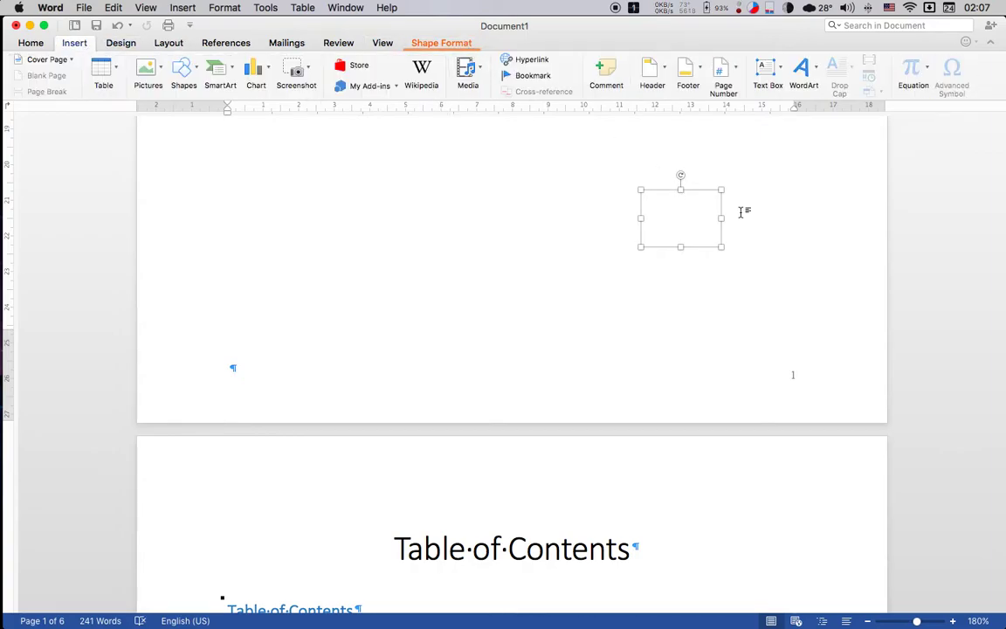
pyautogui.press('Delete')
# Step: Check the Table of Contents page, then return to the title text on page 1
pyautogui.scroll(-5, 708, 566)
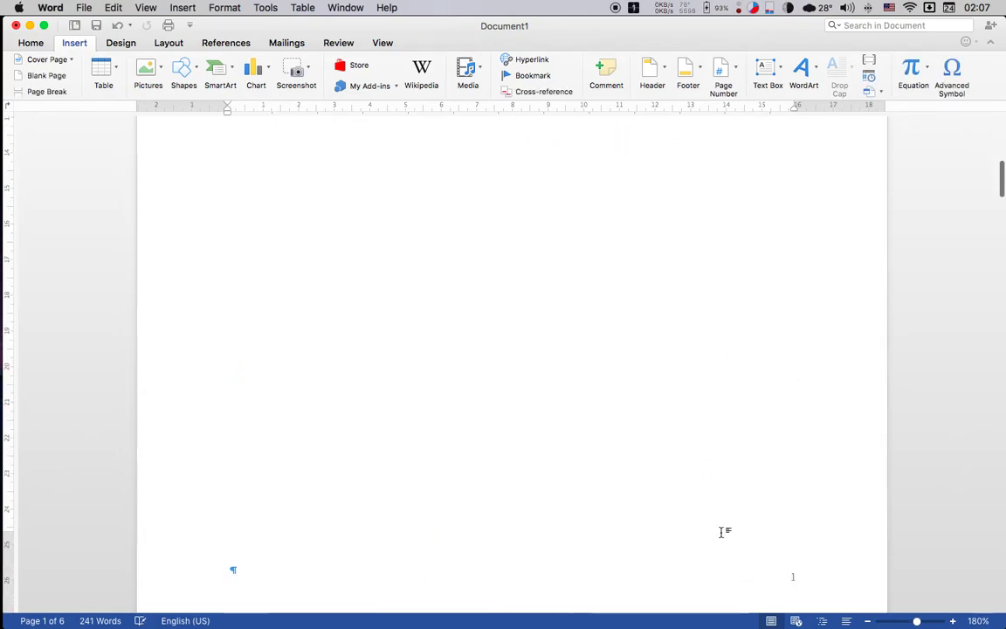
pyautogui.scroll(-2, 742, 436)
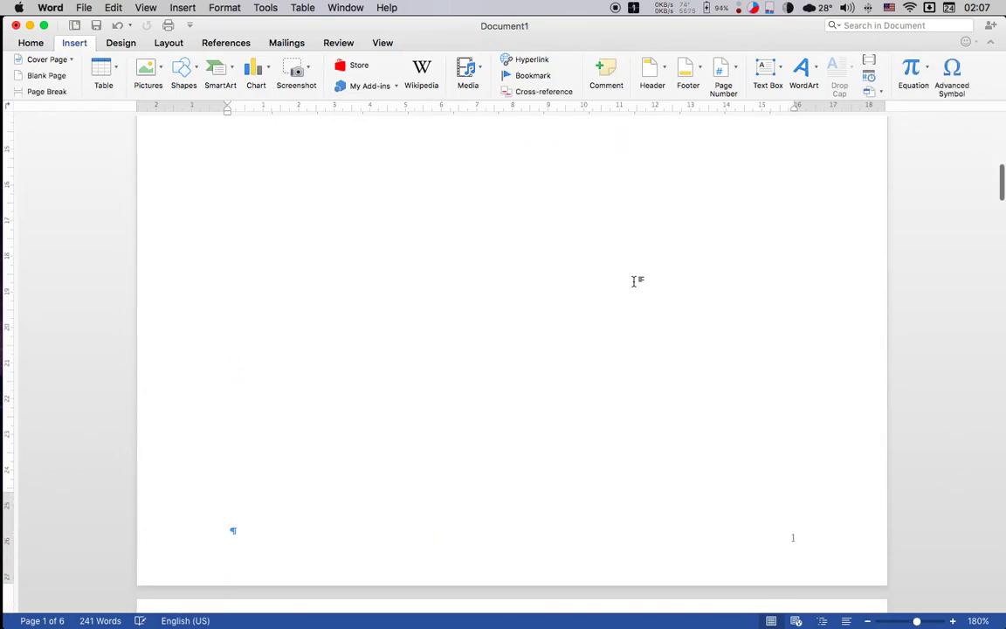
pyautogui.press('Down')
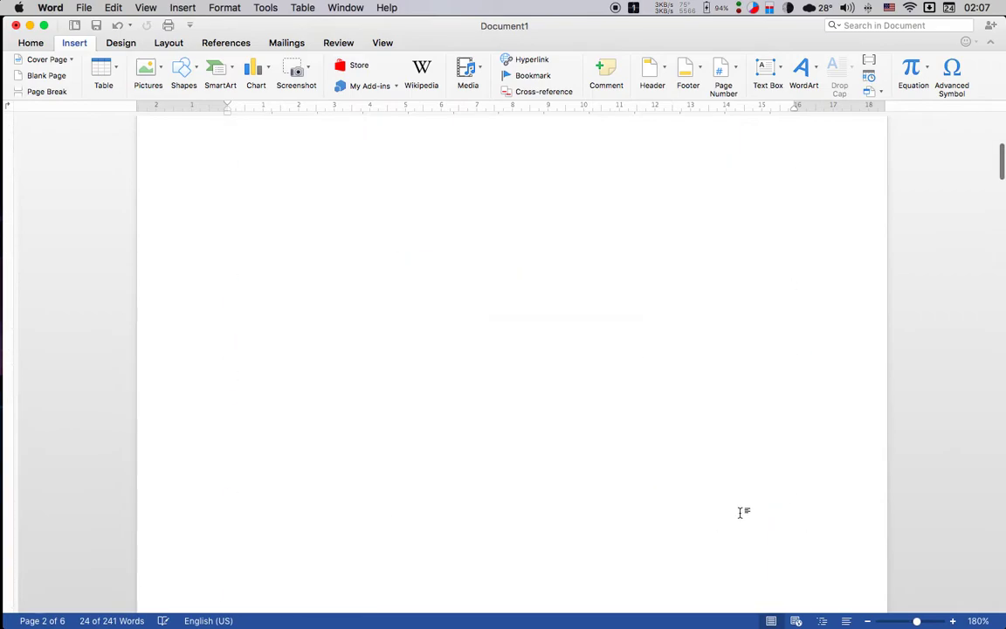
pyautogui.press('Right')
pyautogui.press('Up')
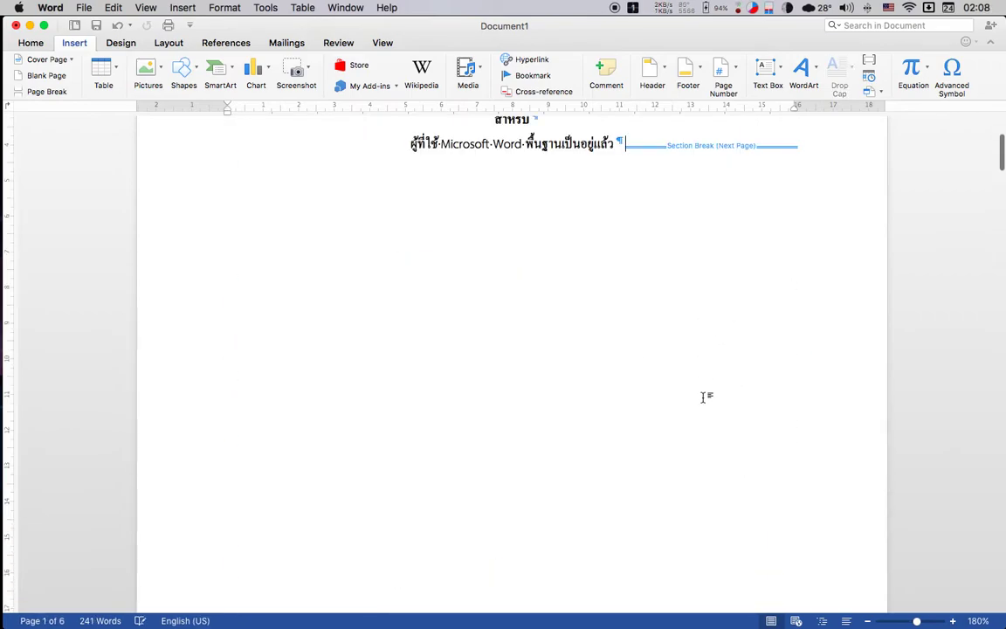
pyautogui.scroll(-5, 705, 401)
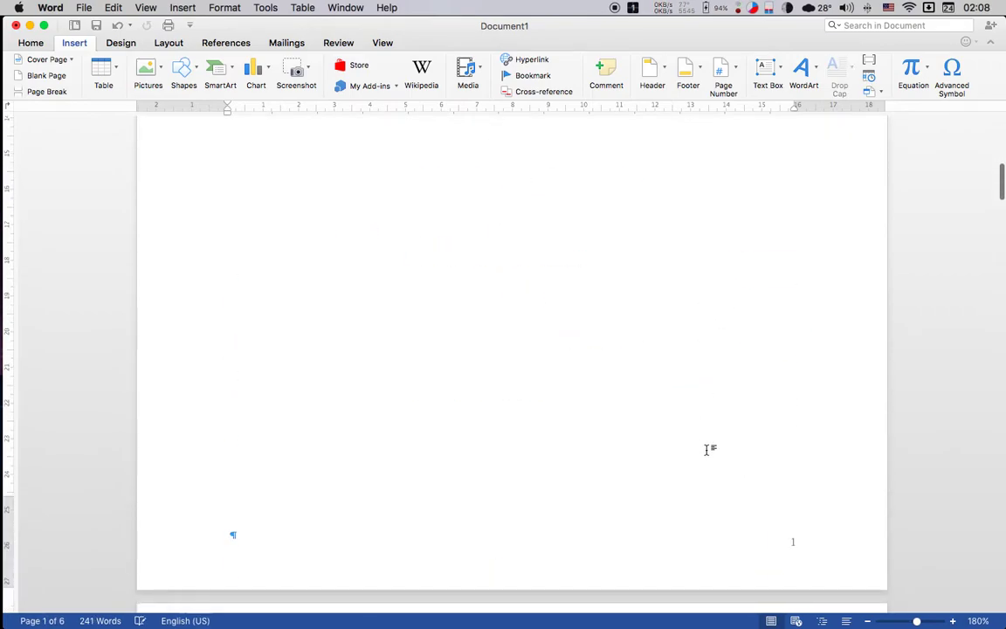
pyautogui.scroll(3, 711, 441)
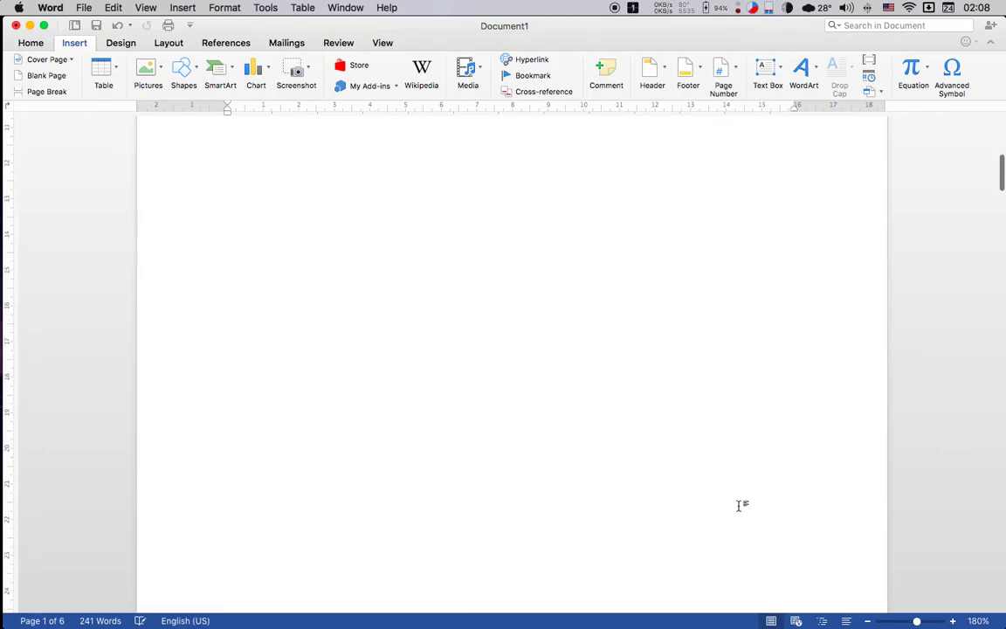
pyautogui.scroll(-1, 725, 548)
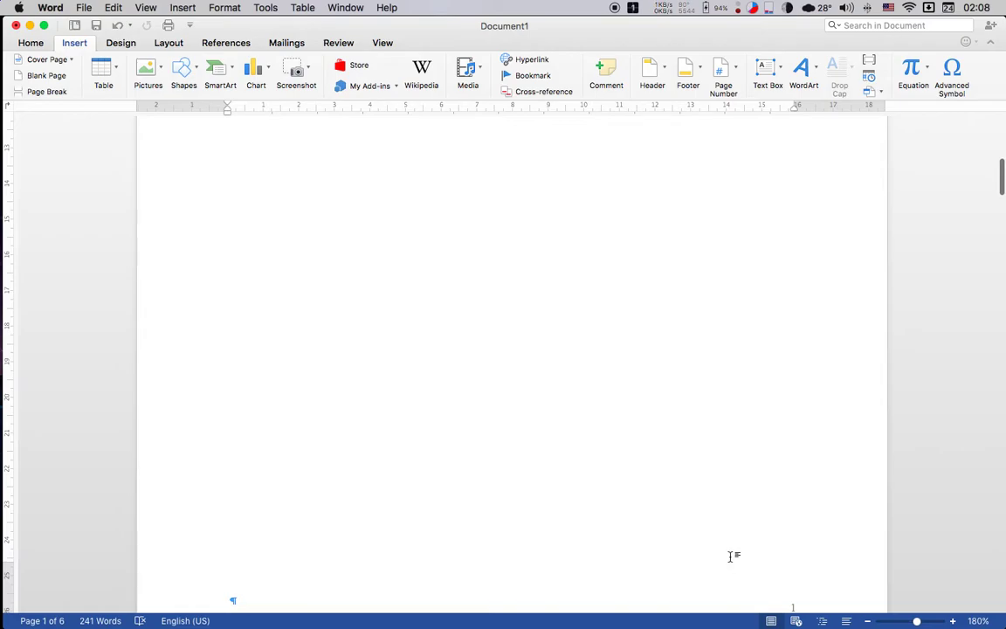
pyautogui.scroll(-3, 730, 556)
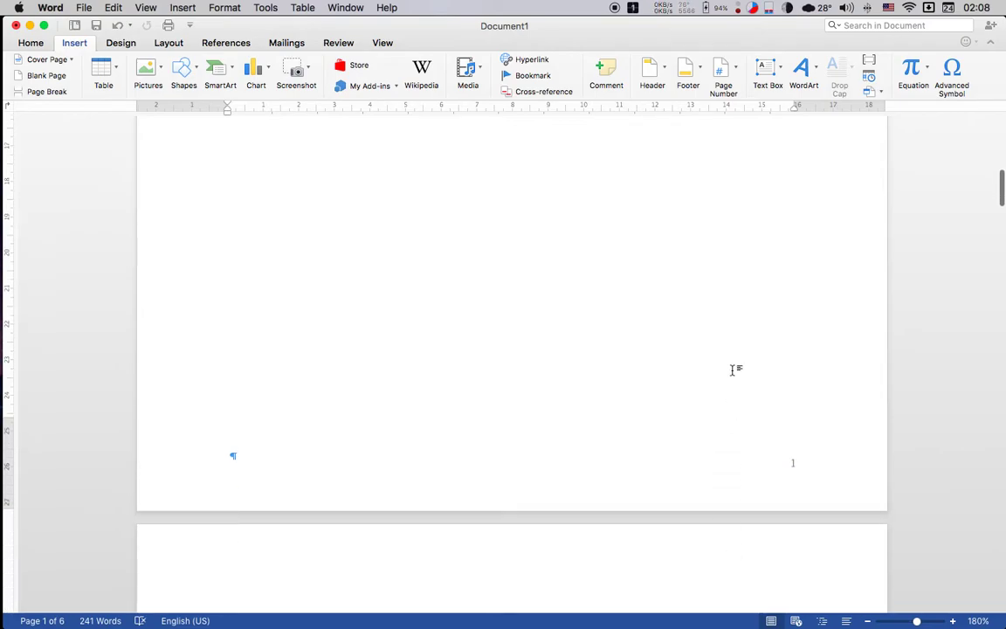
# Step: Draw a new rectangle near page 1's bottom right, then remove the borderless box
pyautogui.moveTo(640, 278)
pyautogui.mouseDown()
pyautogui.moveTo(721, 335)
pyautogui.moveTo(775, 409)
pyautogui.mouseUp()
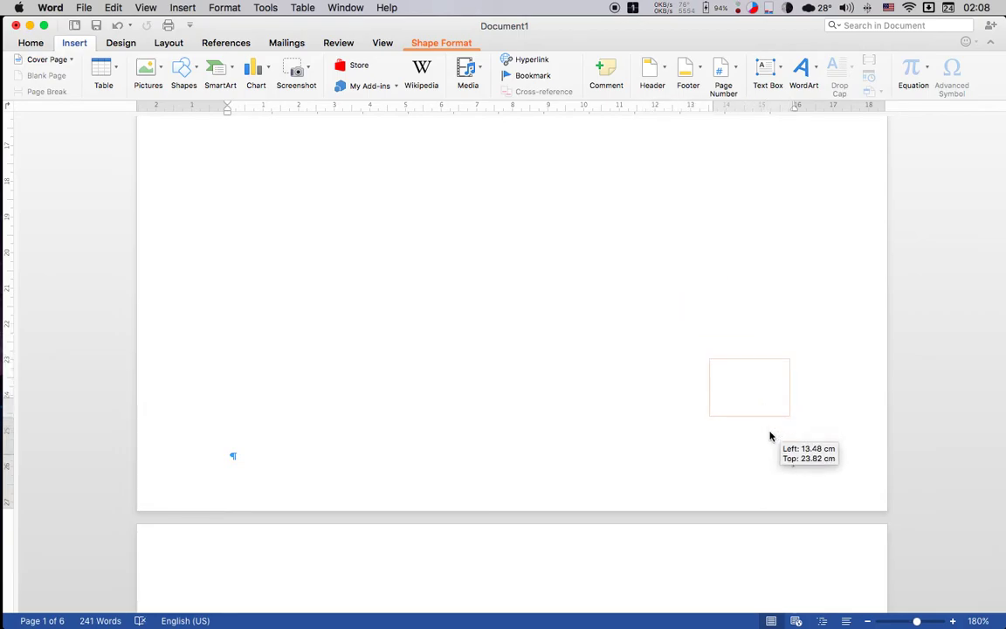
pyautogui.click(455, 51)
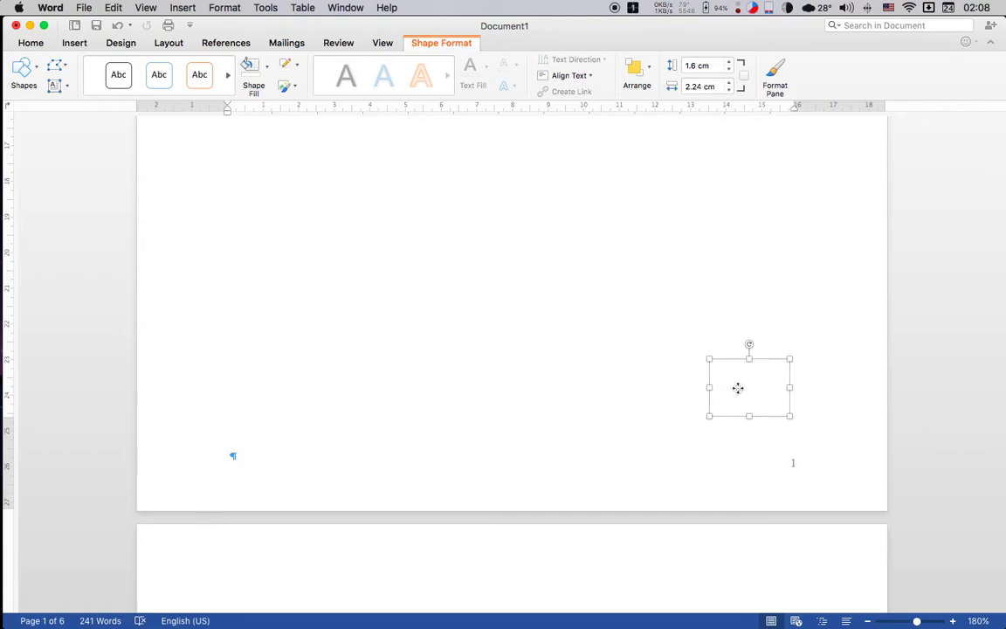
pyautogui.press('BackSpace')
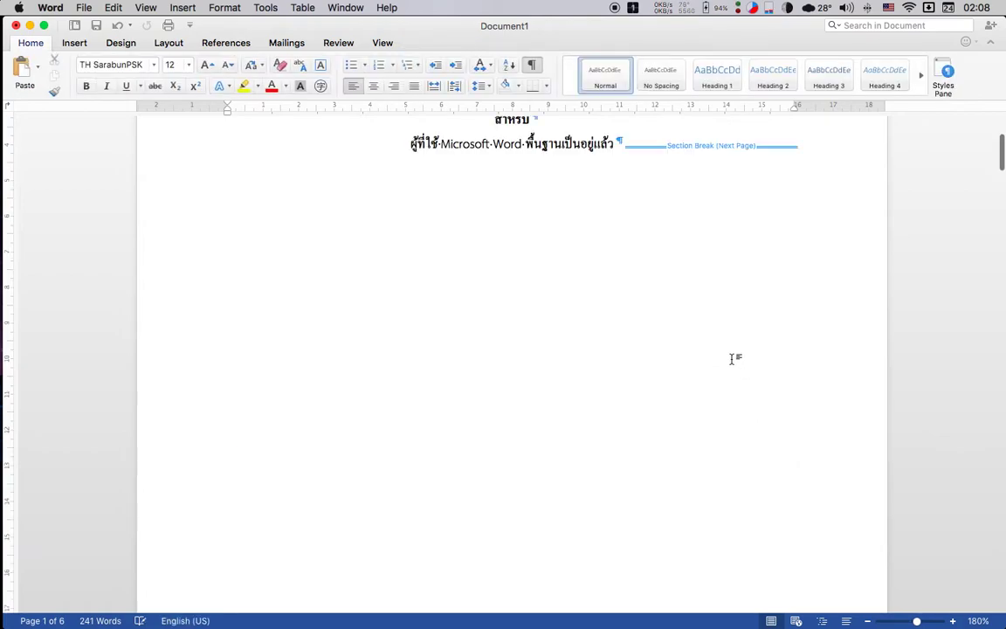
pyautogui.scroll(-2, 739, 376)
pyautogui.scroll(5, 738, 366)
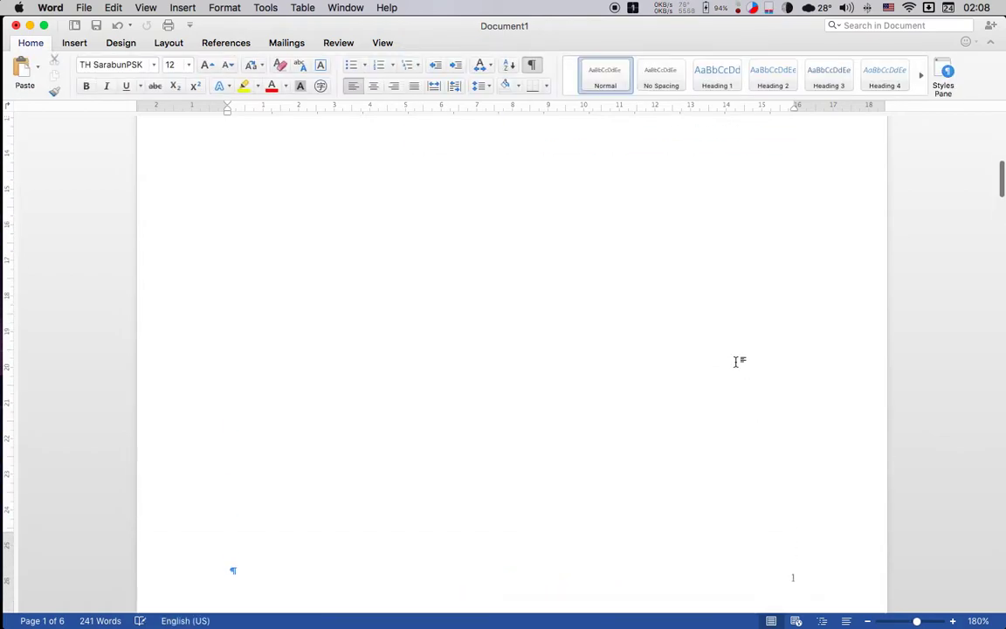
pyautogui.scroll(-10, 754, 440)
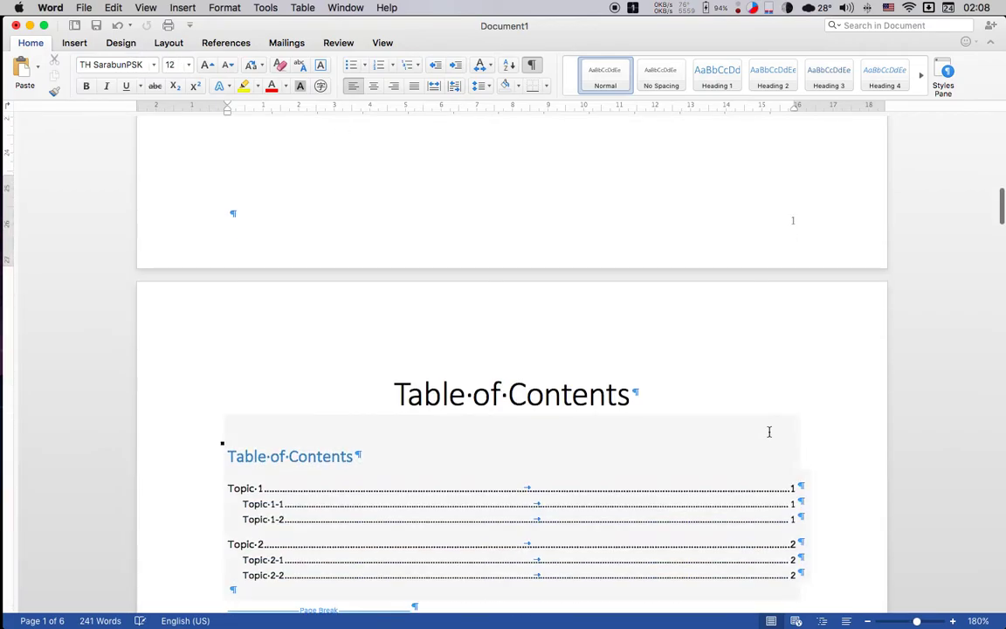
# Step: Open and close the title page footer, then look through the Layout, Design and References tabs
pyautogui.doubleClick(786, 223)
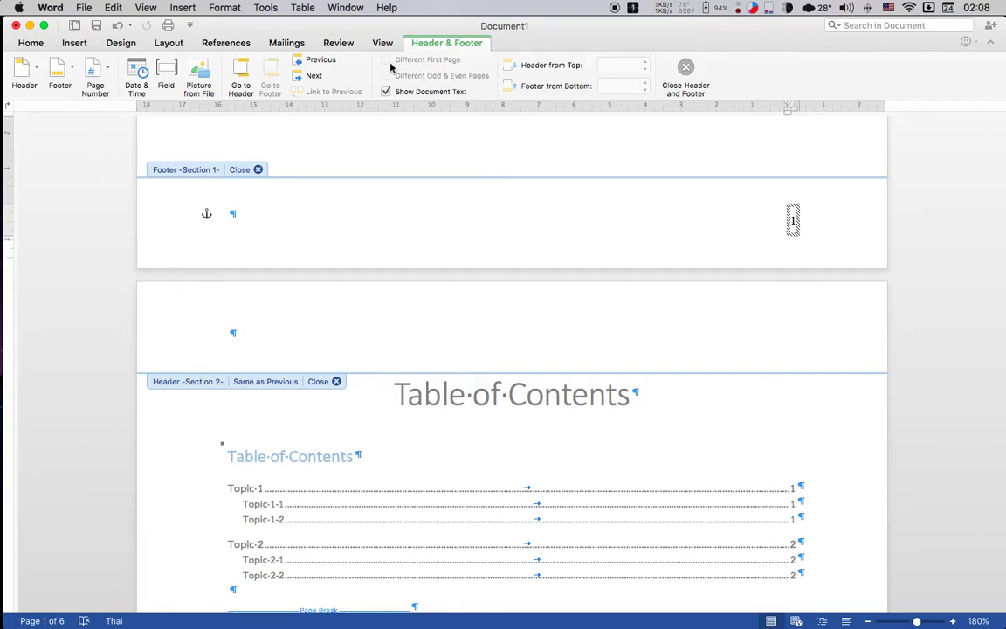
pyautogui.scroll(3, 453, 138)
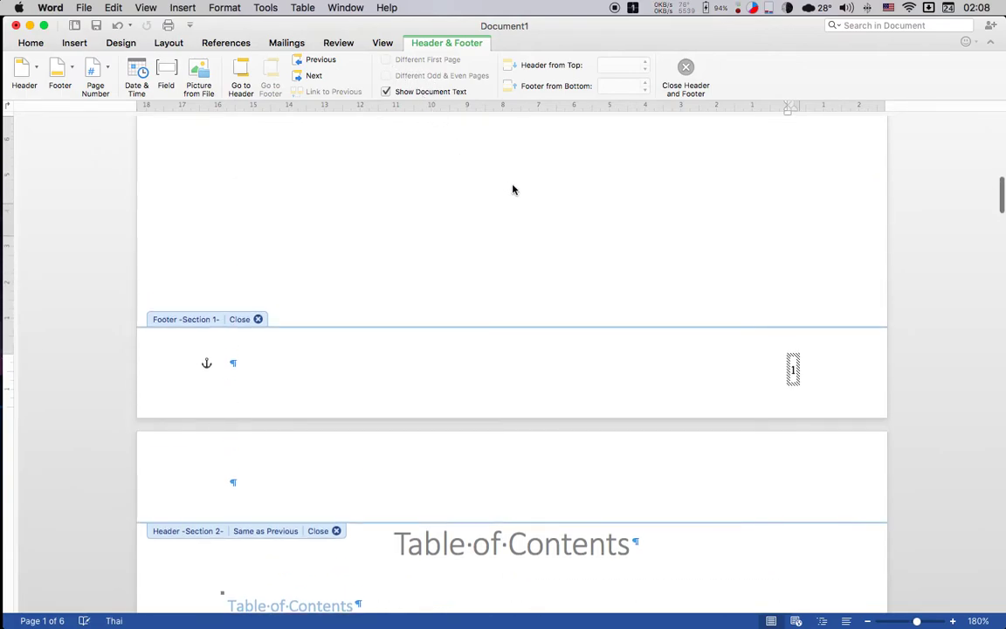
pyautogui.doubleClick(512, 189)
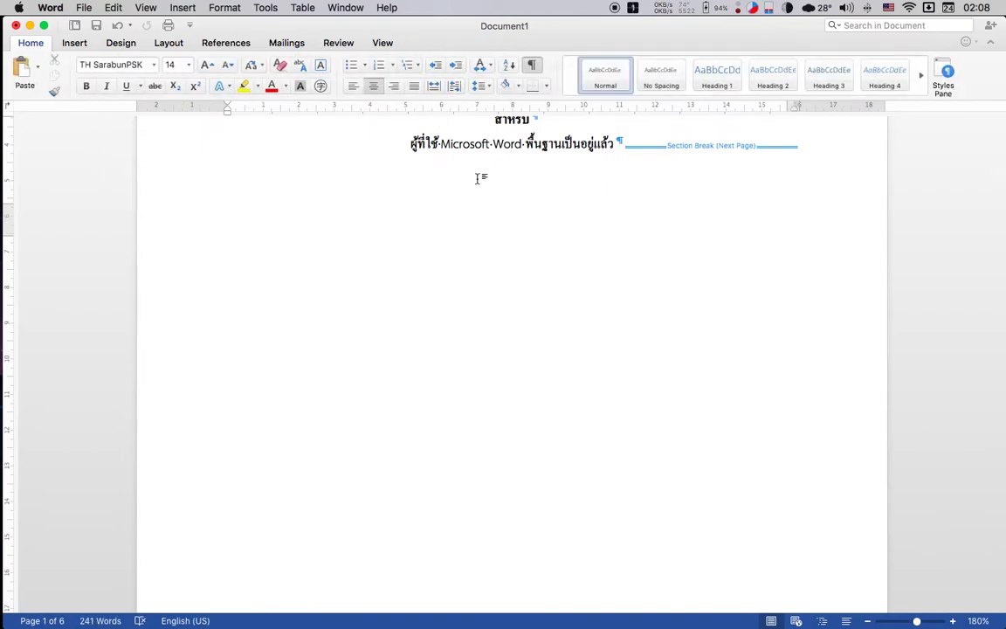
pyautogui.click(169, 43)
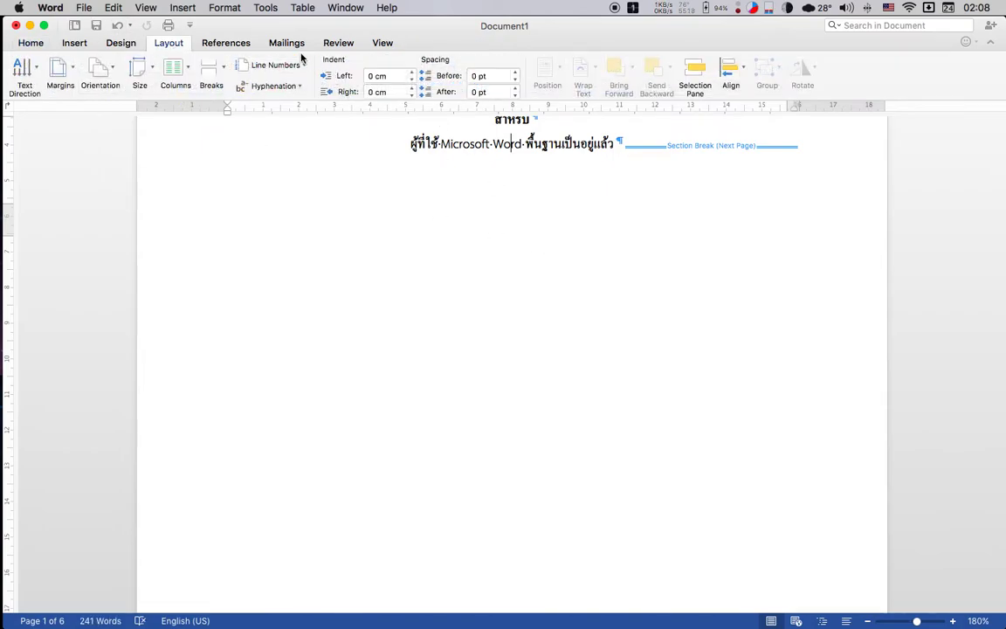
pyautogui.click(135, 44)
pyautogui.click(225, 43)
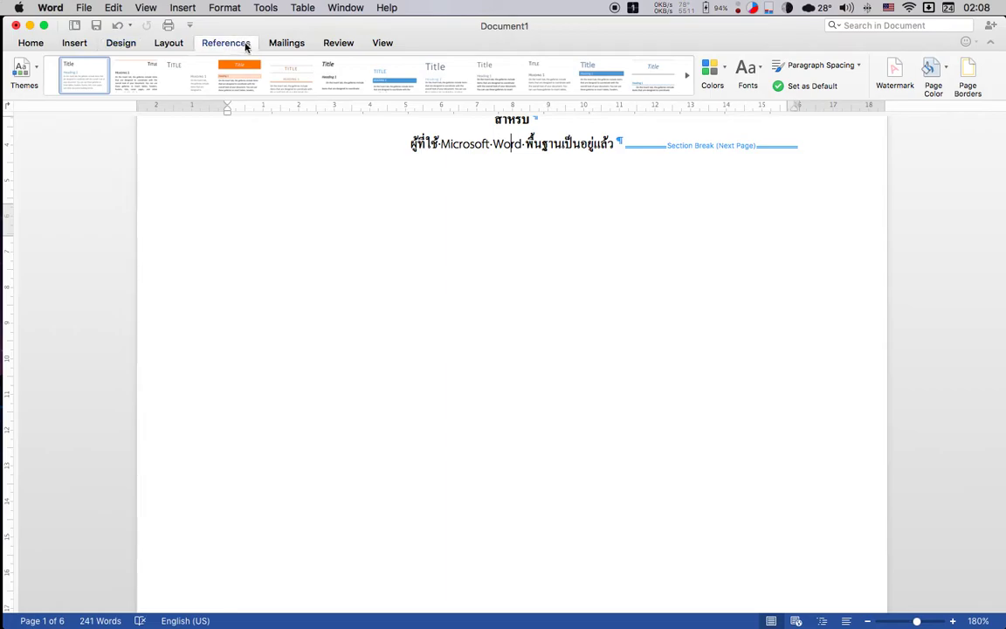
pyautogui.scroll(-5, 764, 336)
# Step: Reopen the title page footer and move to Section 2's footer showing page number i
pyautogui.doubleClick(788, 441)
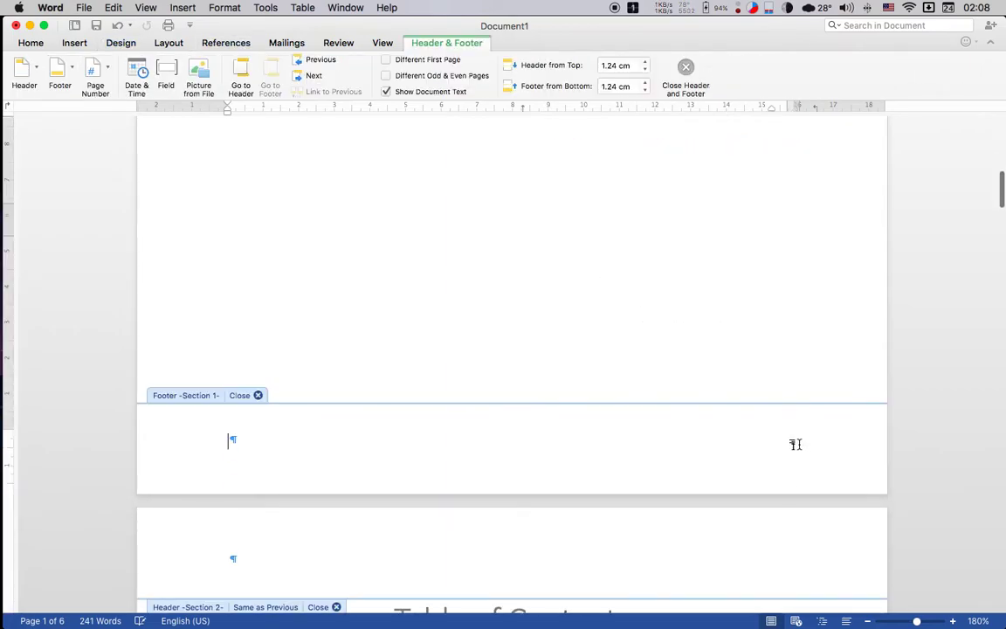
pyautogui.click(792, 445)
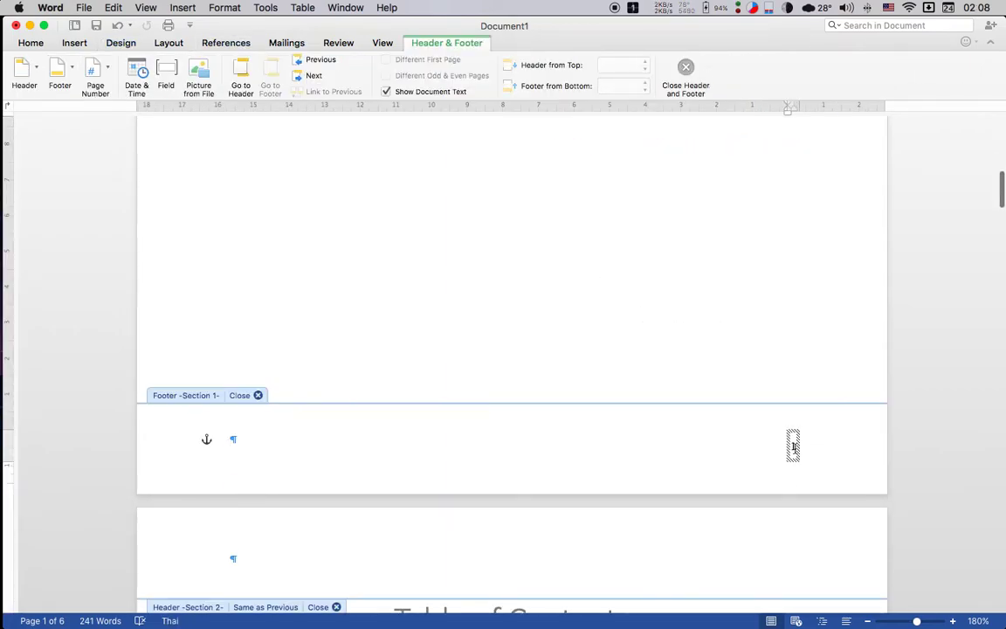
pyautogui.click(389, 92)
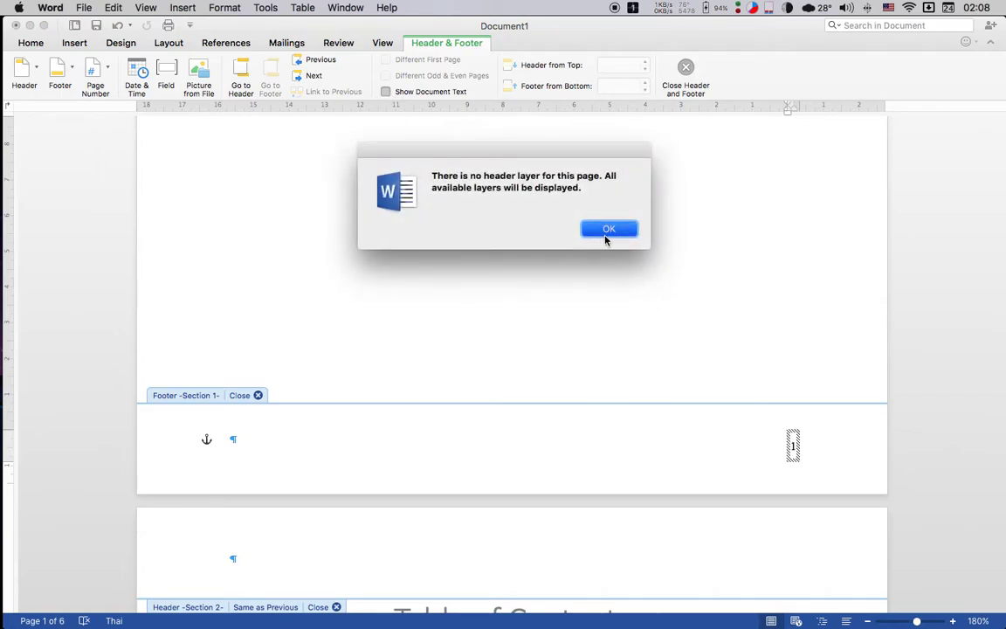
pyautogui.click(603, 230)
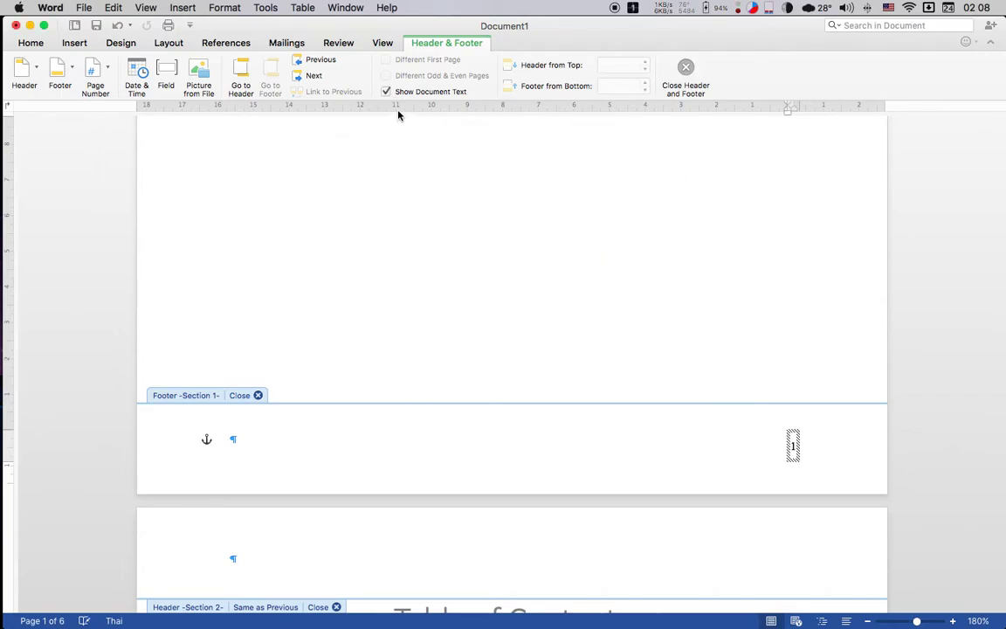
pyautogui.click(313, 75)
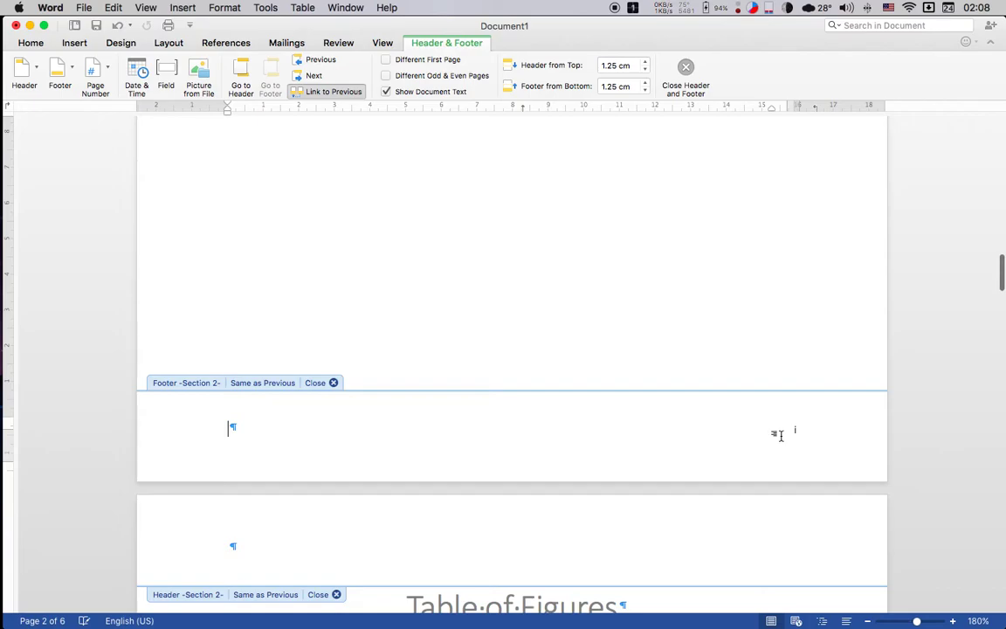
pyautogui.click(795, 429)
# Step: Turn off Link to Previous for the Section 2 footer
pyautogui.scroll(3, 809, 429)
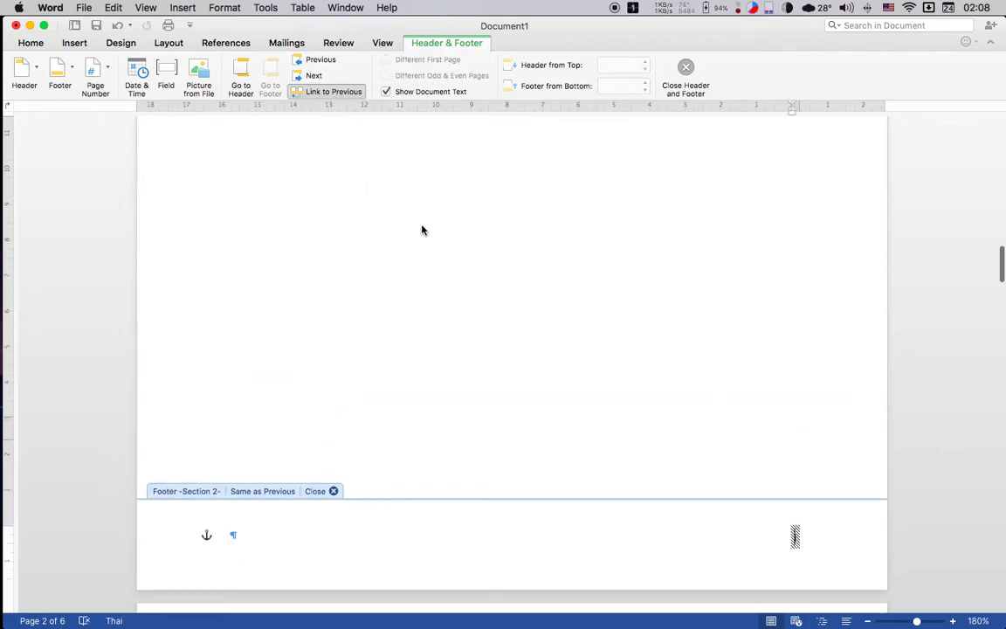
pyautogui.scroll(5, 422, 230)
pyautogui.scroll(5, 422, 229)
pyautogui.scroll(5, 424, 236)
pyautogui.scroll(2, 425, 245)
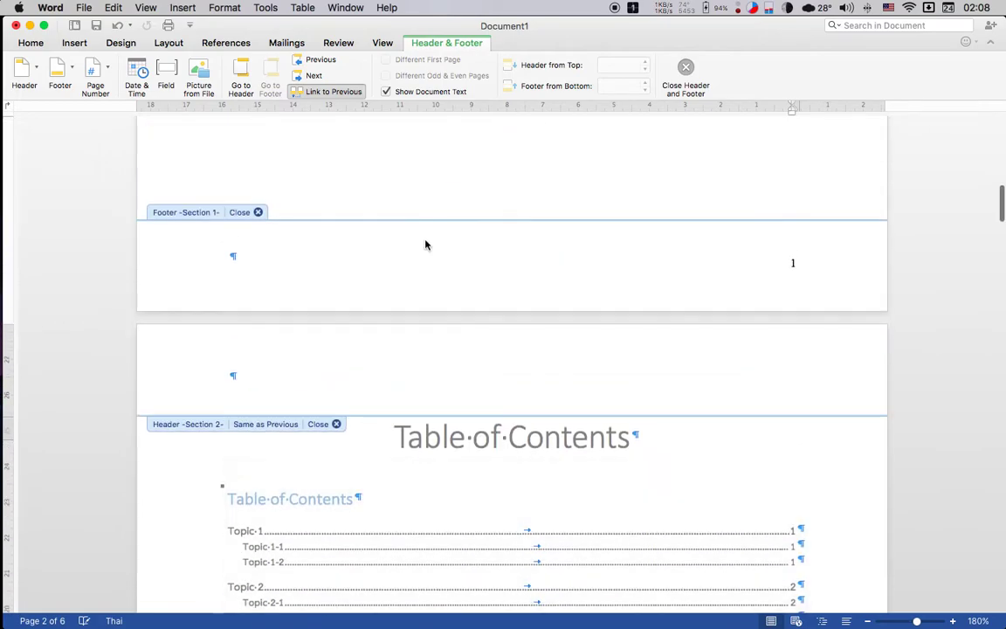
pyautogui.scroll(-5, 425, 244)
pyautogui.scroll(-5, 402, 192)
pyautogui.click(349, 93)
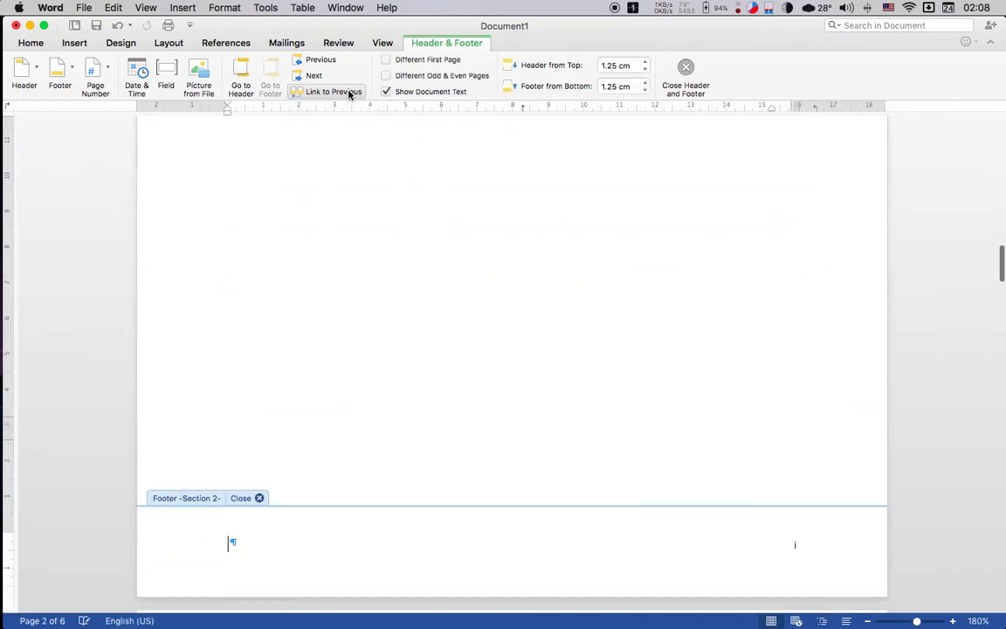
# Step: Leave footer editing and reopen the Section 2 footer
pyautogui.scroll(-8, 559, 351)
pyautogui.scroll(10, 560, 349)
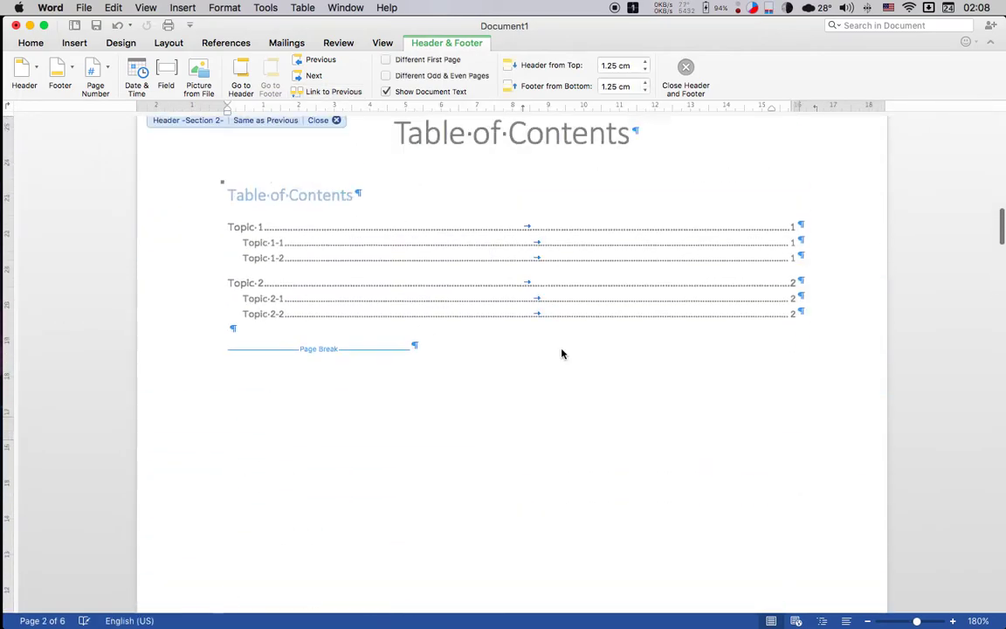
pyautogui.scroll(5, 561, 349)
pyautogui.scroll(2, 798, 436)
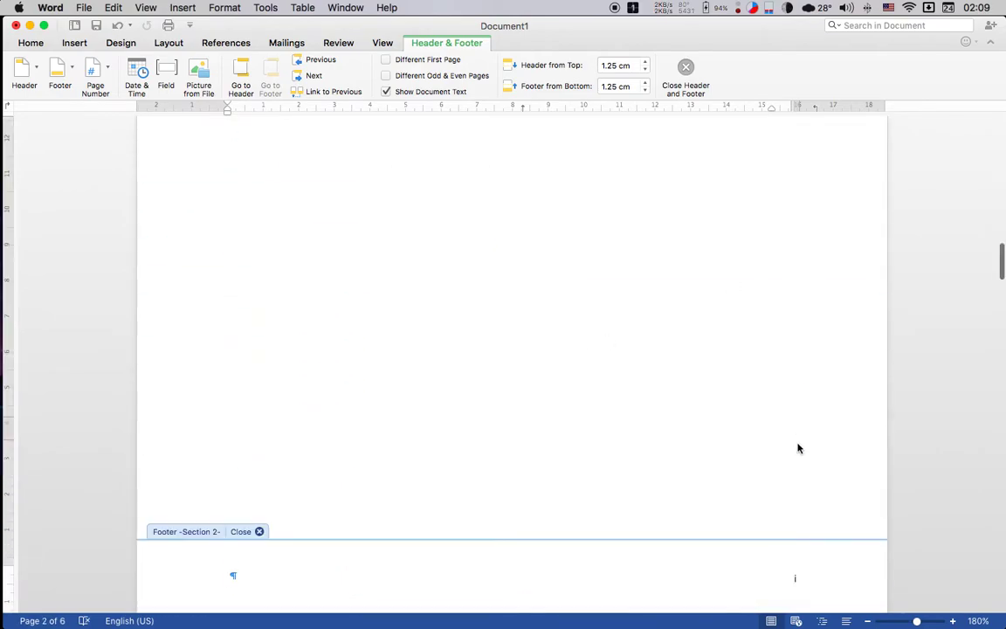
pyautogui.doubleClick(796, 447)
pyautogui.doubleClick(796, 467)
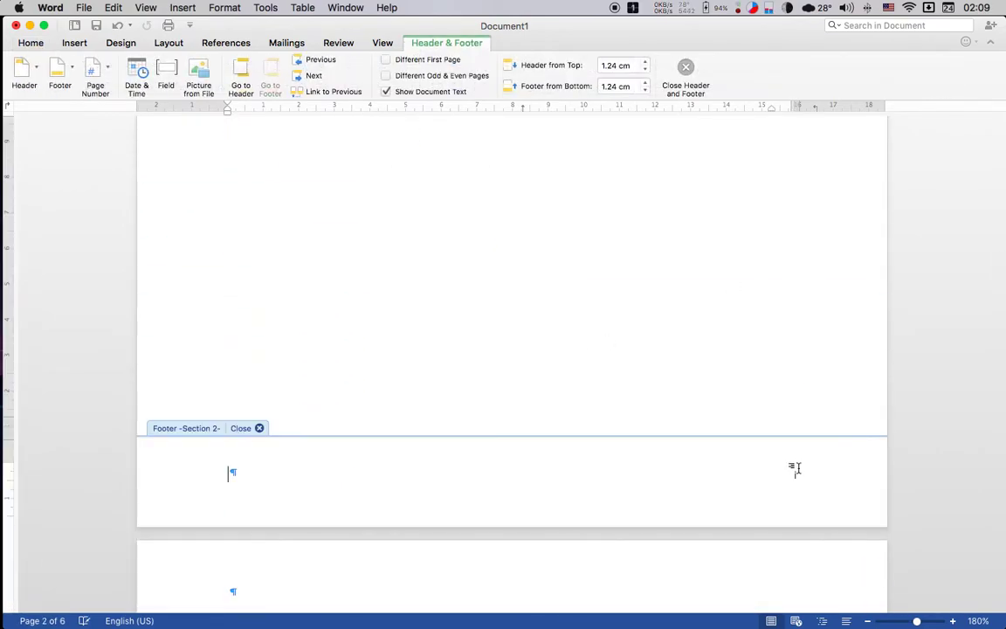
# Step: Turn on Different First Page for section 2, review the pages, then turn it off again
pyautogui.click(421, 63)
pyautogui.scroll(-5, 573, 258)
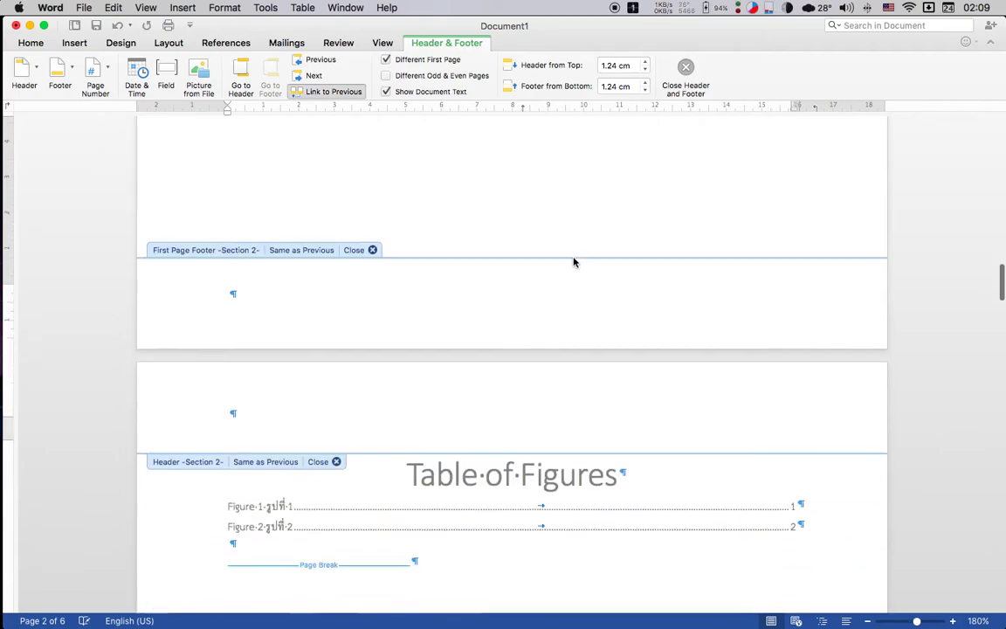
pyautogui.scroll(4, 574, 261)
pyautogui.scroll(-2, 574, 262)
pyautogui.scroll(10, 574, 262)
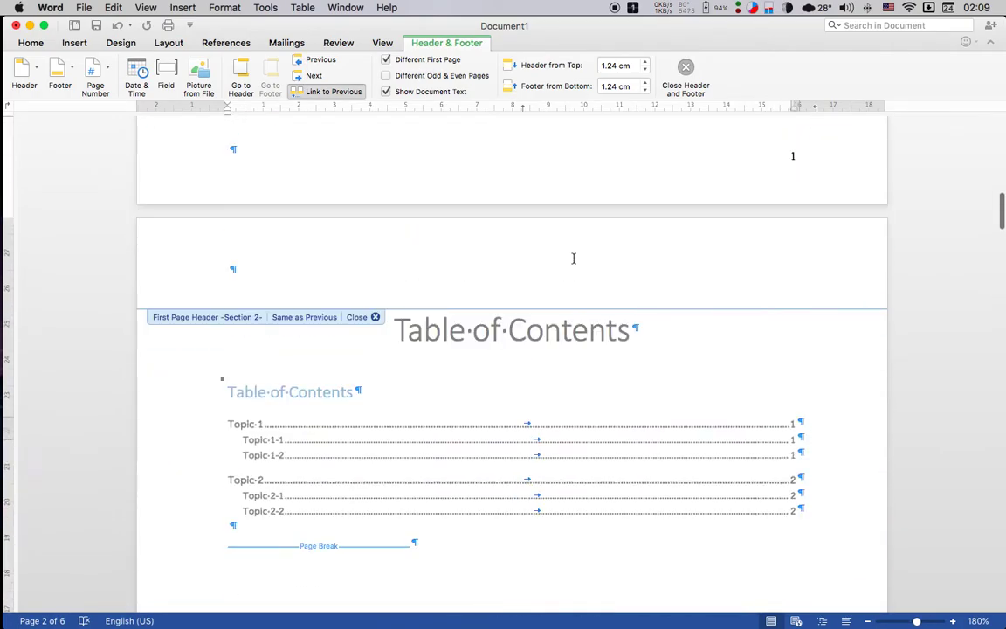
pyautogui.scroll(10, 574, 262)
pyautogui.scroll(5, 574, 262)
pyautogui.scroll(-3, 574, 263)
pyautogui.scroll(-10, 574, 262)
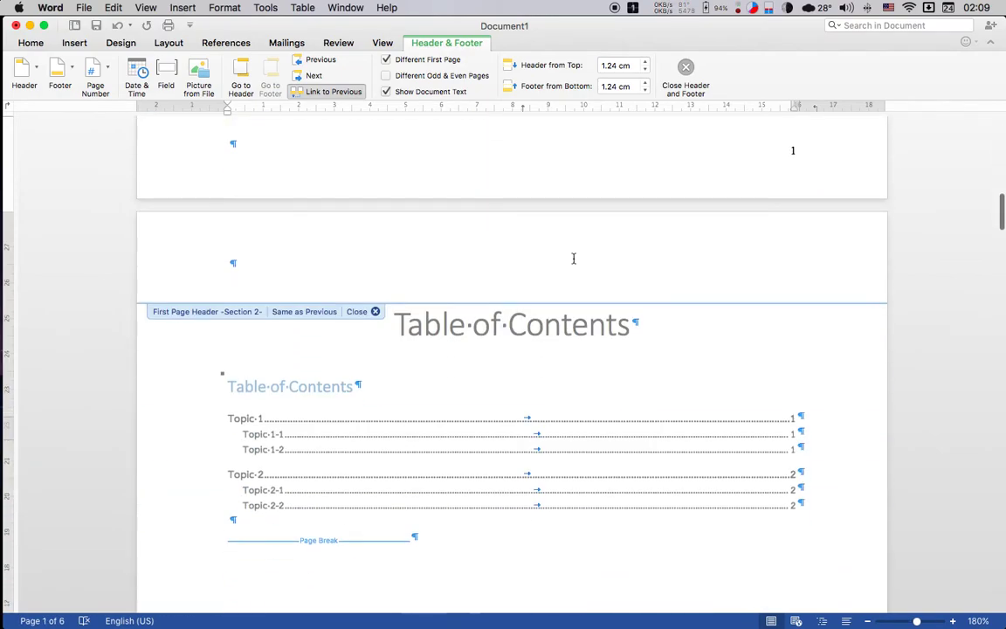
pyautogui.scroll(-8, 574, 262)
pyautogui.scroll(-5, 574, 260)
pyautogui.scroll(-1, 573, 258)
pyautogui.scroll(6, 574, 261)
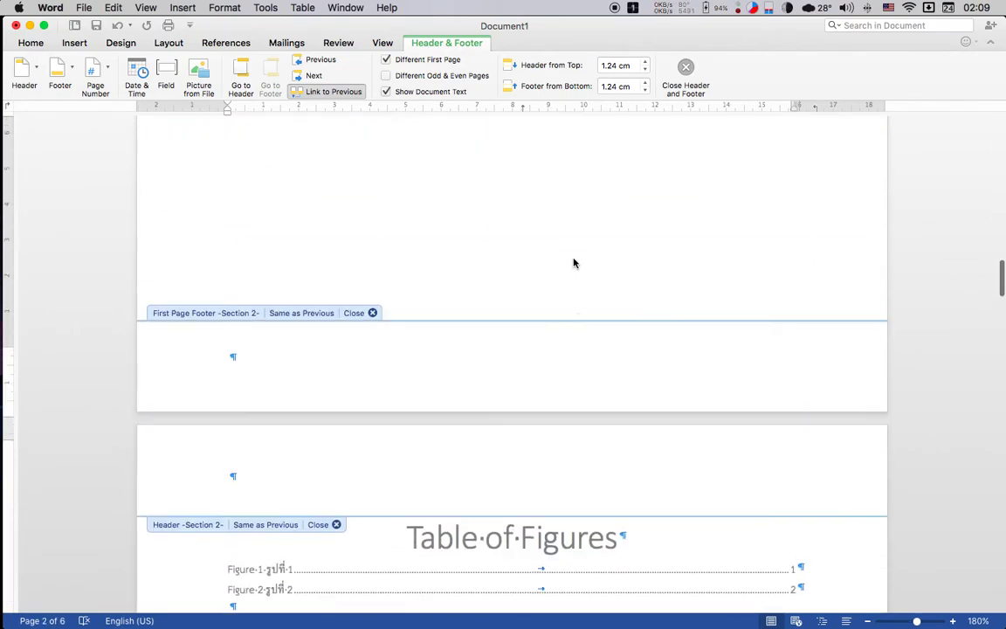
pyautogui.click(449, 65)
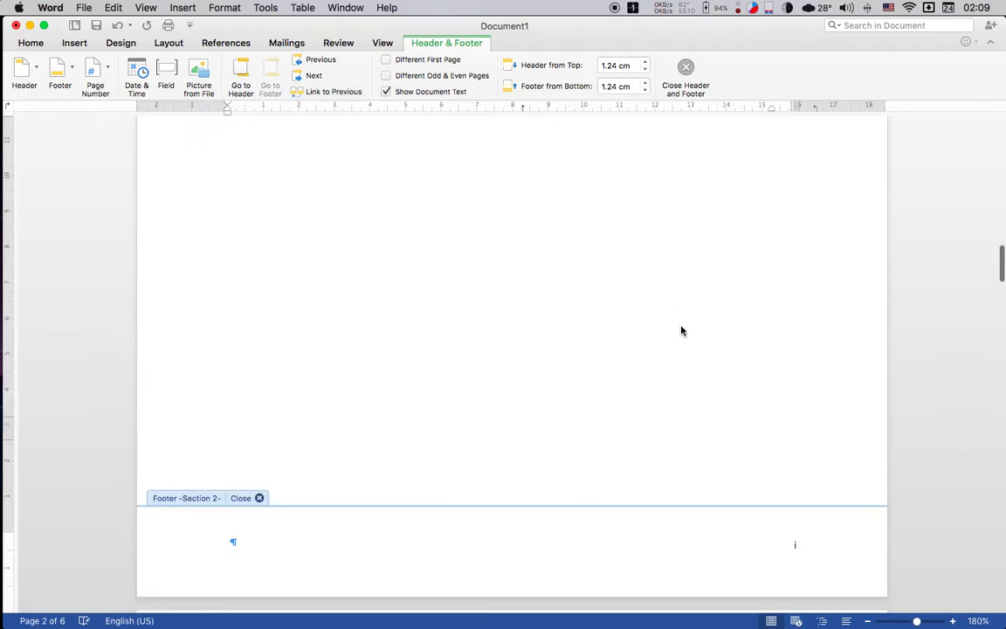
# Step: Close the footer, then reopen the title page footer and select its page number 1
pyautogui.scroll(10, 681, 328)
pyautogui.scroll(5, 680, 315)
pyautogui.doubleClick(684, 303)
pyautogui.scroll(-15, 694, 319)
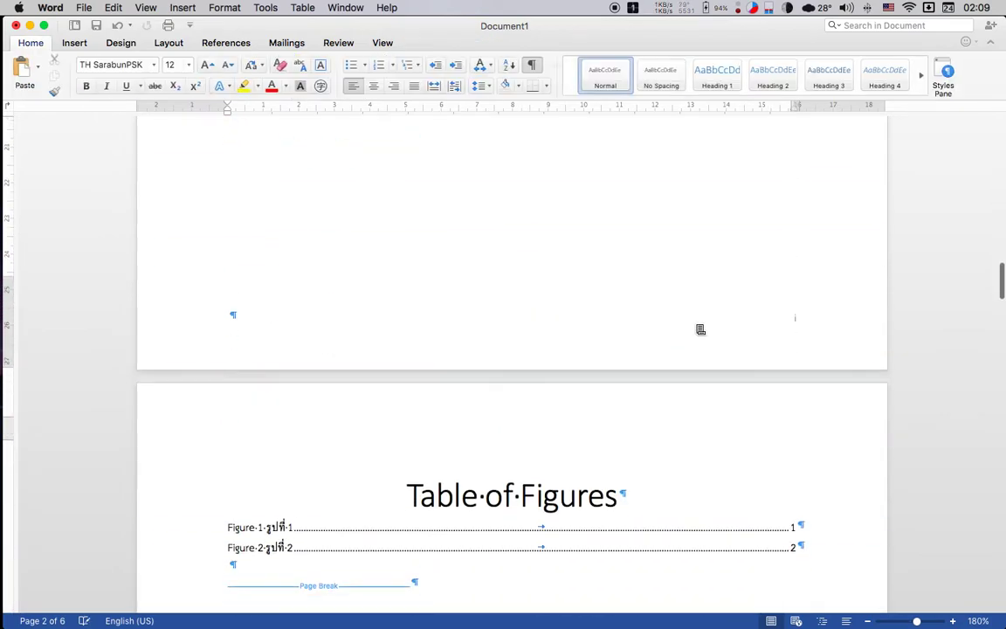
pyautogui.scroll(5, 700, 329)
pyautogui.scroll(15, 699, 332)
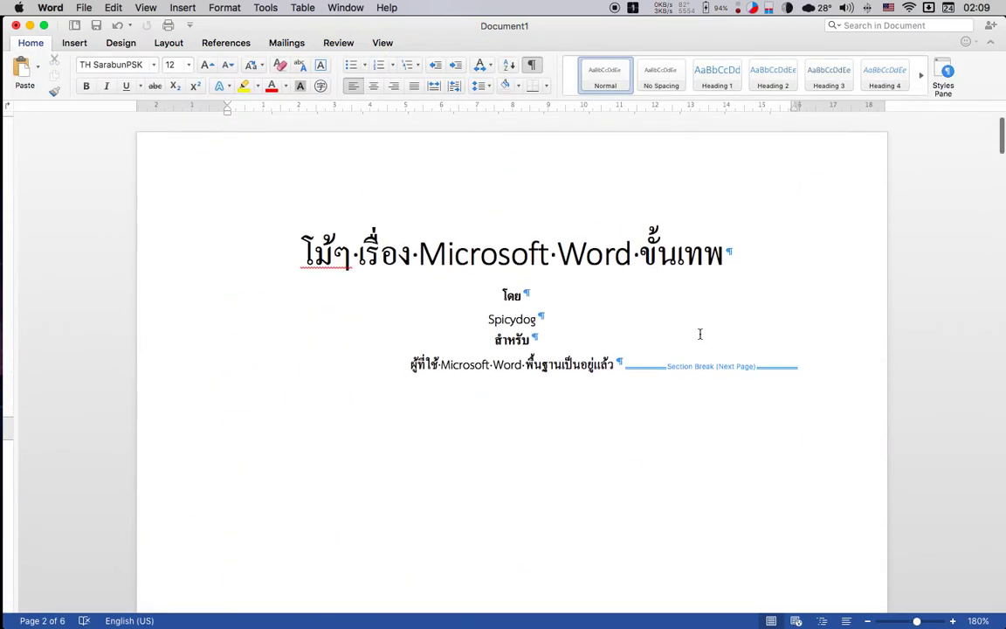
pyautogui.scroll(-5, 700, 333)
pyautogui.scroll(-5, 716, 343)
pyautogui.doubleClick(818, 451)
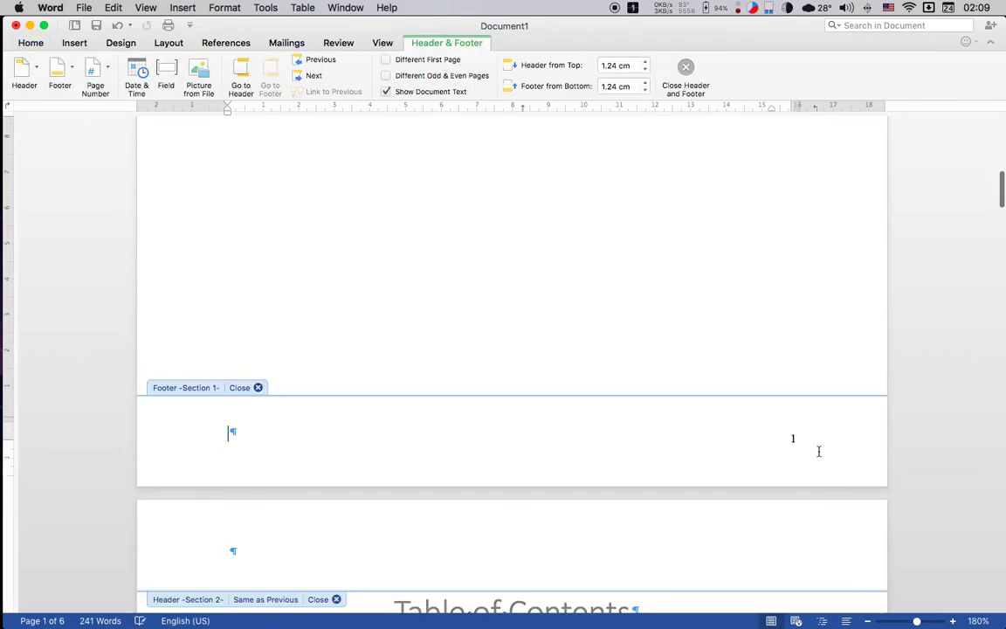
pyautogui.click(793, 439)
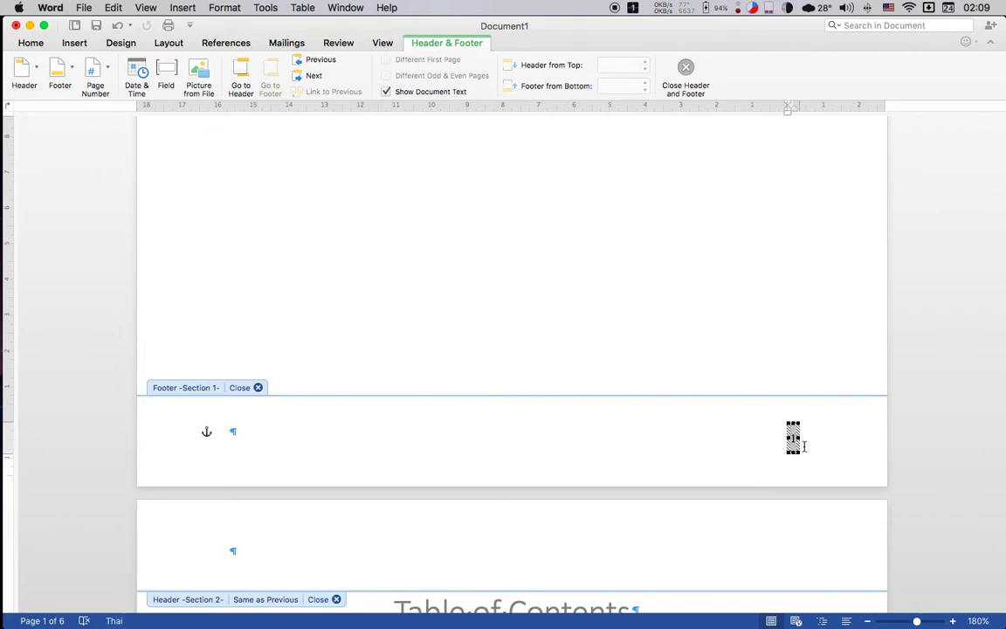
# Step: Leave footer editing and place the insertion point on the cover-page title
pyautogui.click(811, 454)
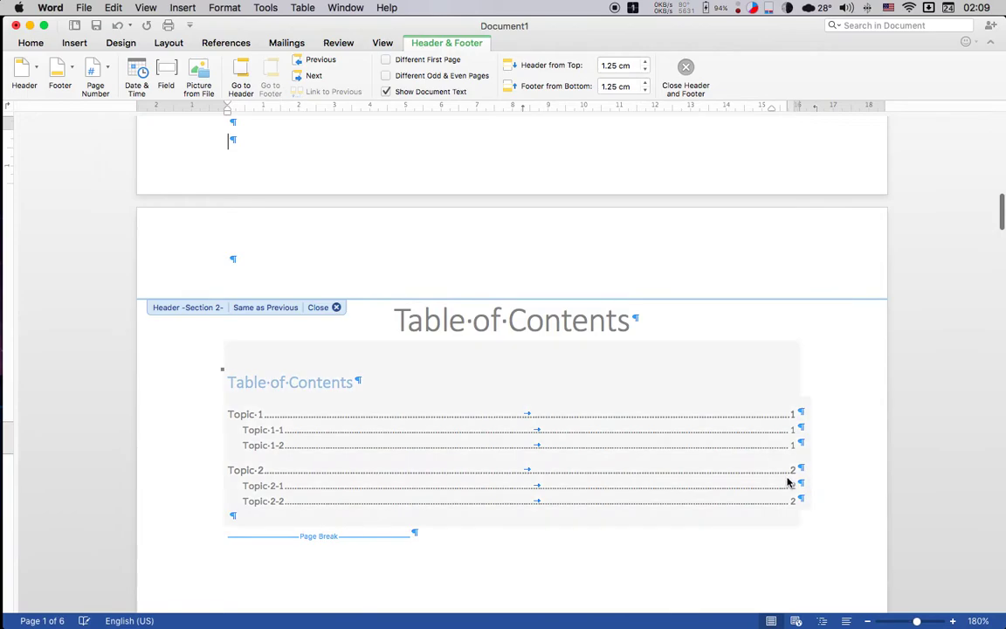
pyautogui.doubleClick(756, 515)
pyautogui.scroll(-15, 756, 514)
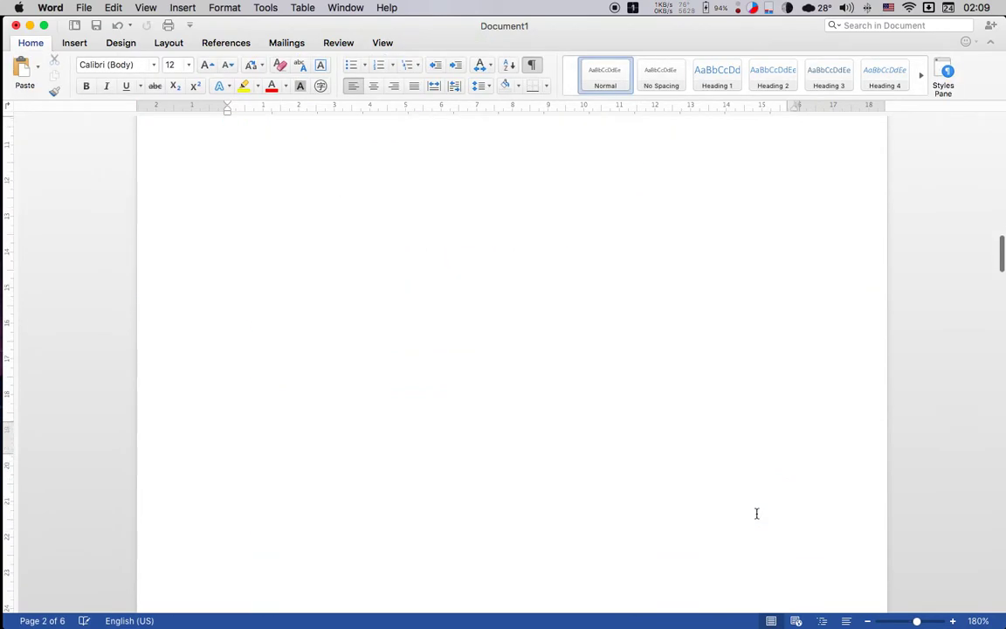
pyautogui.scroll(10, 756, 513)
pyautogui.scroll(2, 756, 513)
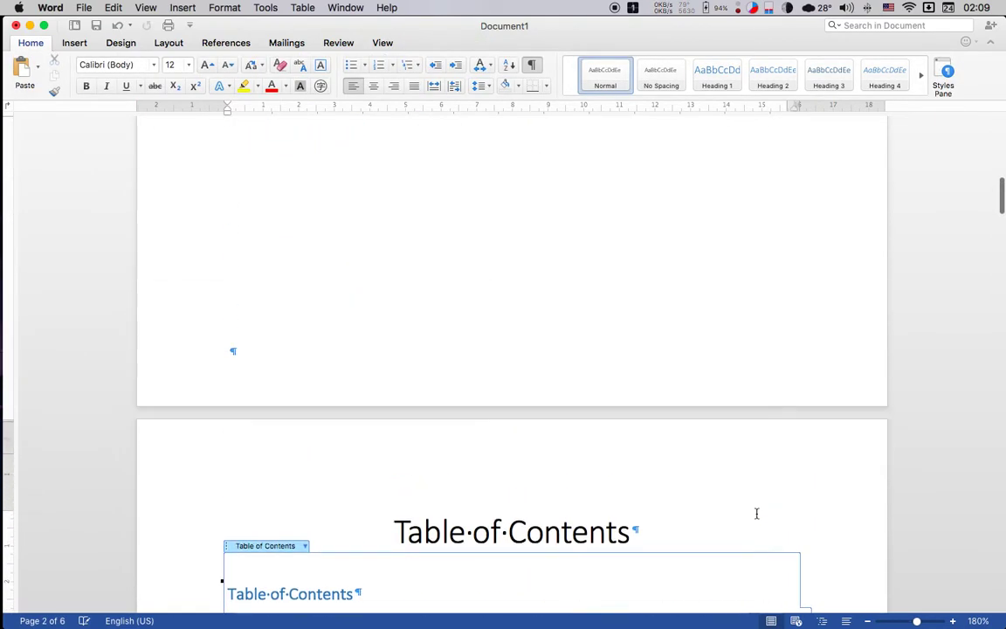
pyautogui.click(606, 310)
# Step: Link the page 2 footer to the previous section's footer and confirm the replacement
pyautogui.scroll(-5, 623, 351)
pyautogui.scroll(-5, 626, 356)
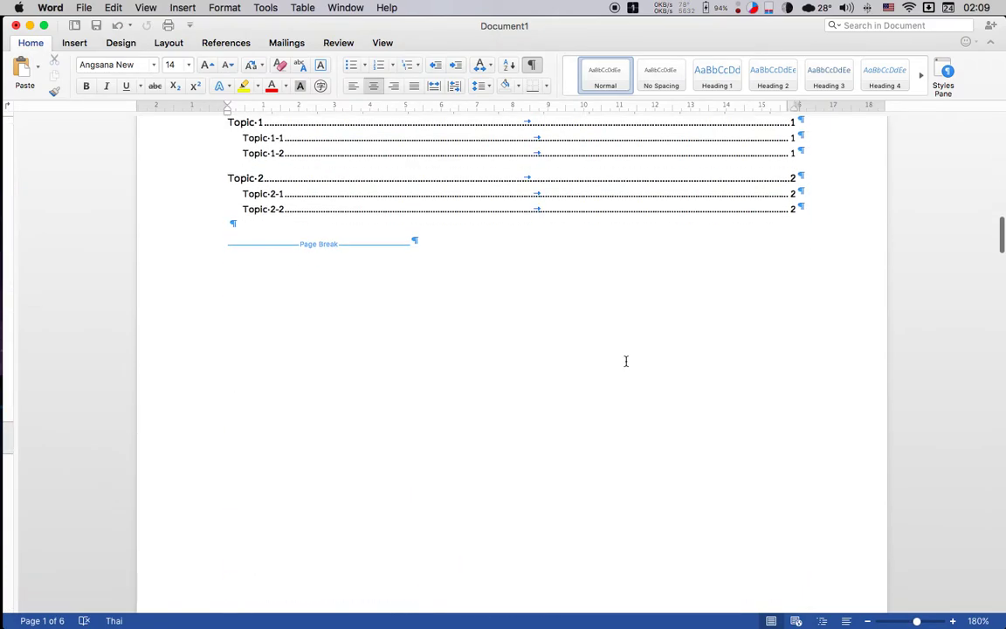
pyautogui.scroll(-5, 646, 353)
pyautogui.doubleClick(716, 471)
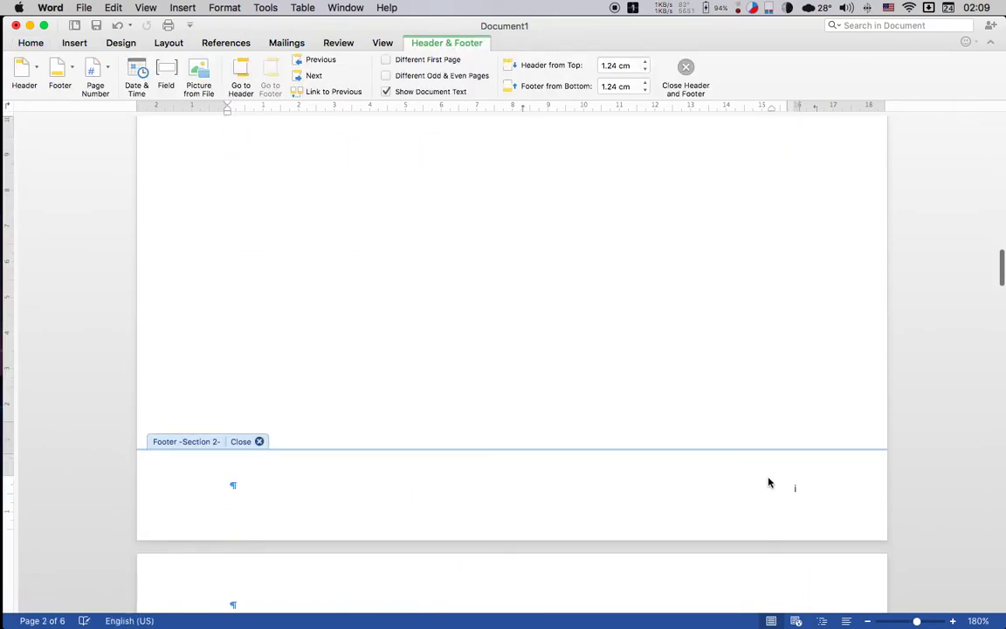
pyautogui.click(794, 486)
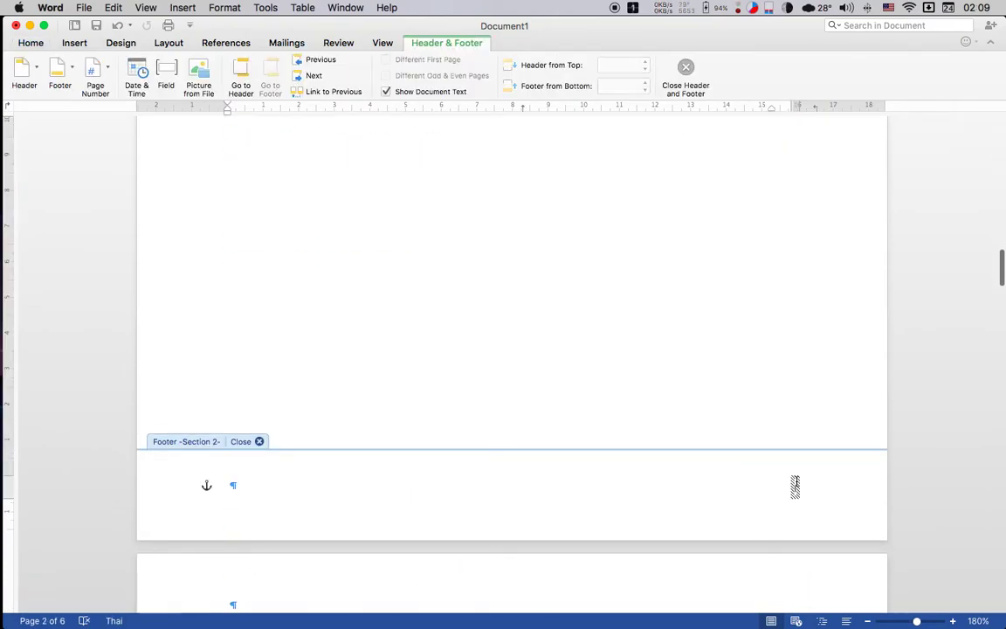
pyautogui.click(302, 97)
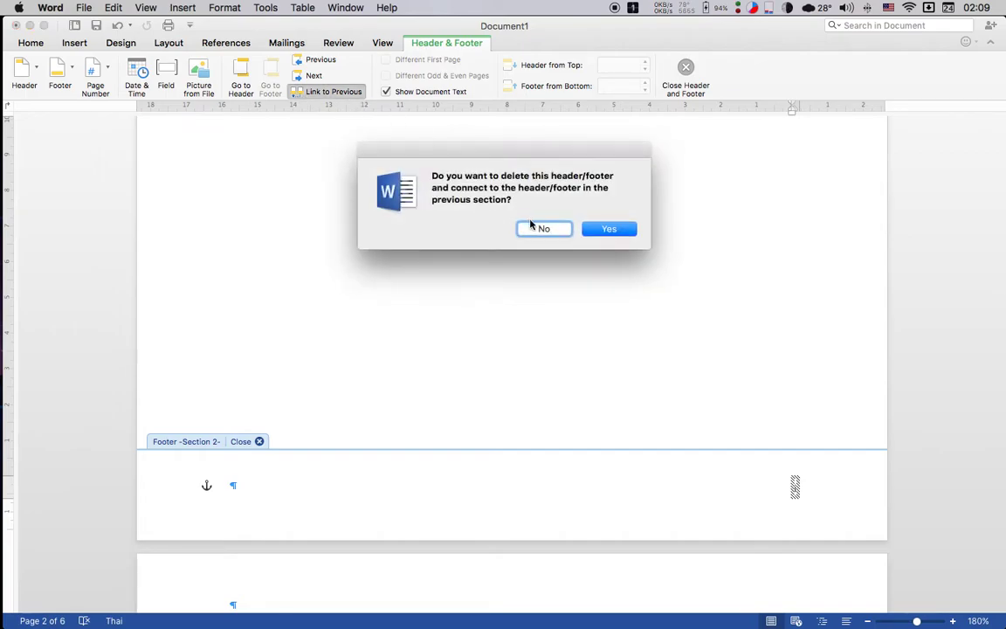
pyautogui.click(608, 228)
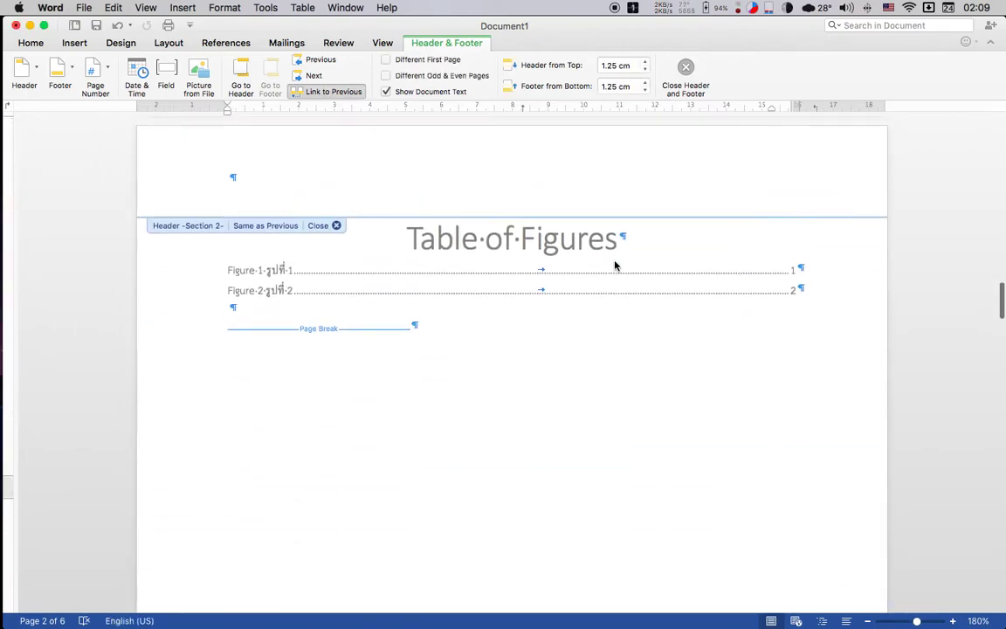
pyautogui.scroll(10, 615, 266)
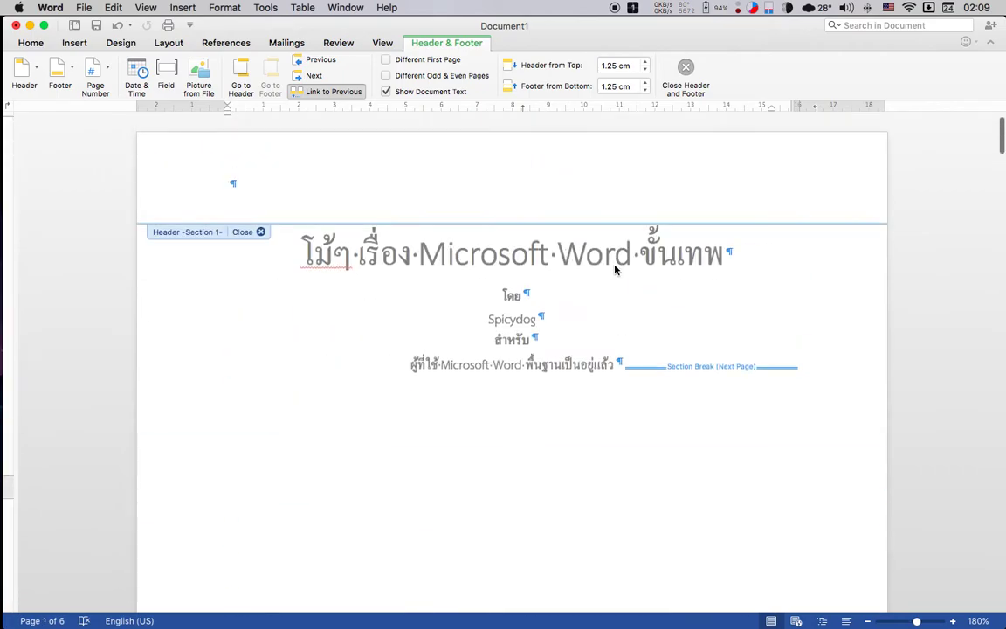
pyautogui.scroll(-10, 614, 269)
# Step: Return to the body and delete the empty lines below the cover subtitle
pyautogui.scroll(-5, 616, 265)
pyautogui.doubleClick(614, 267)
pyautogui.scroll(-8, 614, 266)
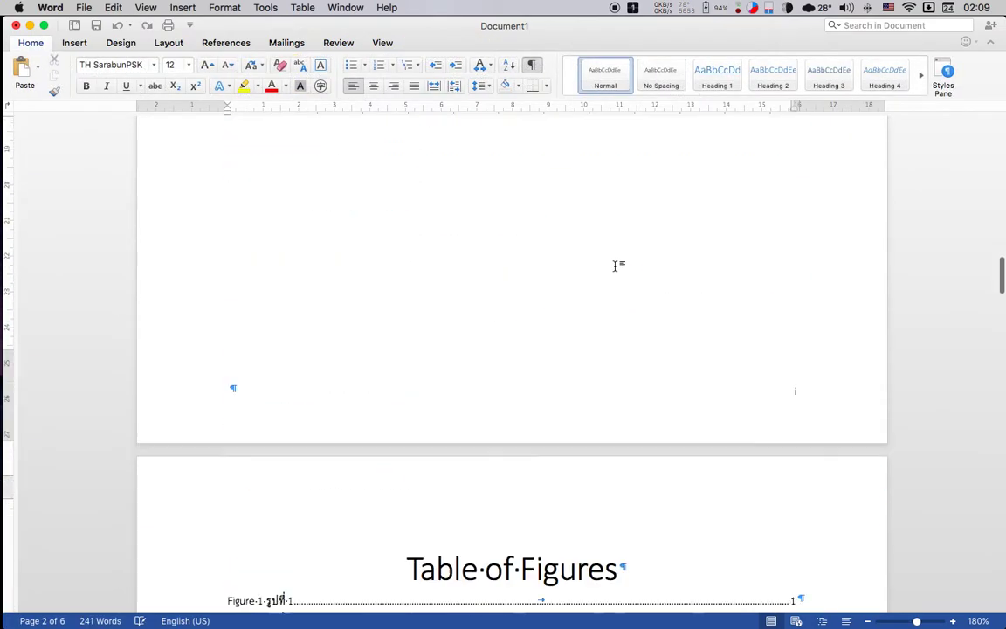
pyautogui.scroll(-1, 615, 265)
pyautogui.scroll(5, 614, 267)
pyautogui.scroll(4, 616, 268)
pyautogui.scroll(1, 618, 271)
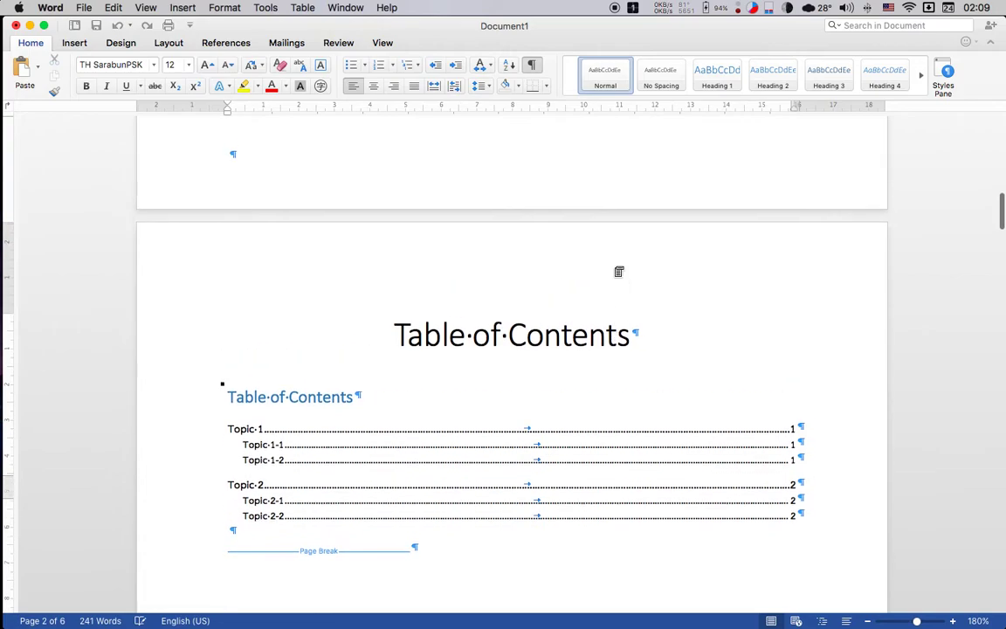
pyautogui.scroll(1, 618, 271)
pyautogui.scroll(6, 613, 231)
pyautogui.scroll(3, 613, 229)
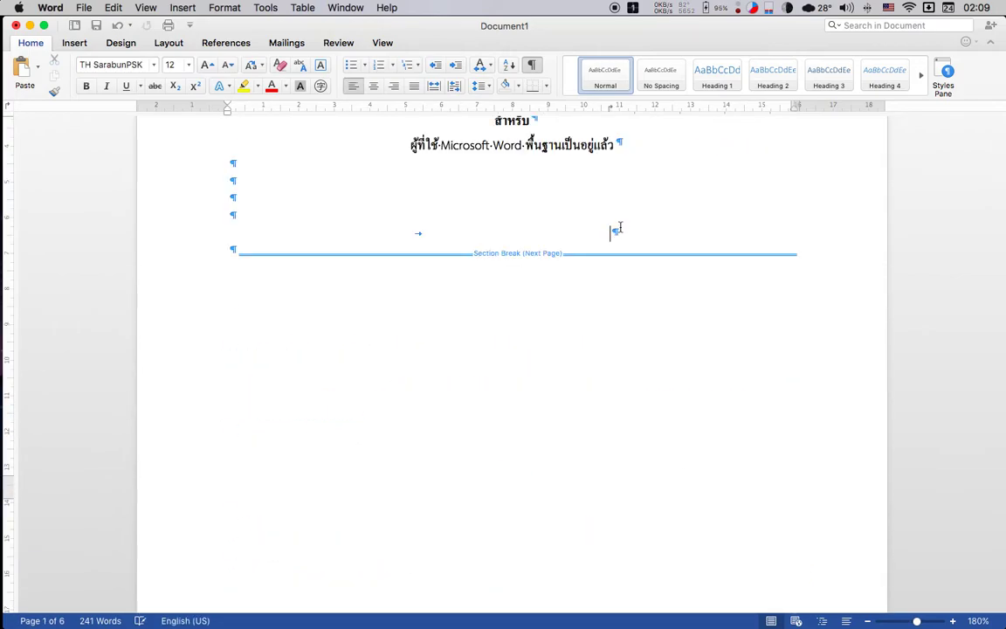
pyautogui.press('BackSpace')
pyautogui.press('BackSpace')
pyautogui.press('BackSpace')
# Step: Insert a page break after the cover subtitle, undoing the test text and extra breaks
pyautogui.scroll(3, 596, 206)
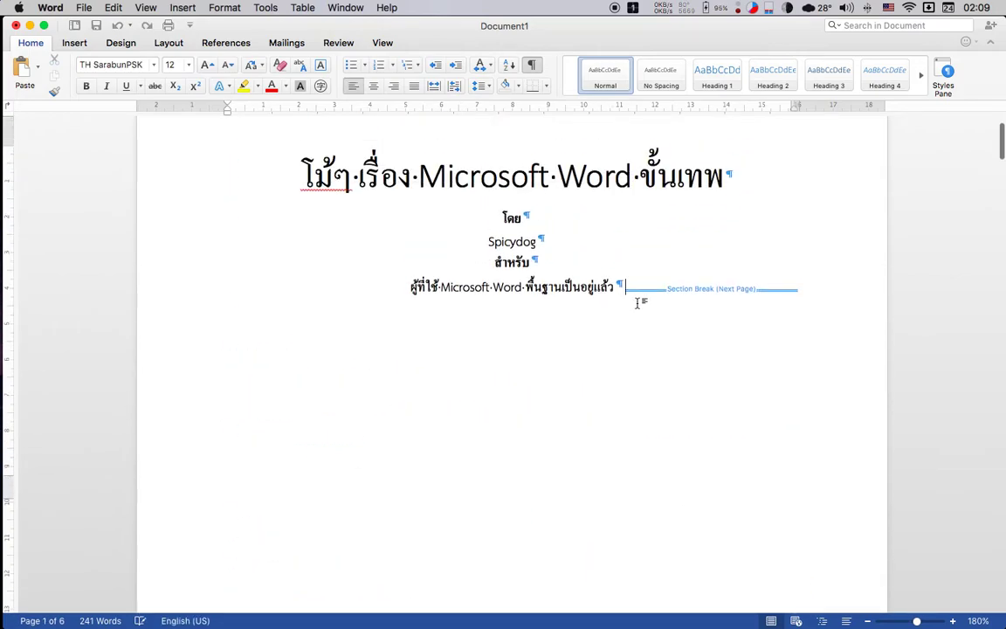
pyautogui.scroll(-3, 638, 302)
pyautogui.press('super+Return')
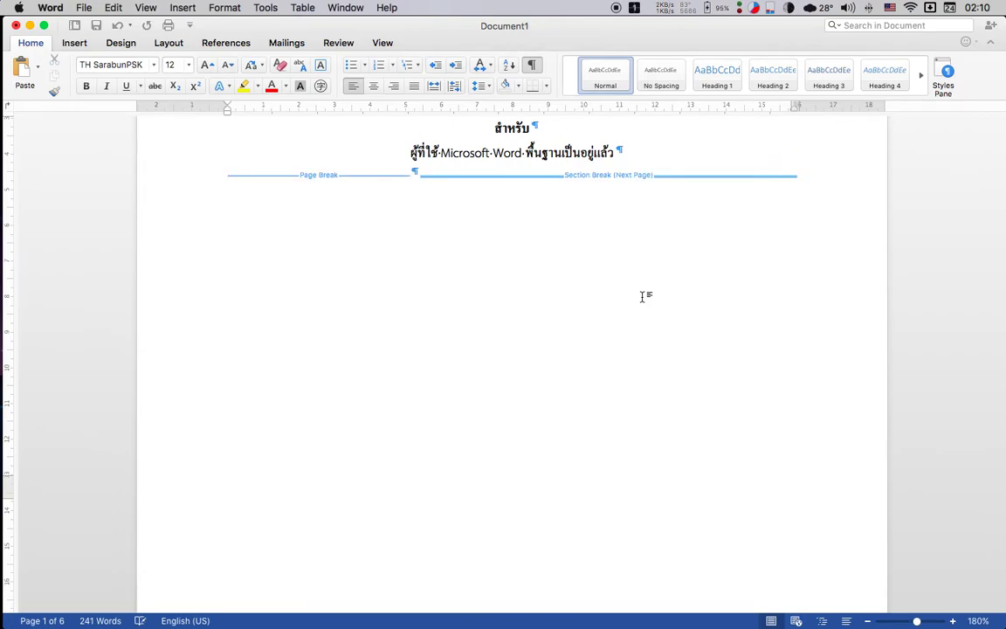
pyautogui.write('asdasd')
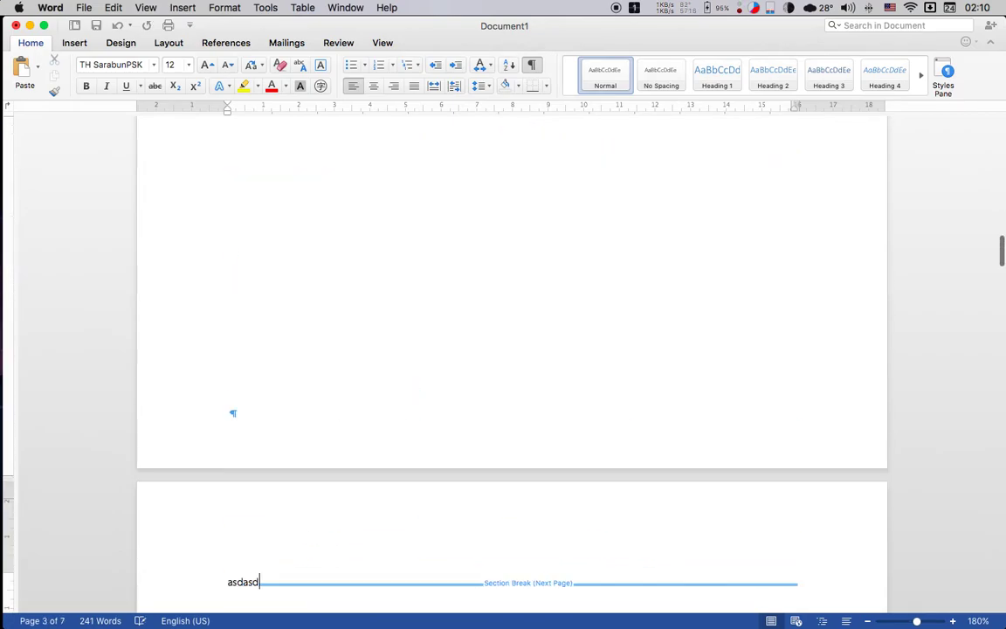
pyautogui.write('asd')
pyautogui.press('super+Return')
pyautogui.write('asd')
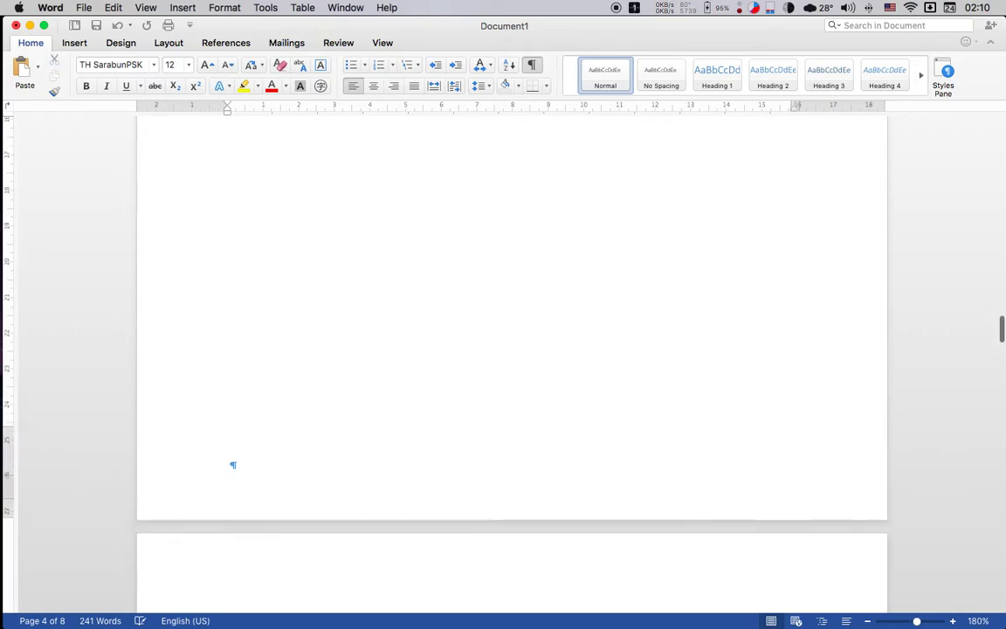
pyautogui.press('super+Return')
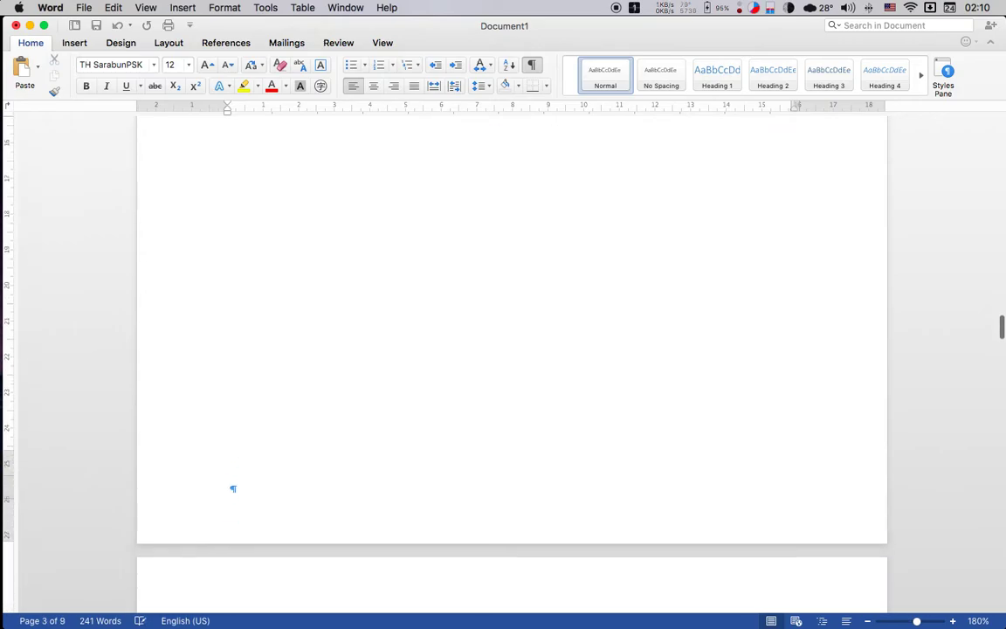
pyautogui.press('super+z')
pyautogui.press('super+z')
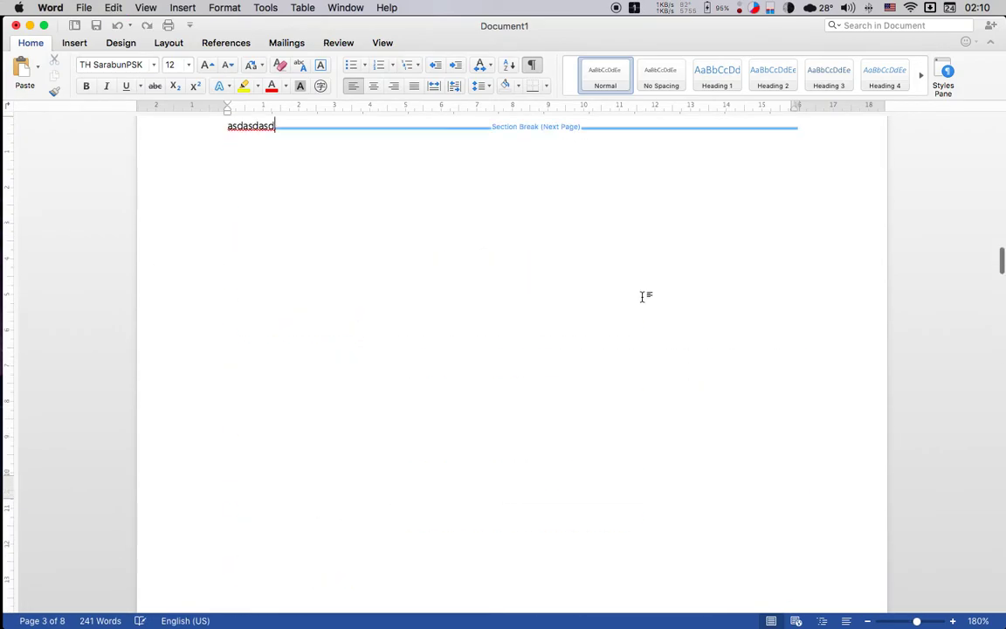
pyautogui.press('super+z')
pyautogui.press('super+z')
pyautogui.press('super+z')
pyautogui.press('super+z')
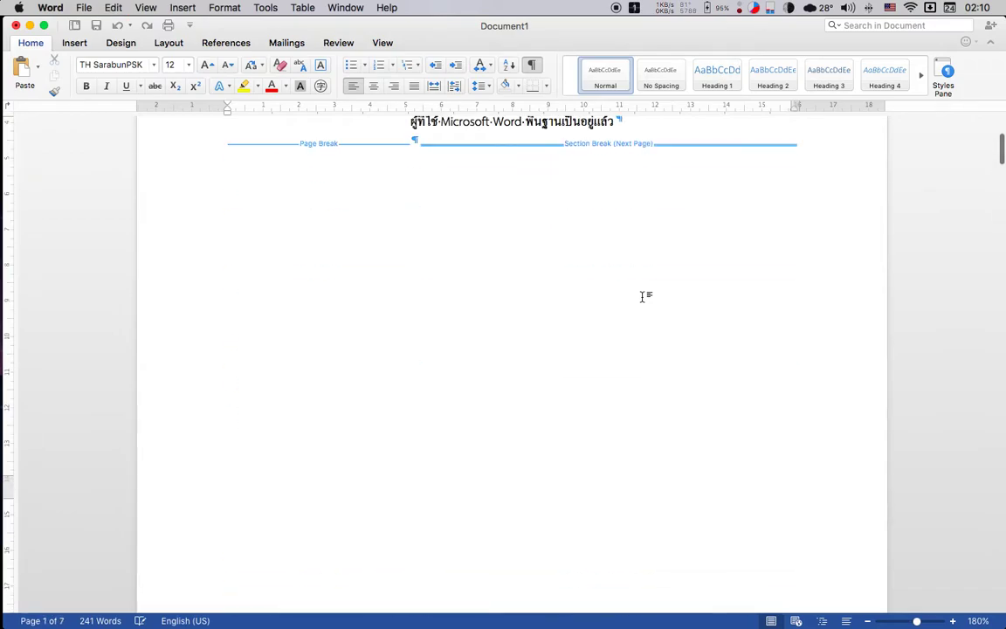
pyautogui.press('super+z')
pyautogui.press('super+z')
# Step: Select the page break that follows the Topic 1-2 text
pyautogui.scroll(10, 641, 298)
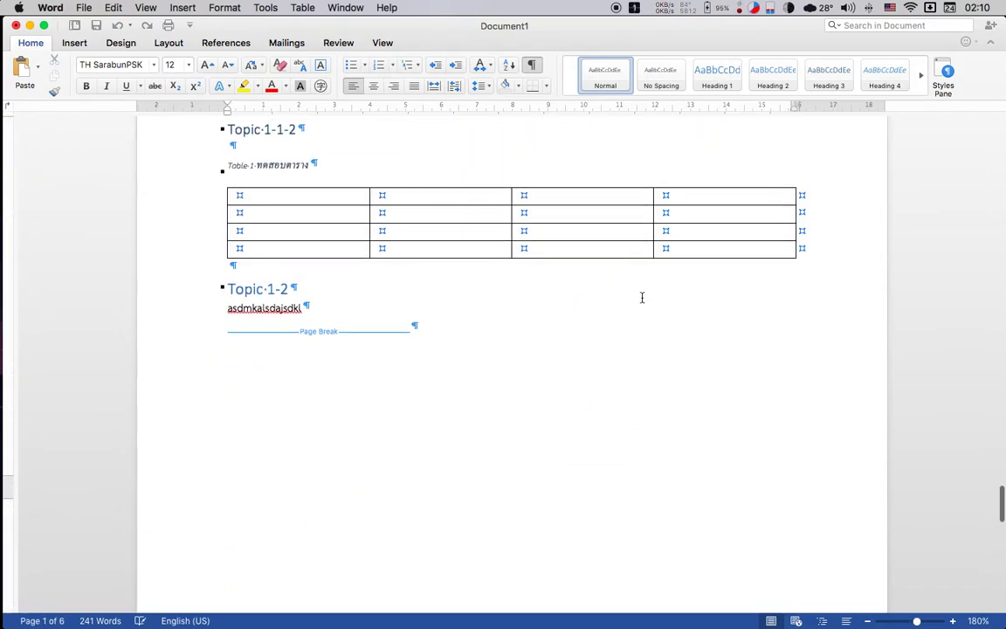
pyautogui.scroll(-5, 642, 298)
pyautogui.scroll(-5, 642, 298)
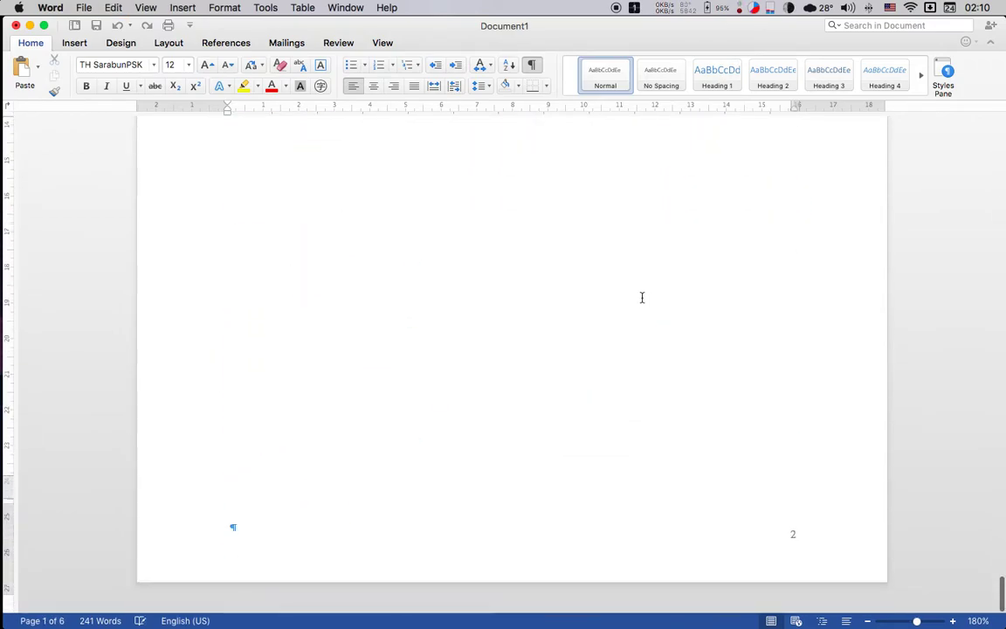
pyautogui.scroll(5, 642, 297)
pyautogui.scroll(1, 642, 298)
pyautogui.scroll(6, 642, 297)
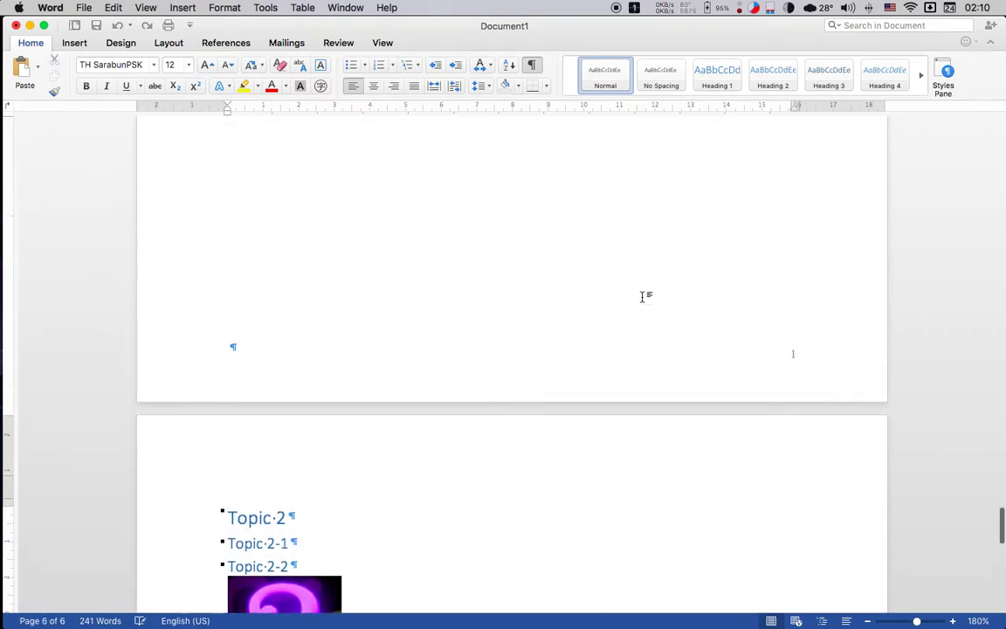
pyautogui.scroll(10, 642, 298)
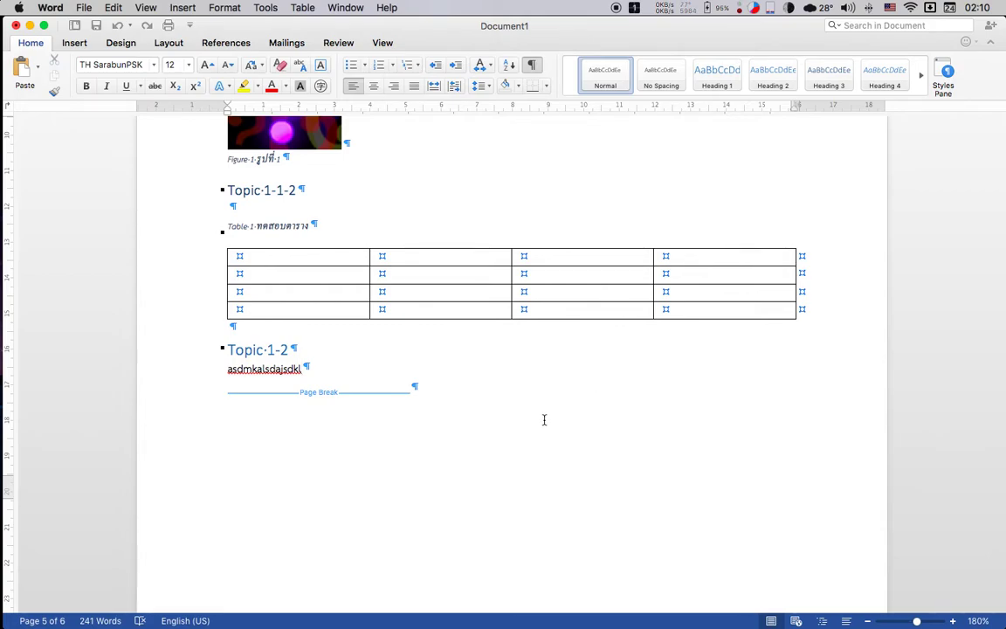
pyautogui.hotkey('shift', 'Up')
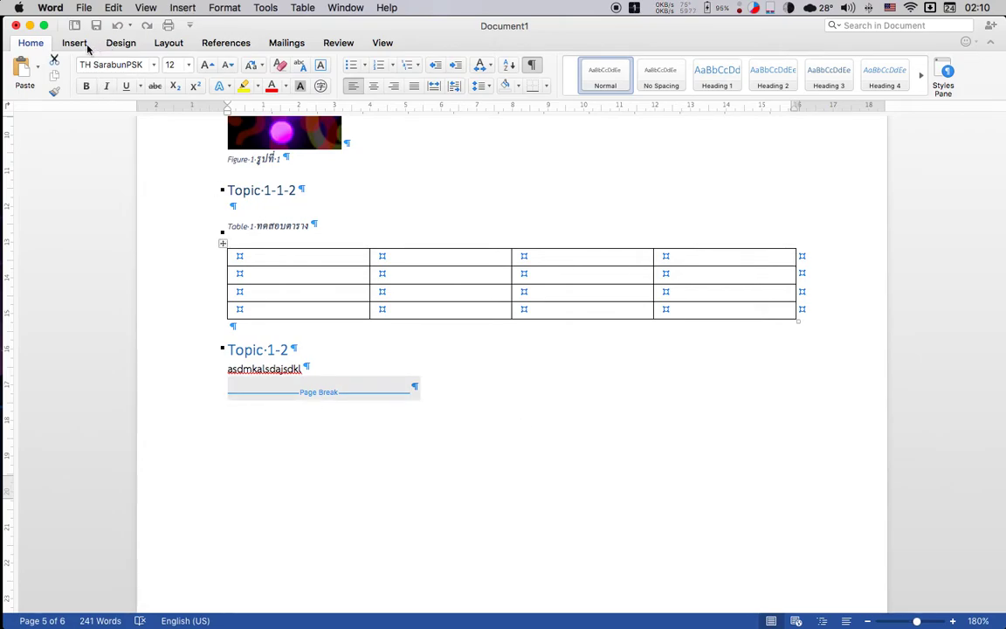
# Step: Delete the page break before Topic 2 and add an empty line above its heading
pyautogui.press('Delete')
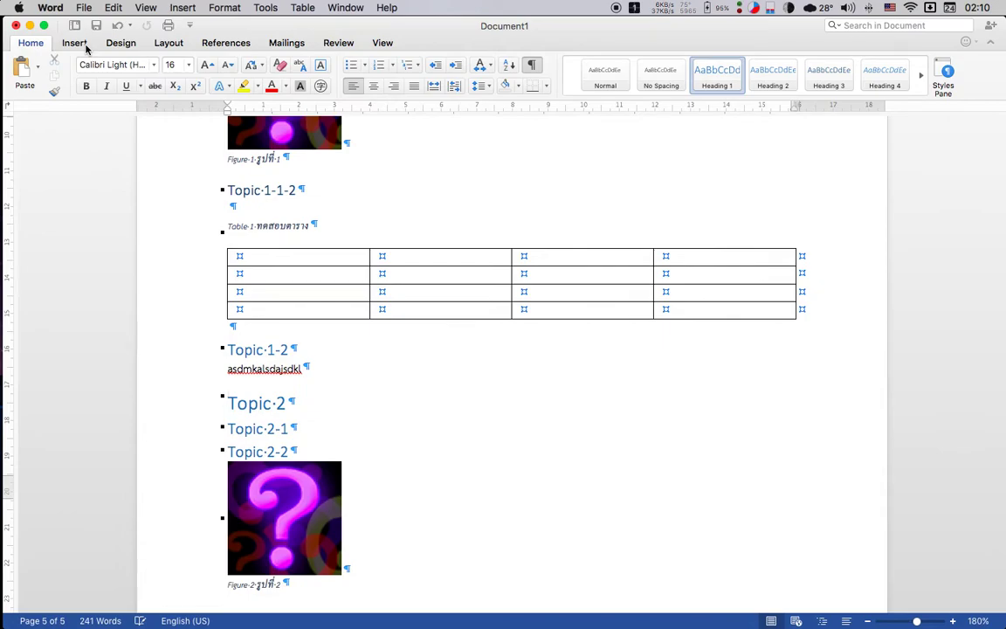
pyautogui.press('Return')
pyautogui.press('BackSpace')
pyautogui.press('Return')
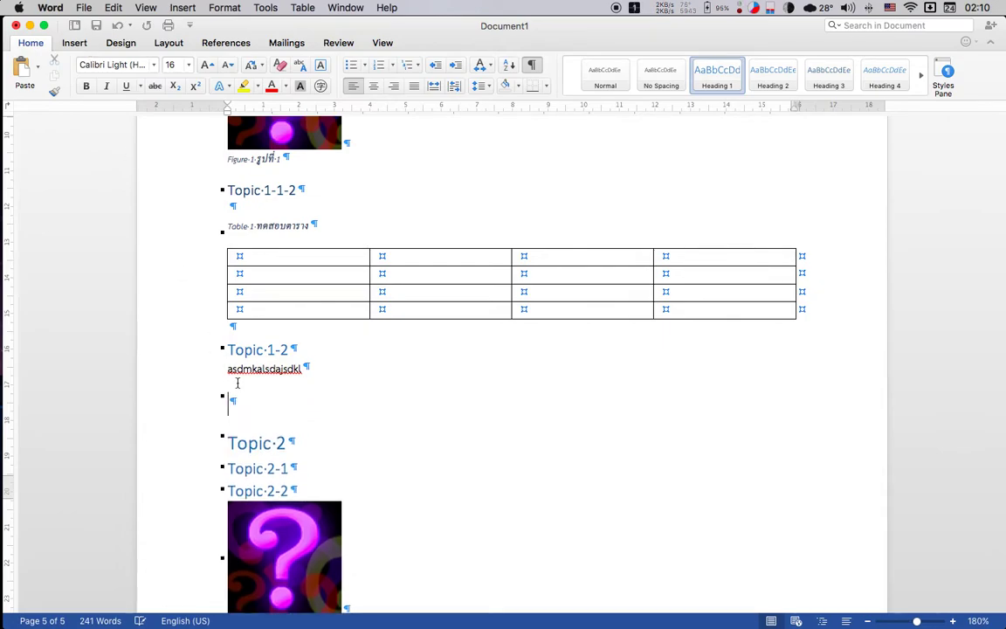
# Step: Insert a Next Page section break from the Layout Breaks menu
pyautogui.click(75, 45)
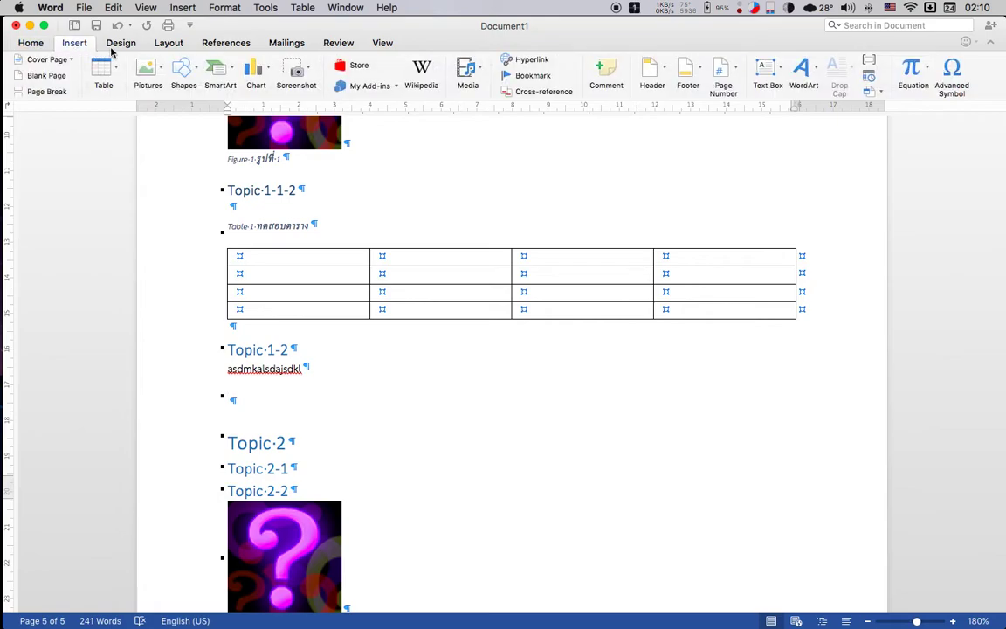
pyautogui.click(166, 44)
pyautogui.click(244, 64)
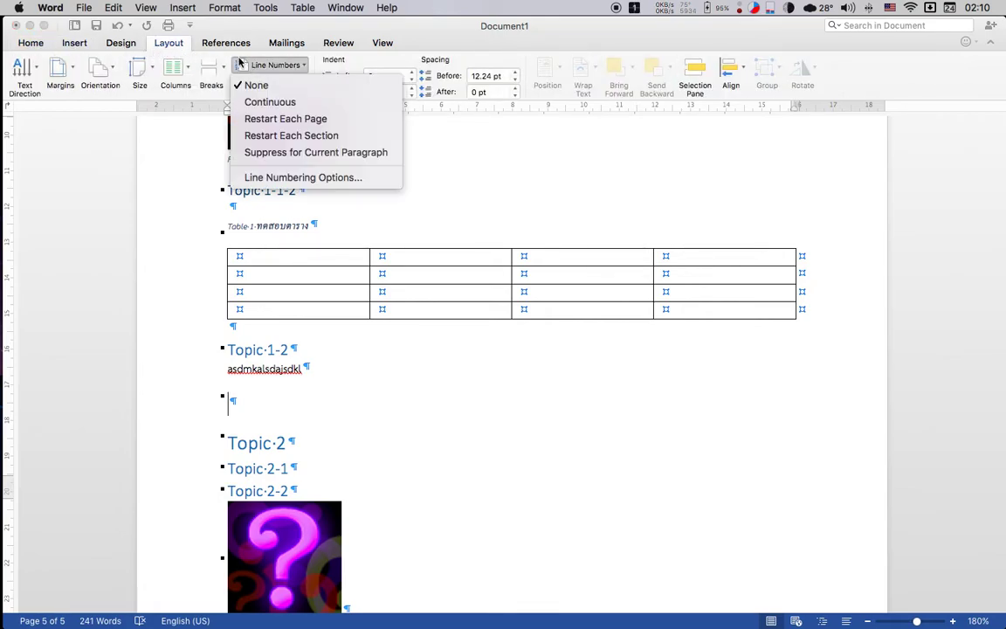
pyautogui.click(224, 56)
pyautogui.click(208, 66)
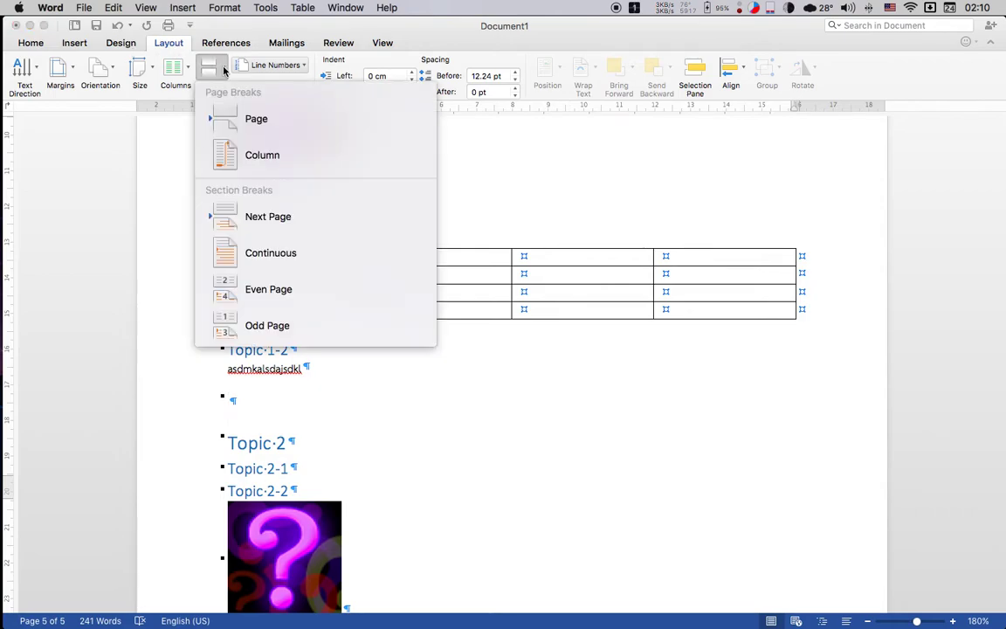
pyautogui.click(301, 229)
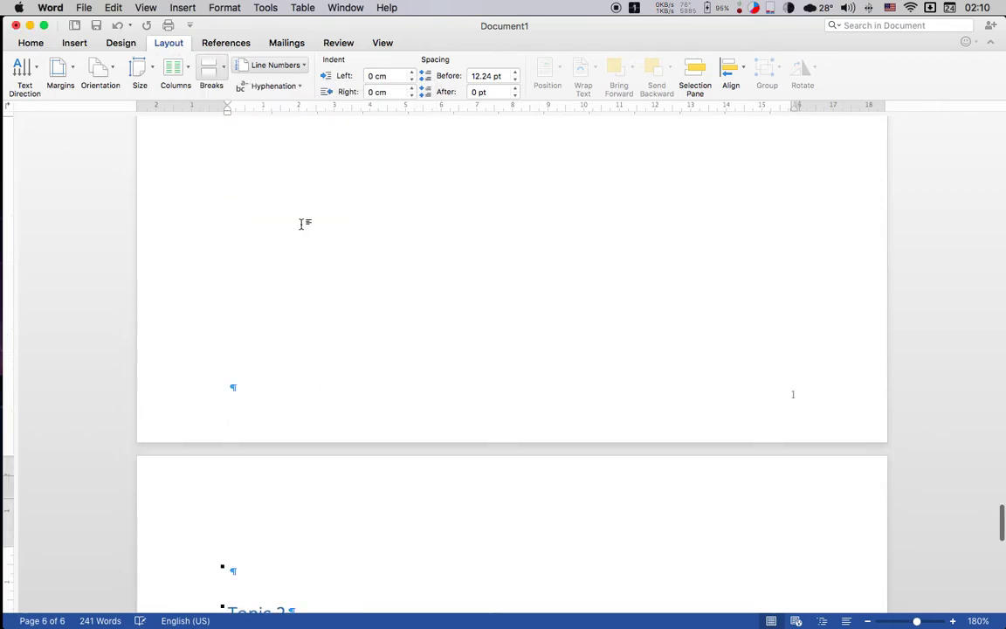
pyautogui.scroll(-5, 507, 426)
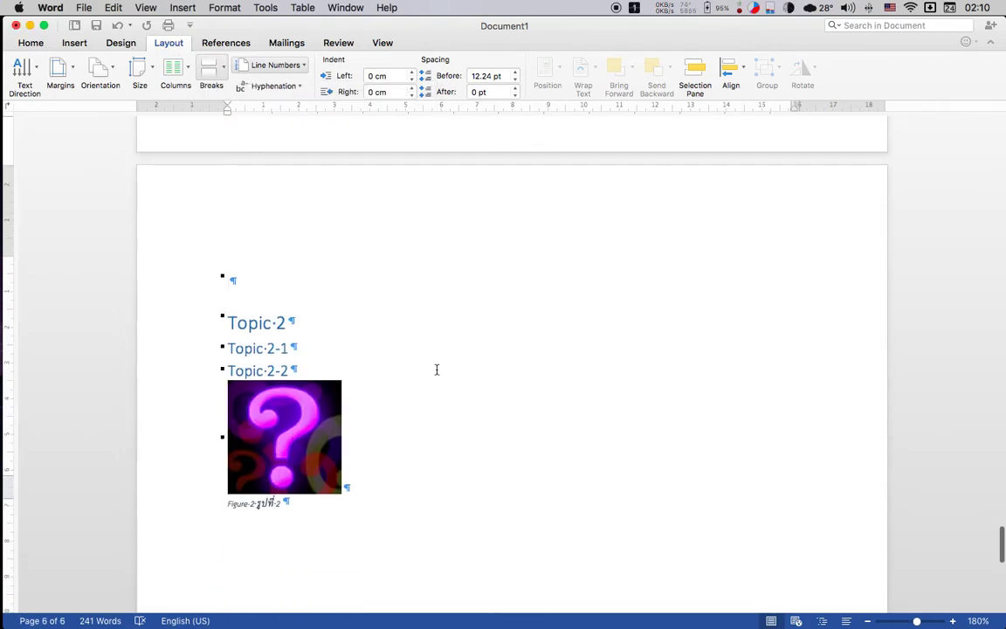
pyautogui.scroll(5, 436, 369)
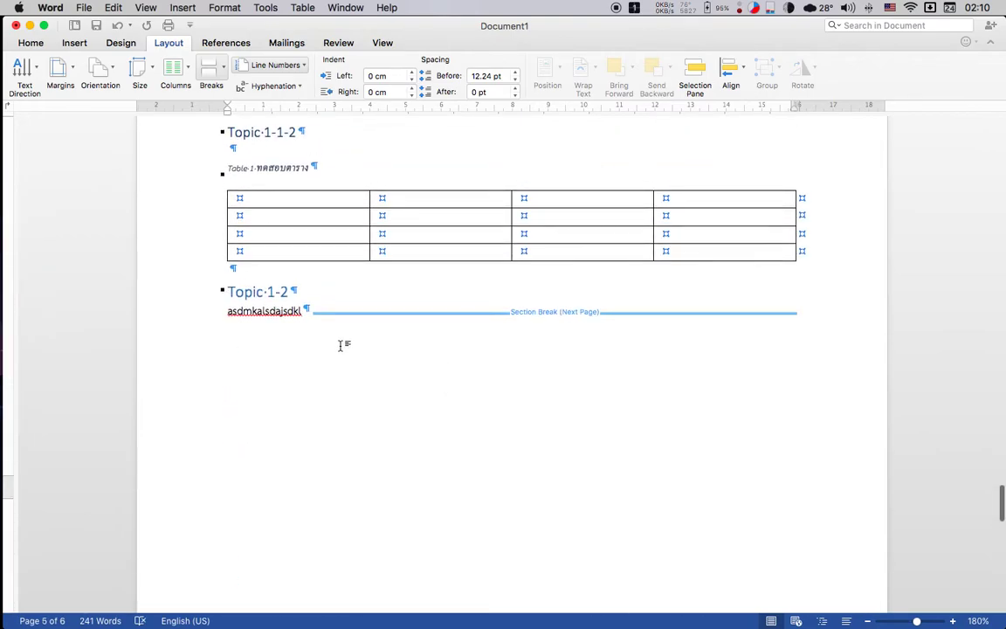
# Step: Add a Next Page section break after the Topic 1-2 text, with an empty paragraph before it
pyautogui.click(810, 324)
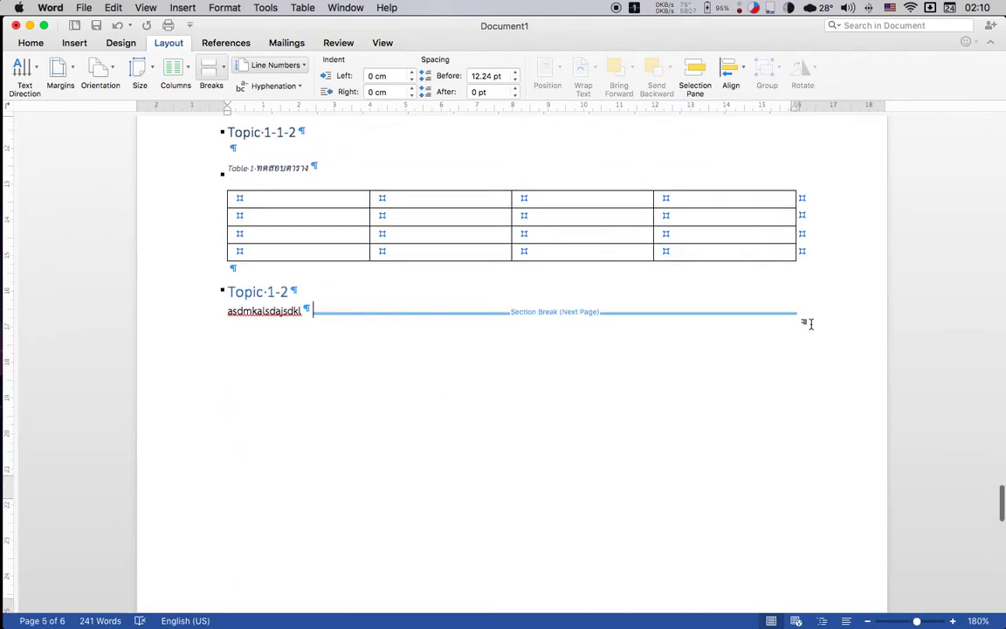
pyautogui.press('Return')
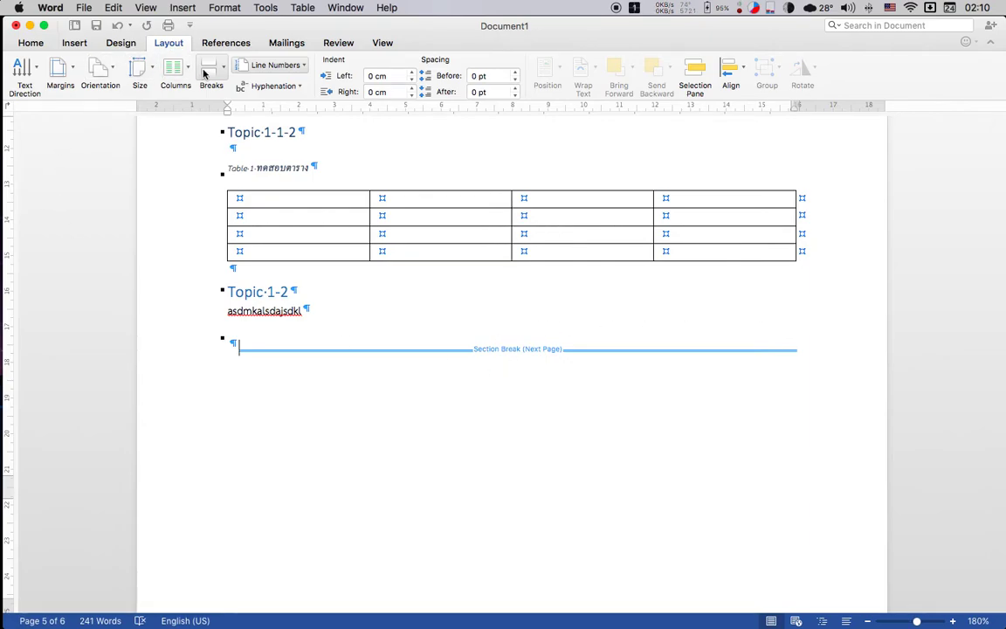
pyautogui.click(204, 74)
pyautogui.click(258, 224)
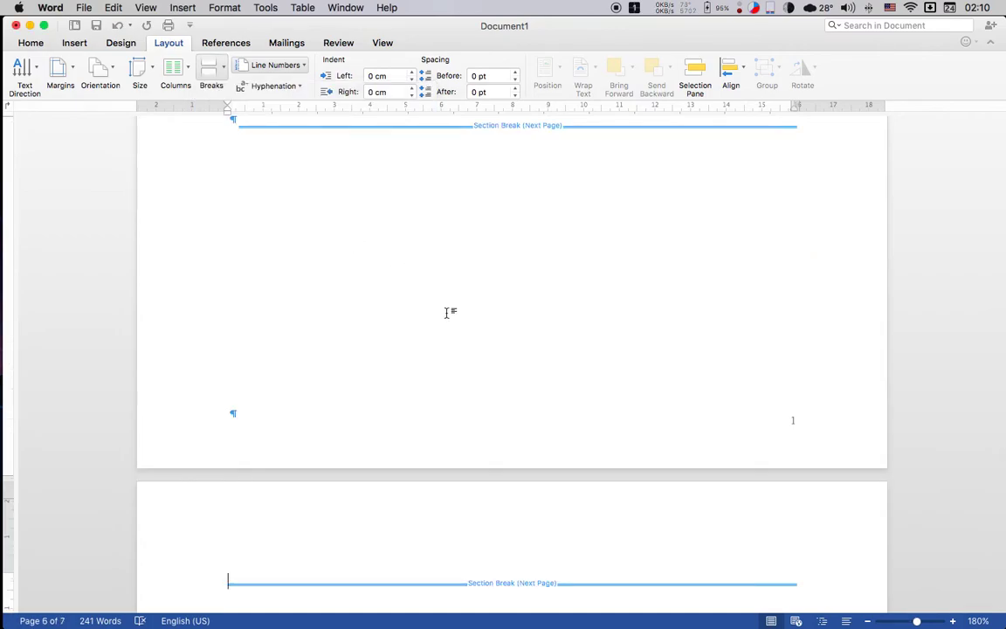
pyautogui.press('Return')
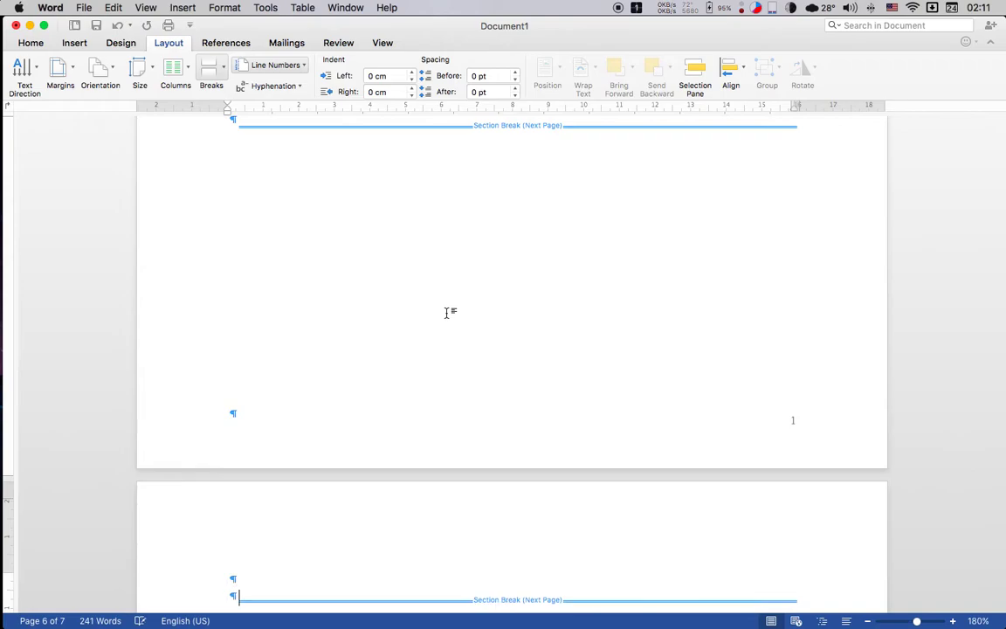
# Step: Try an extra page break to push content onto a new page, then undo it
pyautogui.scroll(-5, 450, 312)
pyautogui.scroll(-5, 450, 311)
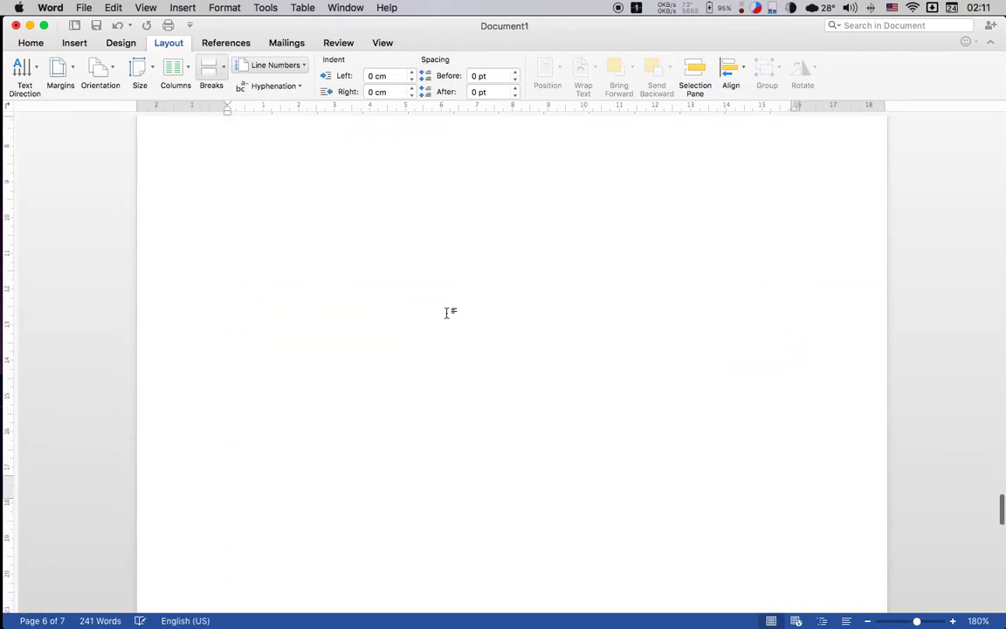
pyautogui.scroll(-5, 451, 318)
pyautogui.scroll(-5, 451, 318)
pyautogui.scroll(10, 450, 314)
pyautogui.scroll(3, 448, 311)
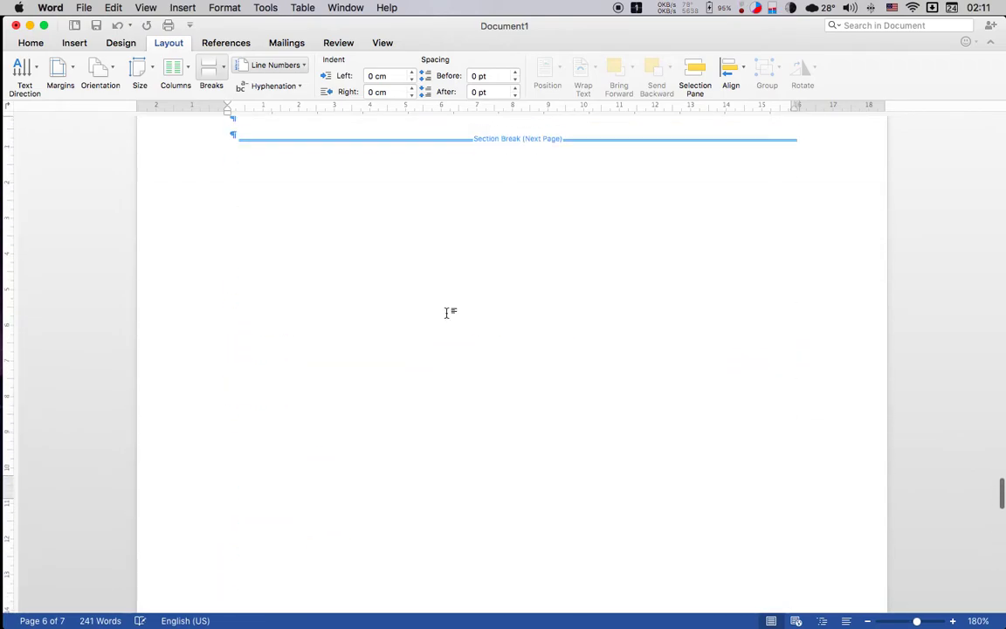
pyautogui.scroll(3, 448, 312)
pyautogui.scroll(-7, 448, 312)
pyautogui.scroll(-1, 449, 312)
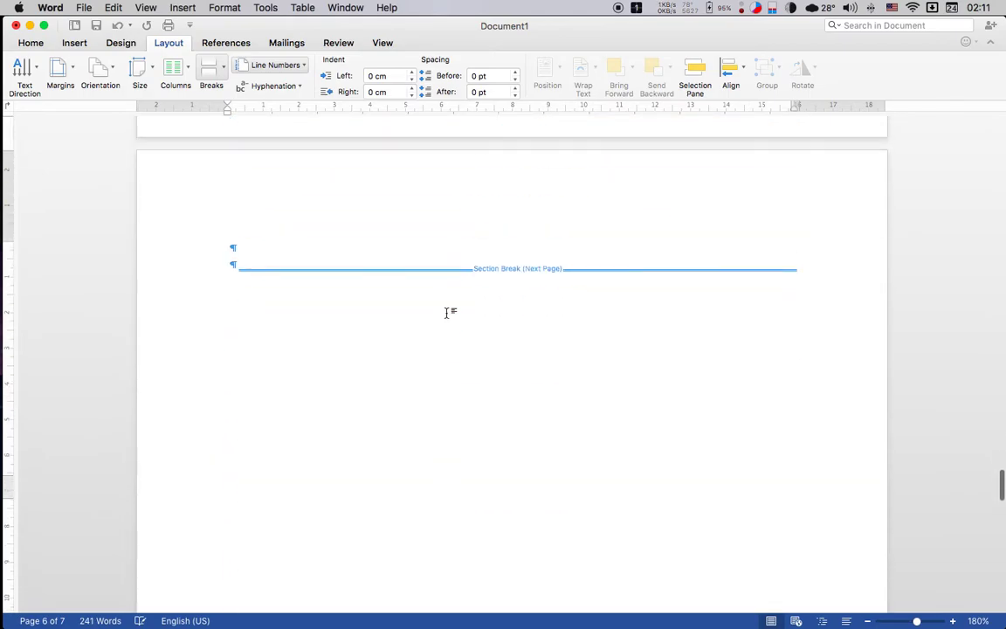
pyautogui.press('super+Return')
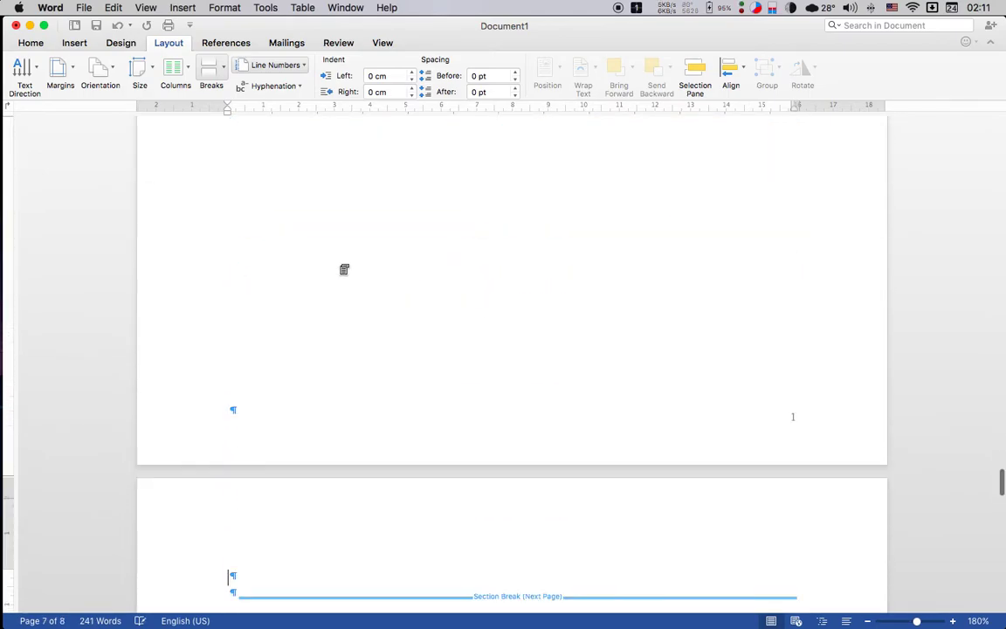
pyautogui.scroll(10, 341, 264)
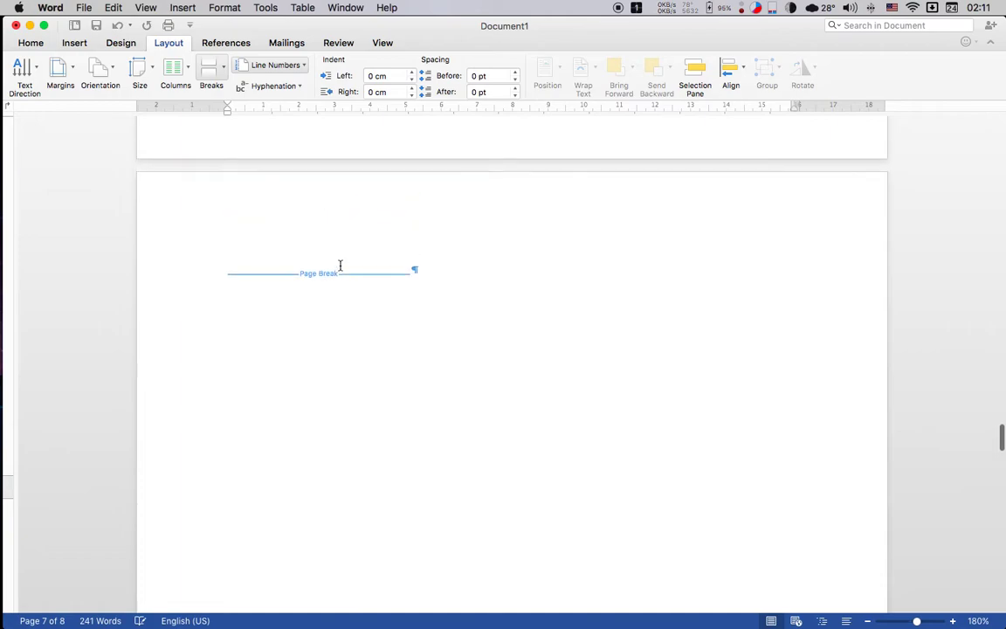
pyautogui.press('super+z')
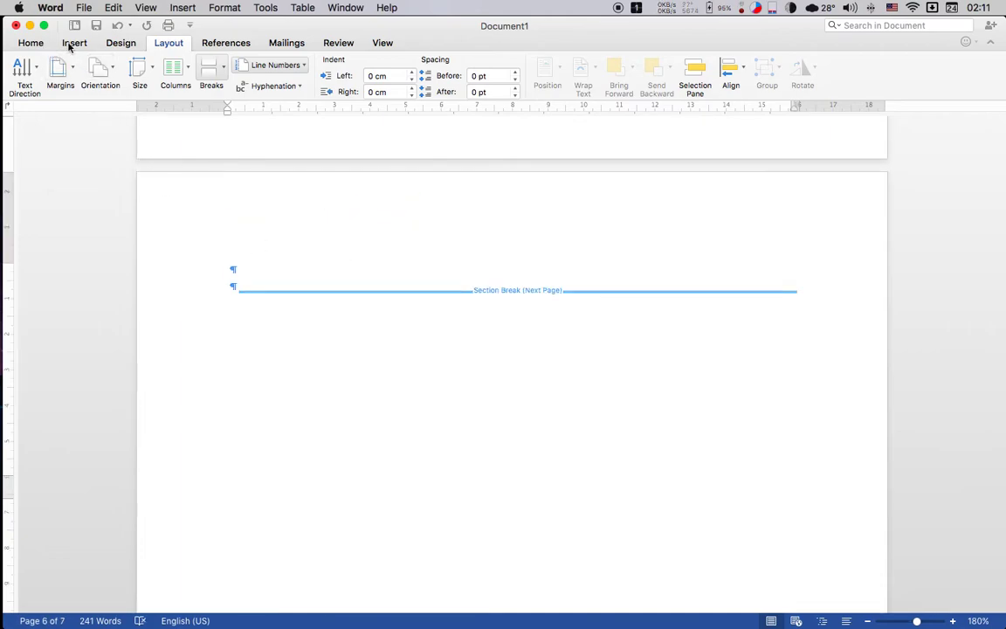
# Step: Set the new blank section's orientation to Landscape and check that Topic 2 remains portrait
pyautogui.click(111, 75)
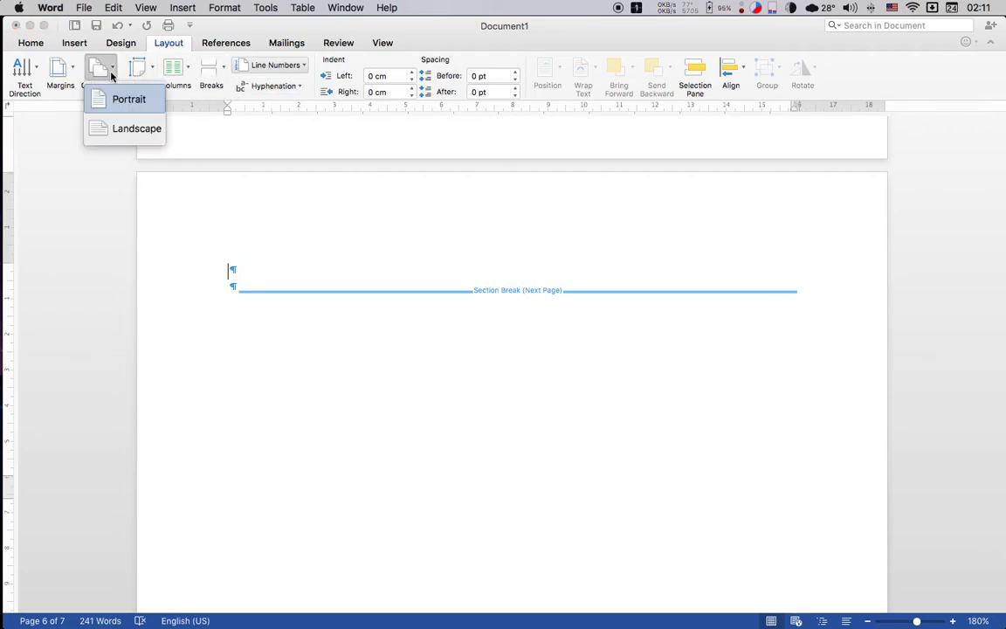
pyautogui.click(140, 129)
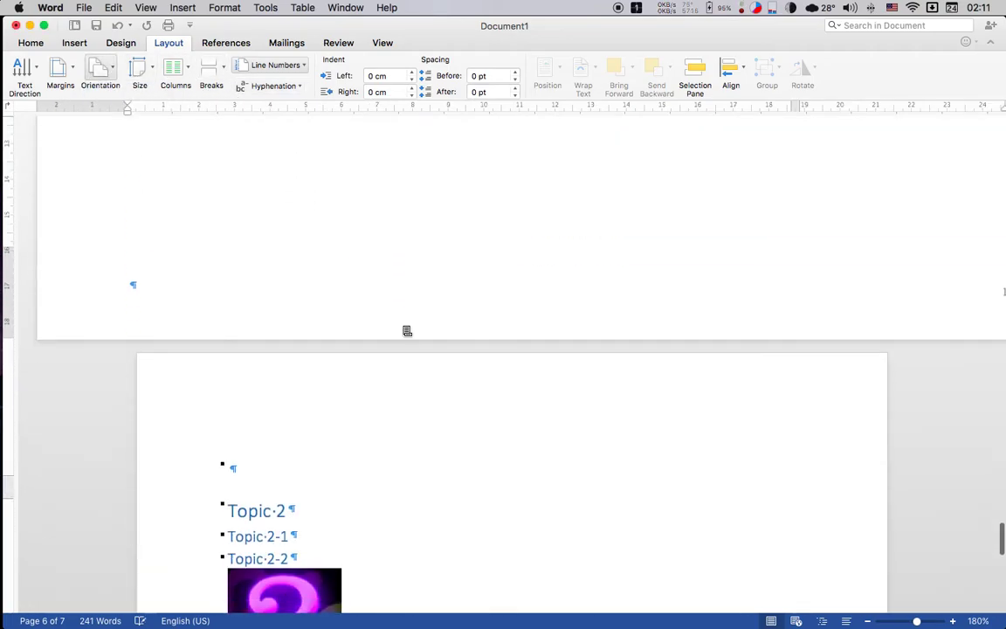
pyautogui.scroll(-2, 407, 330)
pyautogui.scroll(10, 404, 327)
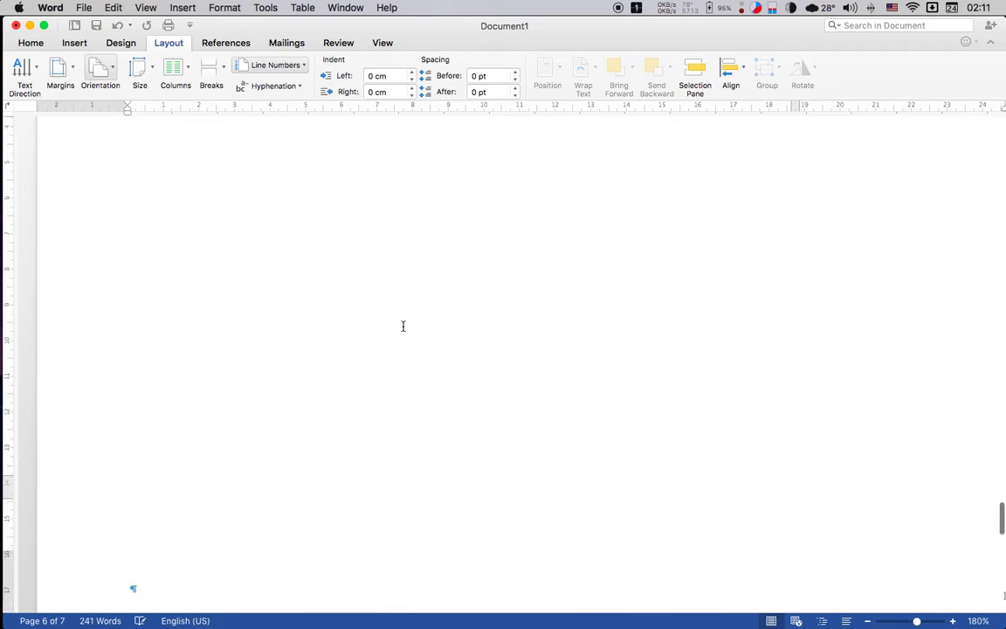
pyautogui.scroll(-5, 403, 325)
pyautogui.scroll(4, 374, 389)
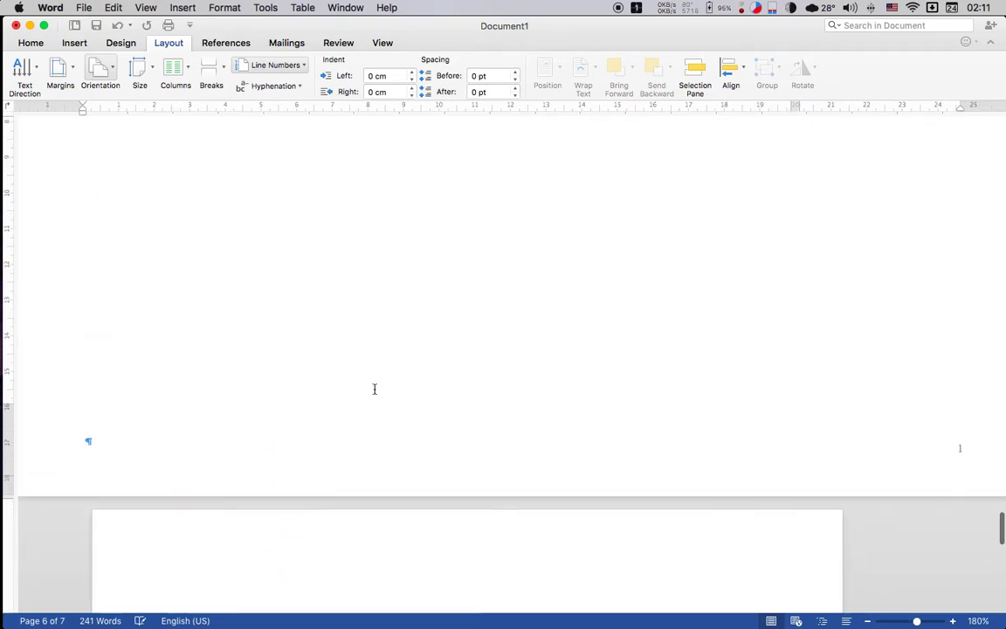
pyautogui.scroll(1, 374, 388)
pyautogui.scroll(8, 374, 388)
pyautogui.scroll(4, 374, 389)
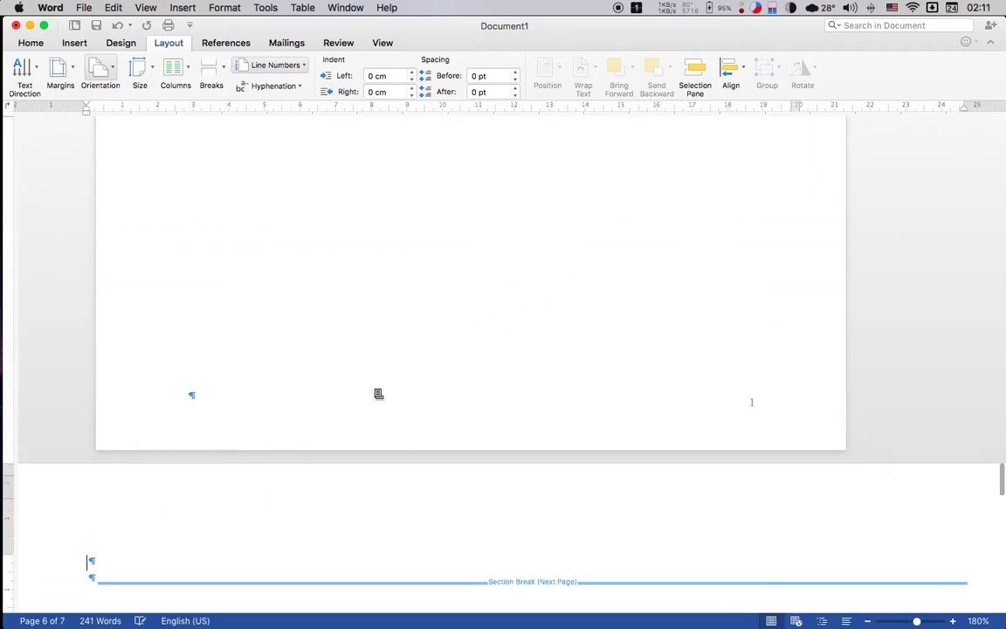
pyautogui.scroll(-5, 378, 394)
pyautogui.scroll(-5, 378, 394)
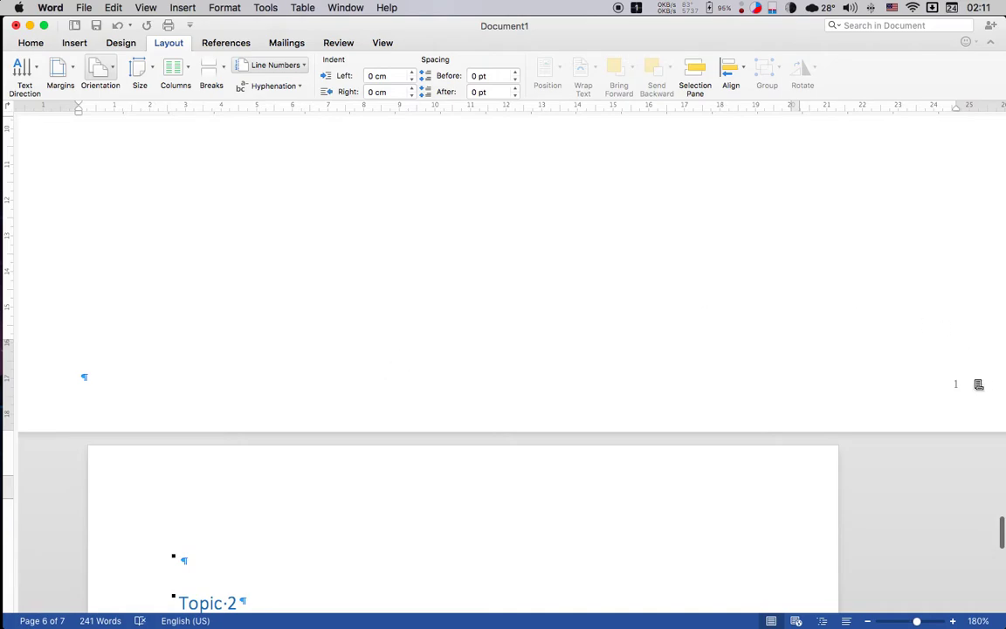
# Step: Open the footer and select the page number, nudging its frame slightly
pyautogui.doubleClick(978, 384)
pyautogui.click(955, 384)
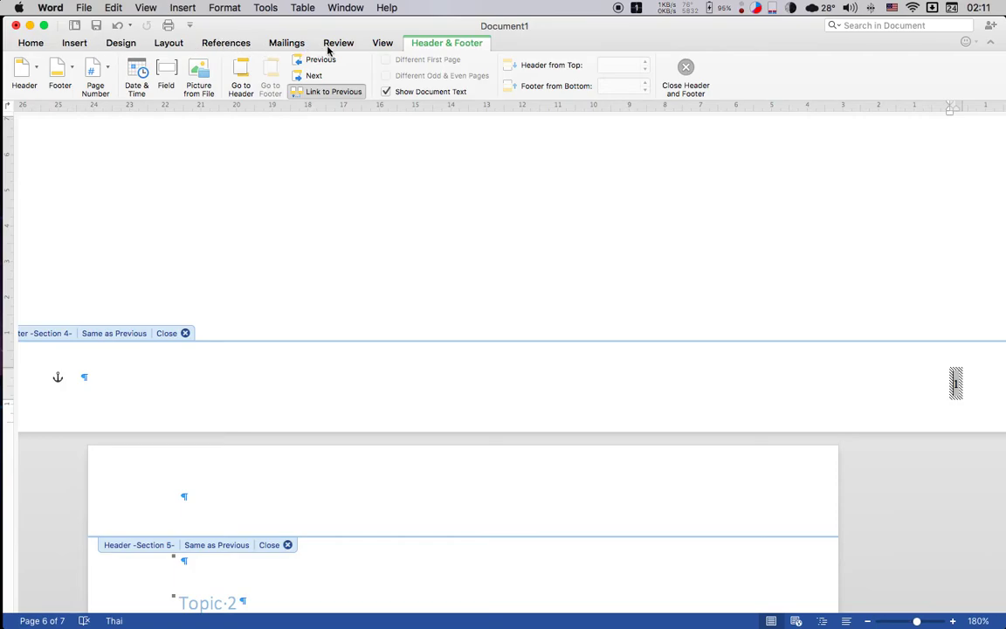
pyautogui.click(356, 49)
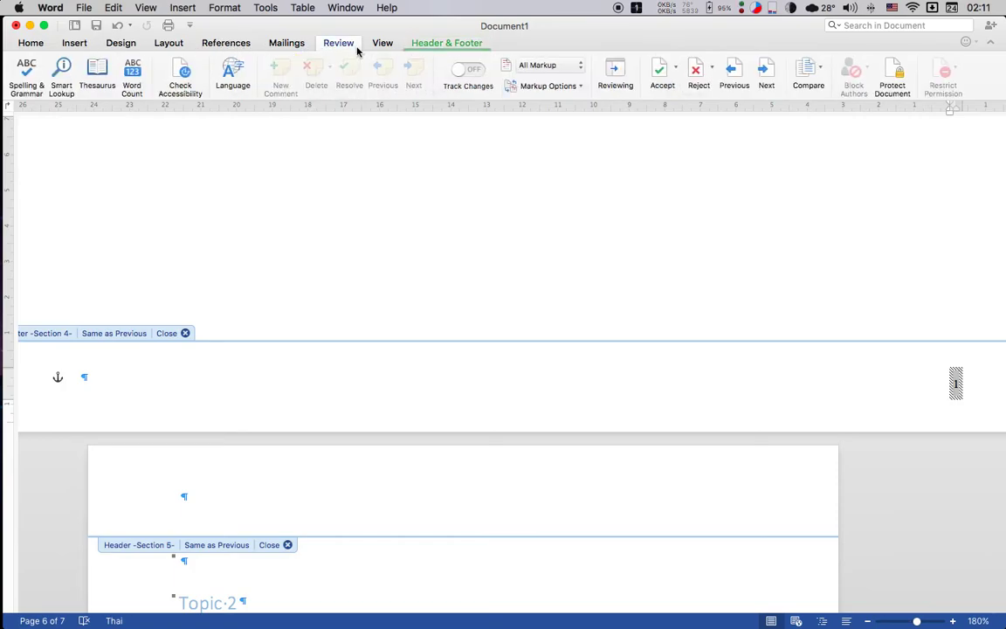
pyautogui.click(274, 44)
pyautogui.click(225, 43)
pyautogui.click(174, 43)
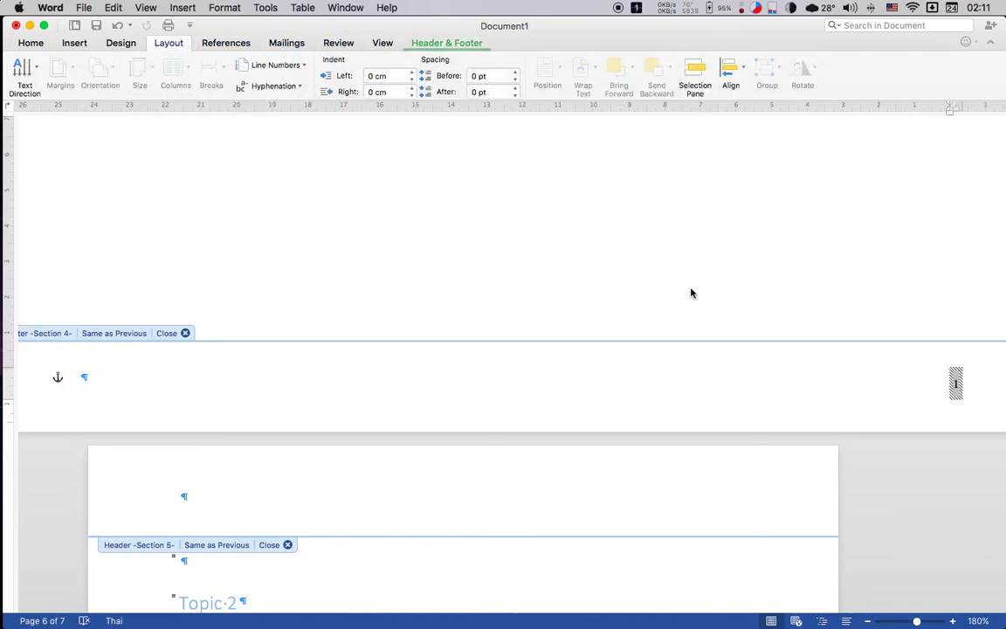
pyautogui.click(121, 45)
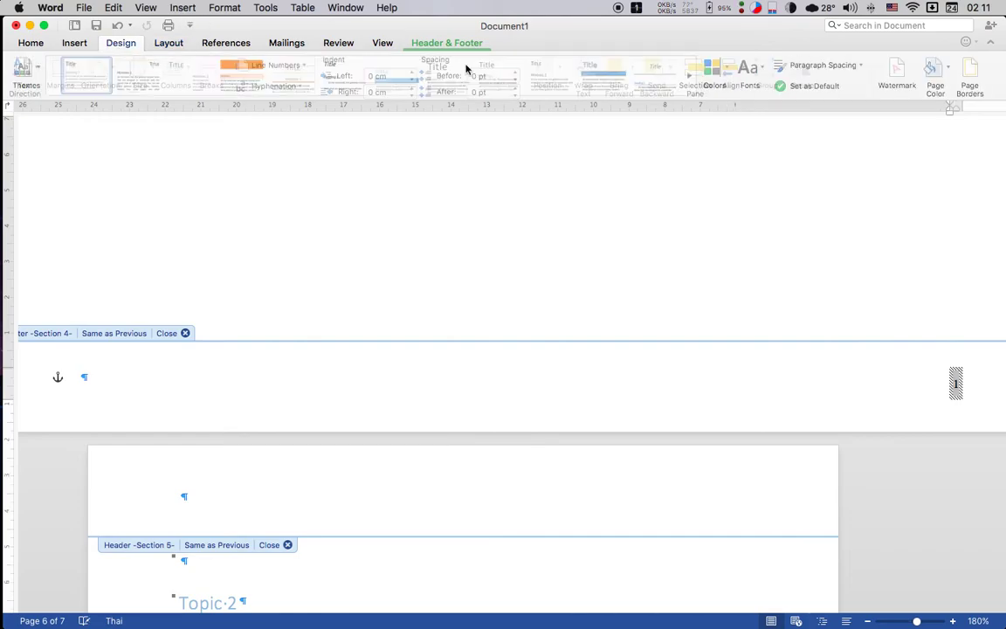
pyautogui.moveTo(965, 385); pyautogui.dragTo(961, 387)
pyautogui.rightClick(959, 386)
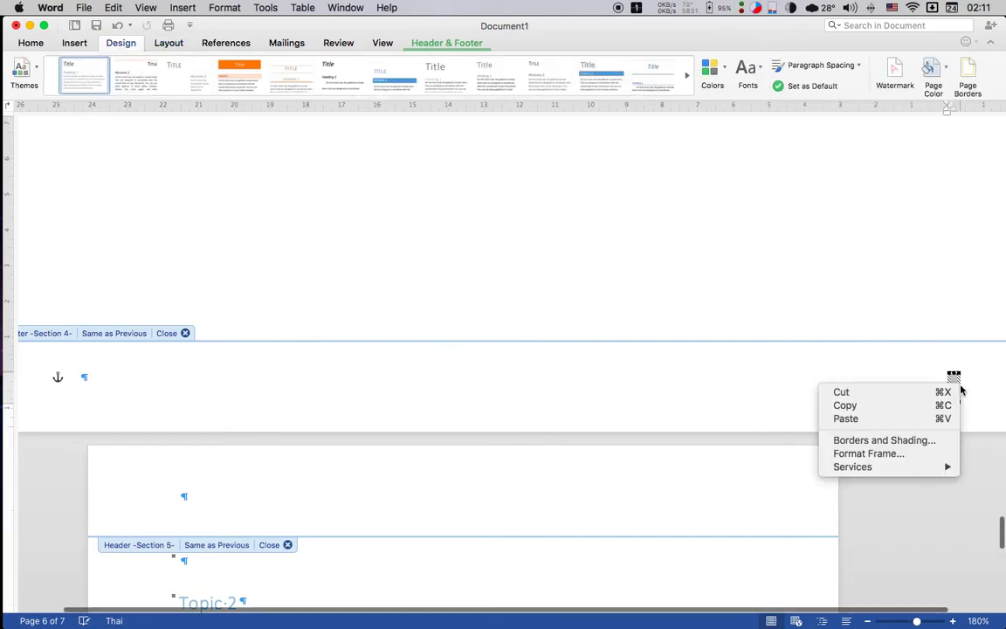
pyautogui.click(955, 377)
# Step: Format the page numbers as 1, 2, 3, continuing from the previous section
pyautogui.click(424, 43)
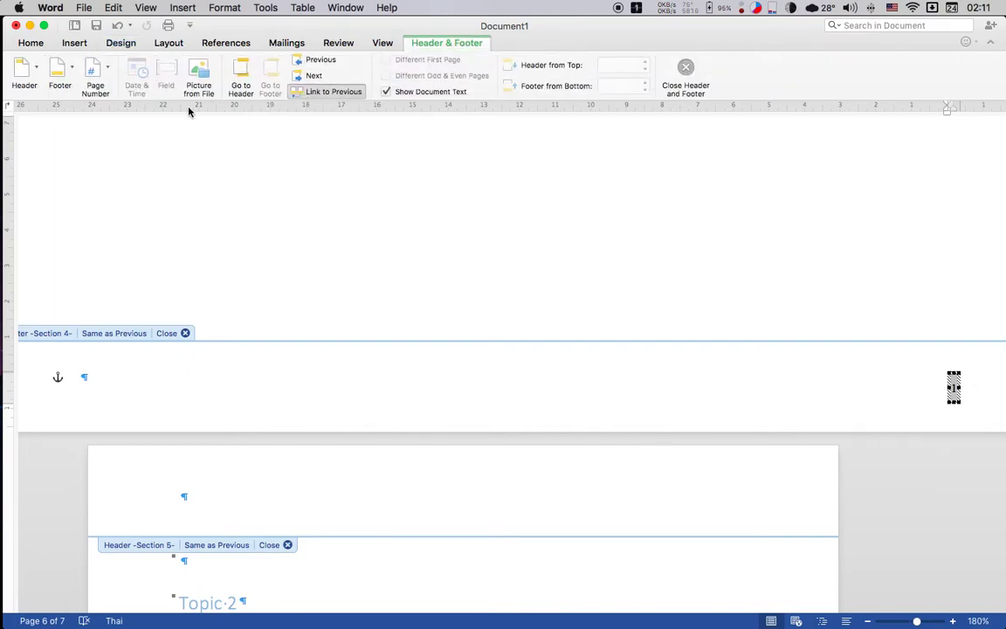
pyautogui.click(95, 73)
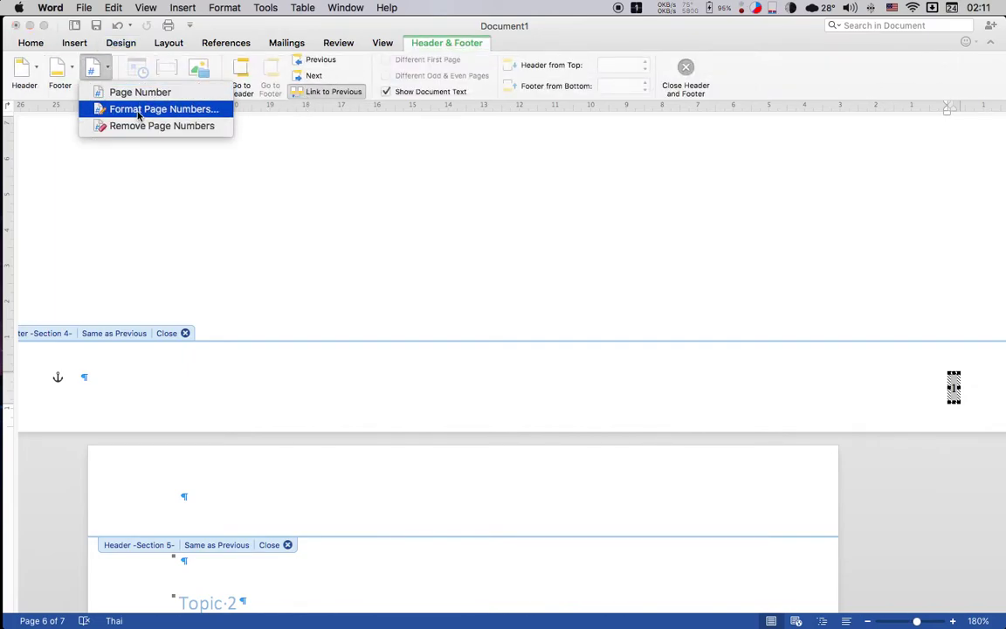
pyautogui.click(138, 108)
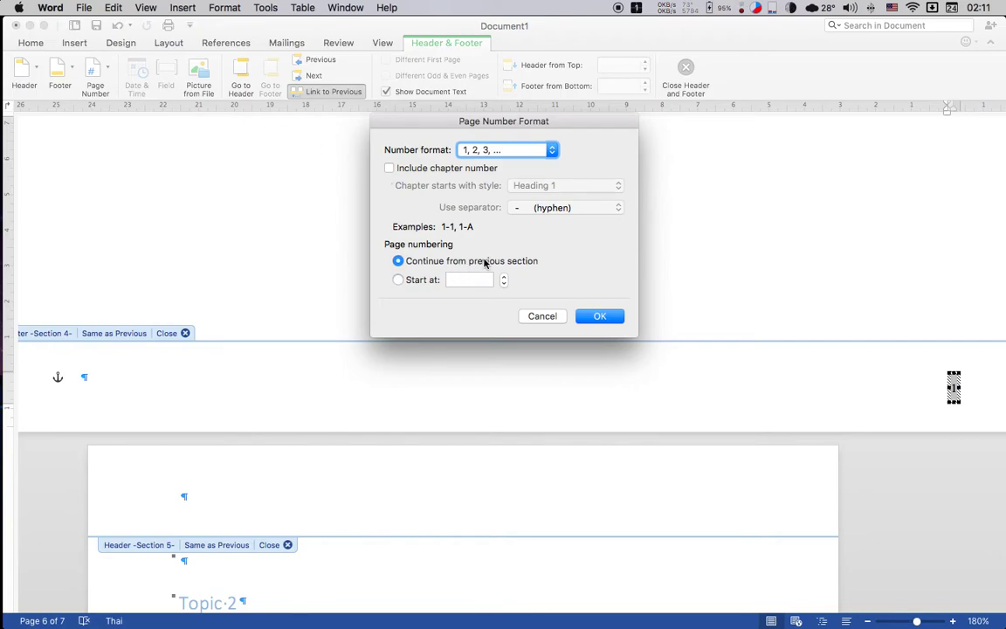
pyautogui.click(611, 316)
# Step: Insert a right-aligned page number in the last section's footer
pyautogui.scroll(5, 836, 375)
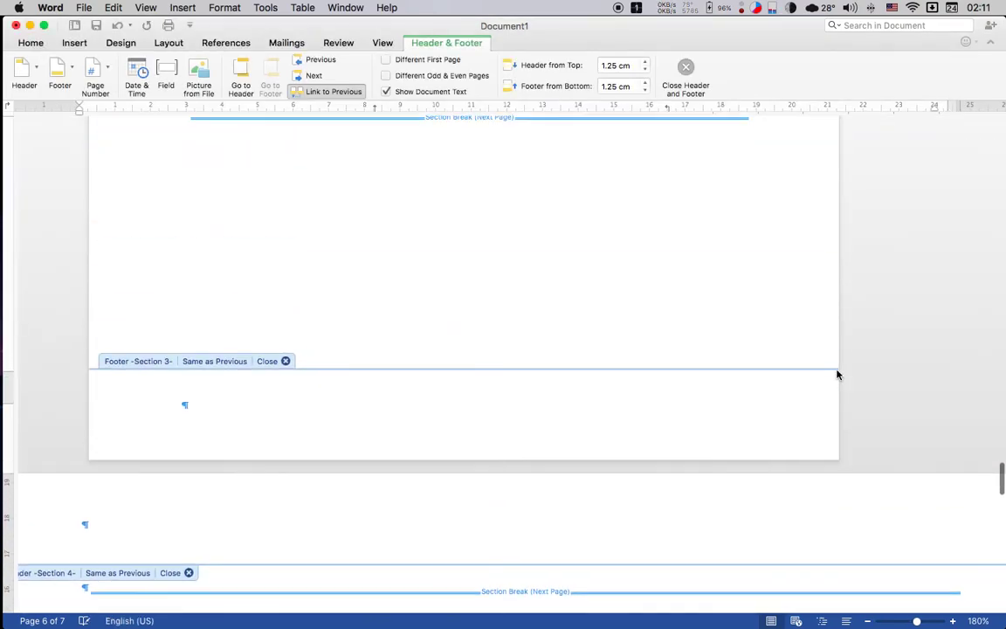
pyautogui.scroll(2, 602, 396)
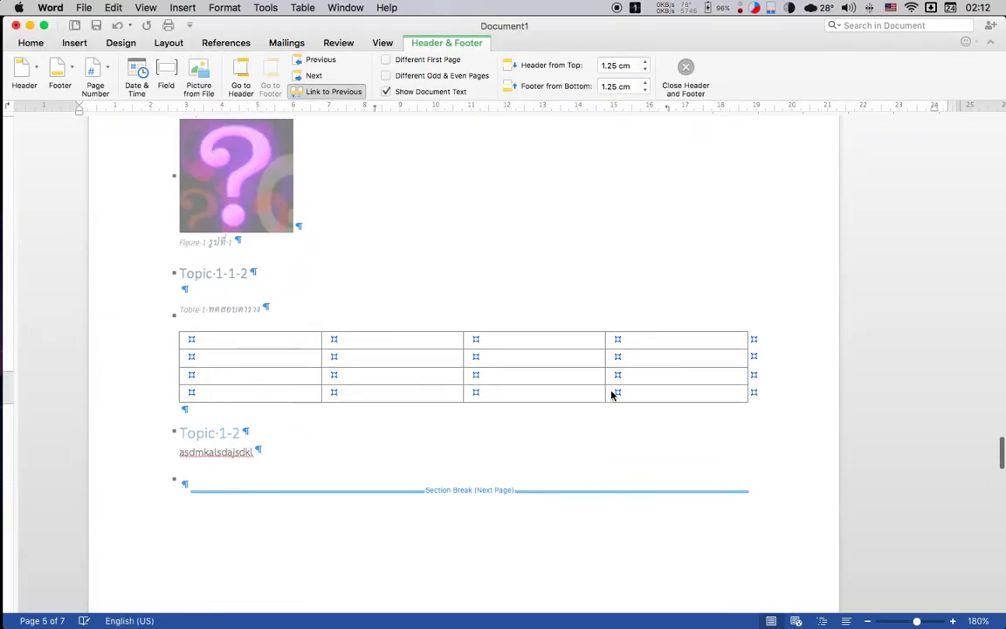
pyautogui.scroll(5, 612, 396)
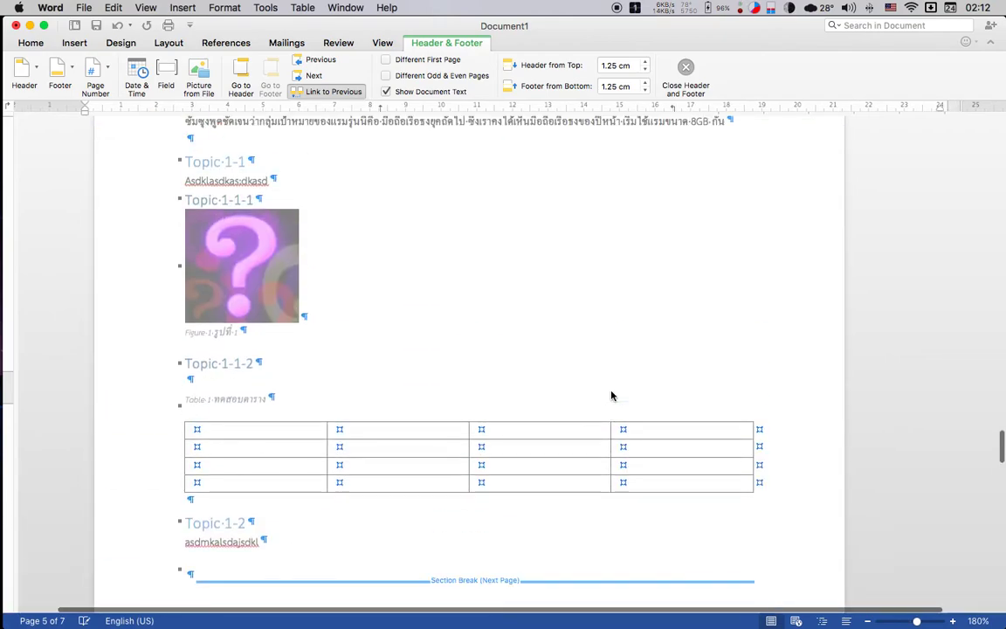
pyautogui.scroll(3, 611, 396)
pyautogui.scroll(3, 612, 396)
pyautogui.scroll(5, 611, 395)
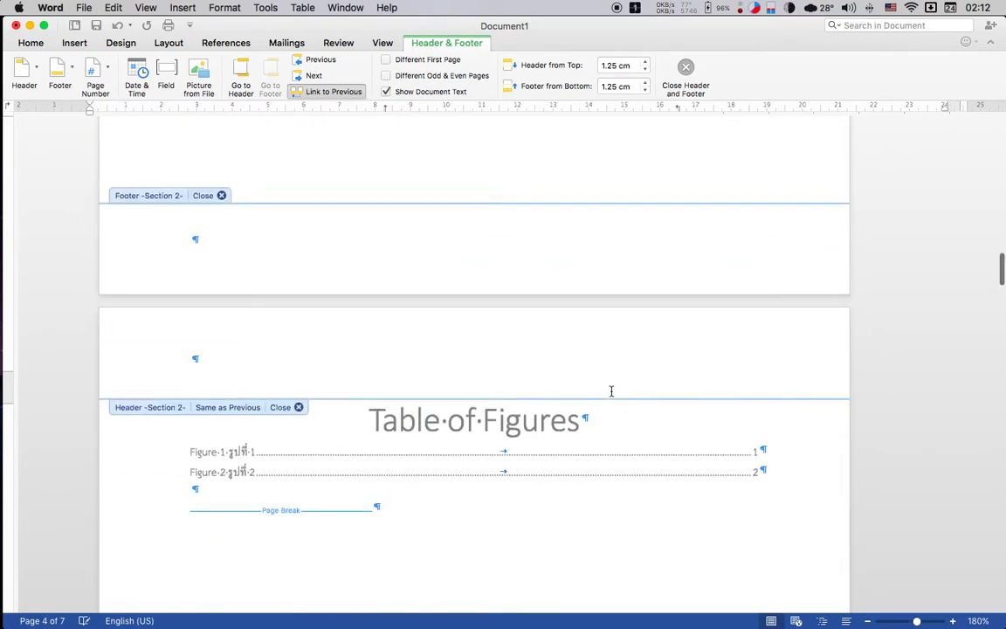
pyautogui.scroll(5, 612, 396)
pyautogui.scroll(3, 611, 396)
pyautogui.scroll(-3, 611, 395)
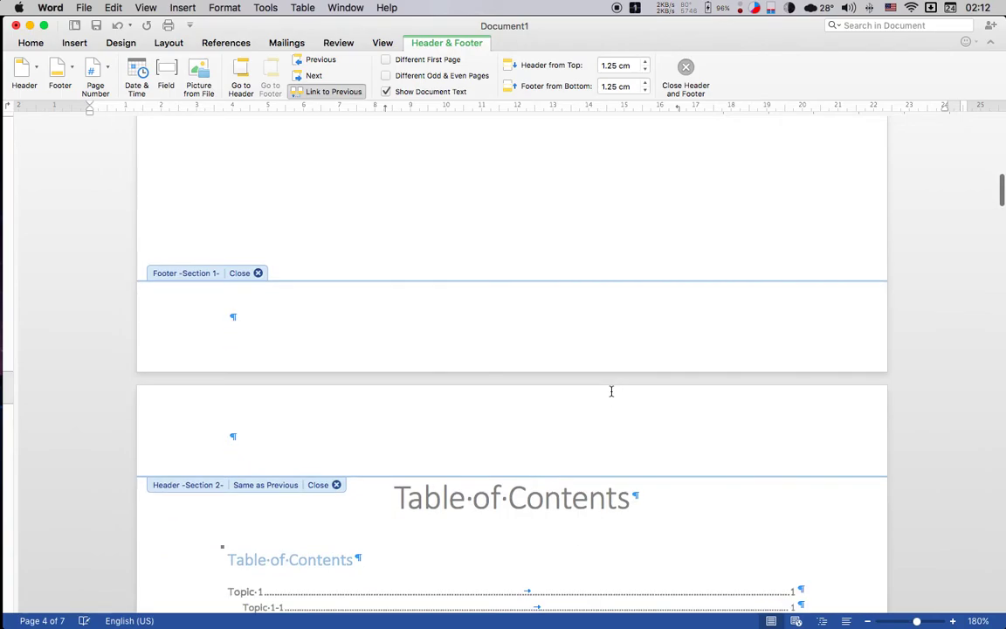
pyautogui.scroll(-5, 611, 395)
pyautogui.scroll(-3, 611, 396)
pyautogui.scroll(-10, 611, 395)
pyautogui.scroll(-2, 611, 396)
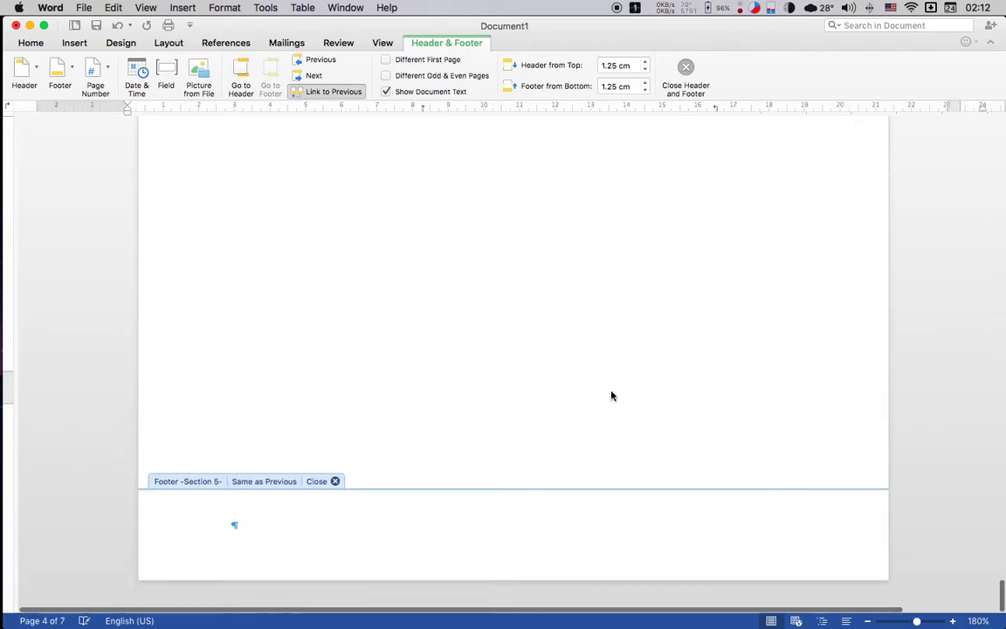
pyautogui.scroll(-5, 611, 396)
pyautogui.press('Up')
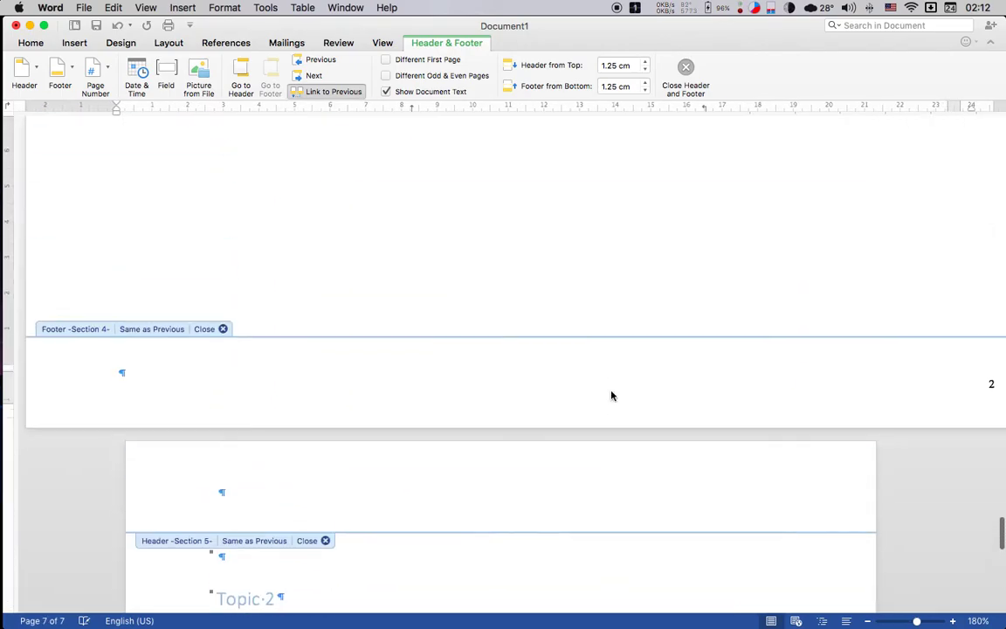
pyautogui.click(740, 550)
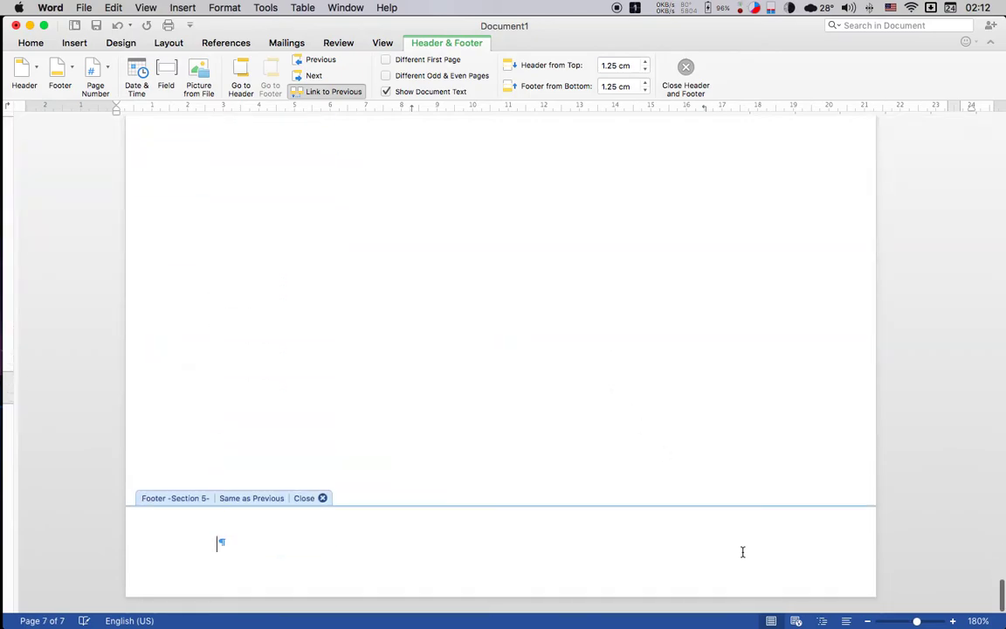
pyautogui.click(96, 76)
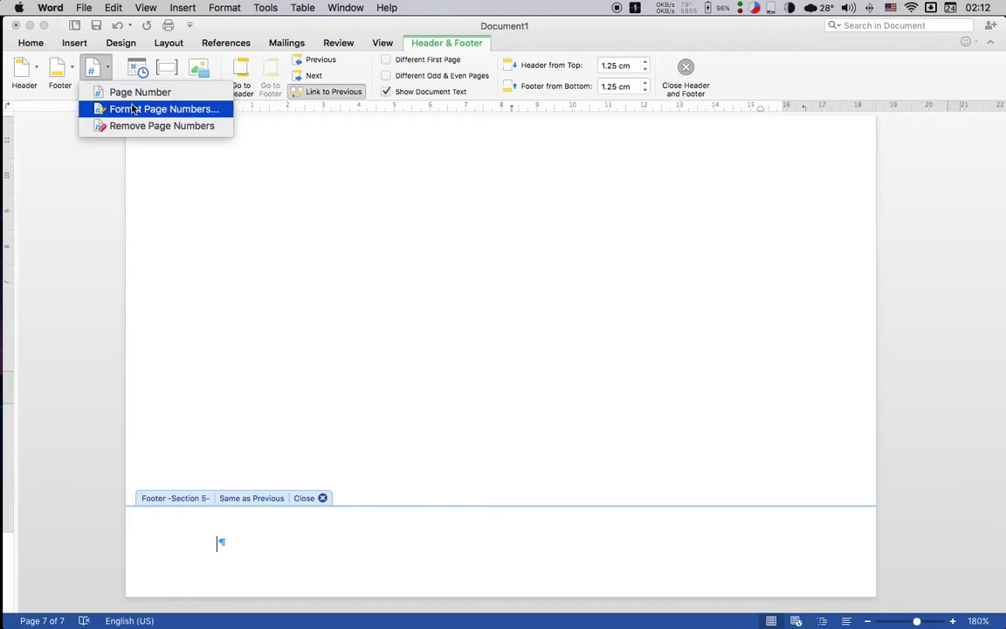
pyautogui.click(133, 92)
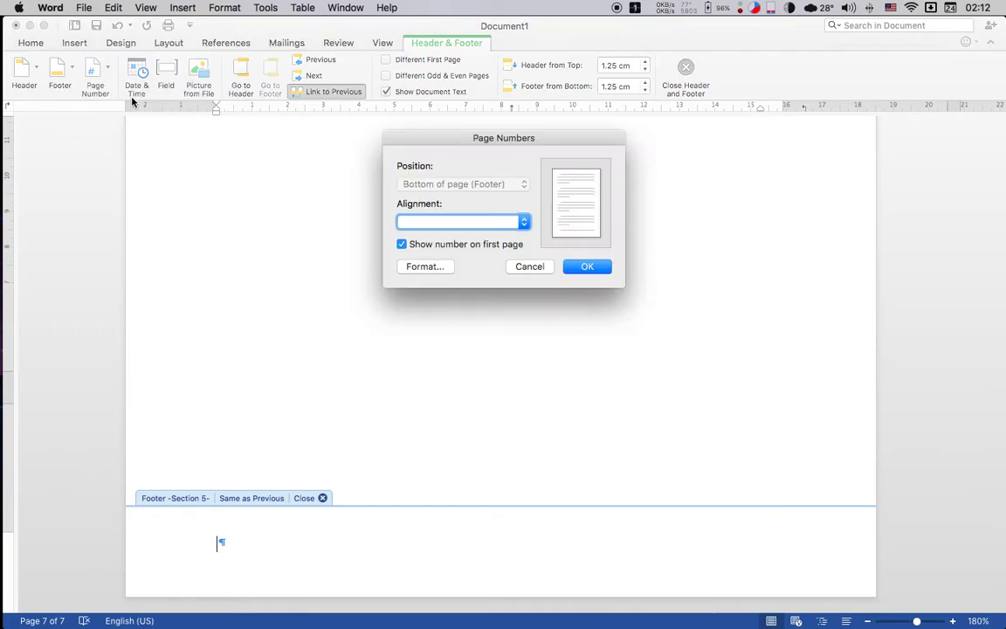
pyautogui.click(450, 221)
pyautogui.click(454, 247)
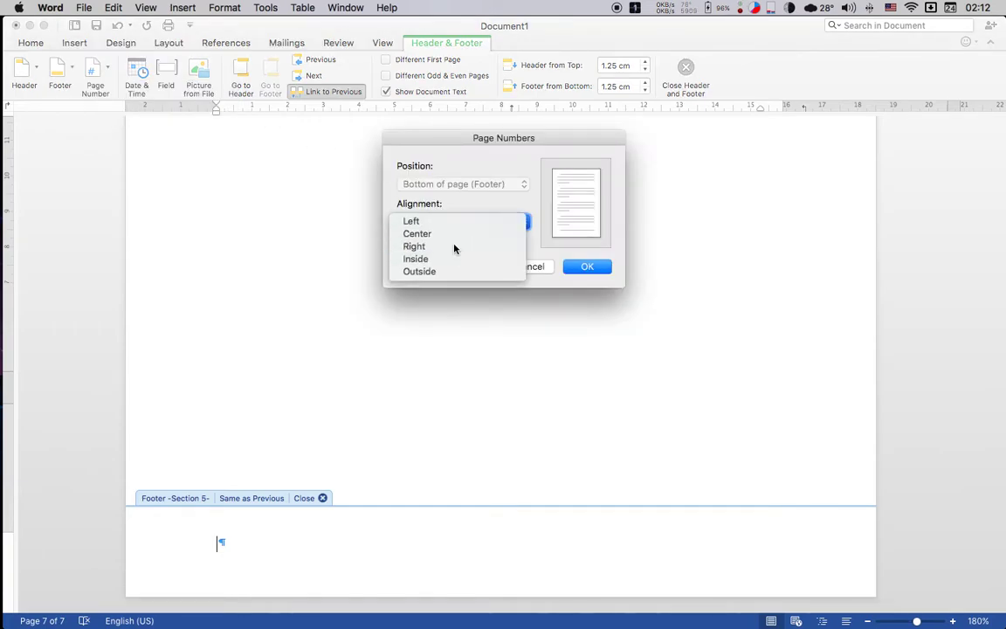
pyautogui.click(594, 266)
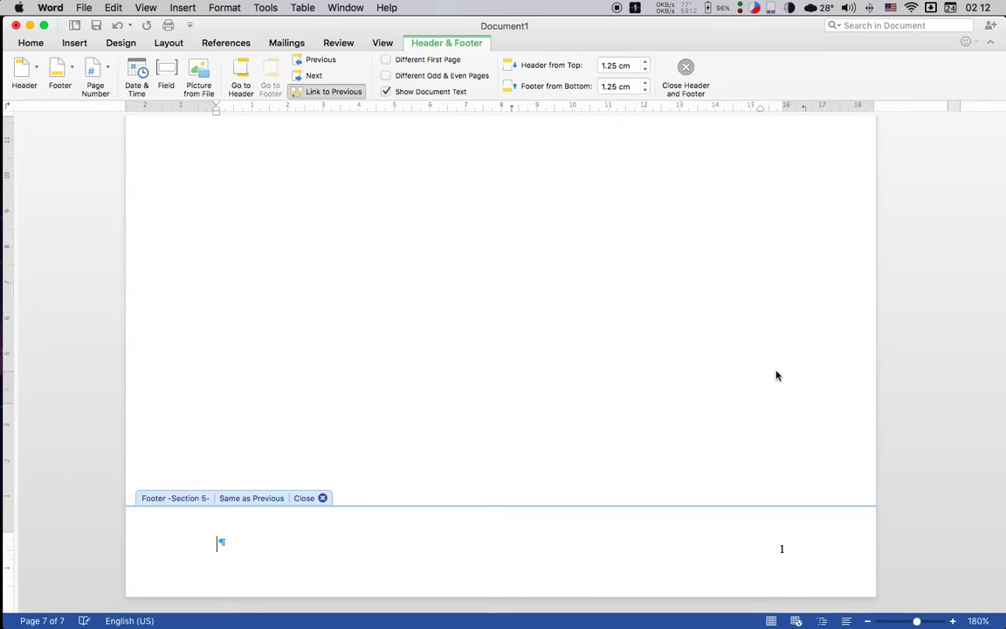
# Step: Set the Section 5 page numbers to continue from the previous section
pyautogui.click(781, 548)
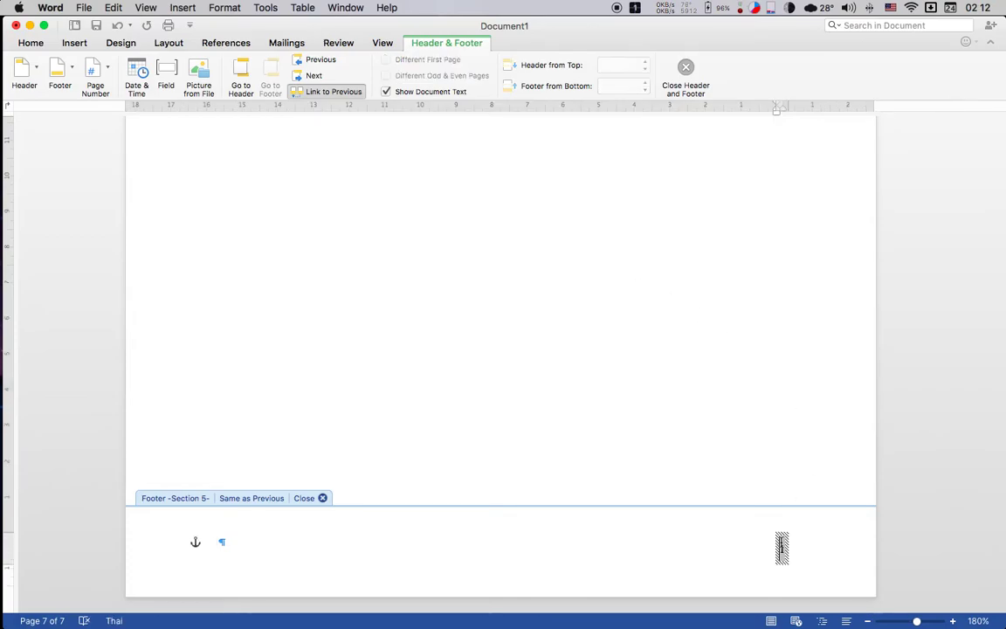
pyautogui.click(93, 77)
pyautogui.click(157, 107)
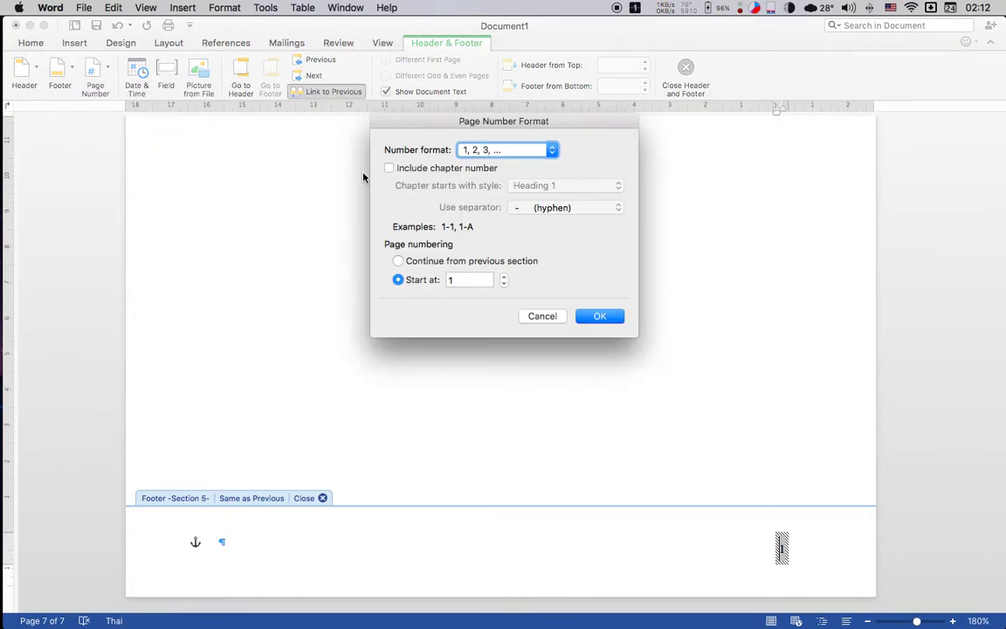
pyautogui.click(456, 261)
pyautogui.click(598, 316)
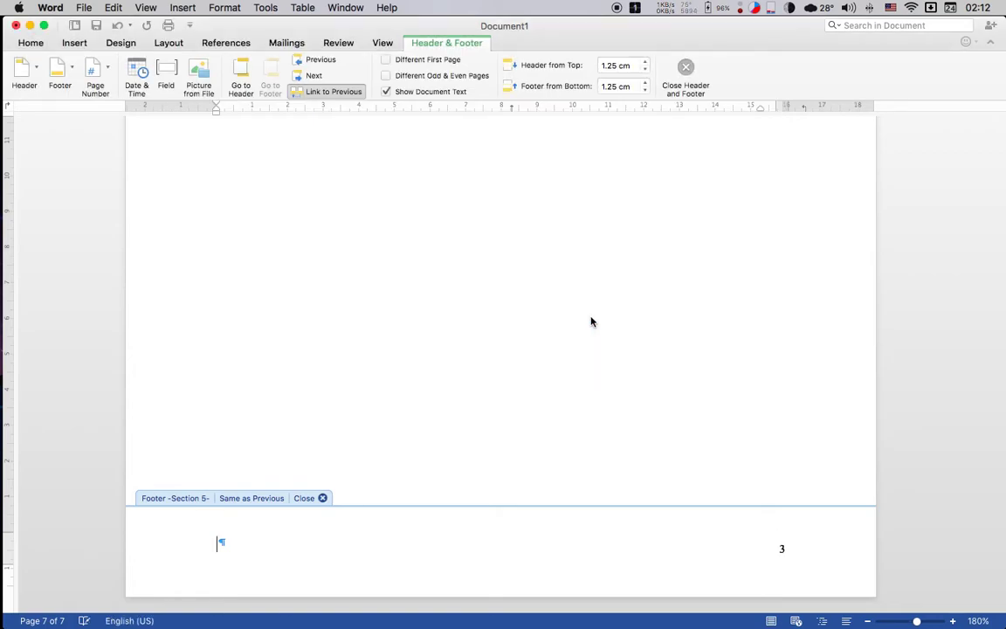
# Step: Go back to Section 2's footer to compare its page numbering
pyautogui.scroll(2, 762, 389)
pyautogui.scroll(3, 762, 389)
pyautogui.scroll(5, 762, 389)
pyautogui.scroll(3, 762, 389)
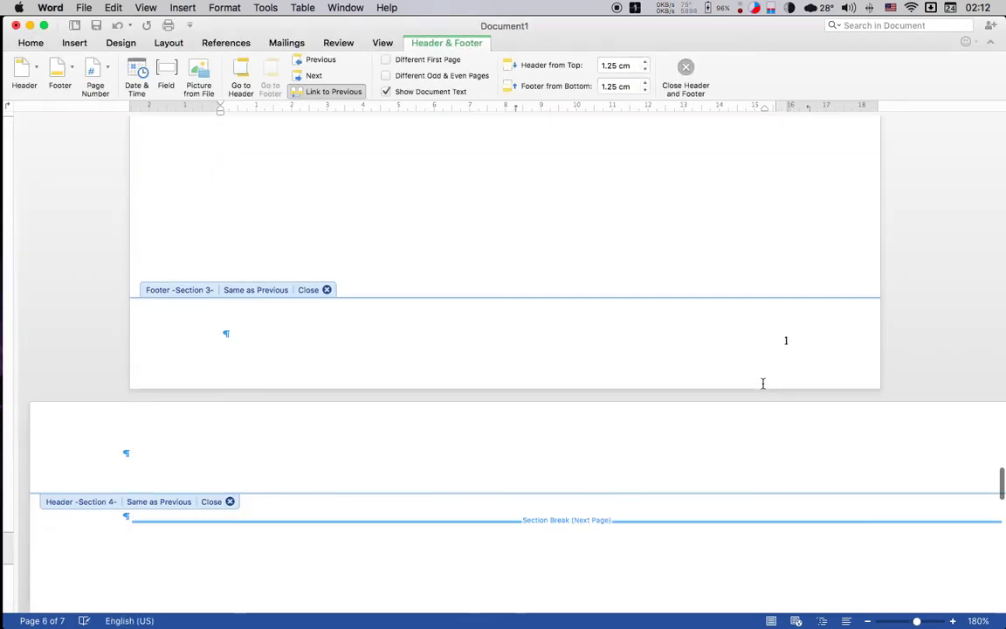
pyautogui.scroll(4, 762, 389)
pyautogui.scroll(1, 772, 406)
pyautogui.scroll(5, 785, 424)
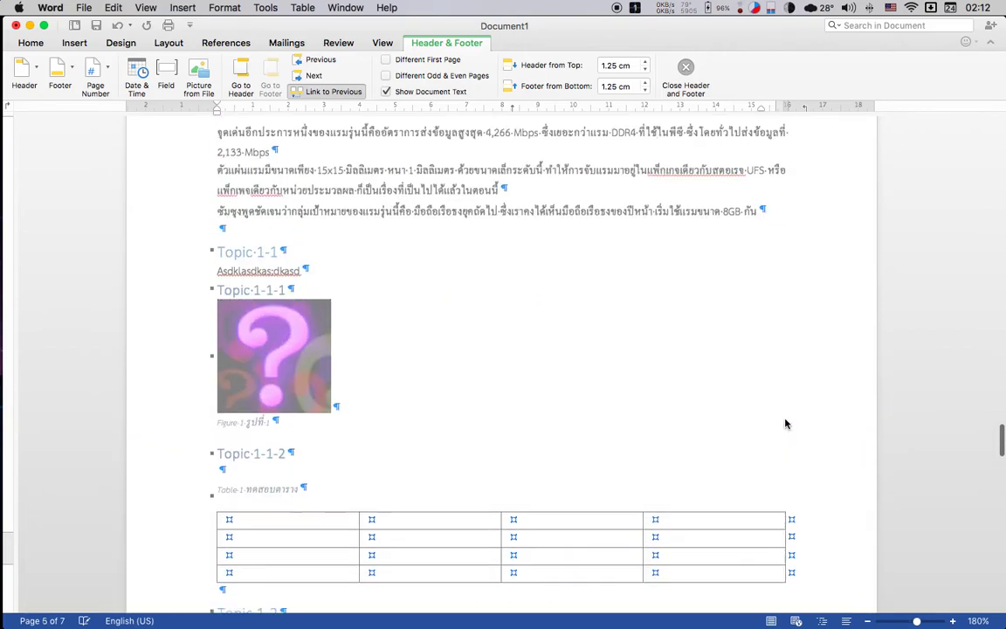
pyautogui.scroll(5, 785, 423)
pyautogui.scroll(2, 785, 423)
pyautogui.scroll(3, 785, 423)
pyautogui.scroll(3, 783, 421)
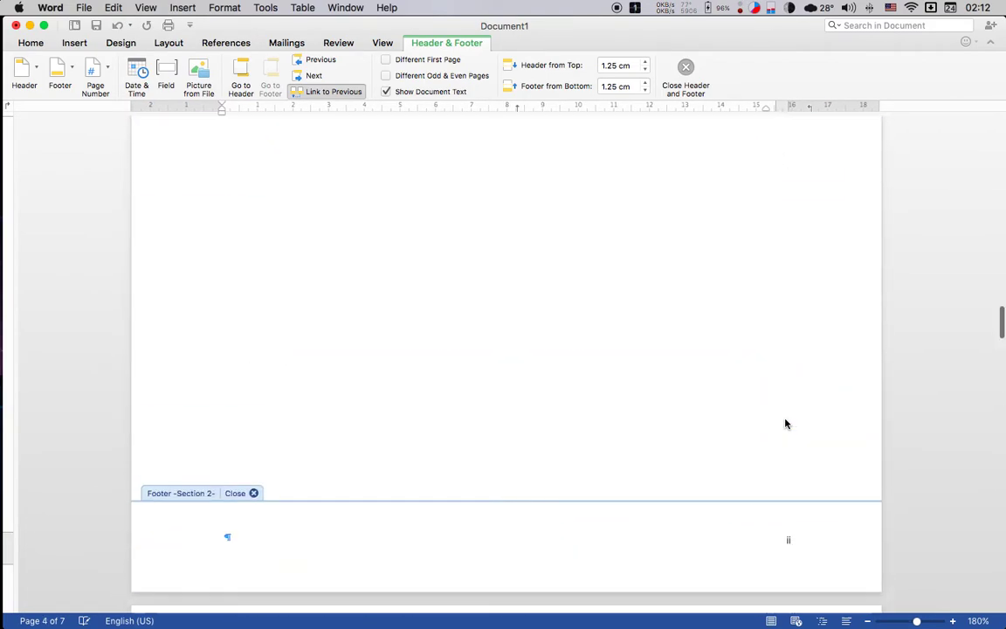
pyautogui.scroll(8, 784, 422)
pyautogui.scroll(4, 783, 422)
pyautogui.scroll(10, 785, 420)
pyautogui.scroll(5, 785, 421)
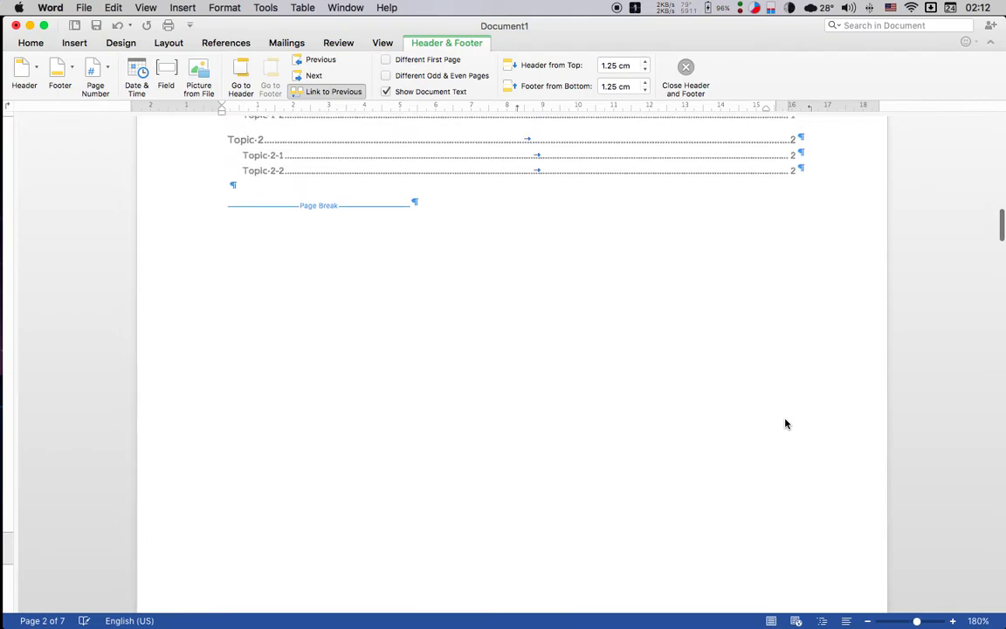
pyautogui.scroll(1, 785, 422)
pyautogui.scroll(5, 785, 423)
pyautogui.scroll(2, 785, 423)
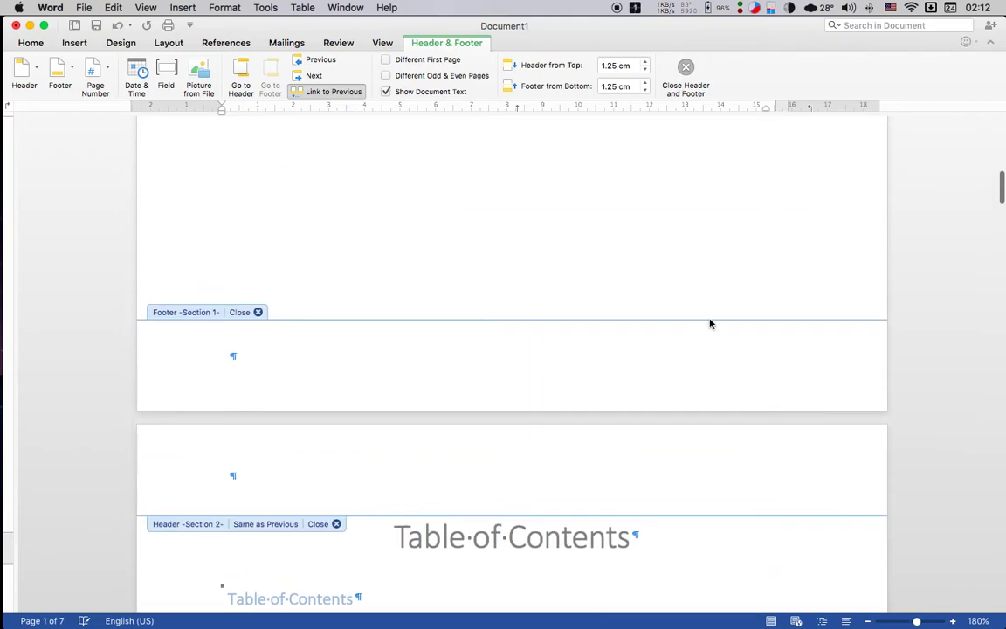
pyautogui.press('Down')
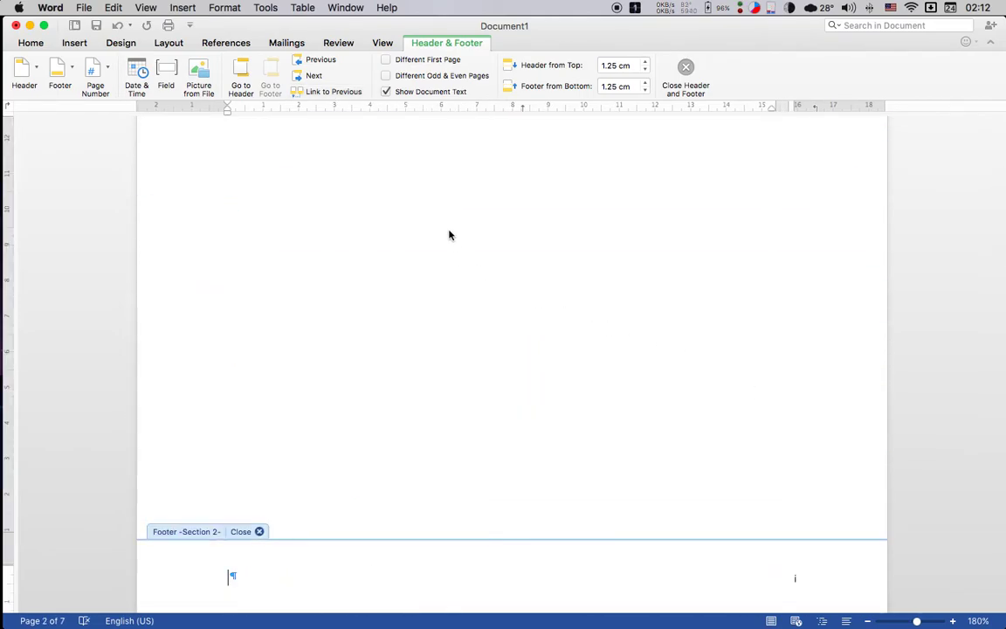
# Step: Close header and footer editing
pyautogui.click(685, 67)
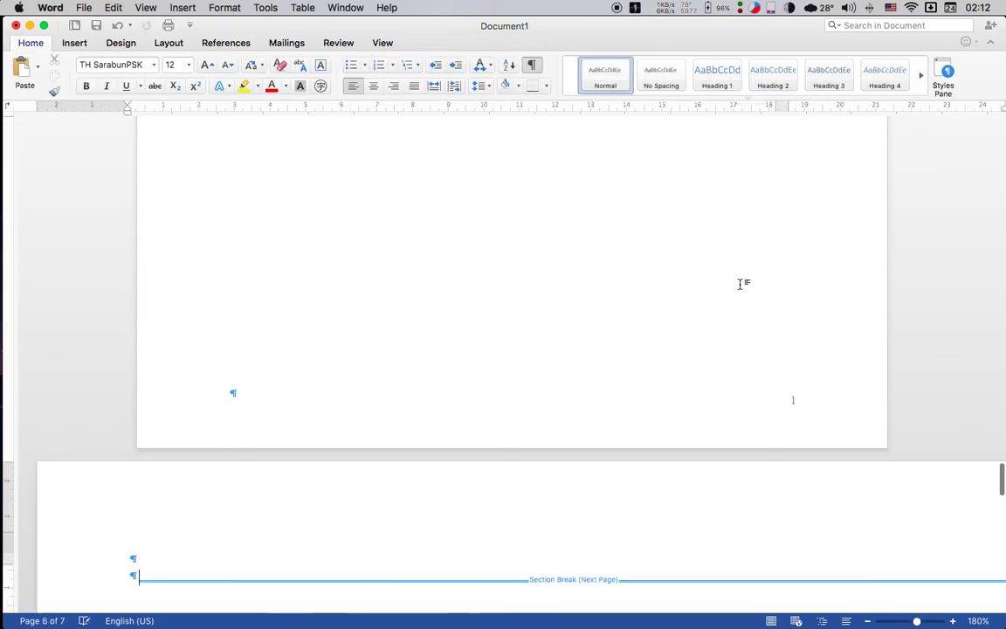
pyautogui.scroll(5, 743, 289)
pyautogui.scroll(20, 743, 289)
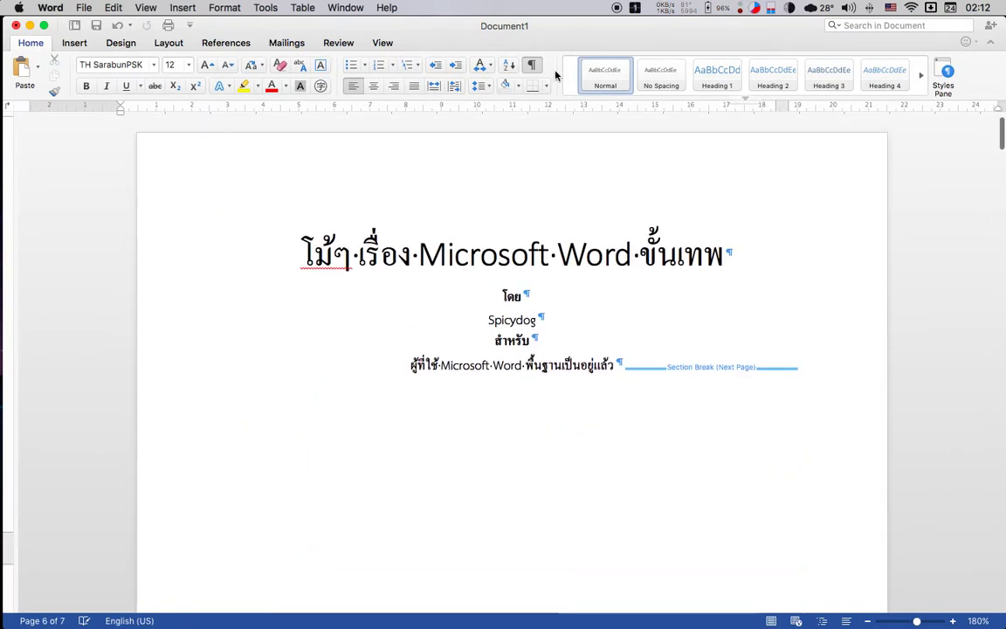
# Step: Turn off Show/Hide ¶ and scroll through every page to review the layout
pyautogui.click(531, 67)
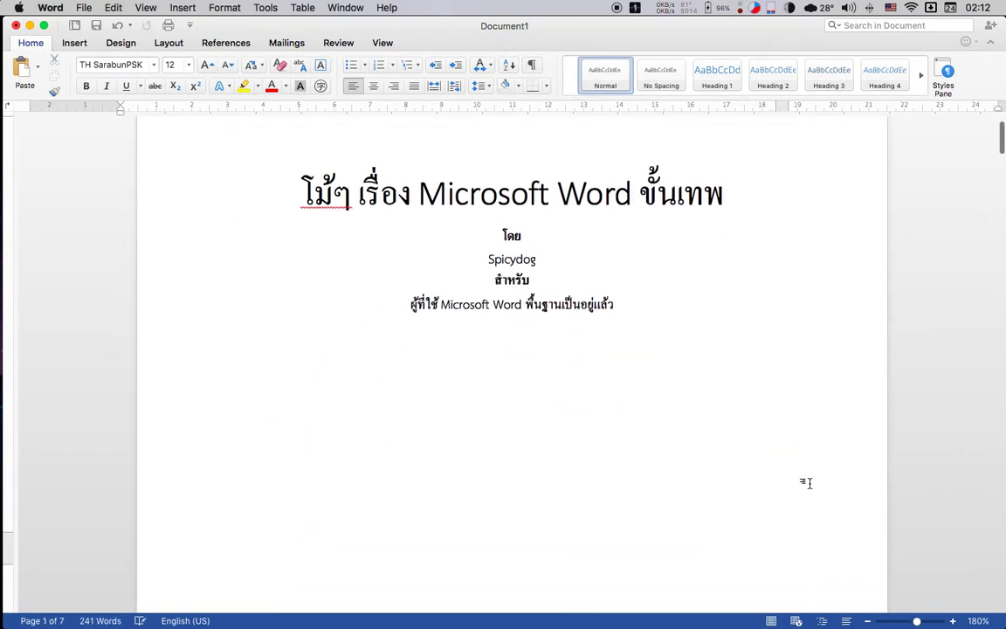
pyautogui.scroll(-5, 808, 482)
pyautogui.scroll(-3, 810, 483)
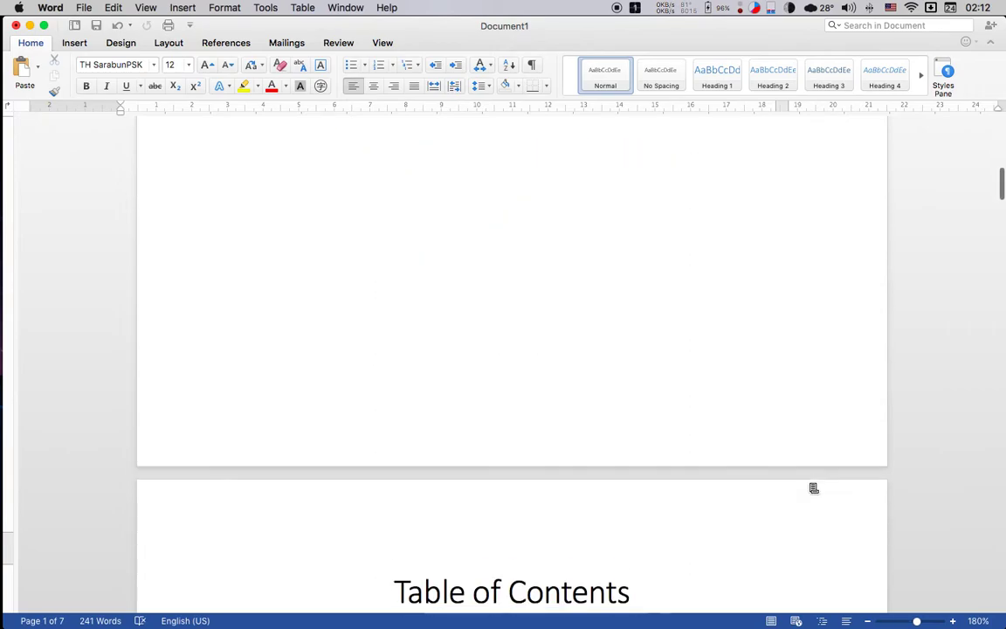
pyautogui.scroll(-3, 828, 339)
pyautogui.scroll(-5, 867, 437)
pyautogui.scroll(-5, 867, 438)
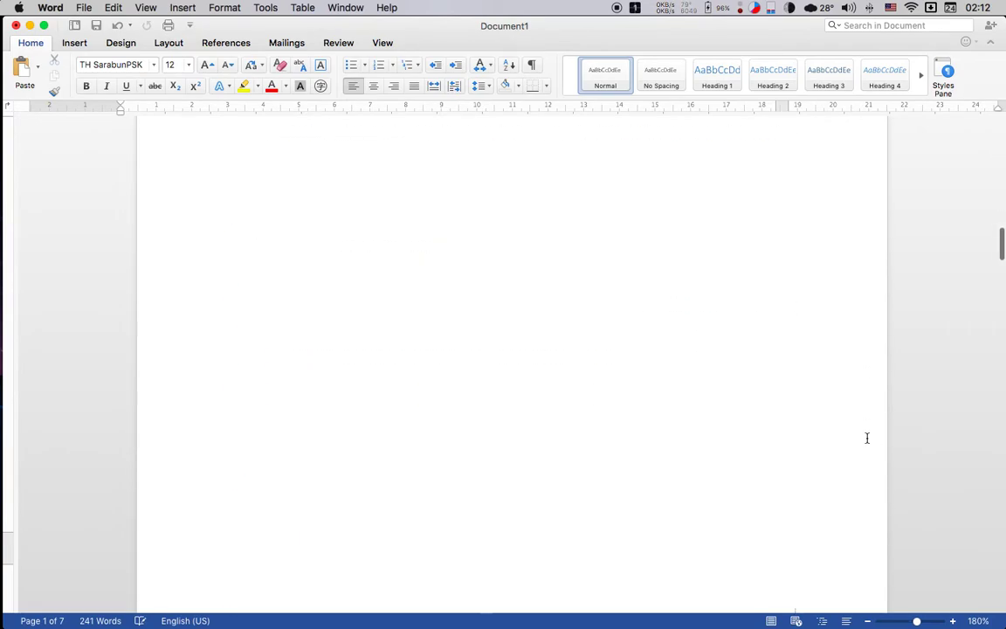
pyautogui.scroll(-5, 867, 437)
pyautogui.scroll(-2, 788, 384)
pyautogui.scroll(-5, 786, 377)
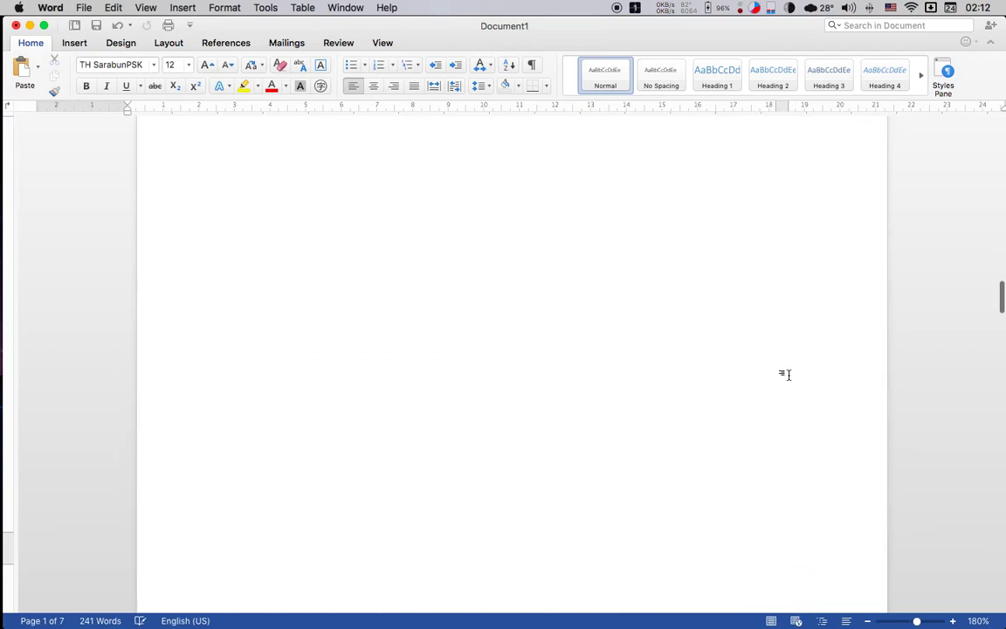
pyautogui.scroll(-3, 782, 374)
pyautogui.scroll(-3, 790, 384)
pyautogui.scroll(-1, 797, 398)
pyautogui.scroll(-5, 797, 382)
pyautogui.scroll(-5, 792, 406)
pyautogui.scroll(-1, 799, 442)
pyautogui.scroll(-5, 795, 440)
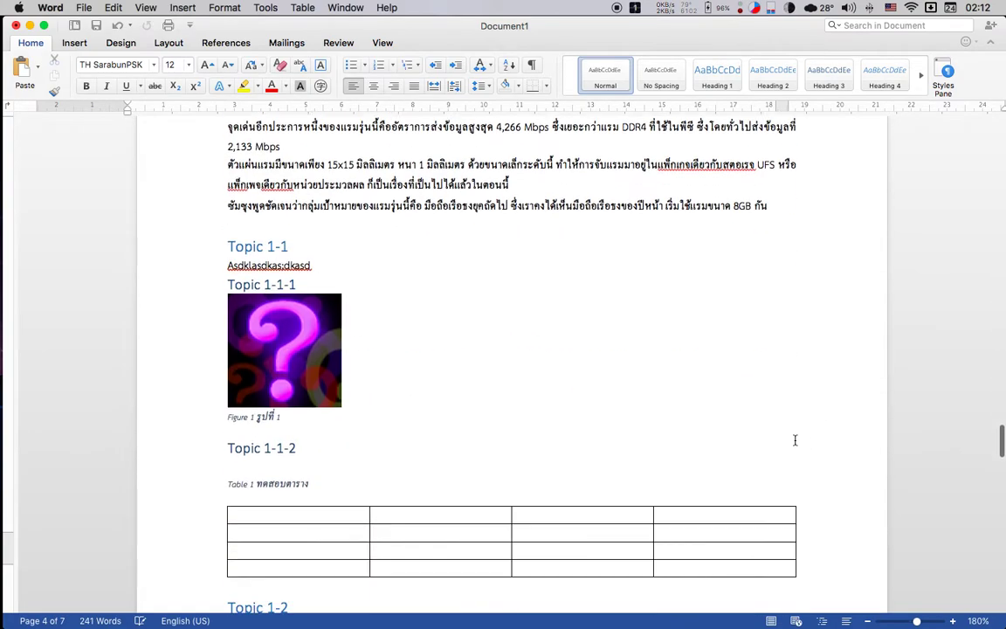
pyautogui.scroll(-5, 792, 440)
pyautogui.scroll(-5, 795, 442)
pyautogui.scroll(-1, 797, 443)
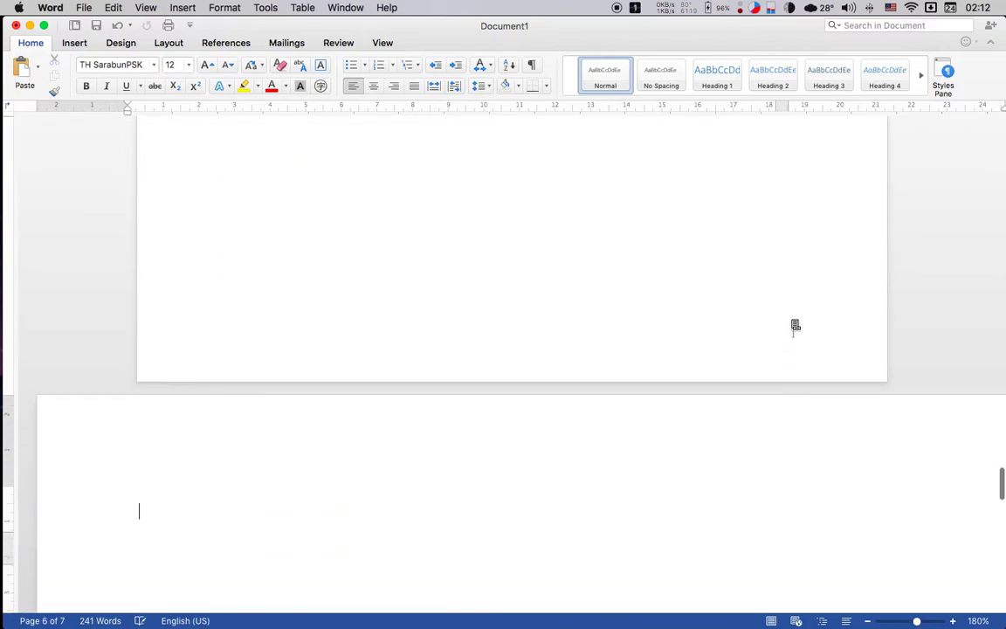
pyautogui.scroll(-1, 793, 325)
pyautogui.scroll(-5, 793, 321)
pyautogui.scroll(-3, 793, 318)
pyautogui.hscroll(1, 792, 319)
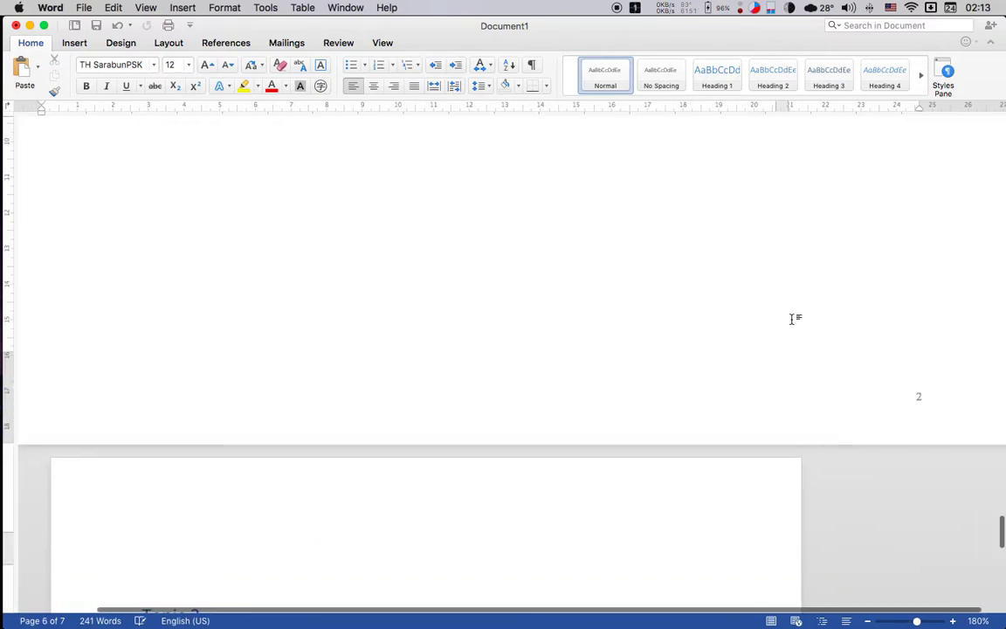
pyautogui.scroll(3, 793, 318)
pyautogui.scroll(-3, 792, 319)
pyautogui.hscroll(-1, 792, 319)
pyautogui.scroll(3, 791, 320)
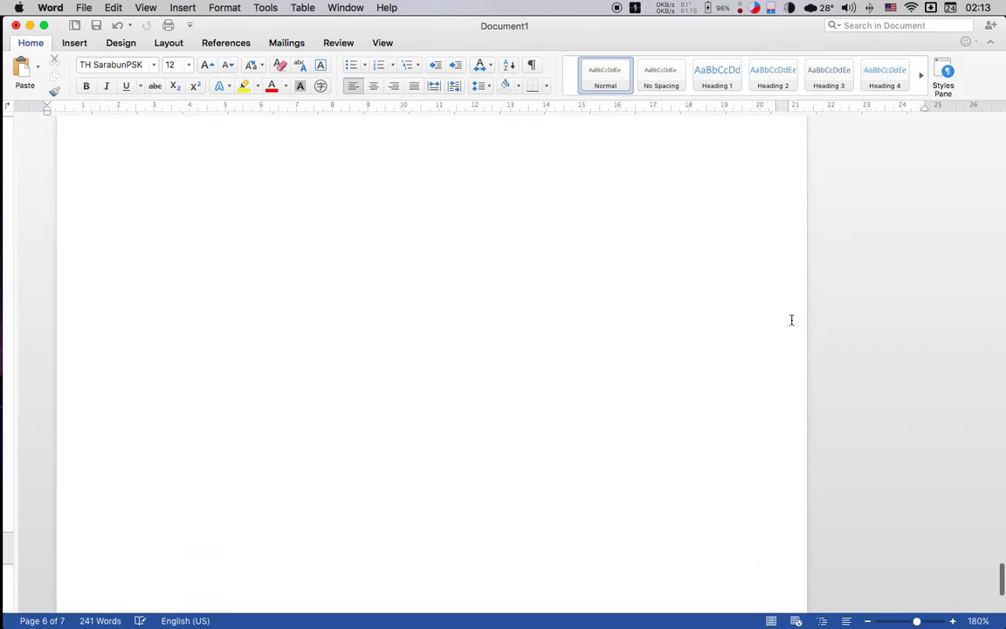
pyautogui.scroll(-1, 791, 320)
pyautogui.scroll(-5, 791, 320)
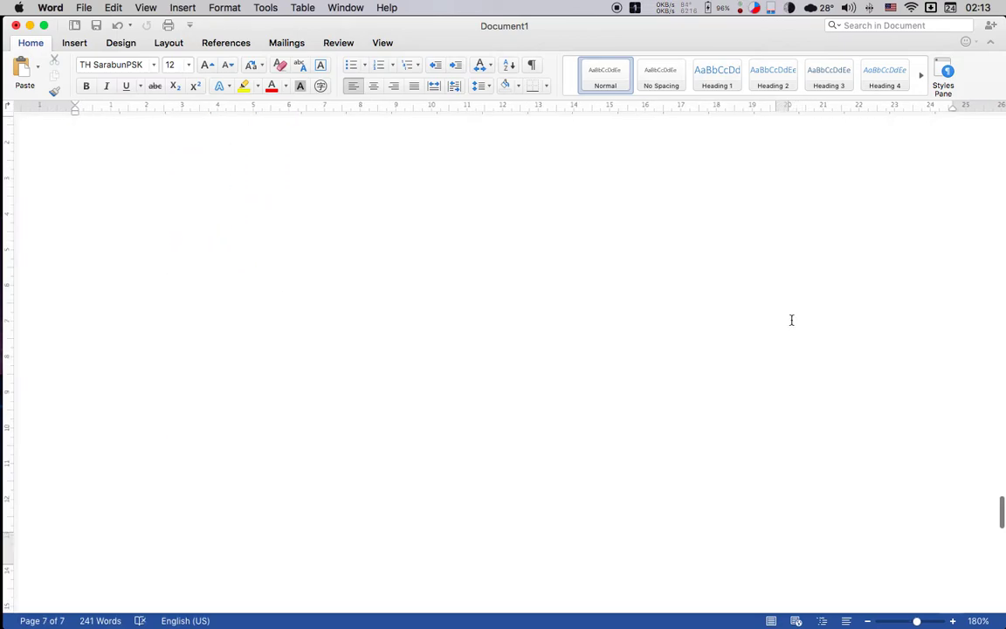
pyautogui.scroll(1, 577, 250)
pyautogui.hscroll(-1, 577, 249)
pyautogui.write('sohkou')
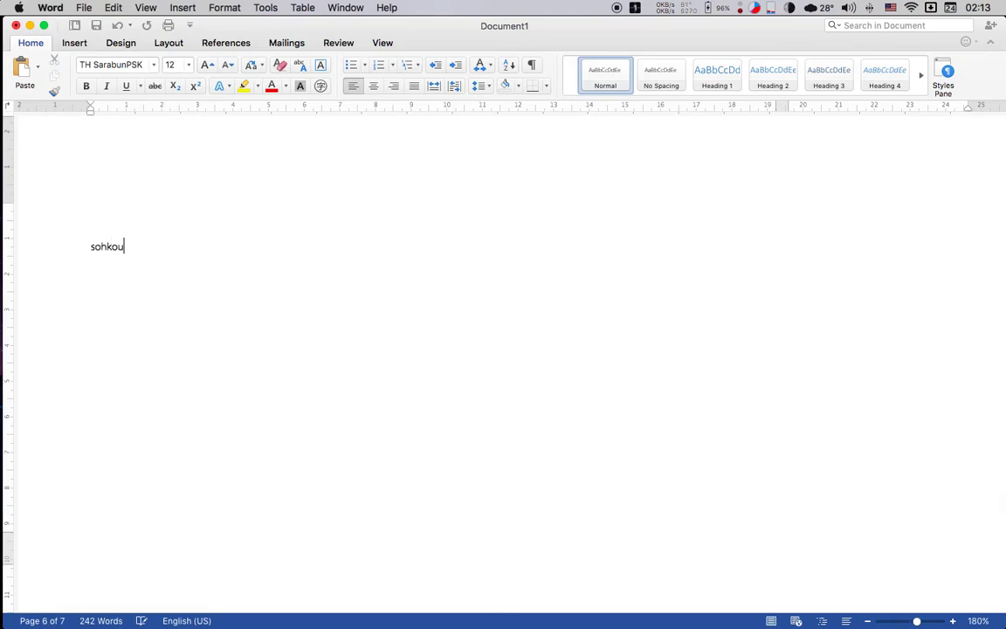
# Step: Switch to Thai input and type the test text 'หเป็นอน'
pyautogui.hotkey('shift', 'Home')
pyautogui.write('ห')
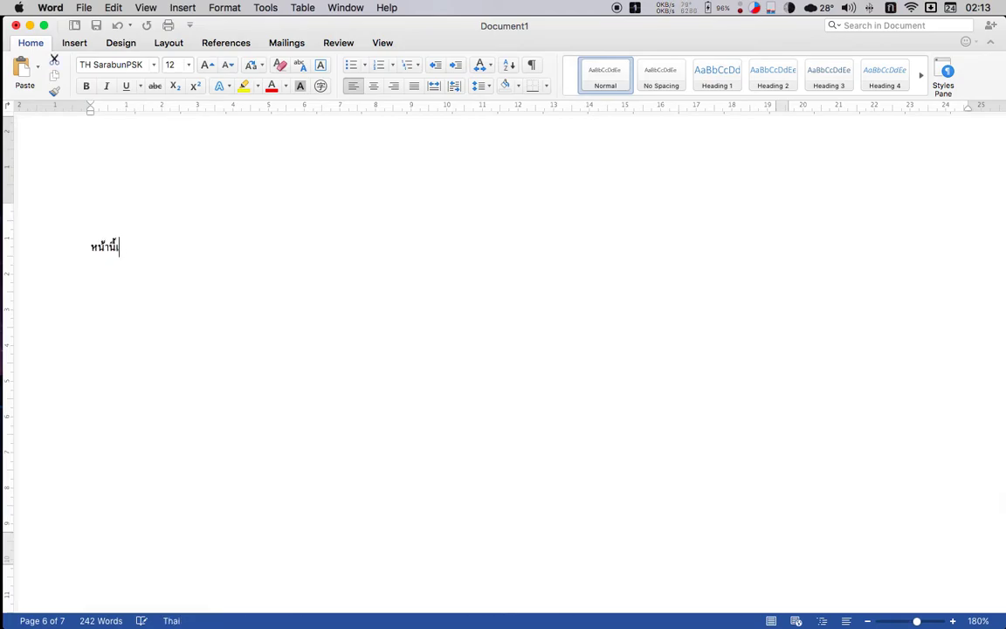
pyautogui.write('เป็น')
pyautogui.write('อน')
pyautogui.scroll(5, 756, 449)
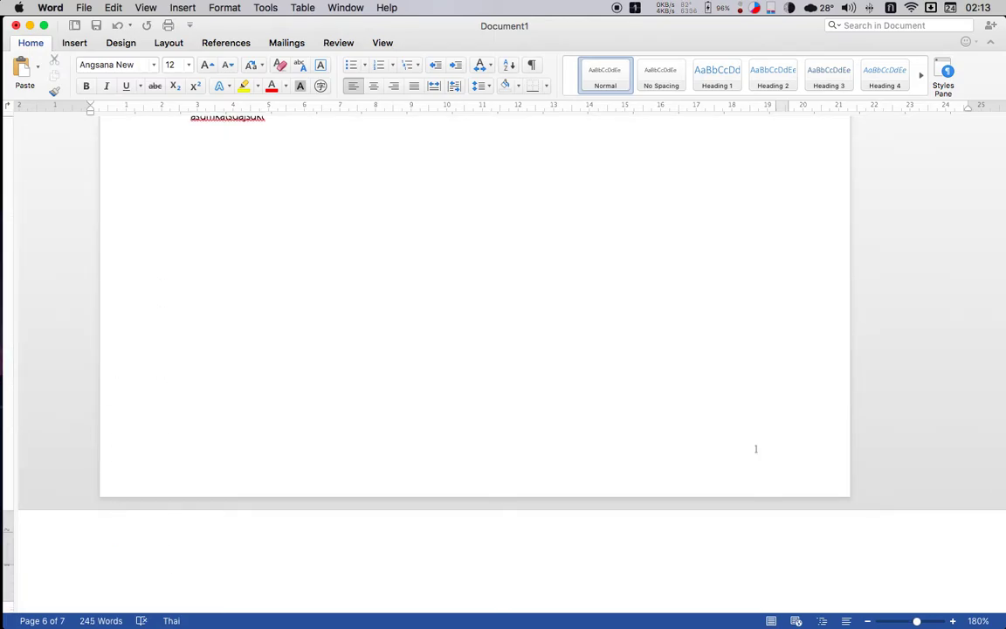
pyautogui.scroll(2, 757, 449)
pyautogui.scroll(10, 756, 449)
pyautogui.scroll(10, 757, 449)
pyautogui.scroll(10, 503, 364)
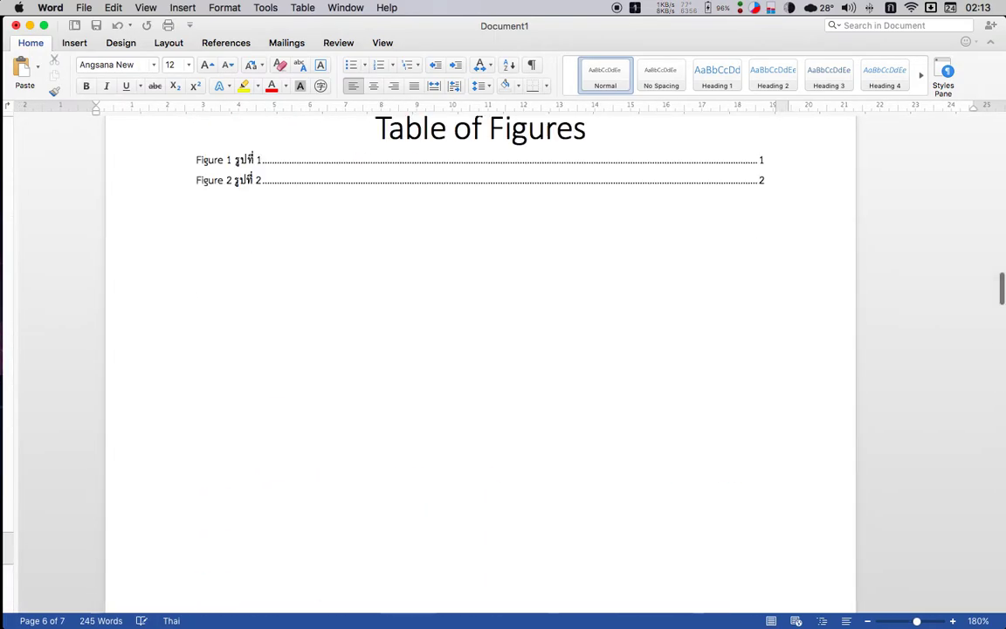
pyautogui.scroll(1, 503, 364)
pyautogui.scroll(10, 503, 364)
pyautogui.scroll(5, 503, 364)
pyautogui.scroll(-5, 573, 247)
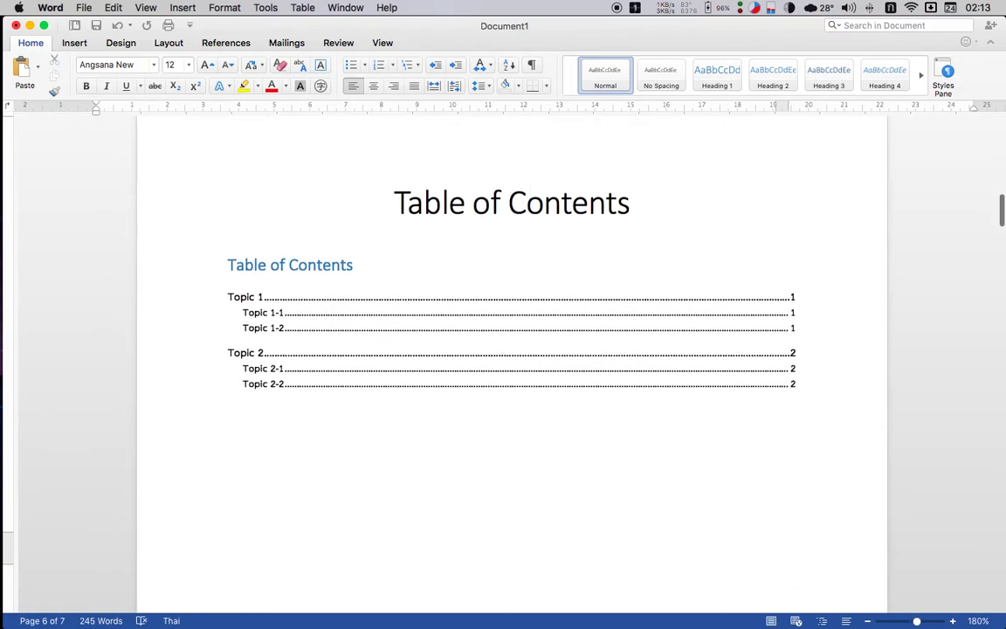
# Step: Update the entire table of contents
pyautogui.rightClick(448, 303)
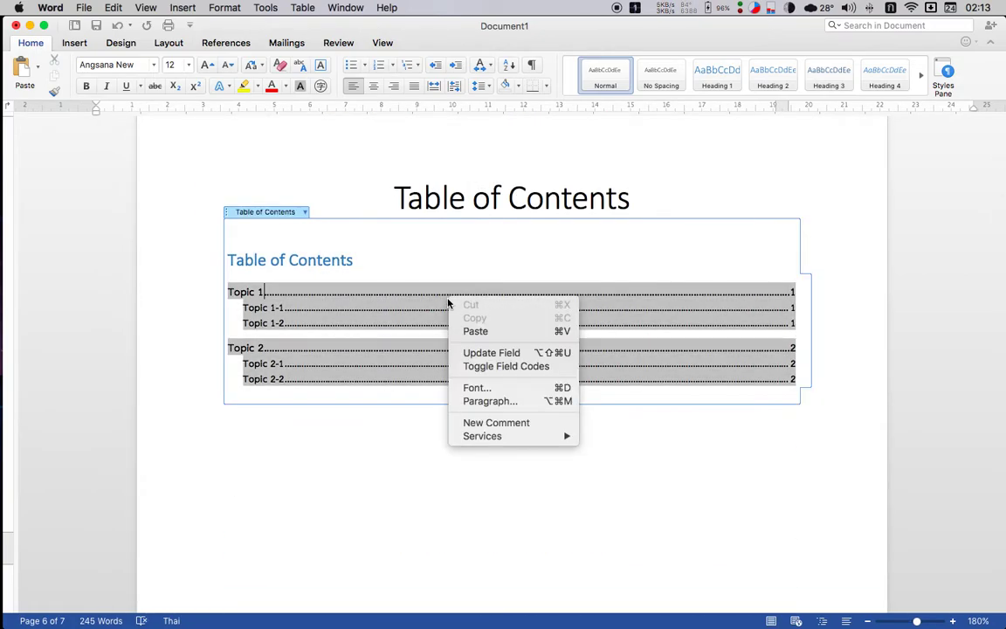
pyautogui.click(514, 352)
pyautogui.click(428, 222)
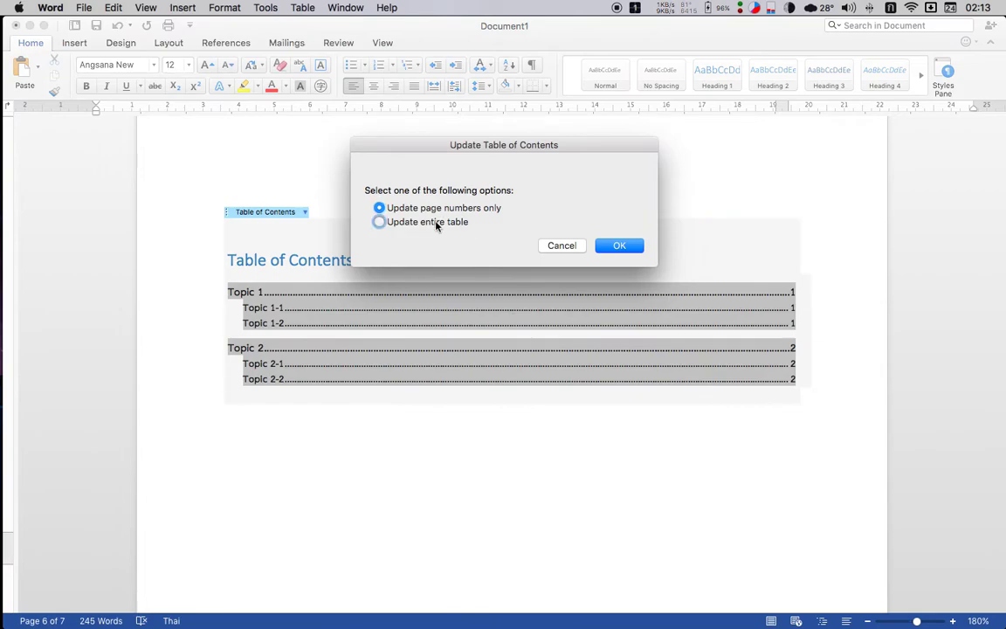
pyautogui.click(621, 252)
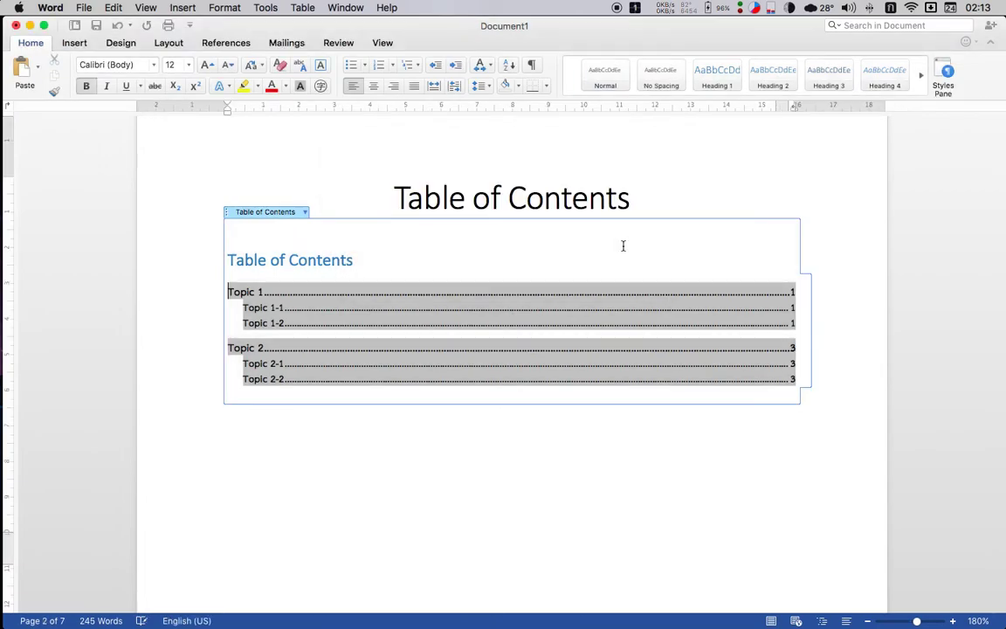
# Step: Update the entire table of figures
pyautogui.scroll(-10, 592, 489)
pyautogui.scroll(-10, 592, 490)
pyautogui.scroll(-2, 592, 490)
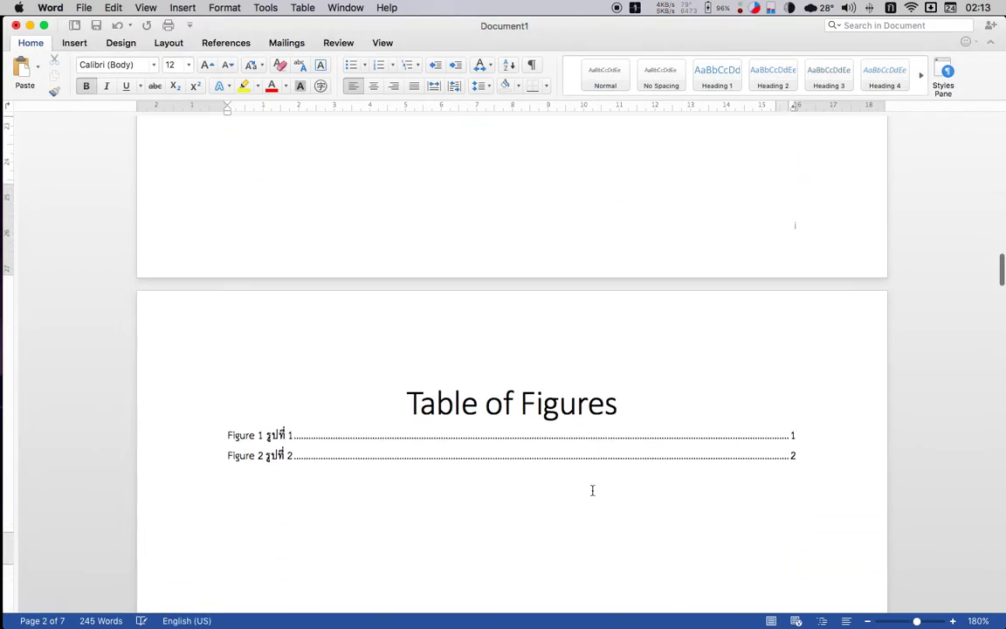
pyautogui.rightClick(617, 432)
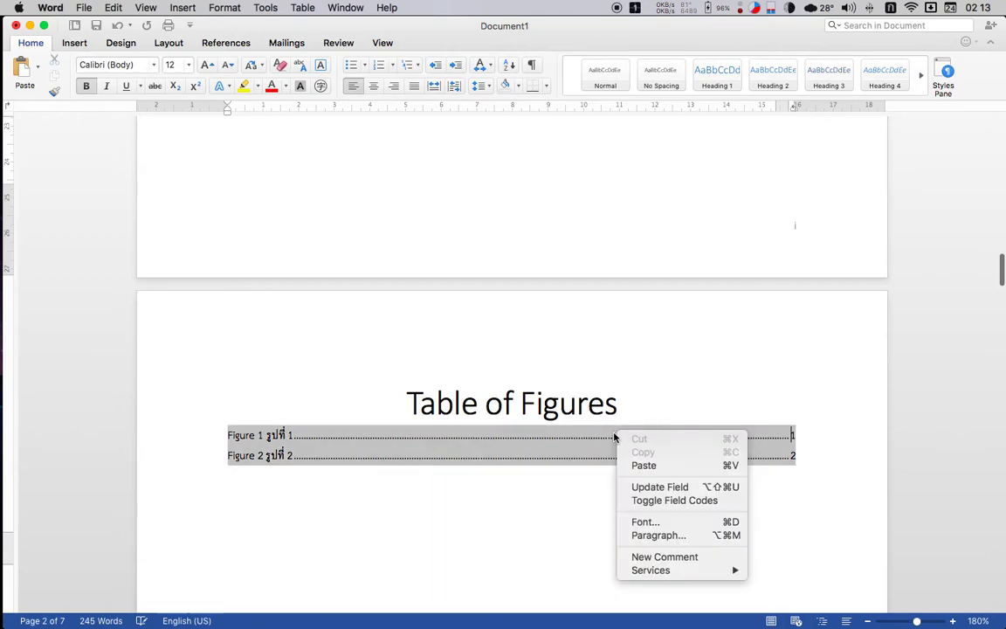
pyautogui.click(668, 493)
pyautogui.click(456, 223)
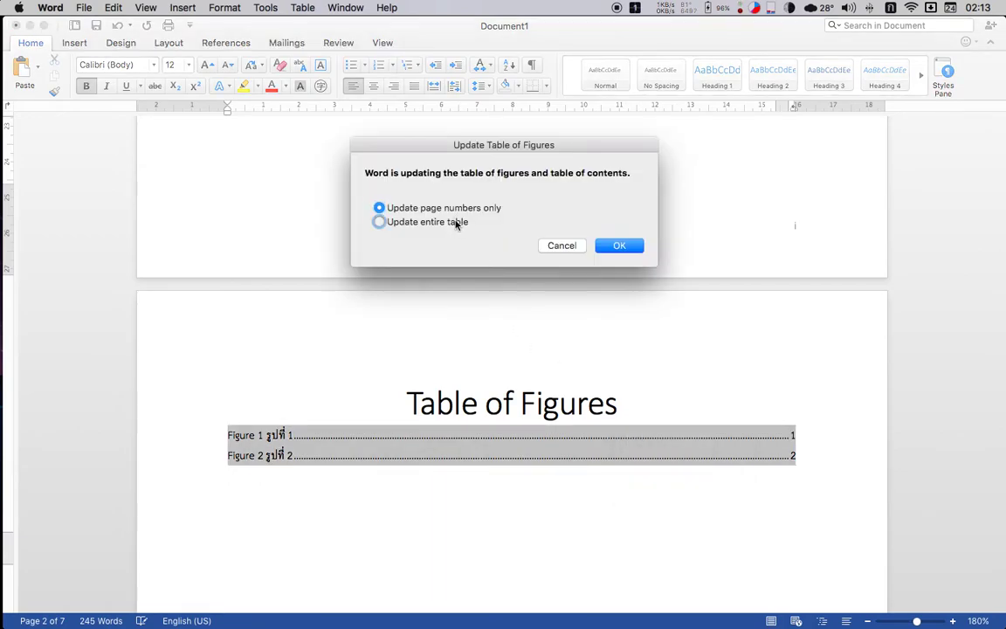
pyautogui.click(625, 250)
# Step: Update the entire table of tables
pyautogui.scroll(-5, 625, 250)
pyautogui.scroll(-5, 624, 249)
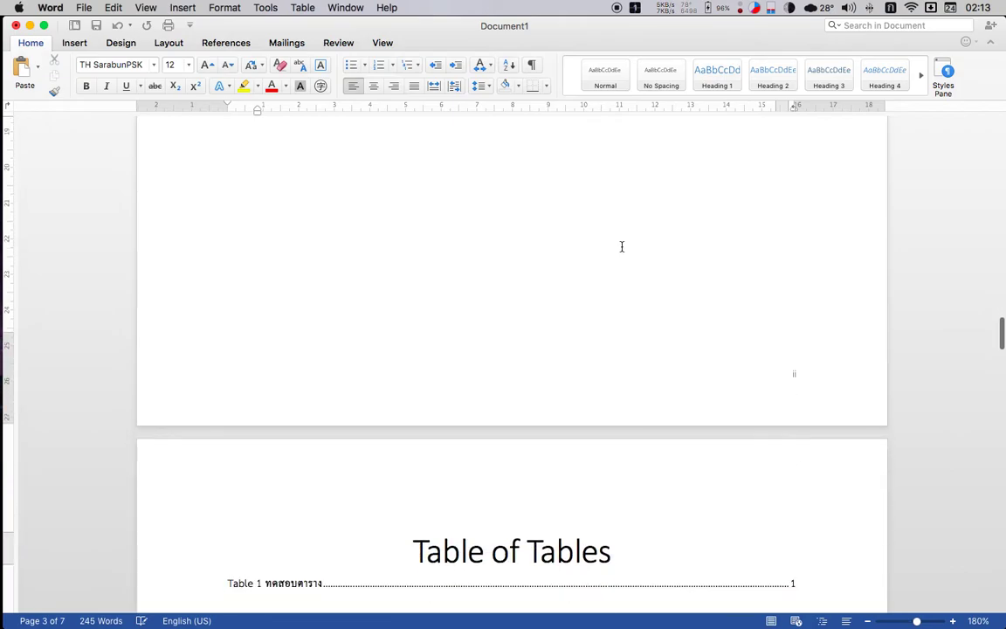
pyautogui.scroll(-4, 621, 247)
pyautogui.rightClick(598, 213)
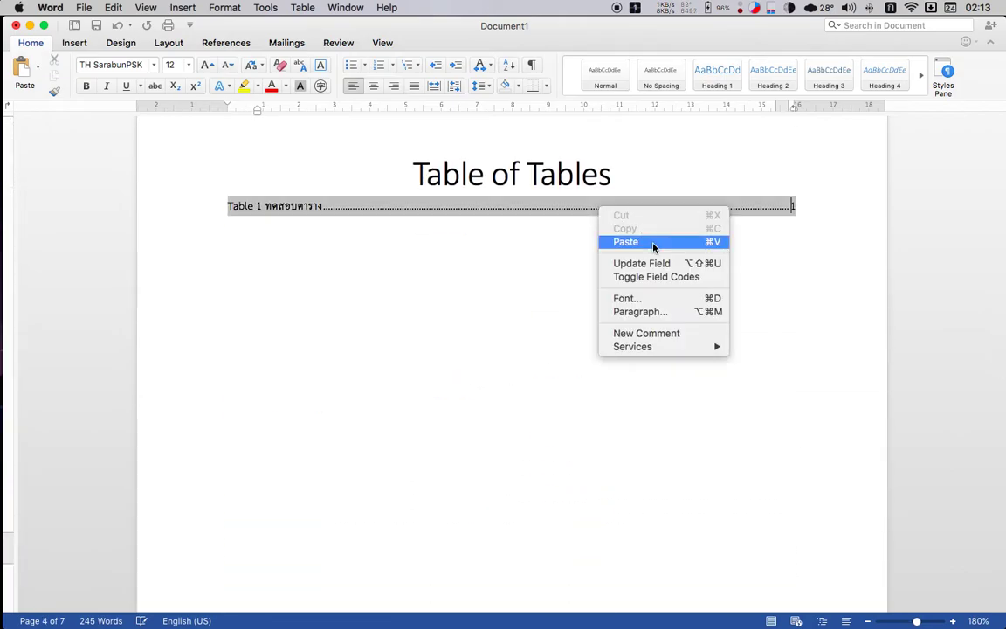
pyautogui.click(624, 262)
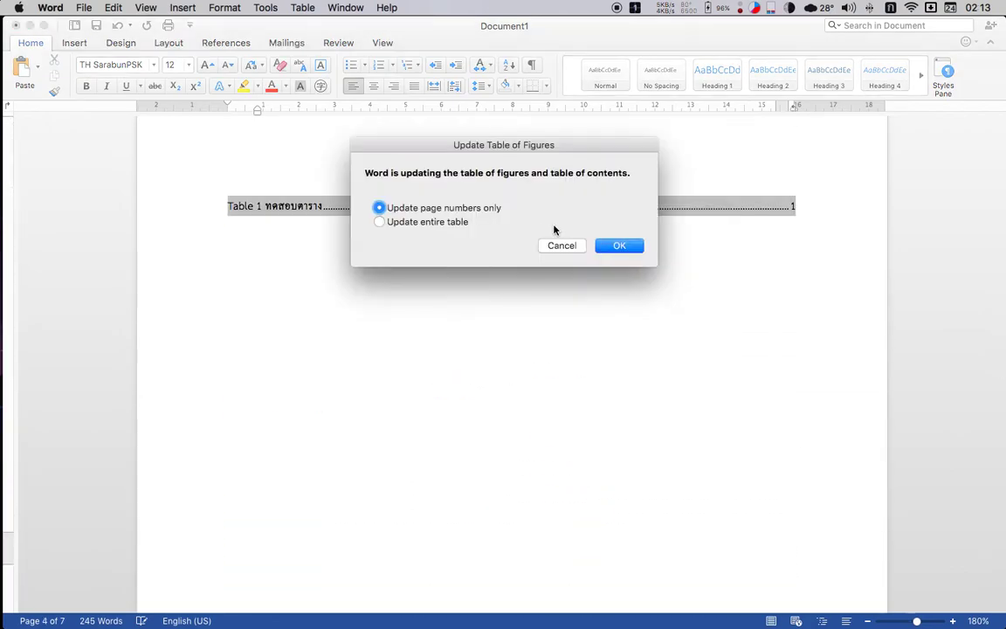
pyautogui.click(455, 226)
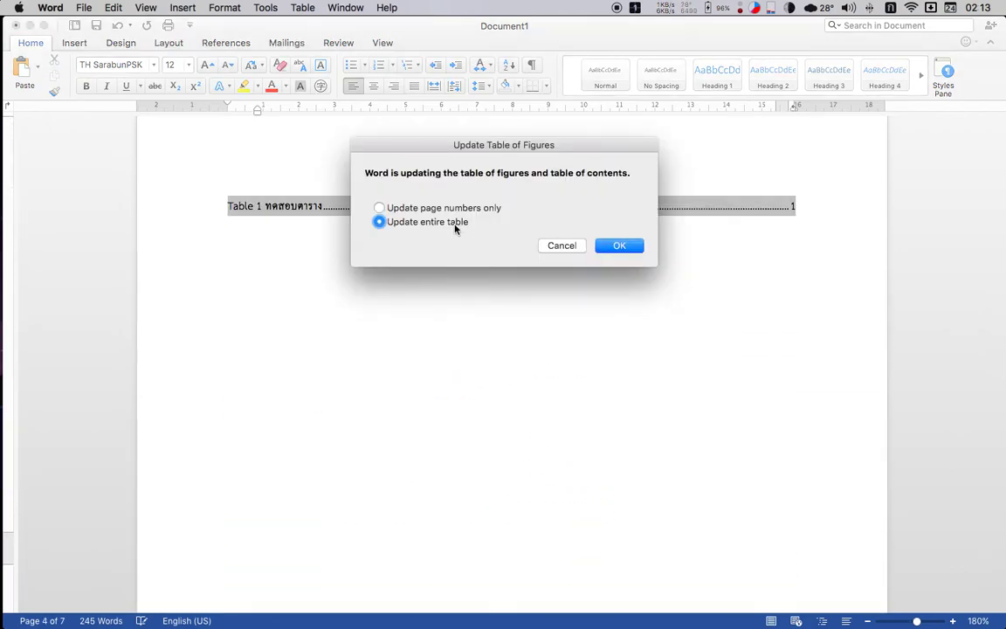
pyautogui.click(617, 245)
pyautogui.scroll(-5, 673, 491)
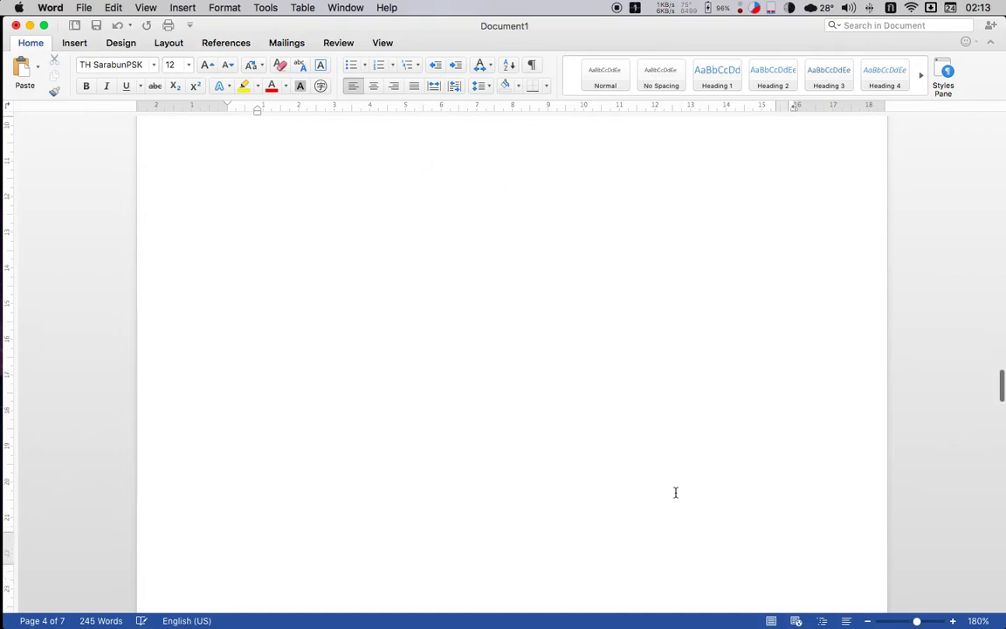
pyautogui.scroll(-5, 679, 496)
pyautogui.scroll(-5, 679, 497)
pyautogui.scroll(-5, 679, 497)
pyautogui.scroll(-5, 678, 494)
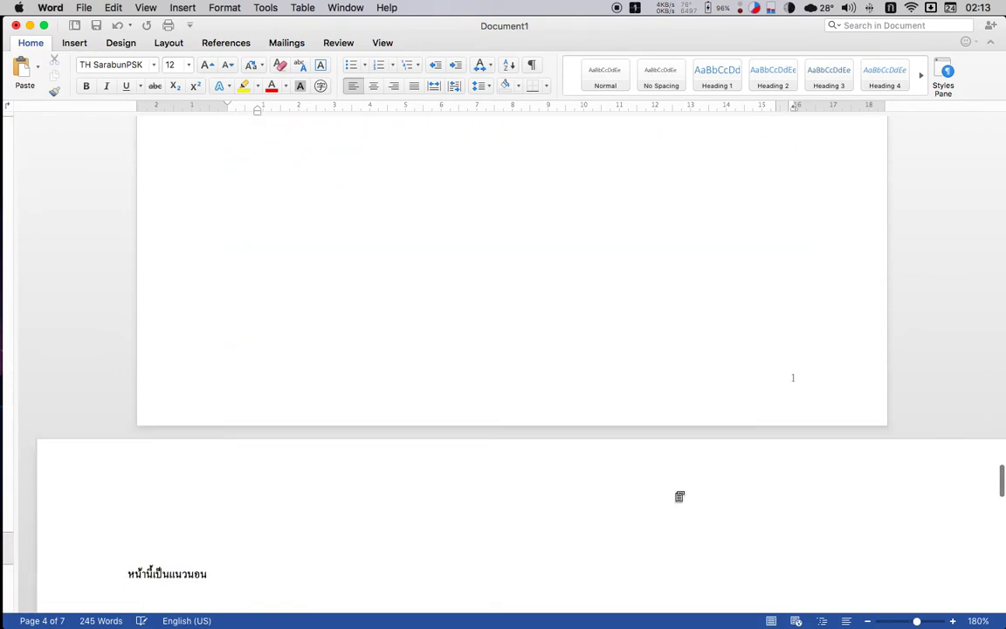
pyautogui.scroll(-5, 675, 492)
pyautogui.scroll(-5, 675, 492)
pyautogui.scroll(-3, 675, 492)
pyautogui.scroll(-3, 675, 492)
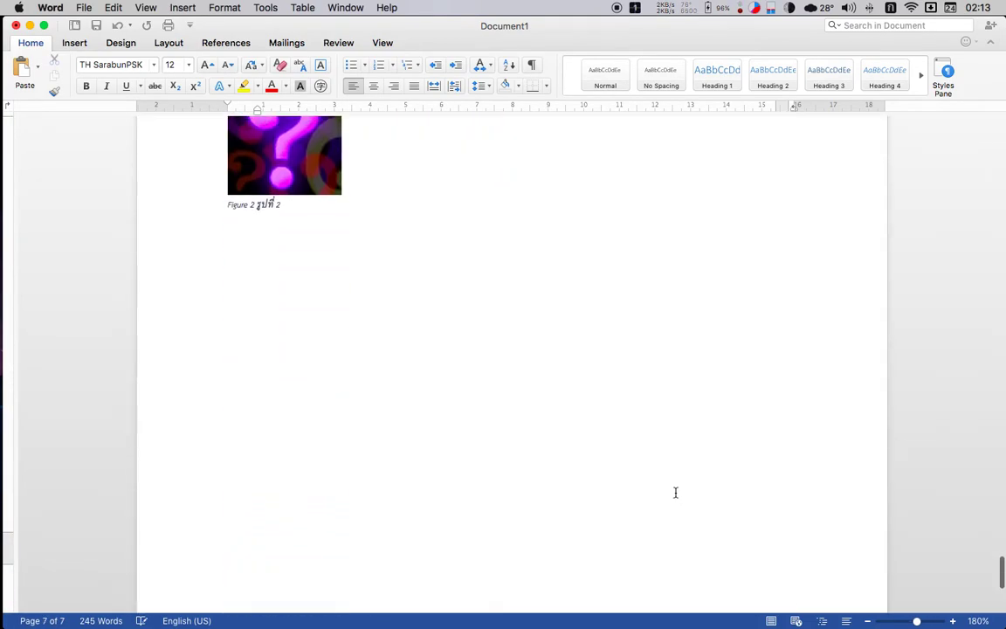
pyautogui.scroll(-1, 675, 493)
# Step: Add a new line and page break after the Figure 2 caption, creating blank page 8, then show References
pyautogui.click(675, 492)
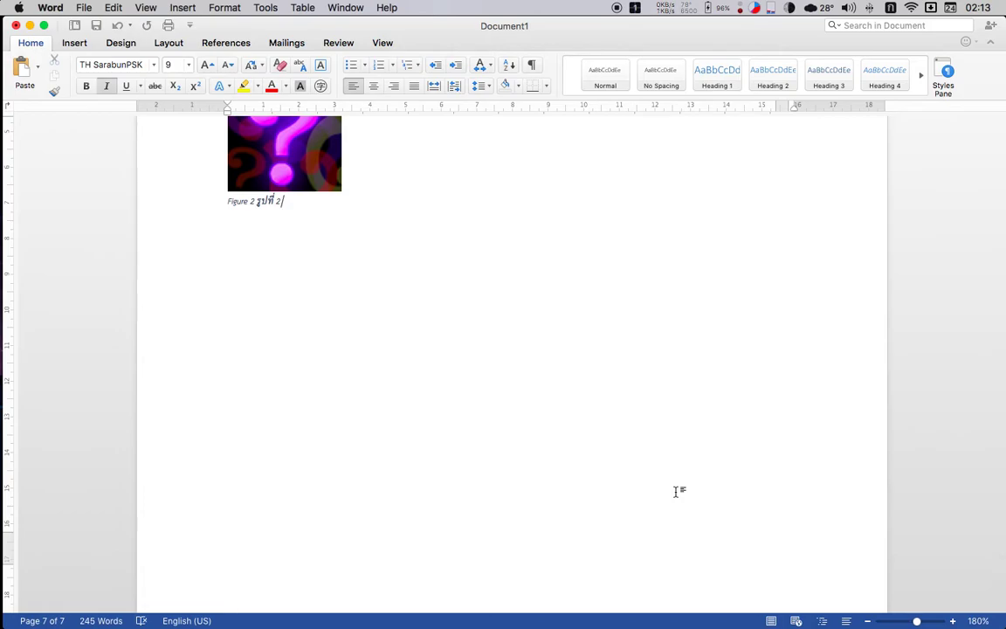
pyautogui.scroll(-5, 675, 491)
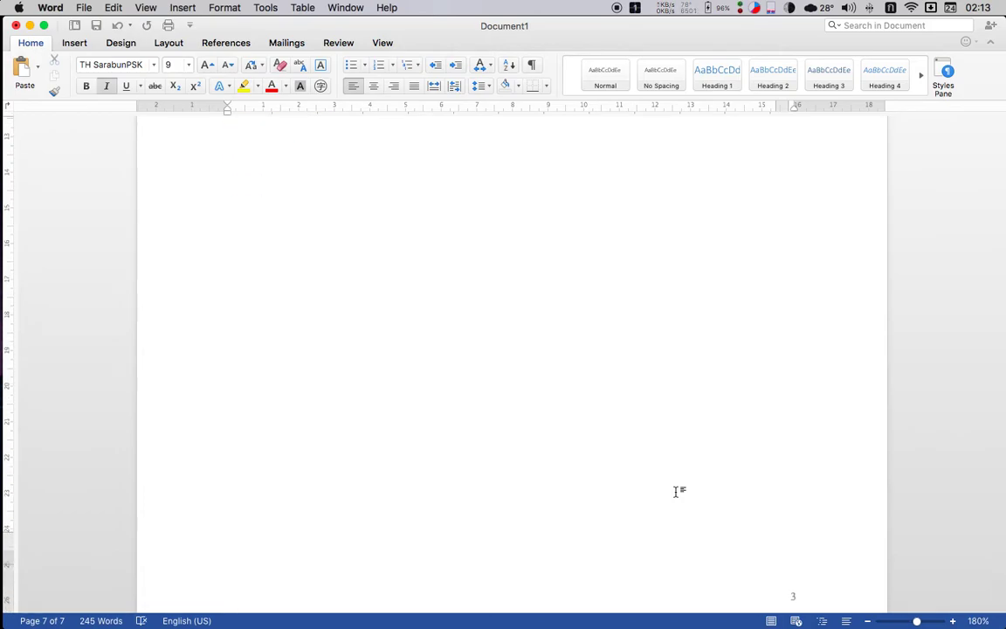
pyautogui.press('super+Return')
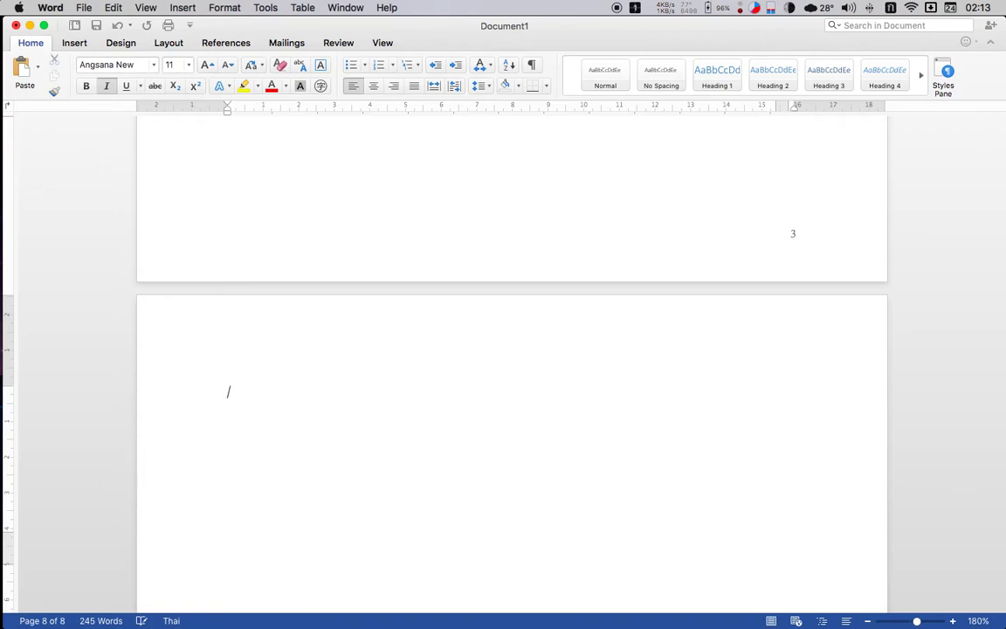
pyautogui.press('super+z')
pyautogui.press('Return')
pyautogui.press('super+Return')
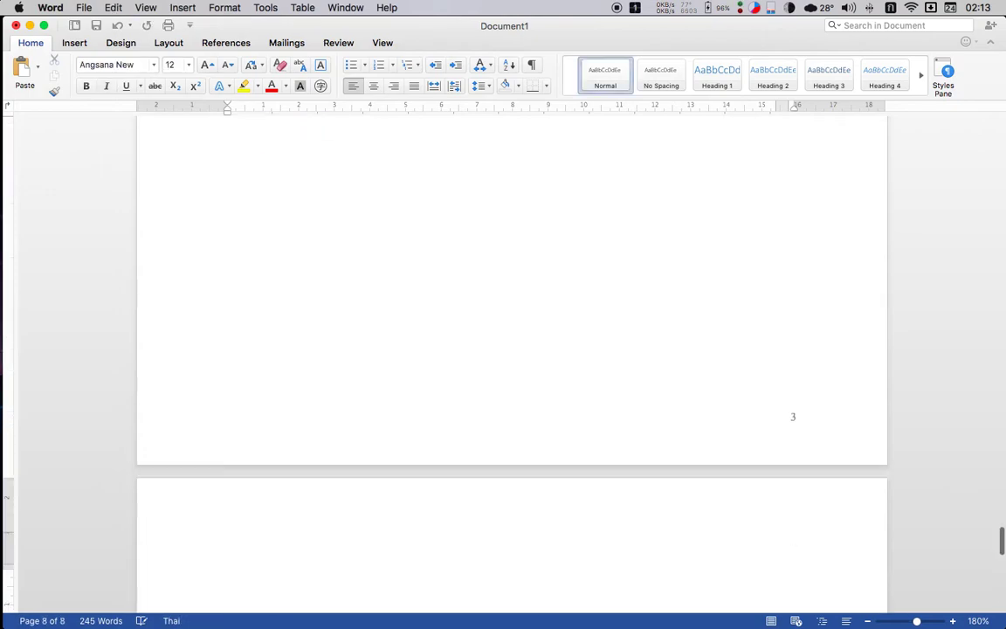
pyautogui.scroll(-1, 512, 349)
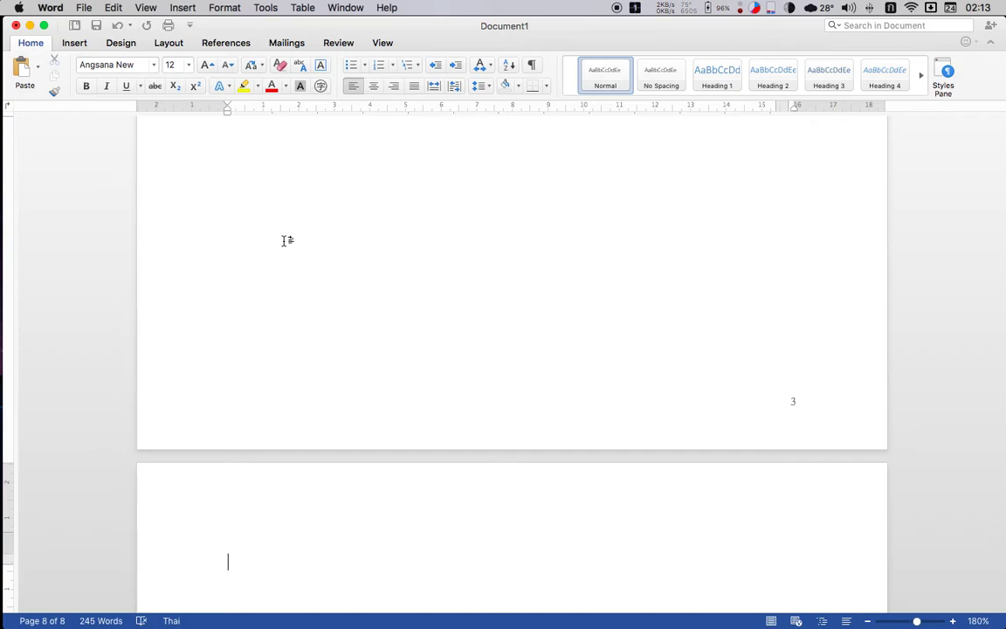
pyautogui.scroll(-5, 285, 241)
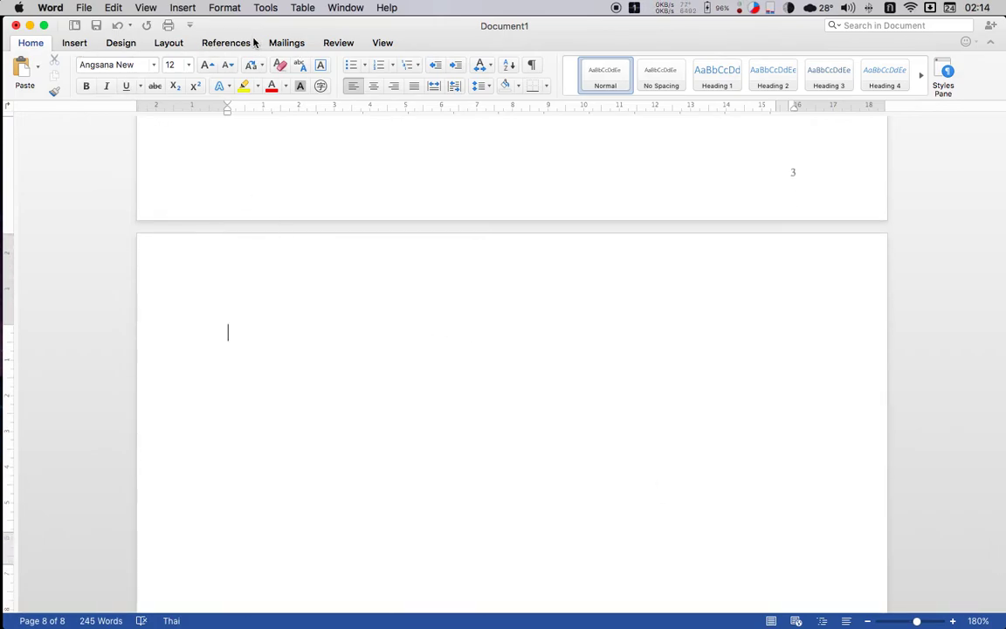
pyautogui.click(226, 43)
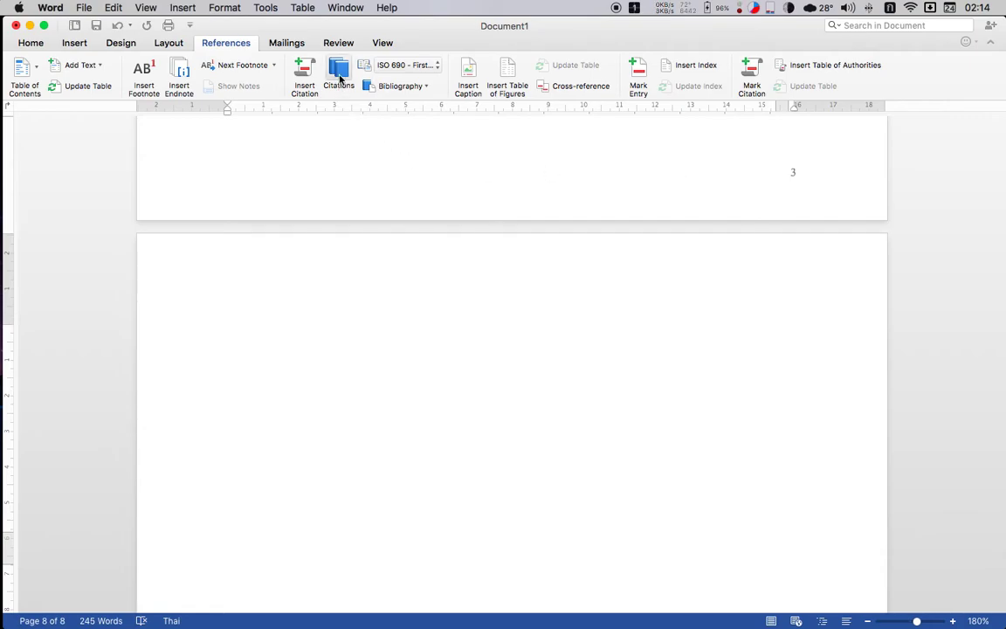
# Step: Start a new Article in a journal source and fill in its author, title and journal name
pyautogui.click(305, 76)
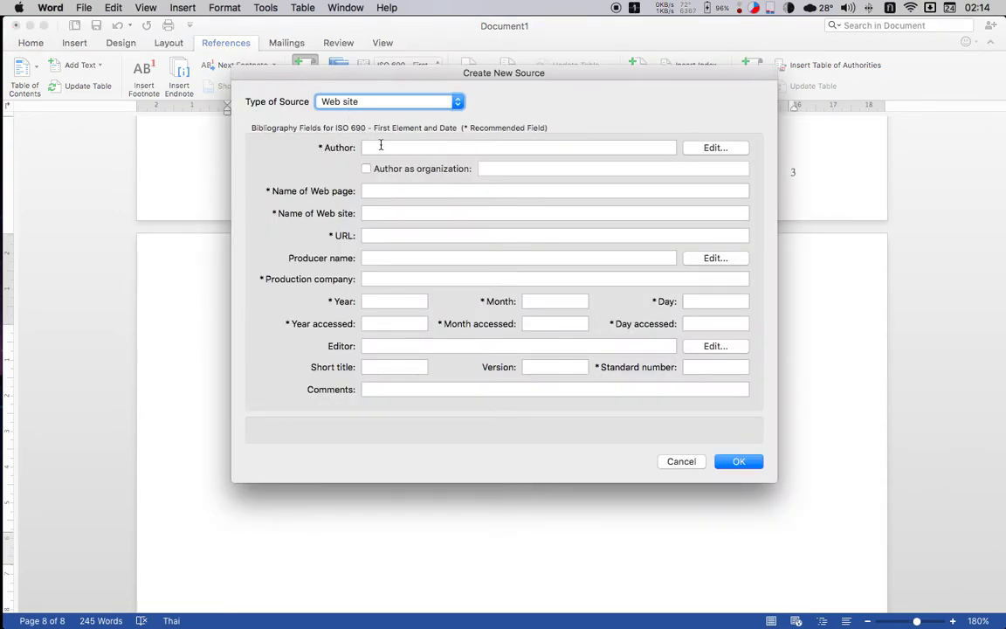
pyautogui.click(384, 102)
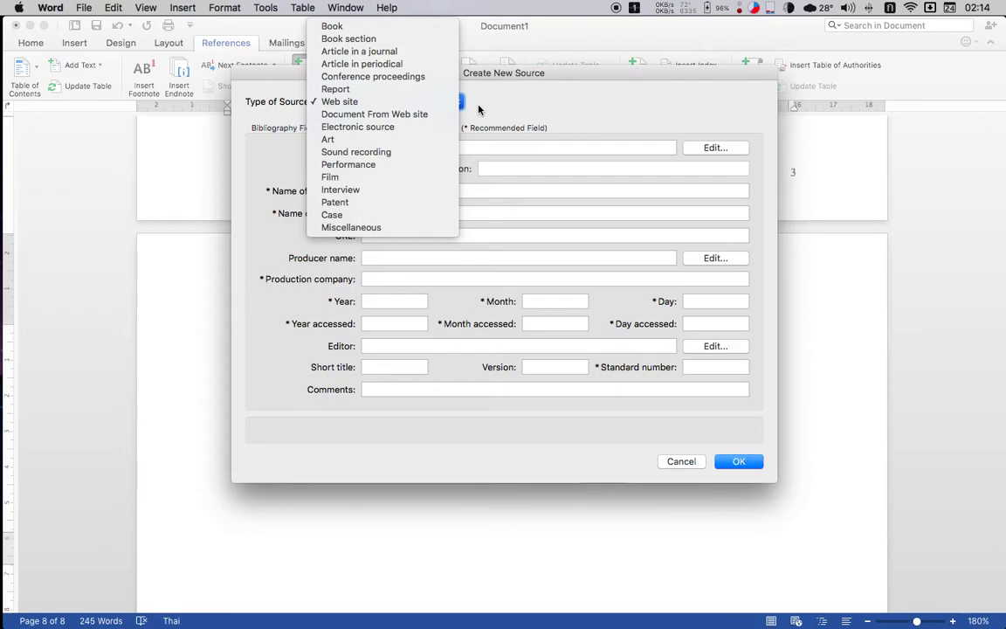
pyautogui.click(417, 51)
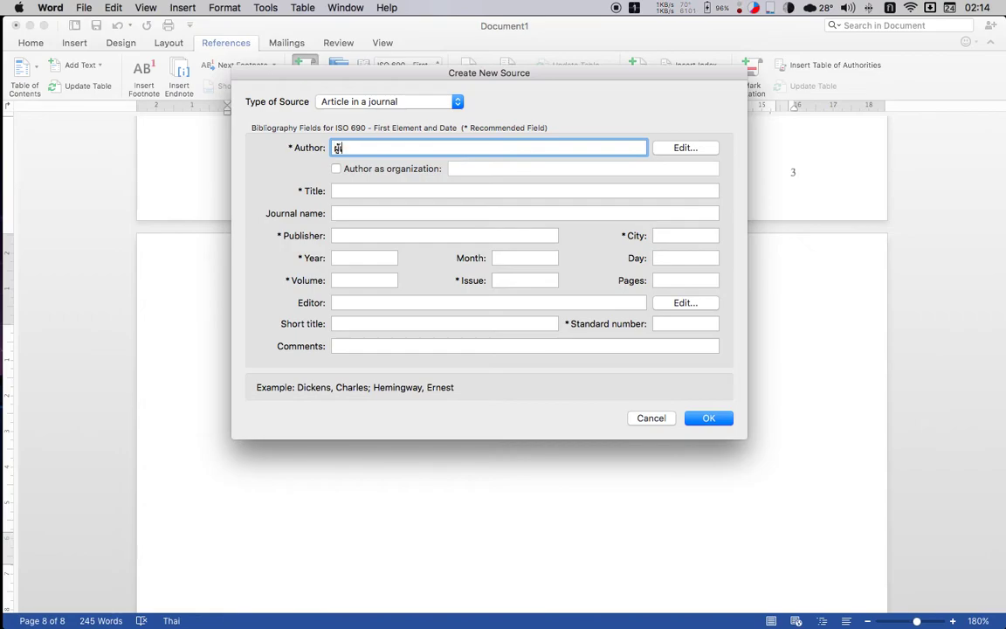
pyautogui.write('้เขียน')
pyautogui.press('Tab')
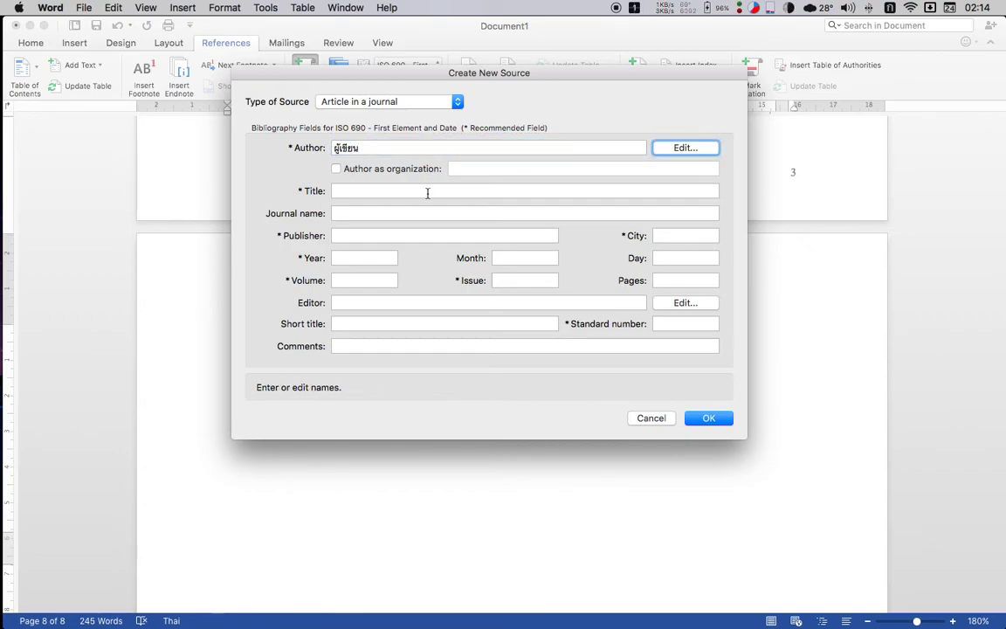
pyautogui.click(427, 193)
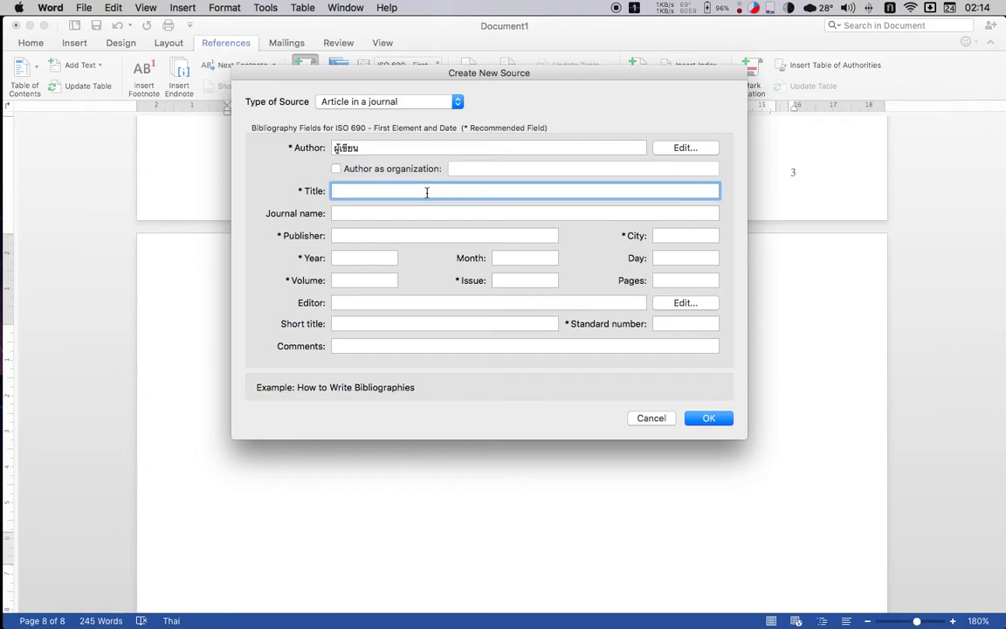
pyautogui.write('ชื่อบทความ')
pyautogui.press('Tab')
pyautogui.press('Tab')
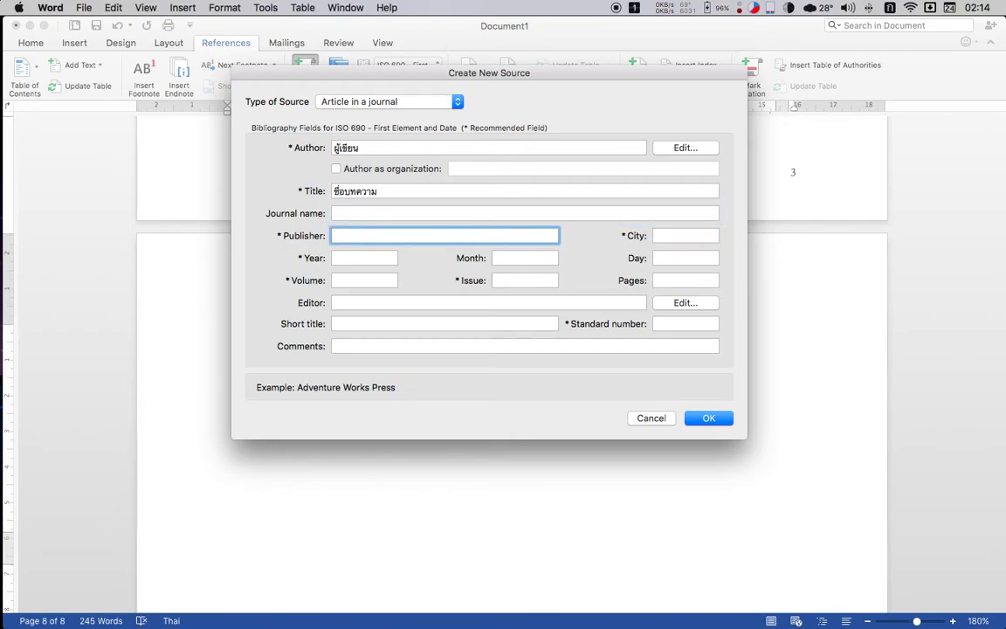
pyautogui.write('ผ')
pyautogui.write('ื่อผ')
pyautogui.write('ร่')
pyautogui.press('Tab')
# Step: Complete the source with year 2016, volume 1, issue 1, city Bangkok and a standard number, then insert the citation
pyautogui.click(336, 258)
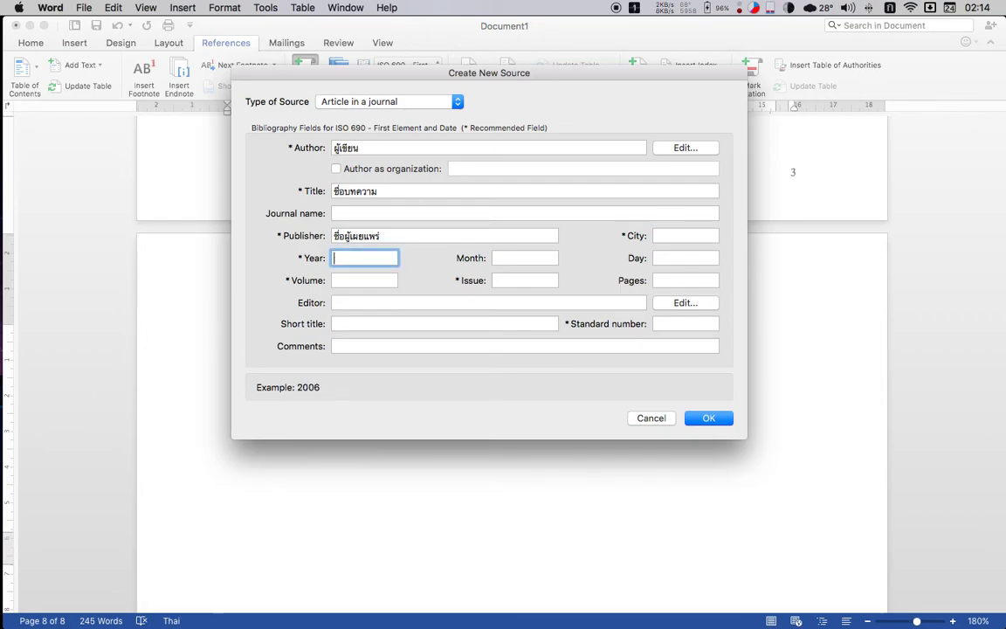
pyautogui.hotkey('ctrl', 'space')
pyautogui.write('201')
pyautogui.click(368, 279)
pyautogui.write('1')
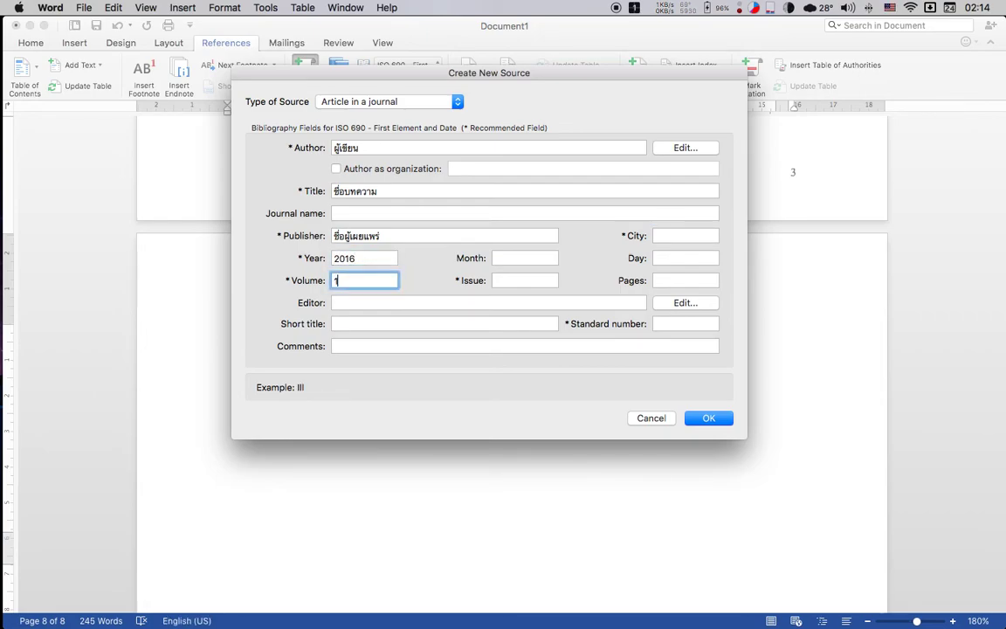
pyautogui.click(528, 281)
pyautogui.write('1')
pyautogui.click(669, 234)
pyautogui.write('Ban')
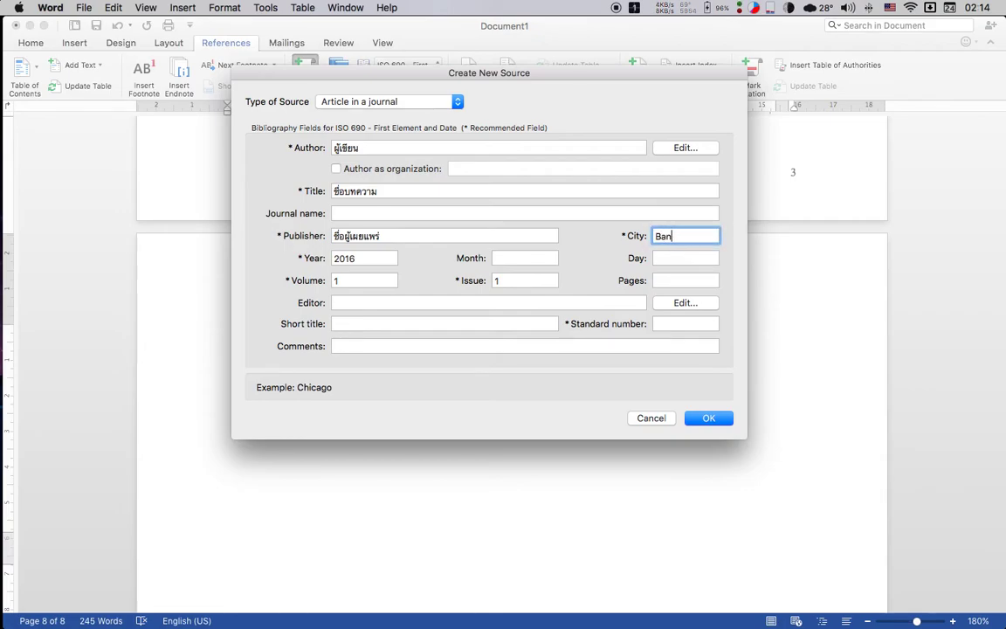
pyautogui.write('kk')
pyautogui.click(674, 323)
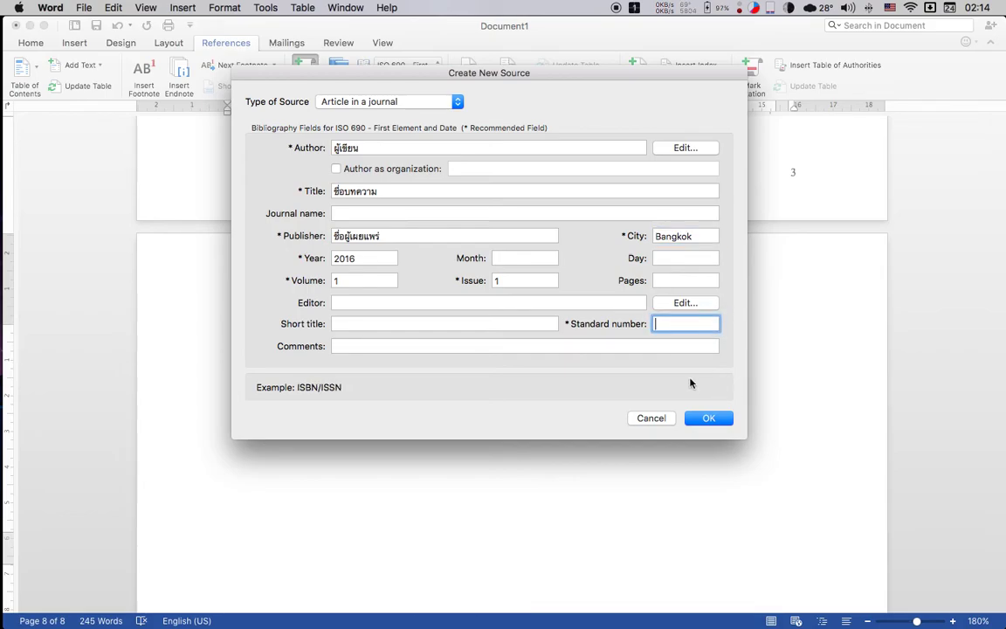
pyautogui.write('###')
pyautogui.click(708, 418)
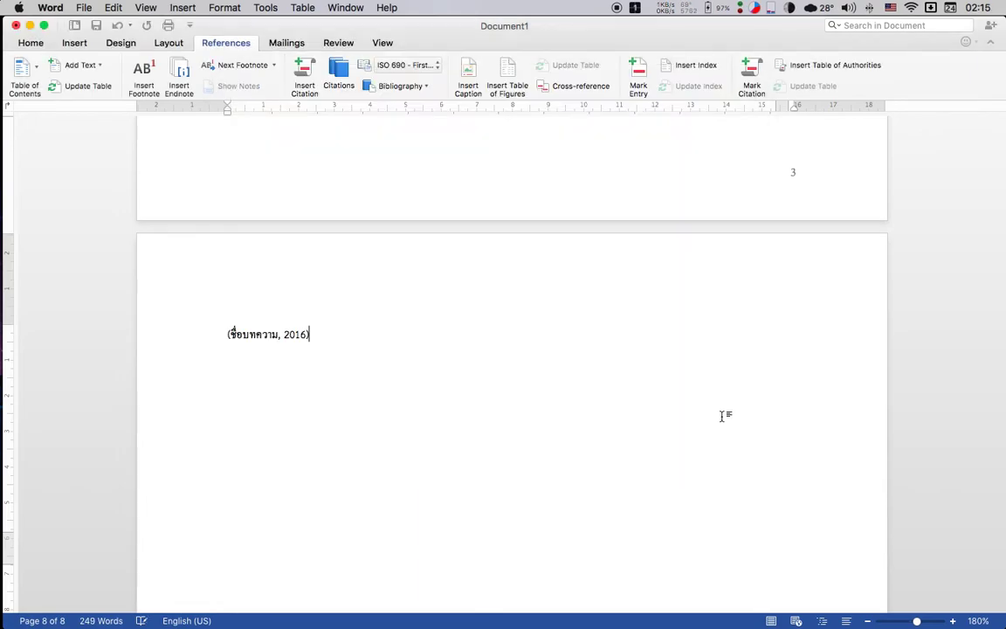
# Step: Try the APA, IEEE and ISO 690 citation styles on the new citation
pyautogui.click(286, 334)
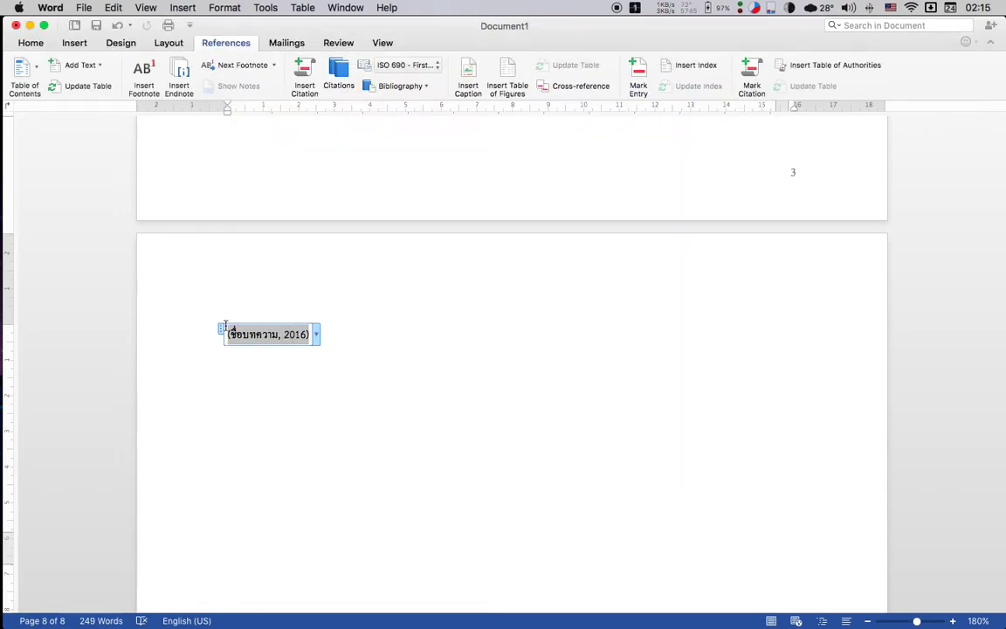
pyautogui.click(370, 382)
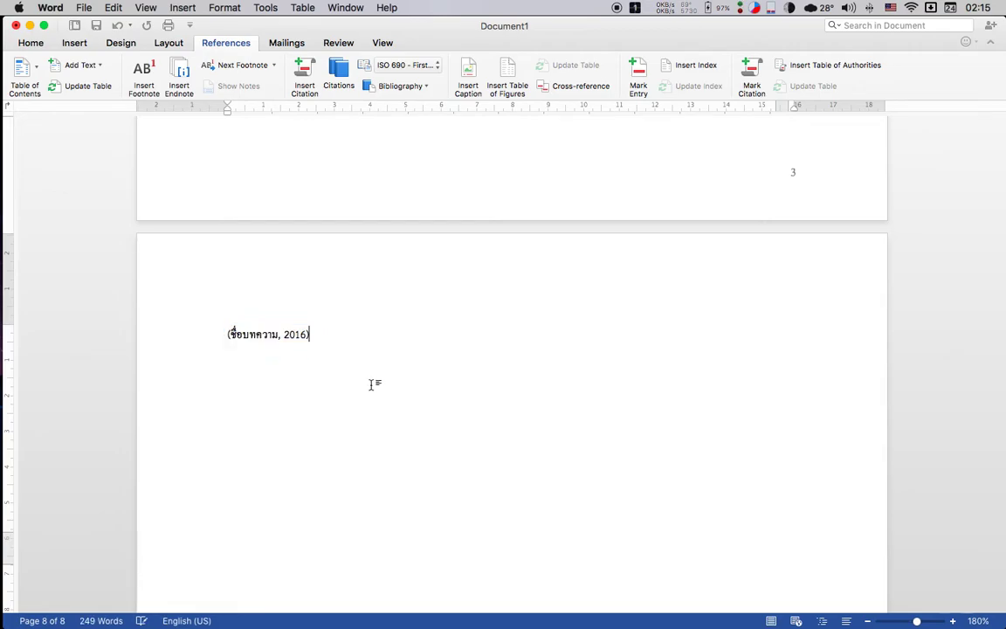
pyautogui.click(426, 66)
pyautogui.click(427, 70)
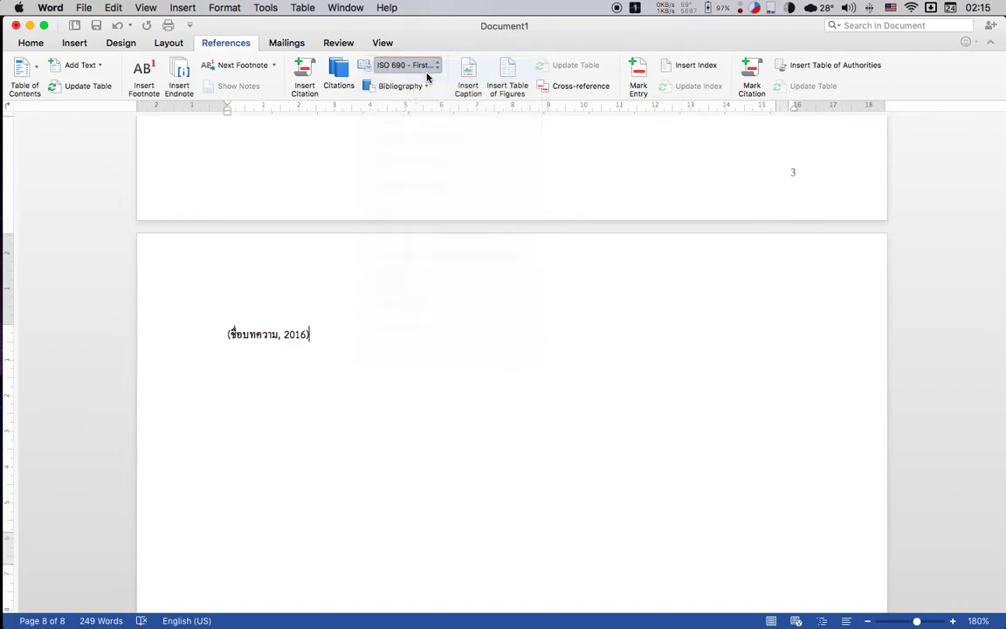
pyautogui.click(388, 70)
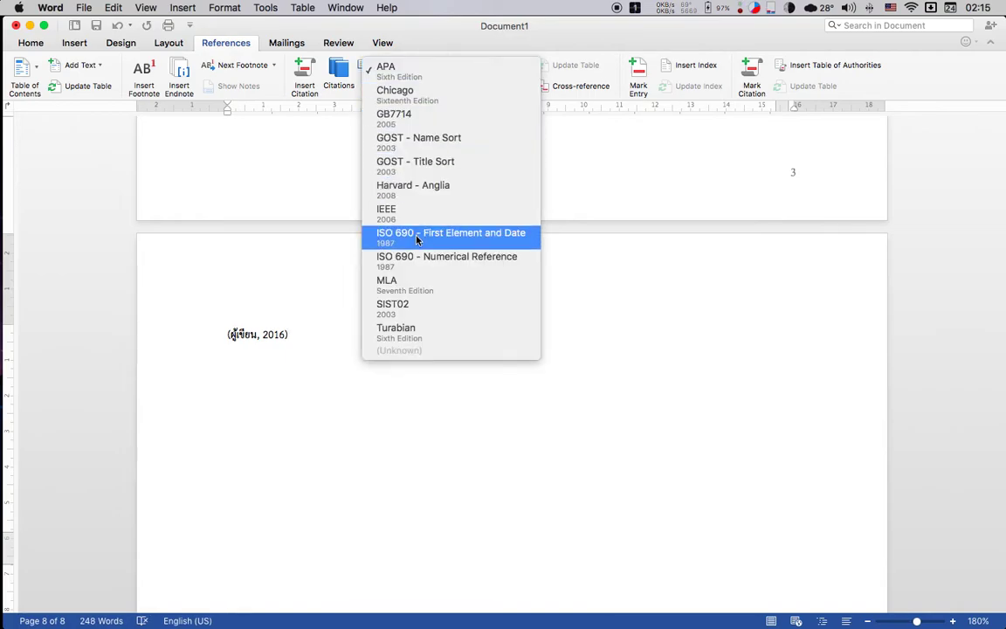
pyautogui.click(419, 208)
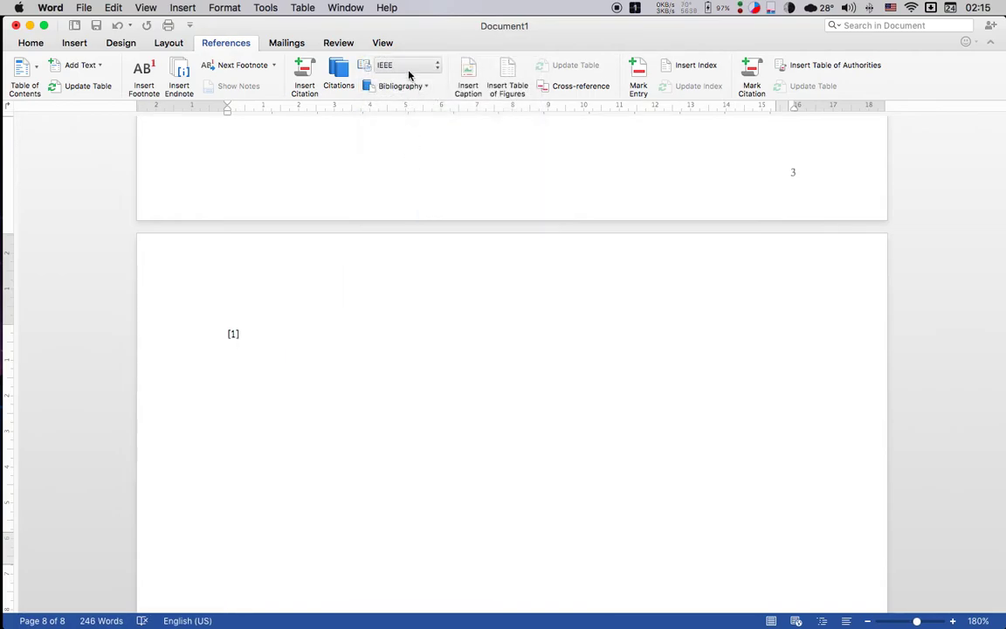
pyautogui.click(416, 66)
pyautogui.click(426, 234)
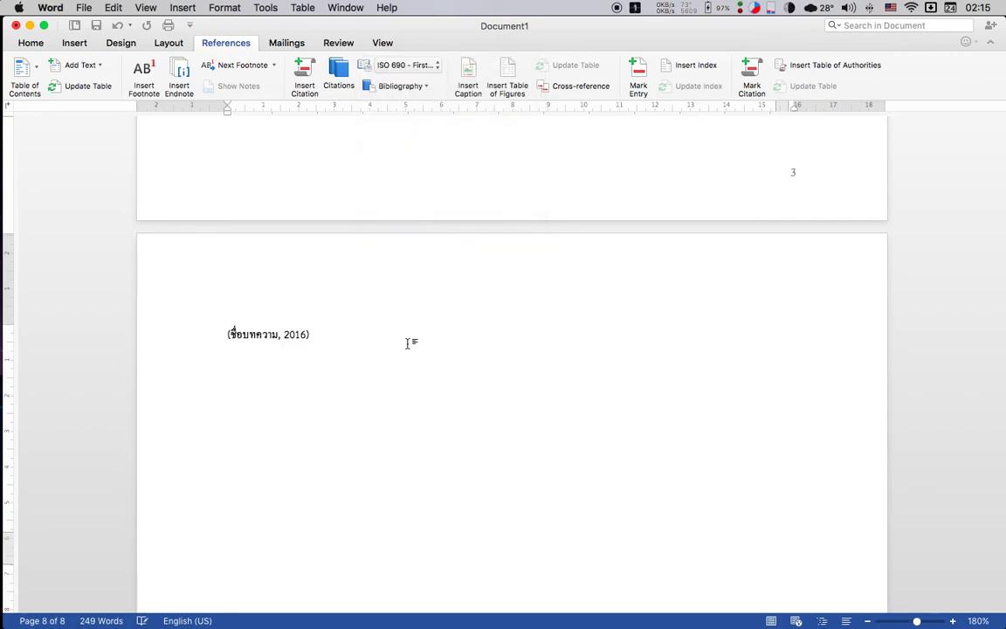
# Step: Settle on the IEEE citation style so it reads [1], and add an empty line below
pyautogui.click(406, 65)
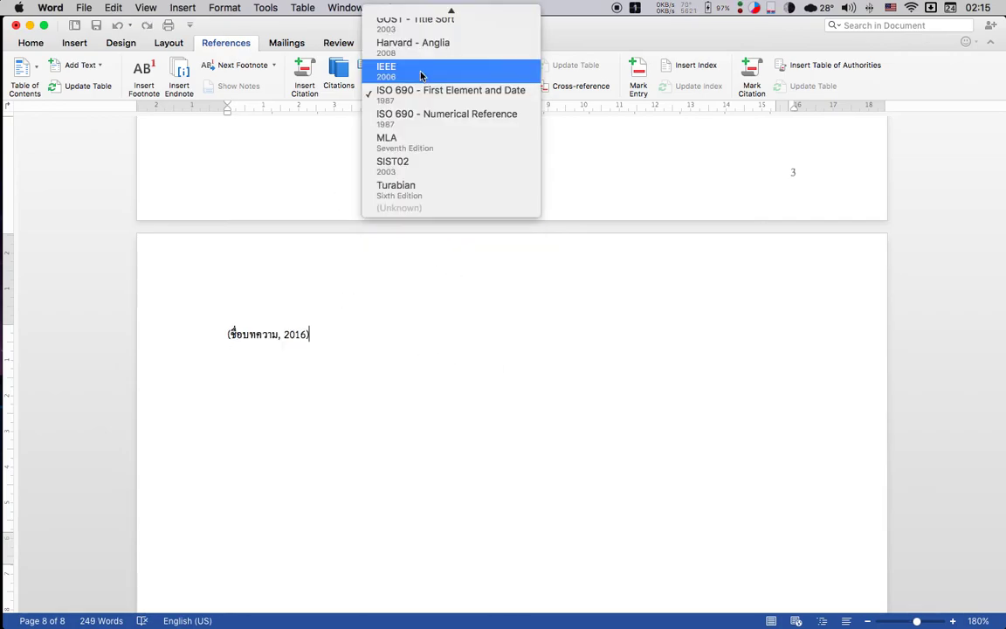
pyautogui.click(421, 70)
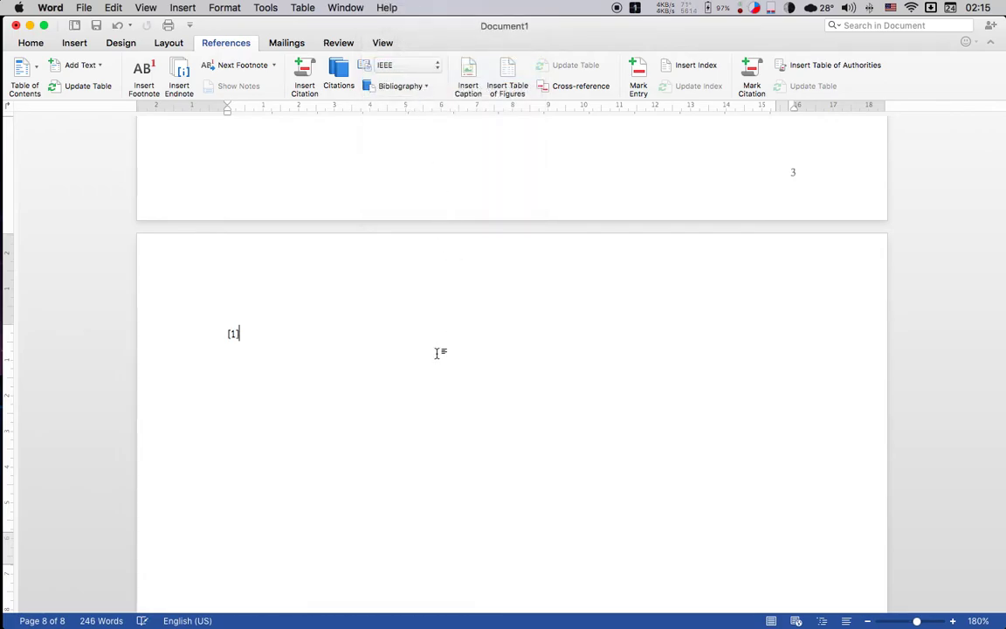
pyautogui.scroll(-1, 436, 352)
pyautogui.press('Return')
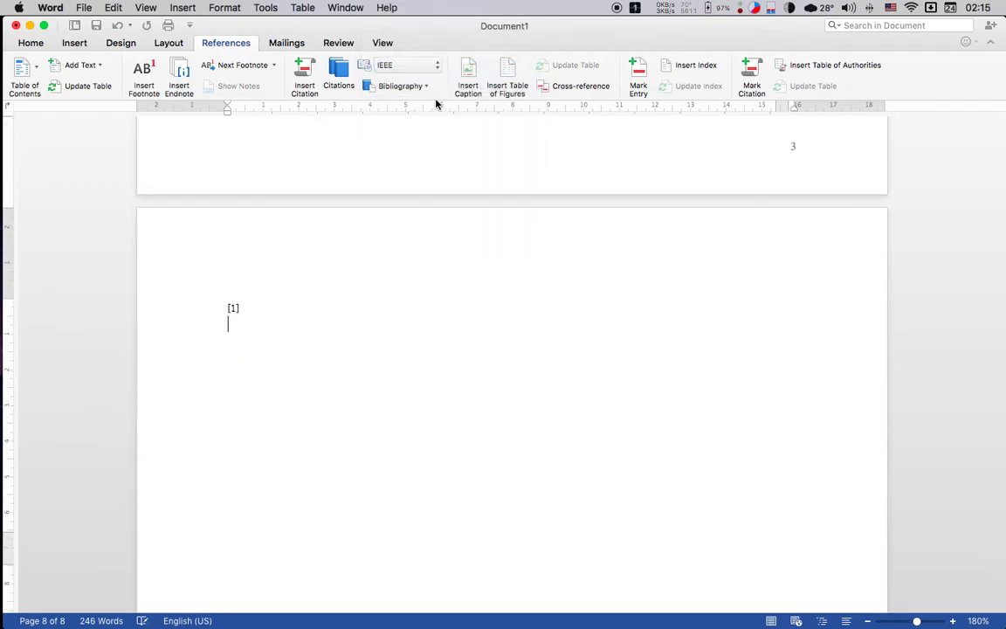
# Step: Insert a Bibliography block listing the IEEE entry [1] below the citation
pyautogui.click(392, 86)
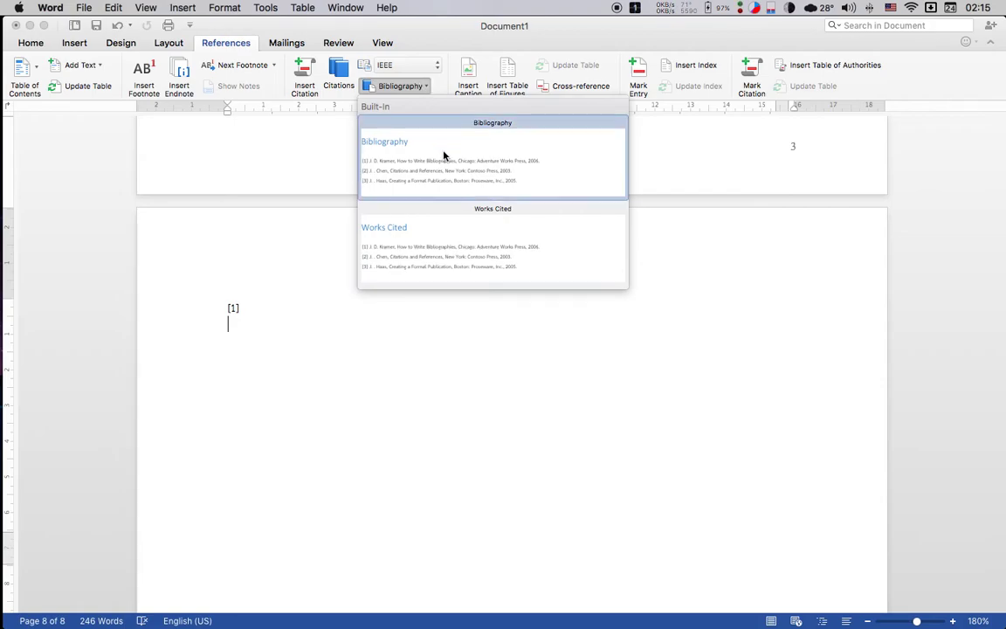
pyautogui.click(442, 151)
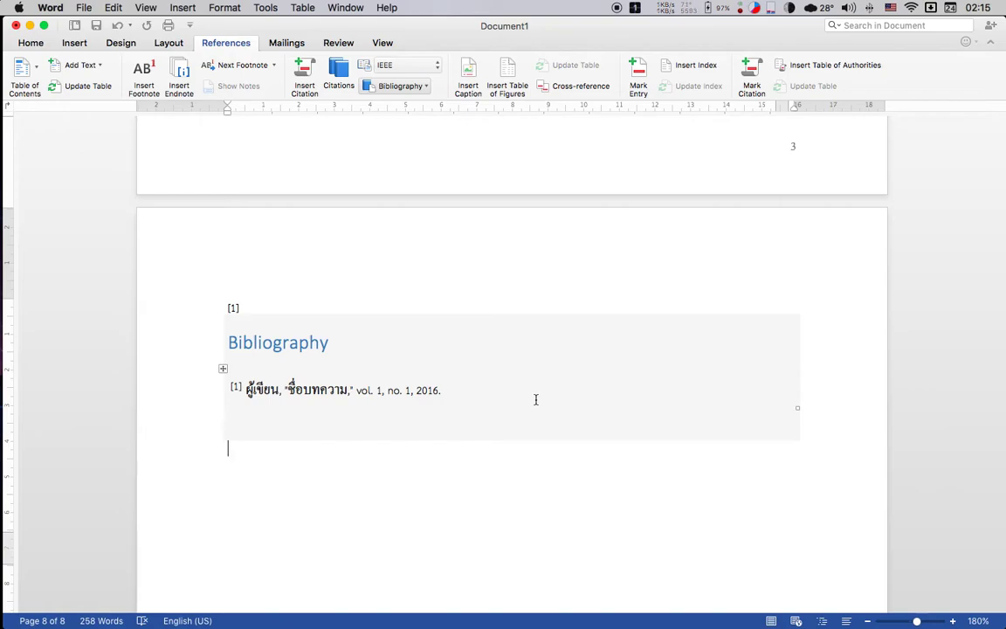
pyautogui.click(536, 399)
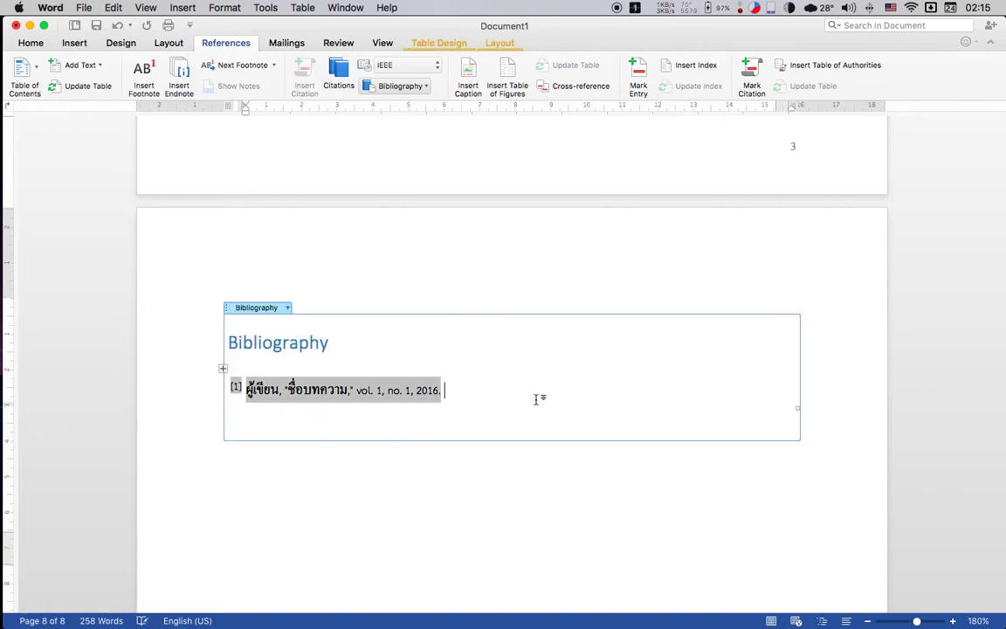
# Step: Select the [1] citation and cut it from the page
pyautogui.click(428, 305)
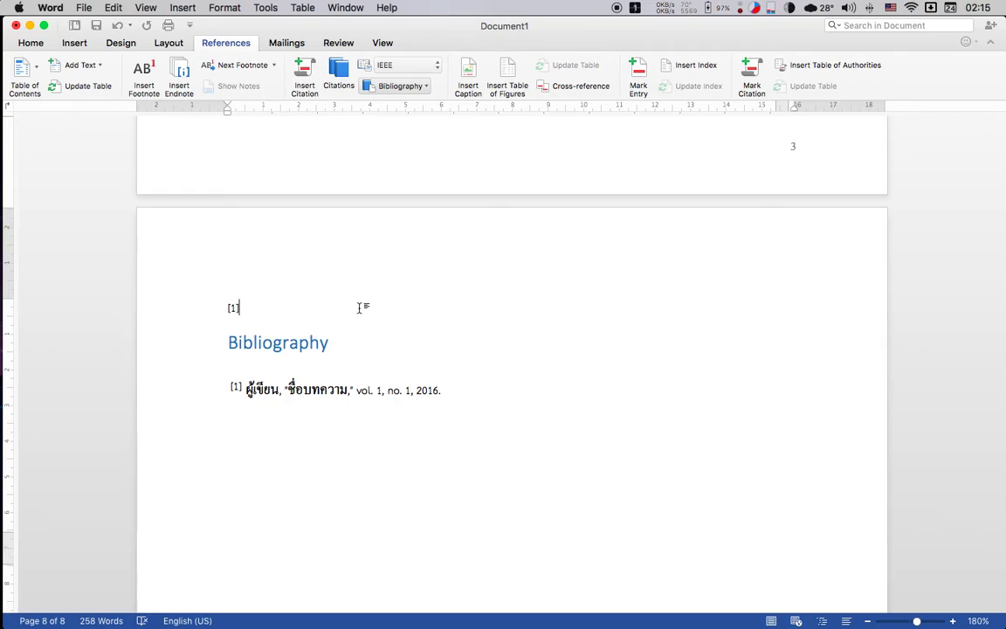
pyautogui.hotkey('shift', 'Left')
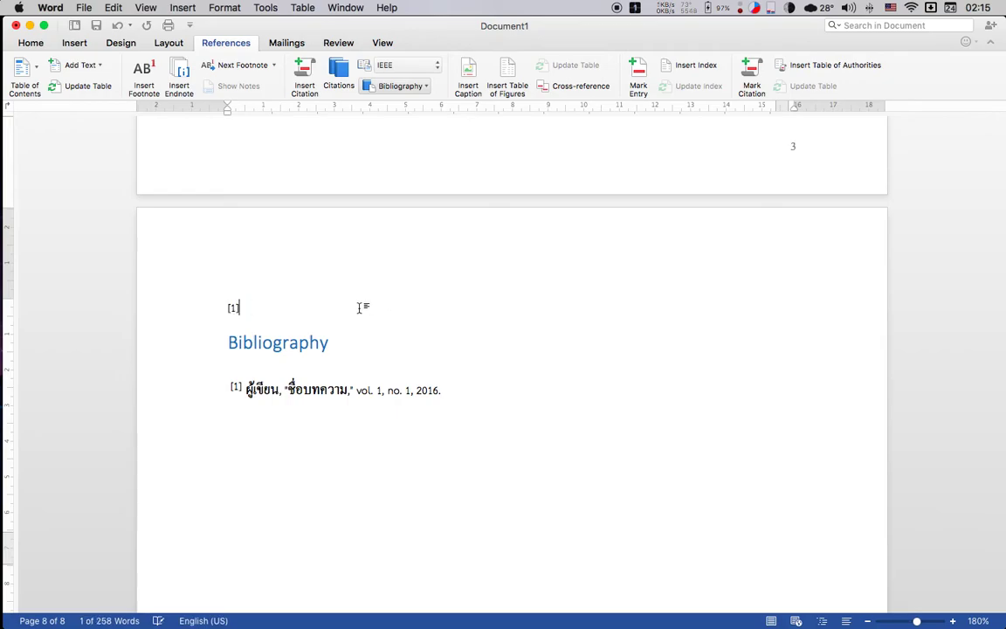
pyautogui.hotkey('shift', 'Left')
pyautogui.click(227, 304)
pyautogui.press('super+x')
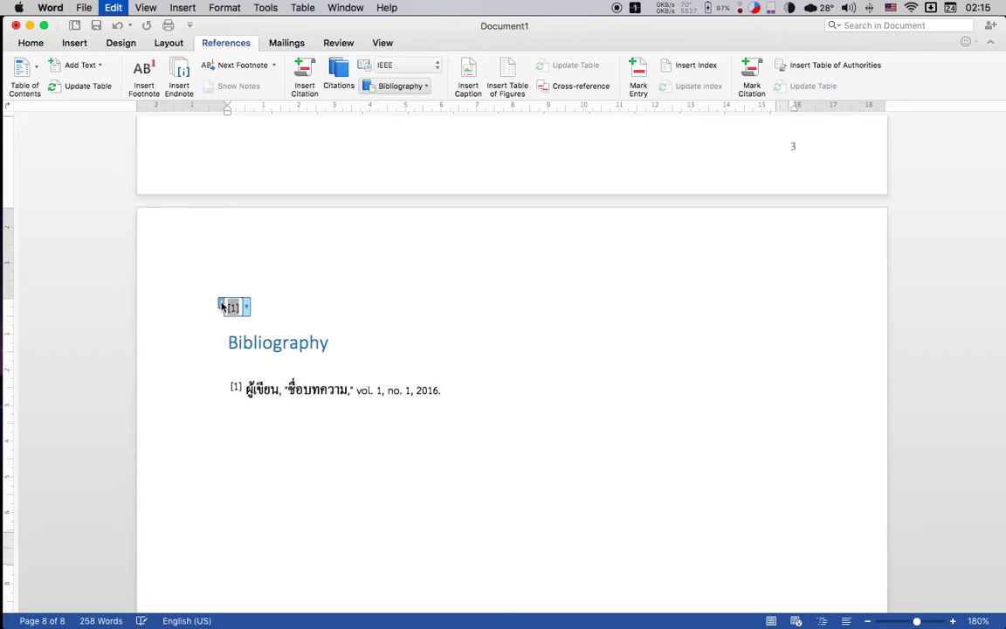
# Step: Paste the [1] citation after the sentence 'หน้านี้เป็นแนวนอน' on the landscape page
pyautogui.scroll(15, 226, 307)
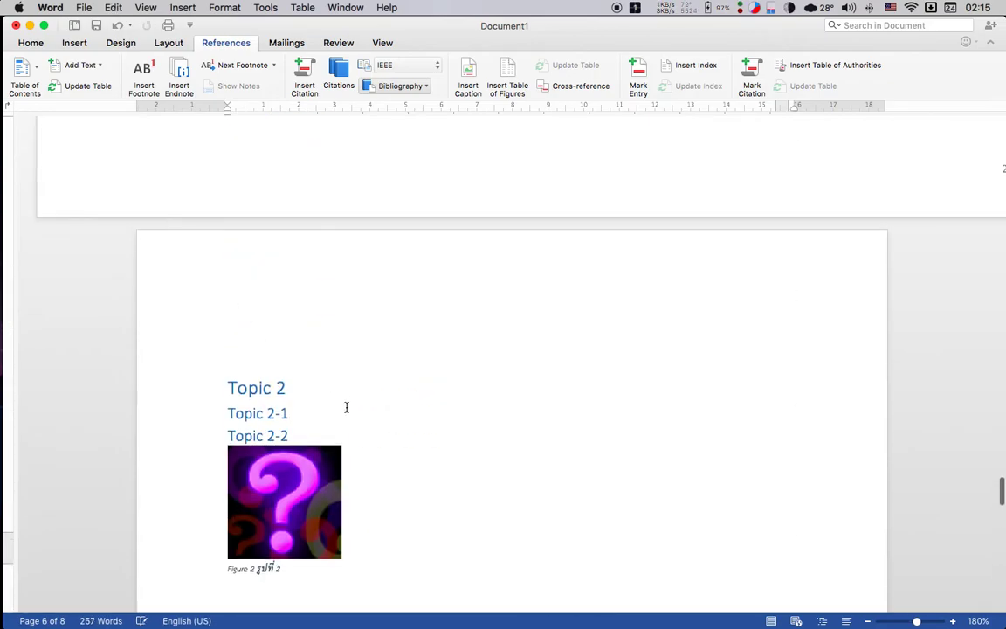
pyautogui.scroll(5, 345, 407)
pyautogui.scroll(5, 349, 409)
pyautogui.scroll(-2, 354, 414)
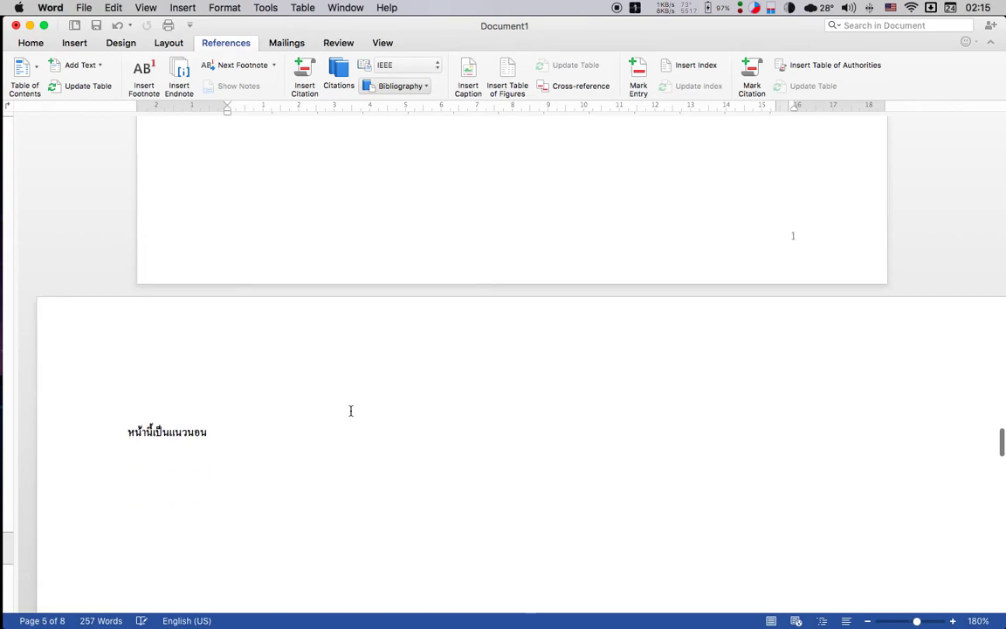
pyautogui.click(353, 408)
pyautogui.click(343, 437)
pyautogui.press('super+v')
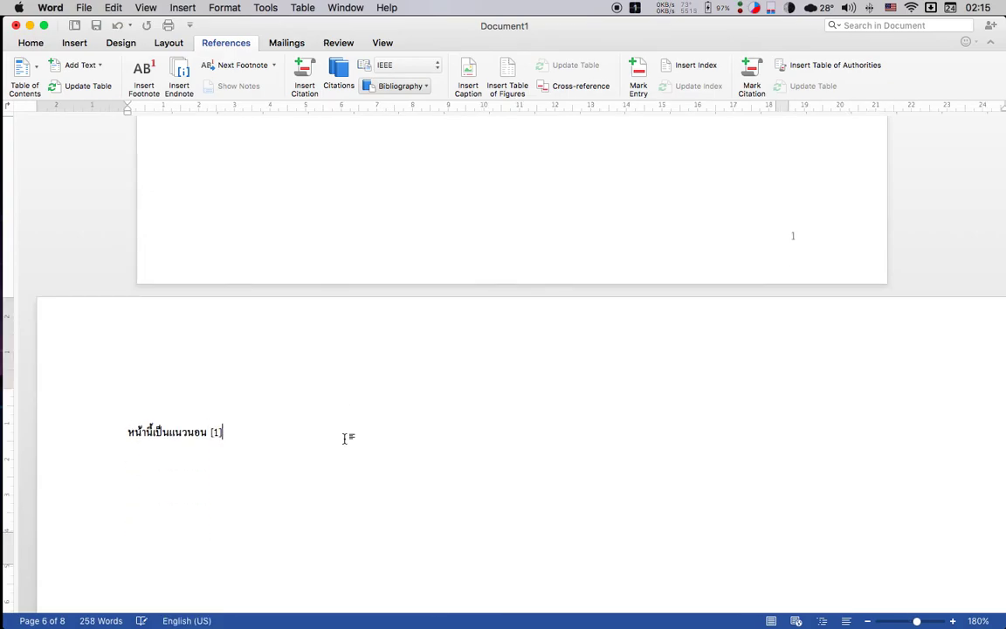
# Step: Follow the pasted [1] citation to its matching bibliography entry, then scroll back up
pyautogui.click(217, 434)
pyautogui.click(218, 434)
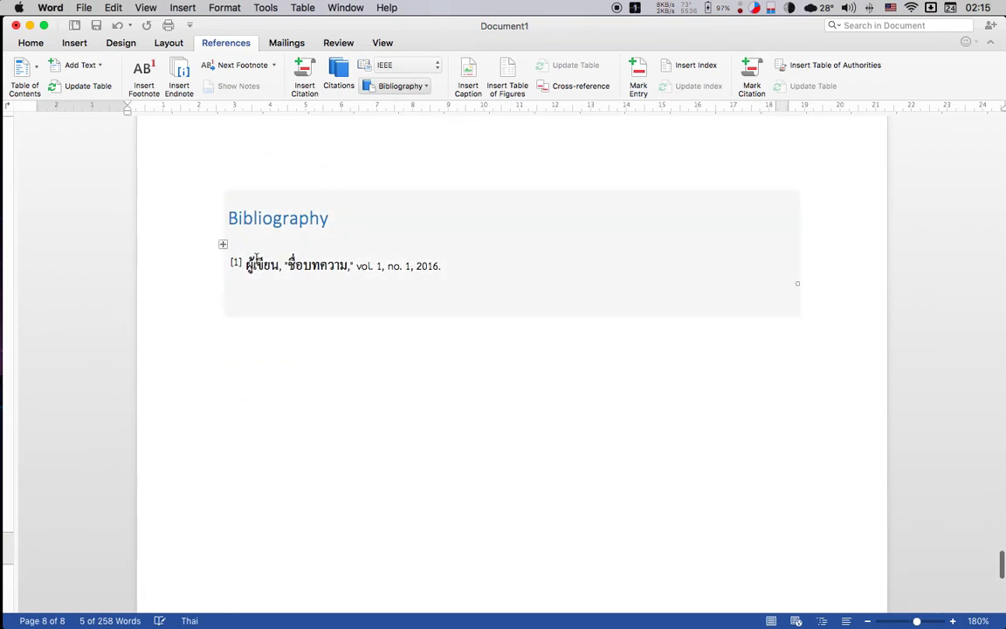
pyautogui.click(232, 264)
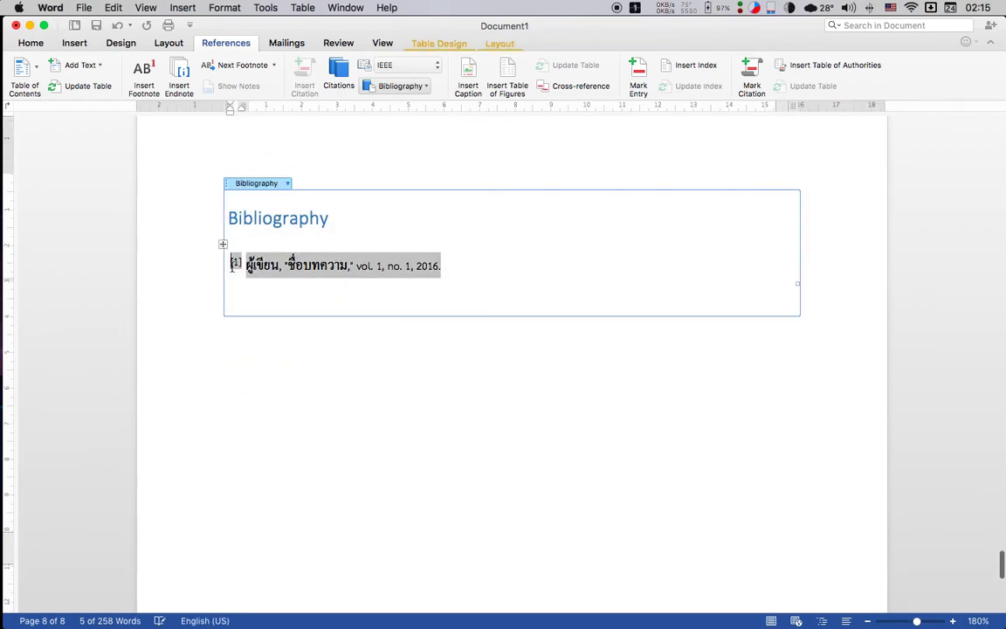
pyautogui.click(465, 279)
pyautogui.scroll(5, 464, 279)
pyautogui.scroll(10, 465, 276)
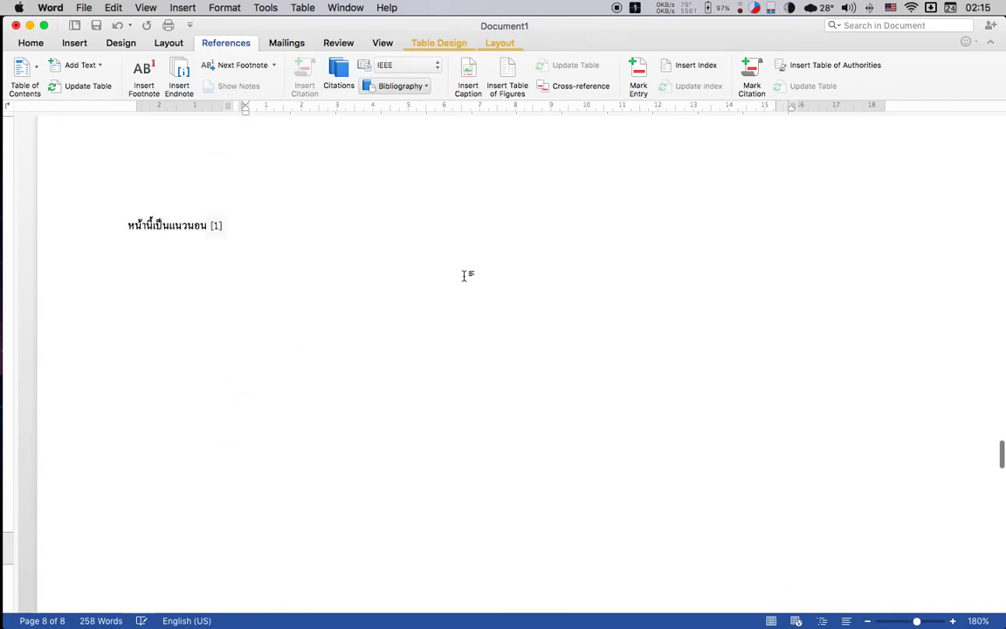
pyautogui.scroll(10, 465, 276)
pyautogui.scroll(10, 465, 276)
pyautogui.scroll(3, 429, 277)
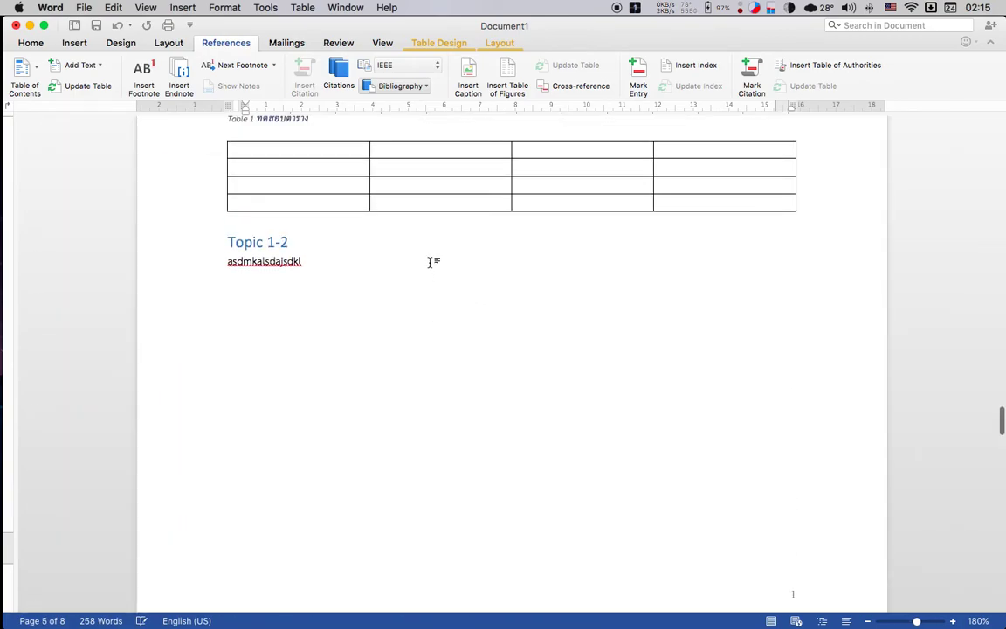
# Step: Add a line below the Topic 1-2 text and begin a new Article in a journal source
pyautogui.click(429, 262)
pyautogui.press('Return')
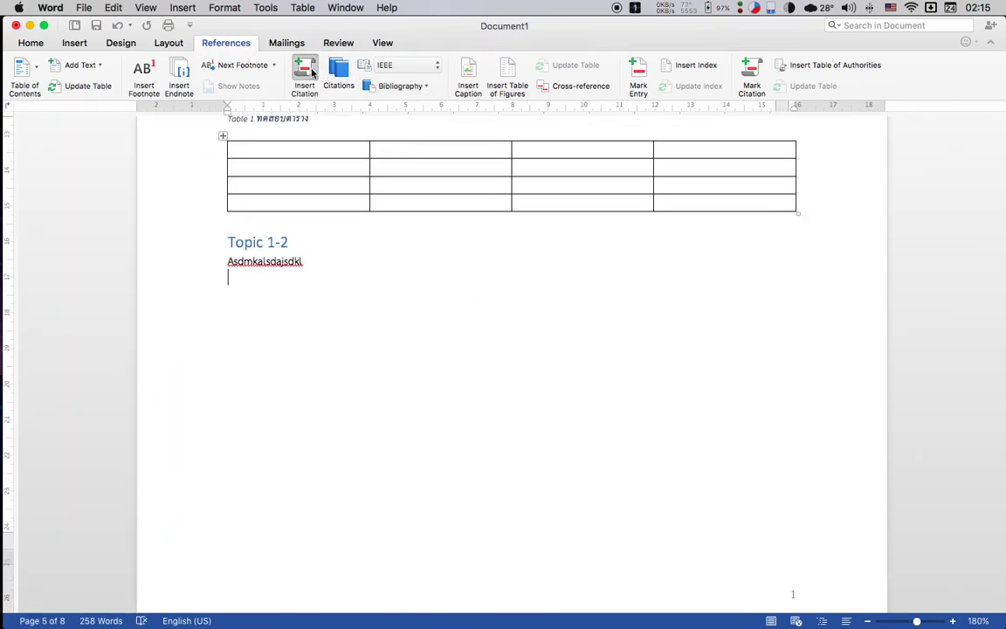
pyautogui.click(312, 73)
pyautogui.click(341, 110)
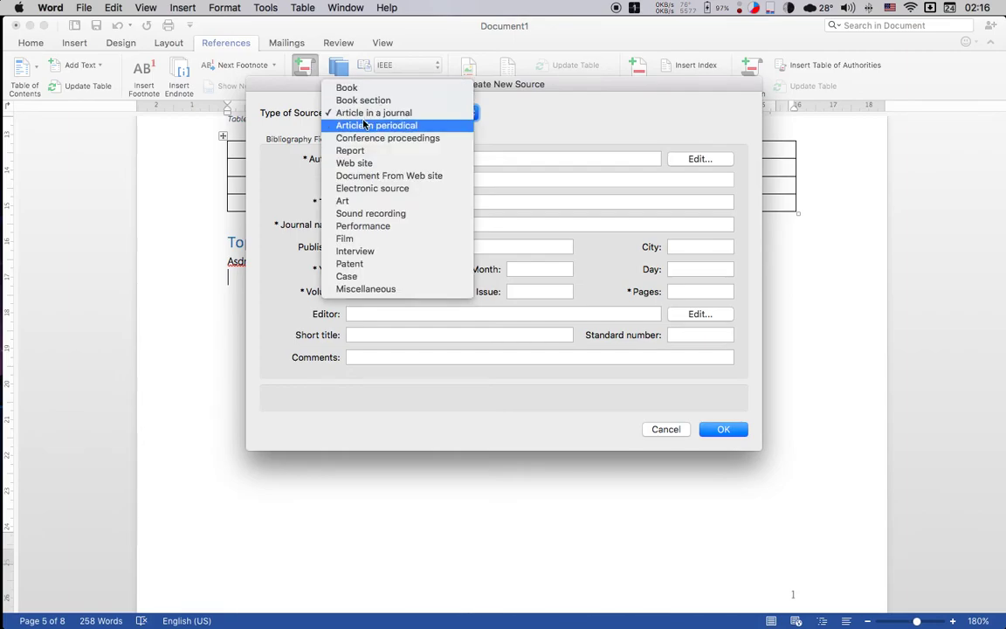
pyautogui.click(366, 113)
# Step: Enter the source's author, switching between Thai and English input
pyautogui.click(433, 158)
pyautogui.write('a')
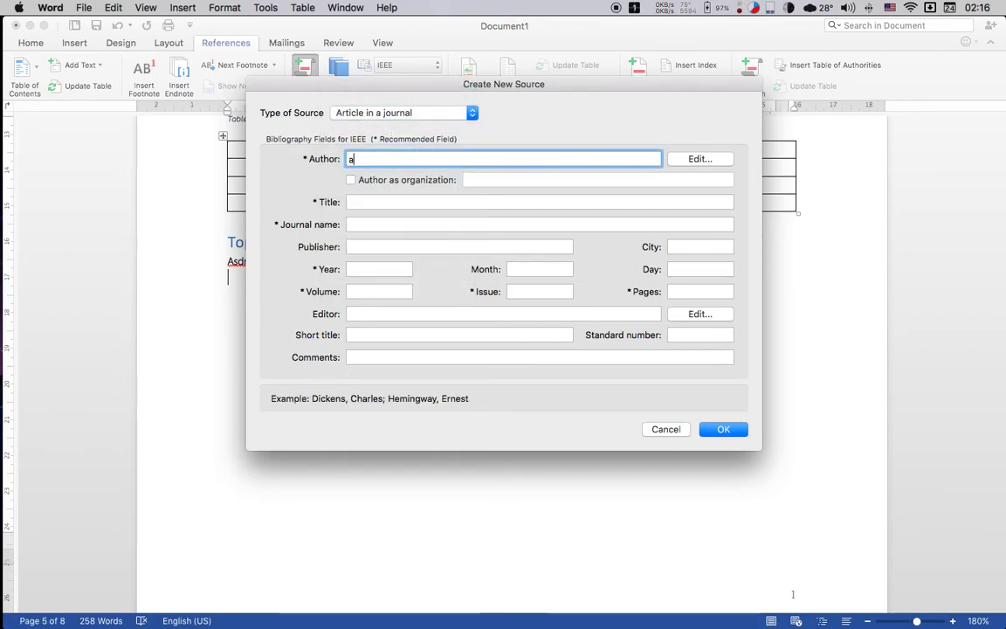
pyautogui.press('BackSpace')
pyautogui.write('2')
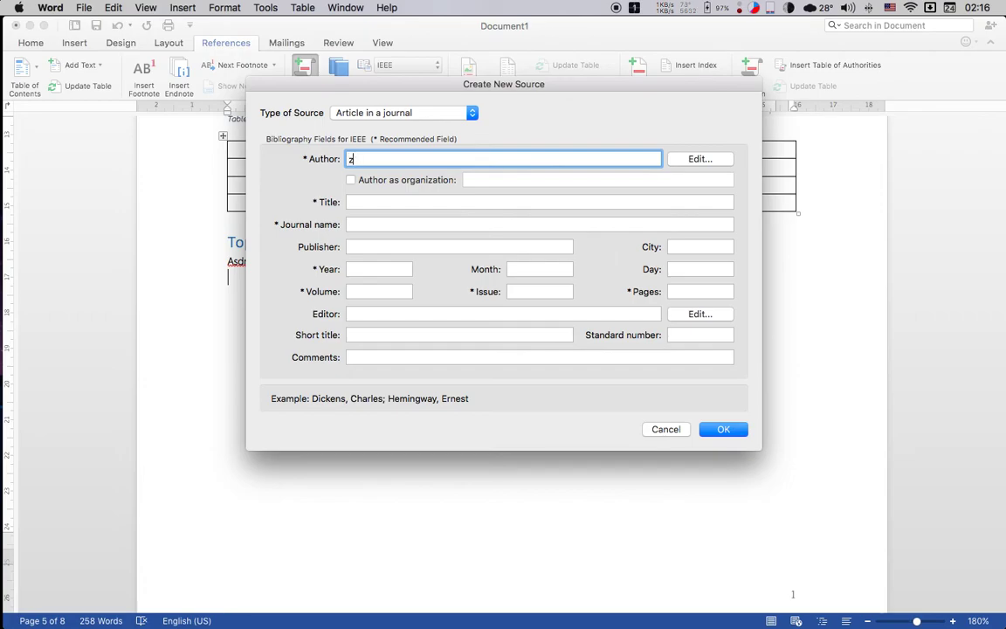
pyautogui.press('BackSpace')
pyautogui.hotkey('ctrl', 'space')
pyautogui.write('ฟ')
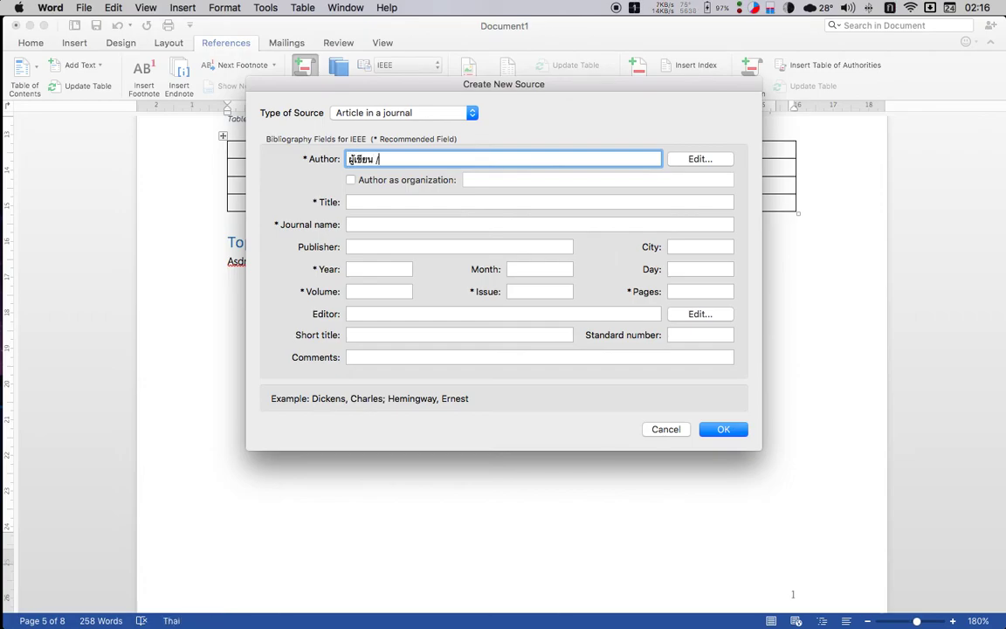
pyautogui.hotkey('ctrl', 'space')
pyautogui.write('2')
# Step: Title the source 'บทความ 2' and insert its citation
pyautogui.click(465, 202)
pyautogui.write('[m')
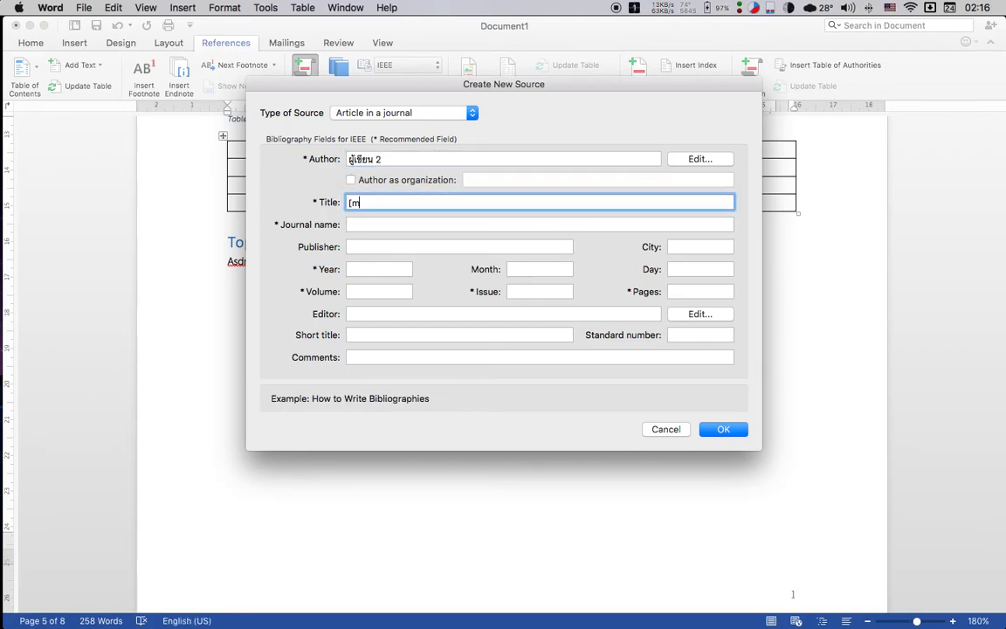
pyautogui.press('BackSpace')
pyautogui.press('BackSpace')
pyautogui.hotkey('ctrl', 'space')
pyautogui.write('บทควา')
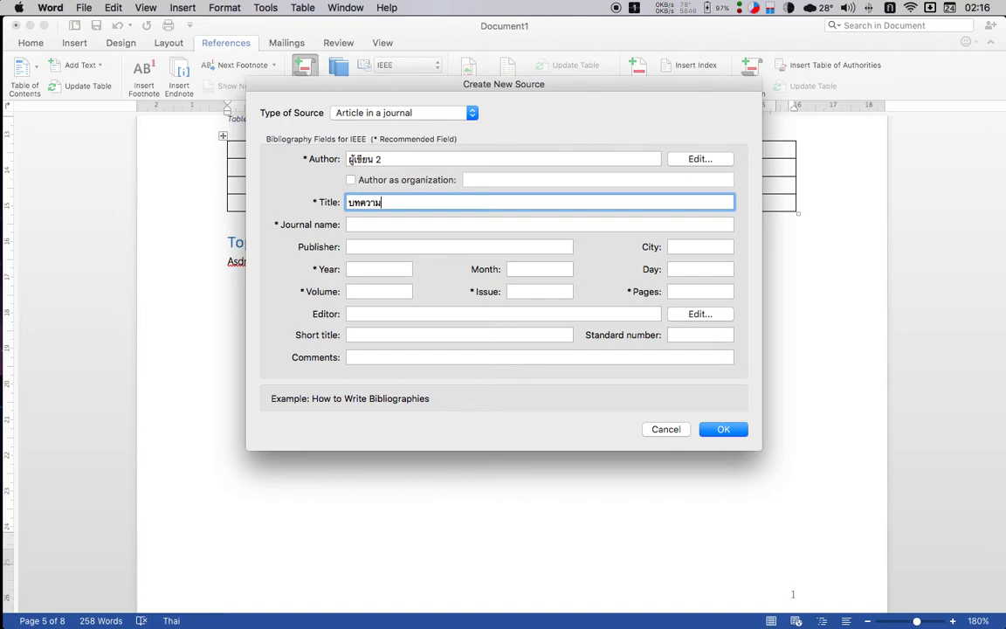
pyautogui.write('ม')
pyautogui.hotkey('ctrl', 'space')
pyautogui.write('2')
pyautogui.hotkey('ctrl', 'space')
pyautogui.press('BackSpace')
pyautogui.click(539, 224)
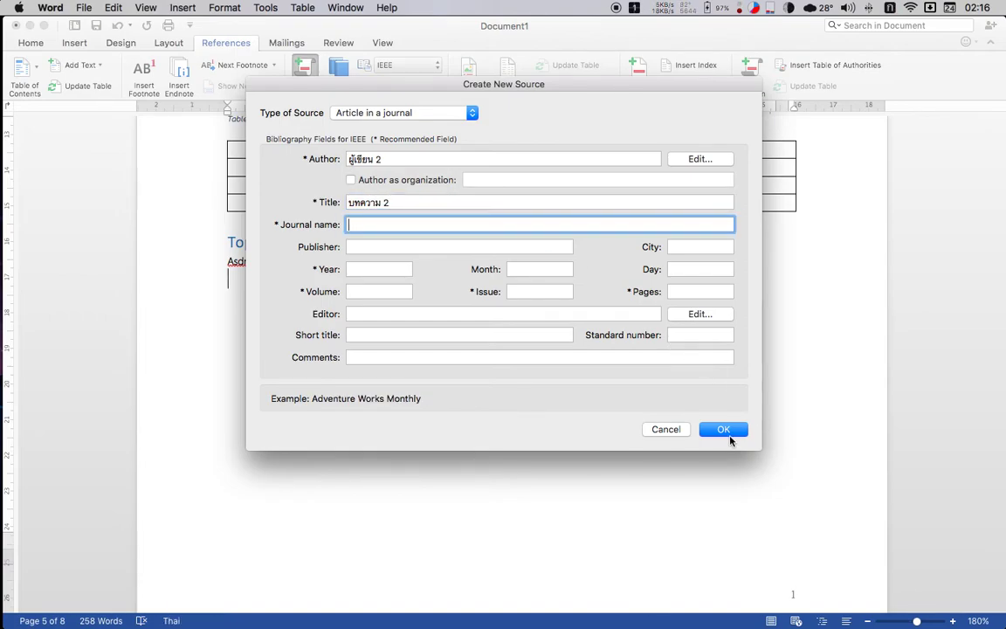
pyautogui.click(723, 429)
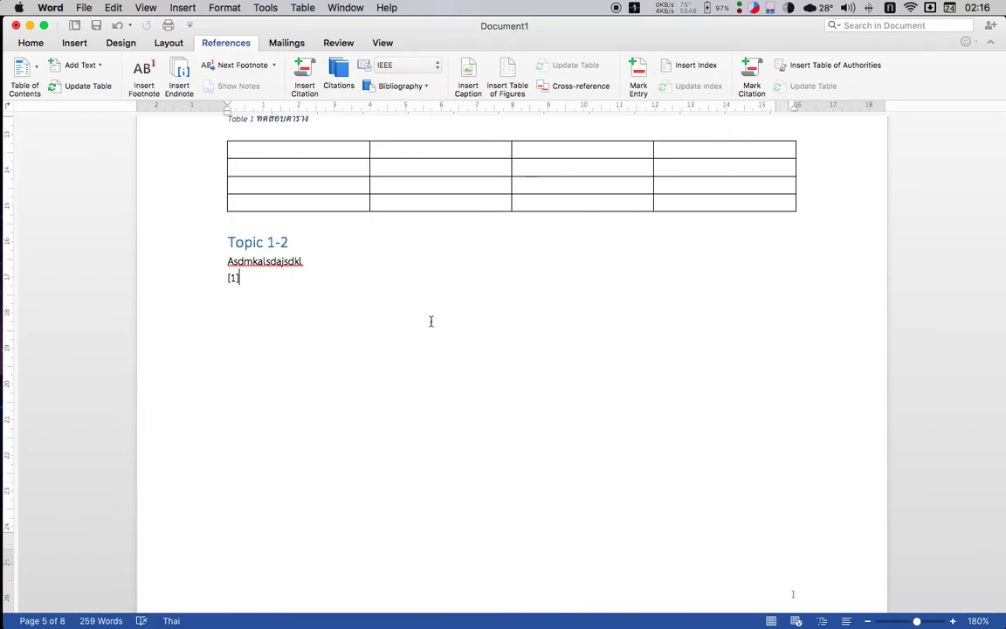
# Step: Update the Bibliography field so it includes the new 'บทความ 2' source
pyautogui.scroll(-5, 431, 321)
pyautogui.scroll(-4, 431, 322)
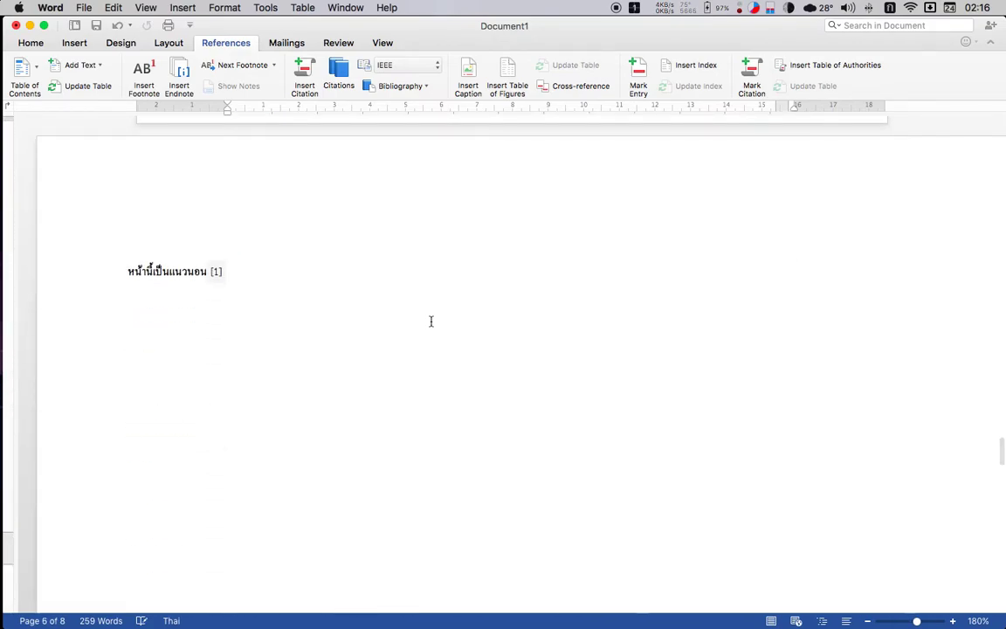
pyautogui.scroll(5, 431, 321)
pyautogui.scroll(-3, 431, 322)
pyautogui.scroll(-2, 431, 321)
pyautogui.scroll(-5, 431, 321)
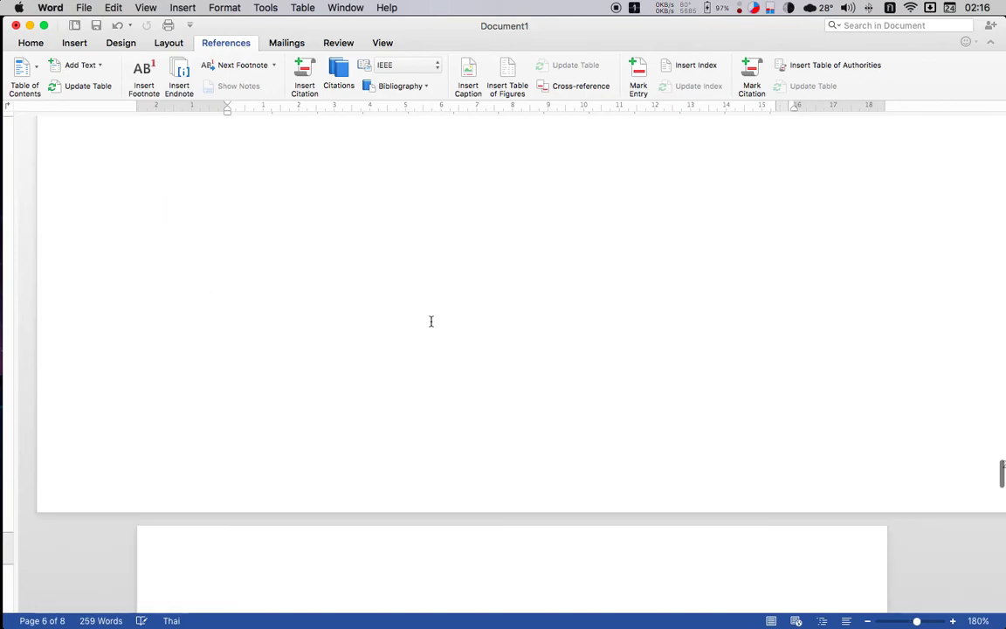
pyautogui.scroll(-5, 430, 322)
pyautogui.scroll(-2, 431, 322)
pyautogui.scroll(-5, 432, 323)
pyautogui.scroll(-5, 435, 326)
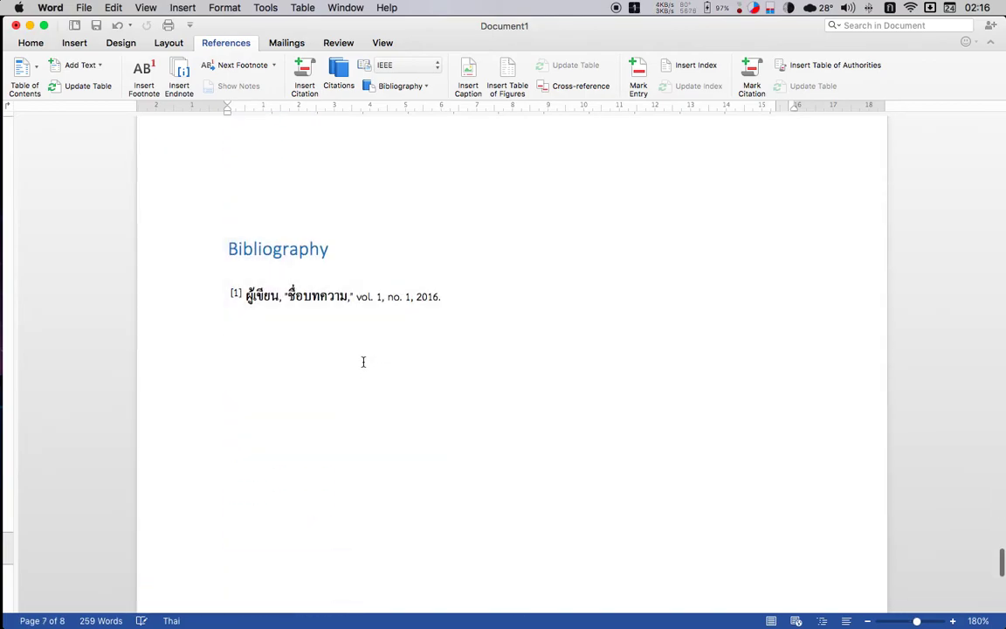
pyautogui.click(371, 297)
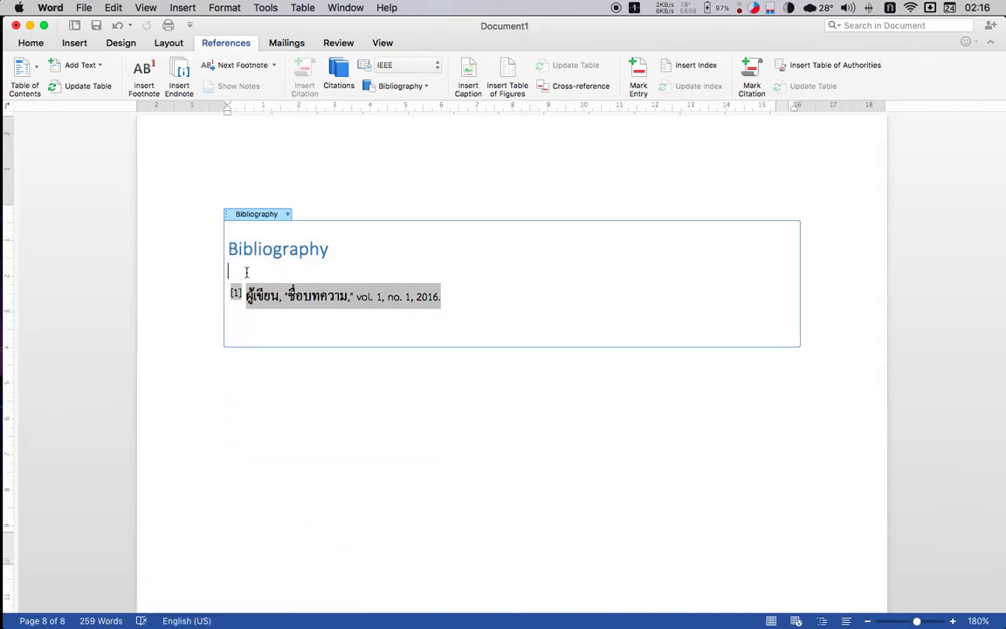
pyautogui.rightClick(279, 298)
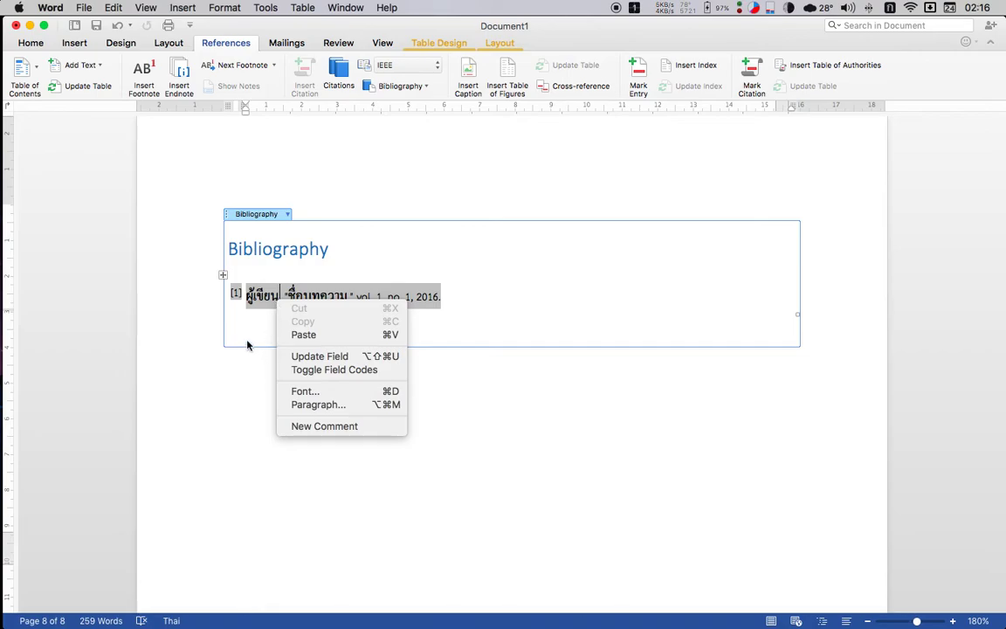
pyautogui.click(321, 356)
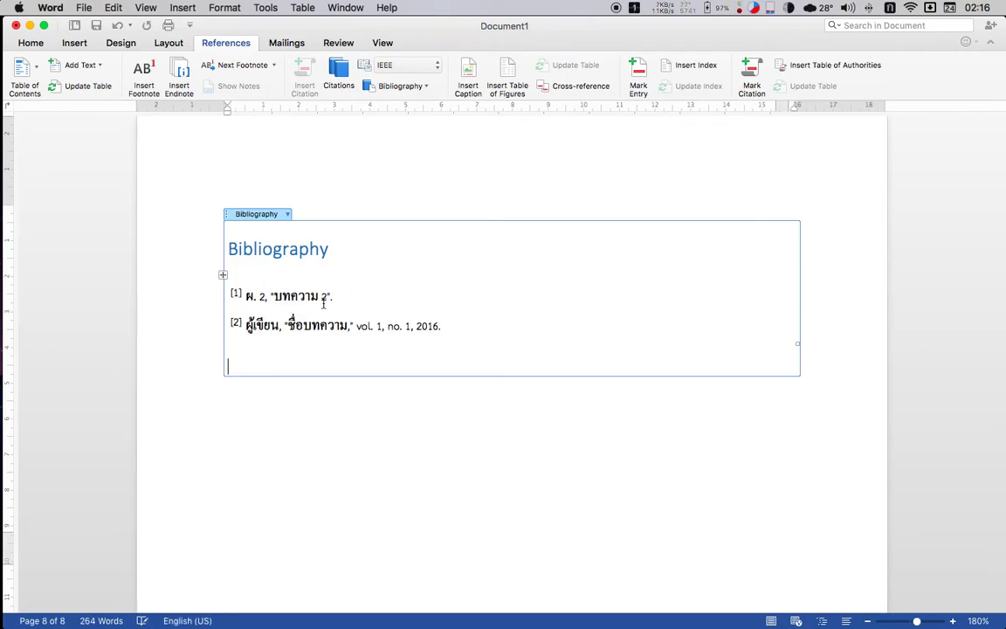
# Step: Check the refreshed two-entry bibliography, then scroll back up
pyautogui.click(398, 337)
pyautogui.click(459, 347)
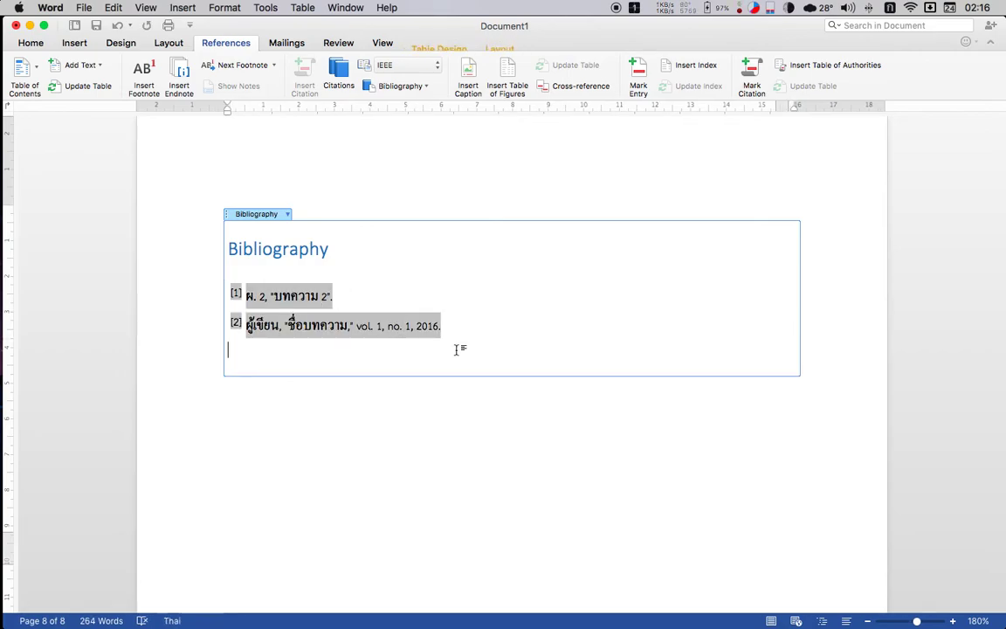
pyautogui.scroll(10, 456, 350)
pyautogui.scroll(2, 456, 350)
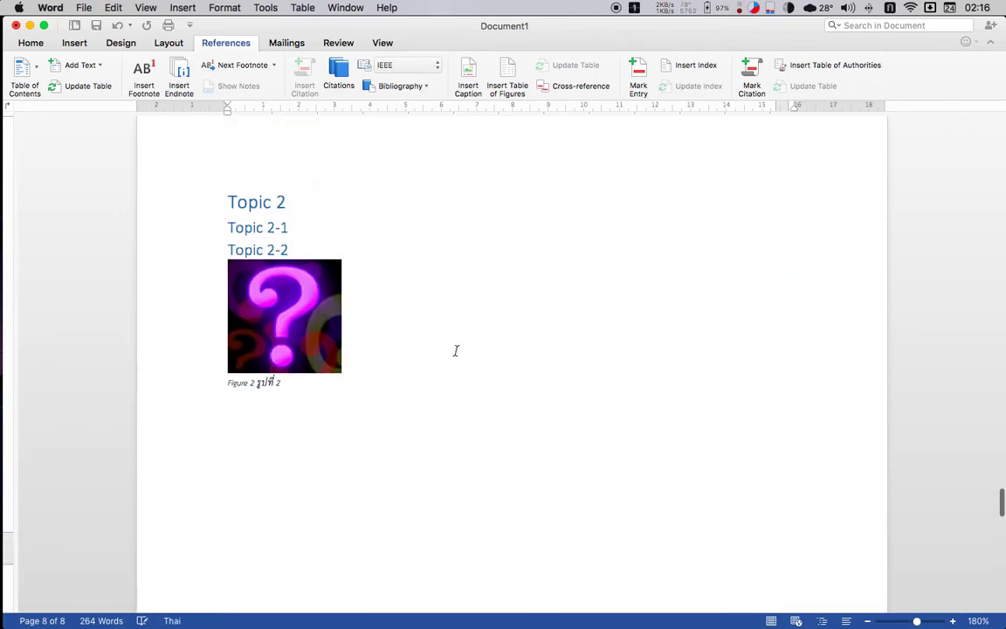
pyautogui.scroll(5, 267, 376)
pyautogui.scroll(5, 267, 376)
# Step: Open Edit Citation for the landscape page's [1] citation and cancel without changes
pyautogui.scroll(3, 267, 377)
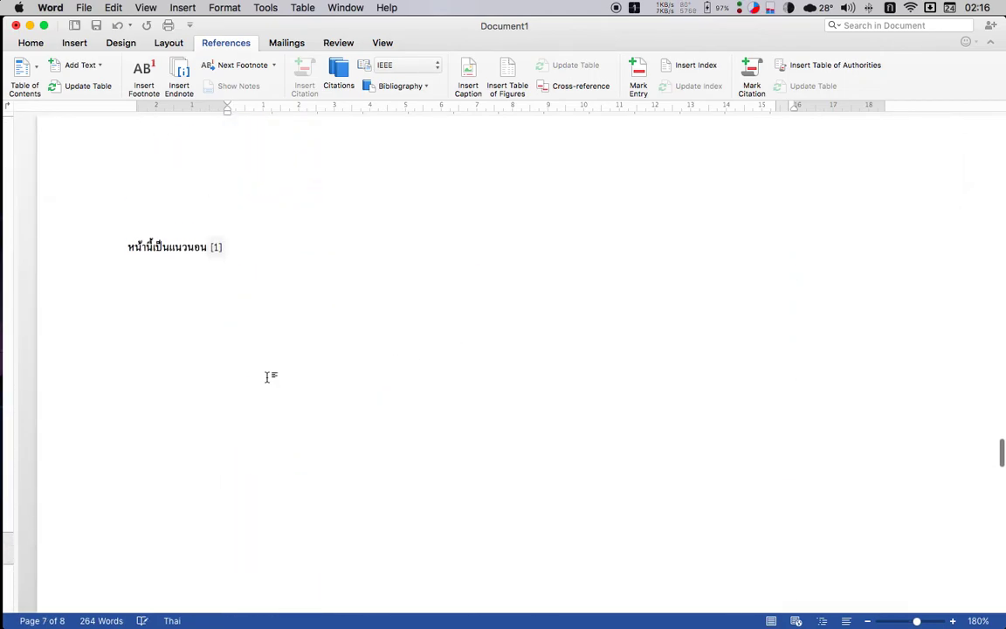
pyautogui.rightClick(216, 252)
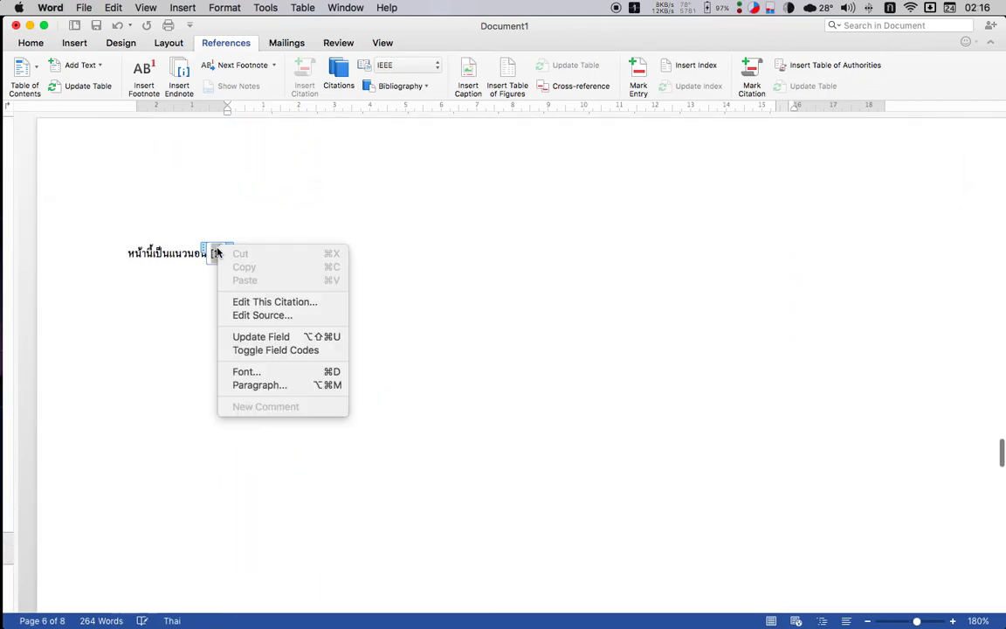
pyautogui.click(281, 302)
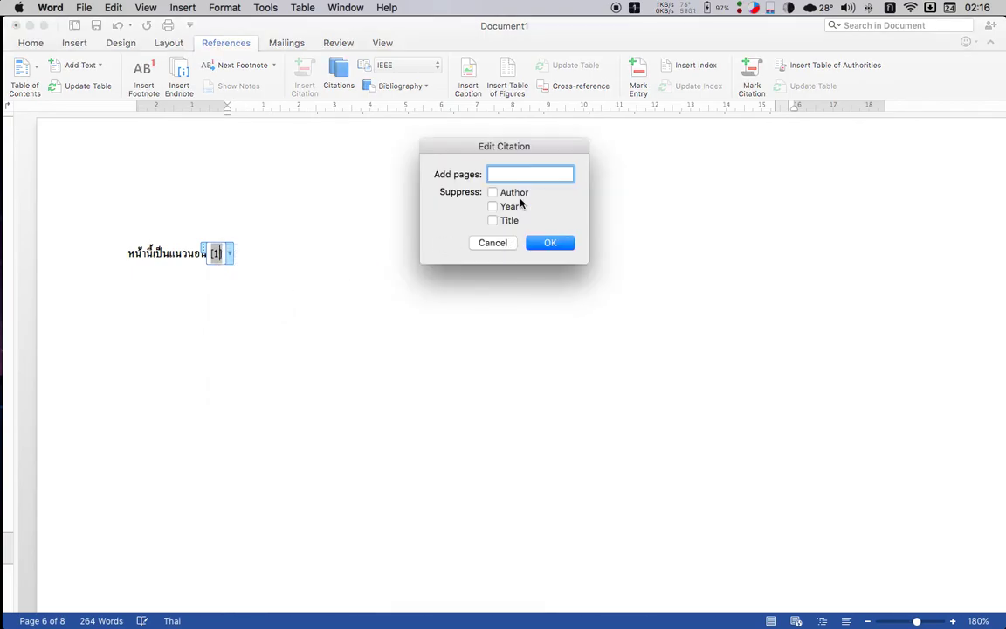
pyautogui.click(506, 243)
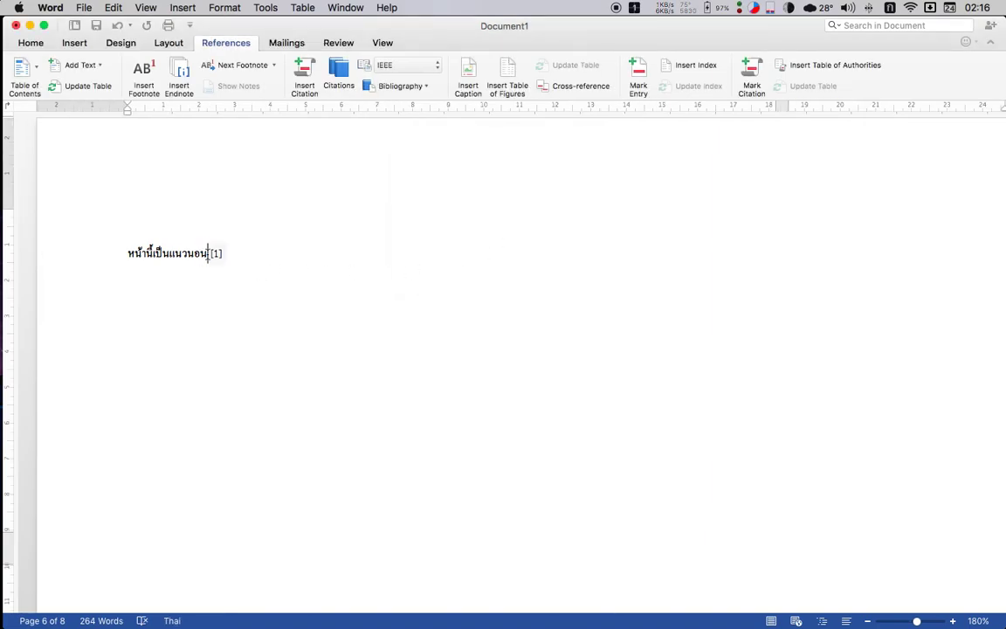
# Step: Update the [1] citation from its dropdown so it matches the reordered bibliography
pyautogui.click(208, 254)
pyautogui.scroll(-2, 218, 253)
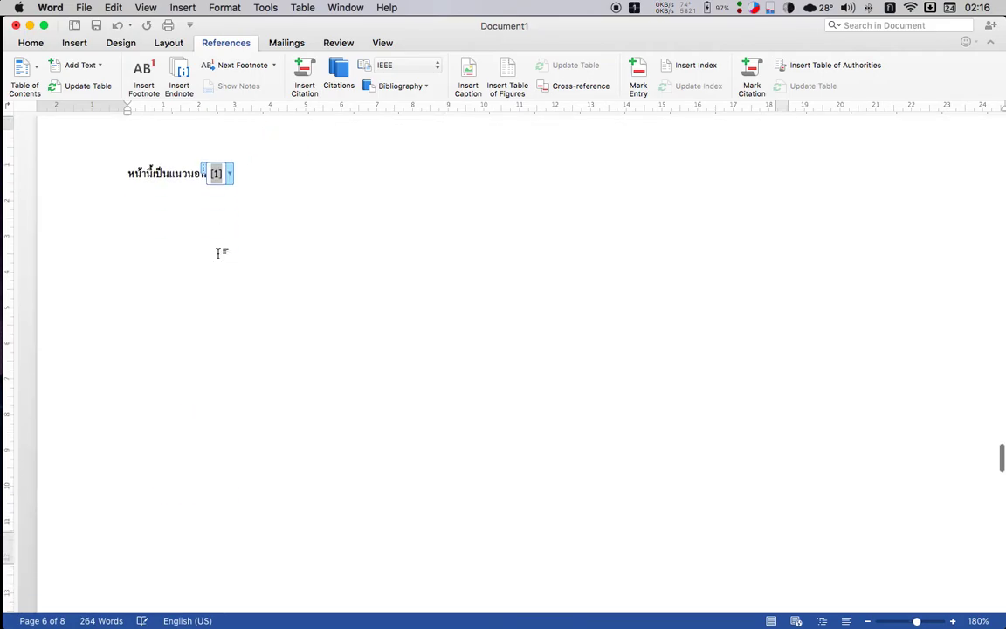
pyautogui.click(228, 174)
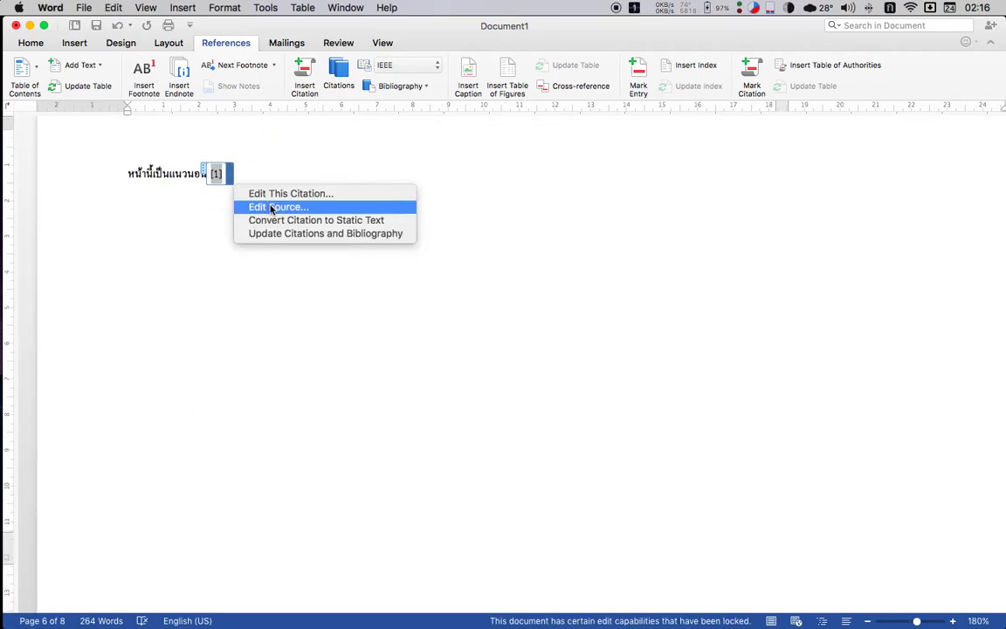
pyautogui.click(325, 233)
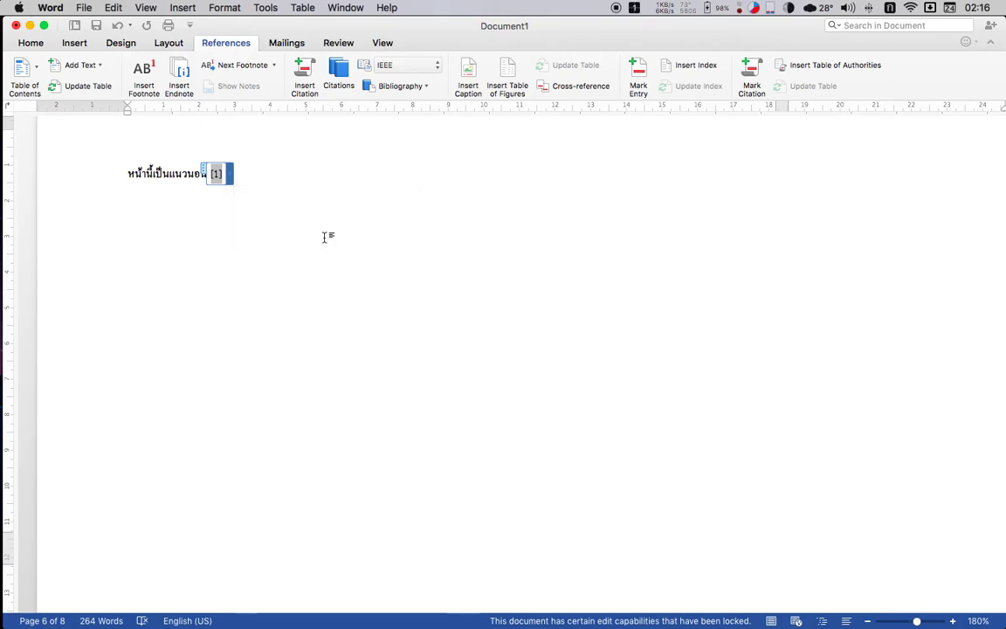
pyautogui.scroll(5, 254, 179)
pyautogui.scroll(5, 255, 179)
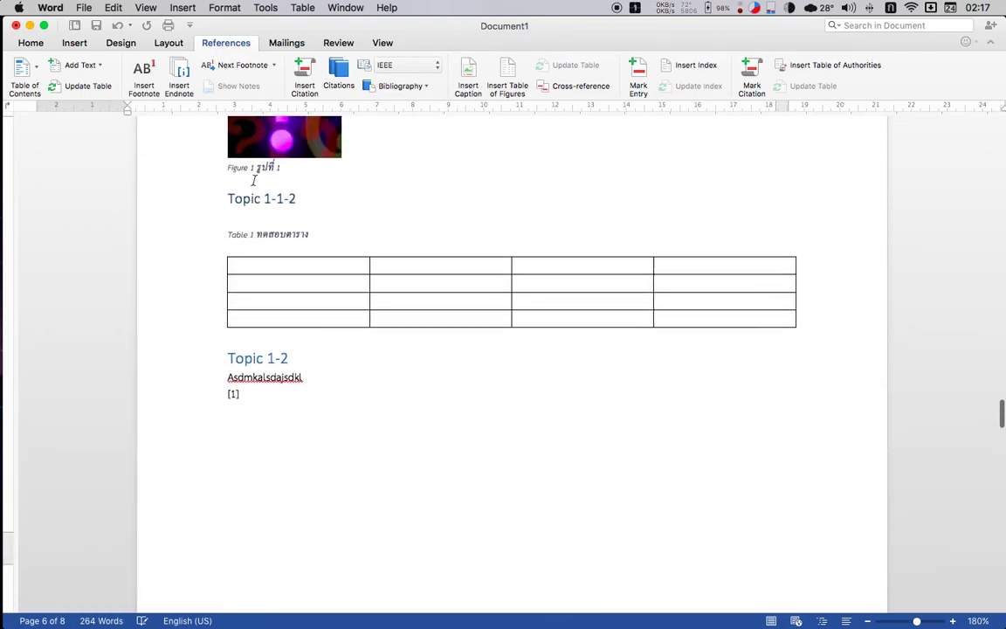
pyautogui.scroll(1, 254, 177)
pyautogui.scroll(-3, 254, 179)
pyautogui.scroll(-5, 217, 290)
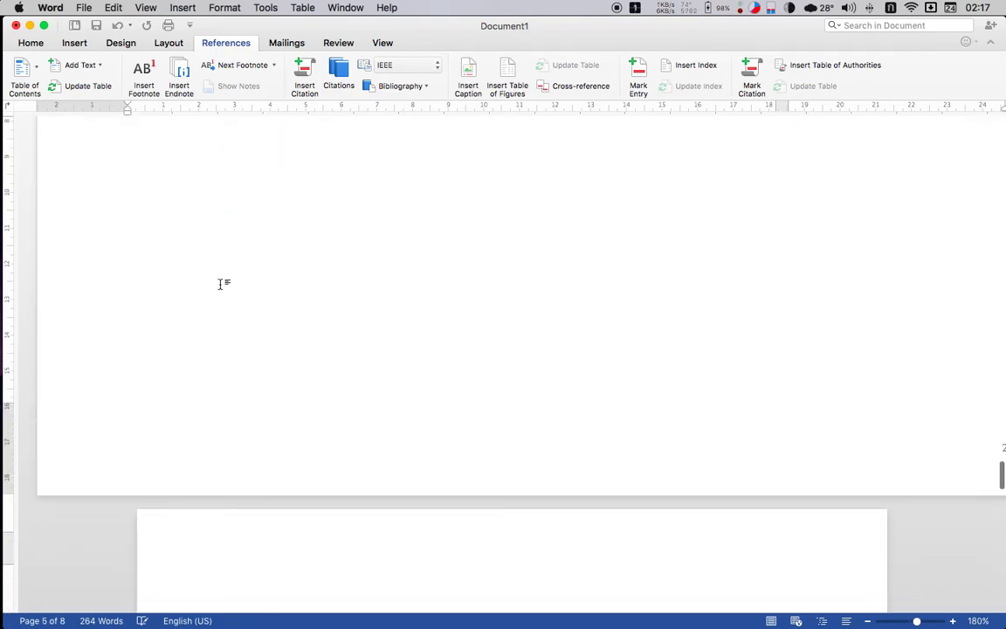
pyautogui.scroll(-5, 218, 290)
pyautogui.scroll(-5, 217, 290)
pyautogui.scroll(-5, 217, 290)
pyautogui.scroll(2, 217, 290)
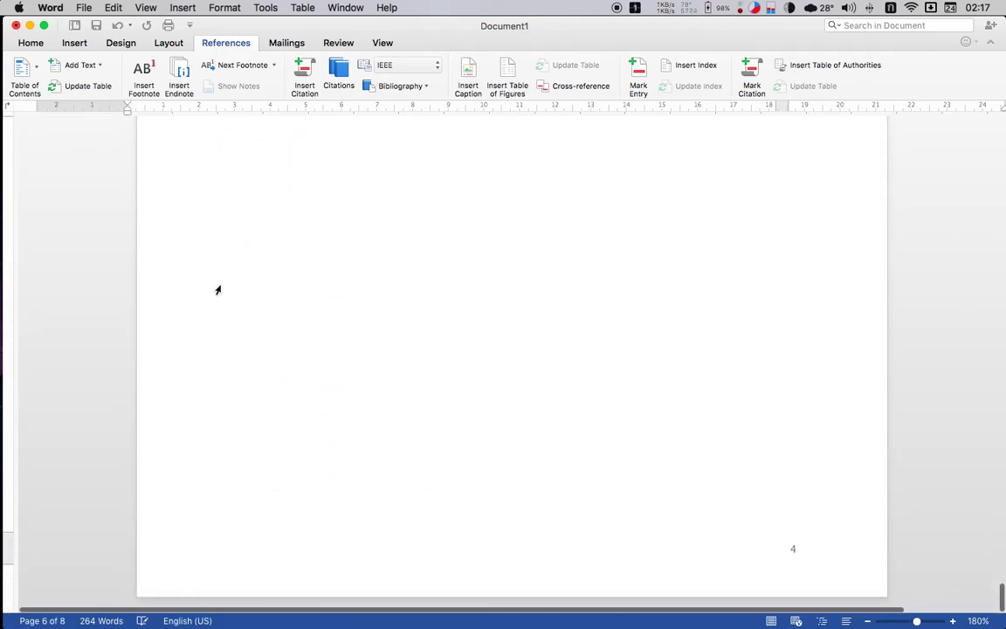
pyautogui.scroll(10, 218, 290)
pyautogui.scroll(-5, 261, 215)
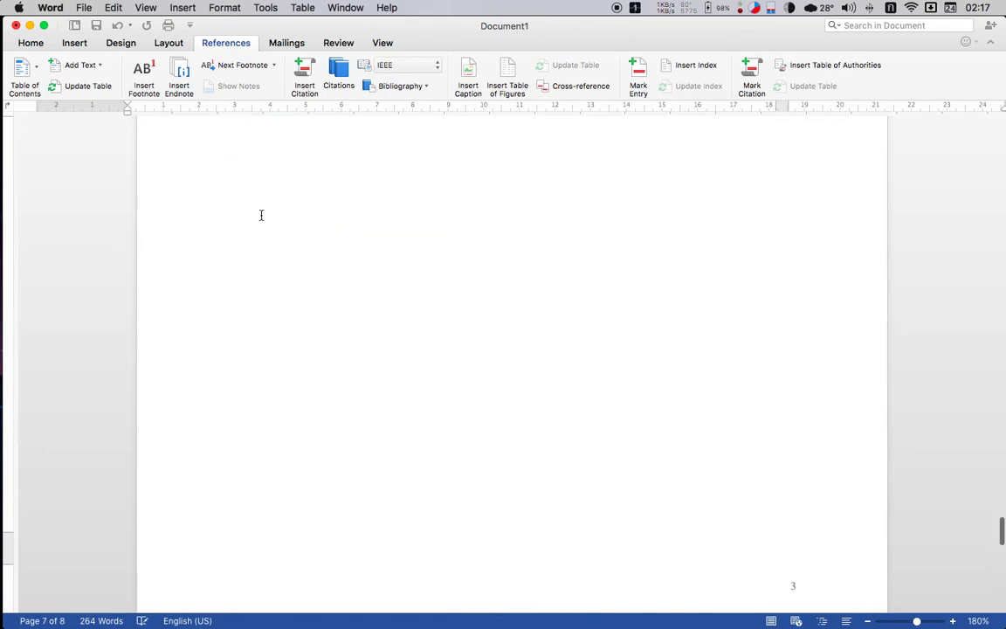
pyautogui.scroll(-5, 260, 215)
pyautogui.click(335, 384)
pyautogui.click(336, 384)
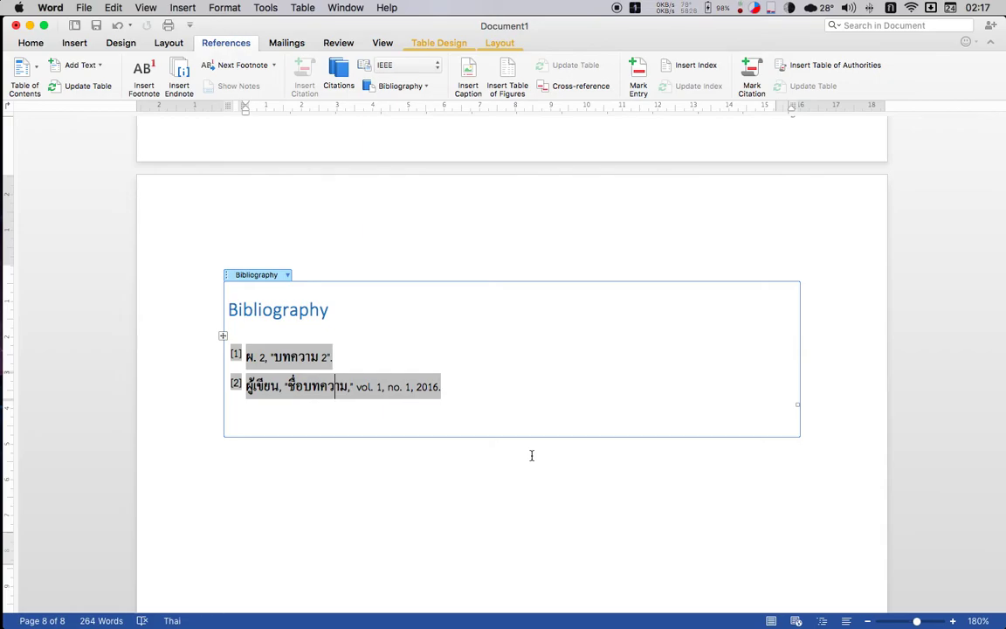
pyautogui.click(406, 64)
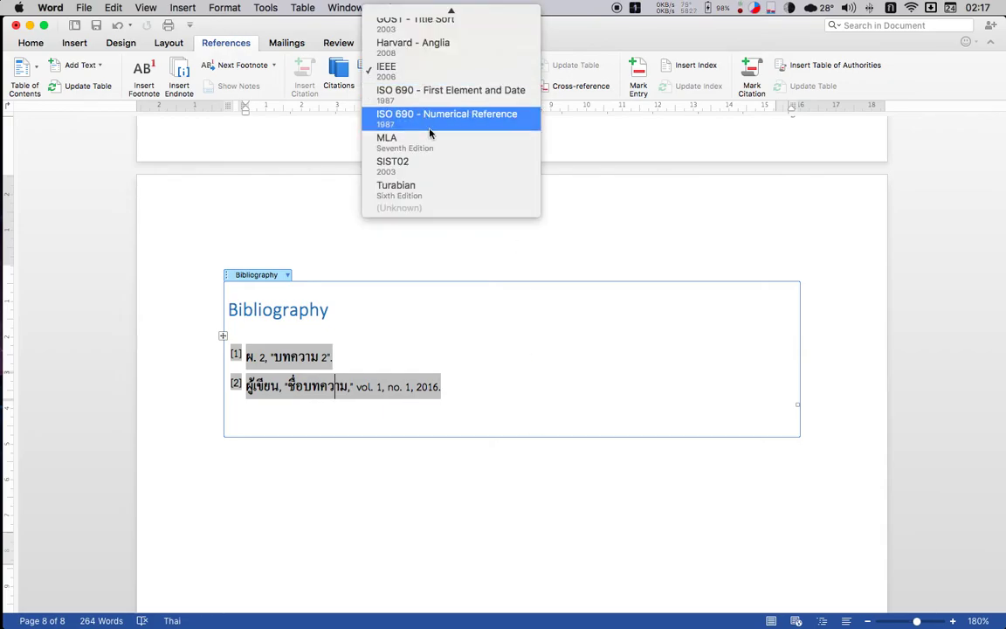
pyautogui.scroll(3, 430, 131)
pyautogui.click(582, 496)
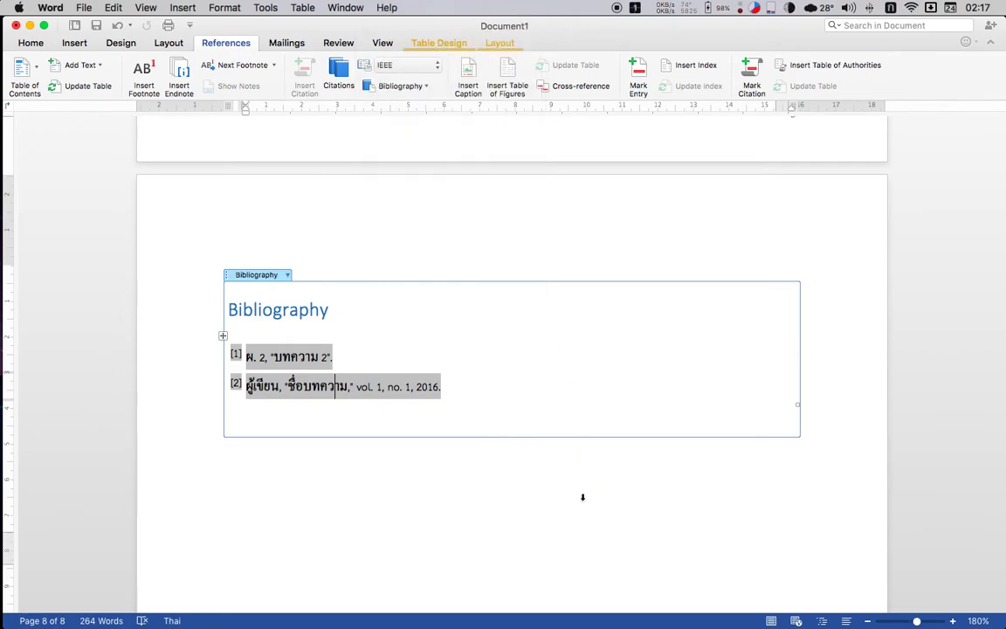
pyautogui.click(582, 496)
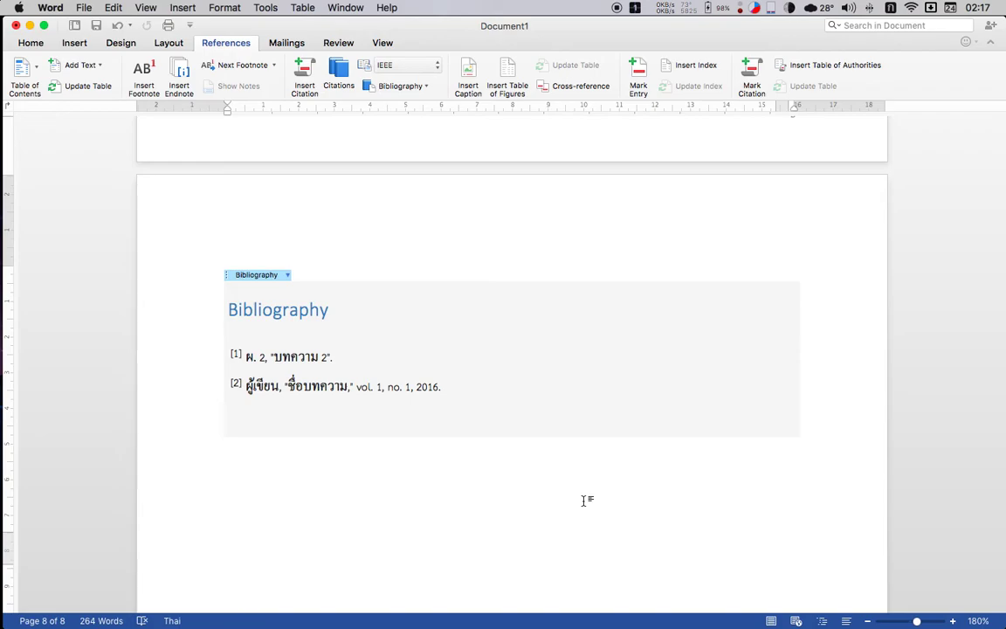
pyautogui.click(384, 65)
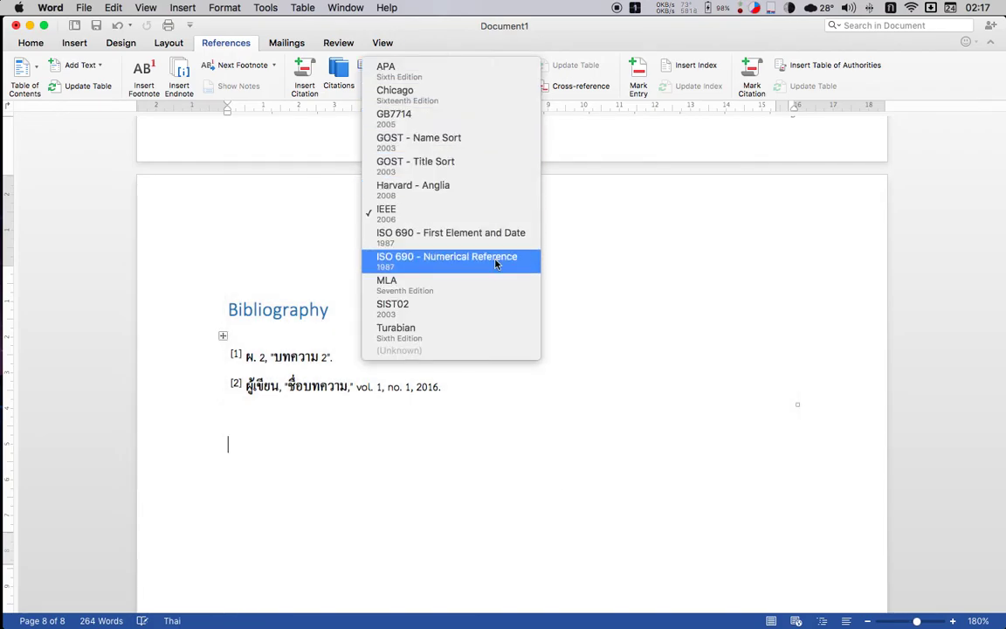
pyautogui.click(598, 483)
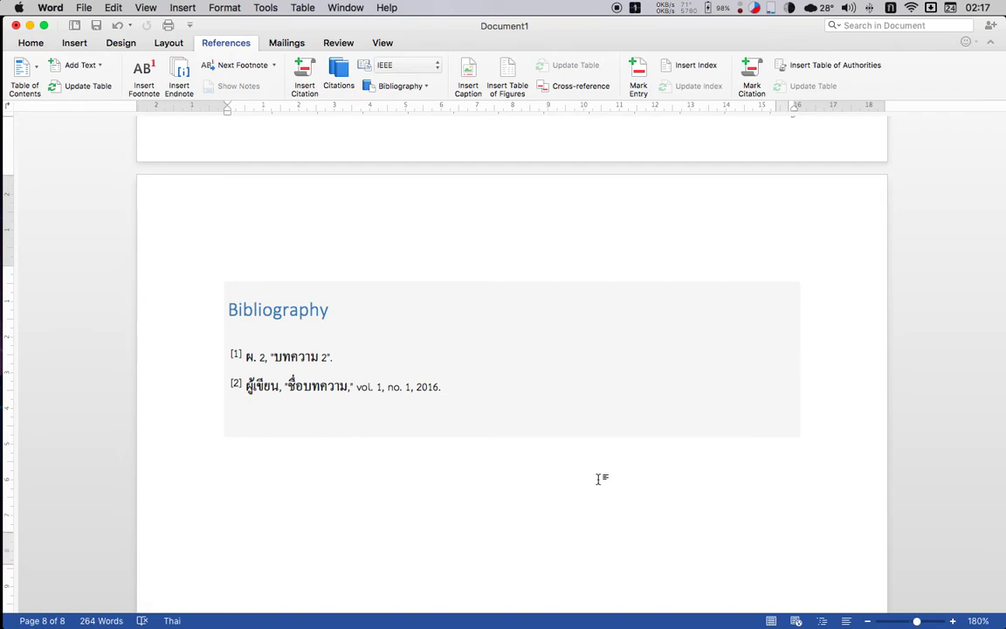
# Step: Scroll up to the Topic 1 text on page 5 and select the word นาโนเมตร
pyautogui.scroll(5, 598, 479)
pyautogui.scroll(5, 598, 479)
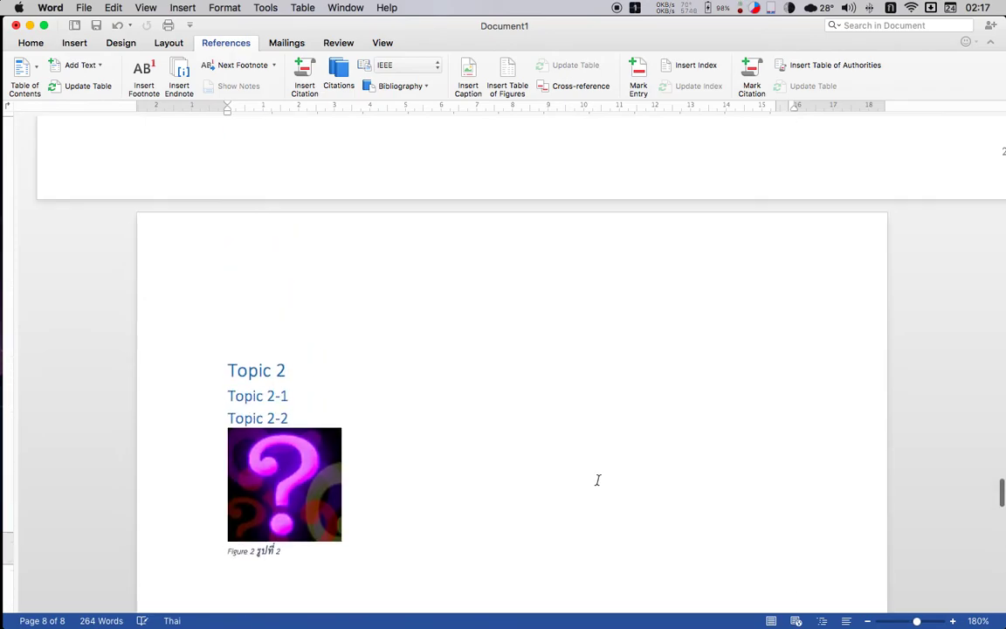
pyautogui.scroll(5, 598, 478)
pyautogui.scroll(5, 598, 479)
pyautogui.scroll(3, 598, 480)
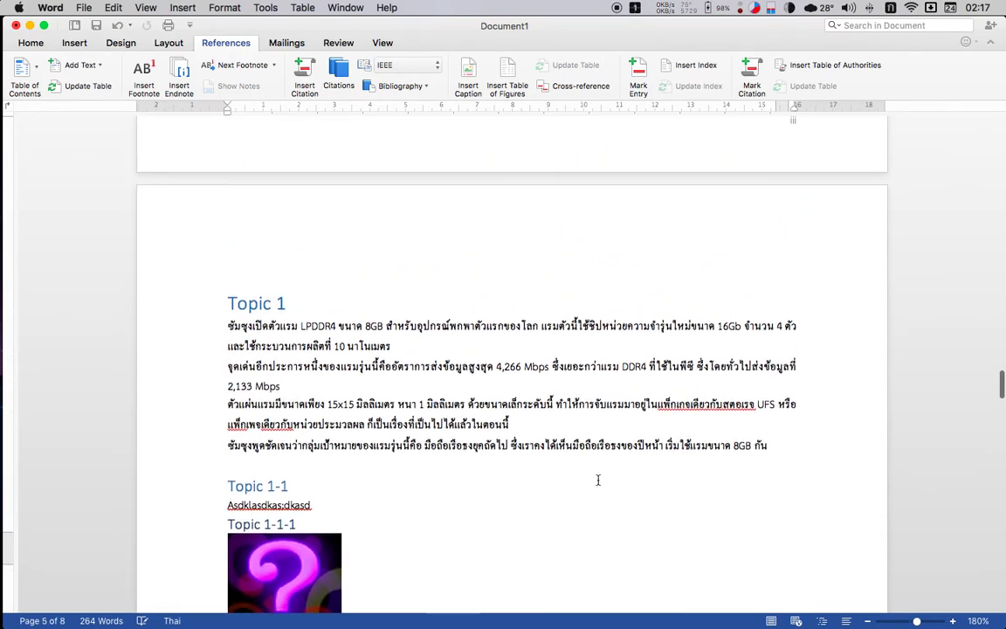
pyautogui.scroll(-6, 598, 479)
pyautogui.scroll(3, 599, 479)
pyautogui.scroll(3, 598, 480)
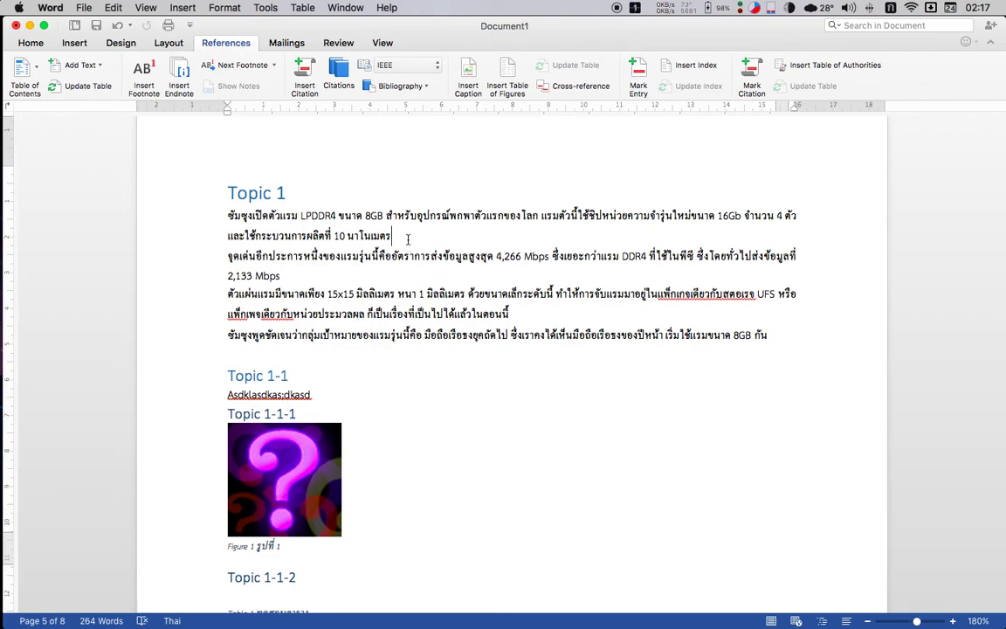
pyautogui.doubleClick(391, 235)
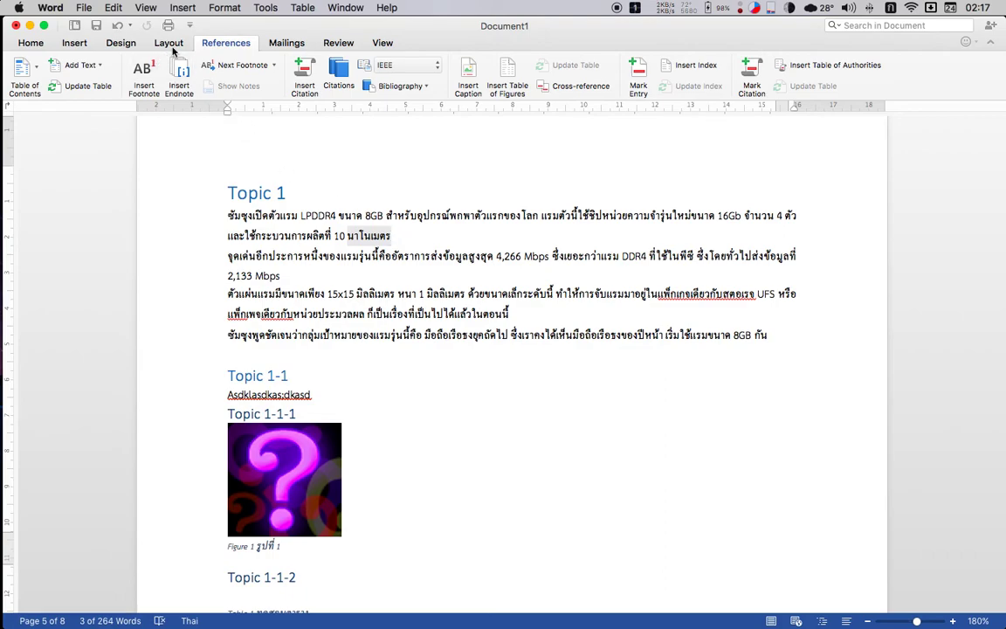
pyautogui.click(77, 44)
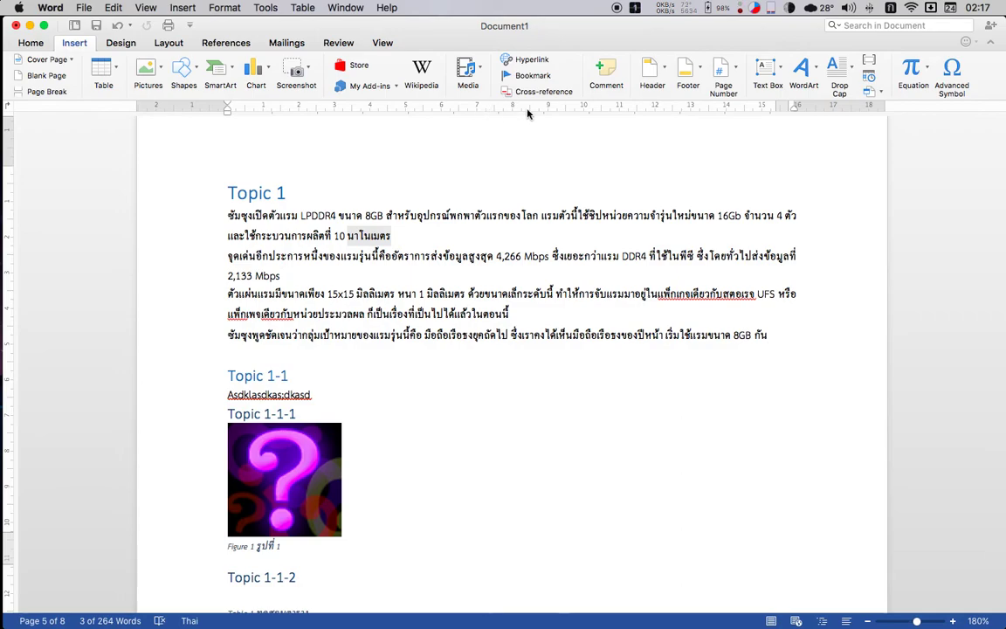
# Step: Add a blank footer to the page
pyautogui.click(688, 72)
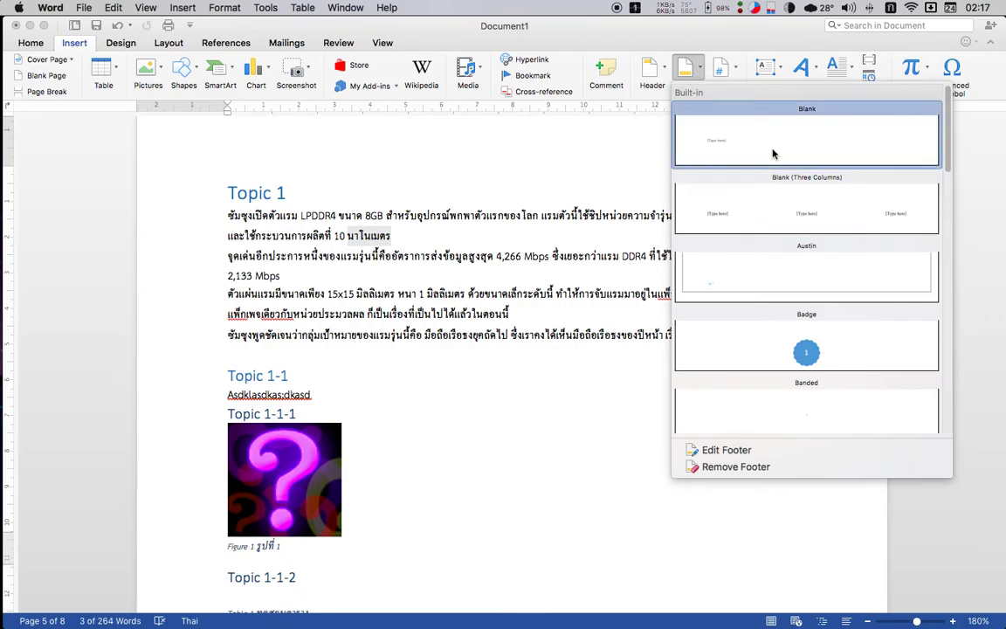
pyautogui.click(773, 155)
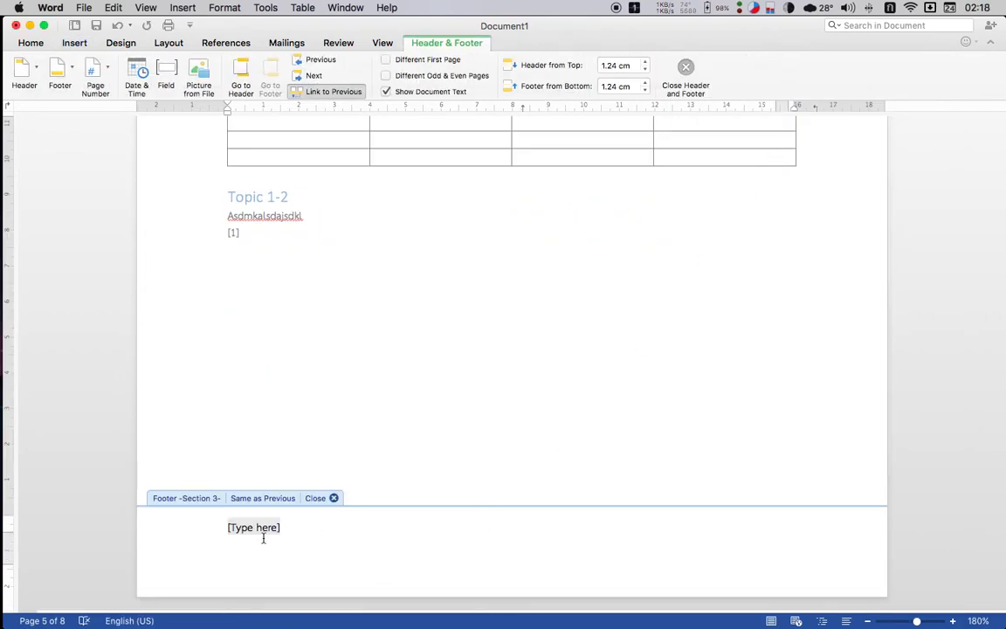
pyautogui.scroll(5, 290, 528)
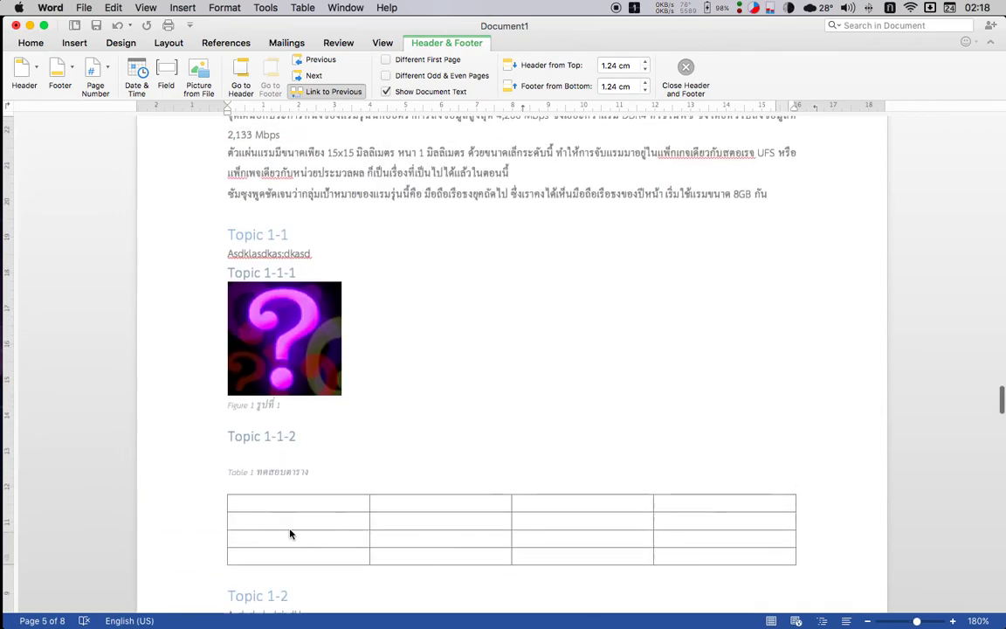
pyautogui.scroll(-5, 289, 529)
pyautogui.scroll(-3, 290, 529)
# Step: Type 'นาโนเมตร = 10-9' in the footer, switching between Thai and English input
pyautogui.write('ห')
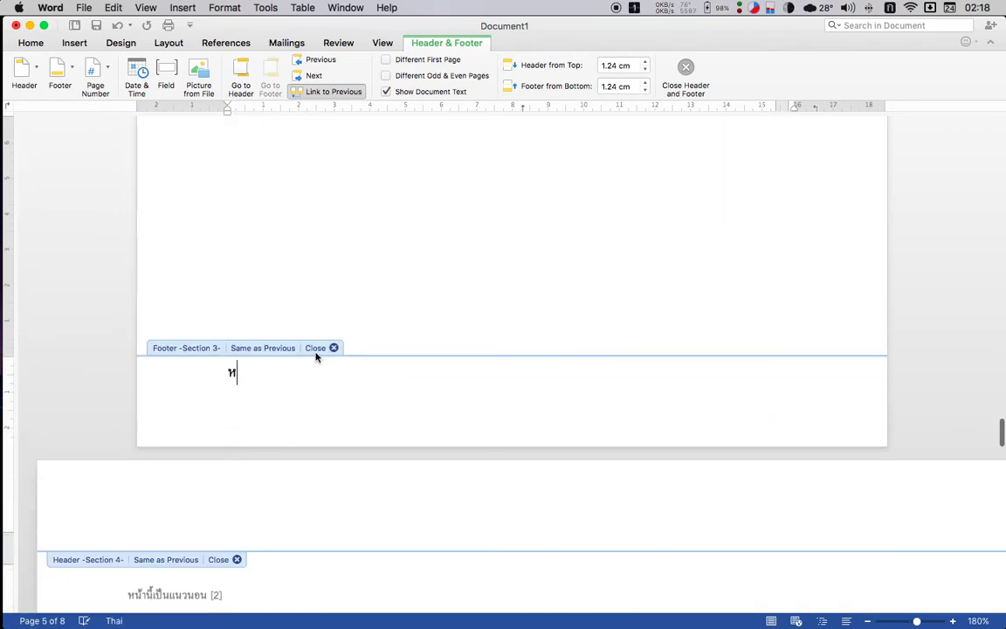
pyautogui.press('BackSpace')
pyautogui.hotkey('ctrl', 'space')
pyautogui.write('N')
pyautogui.hotkey('ctrl', 'space')
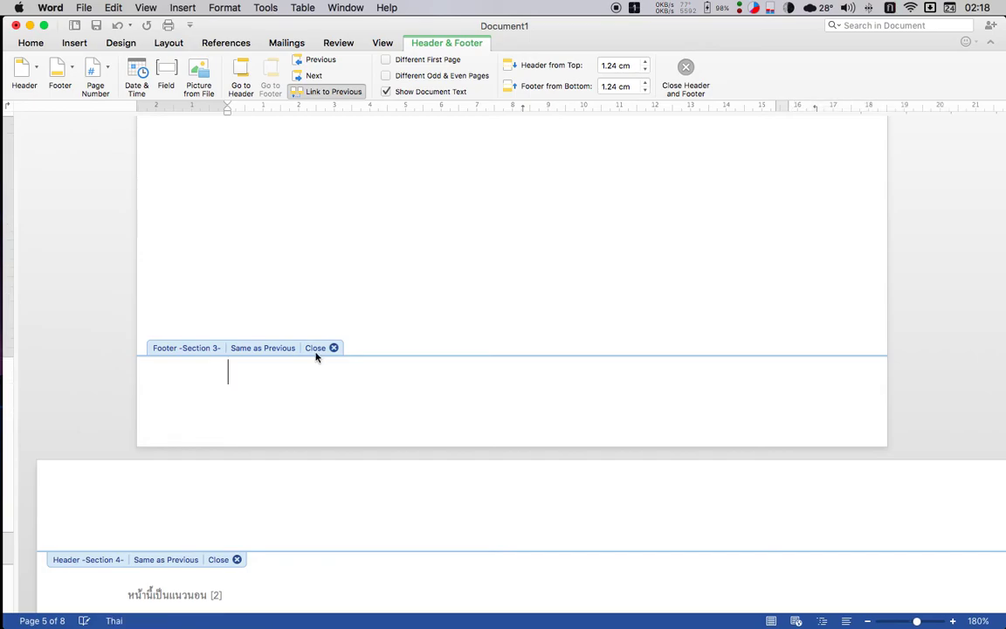
pyautogui.write('นาโนเม')
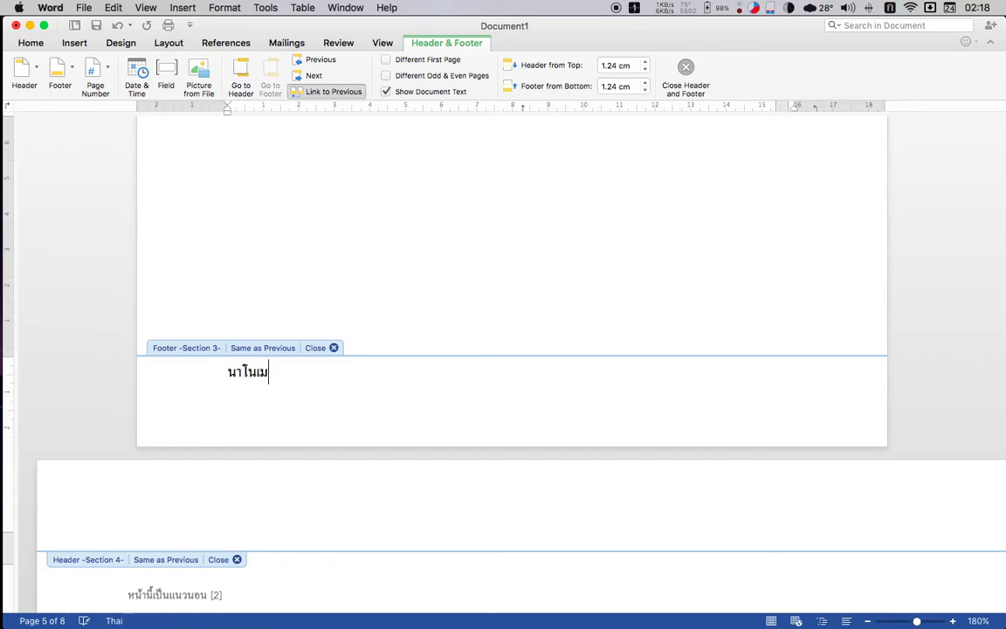
pyautogui.write('ตร')
pyautogui.hotkey('ctrl', 'space')
pyautogui.write('= 1')
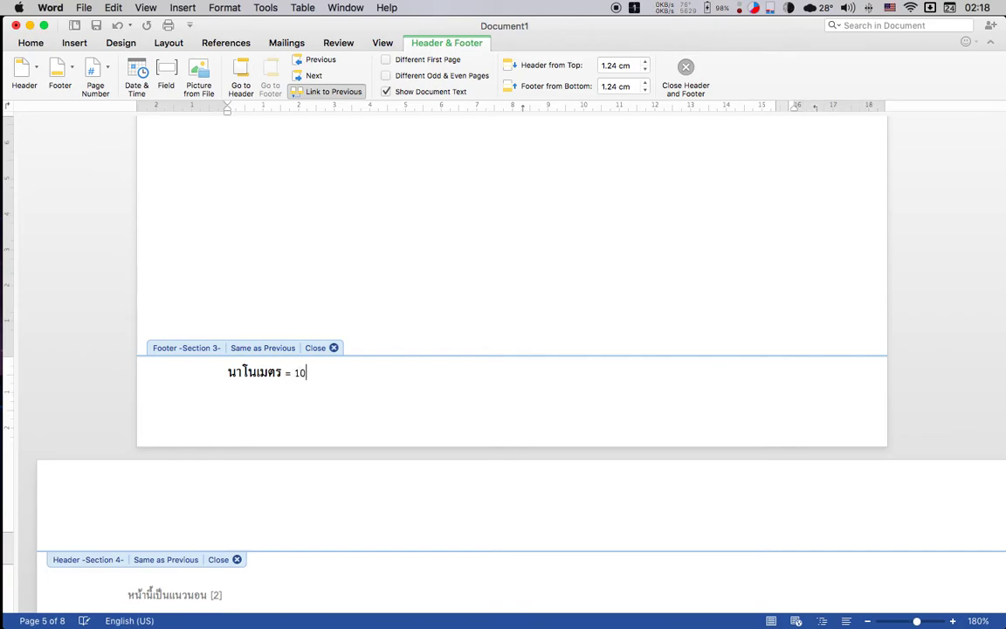
# Step: Make -9 a superscript exponent and return to the body text
pyautogui.click(28, 42)
pyautogui.write('-9')
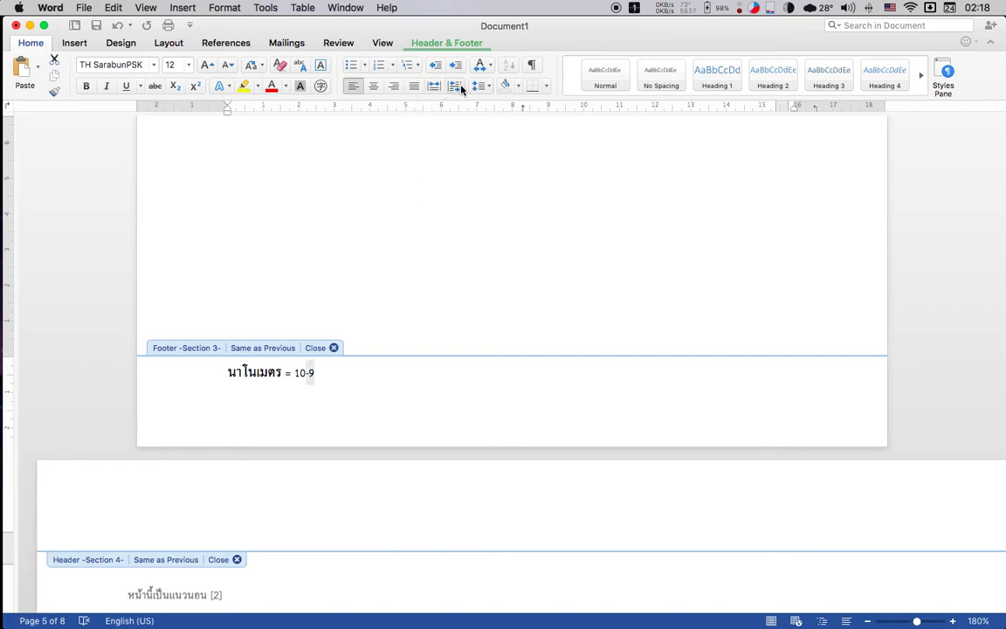
pyautogui.click(194, 85)
pyautogui.doubleClick(413, 225)
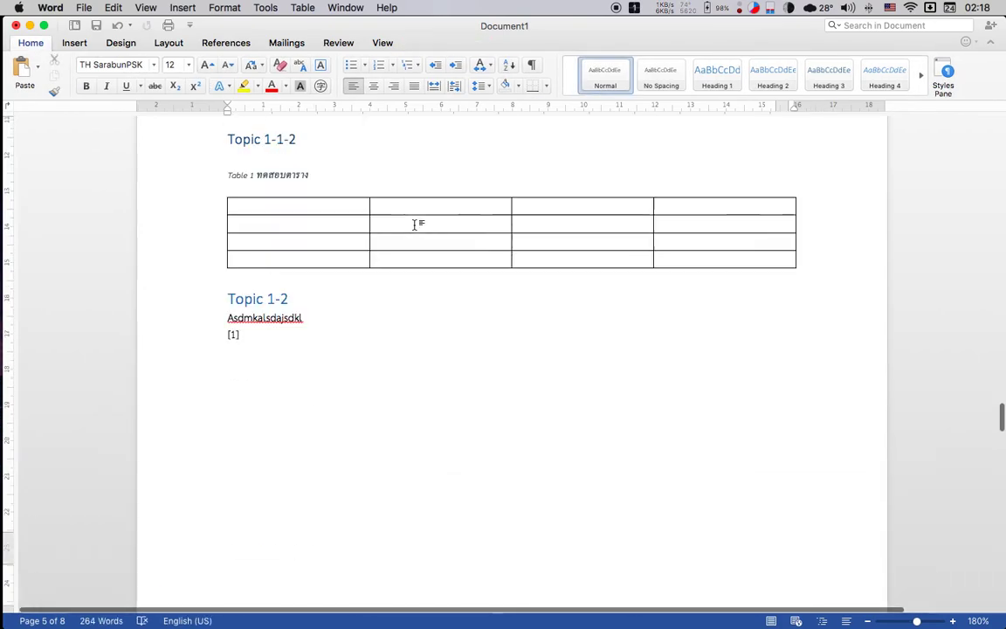
pyautogui.scroll(10, 414, 225)
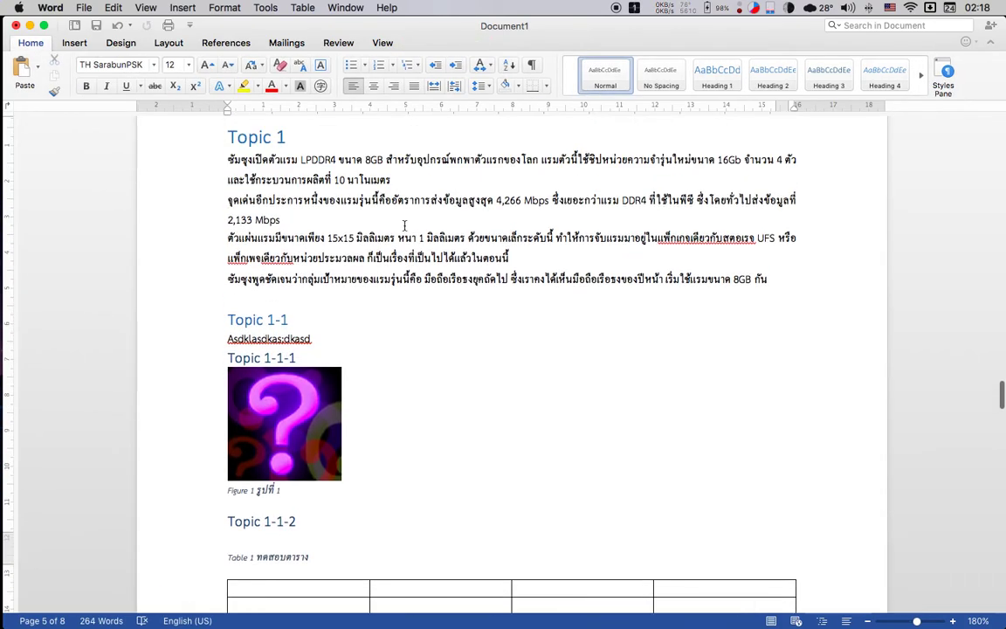
pyautogui.click(401, 180)
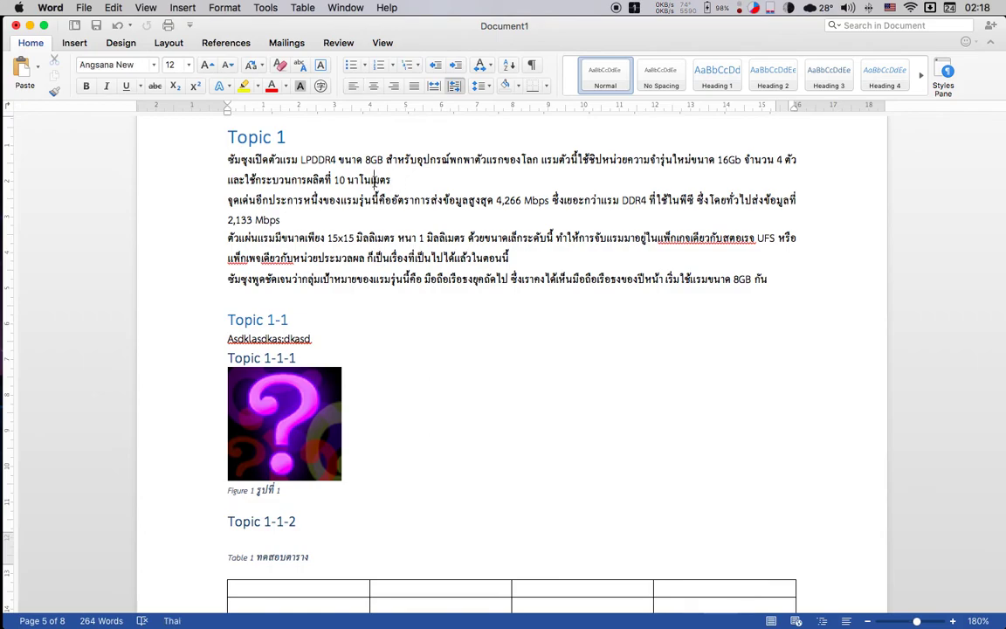
pyautogui.scroll(-10, 396, 181)
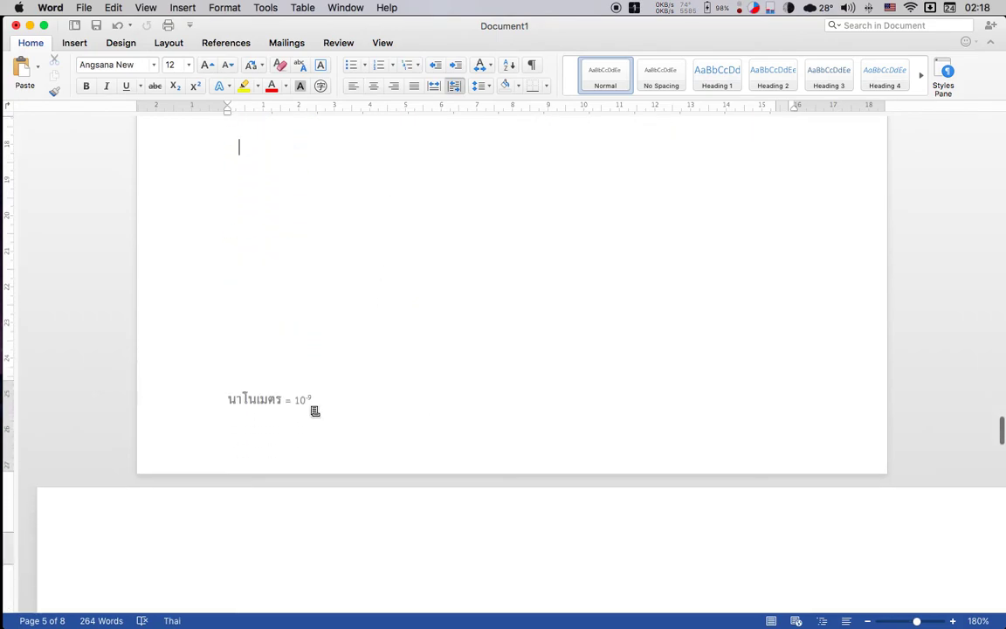
# Step: Cut the footer text to the clipboard and leave the footer
pyautogui.doubleClick(311, 406)
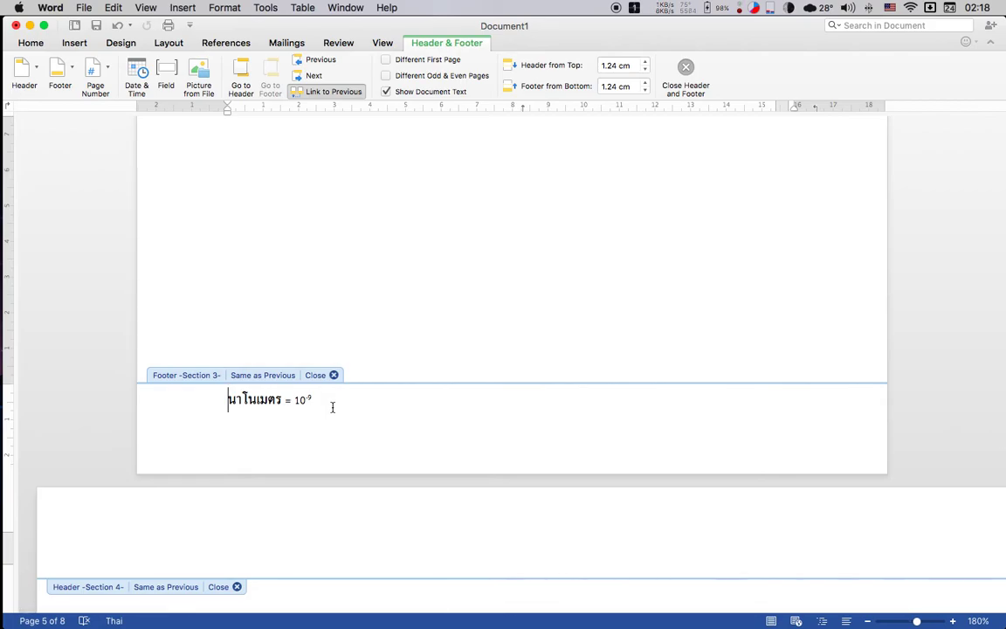
pyautogui.click(332, 407)
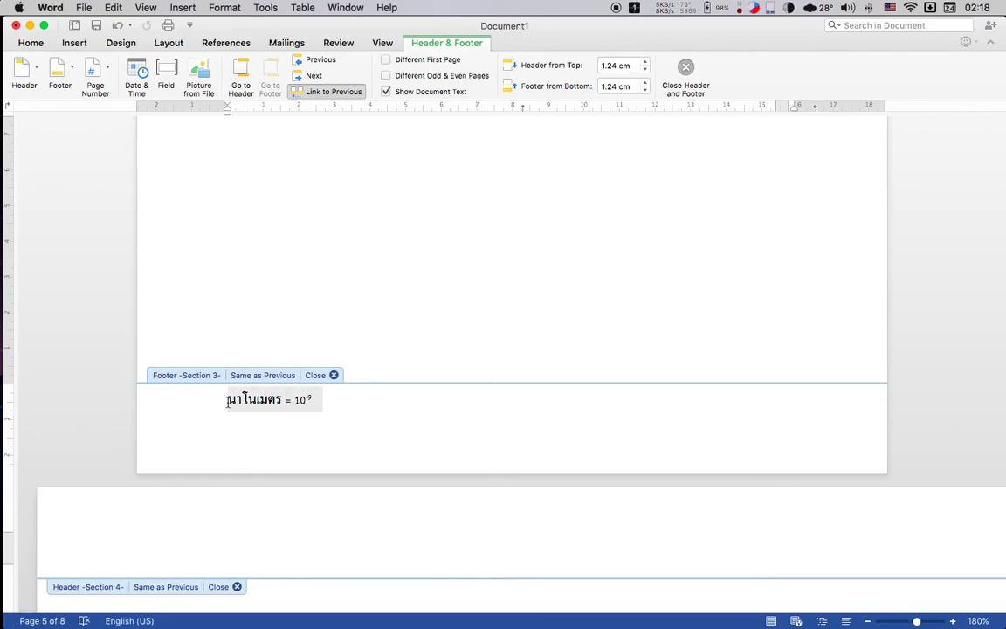
pyautogui.press('super+z')
pyautogui.doubleClick(401, 253)
# Step: Select นาโนเมตร in the Topic 1 text and show the References commands
pyautogui.scroll(5, 401, 254)
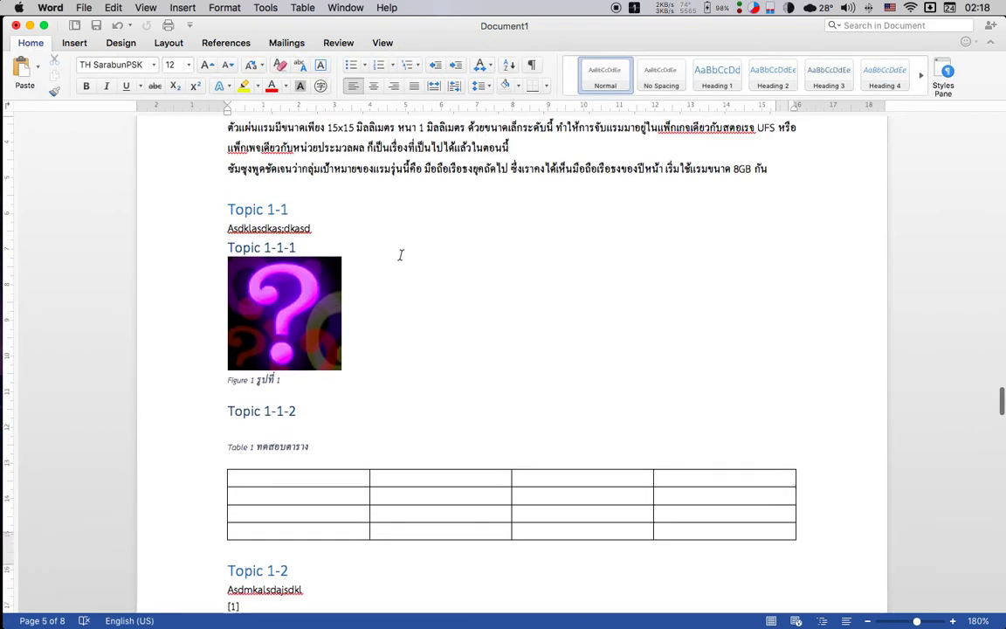
pyautogui.scroll(4, 400, 254)
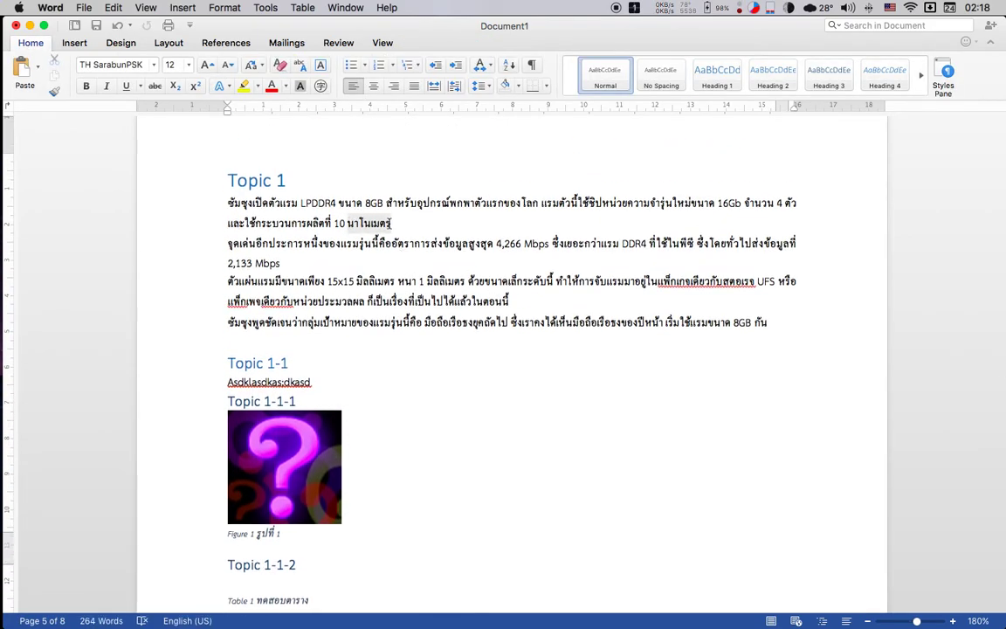
pyautogui.moveTo(347, 224); pyautogui.dragTo(390, 224)
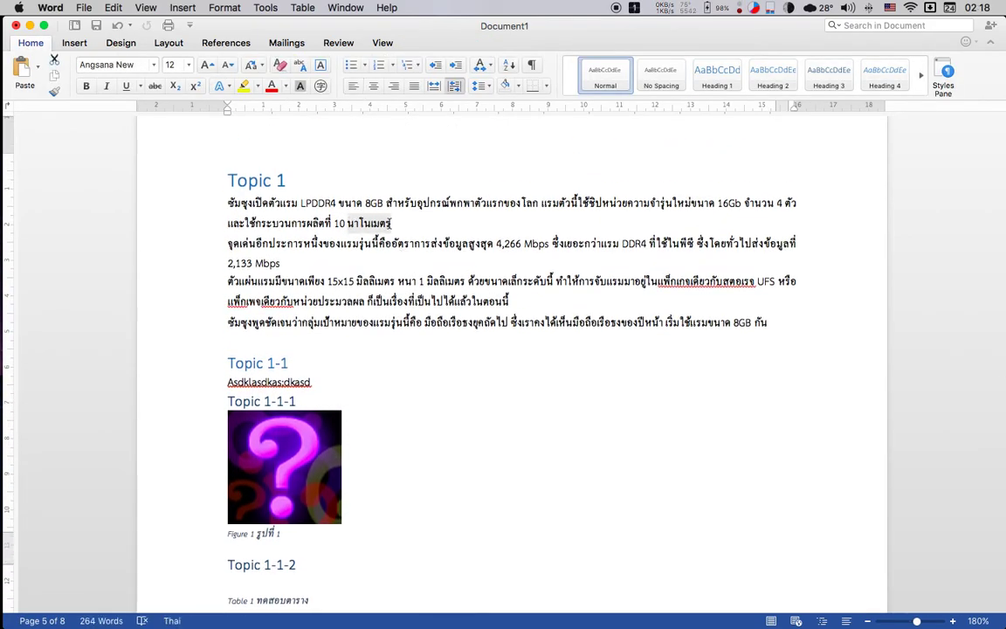
pyautogui.click(75, 43)
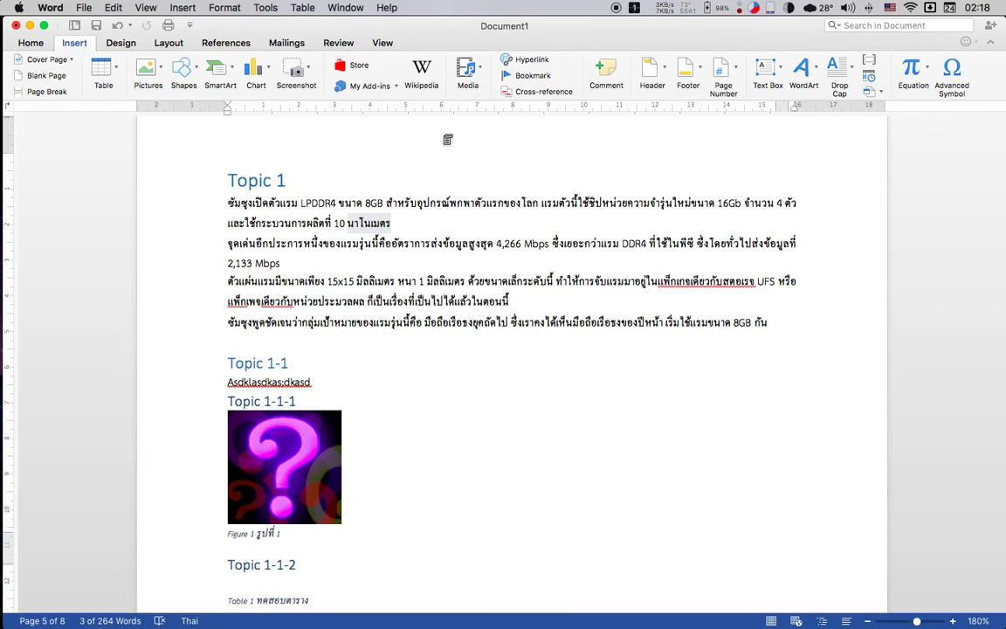
pyautogui.click(134, 44)
pyautogui.click(162, 48)
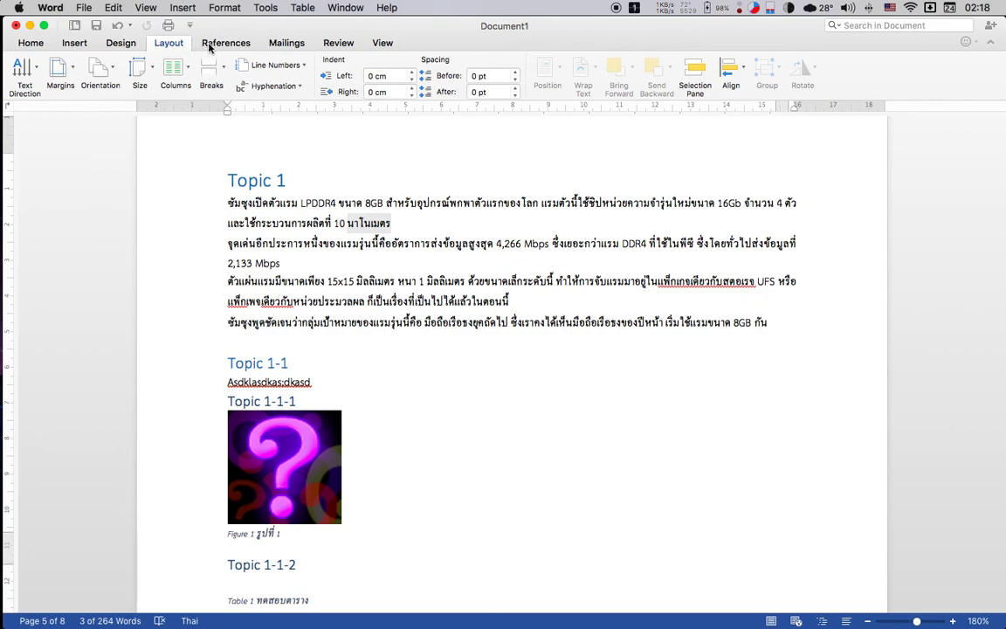
pyautogui.click(210, 45)
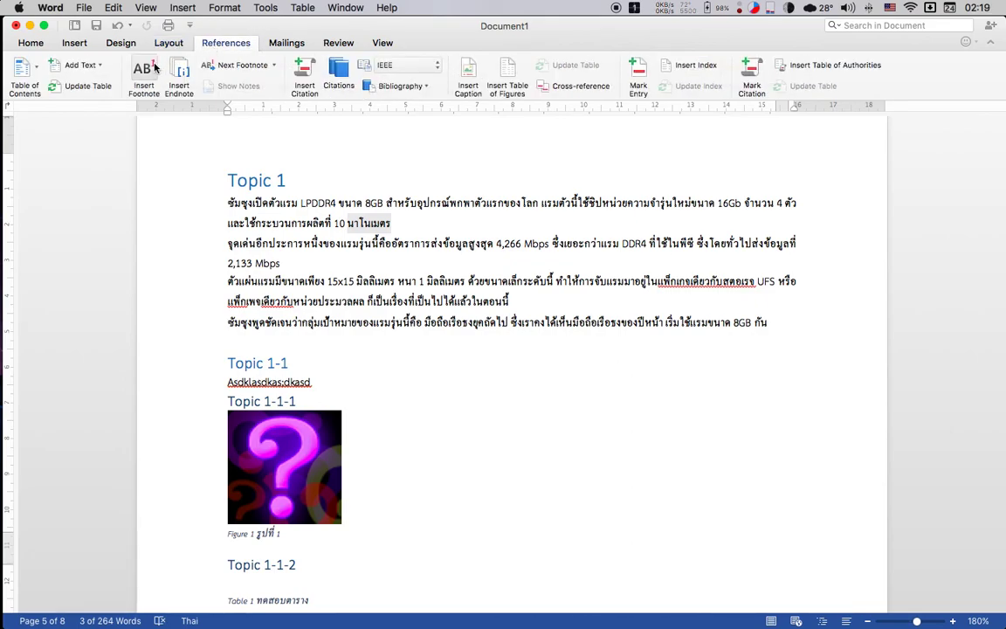
# Step: Insert footnote 1 after นาโนเมตร and paste the nanometre definition into it
pyautogui.click(151, 70)
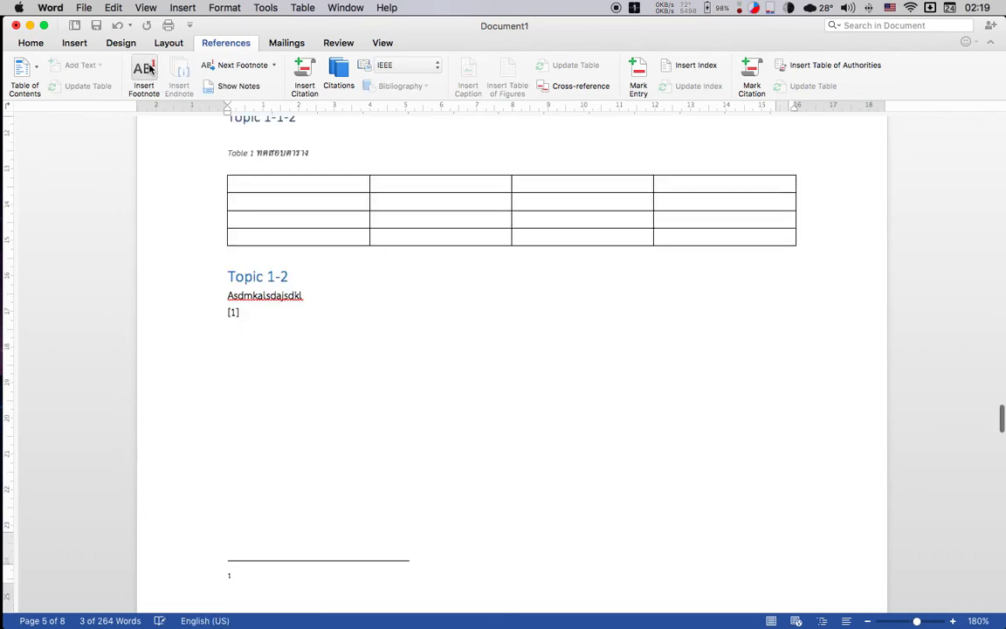
pyautogui.scroll(-3, 490, 347)
pyautogui.write('นาโนเมตร = 10-9')
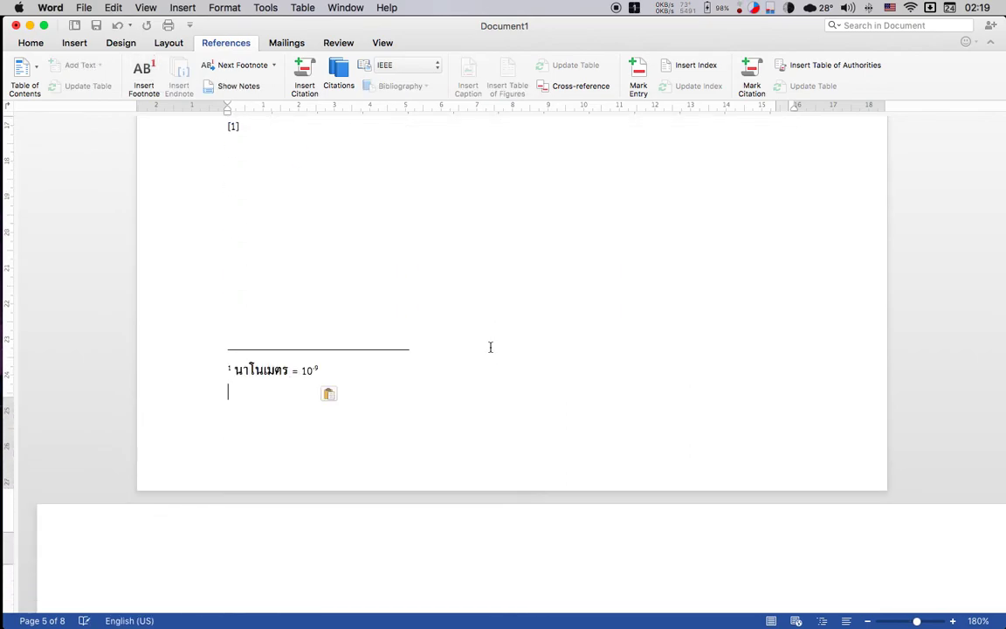
pyautogui.scroll(3, 490, 347)
pyautogui.scroll(5, 490, 347)
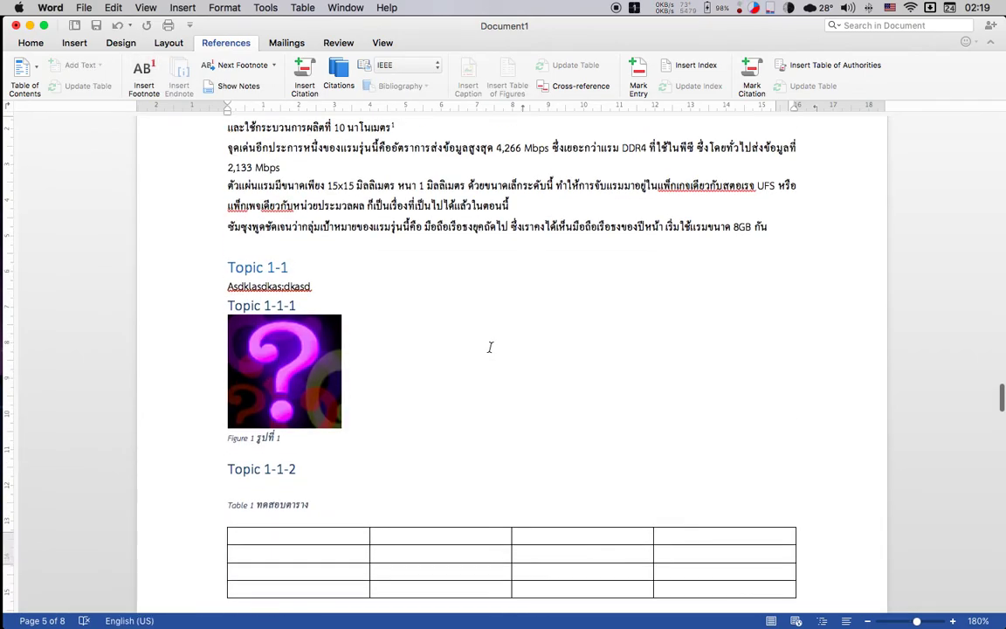
# Step: Add footnote 2 reading CPU after the word หน่วยประมวลผล
pyautogui.click(264, 185)
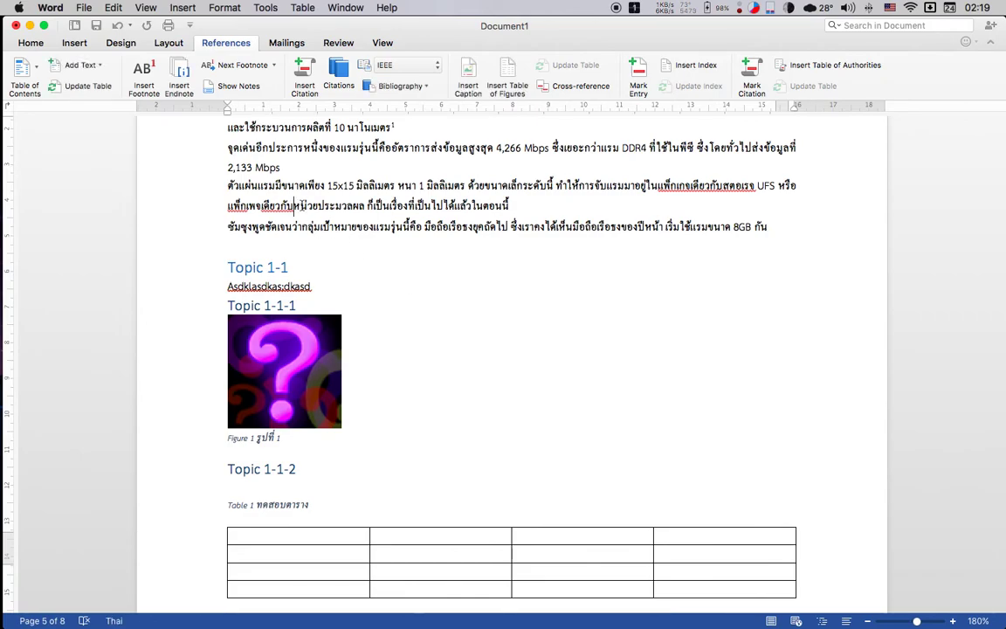
pyautogui.doubleClick(332, 206)
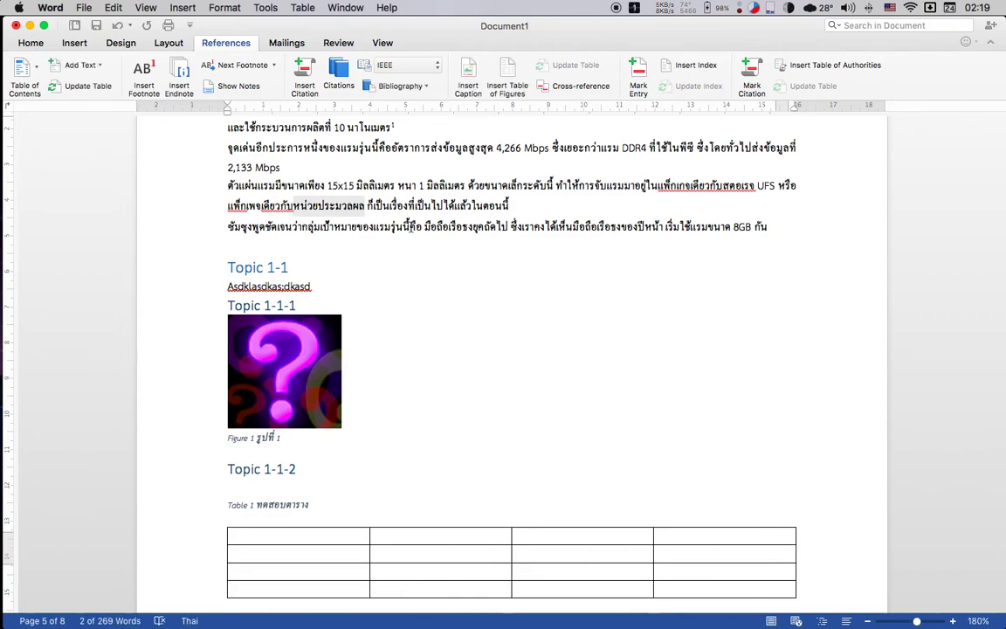
pyautogui.click(234, 66)
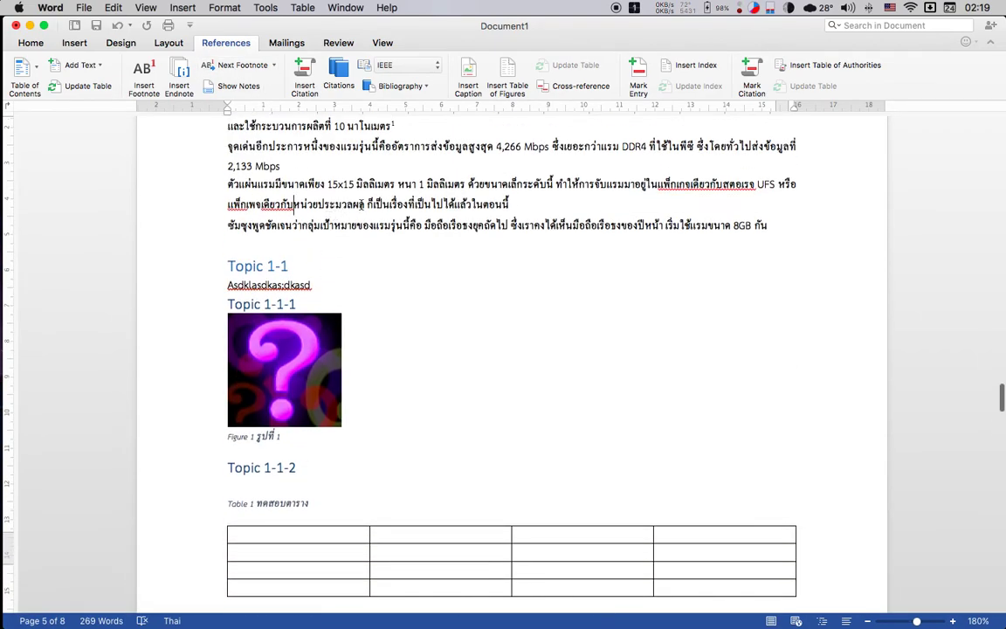
pyautogui.click(273, 66)
pyautogui.click(273, 67)
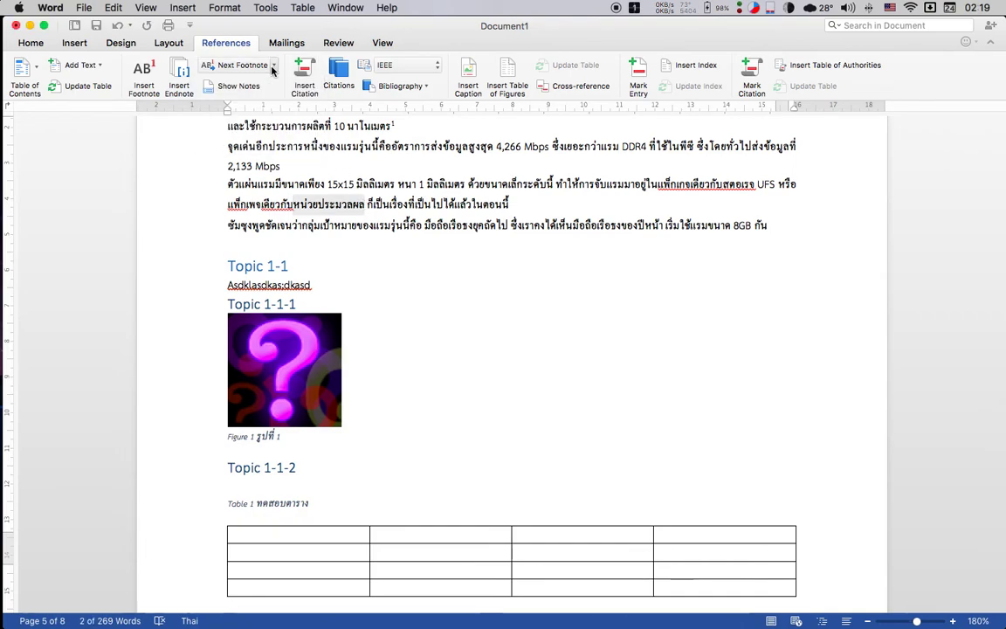
pyautogui.click(145, 73)
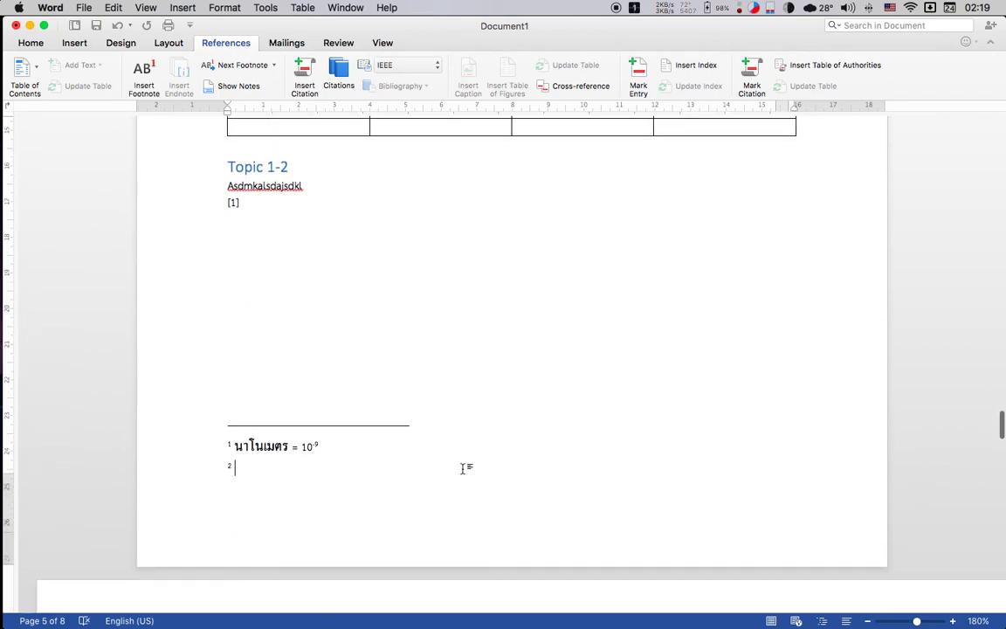
pyautogui.write('s')
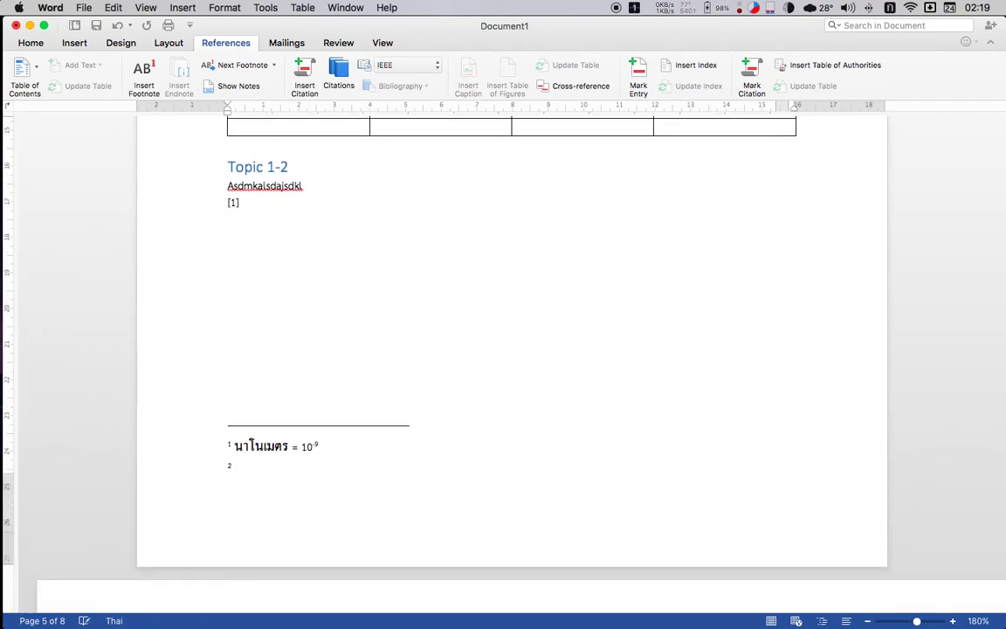
pyautogui.write('CPY')
pyautogui.write('PU')
pyautogui.click(500, 353)
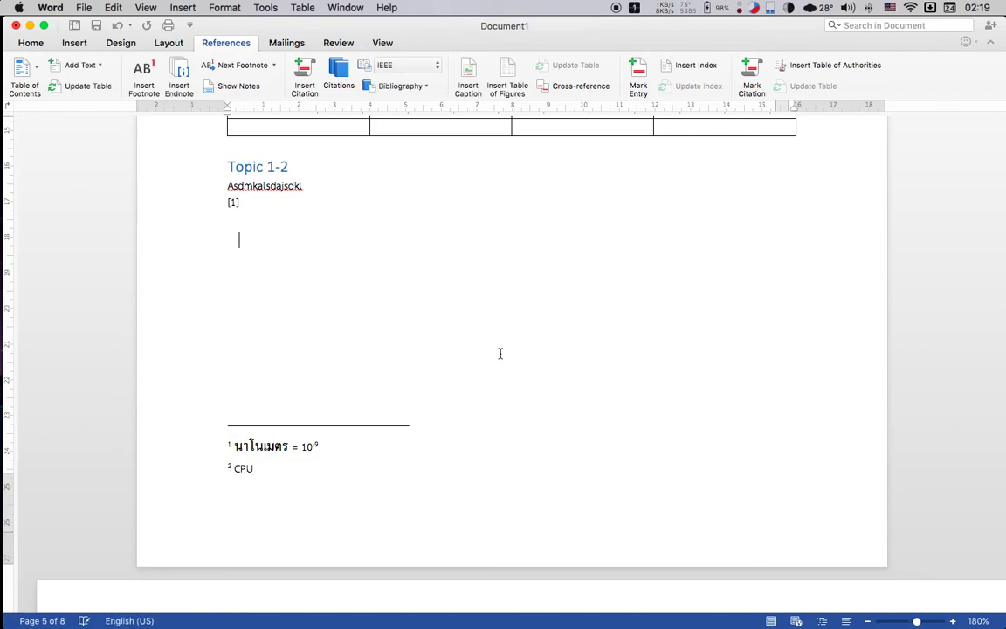
pyautogui.click(325, 493)
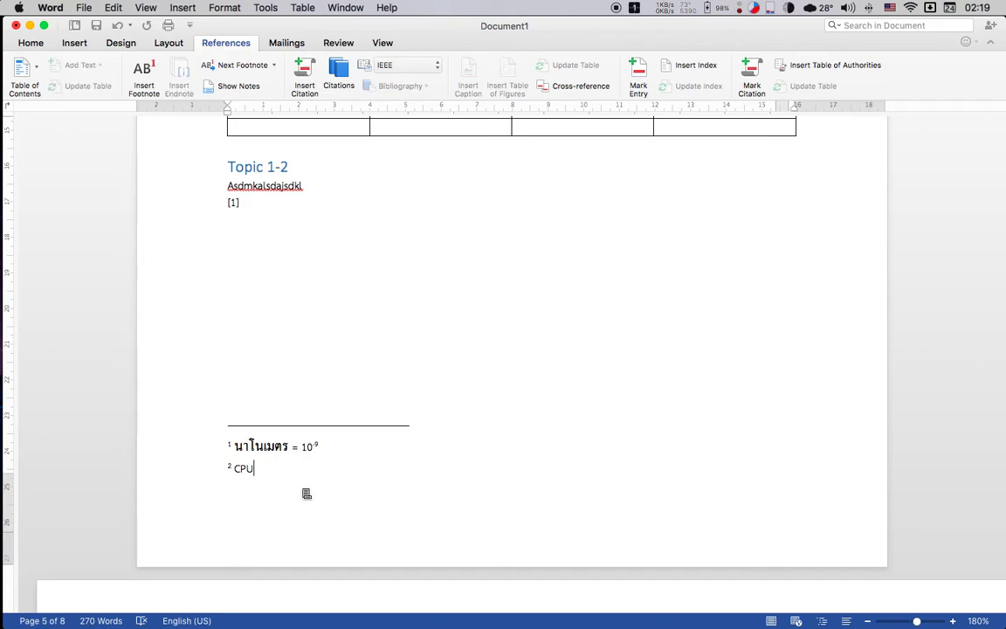
# Step: Check where footnote mark 2 sits in the paragraph
pyautogui.scroll(10, 264, 464)
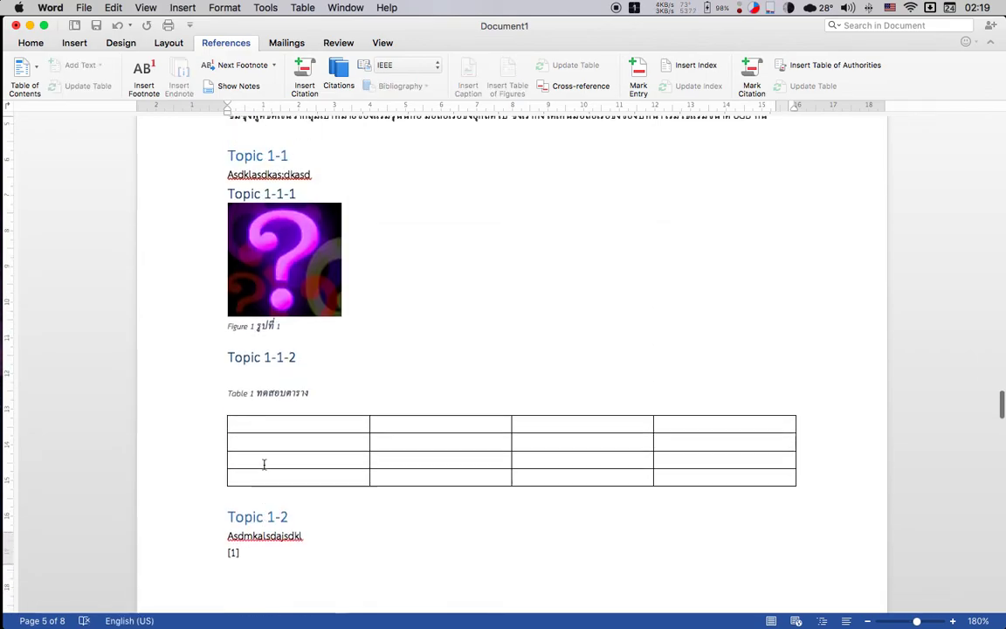
pyautogui.scroll(5, 288, 419)
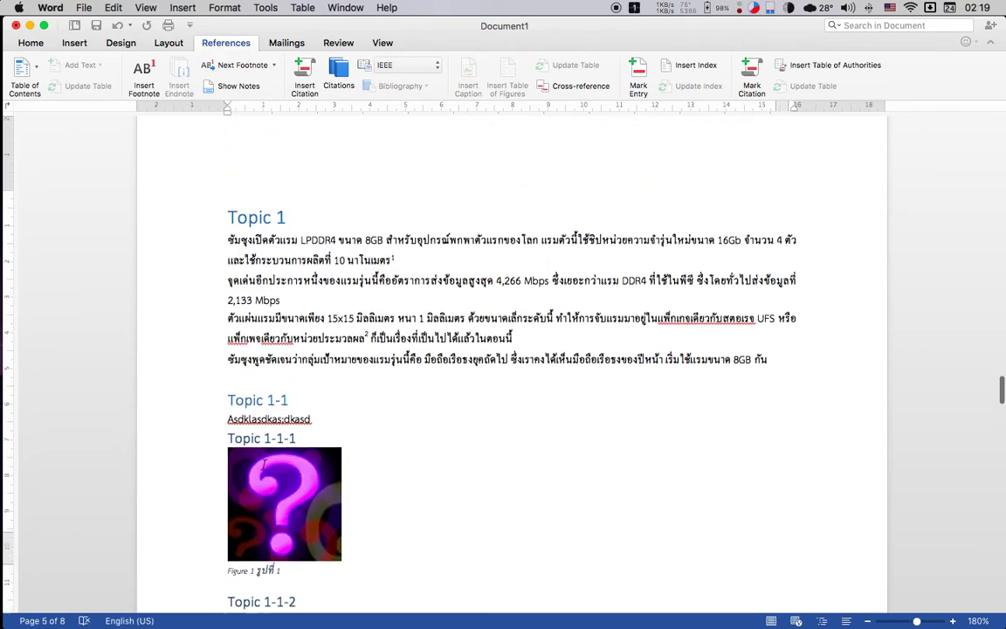
pyautogui.click(368, 340)
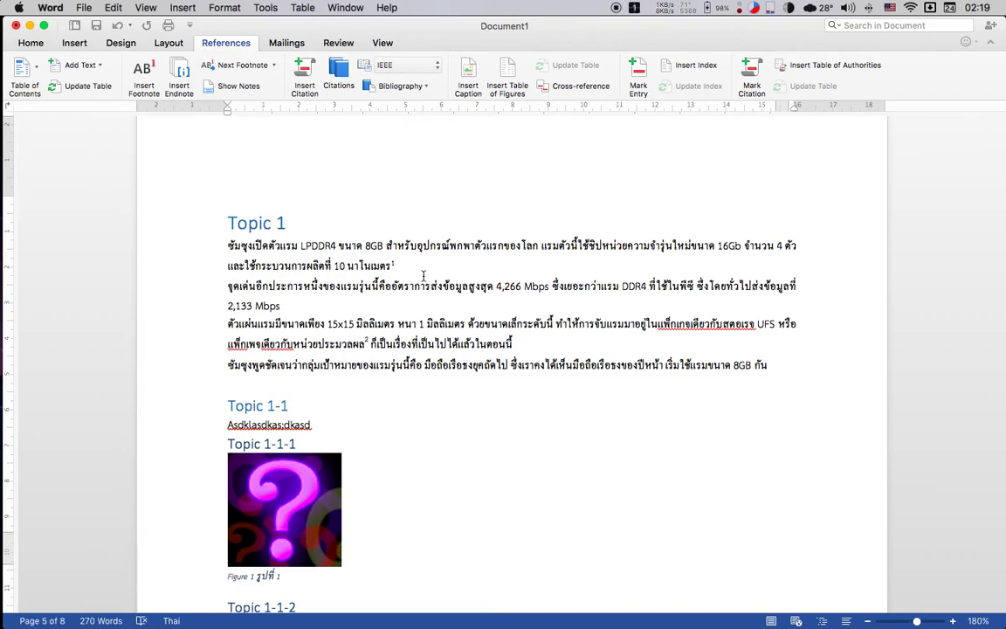
pyautogui.scroll(5, 424, 275)
pyautogui.scroll(10, 425, 275)
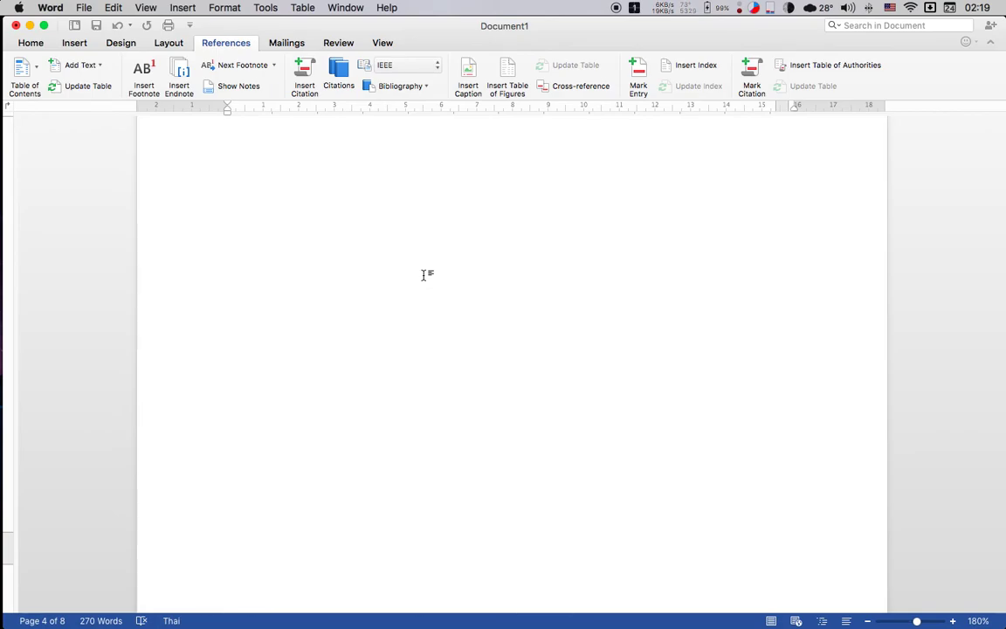
# Step: Return to the Home tools and place the cursor in the title page's by-line
pyautogui.click(76, 42)
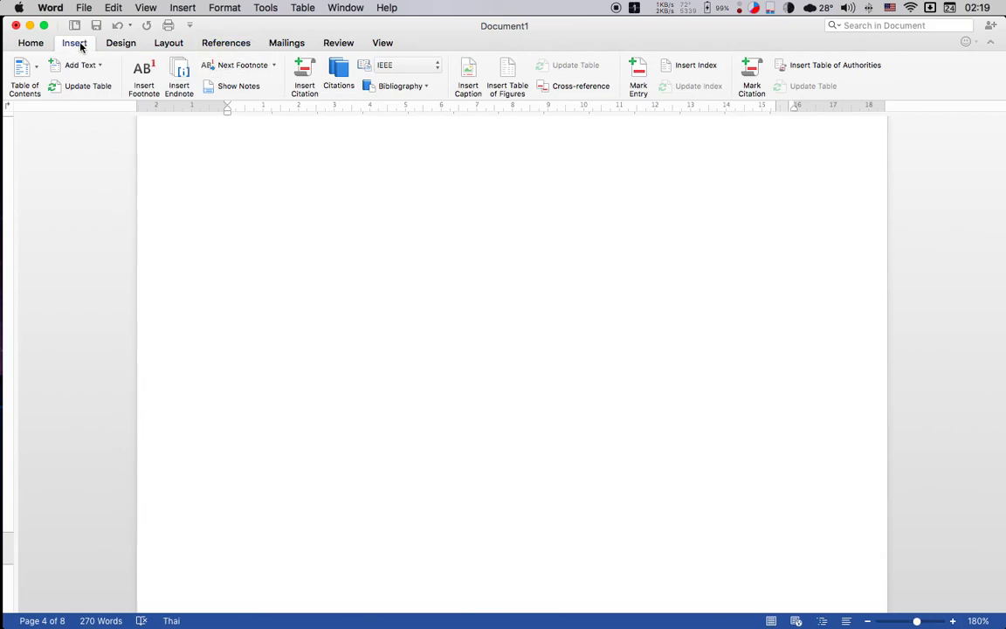
pyautogui.click(30, 43)
pyautogui.scroll(3, 403, 297)
pyautogui.scroll(5, 403, 297)
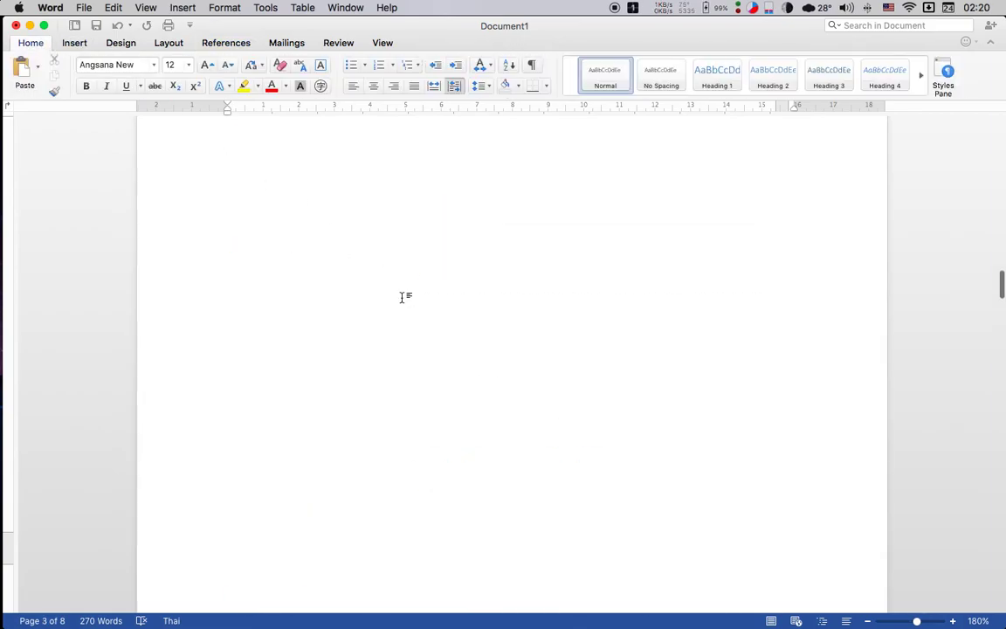
pyautogui.scroll(10, 402, 297)
pyautogui.scroll(10, 403, 296)
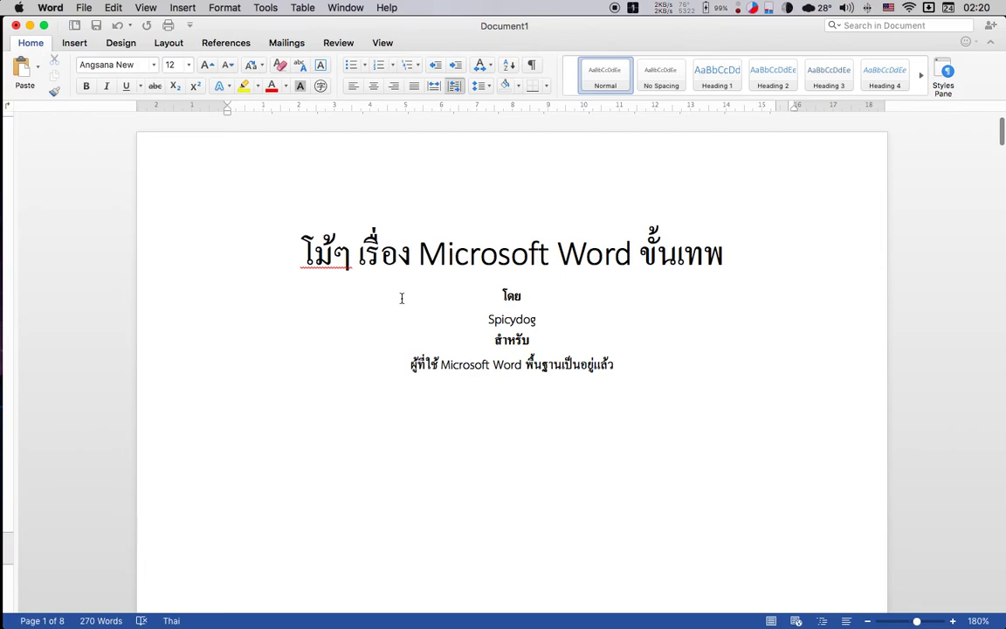
pyautogui.click(401, 298)
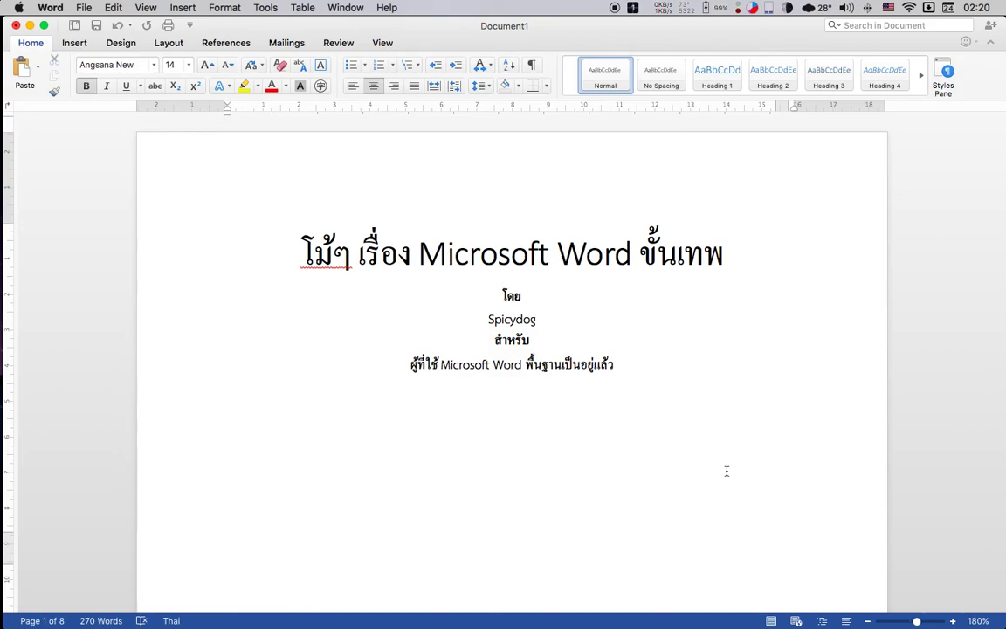
# Step: Bring Chrome's new tab window to the front
pyautogui.moveTo(2, 314)
pyautogui.click(4, 88)
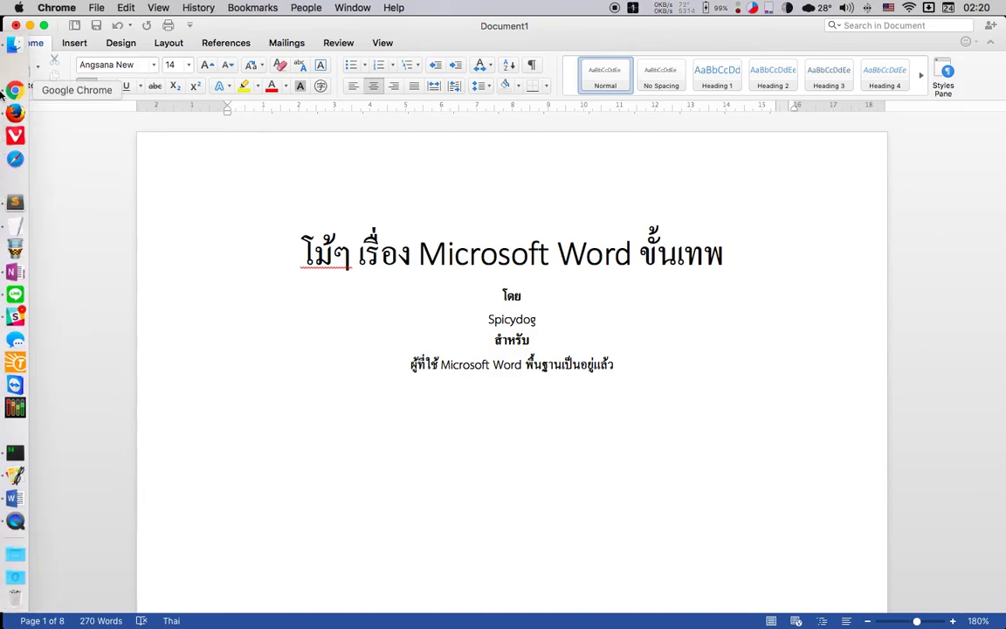
pyautogui.press('super+Tab')
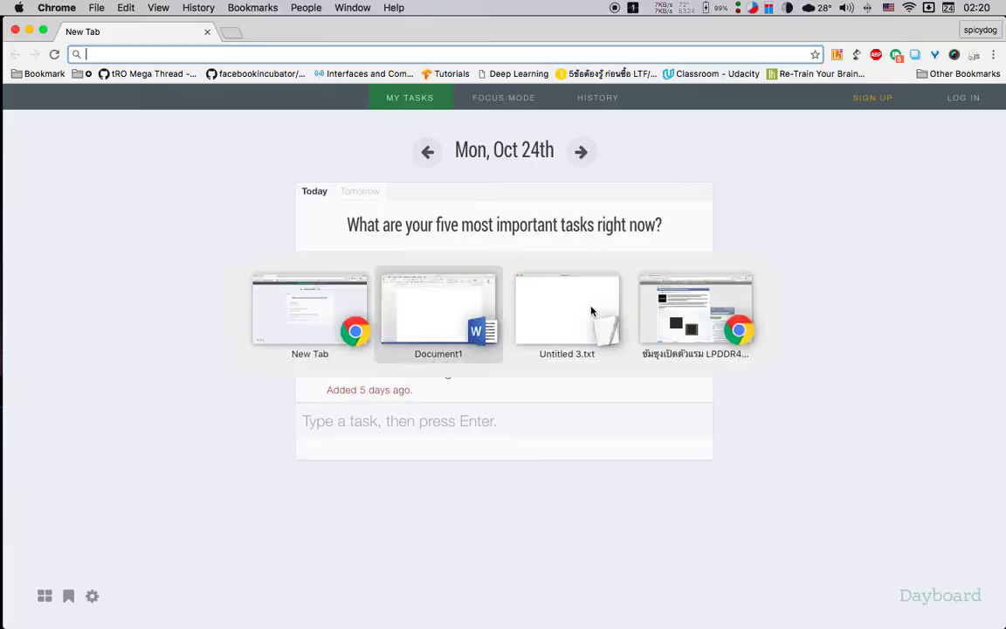
pyautogui.press('super+Tab')
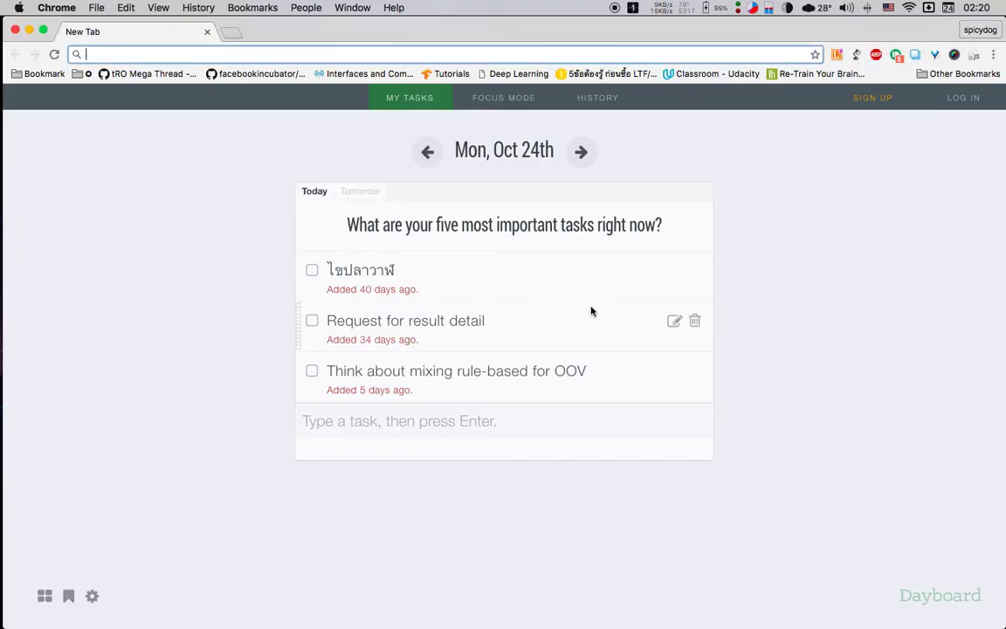
pyautogui.press('super+Tab')
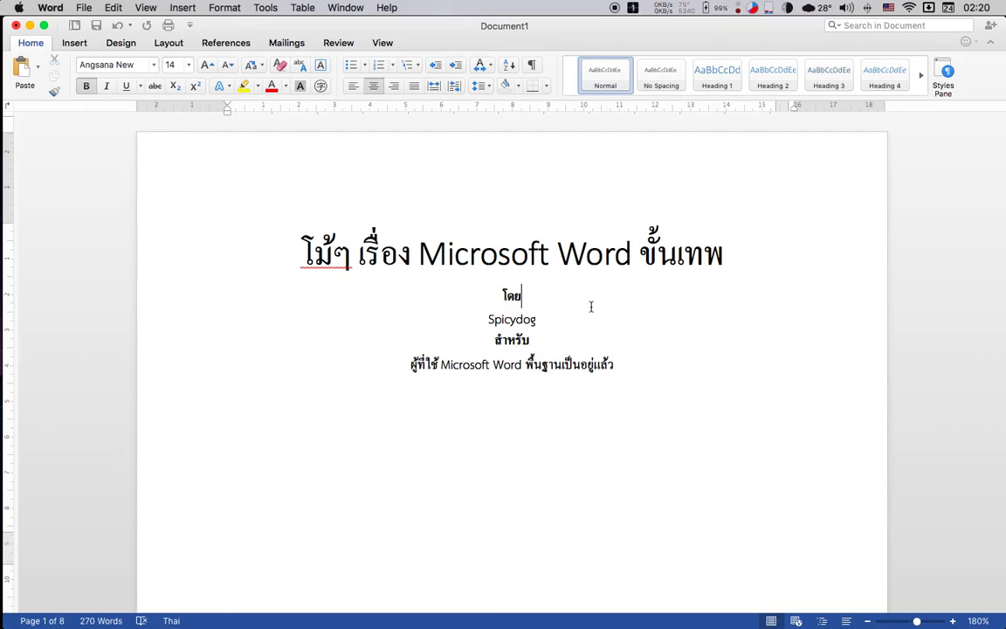
pyautogui.press('super+Tab')
# Step: Search Google for libreoffice
pyautogui.write('Lic')
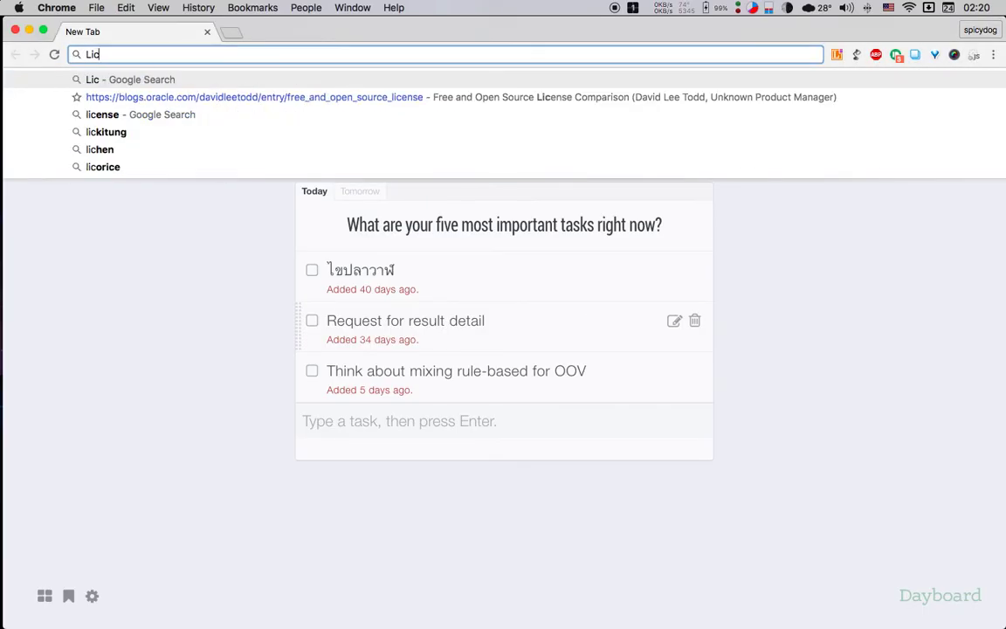
pyautogui.press('BackSpace')
pyautogui.write('bre')
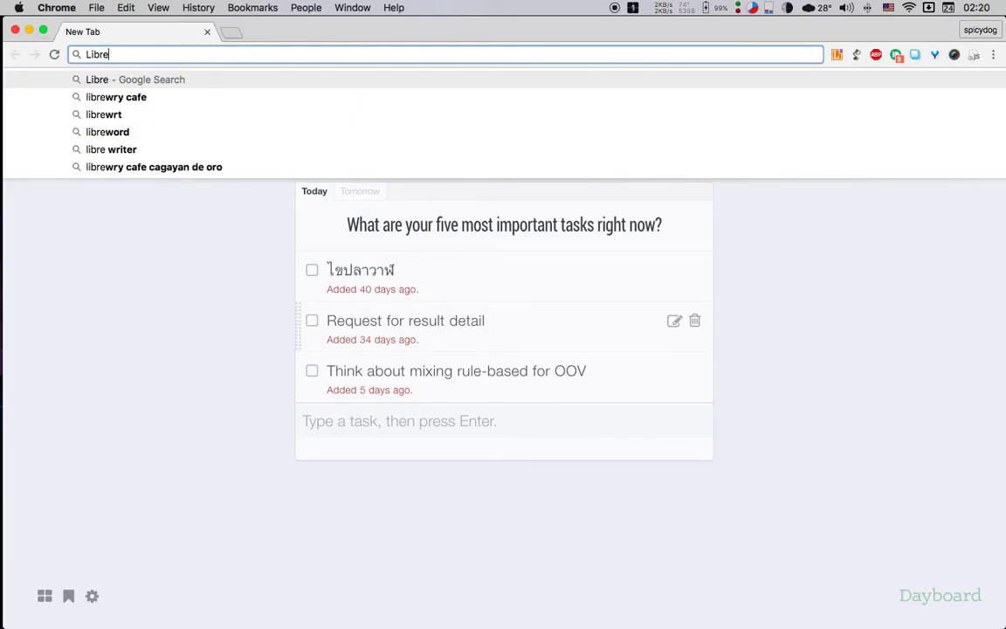
pyautogui.press('Down')
pyautogui.press('Return')
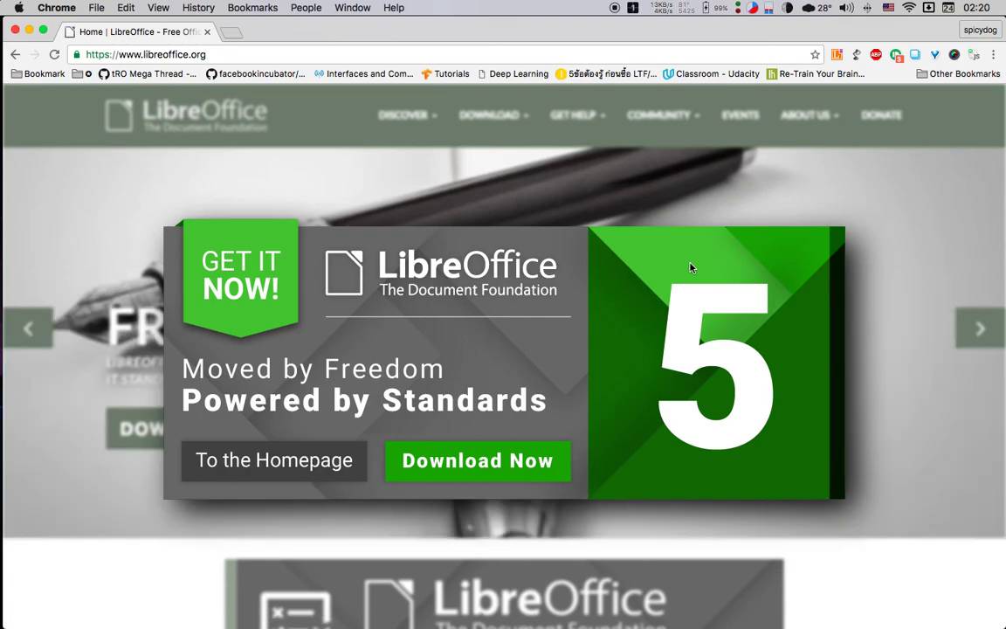
# Step: Close the tab accidentally opened from the LibreOffice 5 promotion
pyautogui.click(689, 267)
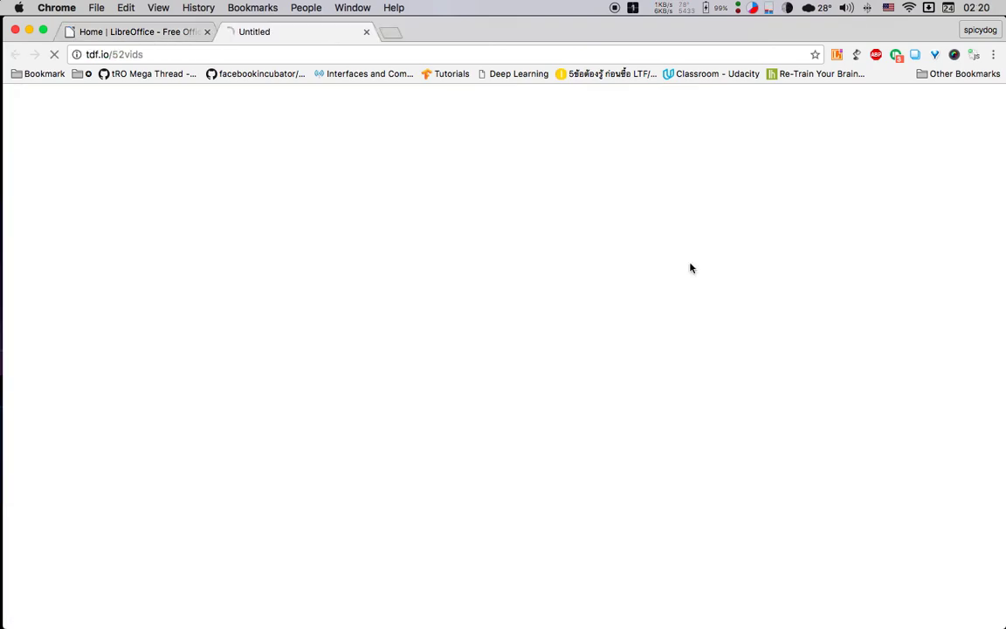
pyautogui.click(366, 32)
pyautogui.scroll(-7, 612, 397)
pyautogui.scroll(4, 545, 399)
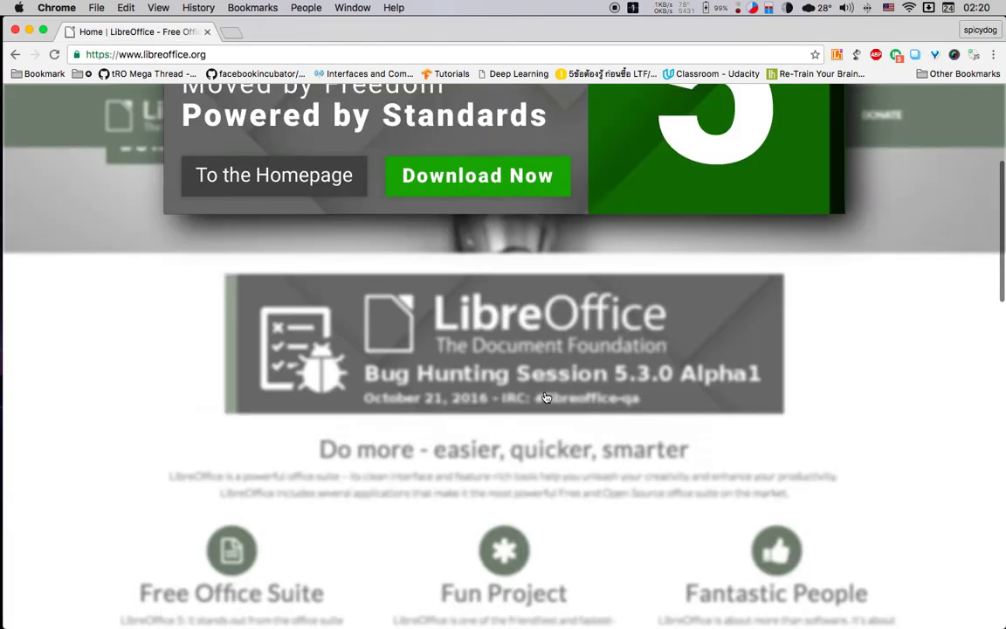
pyautogui.scroll(3, 544, 399)
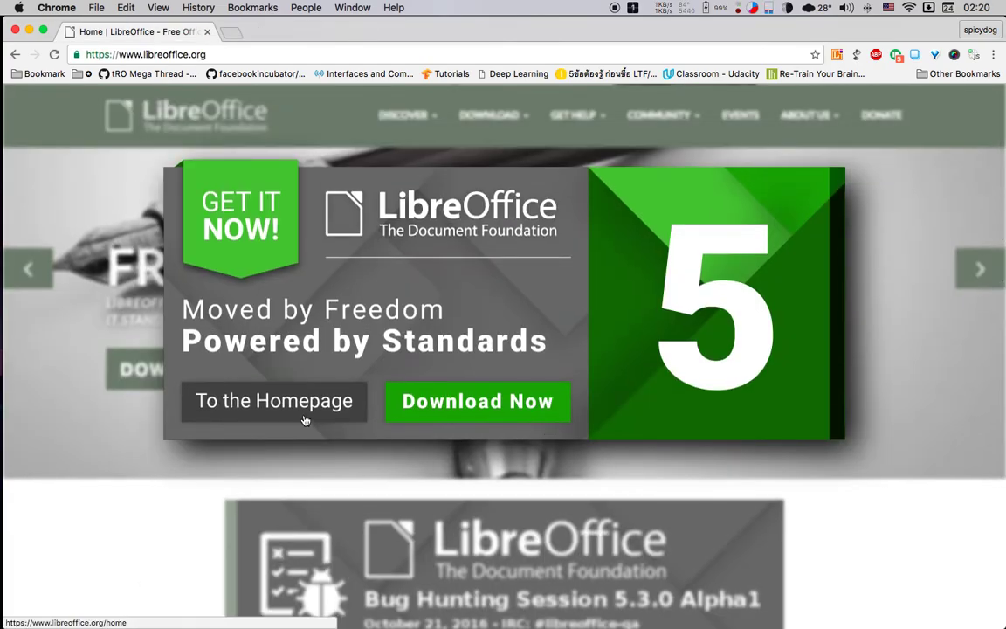
# Step: Dismiss the LibreOffice 5 overlay via To the Homepage and browse the homepage
pyautogui.click(272, 377)
pyautogui.scroll(-4, 304, 417)
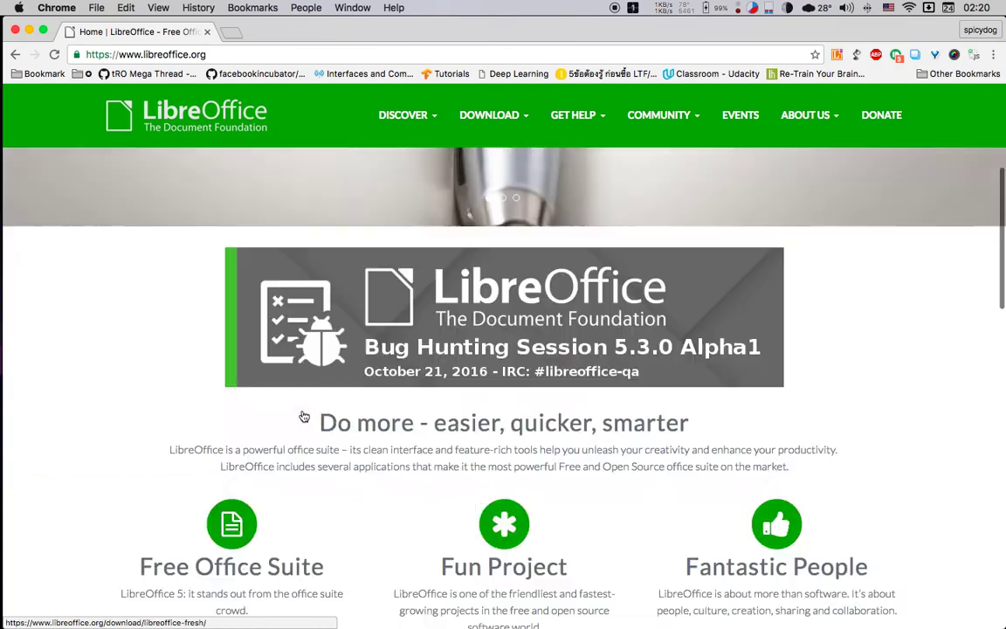
pyautogui.scroll(-3, 304, 417)
pyautogui.scroll(5, 304, 417)
pyautogui.scroll(-8, 304, 417)
pyautogui.scroll(-5, 304, 417)
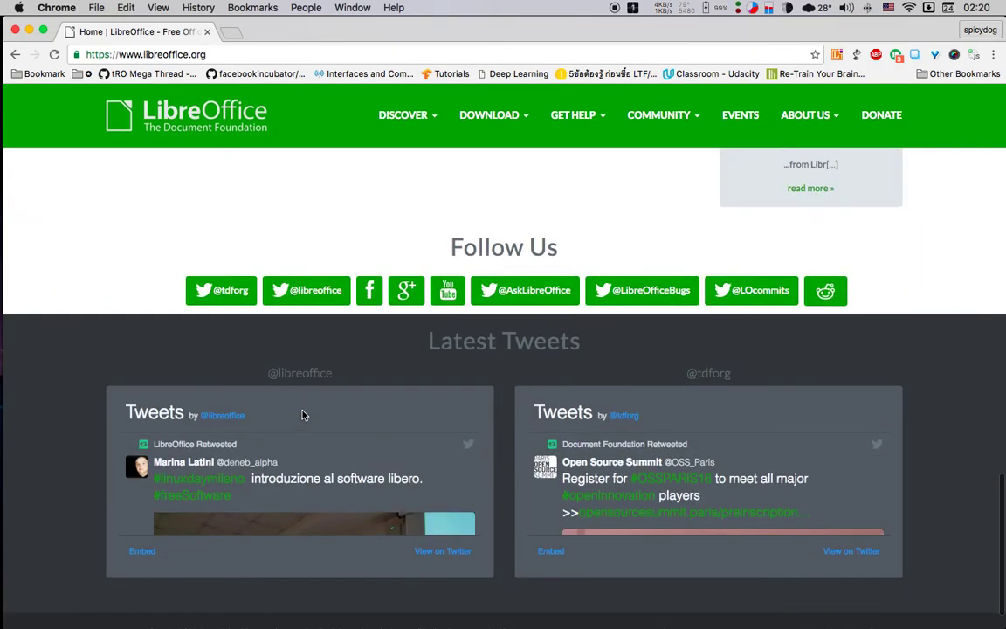
pyautogui.scroll(9, 304, 417)
pyautogui.scroll(5, 303, 417)
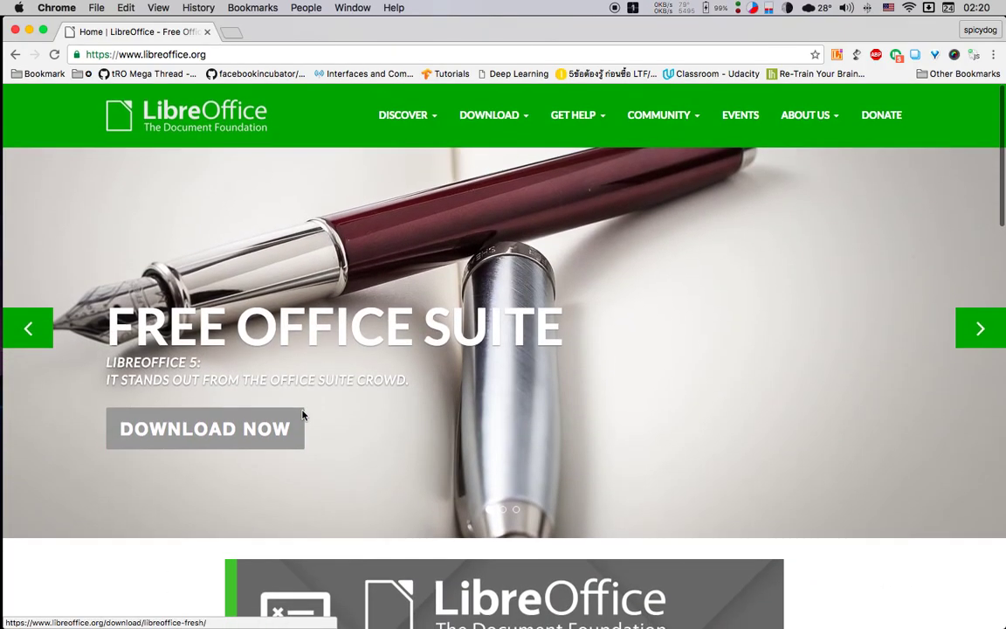
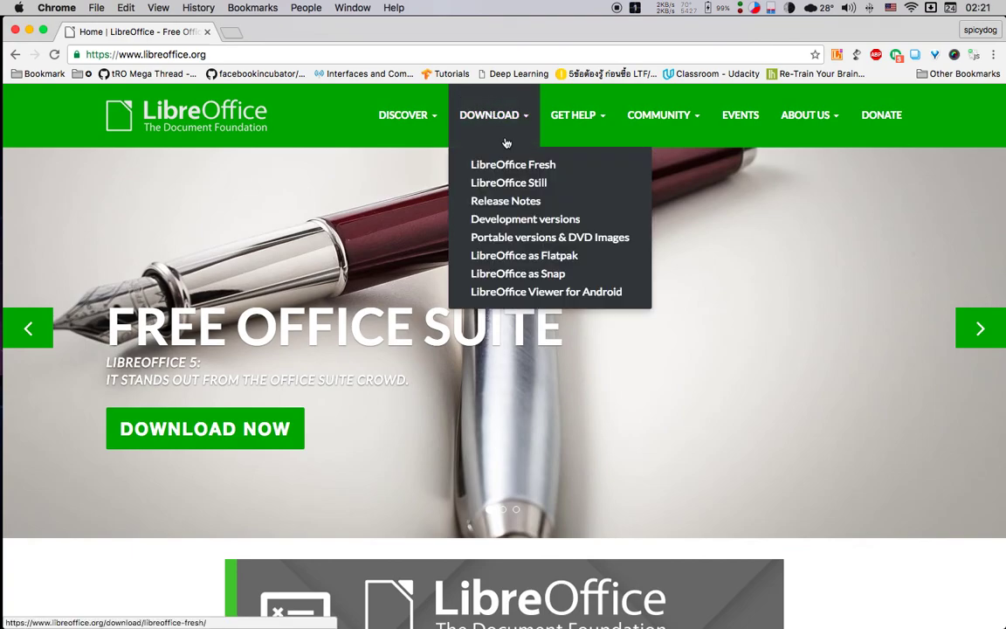
# Step: Open the LibreOffice Fresh download page on libreoffice.org and glance over it
pyautogui.click(510, 164)
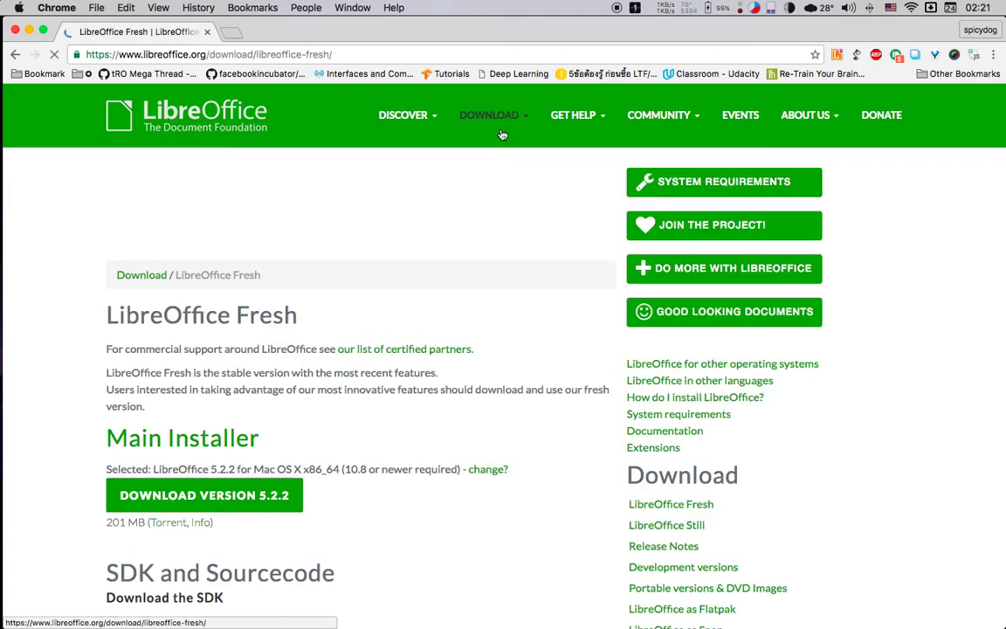
pyautogui.scroll(-5, 489, 206)
pyautogui.scroll(3, 489, 204)
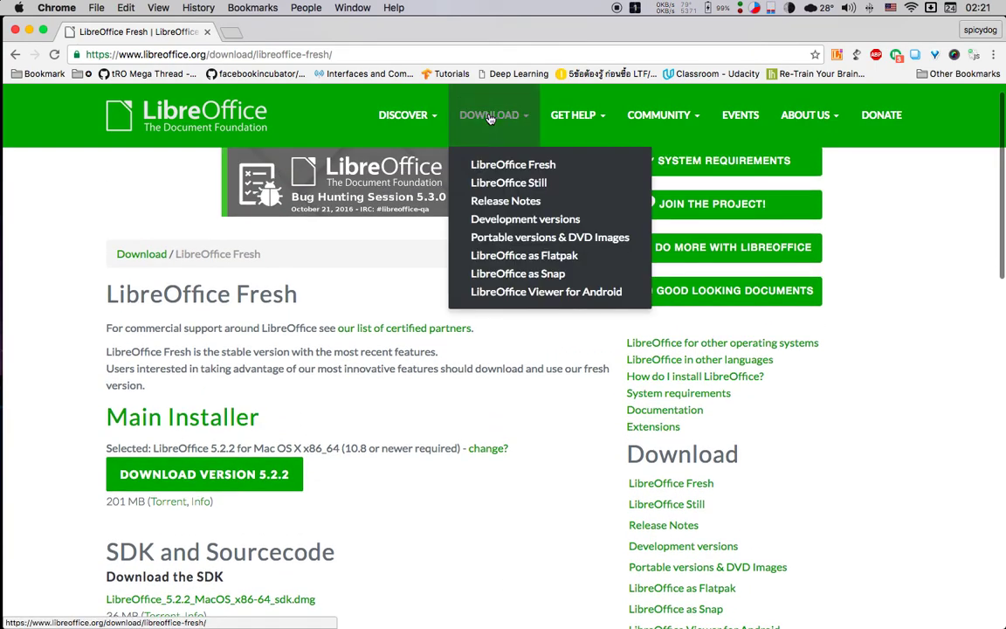
# Step: Go to the LibreOffice Still download page and scroll through it
pyautogui.click(512, 190)
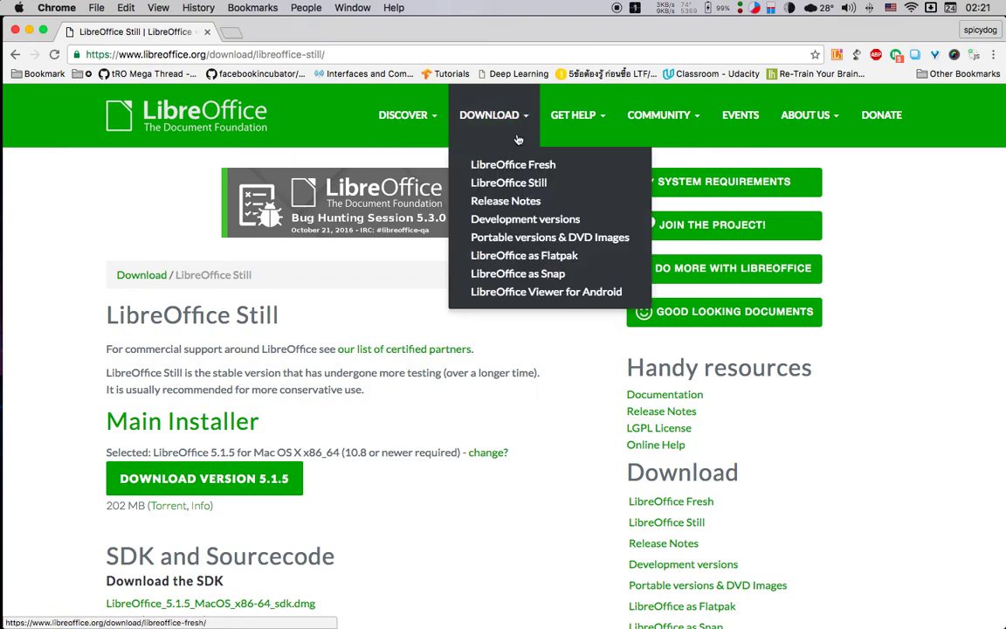
pyautogui.scroll(-2, 454, 409)
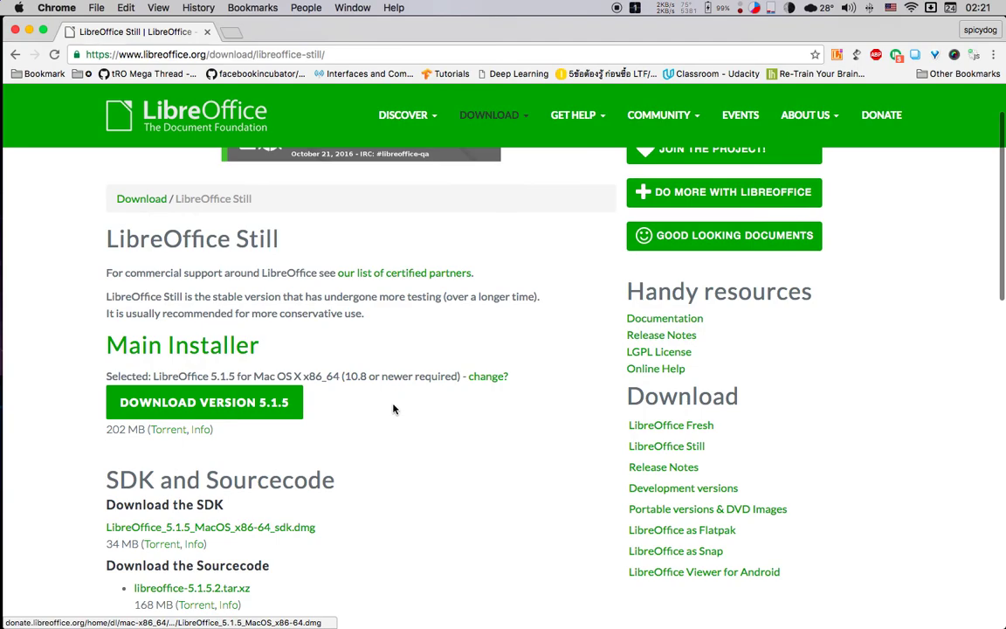
pyautogui.scroll(-5, 393, 407)
pyautogui.scroll(-2, 393, 409)
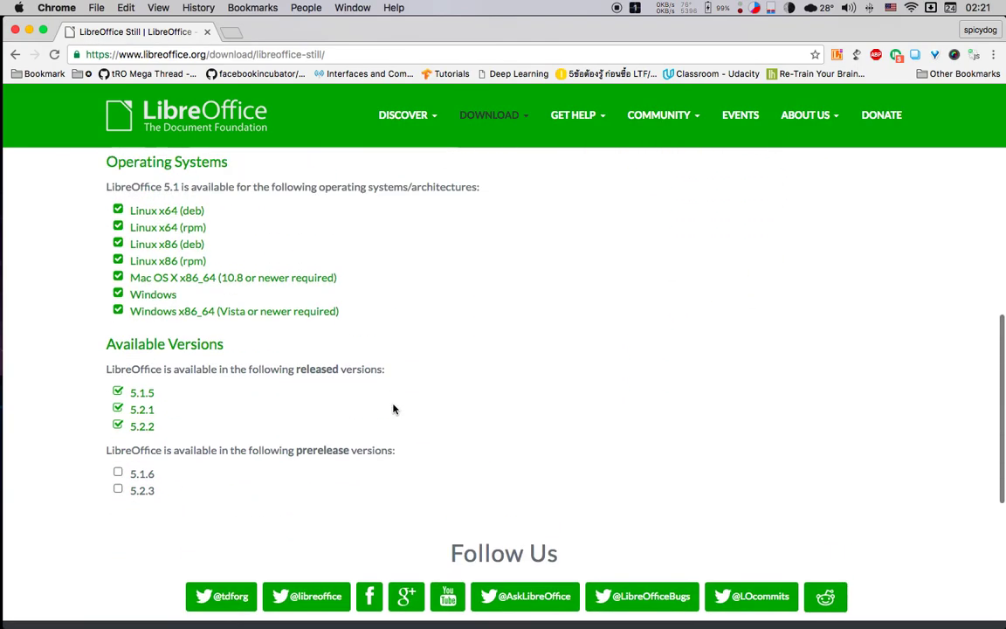
pyautogui.scroll(2, 393, 410)
pyautogui.scroll(3, 393, 409)
pyautogui.scroll(2, 393, 409)
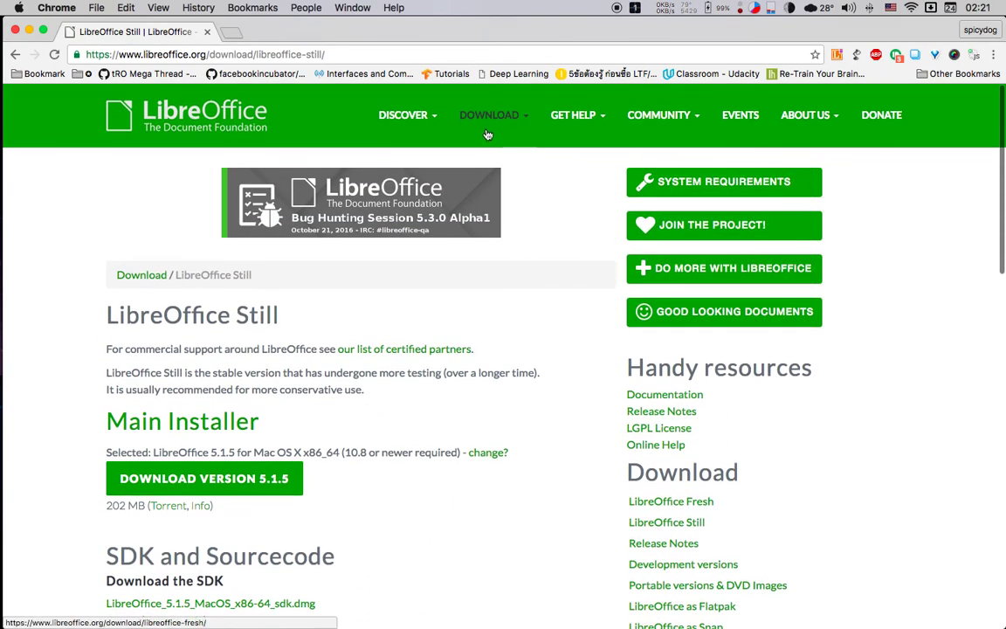
# Step: Check the download options, then review Still's operating systems and versions 5.1.5, 5.2.1, 5.2.2
pyautogui.click(489, 129)
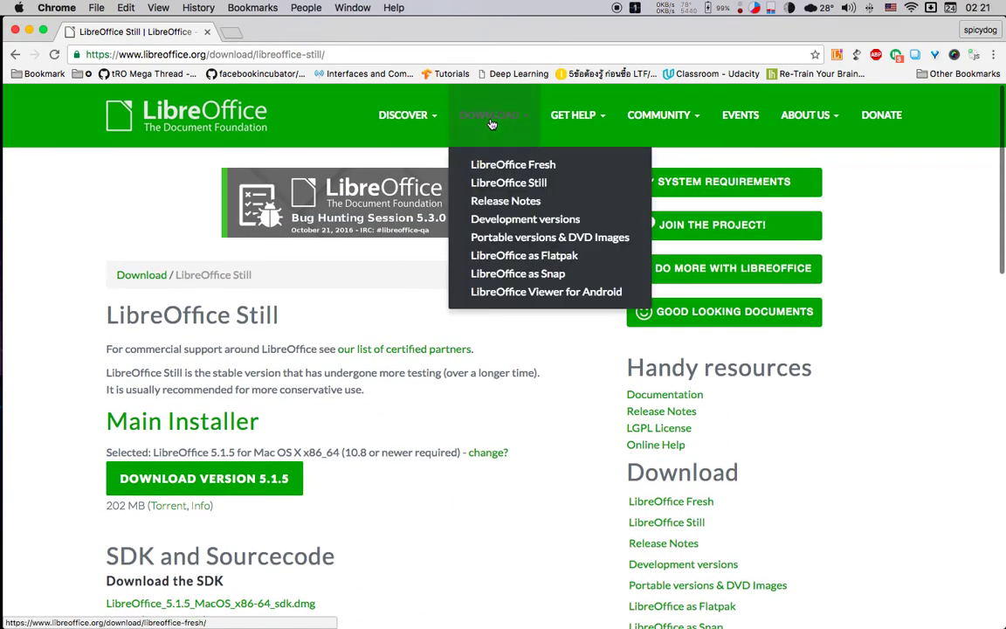
pyautogui.click(522, 392)
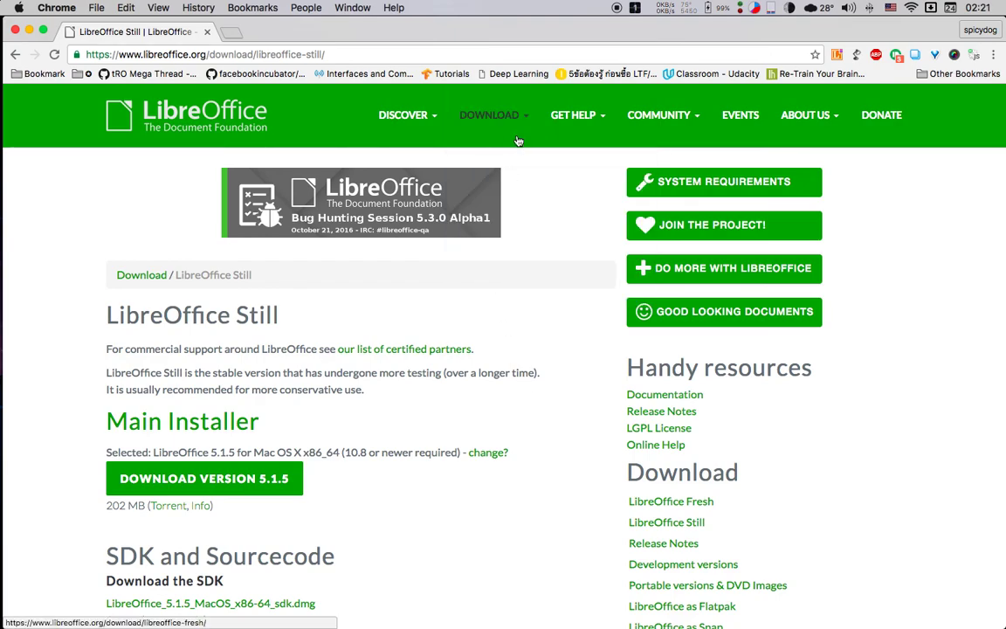
pyautogui.scroll(-1, 487, 373)
pyautogui.scroll(-10, 487, 374)
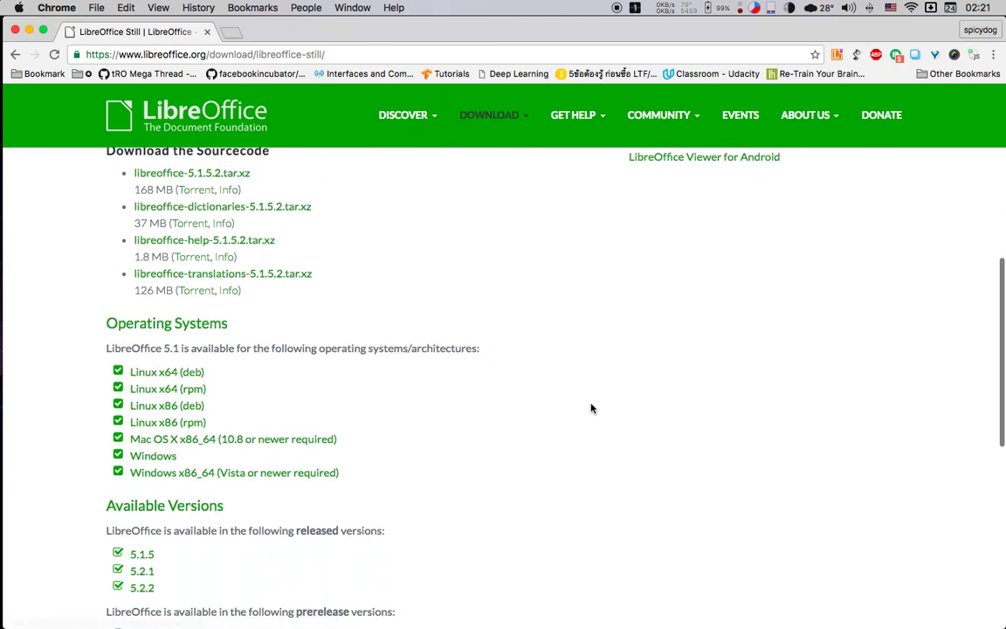
pyautogui.scroll(-4, 591, 406)
pyautogui.scroll(1, 591, 407)
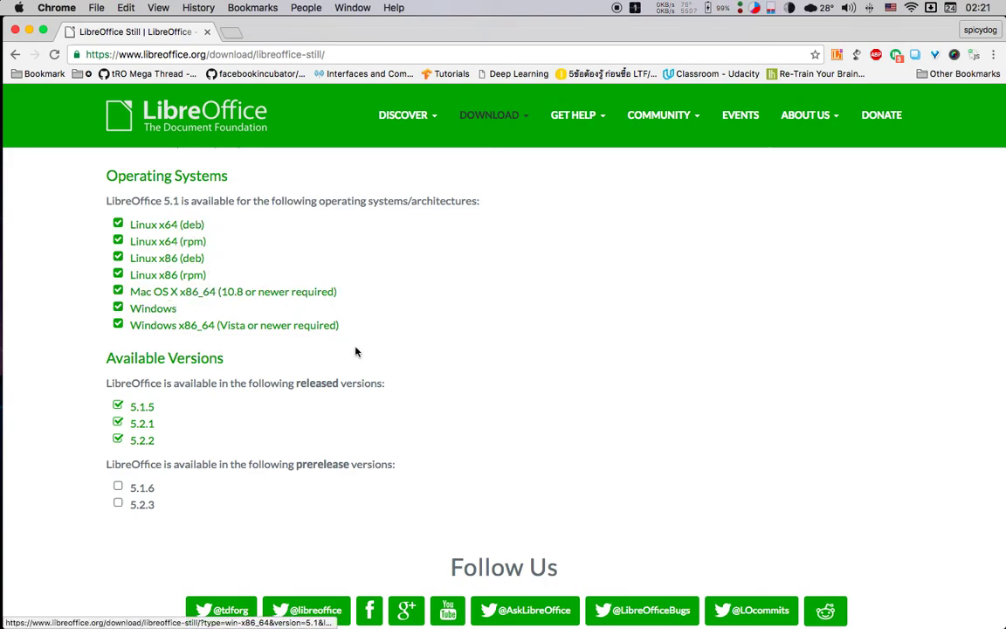
# Step: In a new tab, search Google for 'ubuntu' and open the official Ubuntu website
pyautogui.click(229, 31)
pyautogui.write('ub')
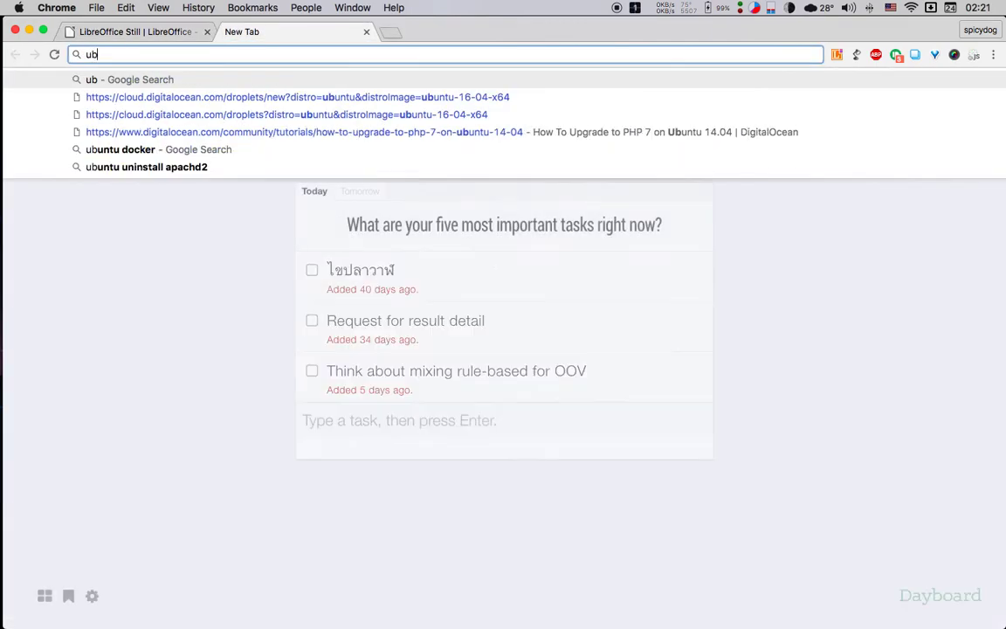
pyautogui.write('untu')
pyautogui.press('Return')
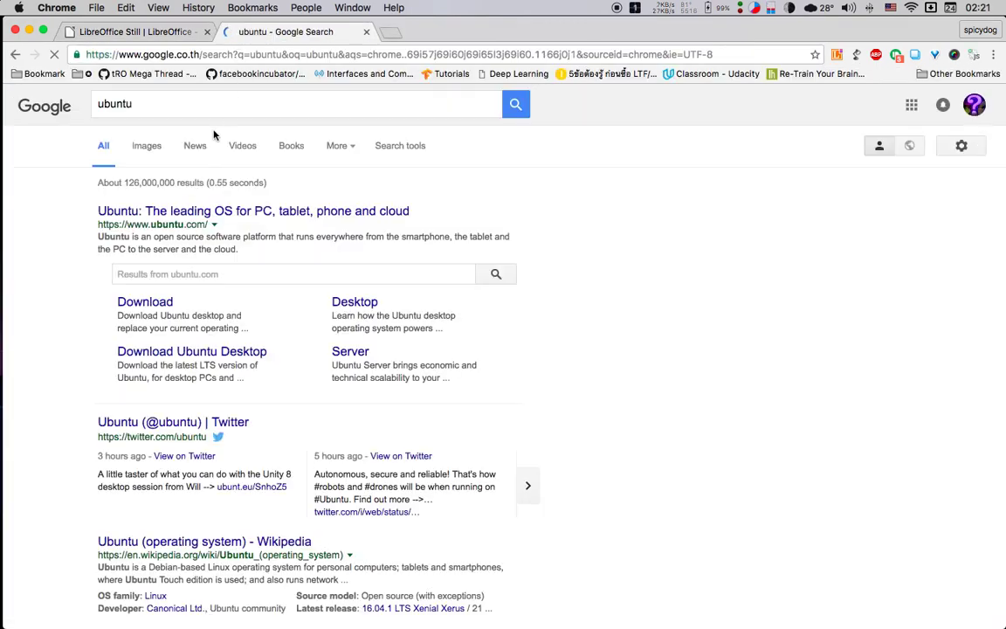
pyautogui.click(240, 212)
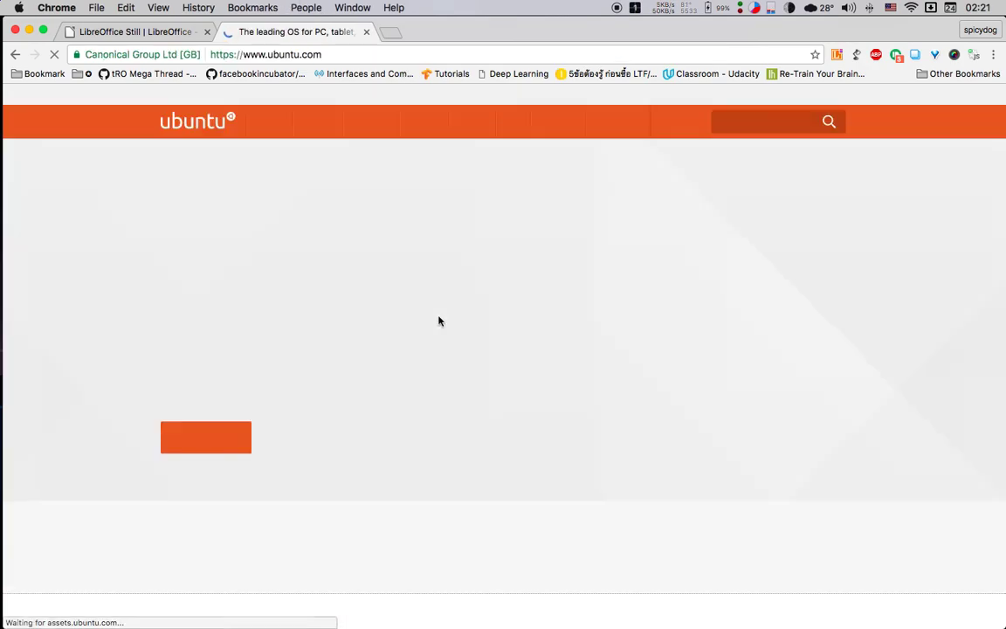
# Step: Skim the Ubuntu homepage, close its tab and look over the LibreOffice Still page again
pyautogui.scroll(-5, 440, 321)
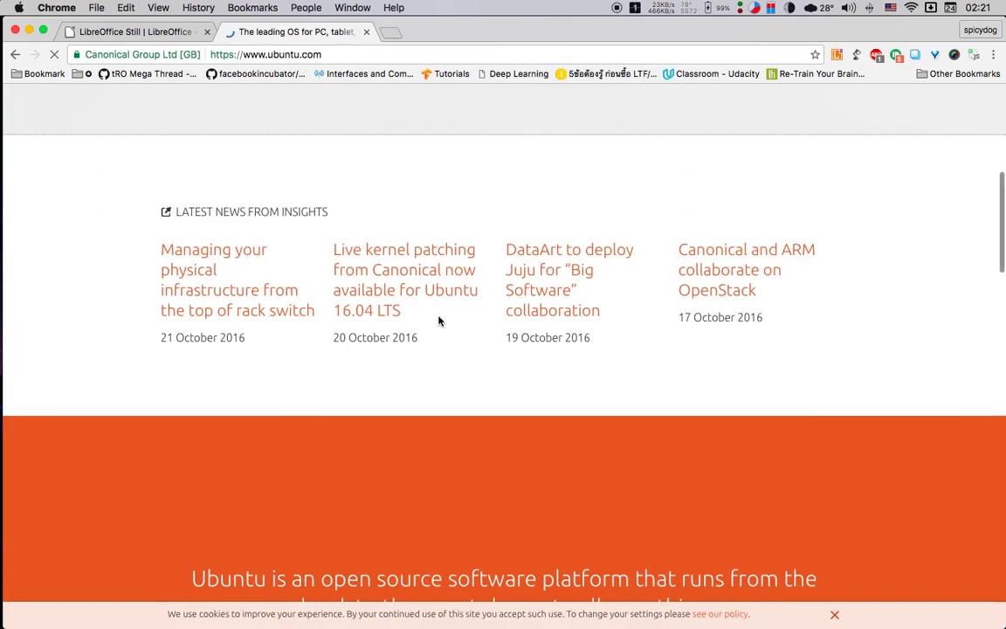
pyautogui.scroll(-10, 438, 321)
pyautogui.scroll(10, 438, 321)
pyautogui.scroll(5, 438, 322)
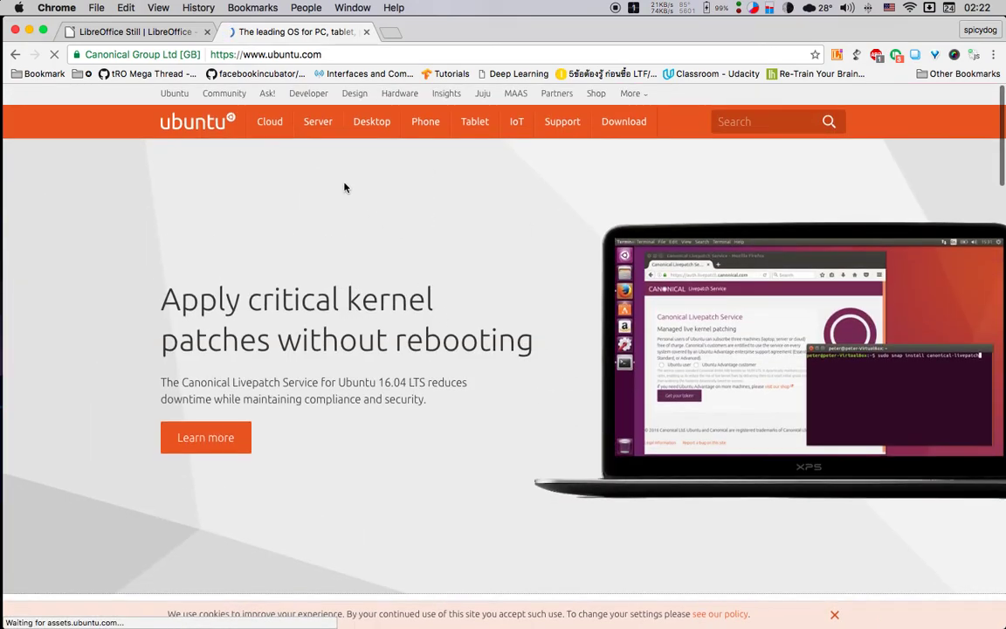
pyautogui.click(367, 32)
pyautogui.scroll(1, 574, 343)
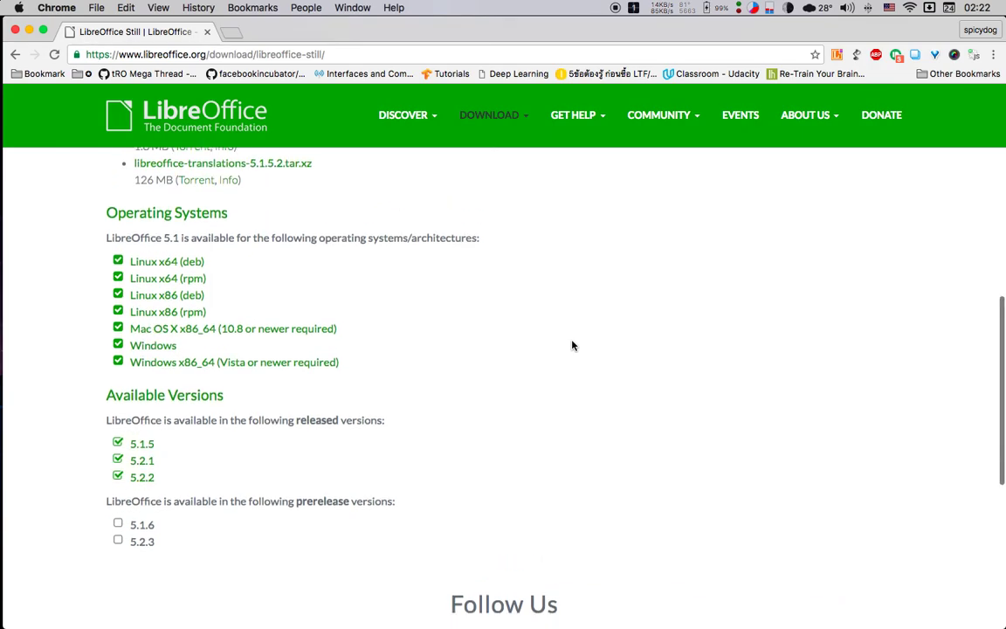
pyautogui.scroll(-2, 573, 345)
pyautogui.scroll(-1, 572, 345)
pyautogui.scroll(1, 573, 345)
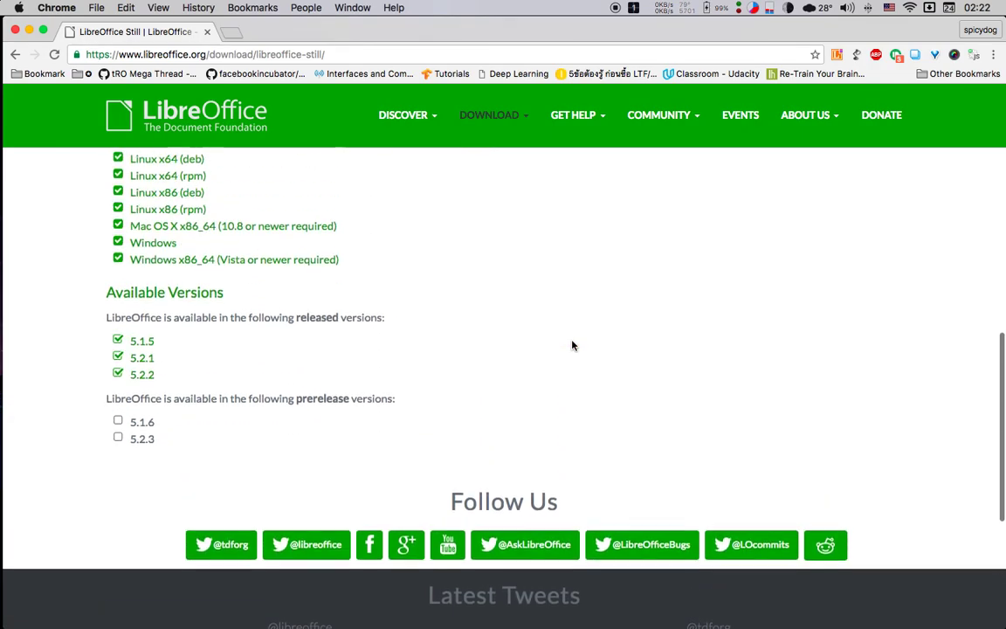
pyautogui.scroll(1, 573, 345)
pyautogui.scroll(1, 573, 345)
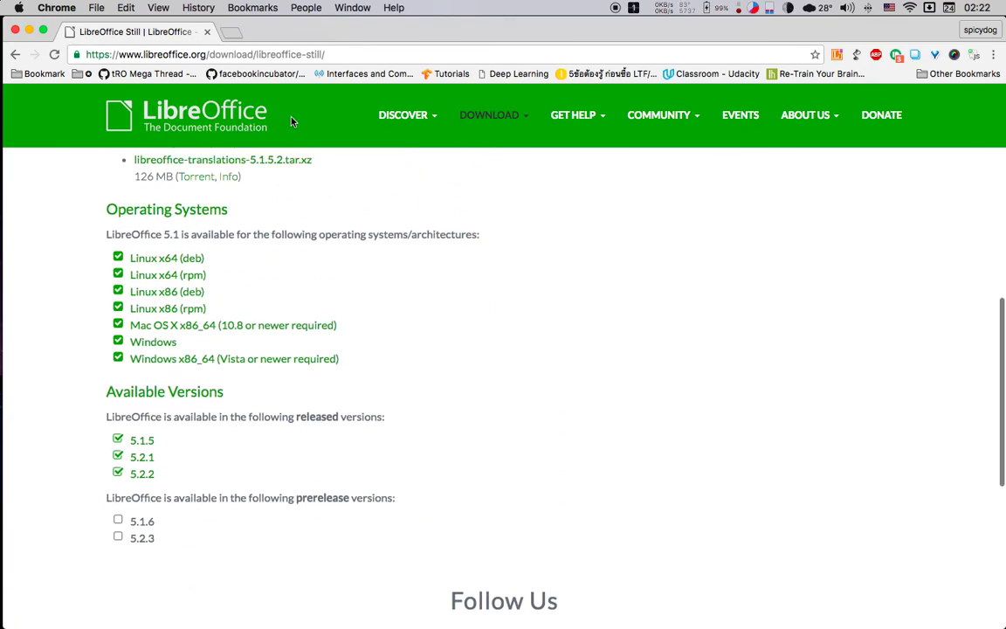
# Step: Close the download tab, launch LibreOffice via a 'libr' launcher search and create a Writer Document
pyautogui.click(207, 31)
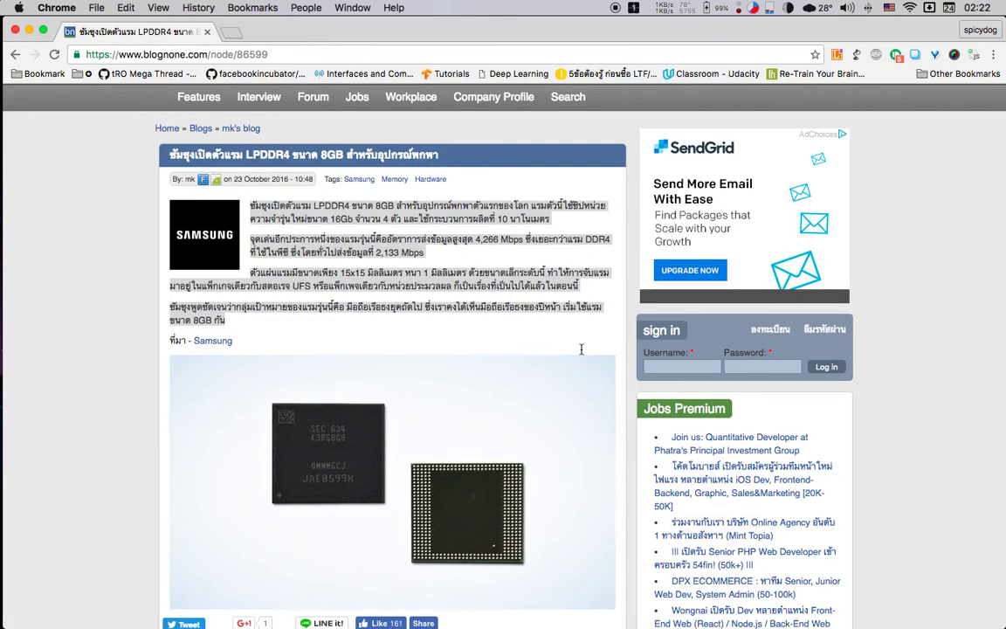
pyautogui.hotkey('alt', 'space')
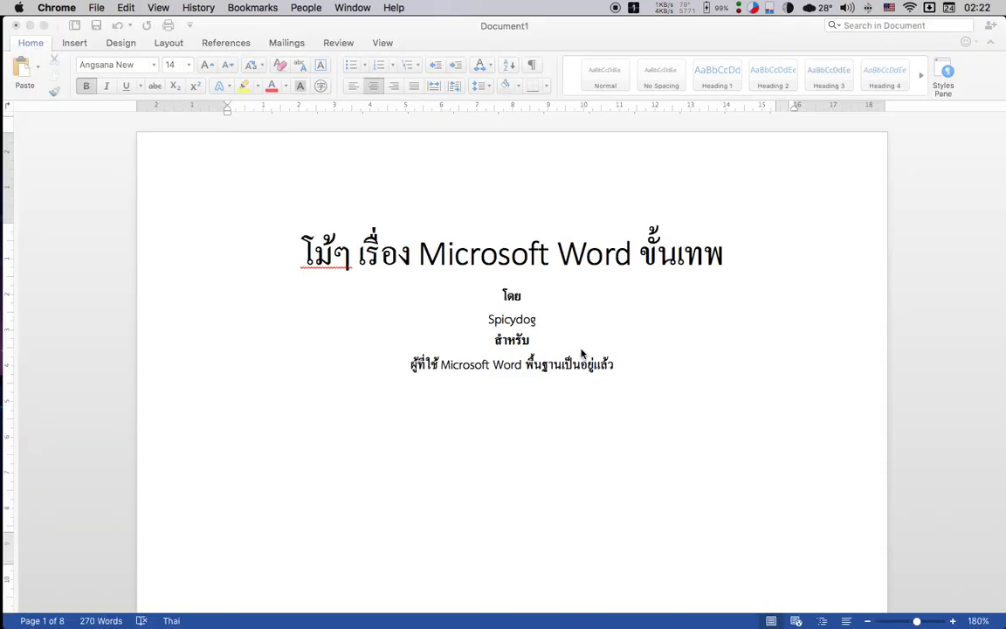
pyautogui.write('l')
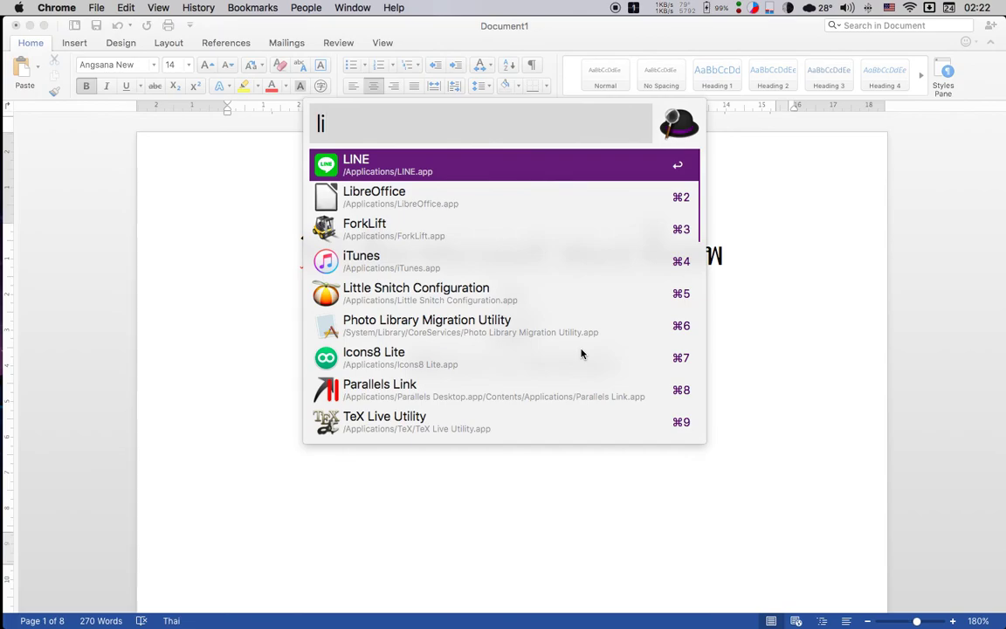
pyautogui.write('ibr')
pyautogui.press('Return')
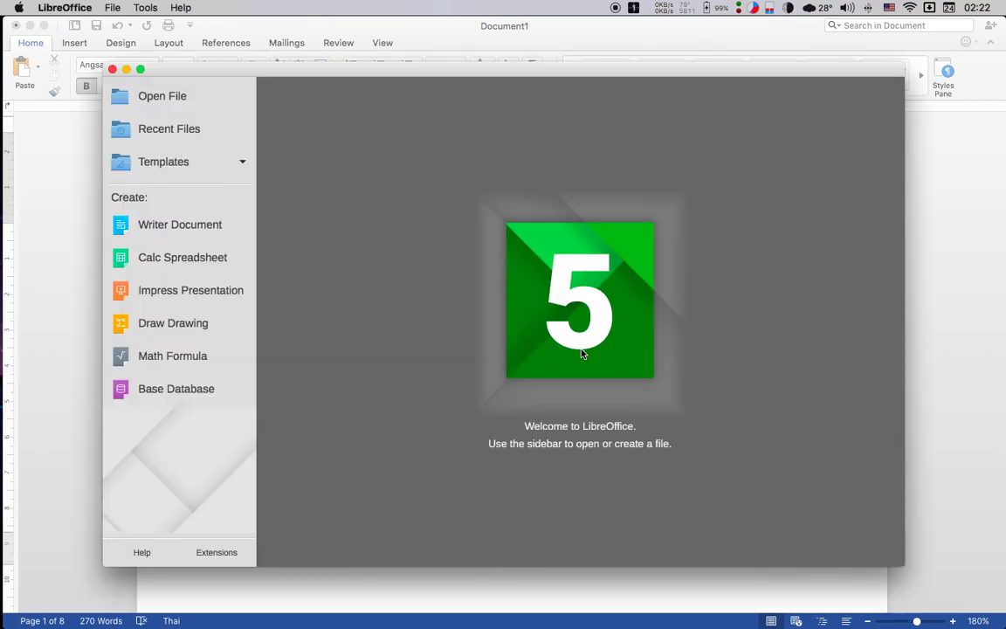
pyautogui.click(203, 238)
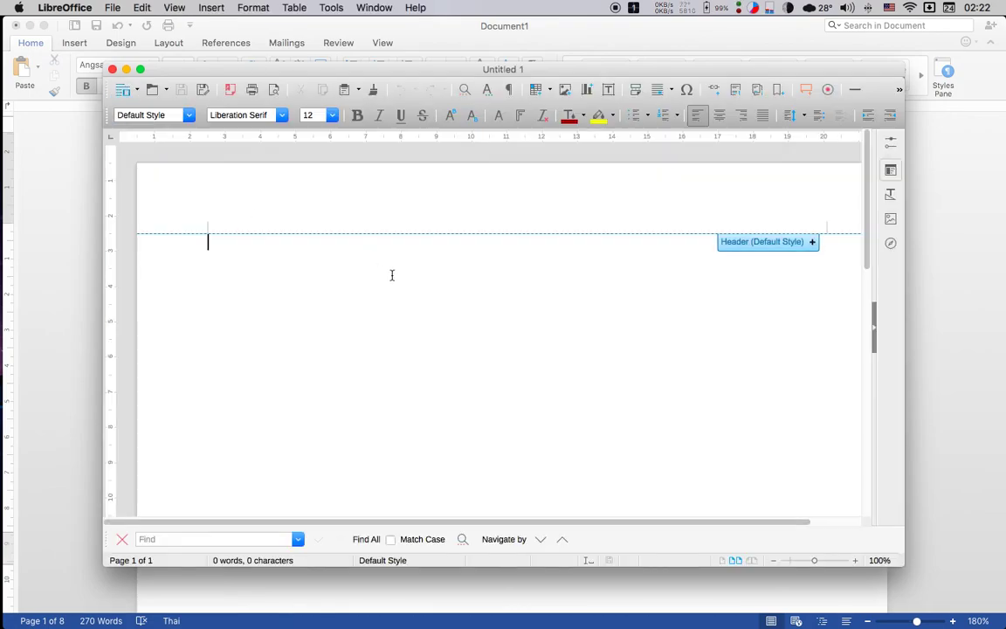
# Step: Maximize the window, type Topic 1, Topic 1-1 and Topic 1-2 on separate lines, and select Topic 1
pyautogui.doubleClick(409, 70)
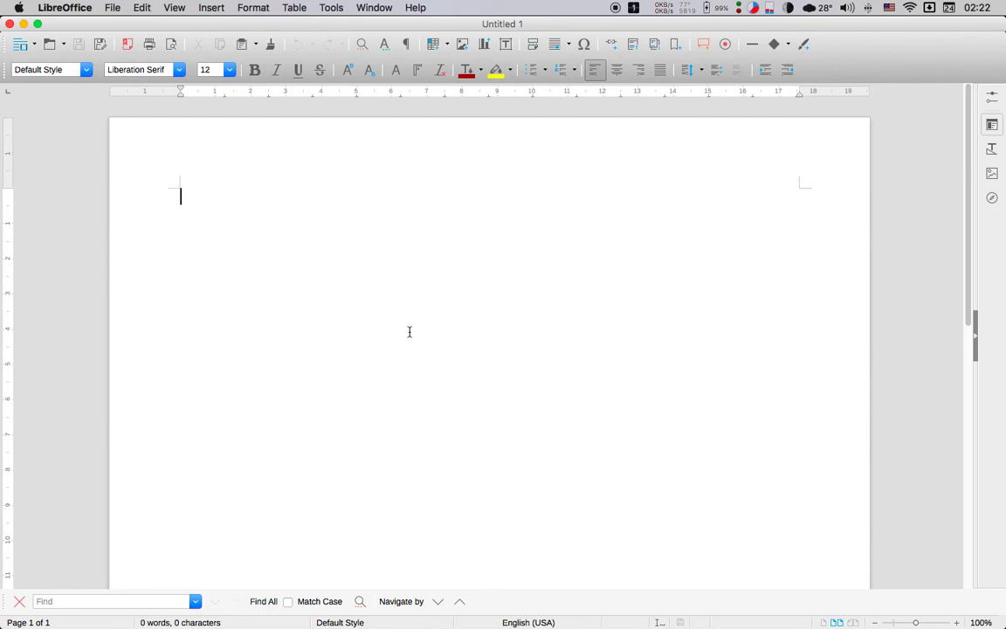
pyautogui.write('To')
pyautogui.write('pic 1 ')
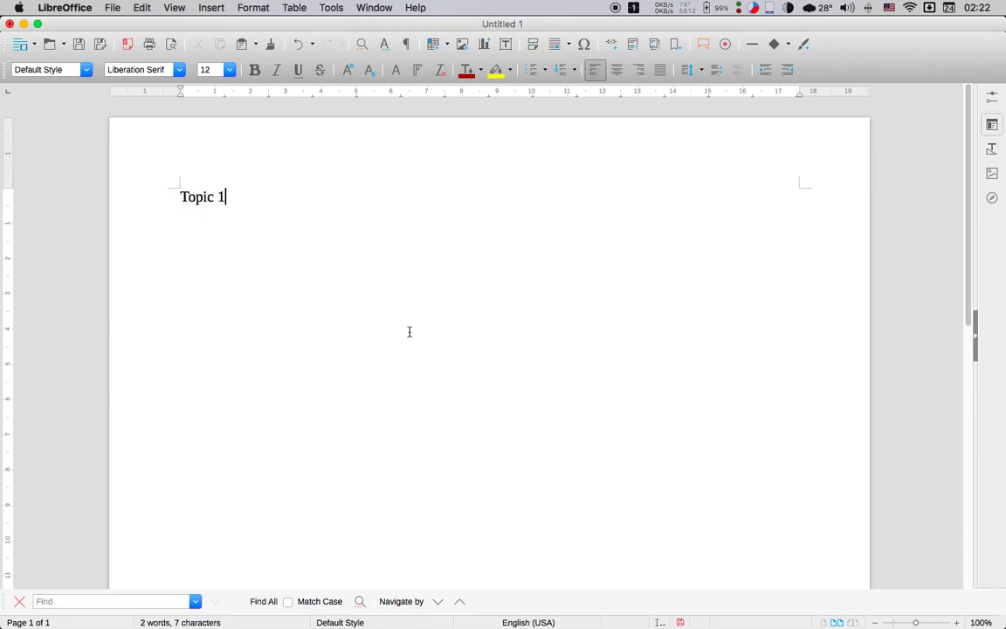
pyautogui.write('Topic ')
pyautogui.write('1-1')
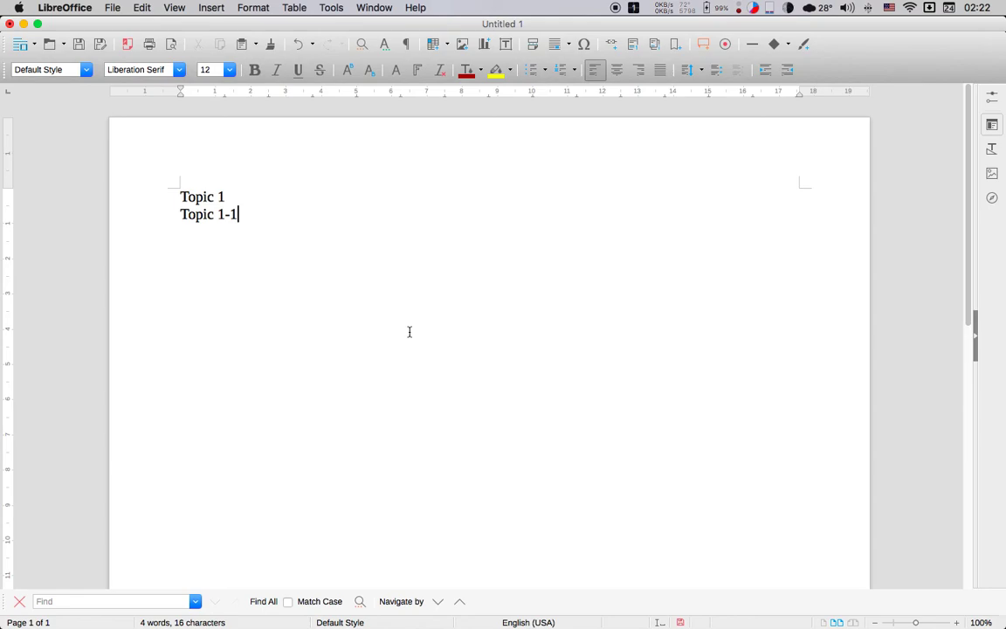
pyautogui.press('Return')
pyautogui.write('Topic 1-1')
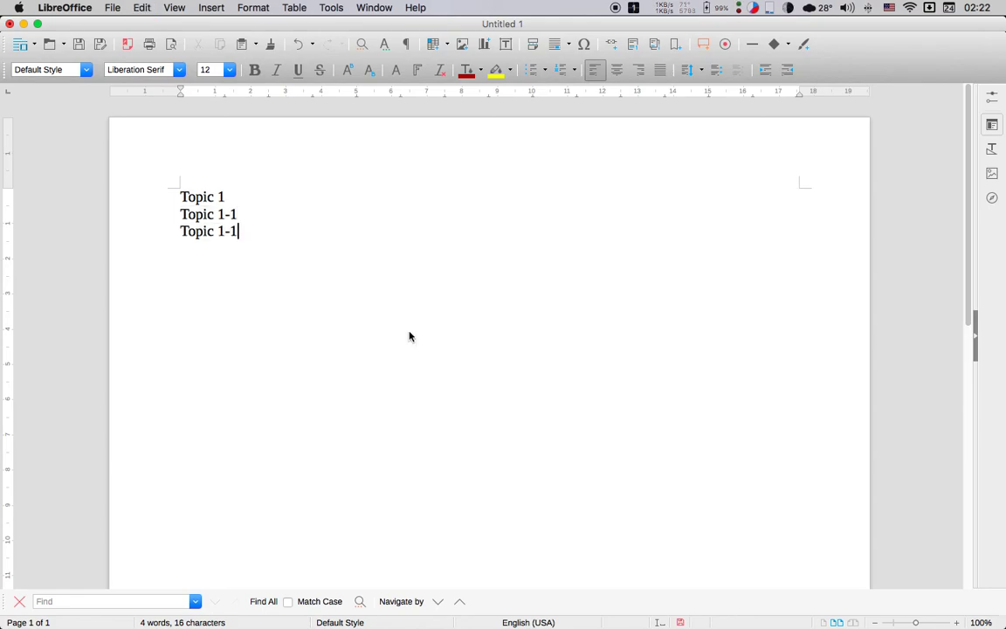
pyautogui.write('2')
pyautogui.press('Up')
pyautogui.press('Up')
pyautogui.hotkey('shift', 'Home')
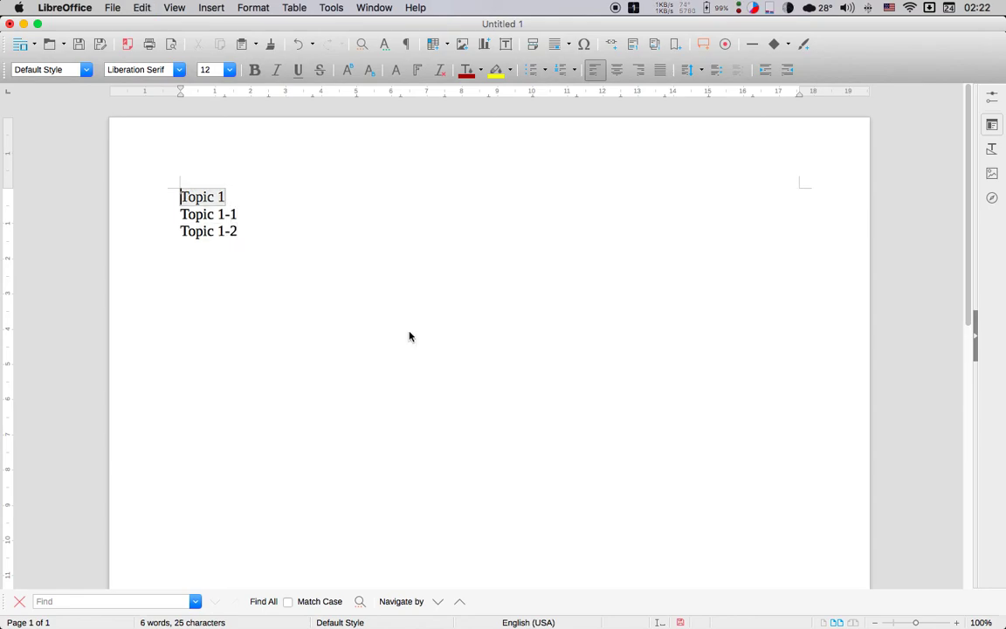
pyautogui.click(85, 70)
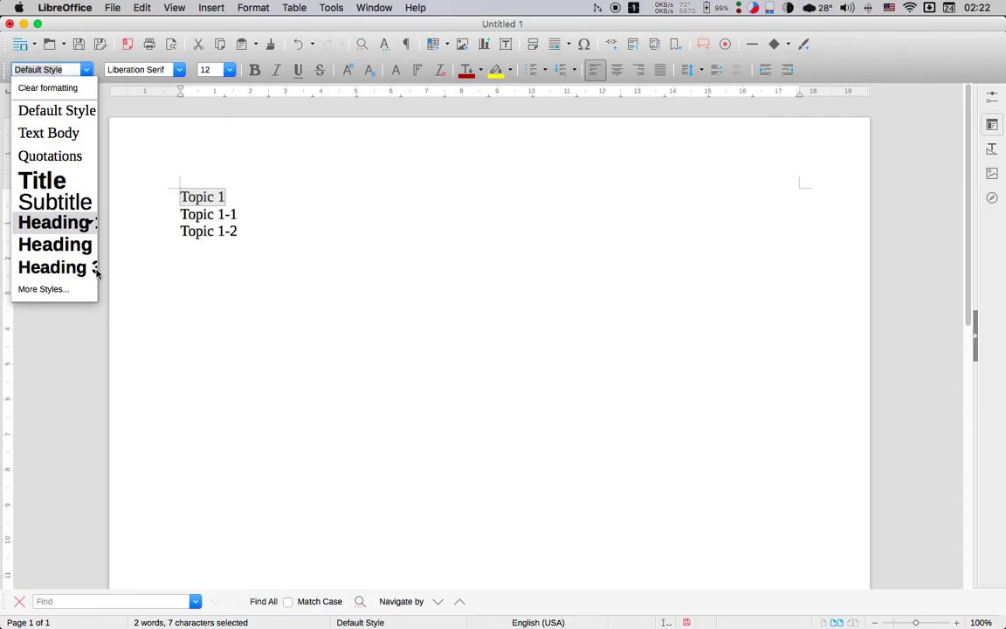
# Step: Apply Heading 1 to Topic 1 and Heading 2 to Topic 1-1 and Topic 1-2
pyautogui.click(83, 222)
pyautogui.moveTo(180, 245); pyautogui.dragTo(301, 266)
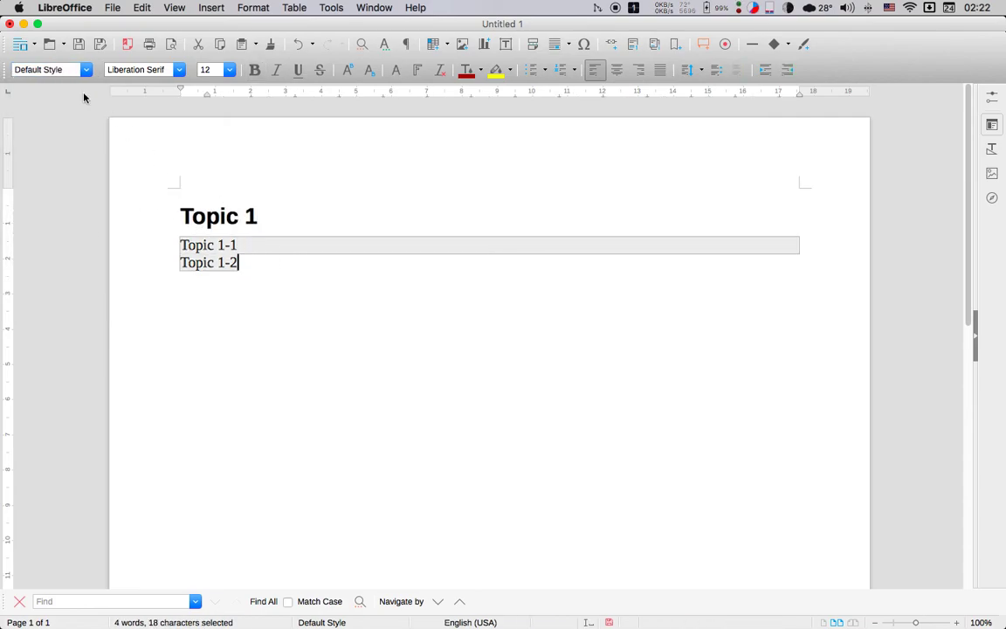
pyautogui.click(85, 69)
pyautogui.click(83, 249)
# Step: Insert an empty line above Topic 1 and search the menu commands for 'table o'
pyautogui.click(449, 354)
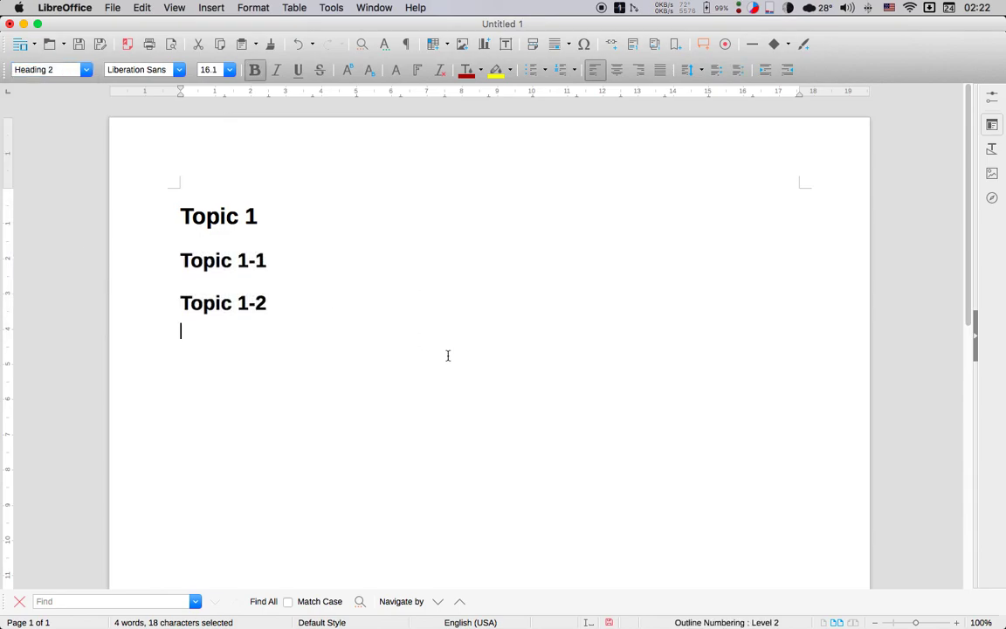
pyautogui.click(183, 218)
pyautogui.press('Return')
pyautogui.press('Up')
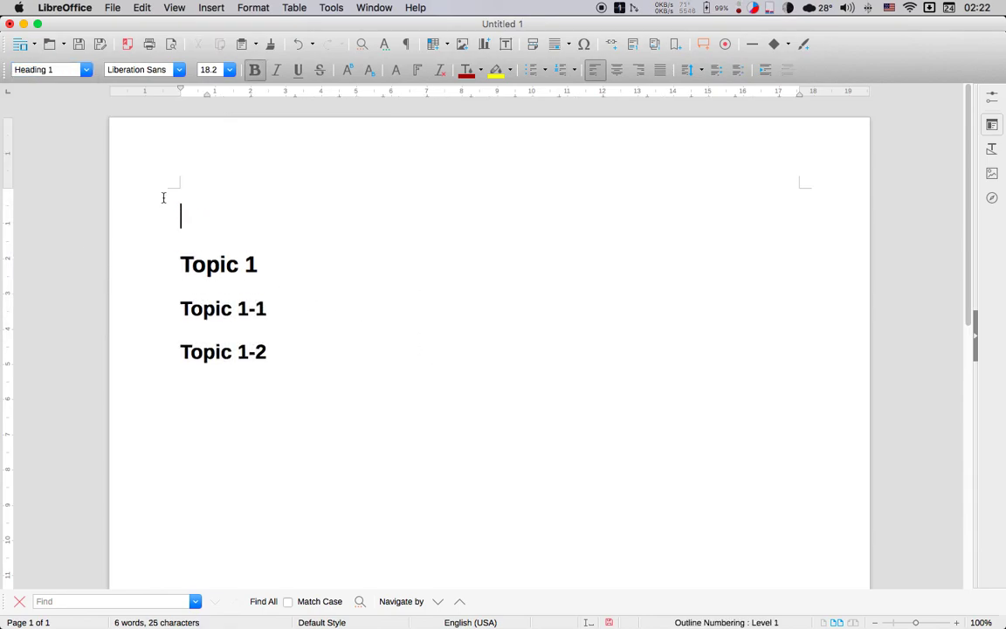
pyautogui.click(203, 8)
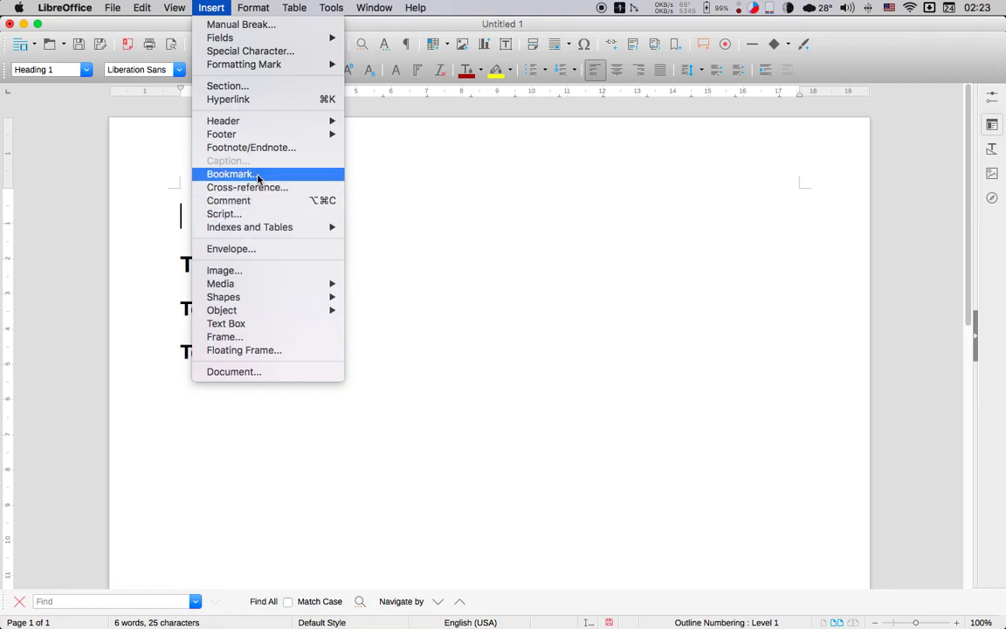
pyautogui.write('tabl')
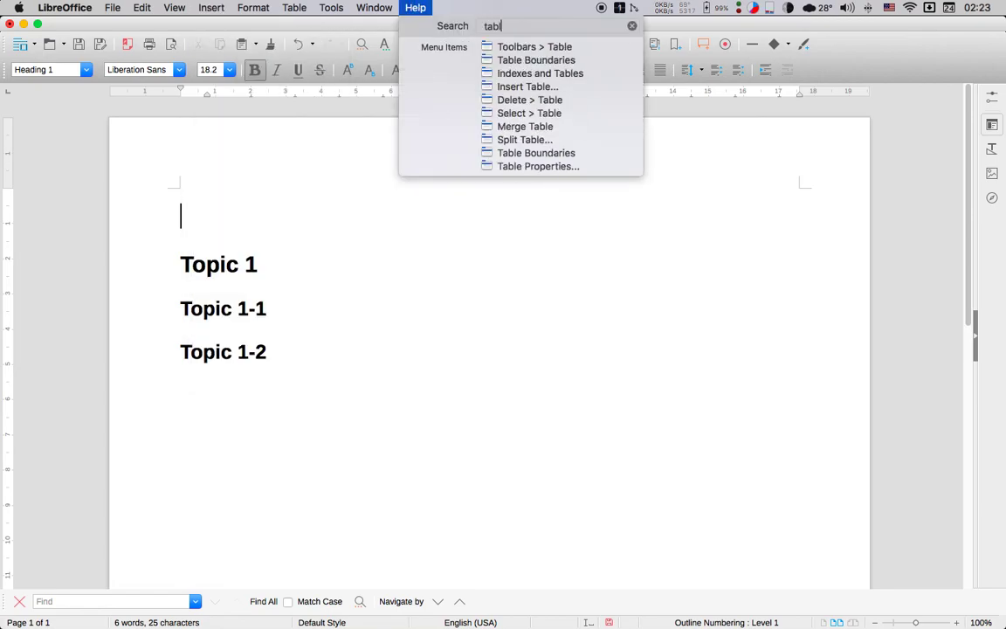
pyautogui.write('e o')
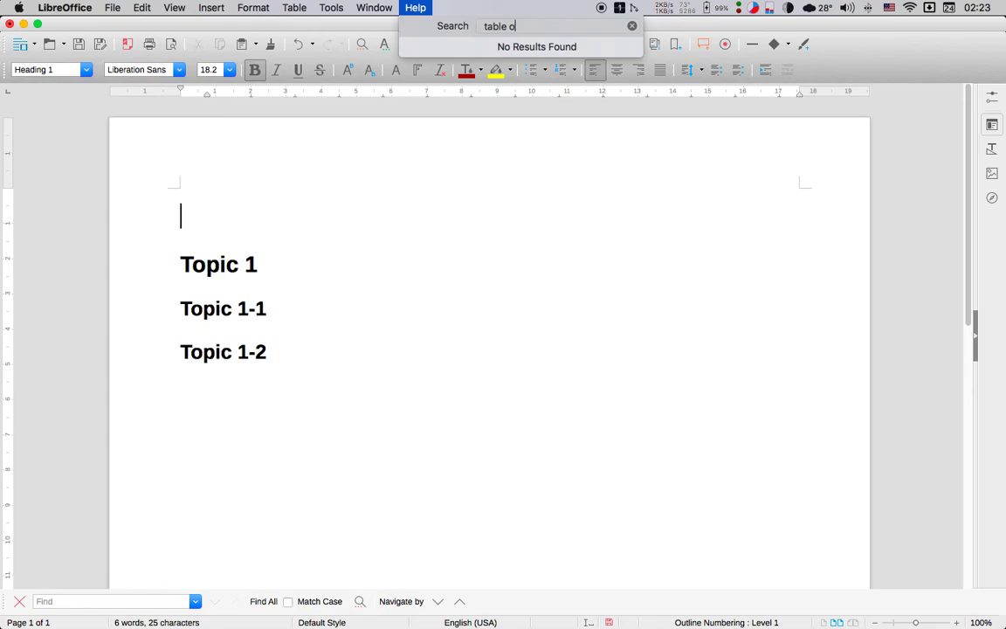
# Step: Search the commands for 'table' and 'content', then open the Insert menu's Indexes and Tables
pyautogui.press('BackSpace')
pyautogui.press('BackSpace')
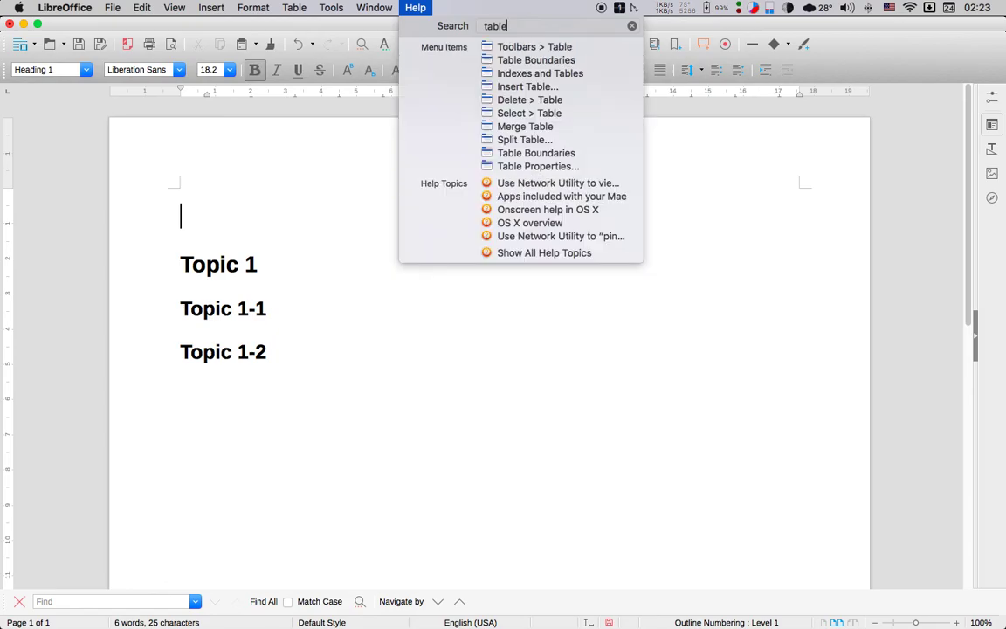
pyautogui.click(404, 186)
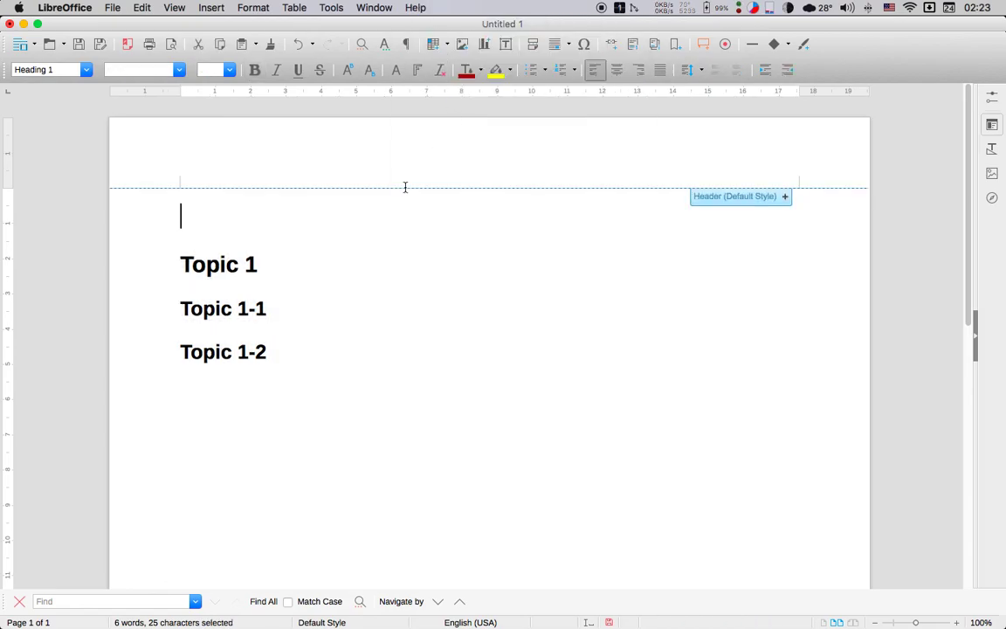
pyautogui.click(415, 7)
pyautogui.write('con')
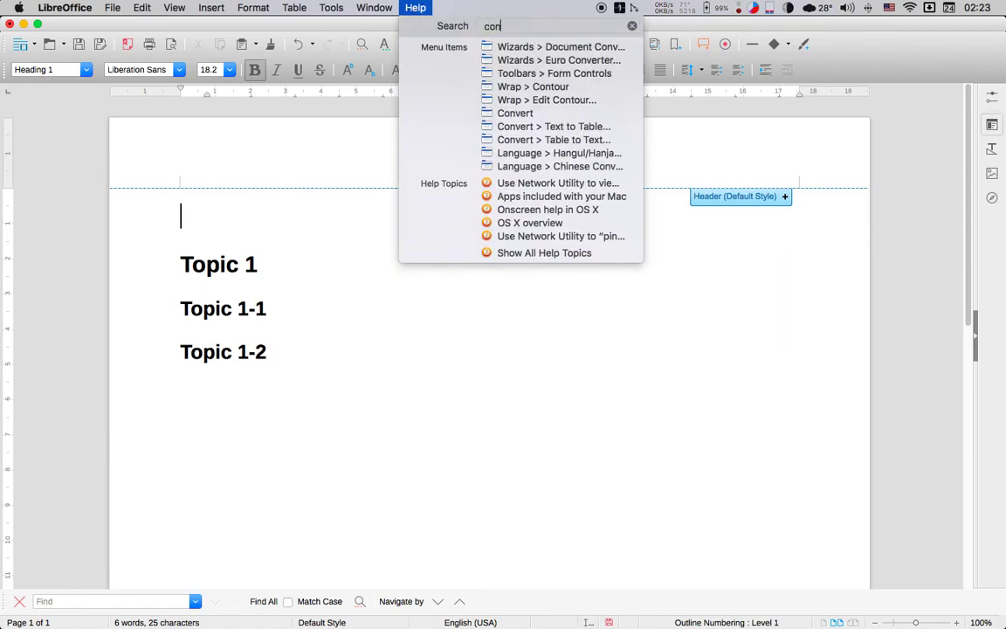
pyautogui.write('tent')
pyautogui.click(282, 197)
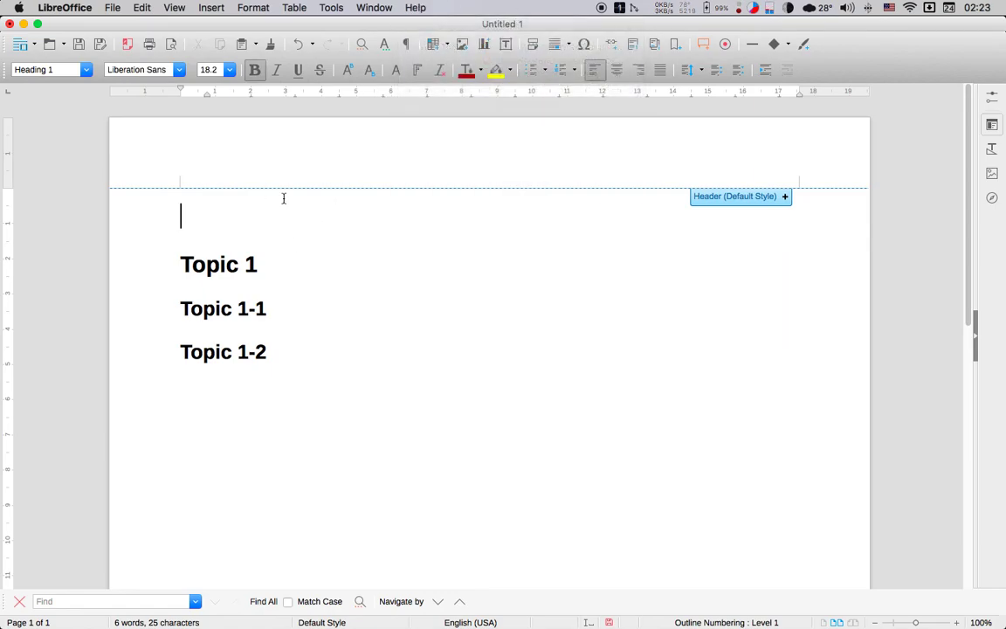
pyautogui.click(175, 7)
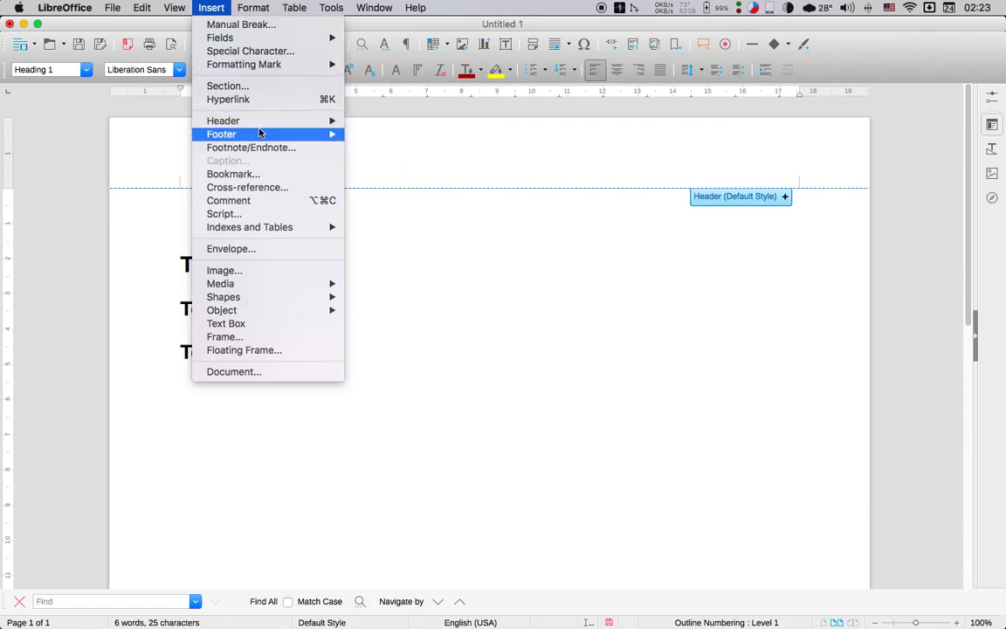
pyautogui.moveTo(251, 227)
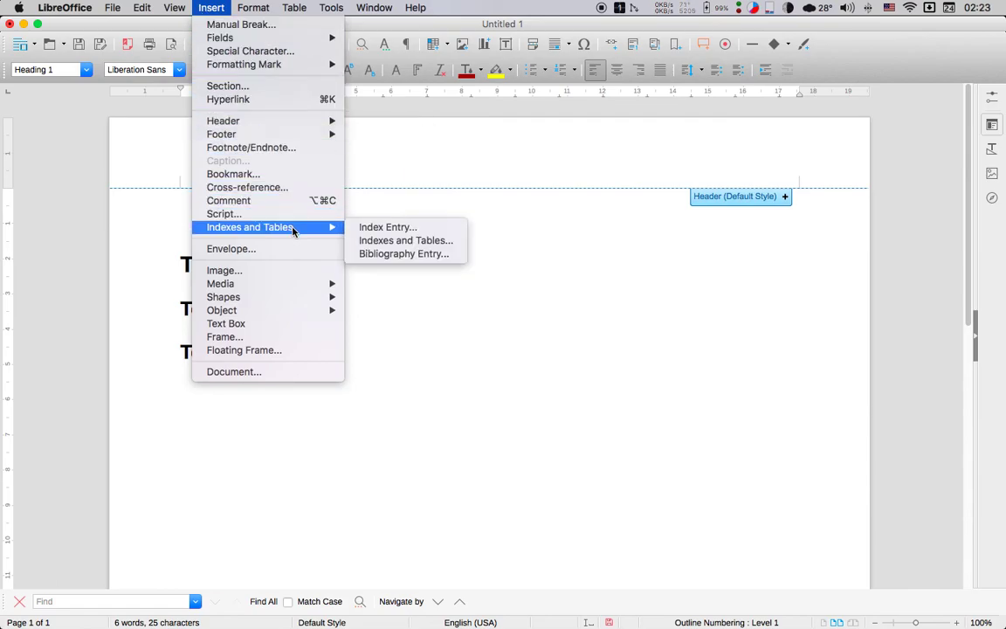
# Step: Insert a default Table of Contents listing Topic 1, Topic 1-1 and Topic 1-2, then cancel Print
pyautogui.click(428, 241)
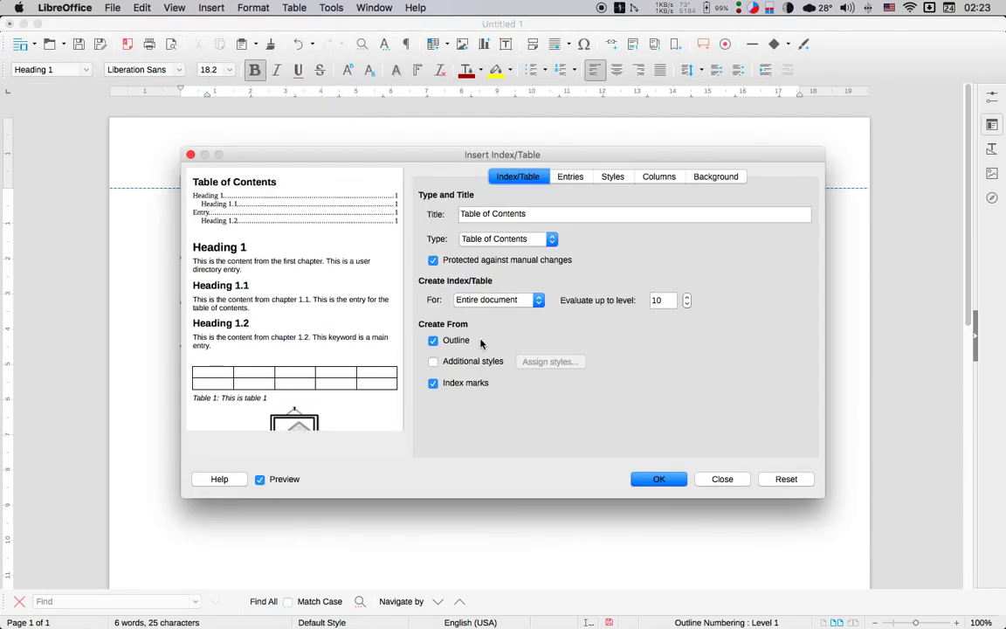
pyautogui.click(658, 480)
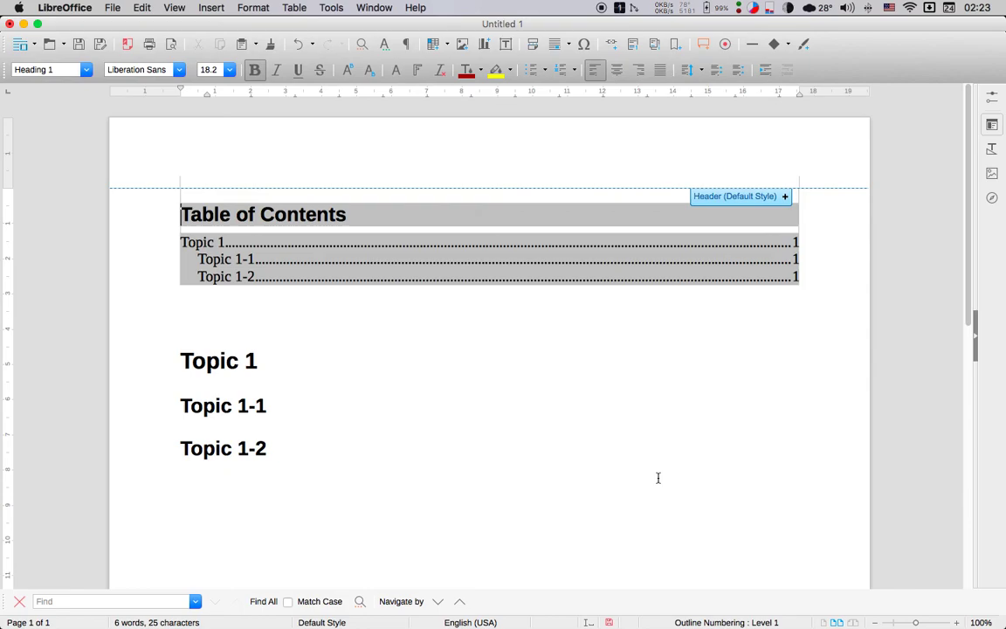
pyautogui.click(375, 352)
pyautogui.click(266, 264)
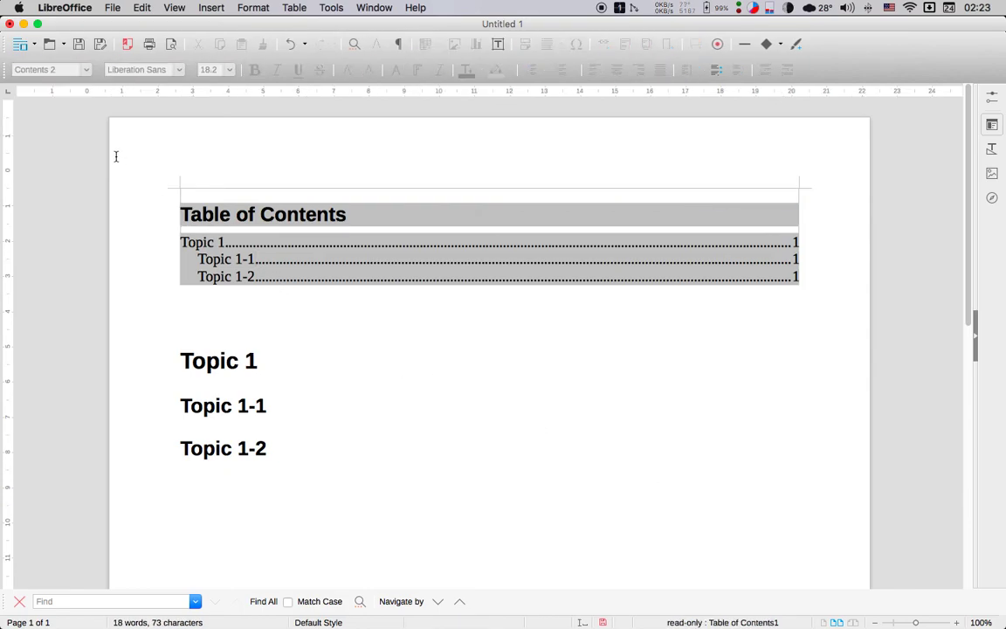
pyautogui.click(402, 398)
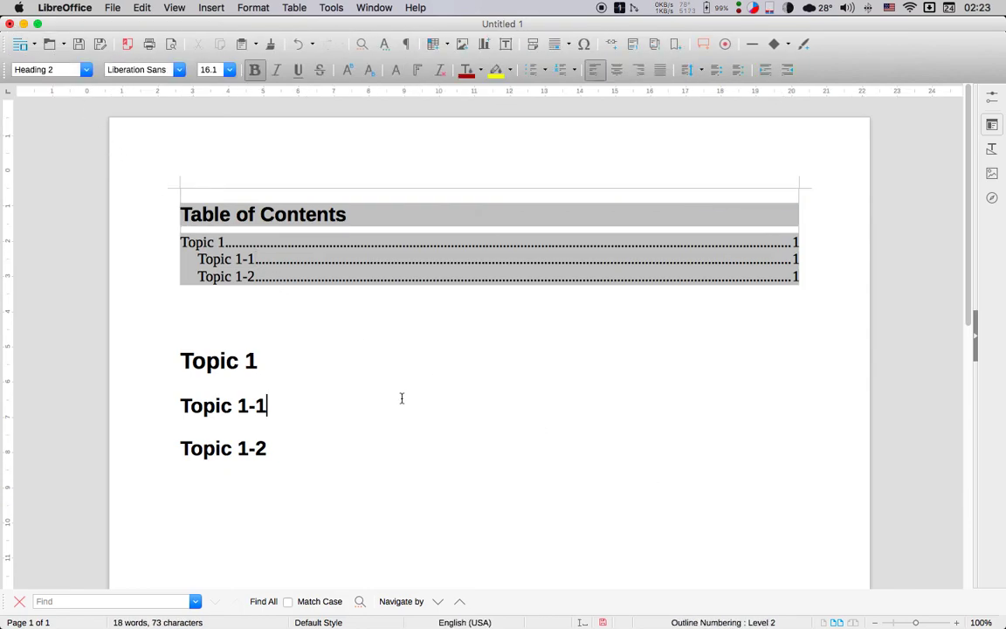
pyautogui.press('super+p')
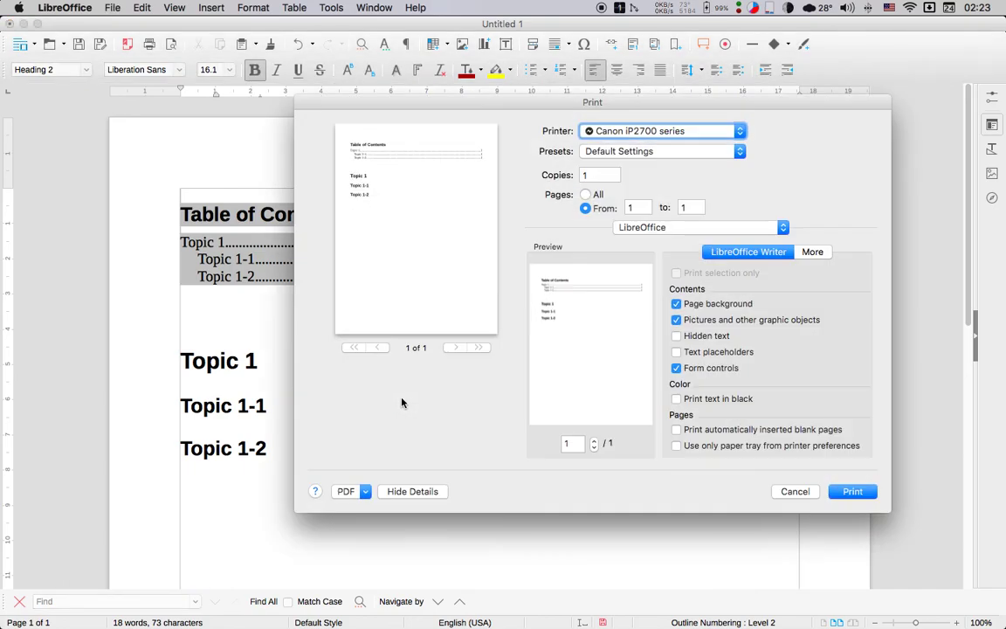
pyautogui.press('Escape')
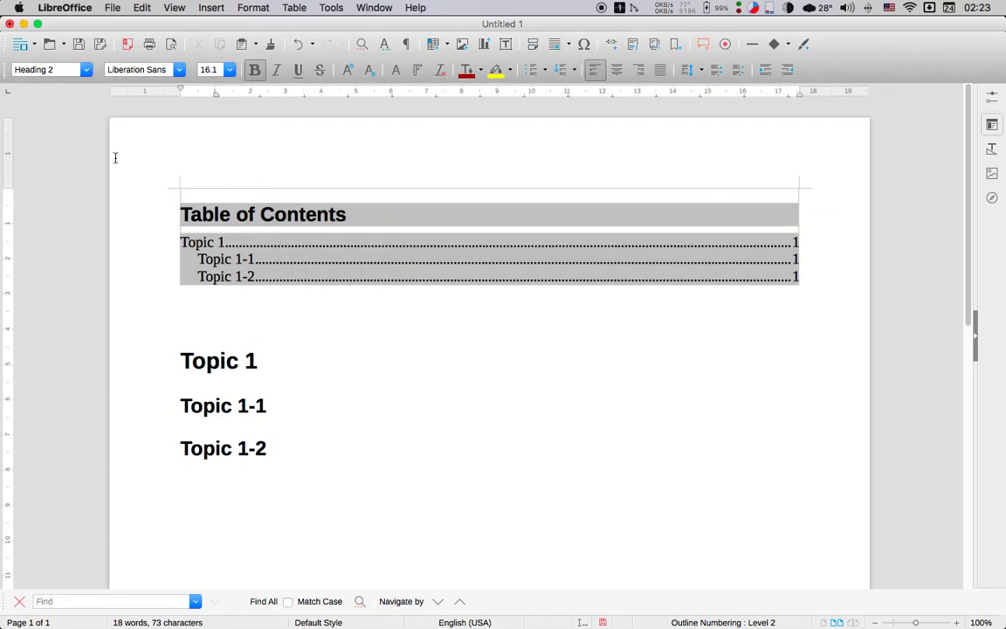
# Step: Type the Thai placeholder 'ฟกห' on the empty line below the table of contents
pyautogui.click(332, 298)
pyautogui.write('ពុម្ពរ:')
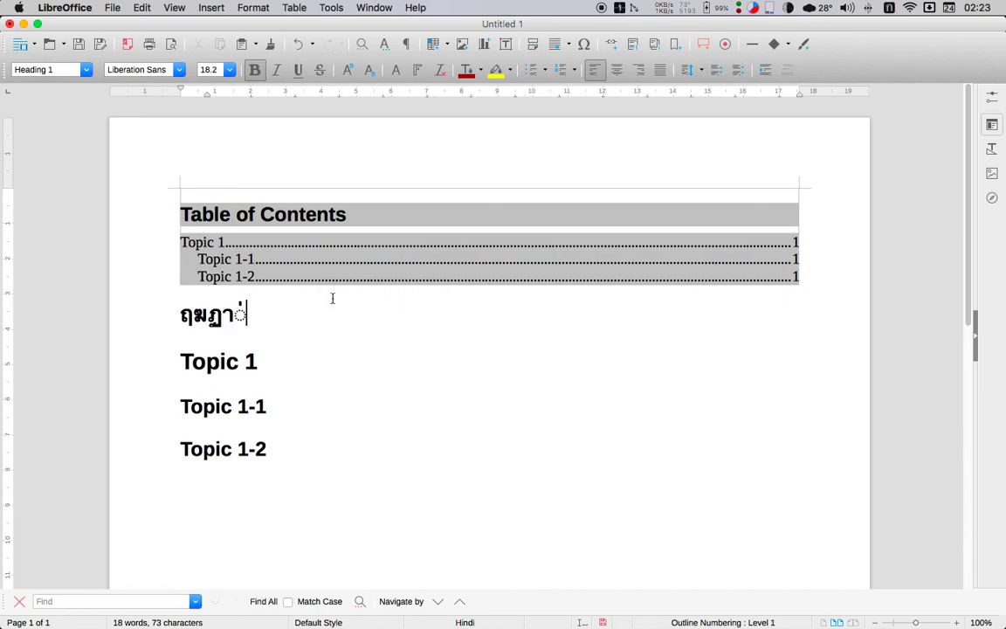
pyautogui.press('BackSpace')
pyautogui.press('BackSpace')
pyautogui.press('BackSpace')
pyautogui.press('BackSpace')
pyautogui.write('ฟกห')
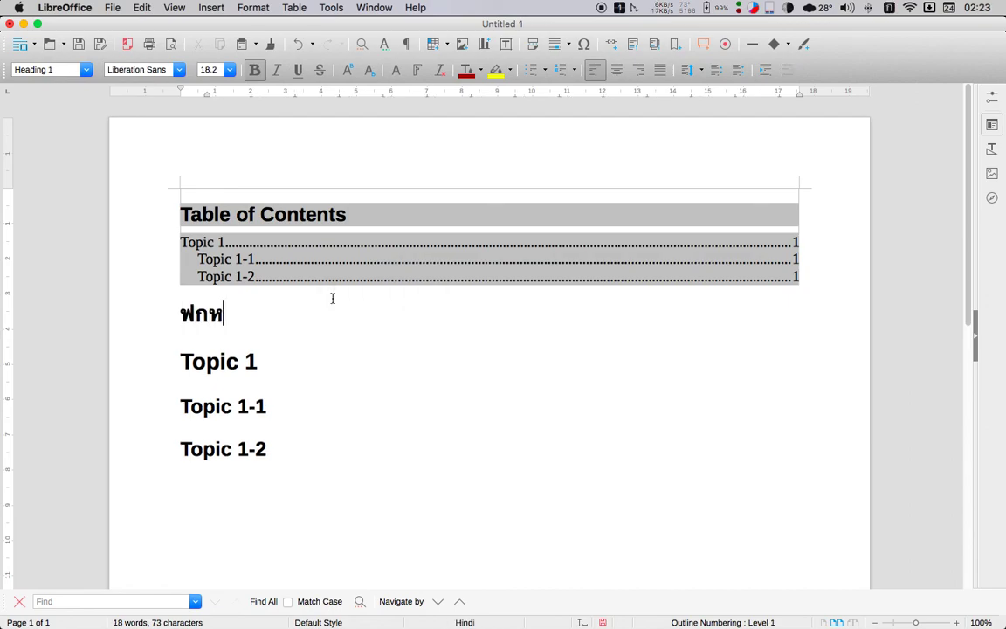
# Step: Set the Thai placeholder's font to TH SarabunPSK
pyautogui.hotkey('shift', 'Home')
pyautogui.click(148, 70)
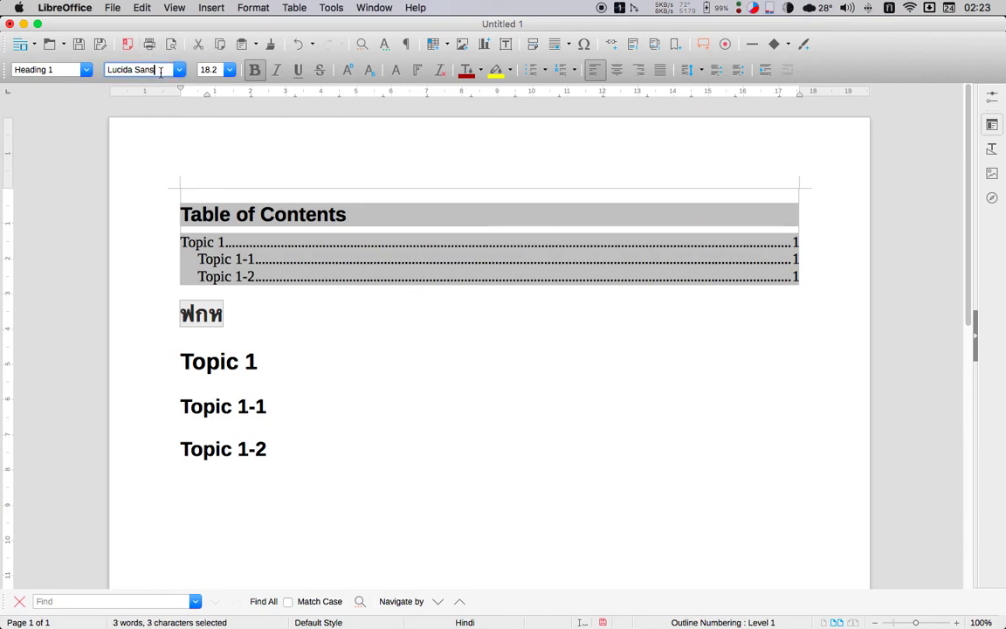
pyautogui.click(178, 69)
pyautogui.write('ฟ')
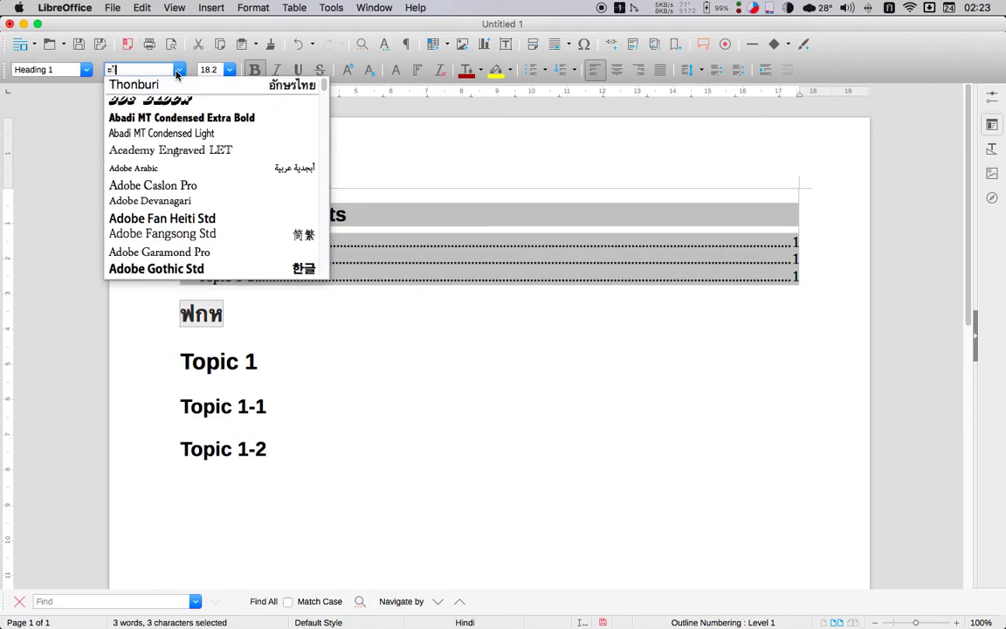
pyautogui.write('Th')
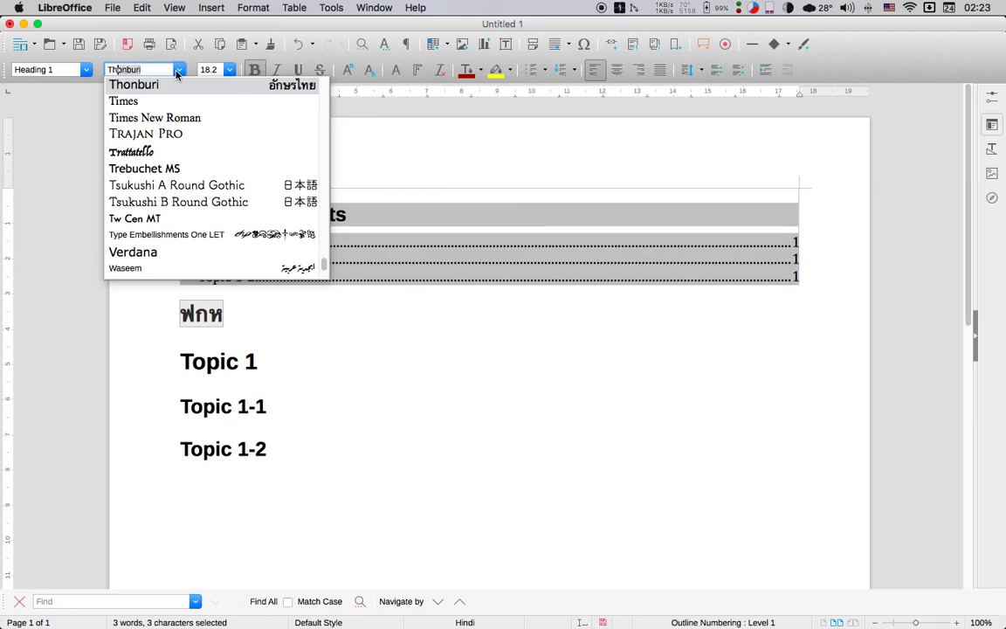
pyautogui.write(' Sans')
pyautogui.press('Return')
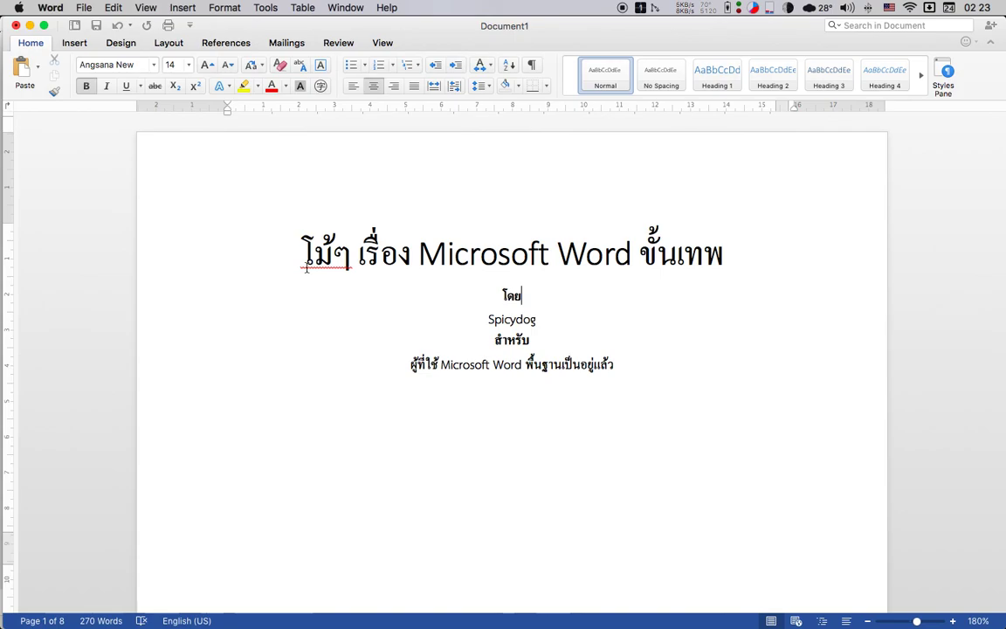
# Step: In the Word document, scroll down to the Topic 1 Thai paragraph and begin selecting it
pyautogui.scroll(-10, 306, 280)
pyautogui.scroll(-10, 306, 268)
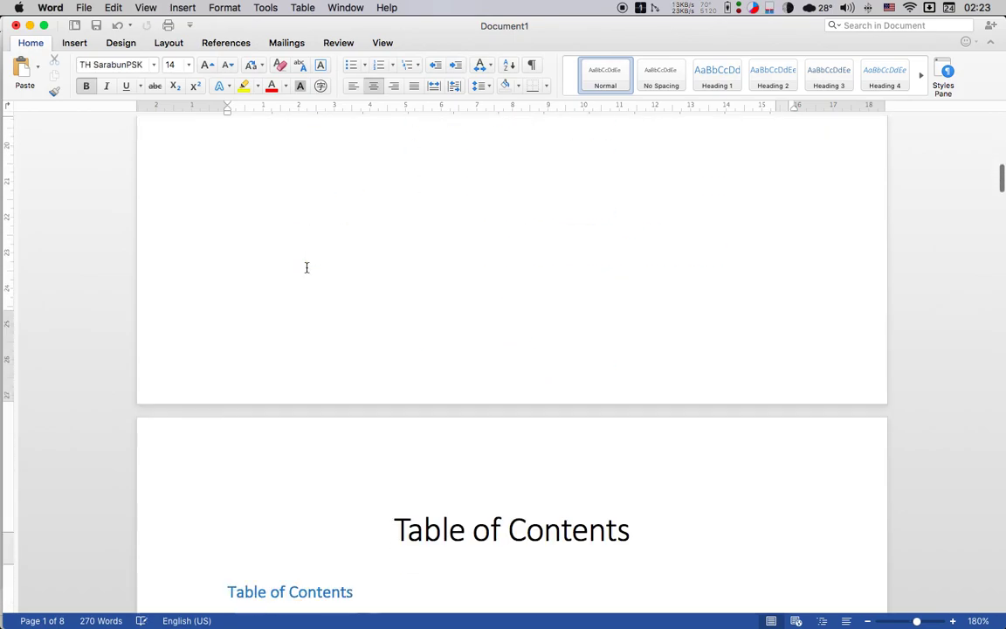
pyautogui.scroll(-10, 307, 270)
pyautogui.scroll(-5, 309, 269)
pyautogui.scroll(-5, 308, 267)
pyautogui.scroll(-5, 307, 267)
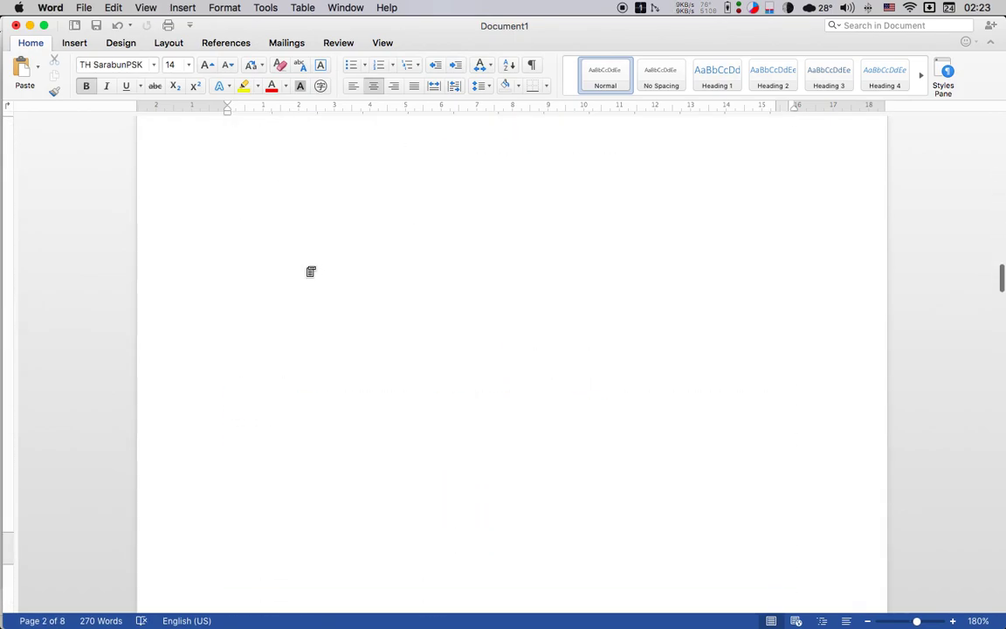
pyautogui.scroll(-5, 306, 267)
pyautogui.scroll(-15, 307, 267)
pyautogui.click(197, 432)
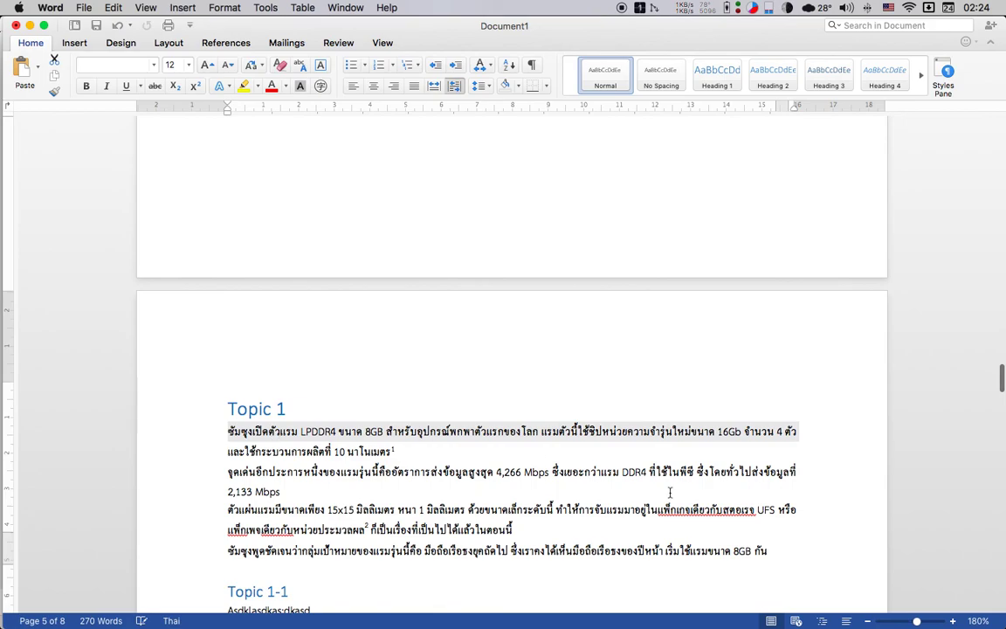
# Step: Replace the Thai placeholder with the copied Thai Topic 1 paragraph
pyautogui.hotkey('shift', 'Home')
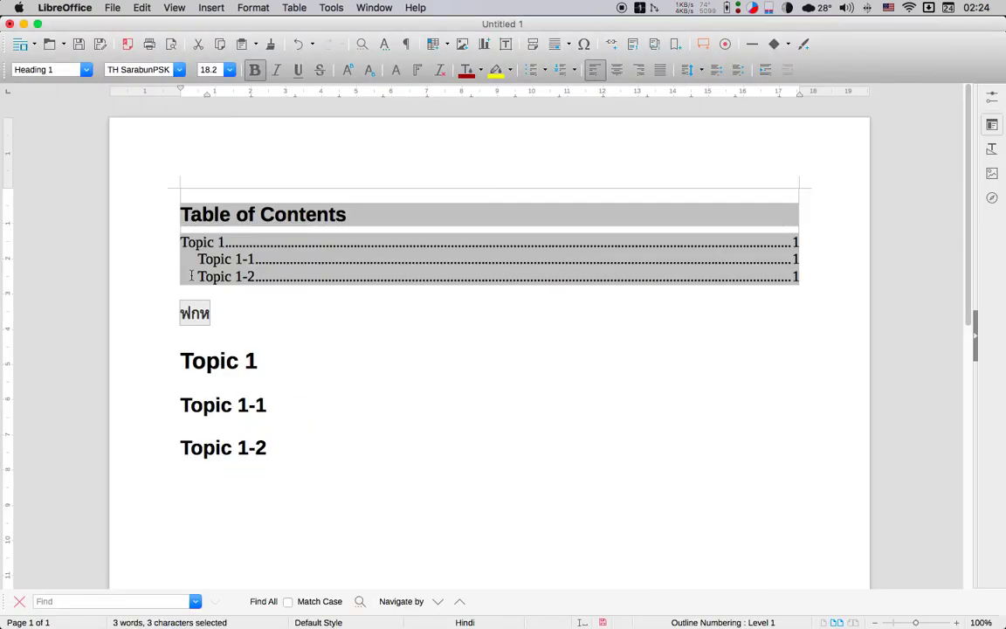
pyautogui.press('Right')
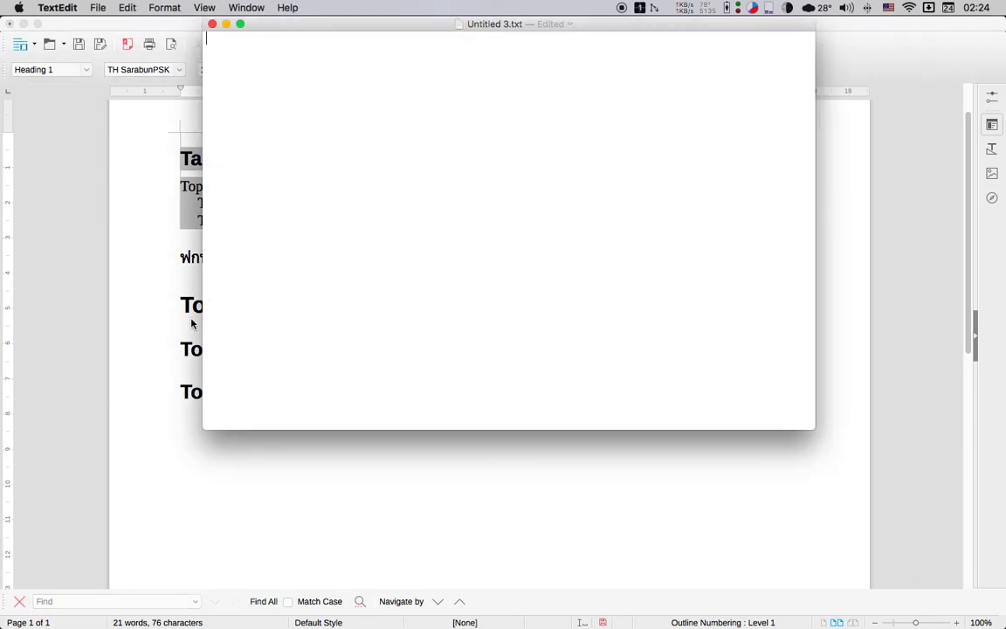
pyautogui.doubleClick(183, 273)
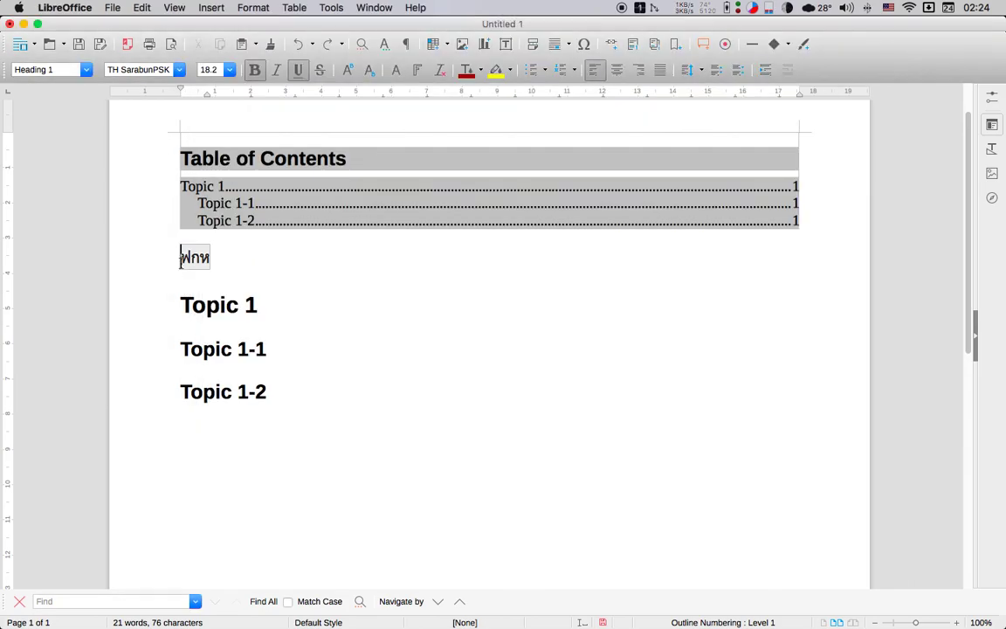
pyautogui.press('super+v')
# Step: Inspect the pasted paragraph, then close the Writer document choosing Don't Save
pyautogui.tripleClick(205, 287)
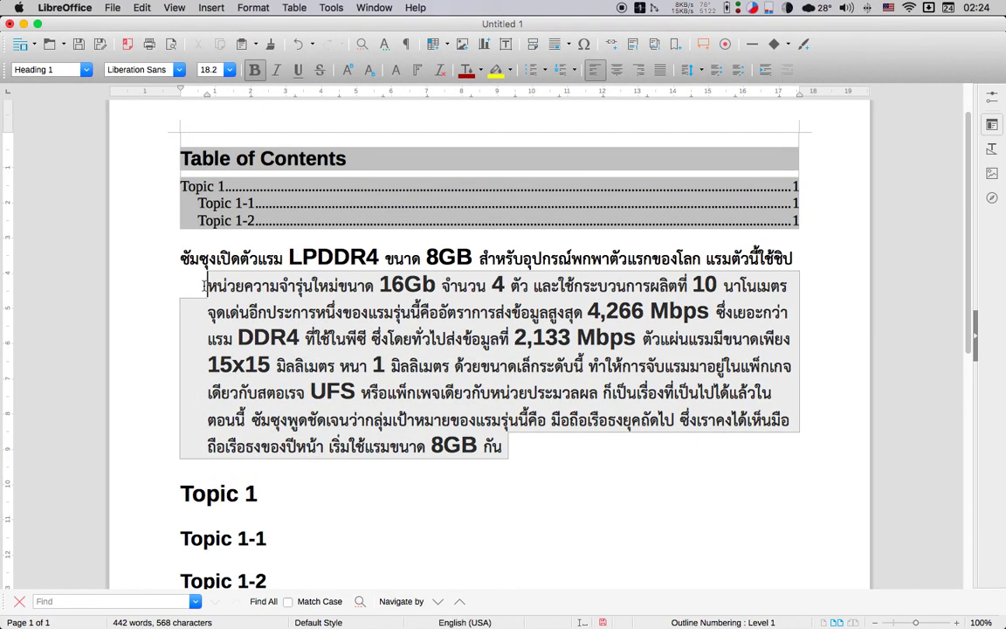
pyautogui.click(203, 286)
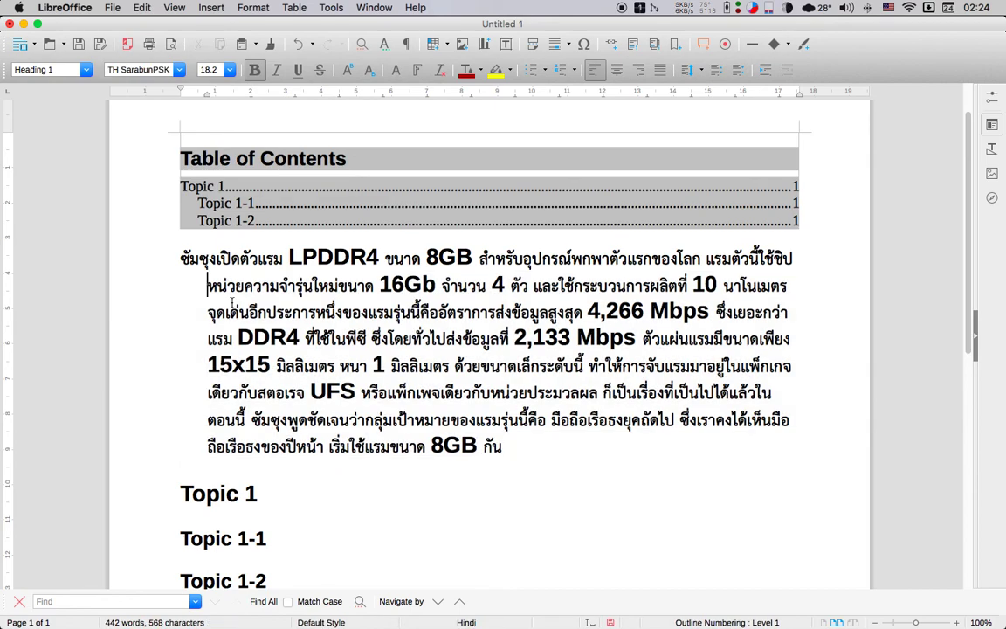
pyautogui.tripleClick(232, 302)
pyautogui.click(221, 377)
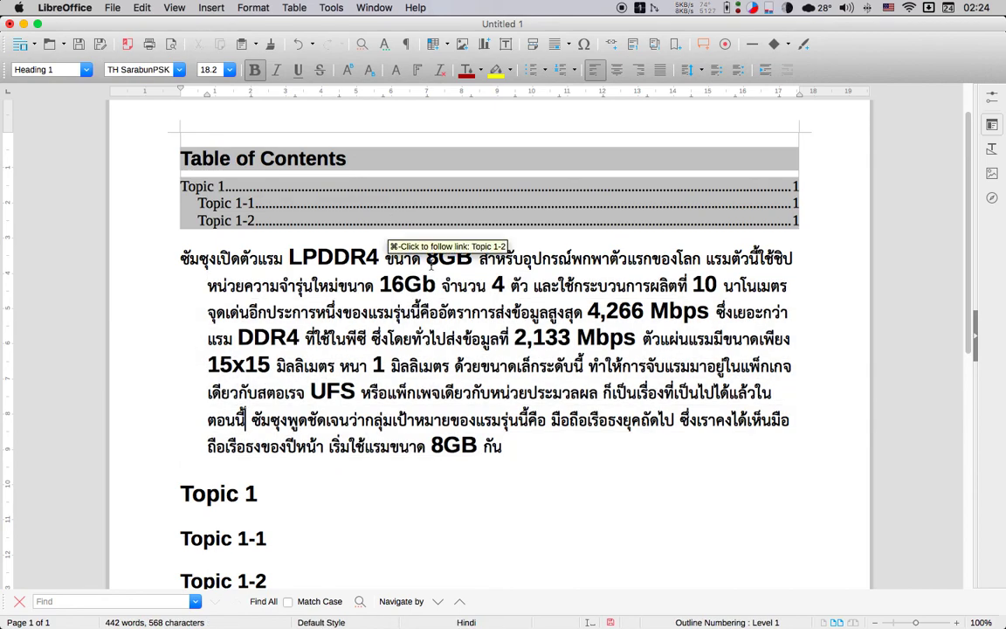
pyautogui.click(458, 284)
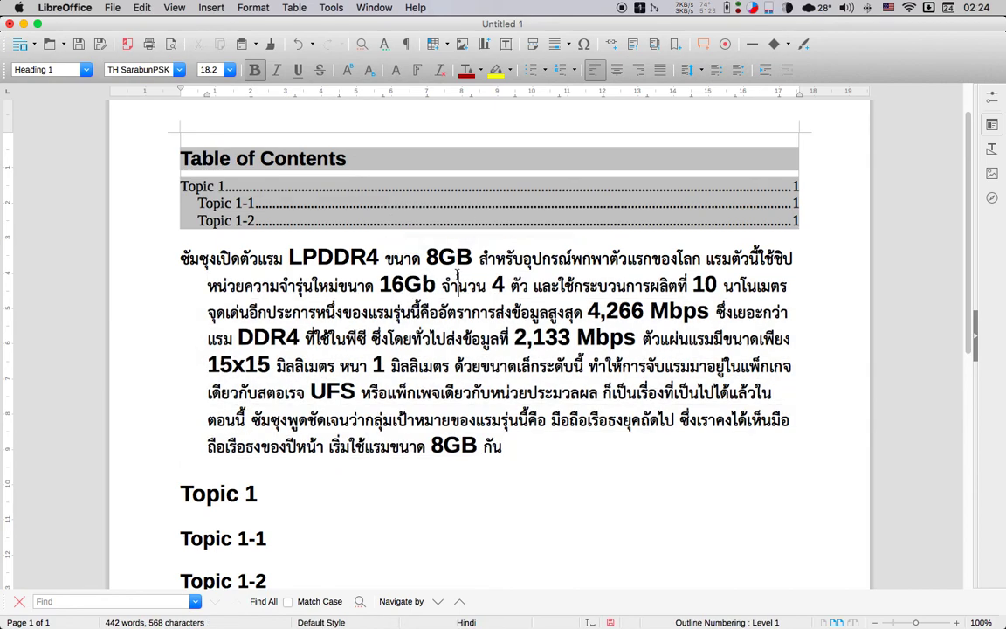
pyautogui.click(10, 24)
pyautogui.click(487, 354)
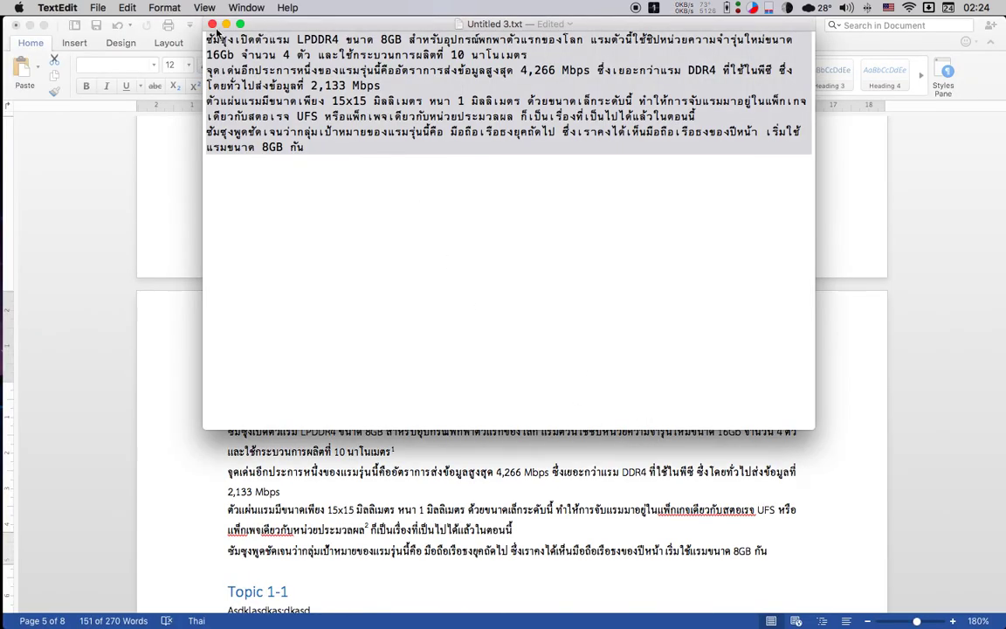
# Step: Delete the TextEdit scratch note and scroll Word back up to page 1
pyautogui.click(212, 24)
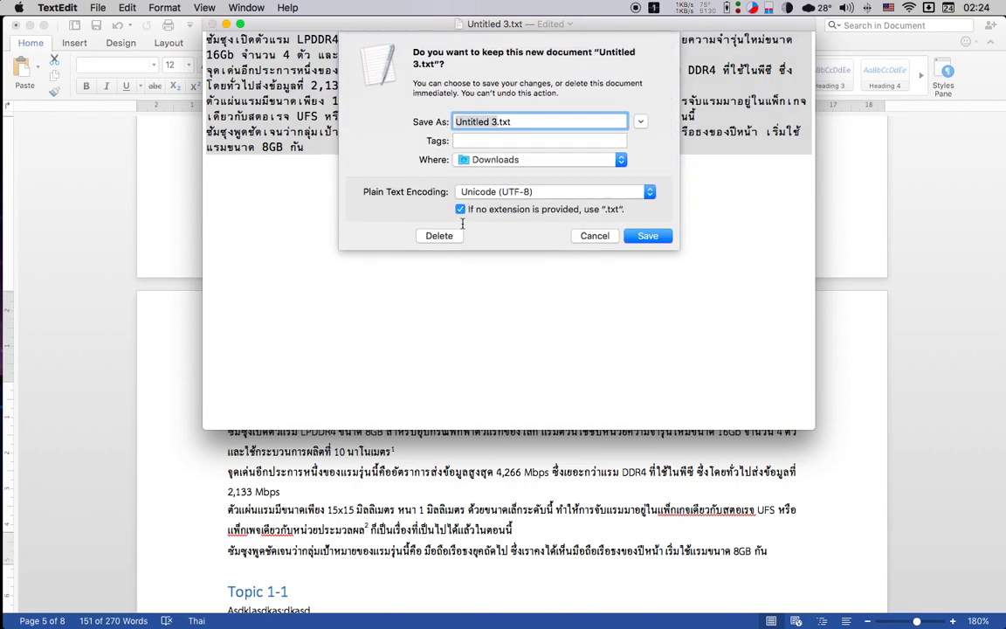
pyautogui.click(428, 232)
pyautogui.scroll(10, 619, 506)
pyautogui.scroll(5, 620, 507)
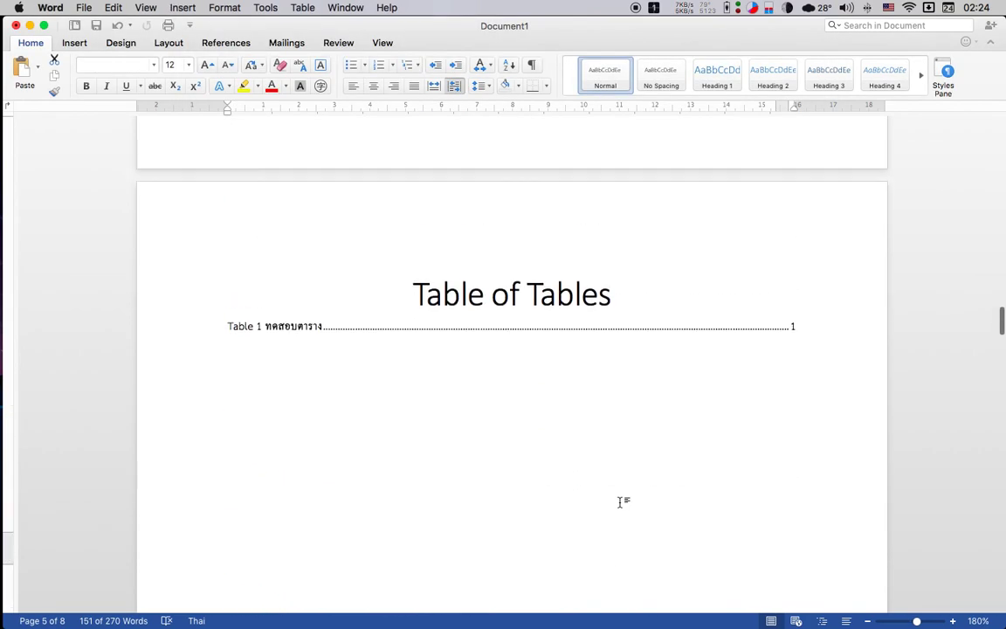
pyautogui.scroll(5, 620, 505)
pyautogui.scroll(15, 620, 502)
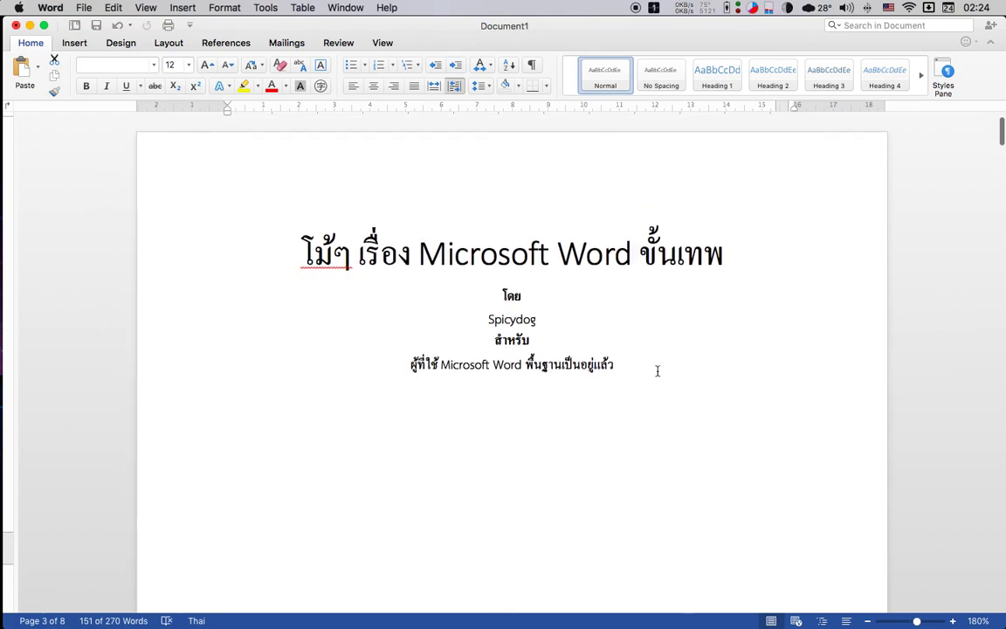
# Step: Move the caret through the Thai title lines on the title page
pyautogui.click(662, 362)
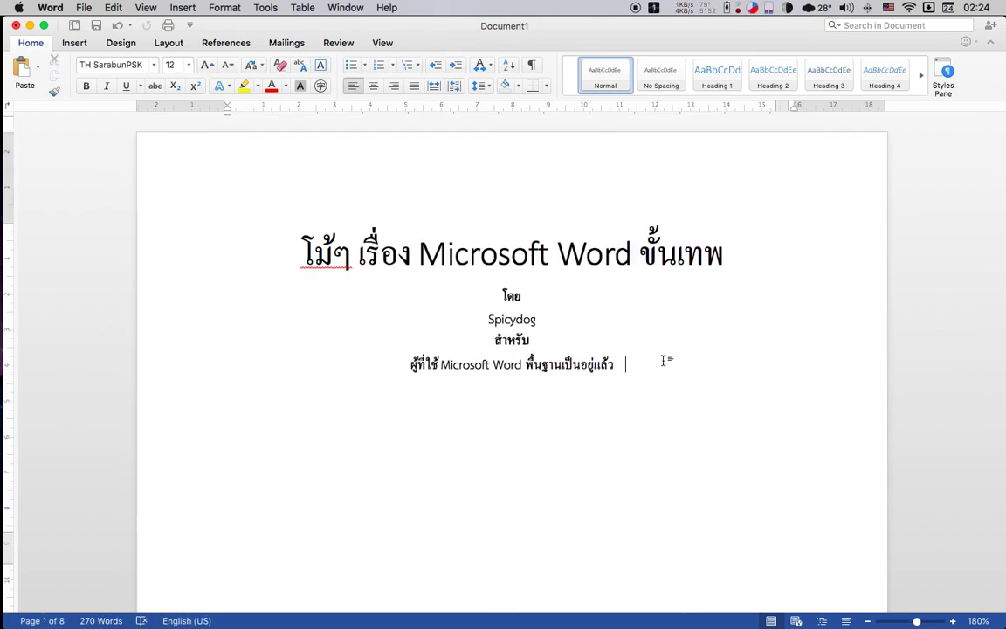
pyautogui.press('Up')
pyautogui.press('Up')
pyautogui.press('Up')
pyautogui.press('Down')
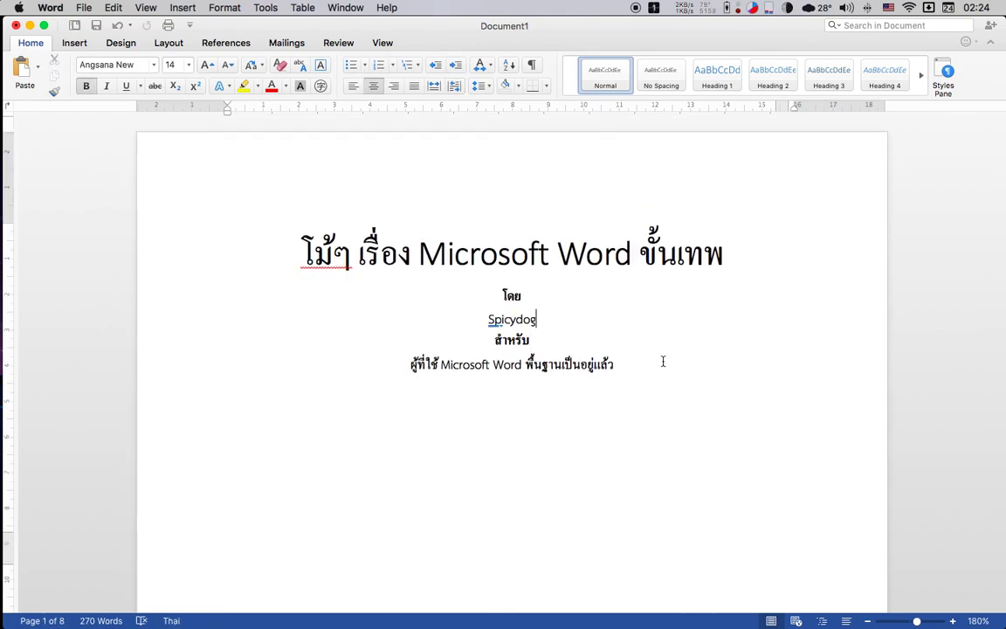
pyautogui.press('Down')
pyautogui.press('Down')
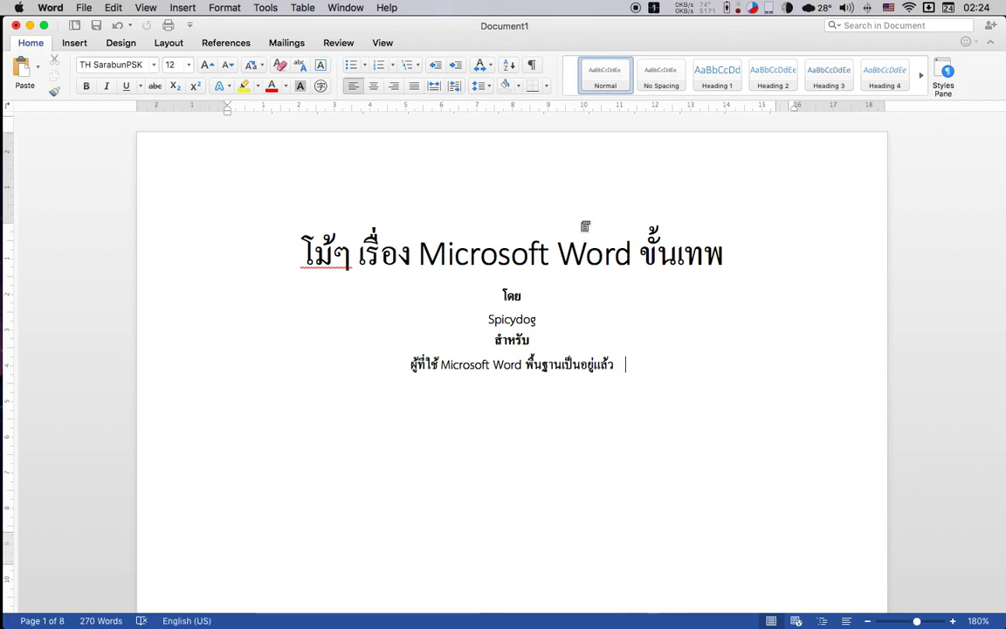